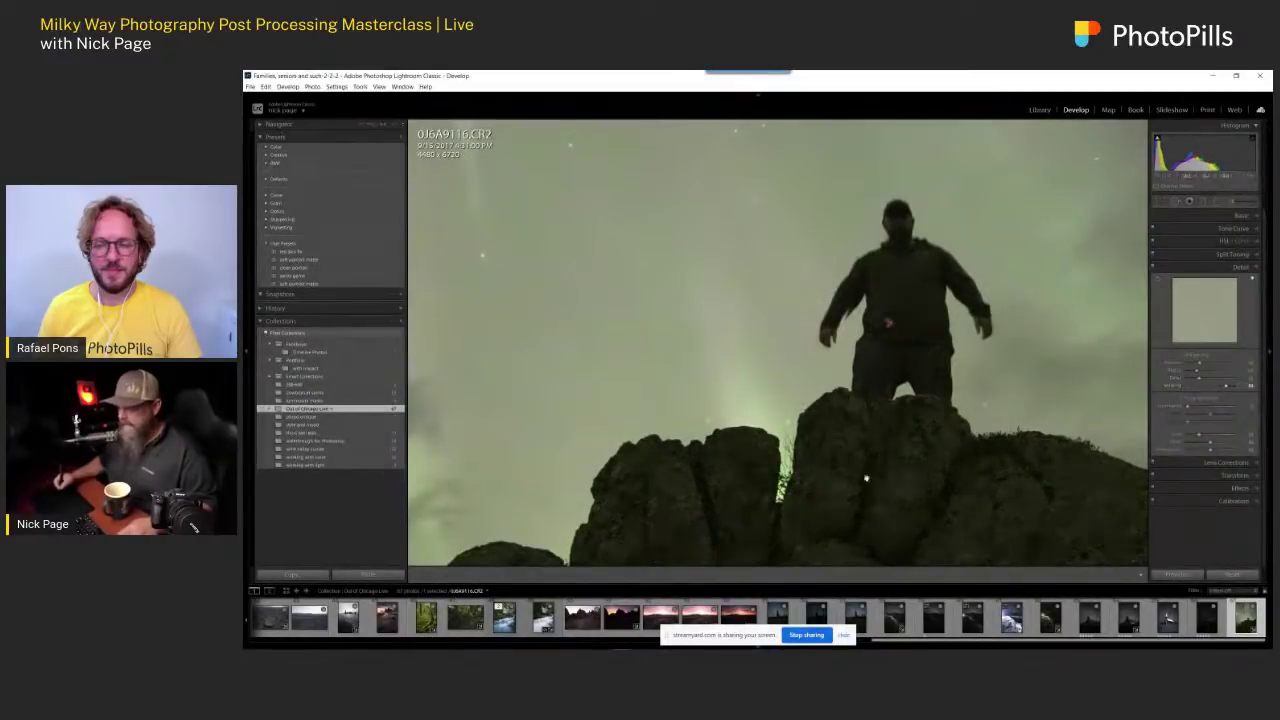
- Lower the aurora photo's sharpening radius to 0.5, set luminance noise reduction to about 26, and inspect the rocks and figure up close
left_click_drag(898, 480, 1096, 274)
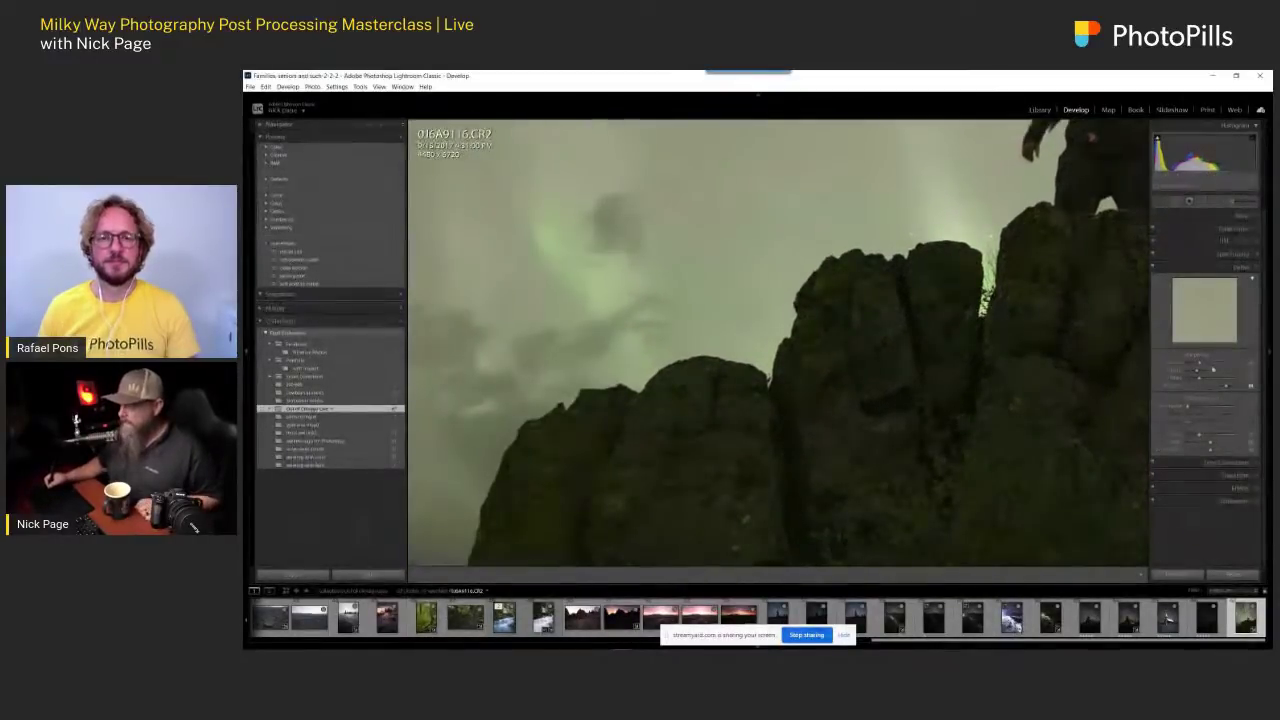
left_click_drag(1195, 386, 1229, 393)
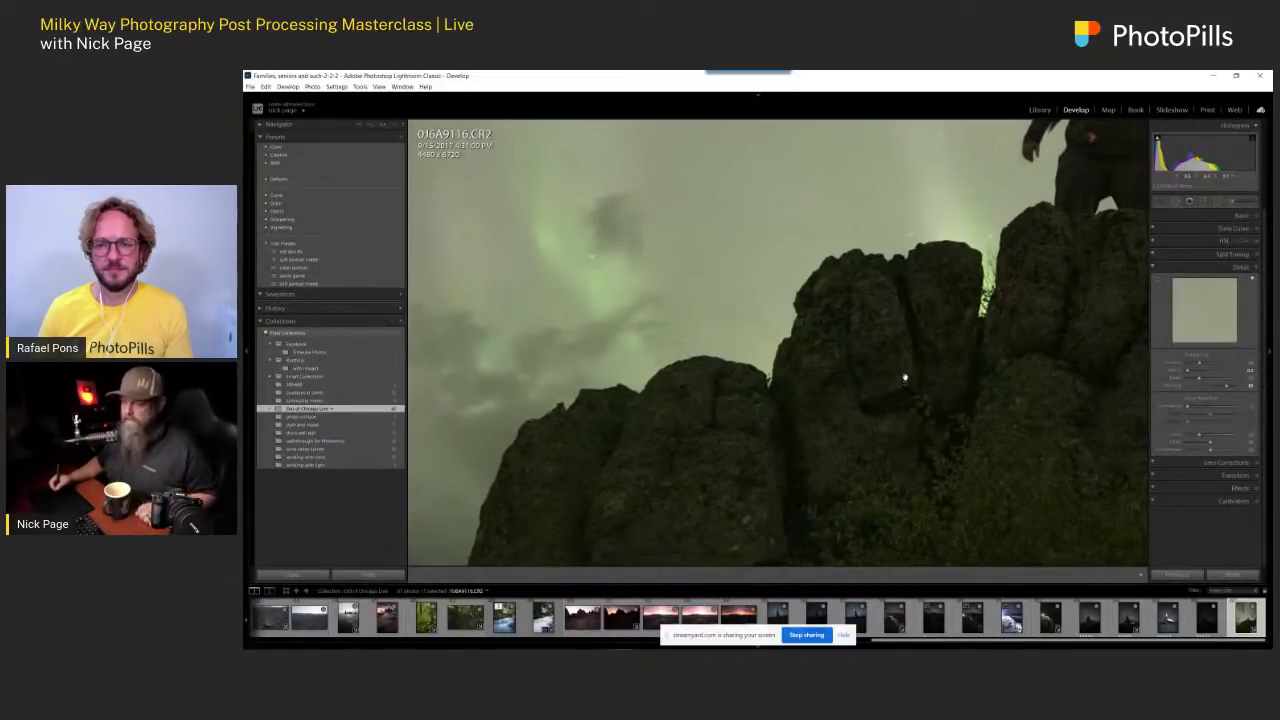
left_click_drag(1207, 410, 1197, 408)
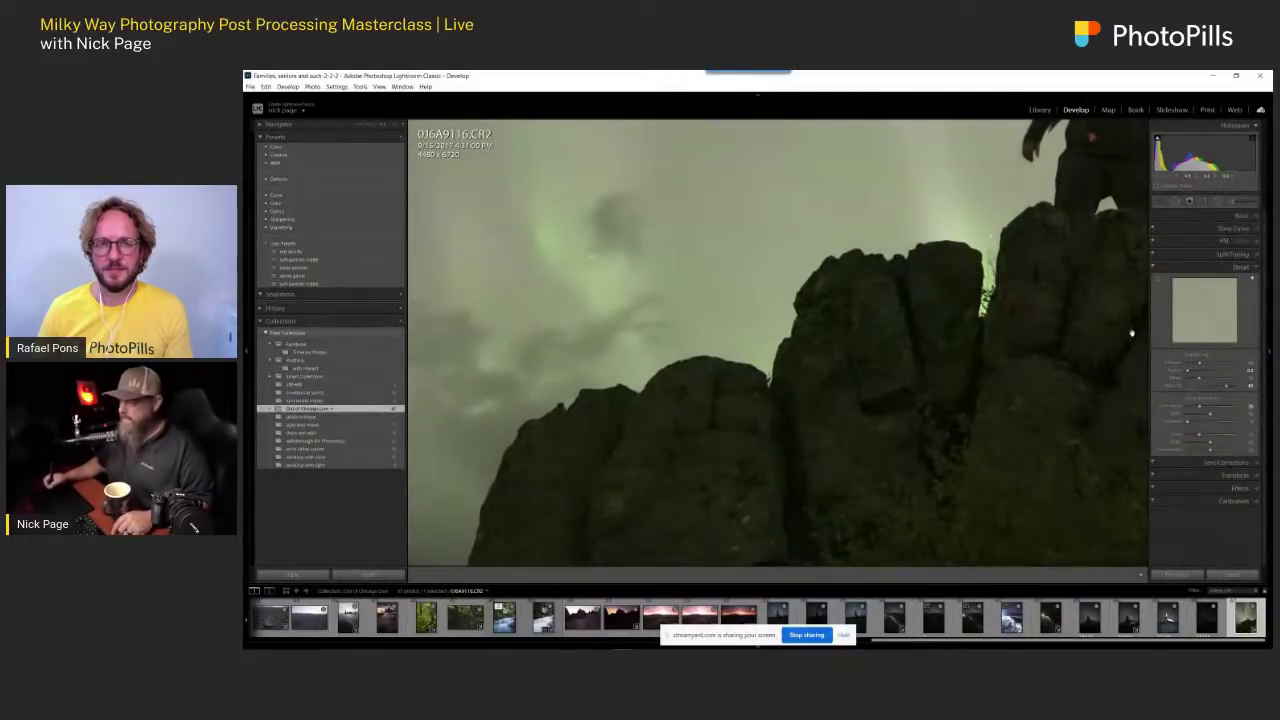
left_click(975, 381)
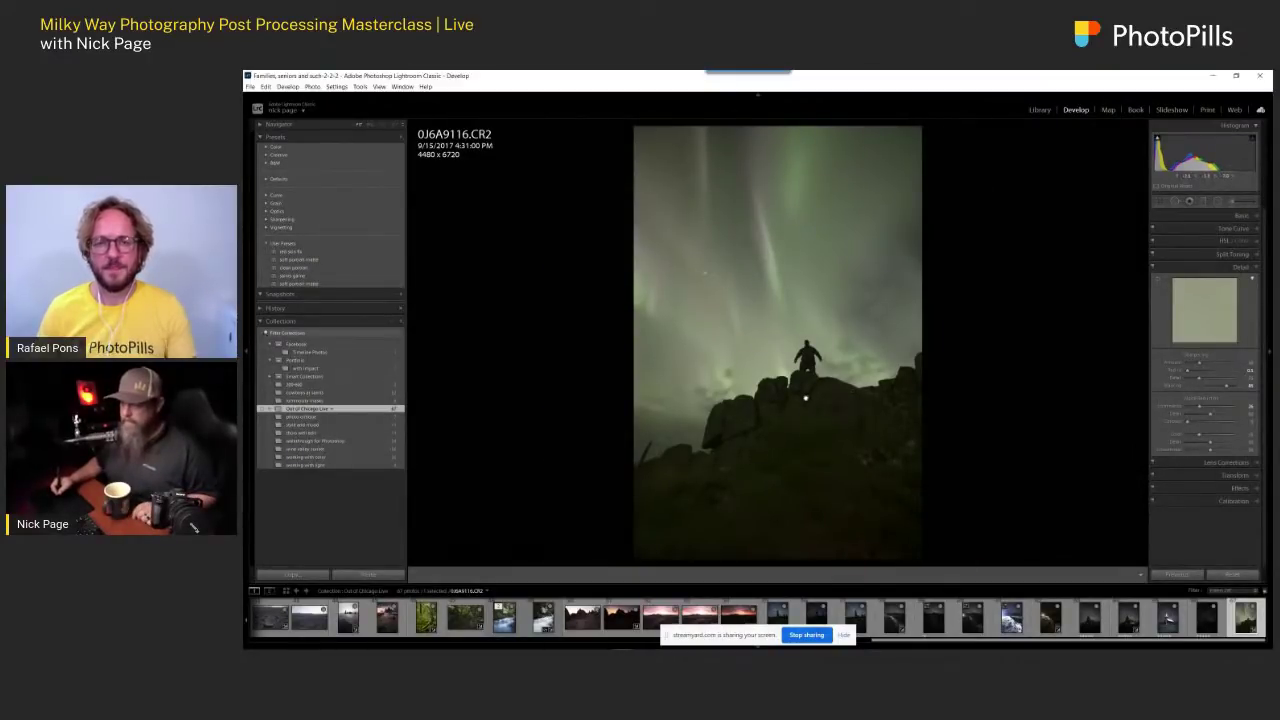
left_click(810, 400)
left_click(810, 399)
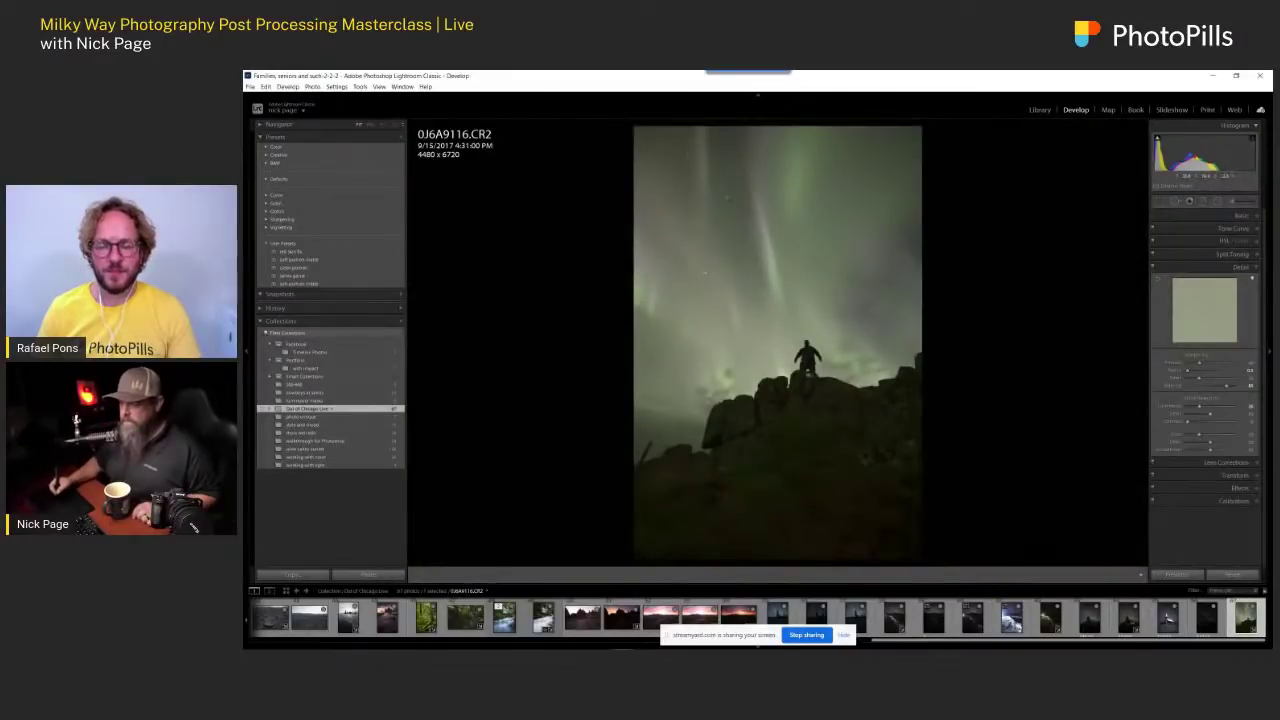
left_click(812, 376)
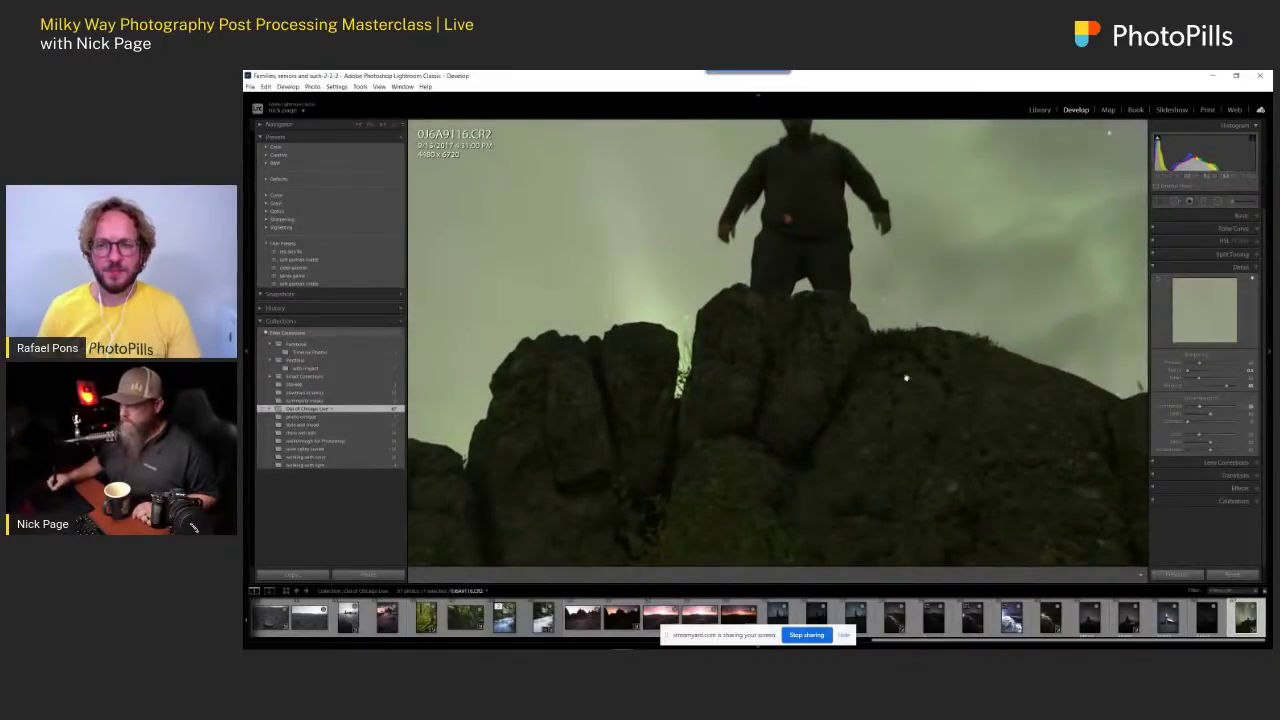
left_click_drag(789, 423, 869, 373)
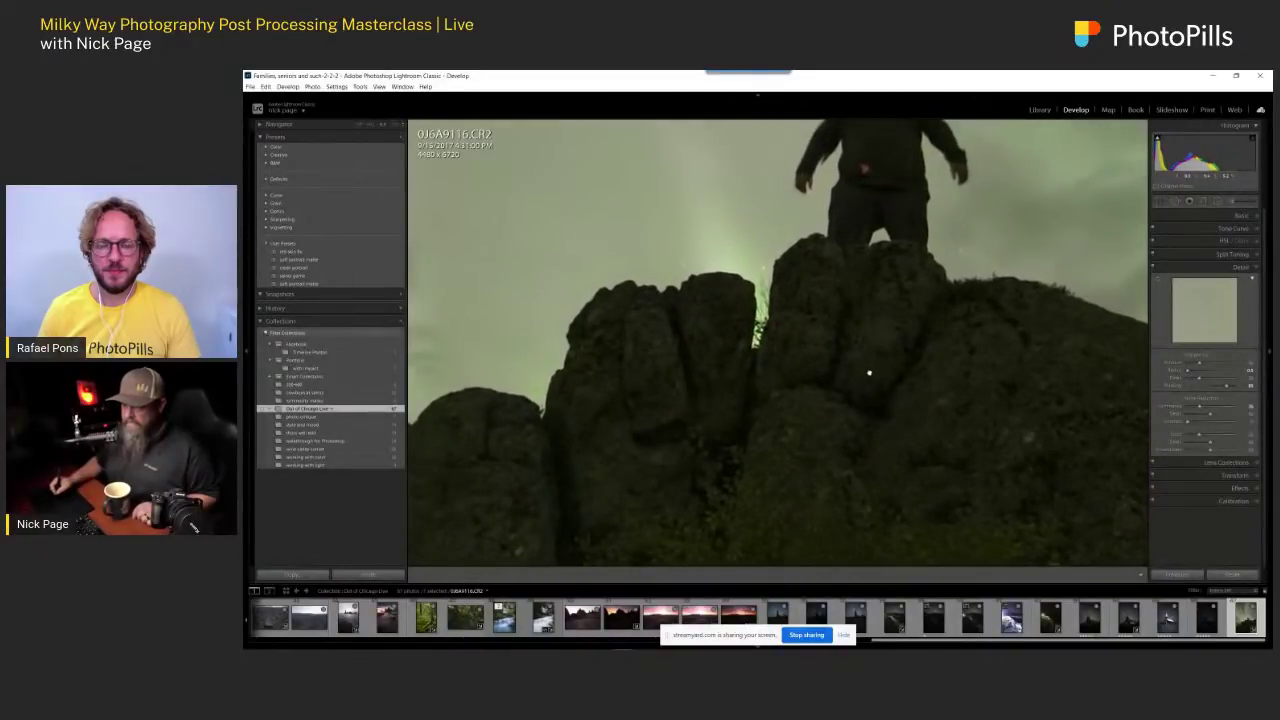
left_click(843, 371)
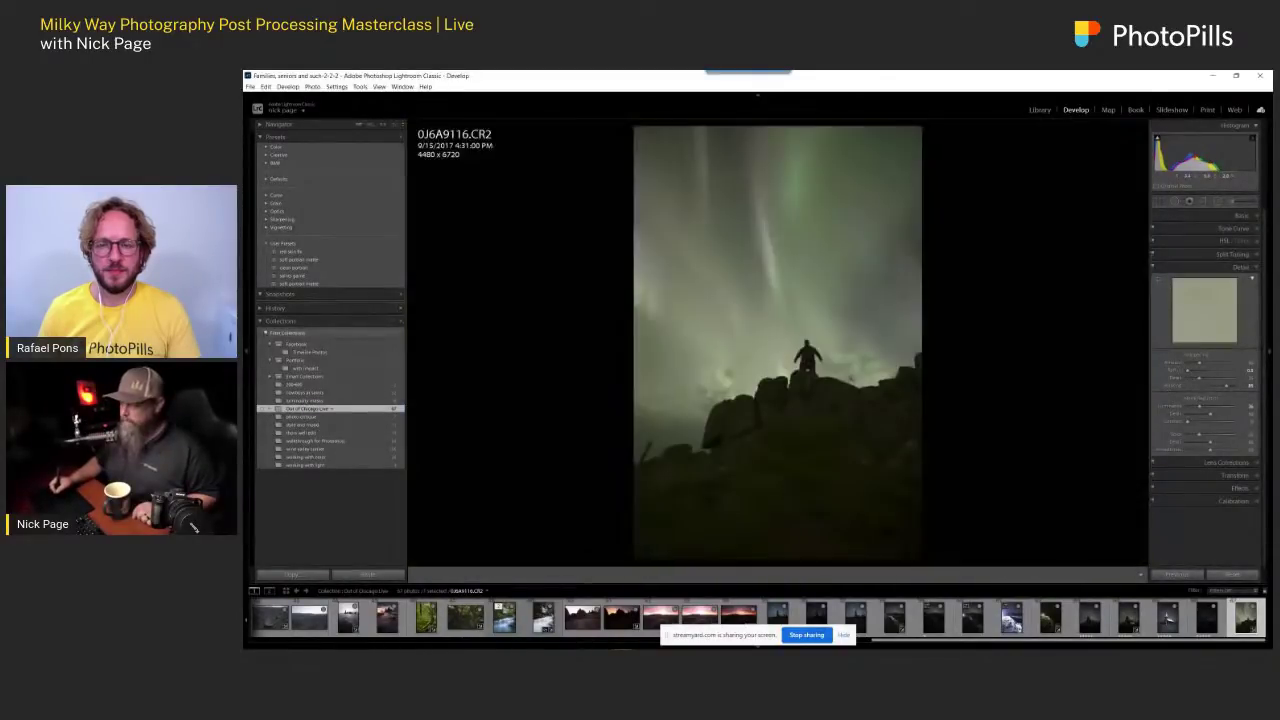
- Enable chromatic aberration removal in the photo's lens corrections, and open the photo as a Smart Object in Photoshop
left_click(1190, 463)
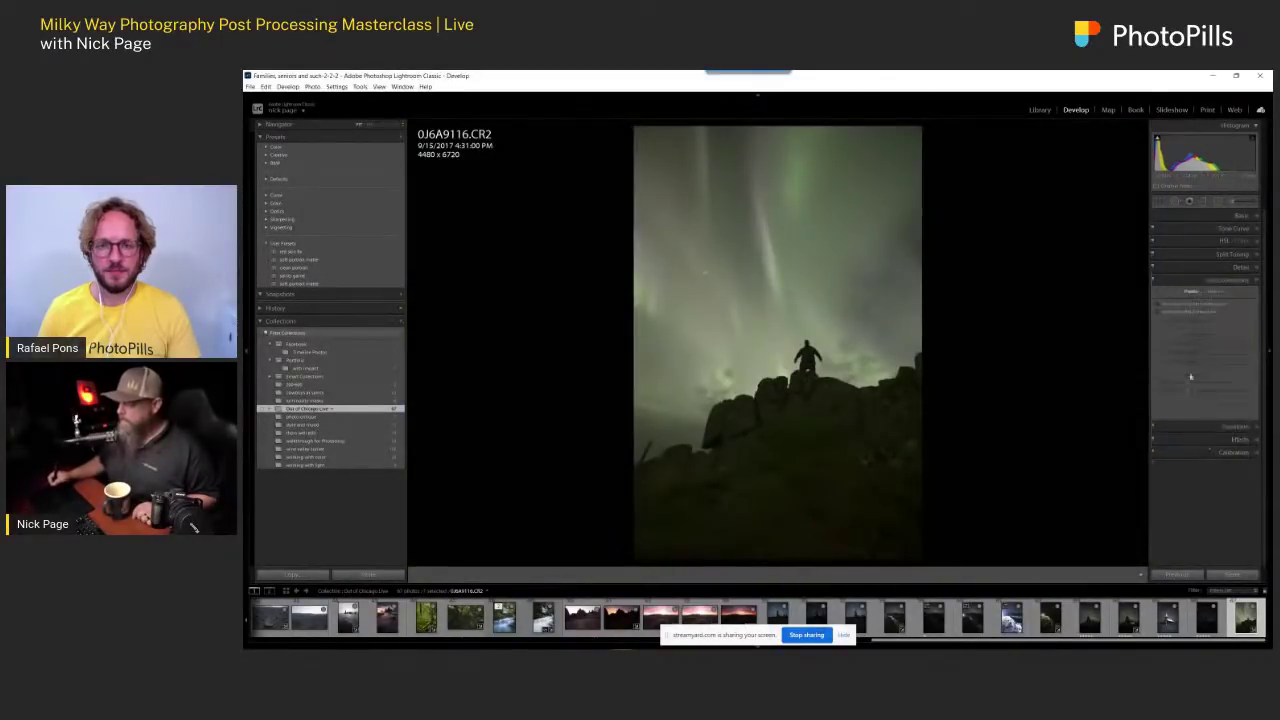
left_click(1158, 304)
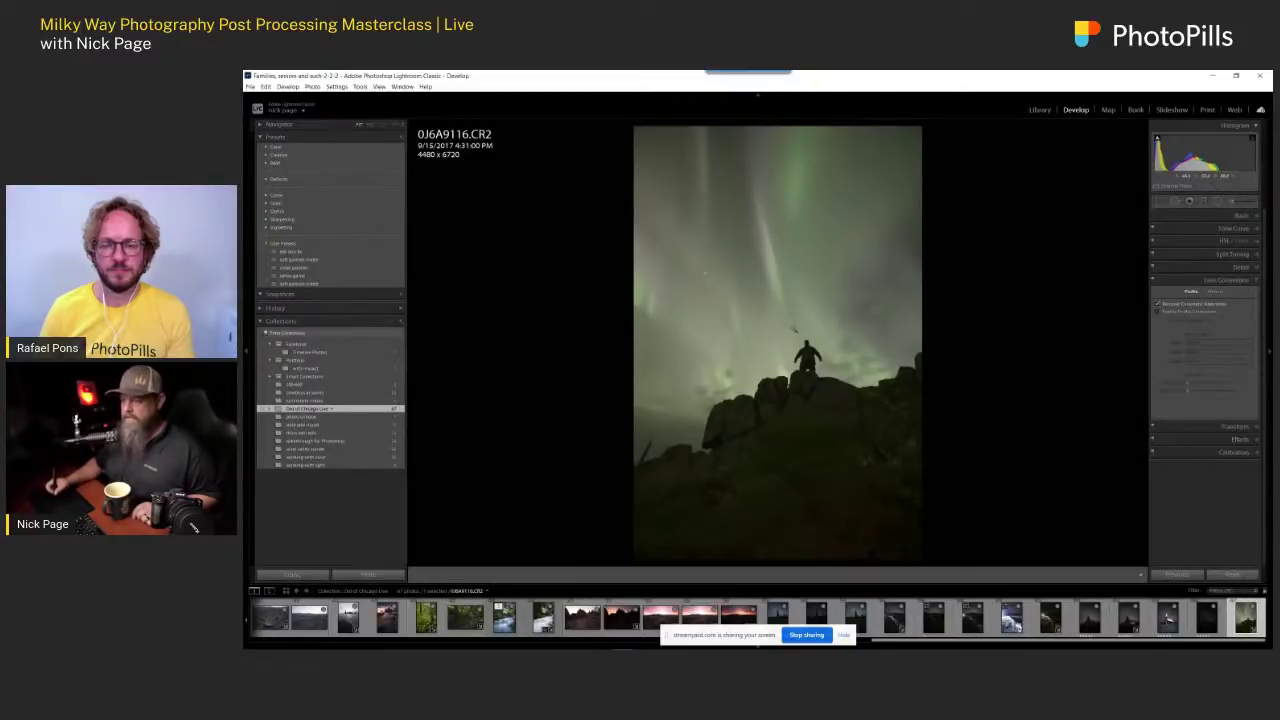
right_click(777, 292)
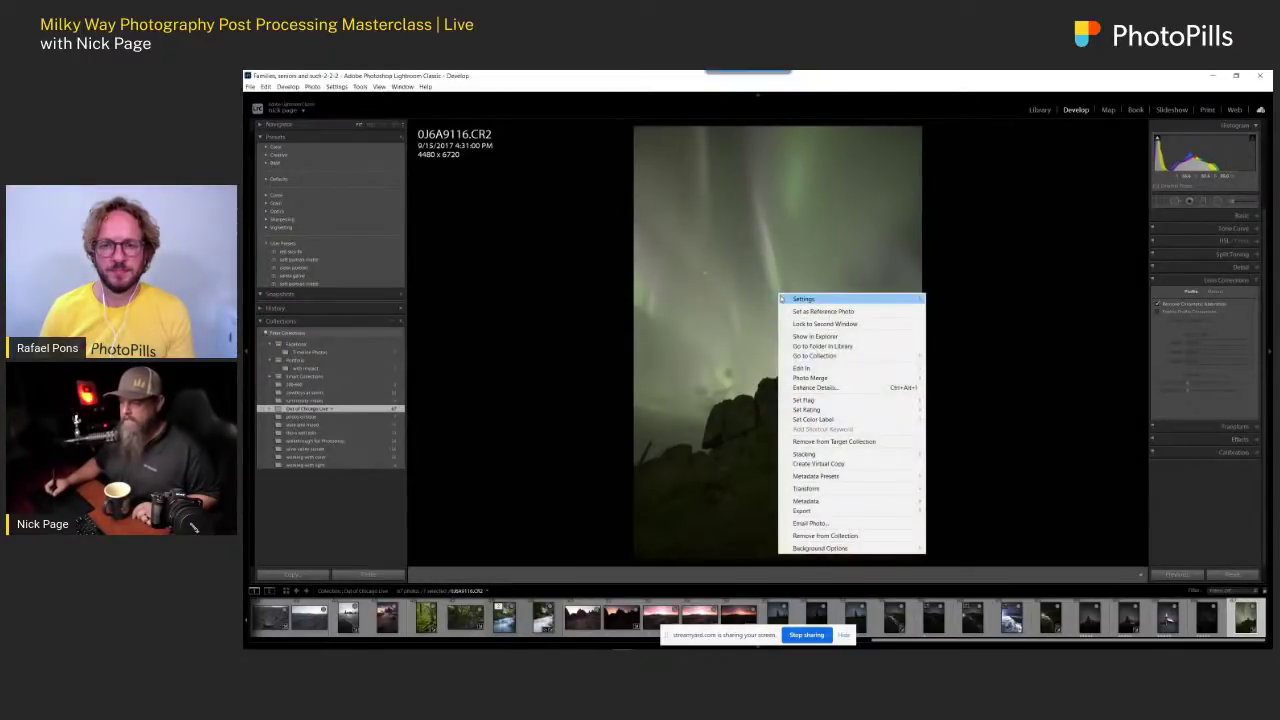
mouse_move(818, 368)
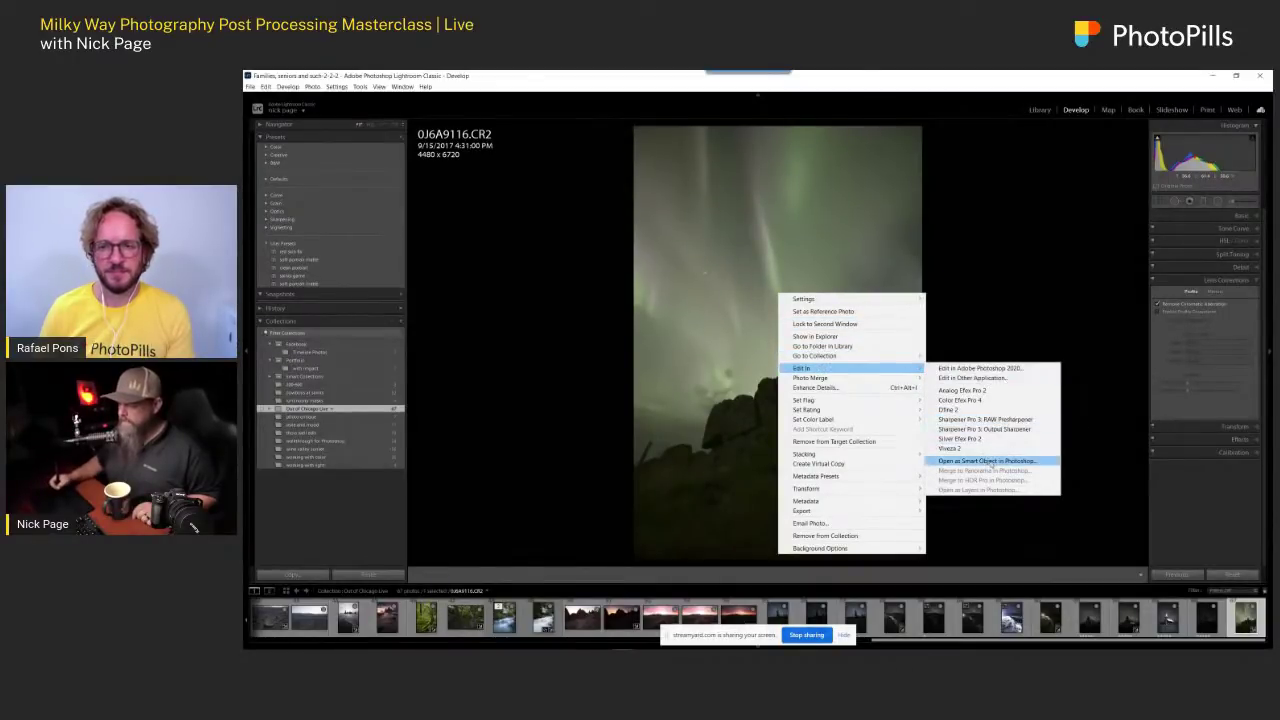
left_click(990, 462)
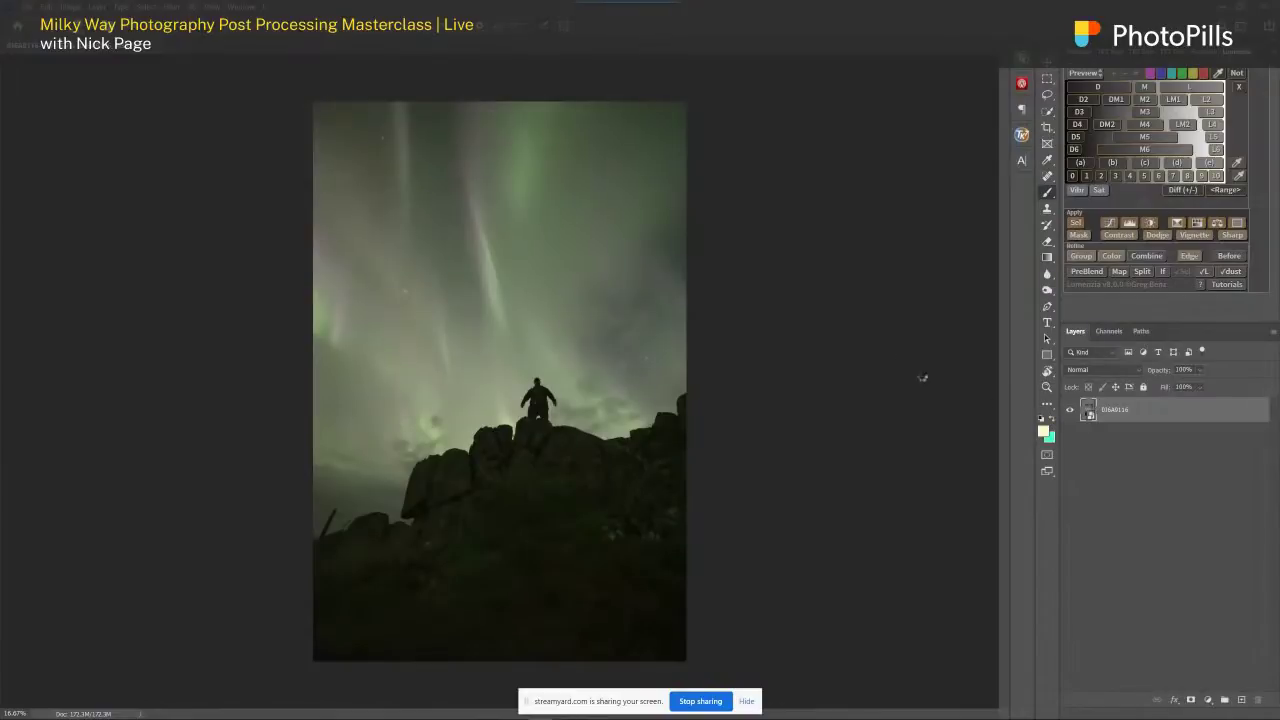
- Open the photo's Camera Raw settings to review its basic tone and detail adjustments, leaving them as they are
key("ctrl+shift+a")
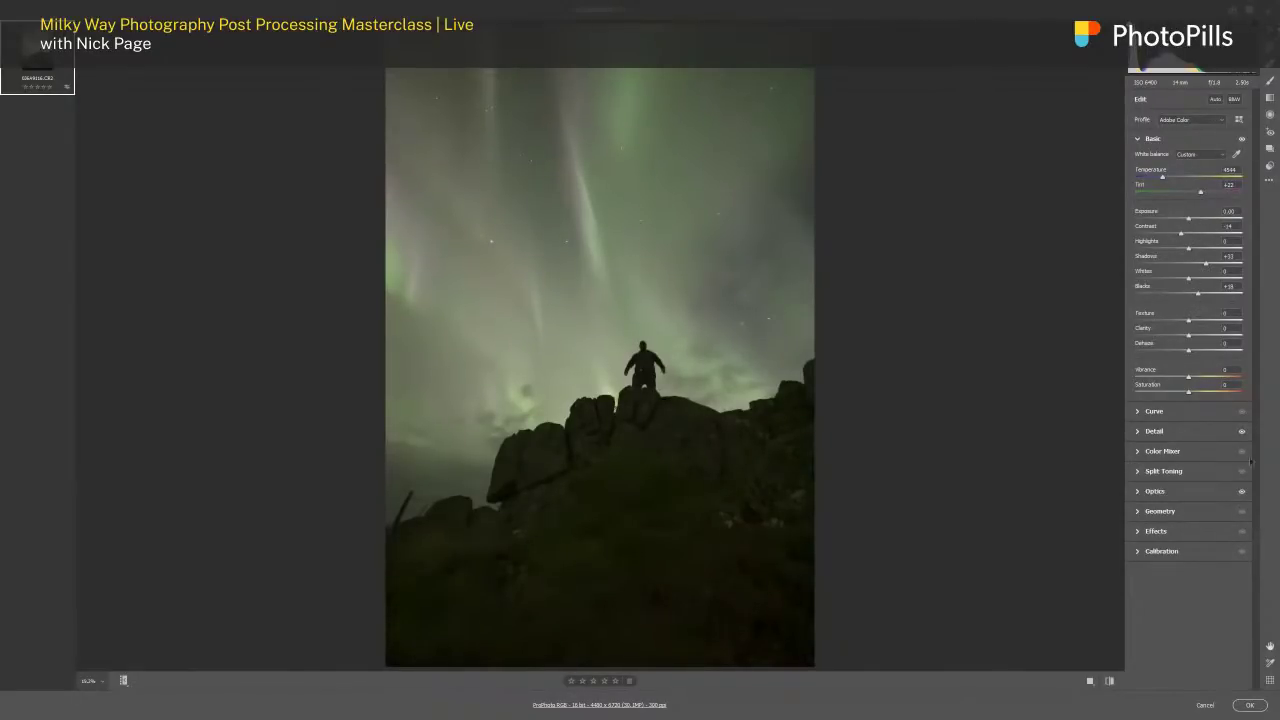
left_click(1157, 432)
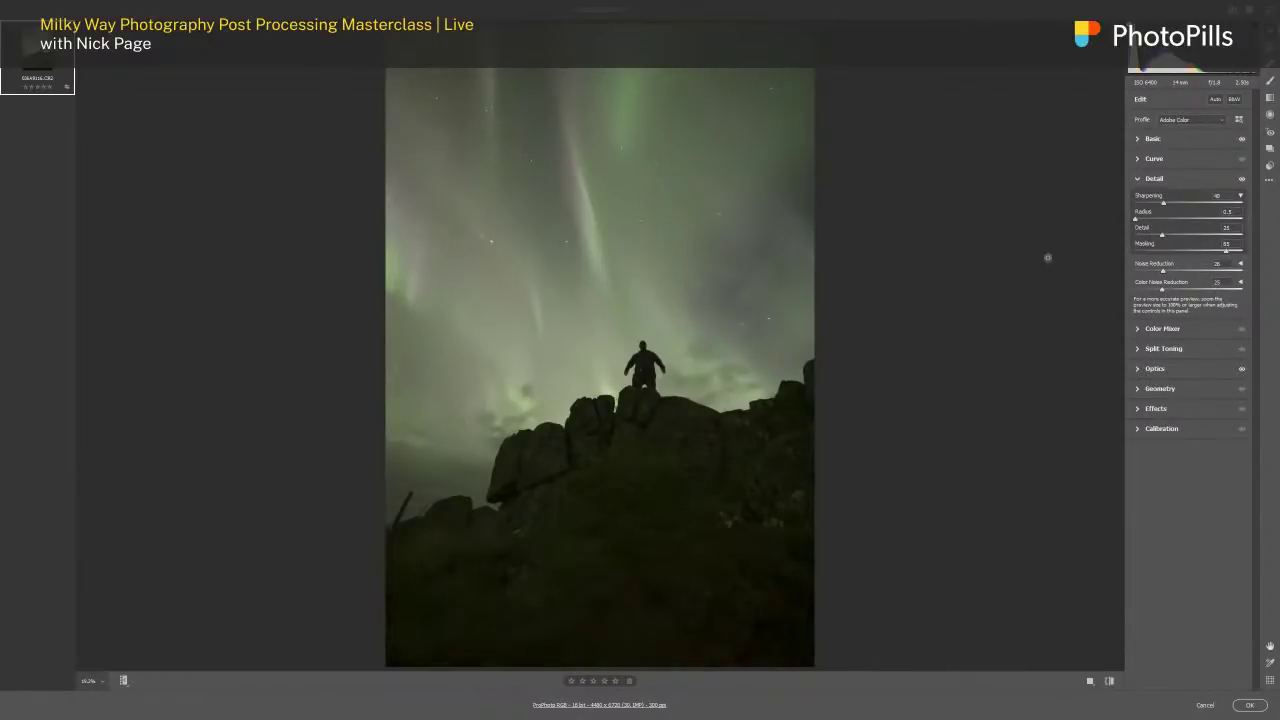
left_click(1249, 705)
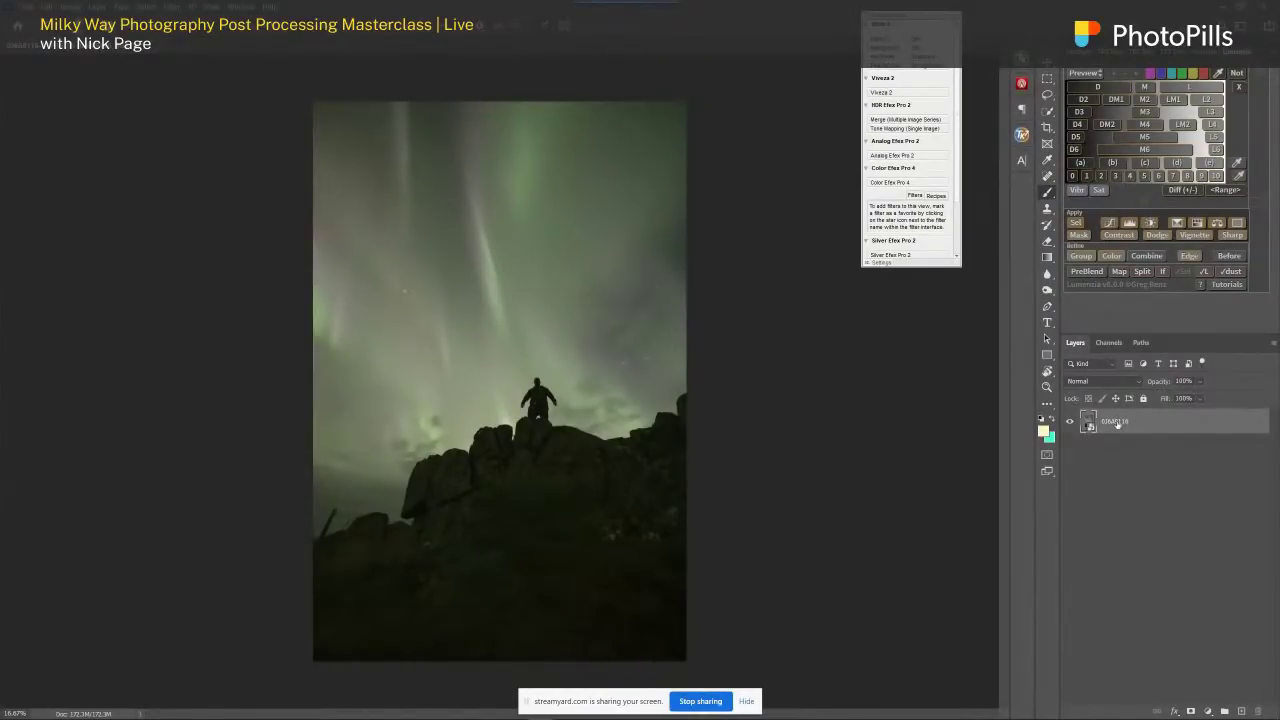
- Duplicate the photo layer as an independent Smart Object via copy, and open the copy's raw settings
right_click(1117, 423)
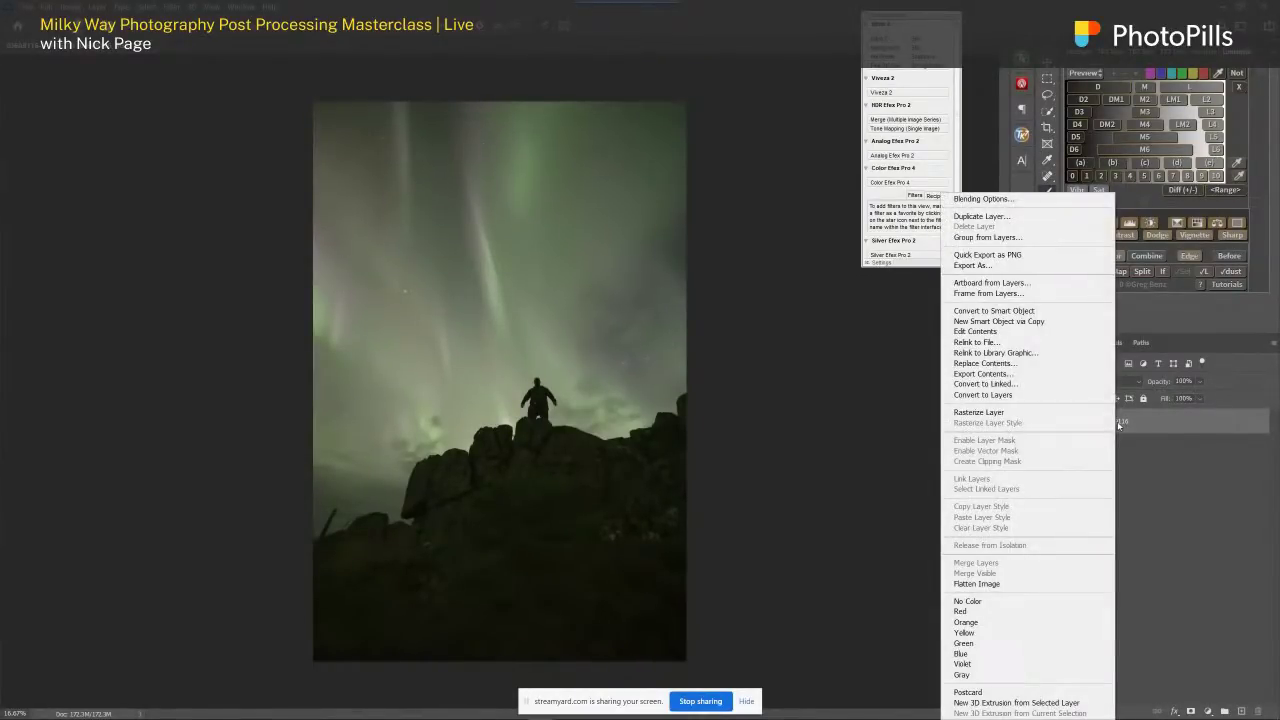
left_click(1048, 322)
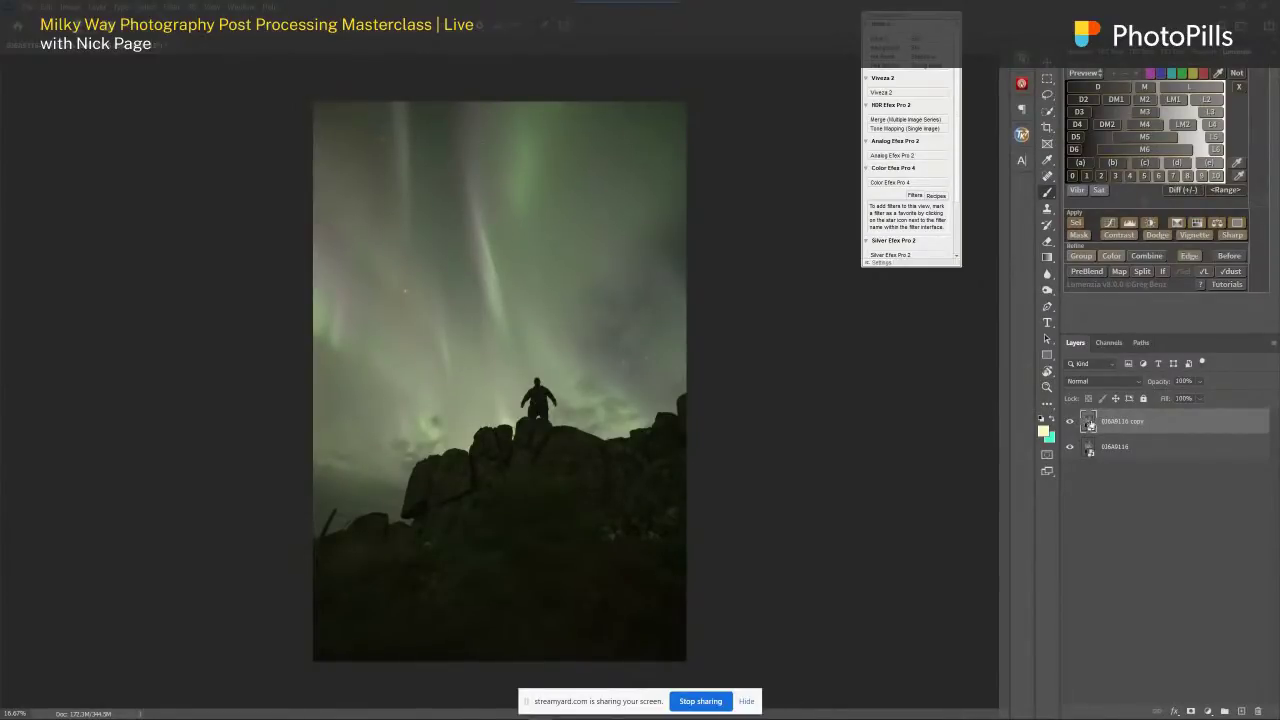
double_click(1090, 421)
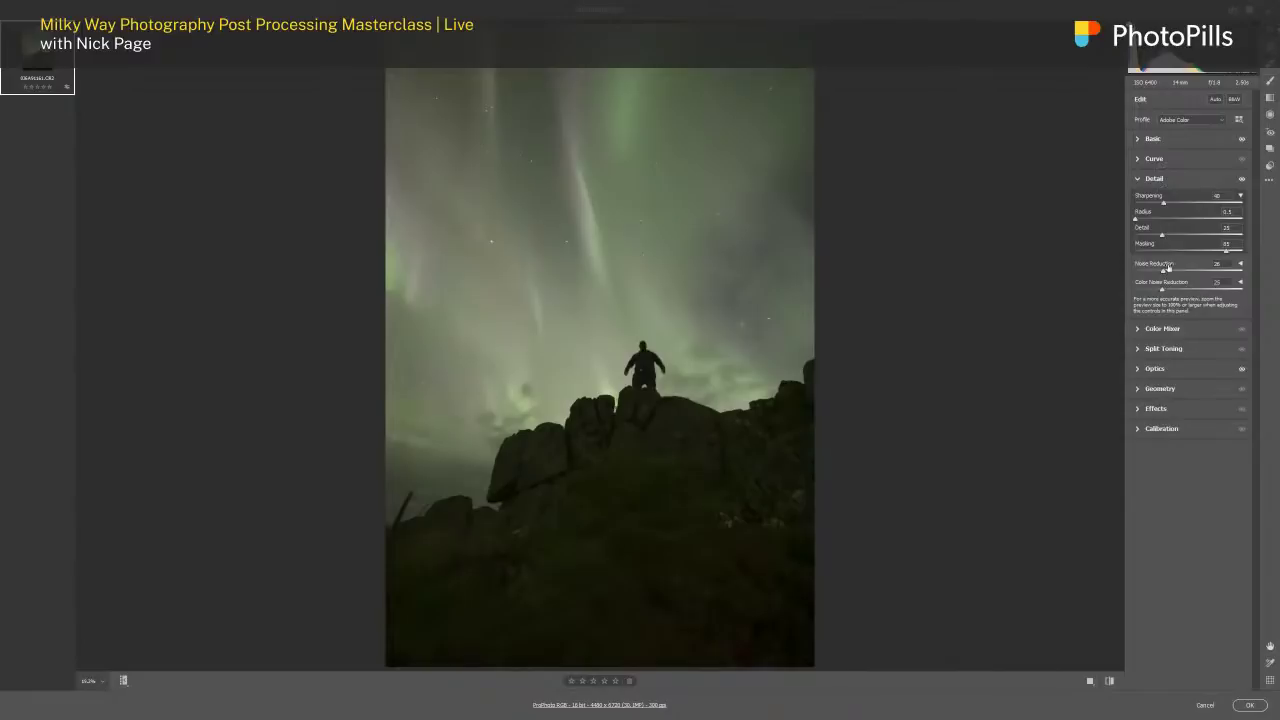
- Set the copy's Shadows to -15, Blacks to -4, Contrast to about +49 and Whites to about +35, and slightly lower the Exposure
left_click(1187, 141)
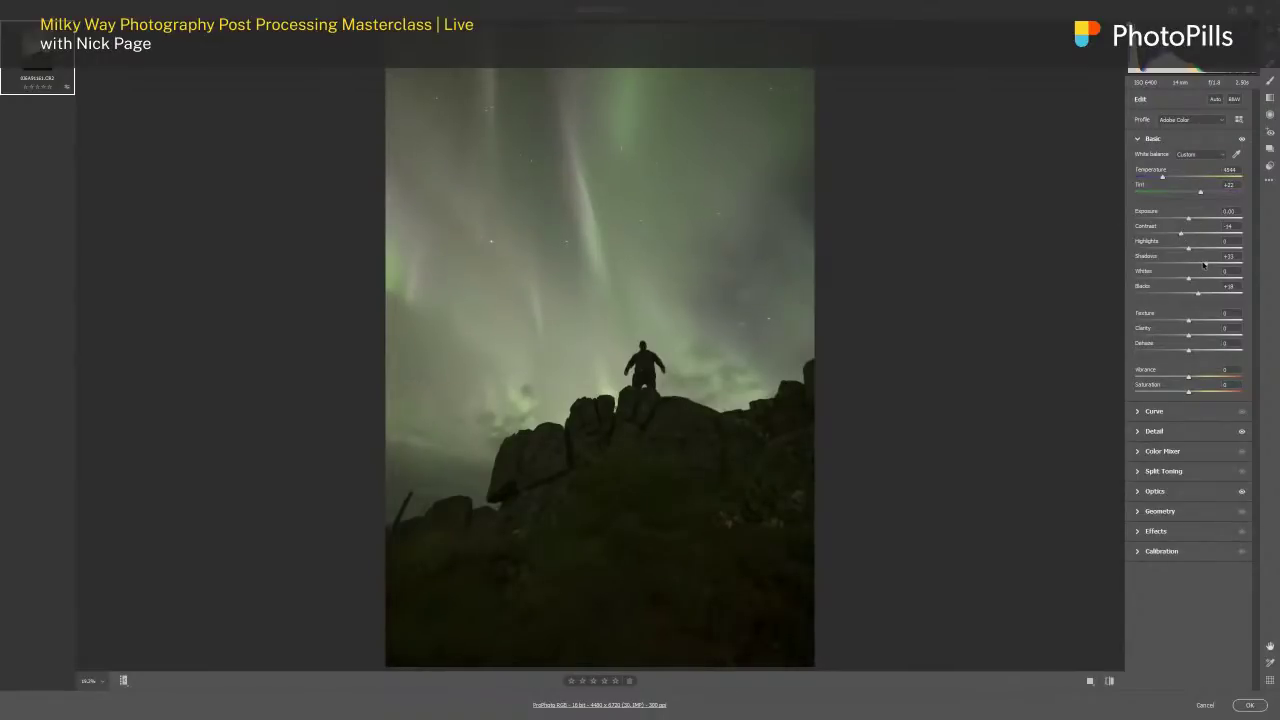
left_click_drag(1204, 264, 1185, 294)
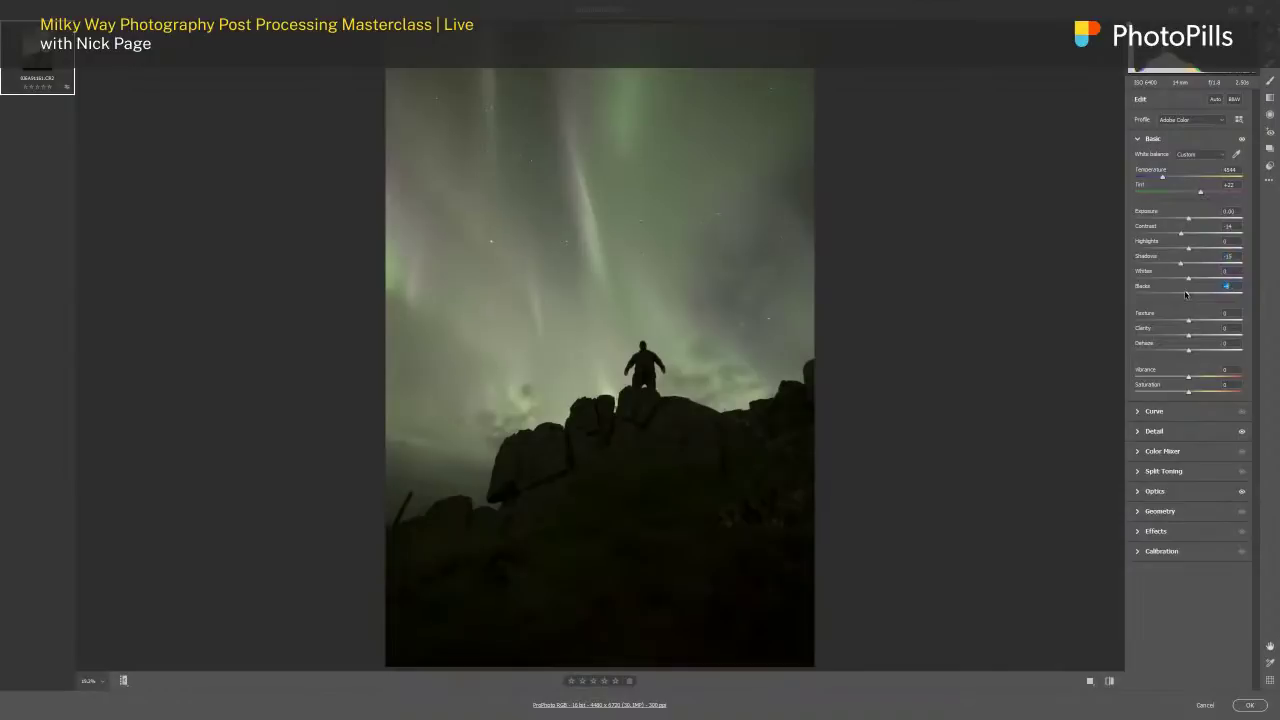
double_click(1181, 233)
left_click_drag(1192, 234, 1212, 232)
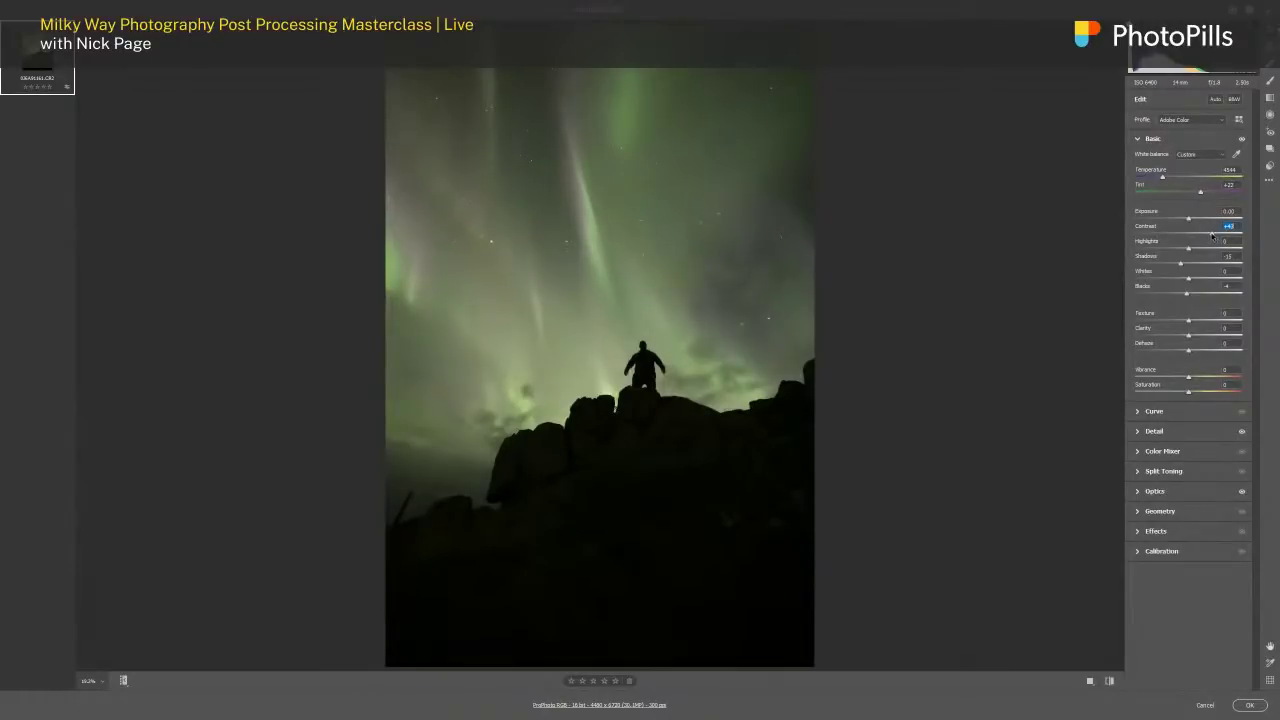
left_click_drag(1193, 280, 1209, 279)
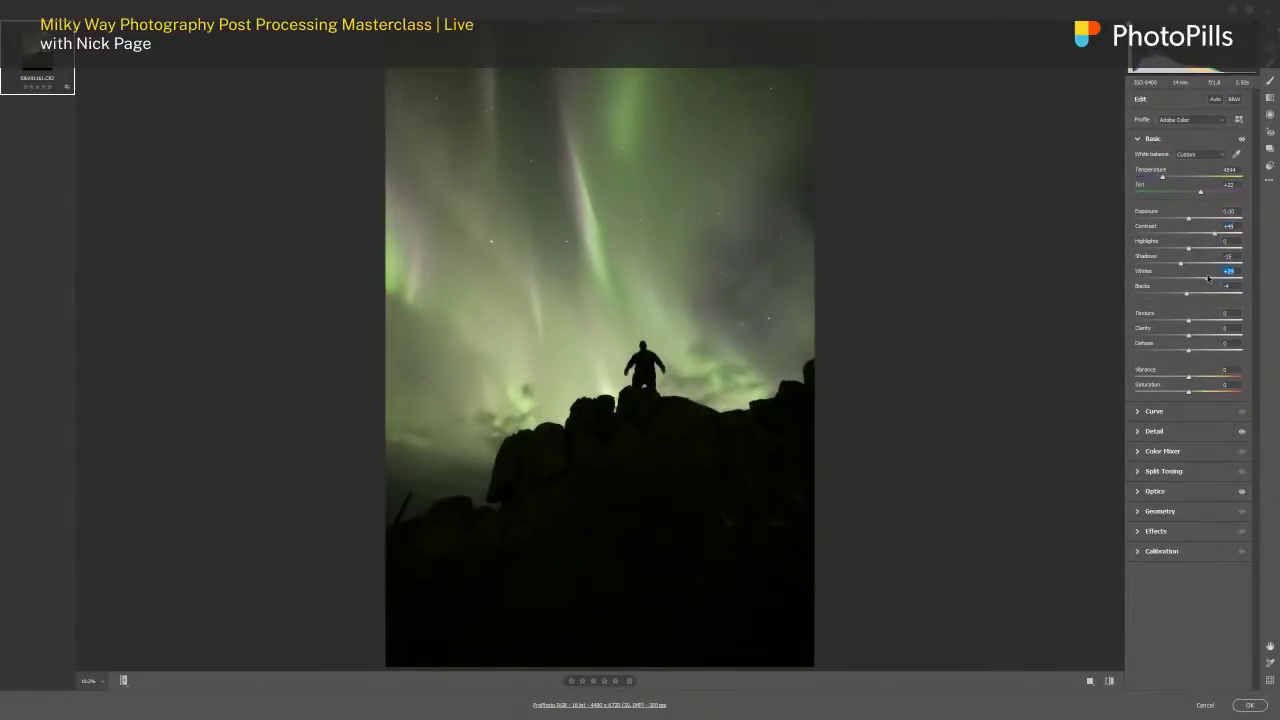
left_click_drag(1189, 221, 1185, 221)
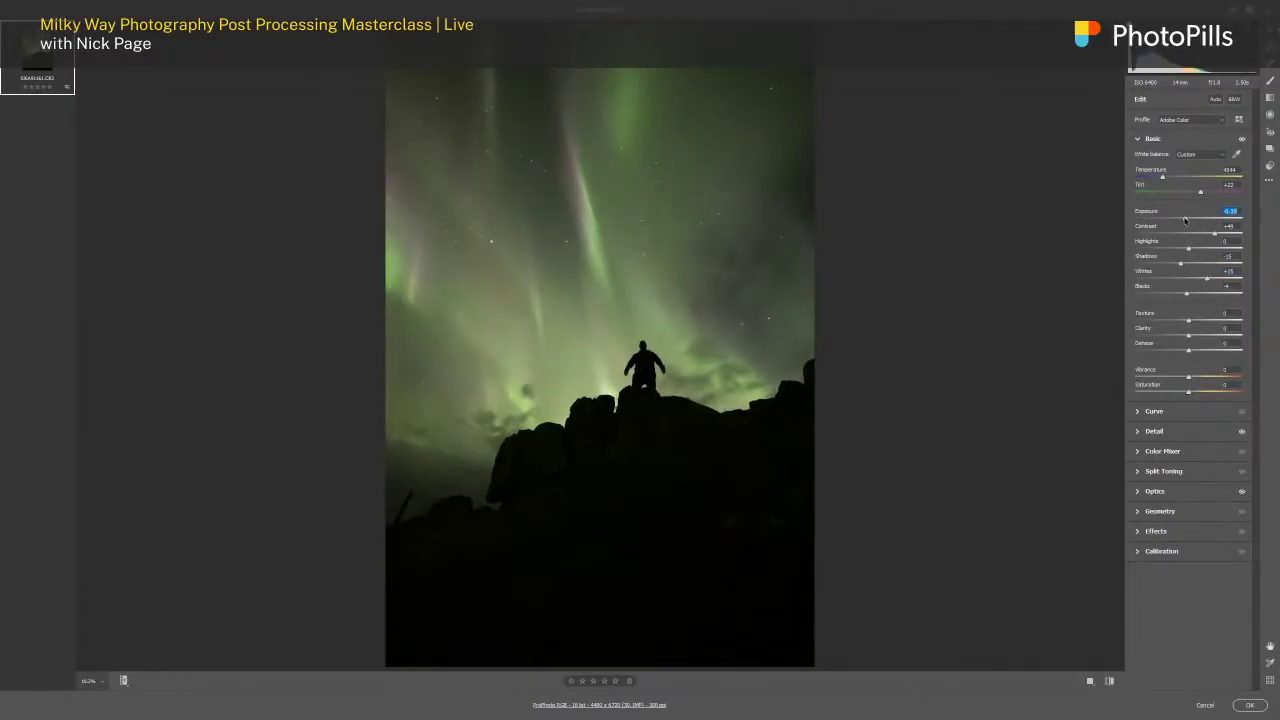
- Cool the copy's white balance to about 4200, raise Tint slightly, and set Whites to about +46 and Exposure to about -0.60
left_click_drag(1162, 177, 1158, 177)
left_click_drag(1157, 177, 1160, 177)
left_click_drag(1159, 177, 1157, 177)
left_click_drag(1200, 192, 1203, 194)
left_click(1208, 279)
left_click_drag(1209, 281, 1214, 280)
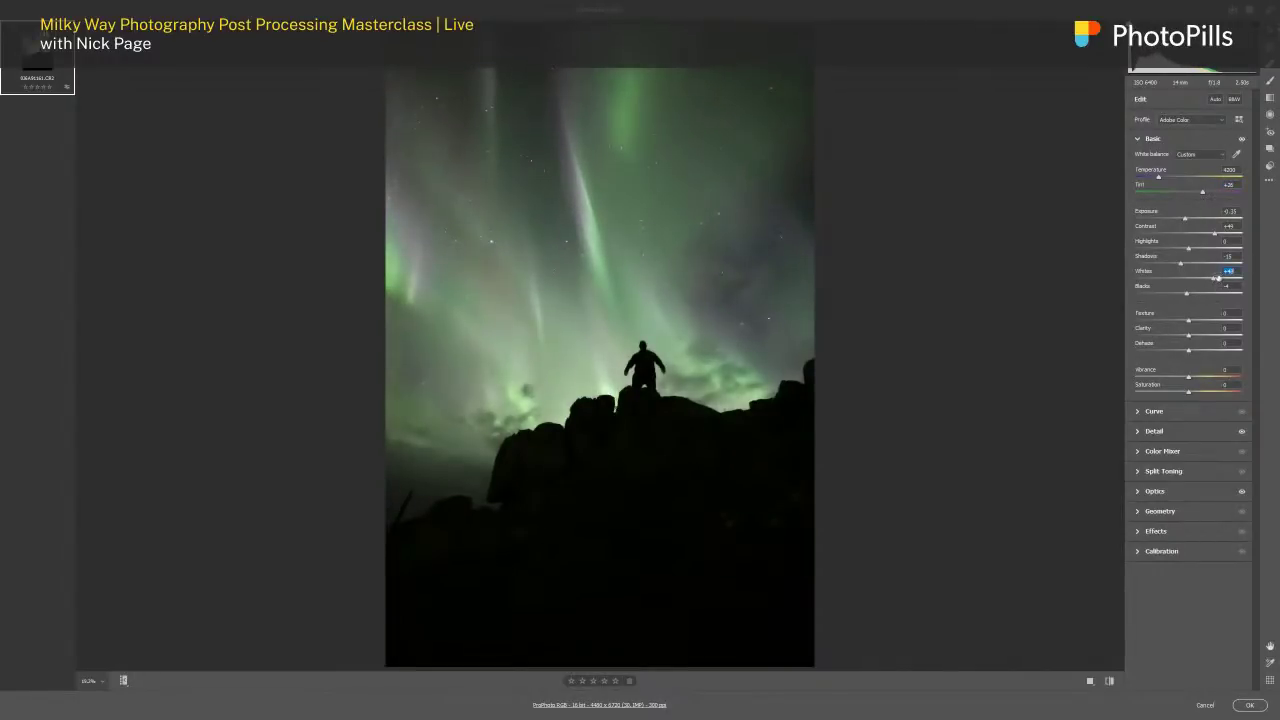
left_click(1224, 211)
key("Down")
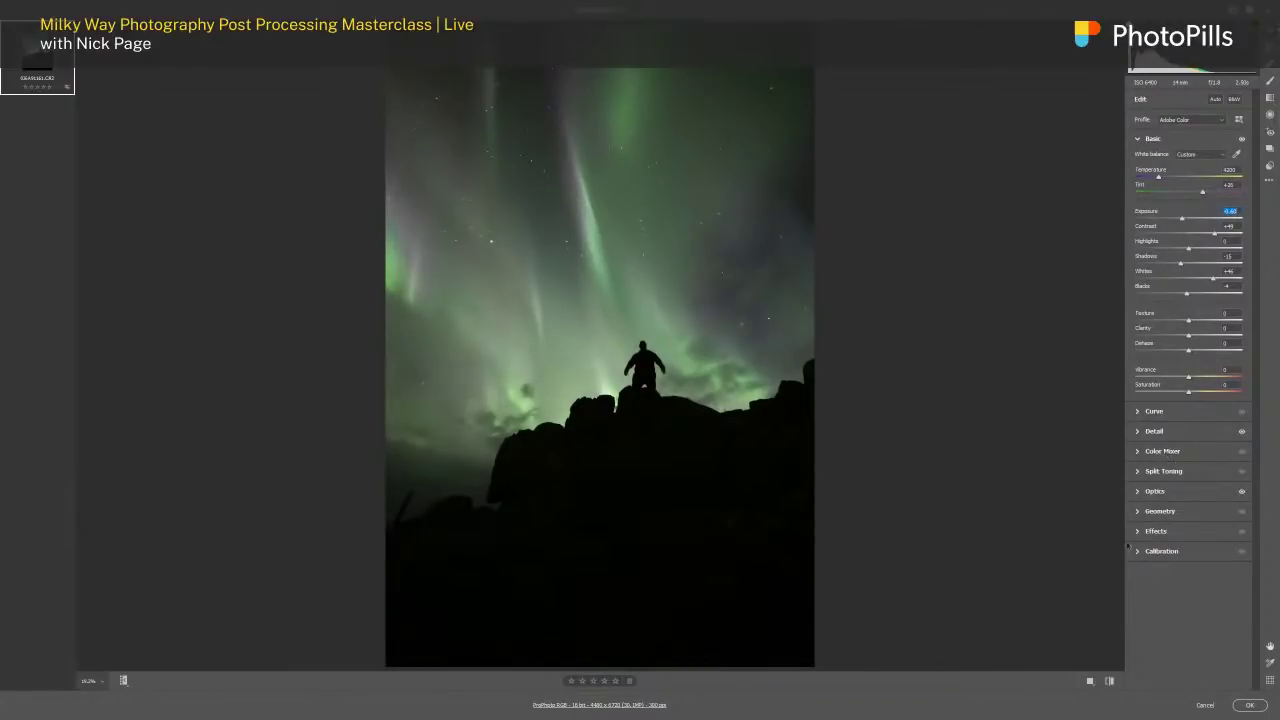
- Try raising the Red Primary saturation strongly in the copy's Calibration settings
left_click(1143, 551)
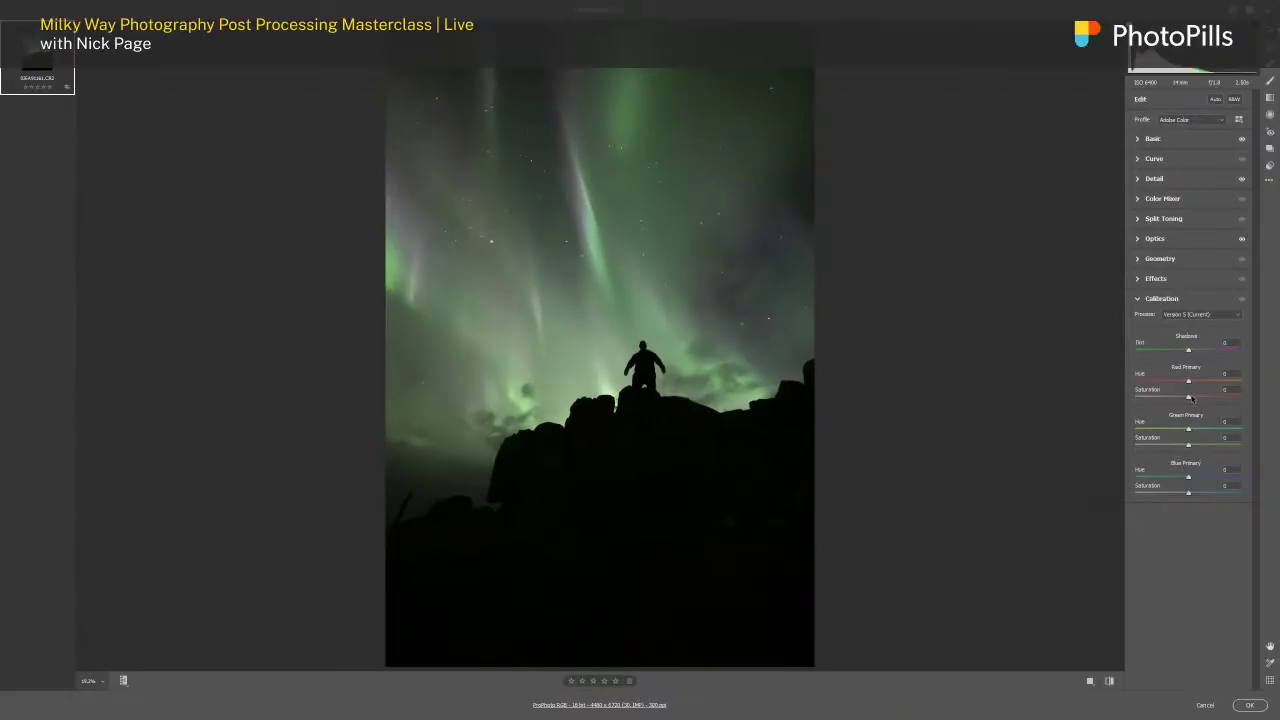
left_click_drag(1191, 397, 1240, 397)
double_click(1203, 401)
left_click_drag(1233, 397, 1246, 398)
type("00")
key("Return")
- Try an overall Saturation of about +57 in the Basic settings, and bring it back down
left_click(1153, 139)
left_click(1199, 393)
left_click_drag(1199, 393, 1219, 393)
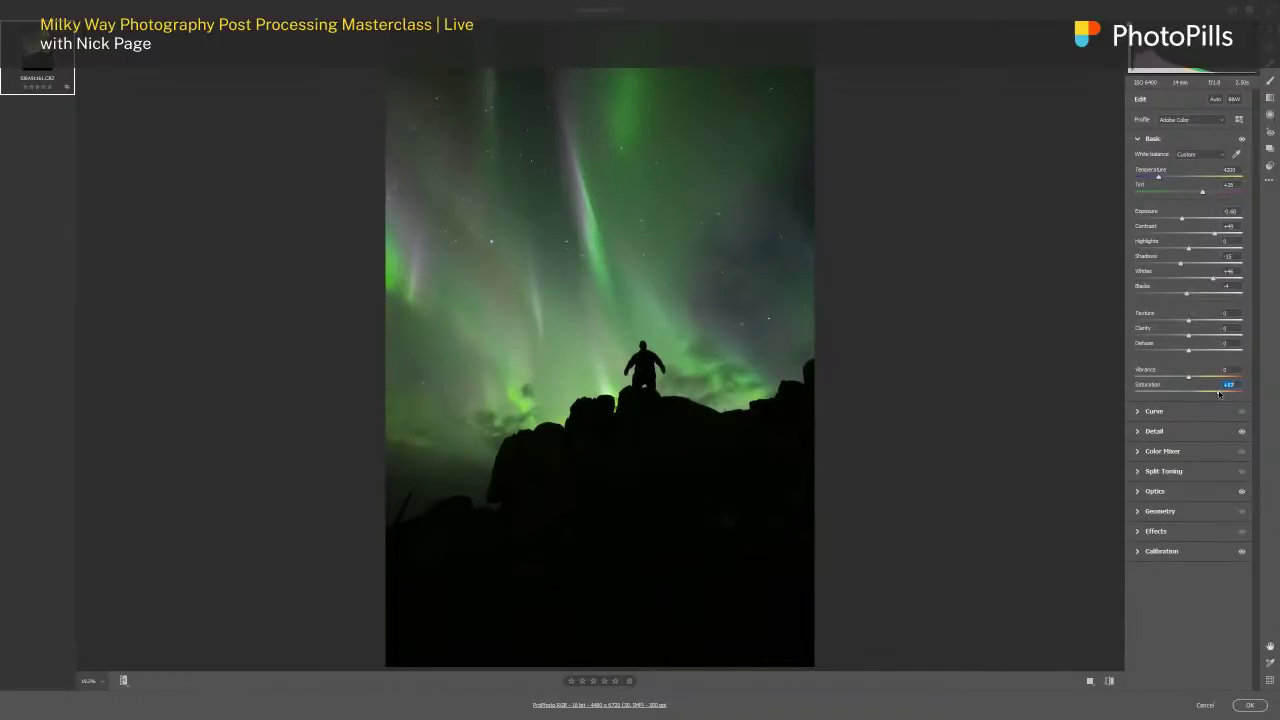
left_click_drag(1219, 393, 1193, 394)
- Set the Calibration saturation to about +75 for Red Primary and about +37 for Blue Primary
left_click(1186, 551)
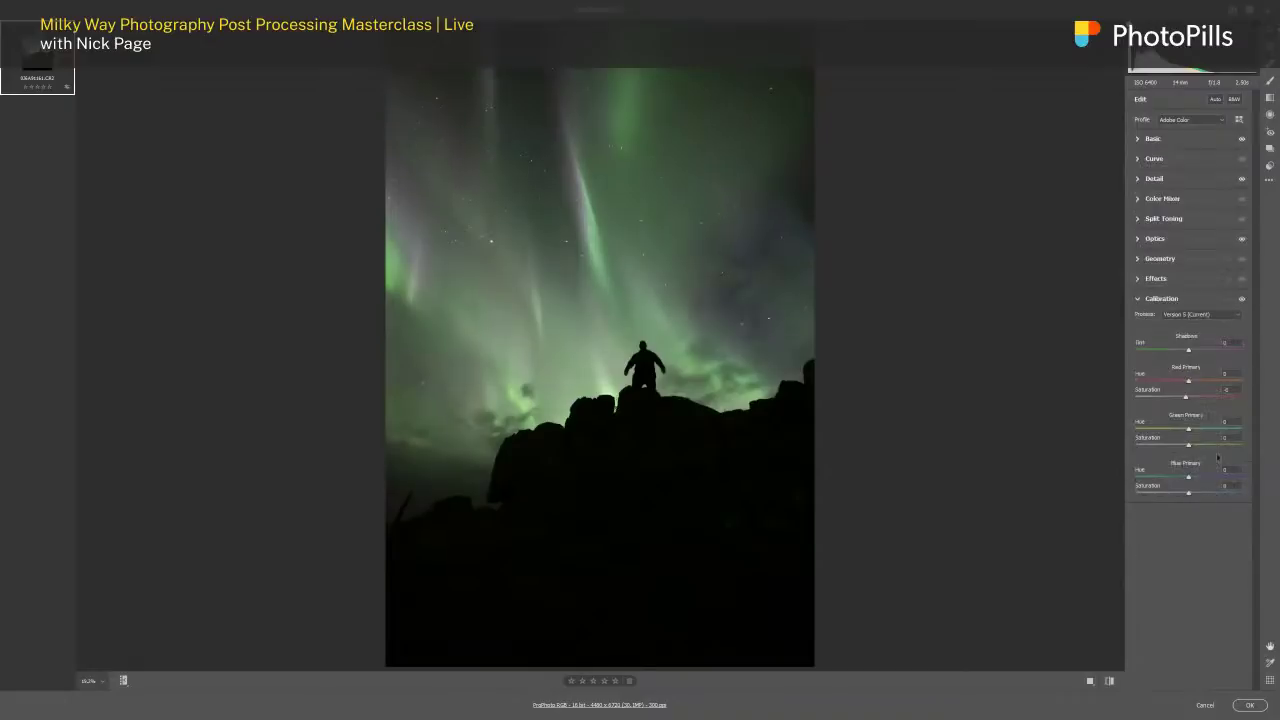
left_click(1219, 396)
left_click(1209, 492)
left_click(1225, 397)
left_click_drag(1228, 400, 1232, 400)
- Slightly reduce the copy's Noise Reduction and sharpening Masking, and apply the raw settings
left_click(534, 347)
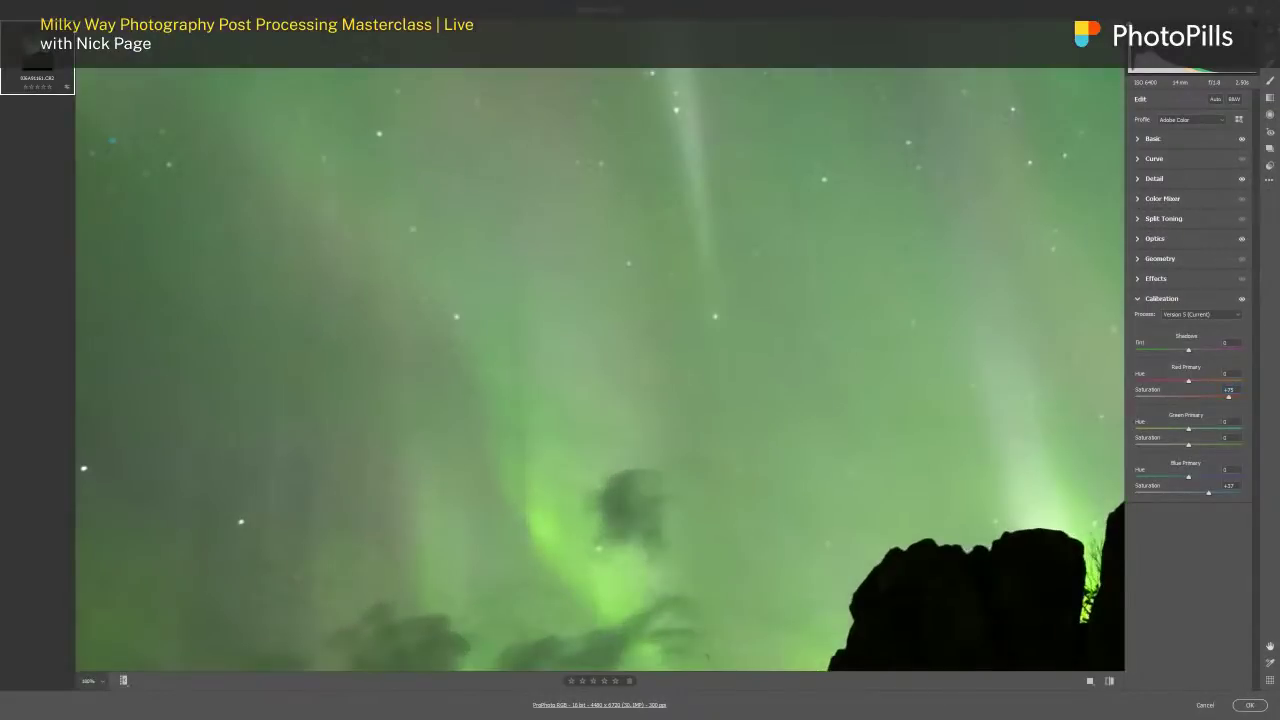
key("ctrl+0")
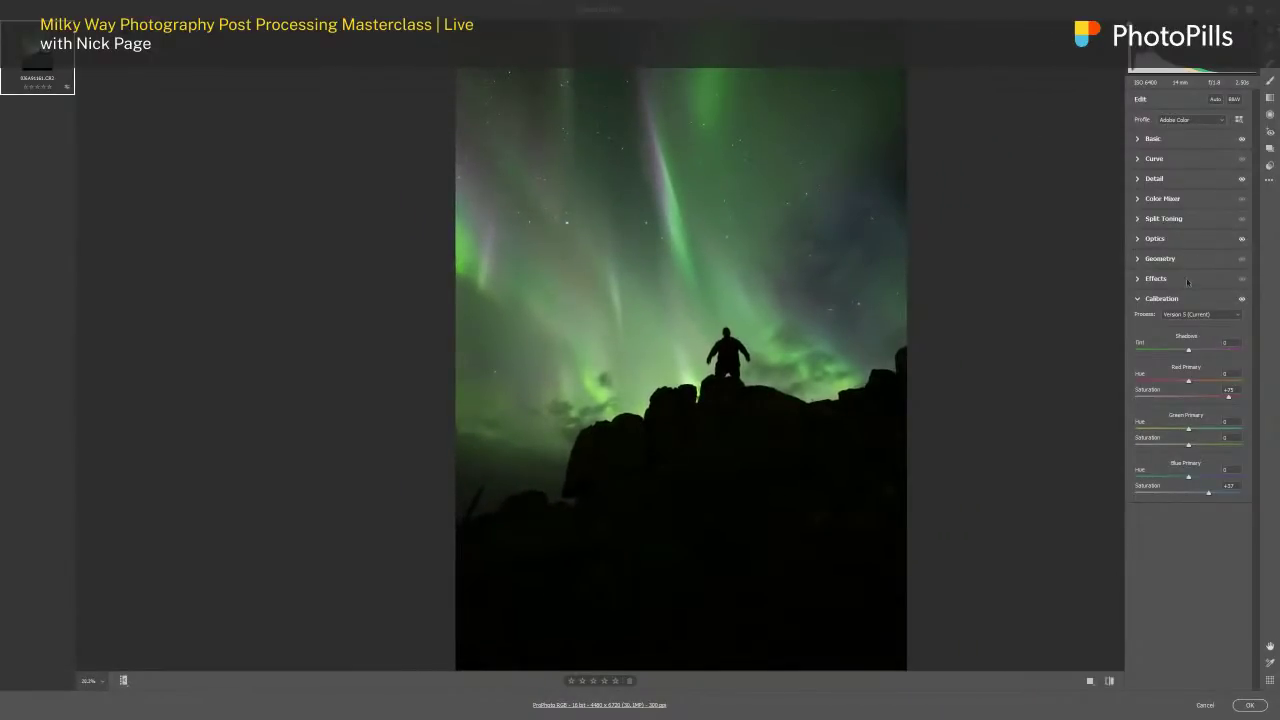
left_click(1137, 180)
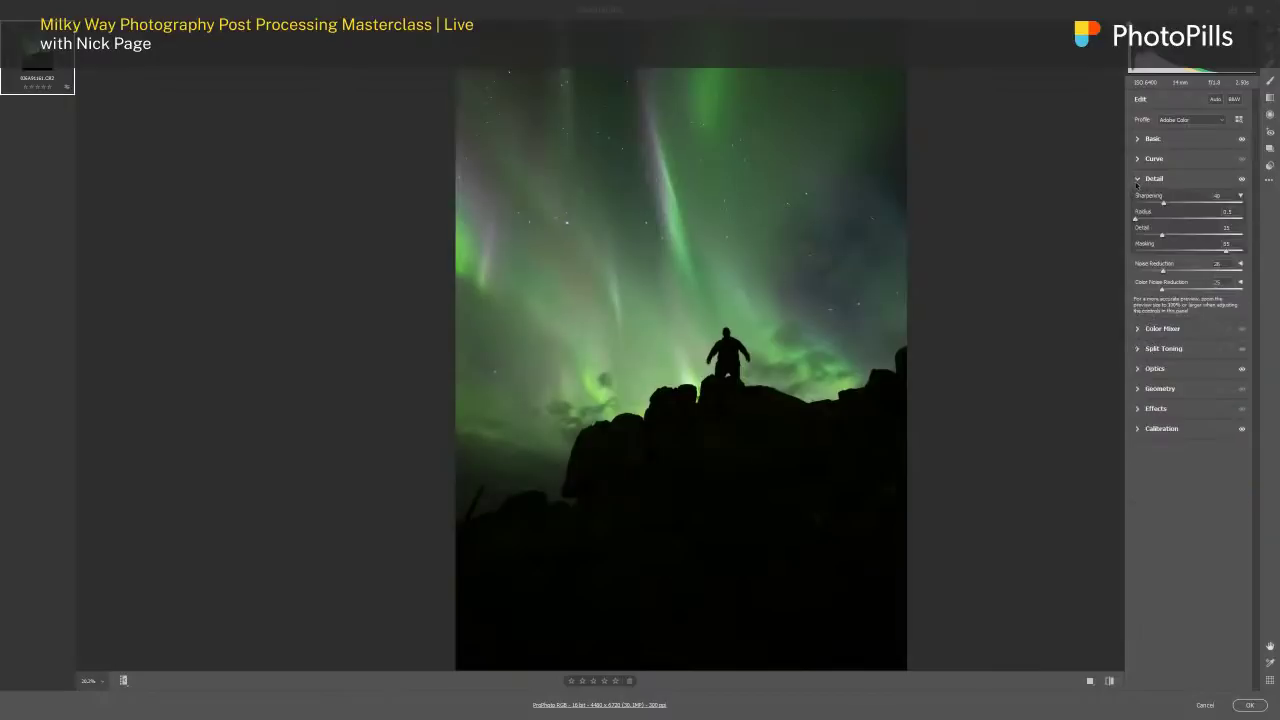
left_click_drag(1162, 271, 1157, 271)
left_click_drag(1225, 251, 1219, 252)
left_click(1249, 705)
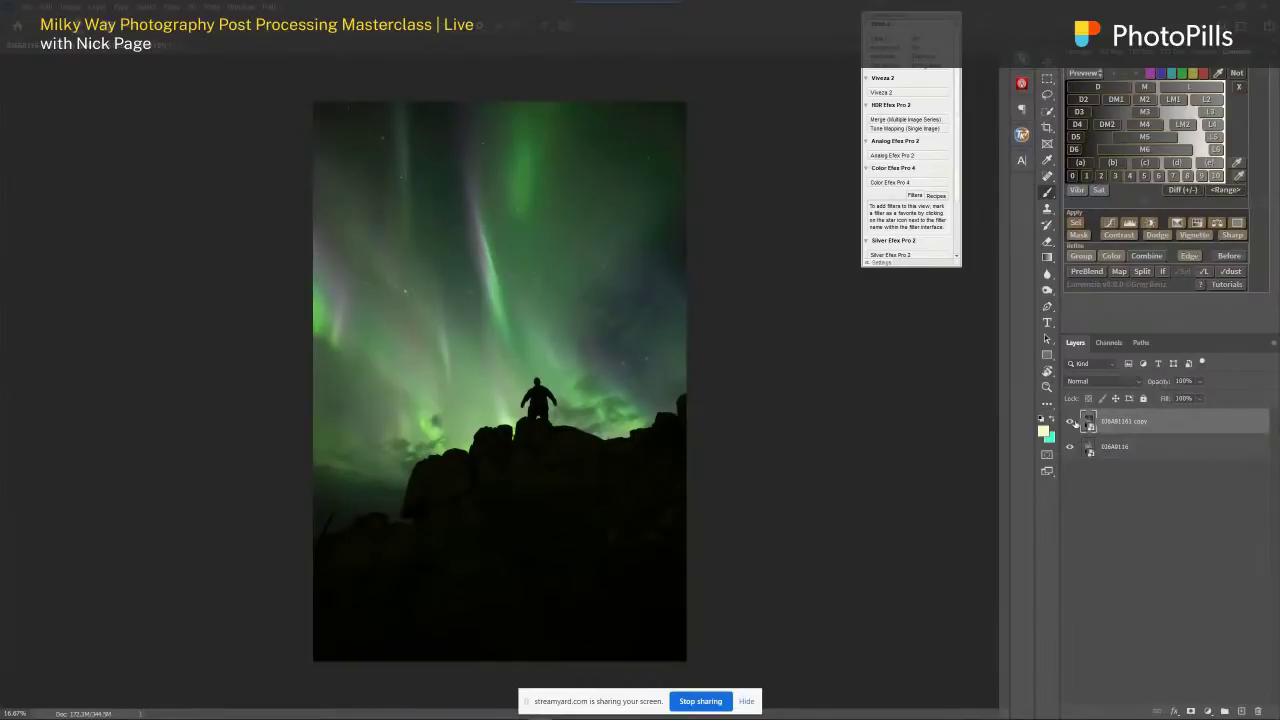
- Hide and reshow the edited copy layer to compare it with the original photo layer
left_click(1069, 421)
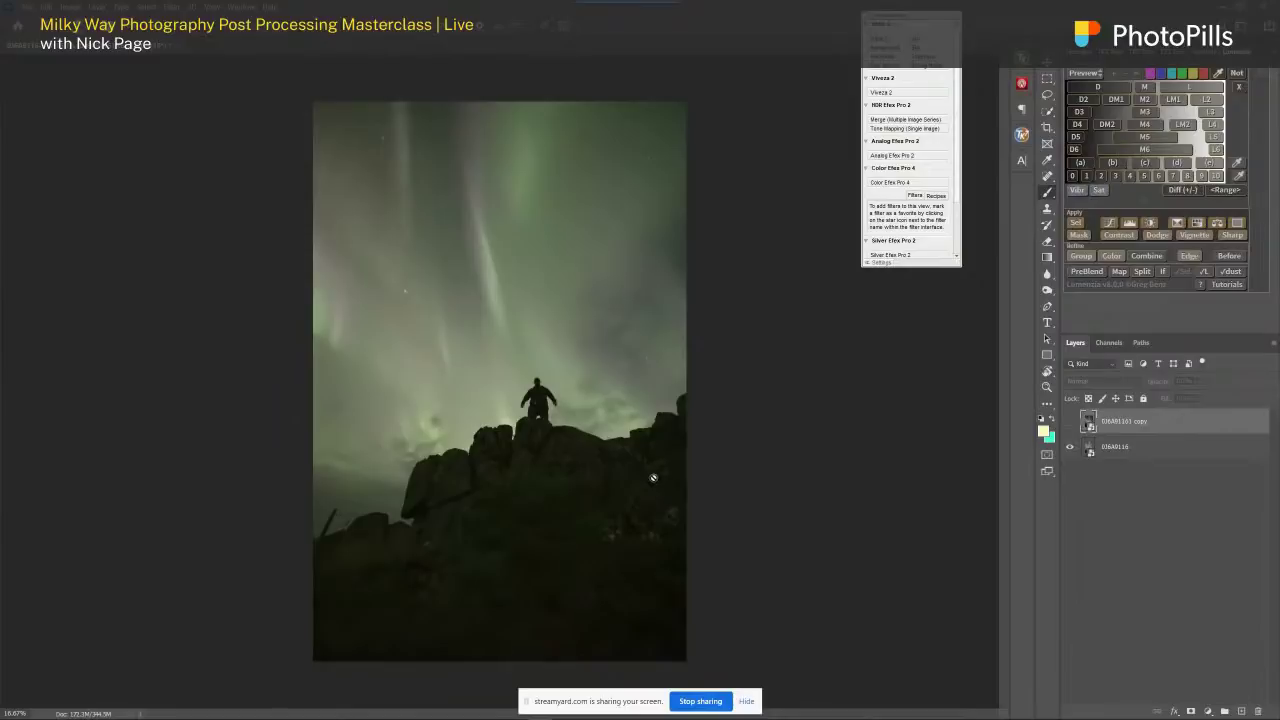
left_click(1069, 421)
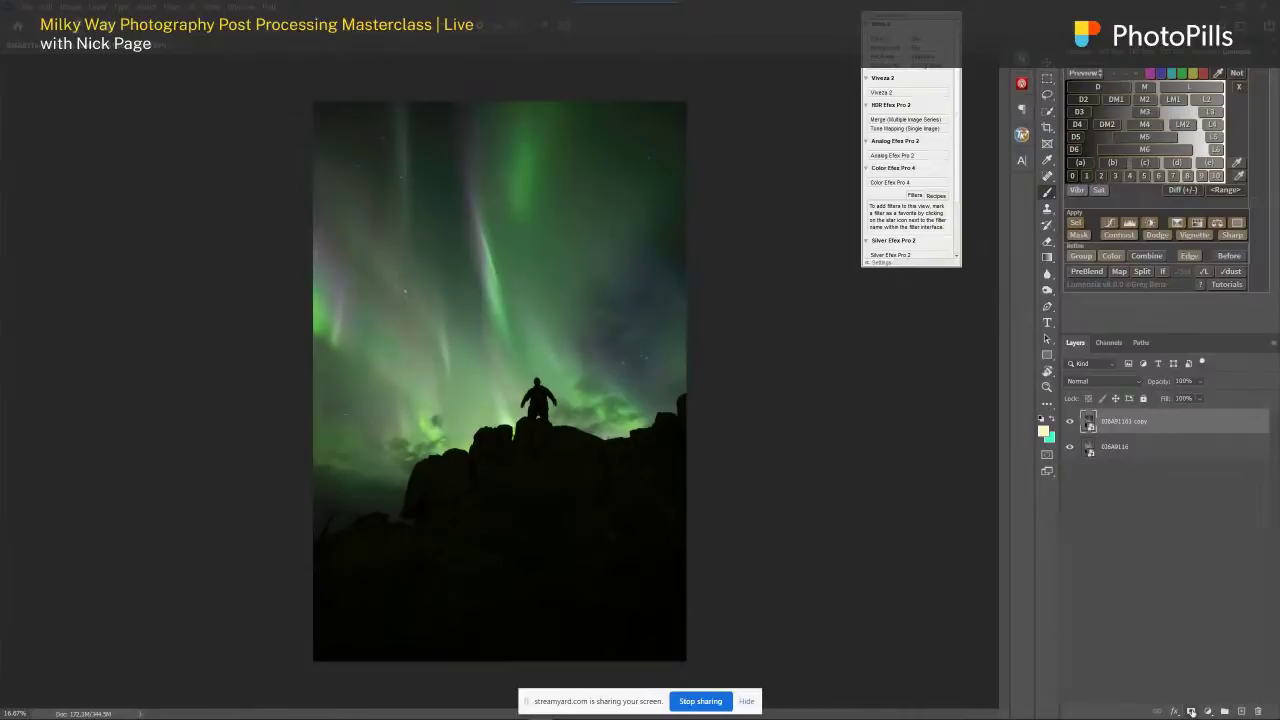
- Add a black mask to the copy layer and paint the sky white on it, roughly down to the horizon
left_click(1191, 711, "alt")
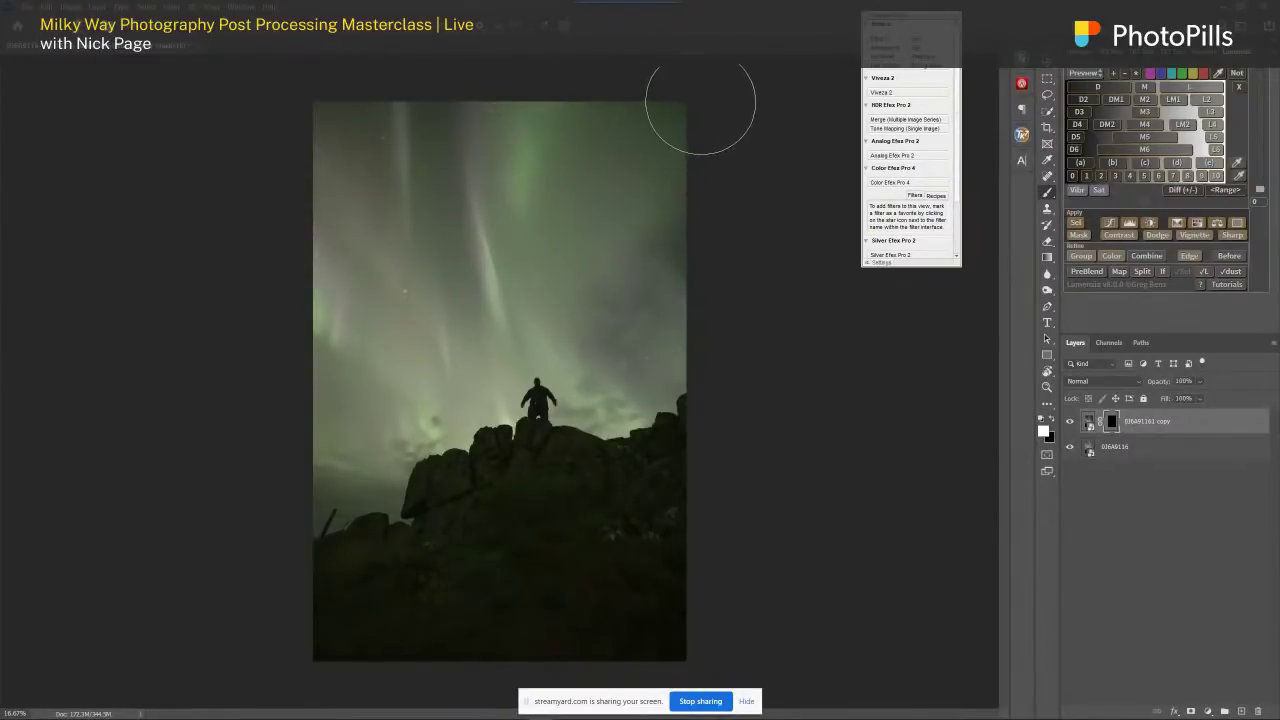
left_click_drag(700, 108, 320, 337)
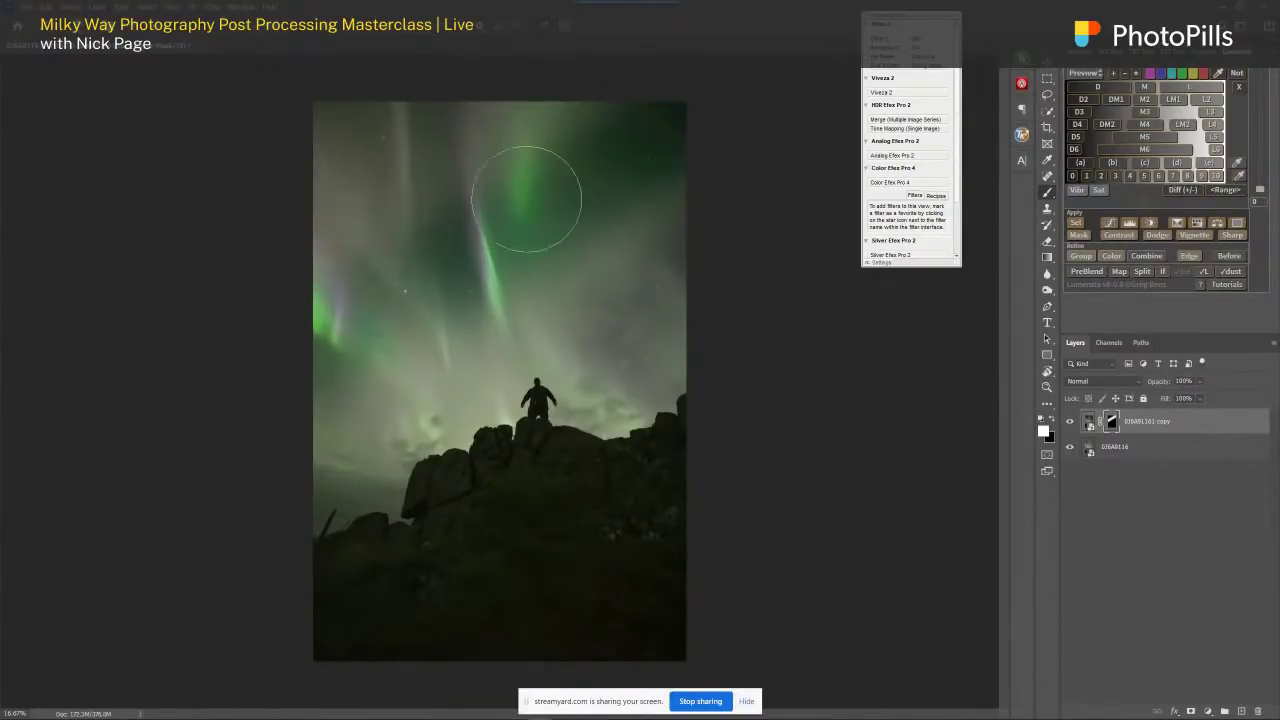
left_click_drag(568, 134, 234, 229)
mouse_move(490, 240)
left_mouse_down()
mouse_move(740, 183)
mouse_move(680, 306)
mouse_move(420, 262)
mouse_move(424, 298)
left_mouse_up()
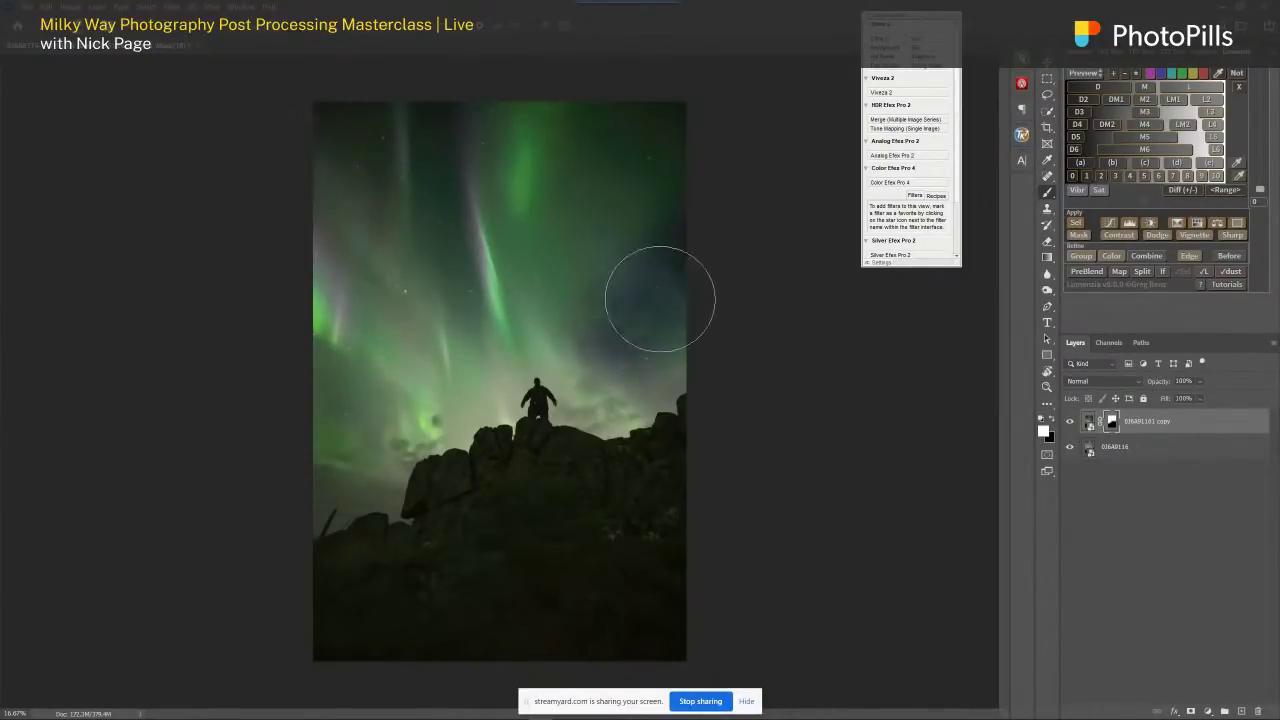
mouse_move(651, 309)
left_mouse_down()
mouse_move(640, 345)
mouse_move(538, 302)
mouse_move(450, 320)
left_mouse_up()
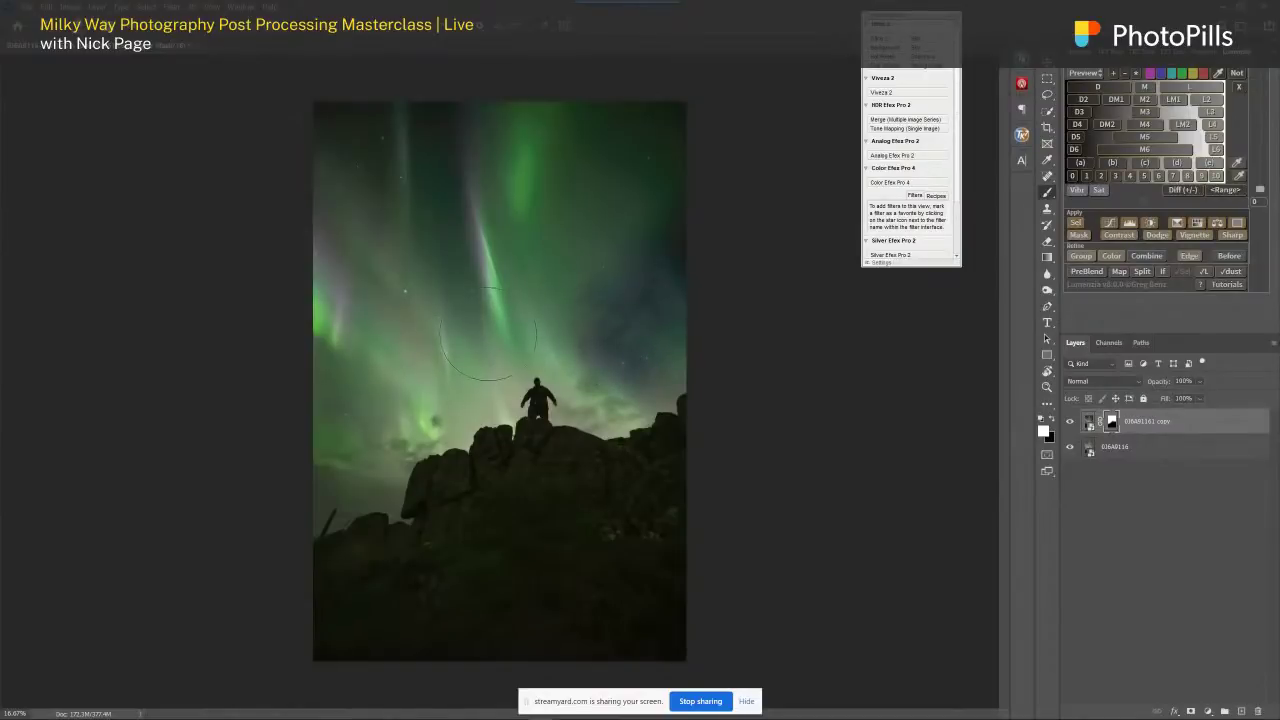
- Shrink the brush to a small size suited to detail around the figure and the rock skyline
scroll(488, 335, "up", 5)
key("bracketleft")
key("bracketleft")
key("bracketleft")
key("bracketleft")
key("bracketleft")
key("bracketleft")
key("bracketleft")
key("bracketleft")
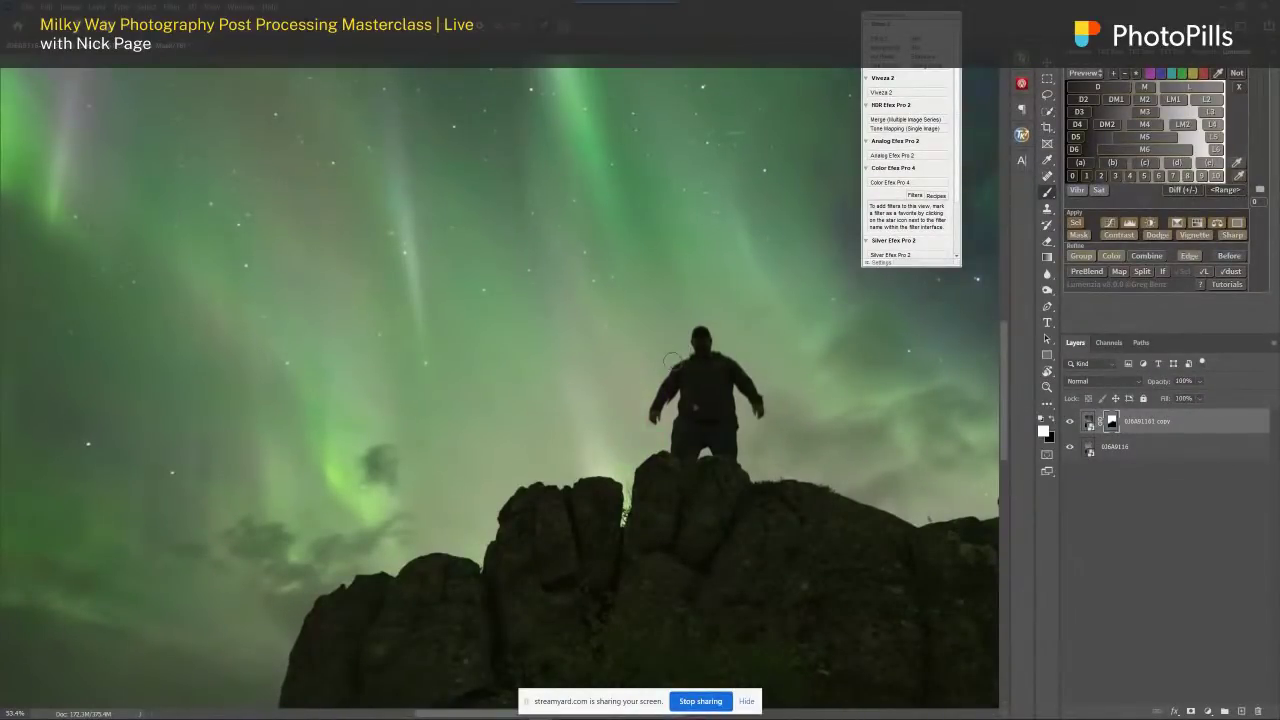
scroll(549, 407, "down", 5)
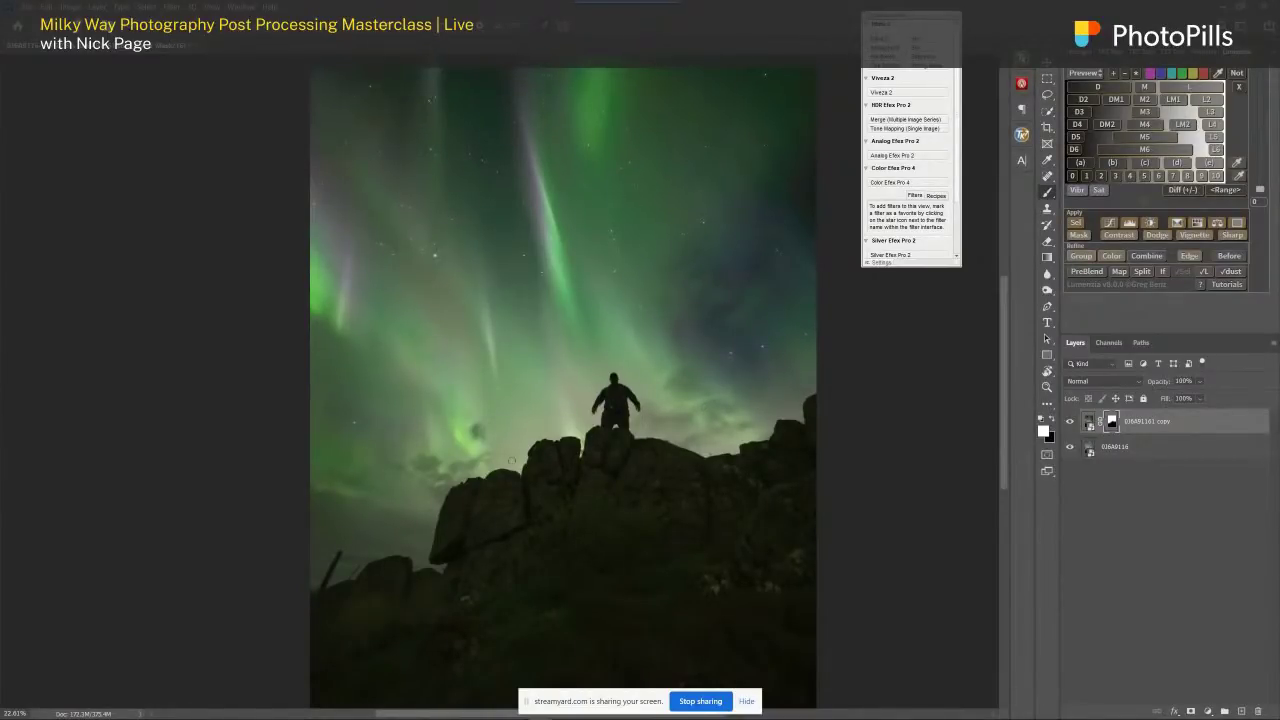
- Preview the Lumenzia L luminosity mask and raise its contrast with Levels inputs of 17 for black and 121 for white
left_click(1209, 90)
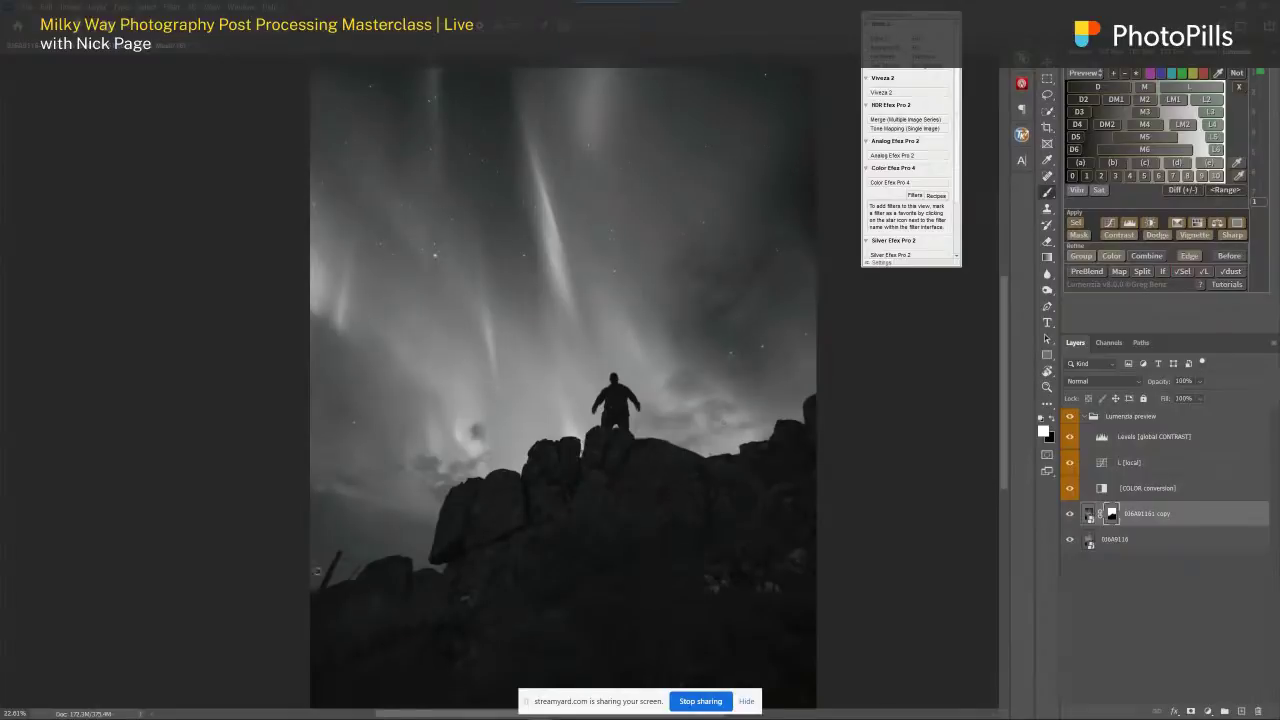
left_click(1103, 437)
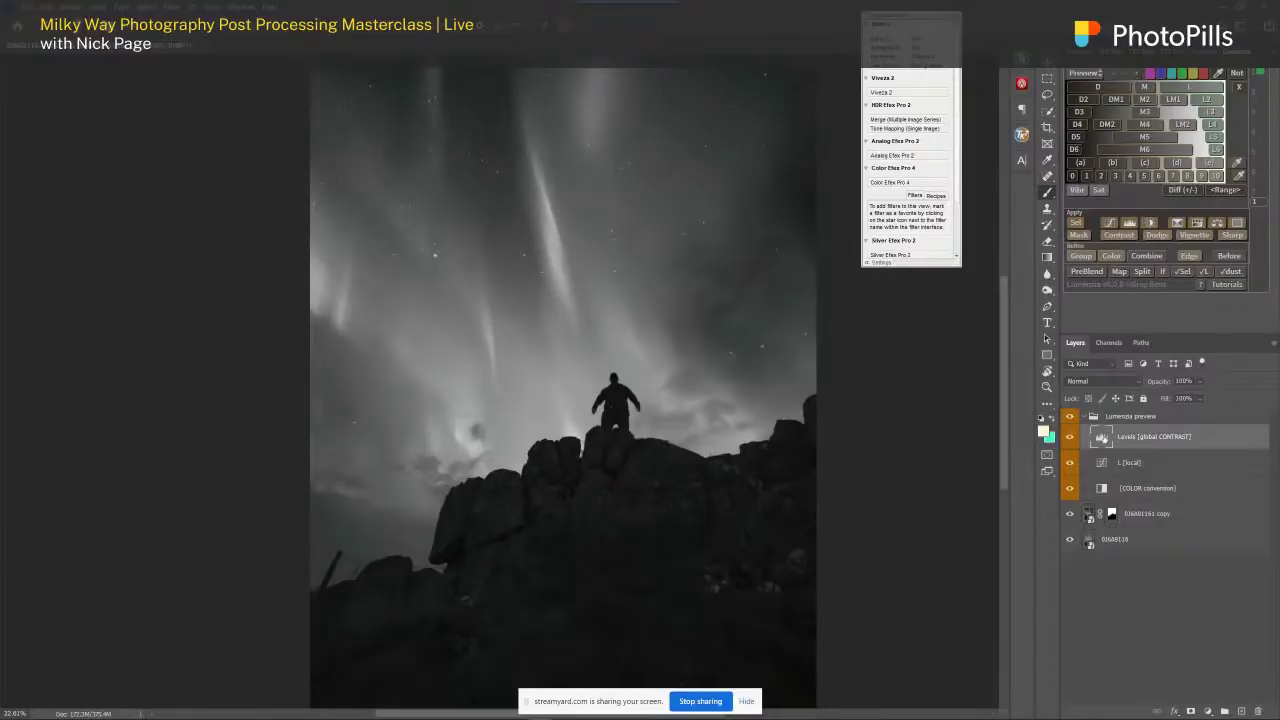
double_click(1103, 437)
left_click_drag(1254, 186, 1198, 186)
left_click_drag(1095, 188, 1099, 188)
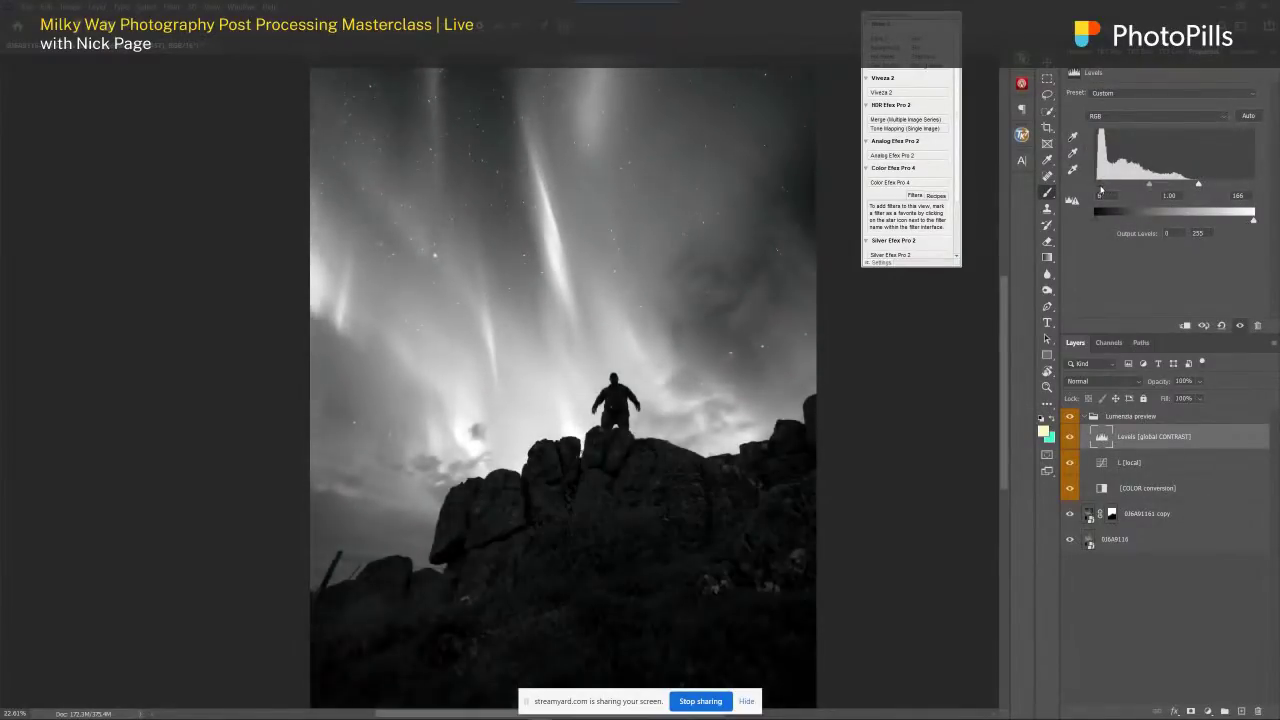
left_click_drag(1198, 185, 1105, 184)
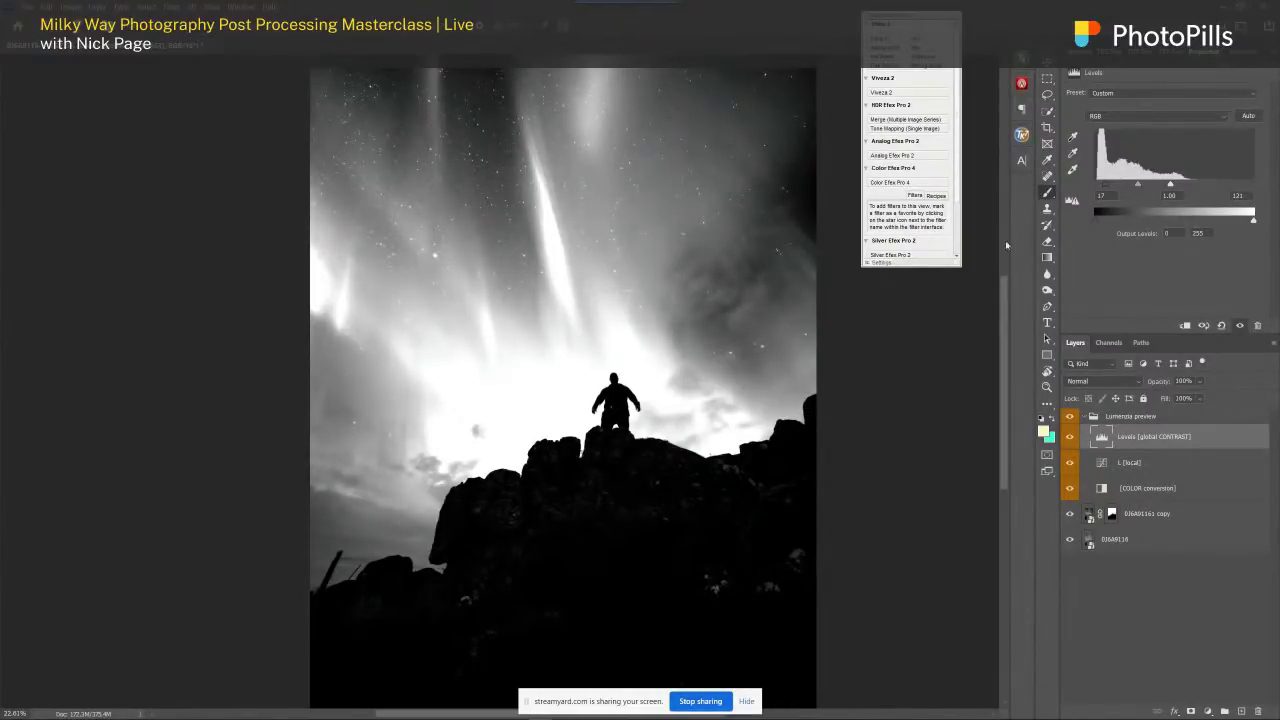
left_click(1240, 51)
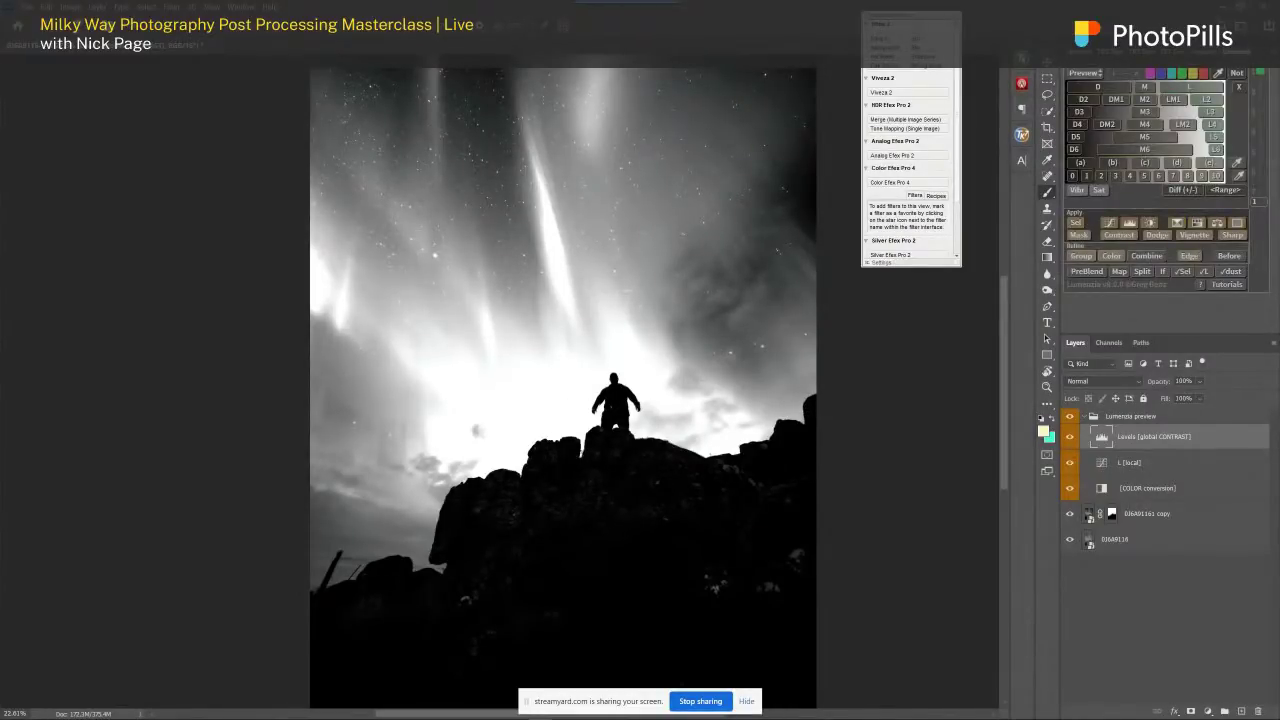
- Load the luminosity preview as a selection, hide its outline, and paint the layer mask white around the figure and along the skyline
left_click(1077, 223)
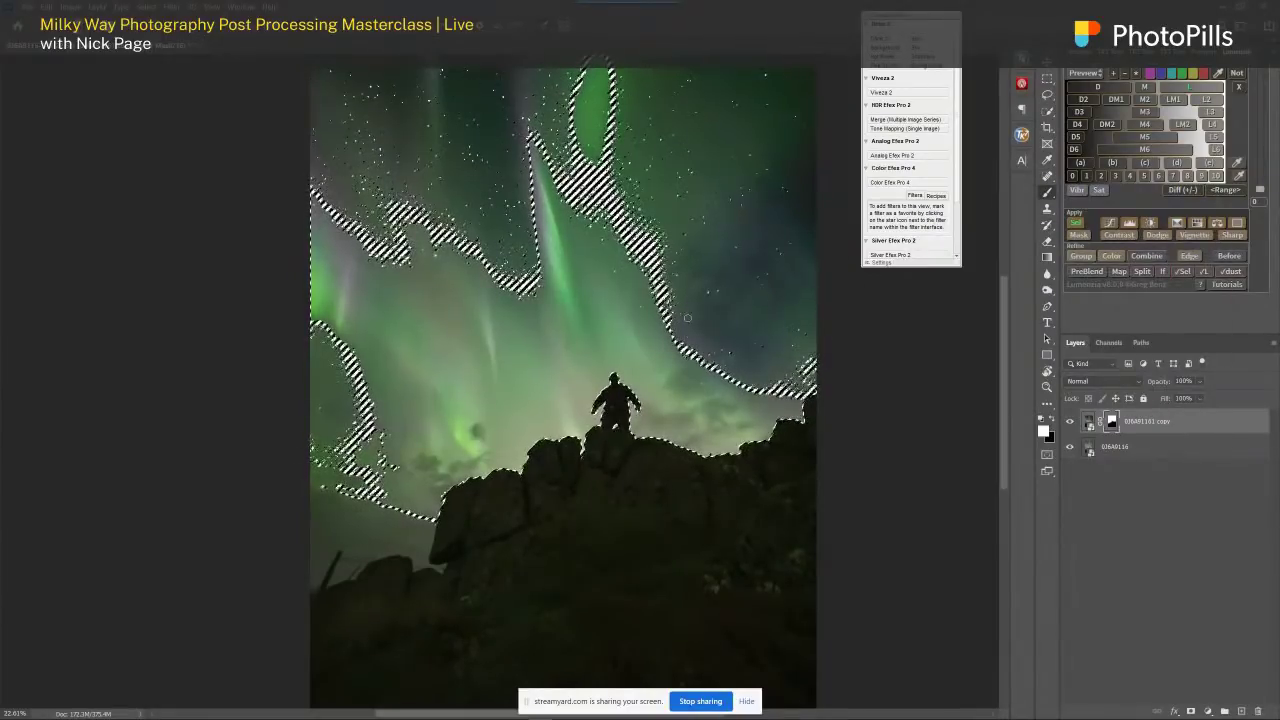
key("ctrl+d")
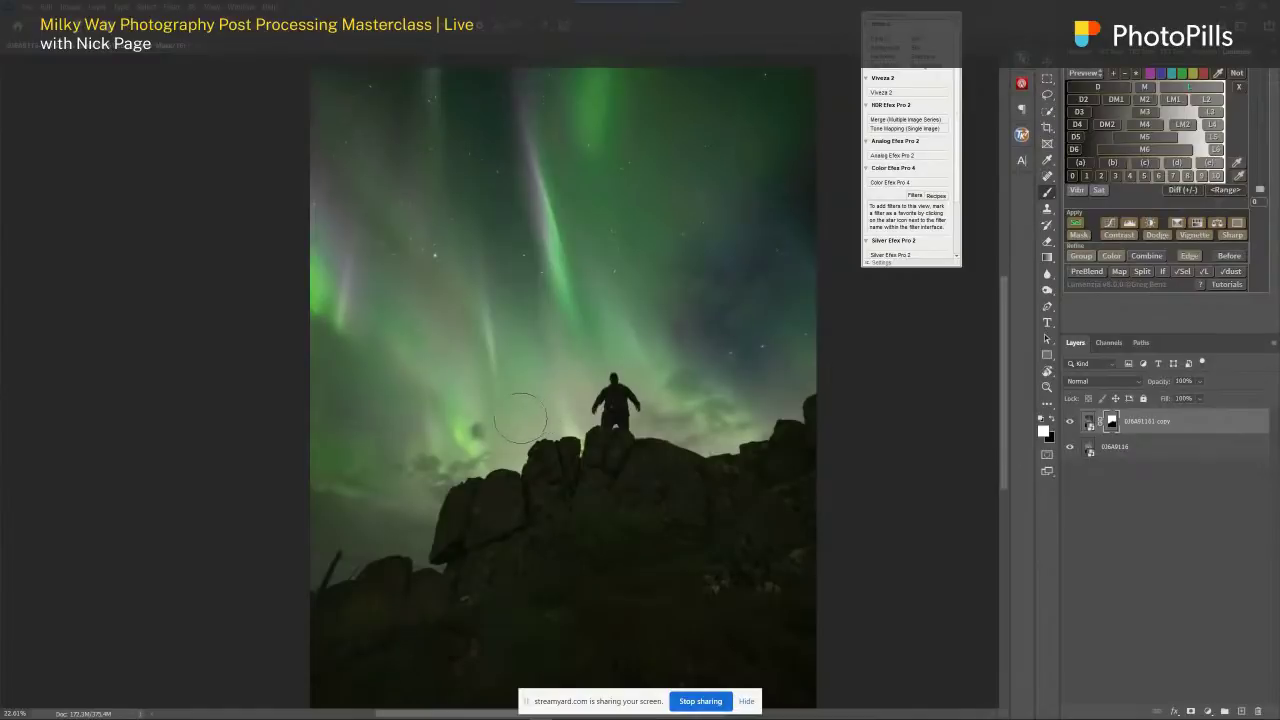
scroll(530, 400, "up", 2)
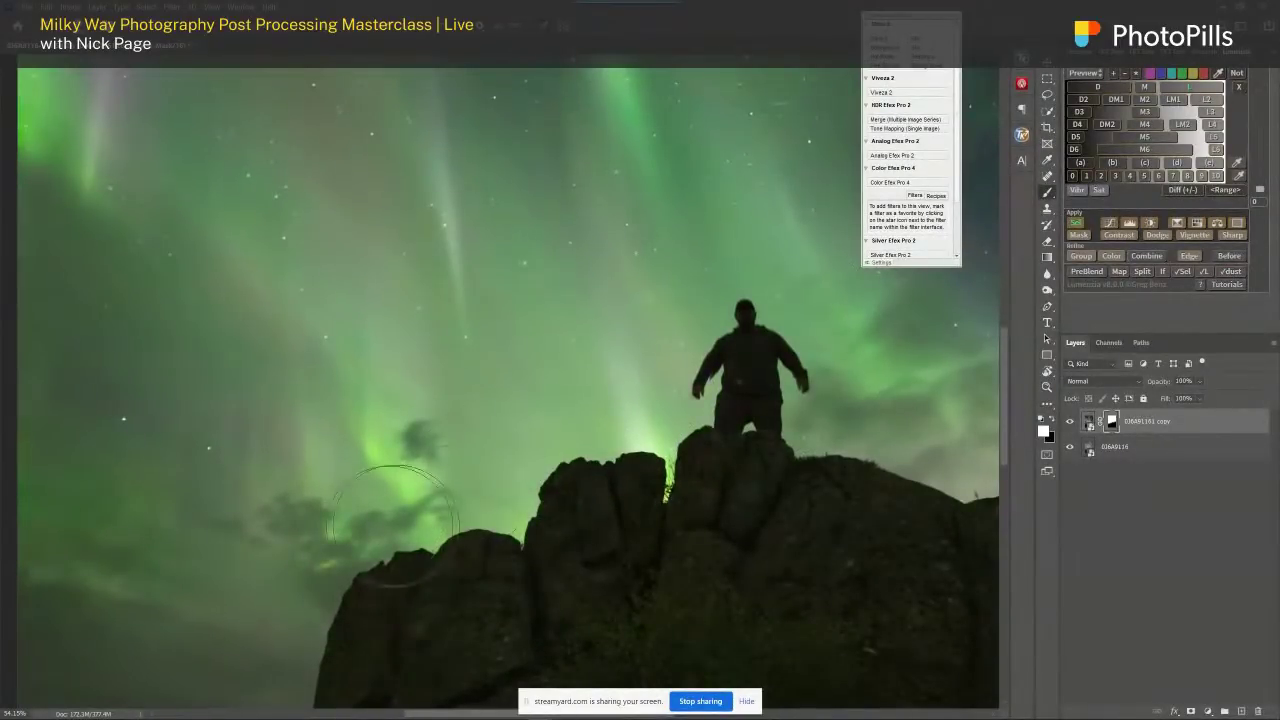
left_click_drag(585, 436, 243, 456)
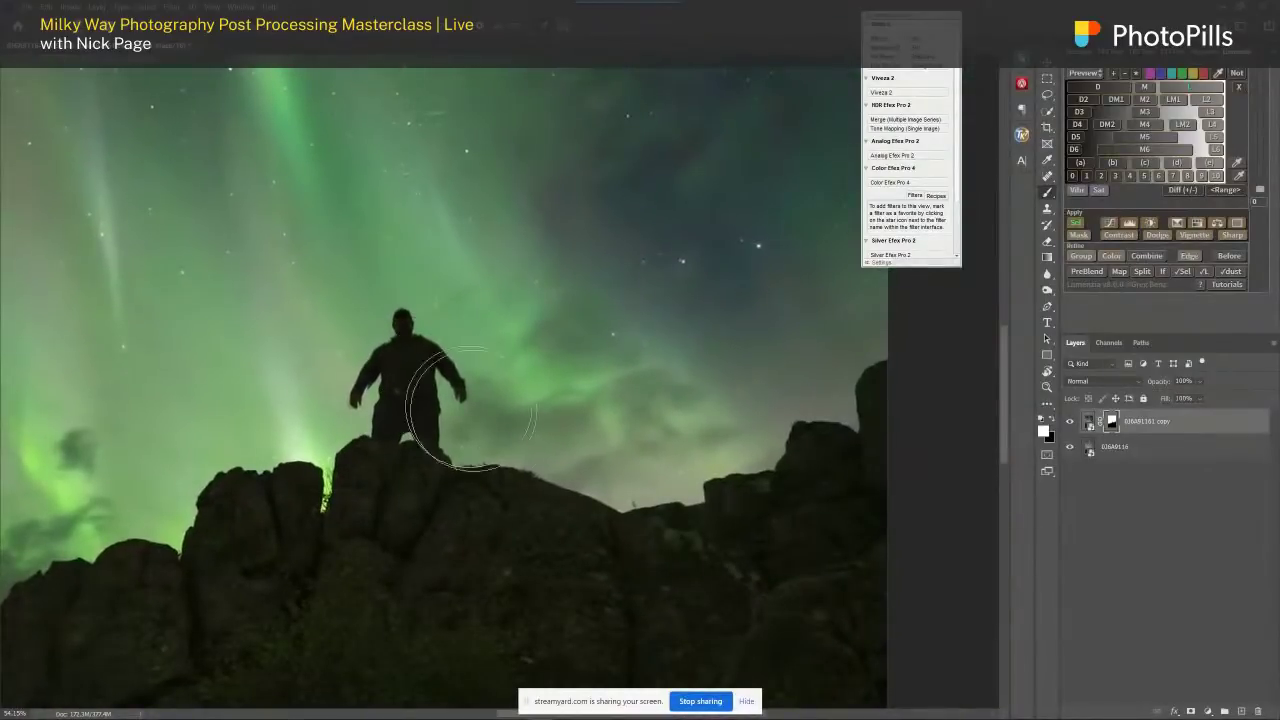
left_click_drag(776, 350, 529, 457)
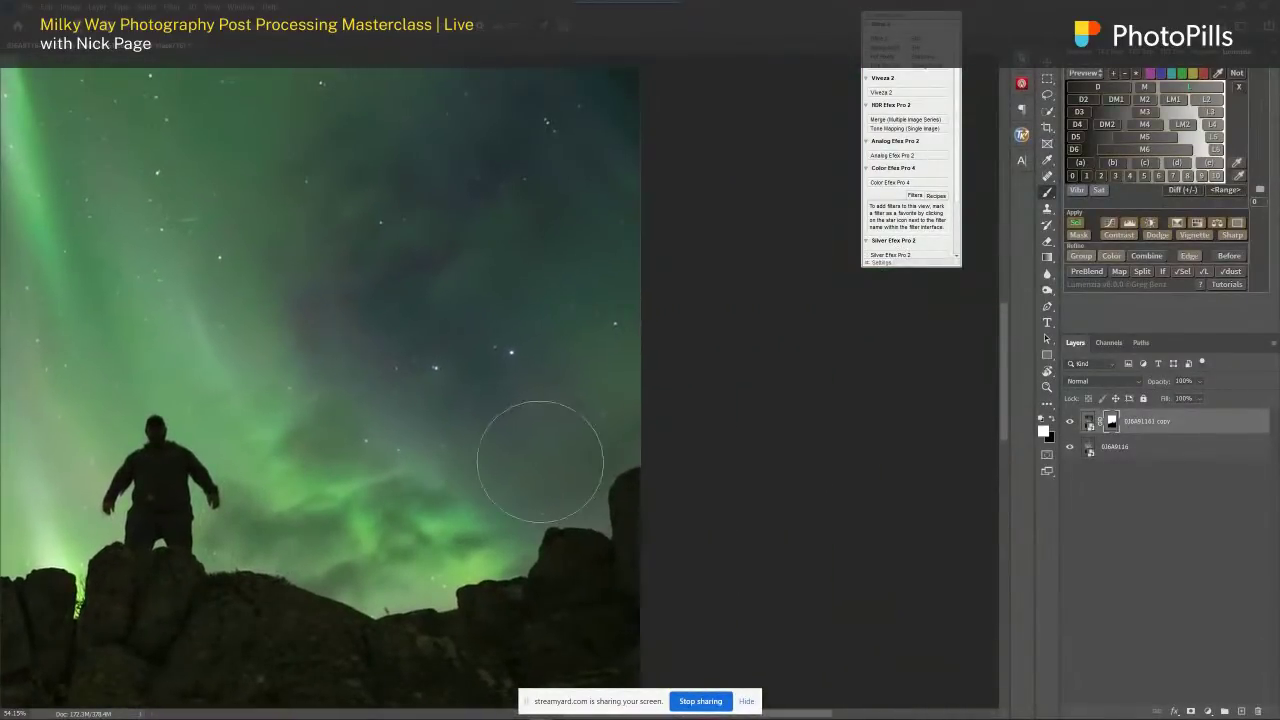
left_click_drag(413, 540, 952, 368)
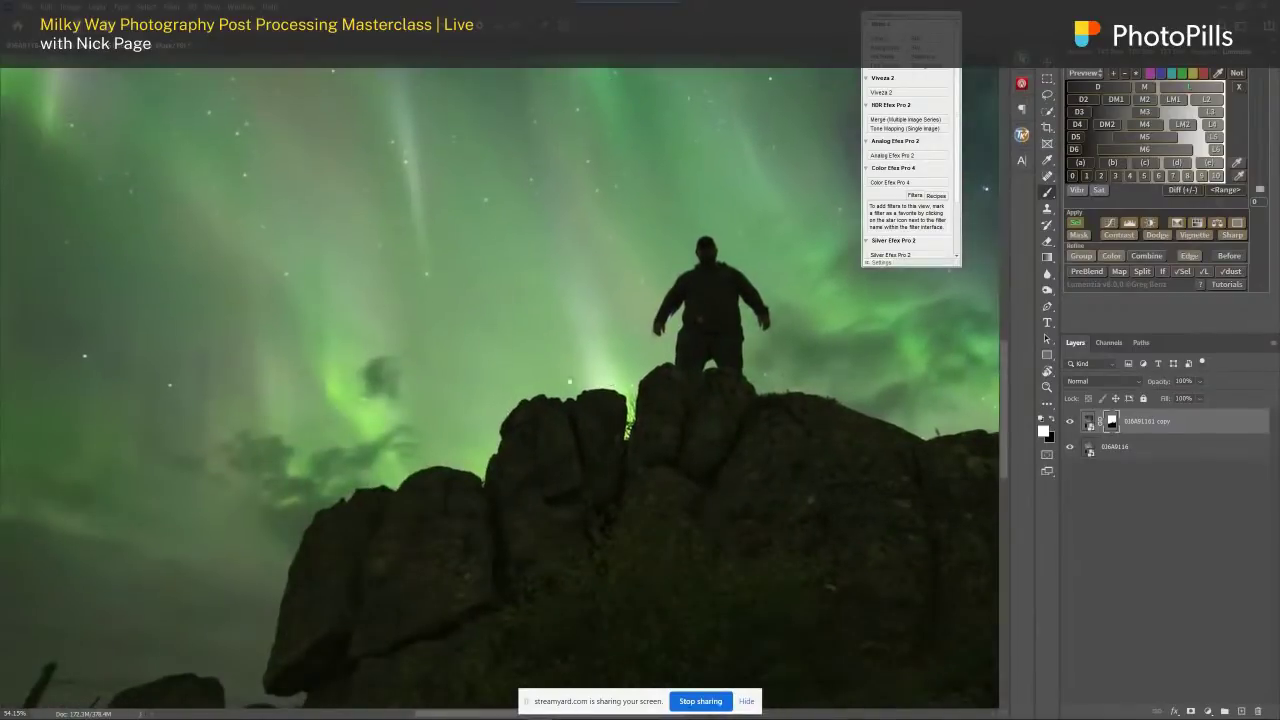
- Enlarge the brush and paint the mask white over the remaining low sky beside the rocks
scroll(359, 452, "down", 2)
key("bracketright")
key("bracketright")
key("bracketright")
key("bracketright")
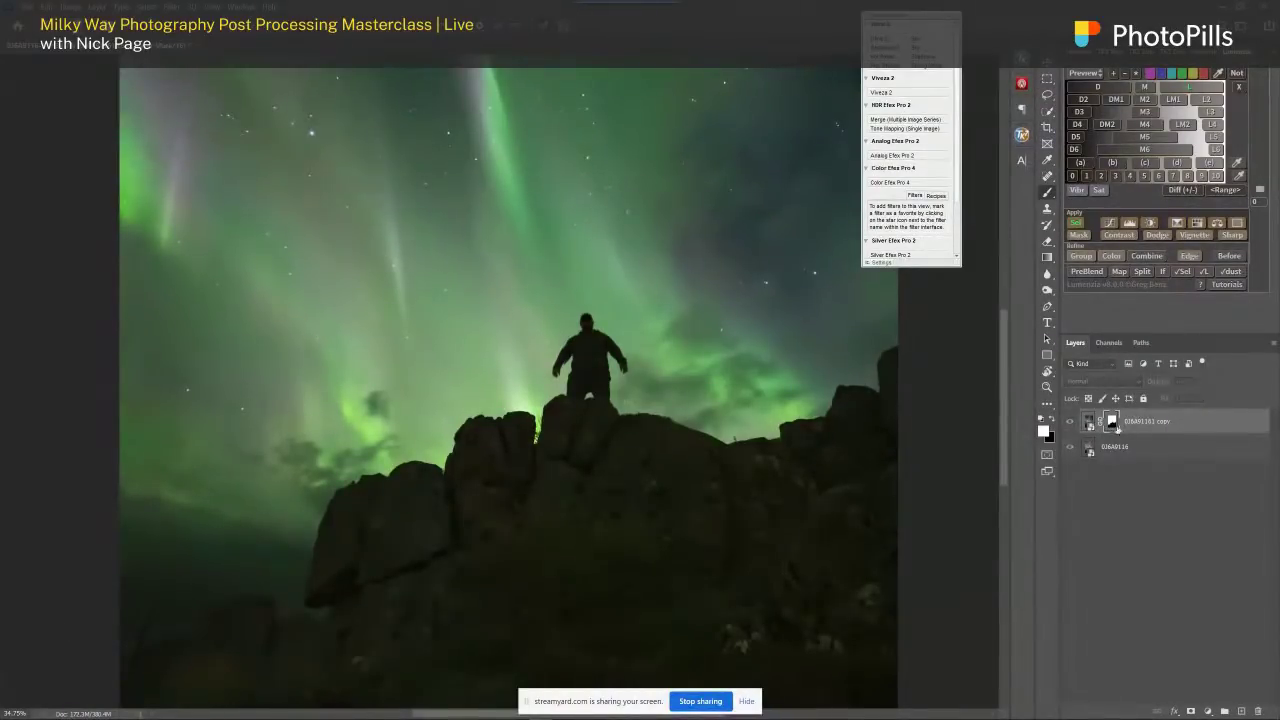
- Show the copy layer's mask on its own and paint the leftover grey patches in the sky white
left_click(1113, 426, "alt")
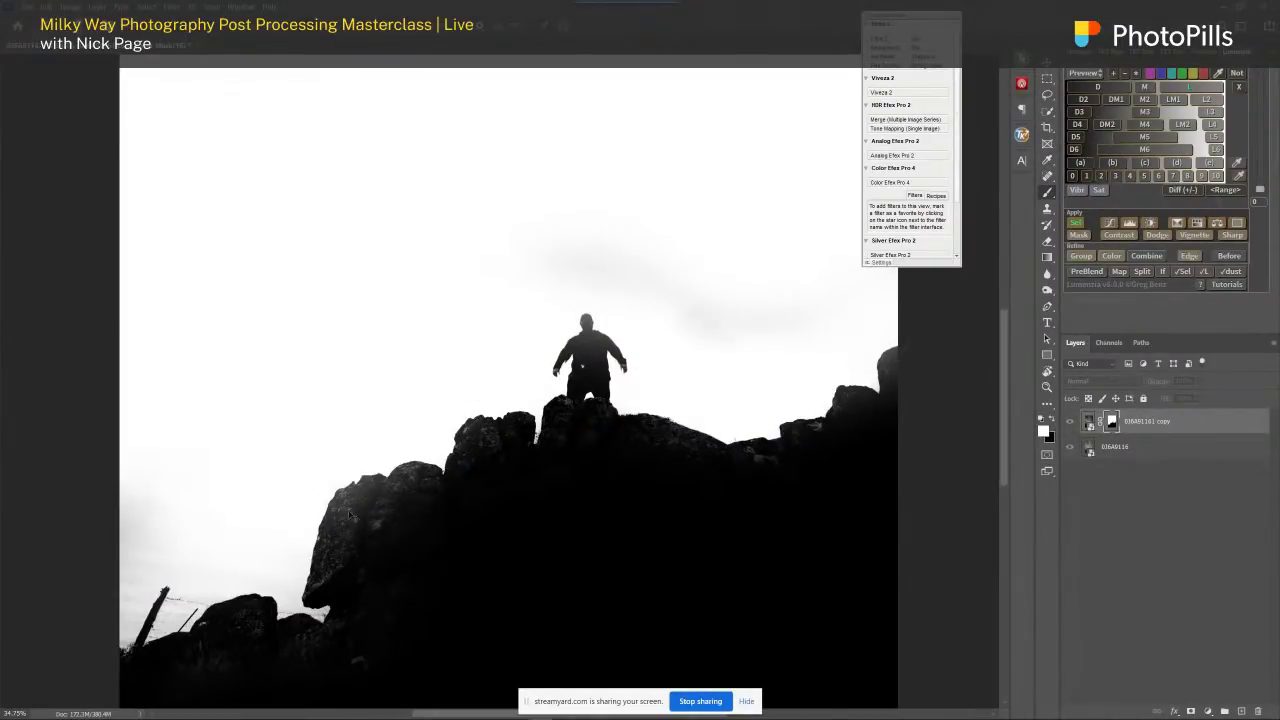
scroll(489, 502, "up", 3)
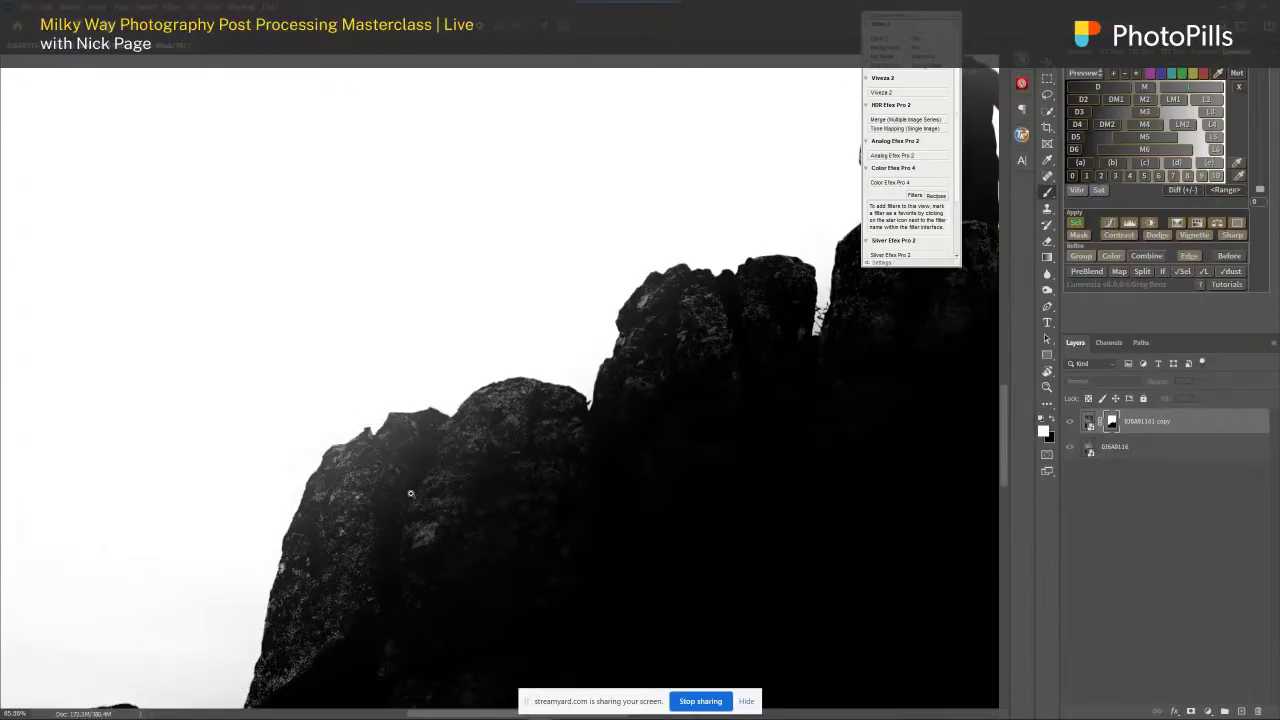
key("ctrl+0")
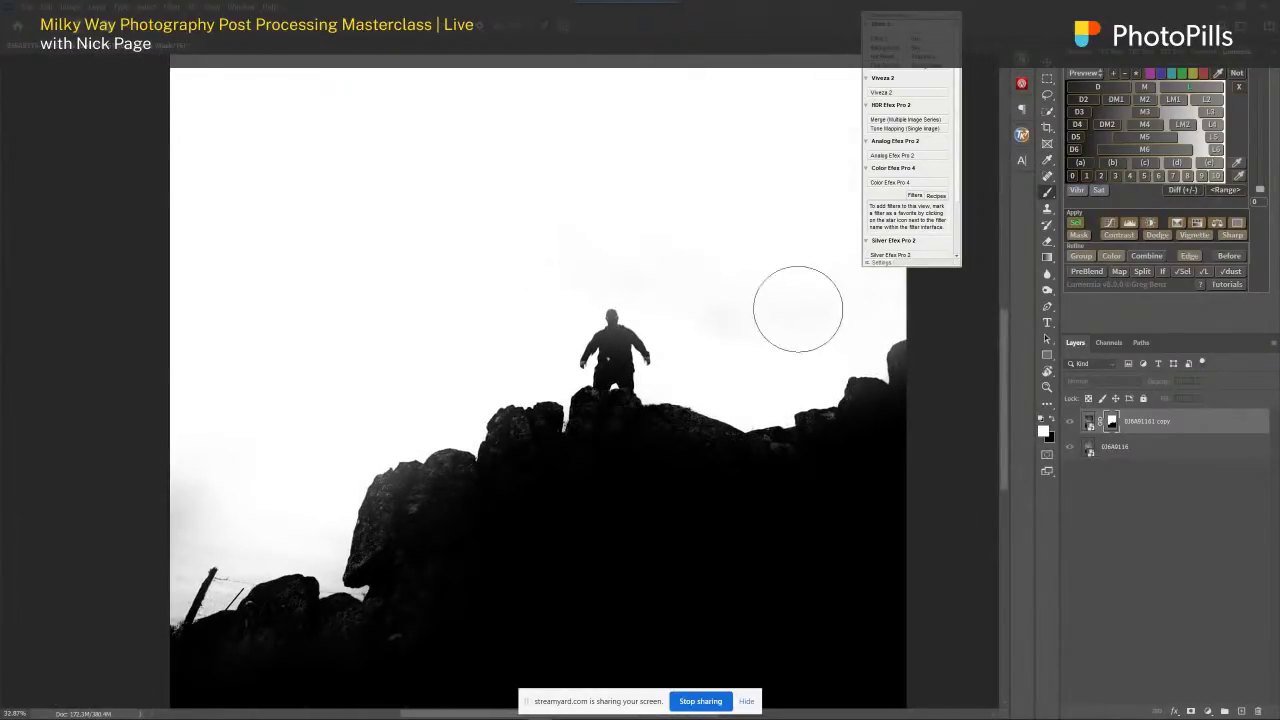
mouse_move(603, 220)
left_mouse_down()
mouse_move(486, 414)
mouse_move(503, 507)
mouse_move(631, 291)
left_mouse_up()
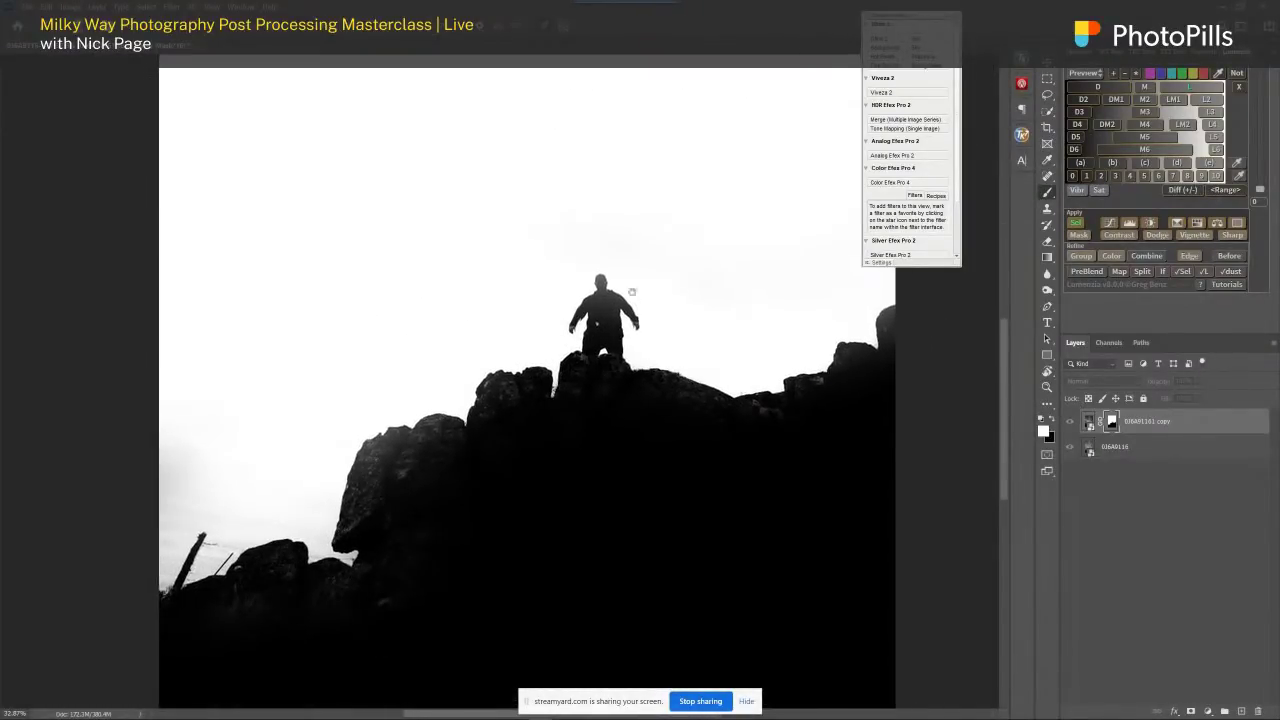
scroll(430, 460, "up", 3)
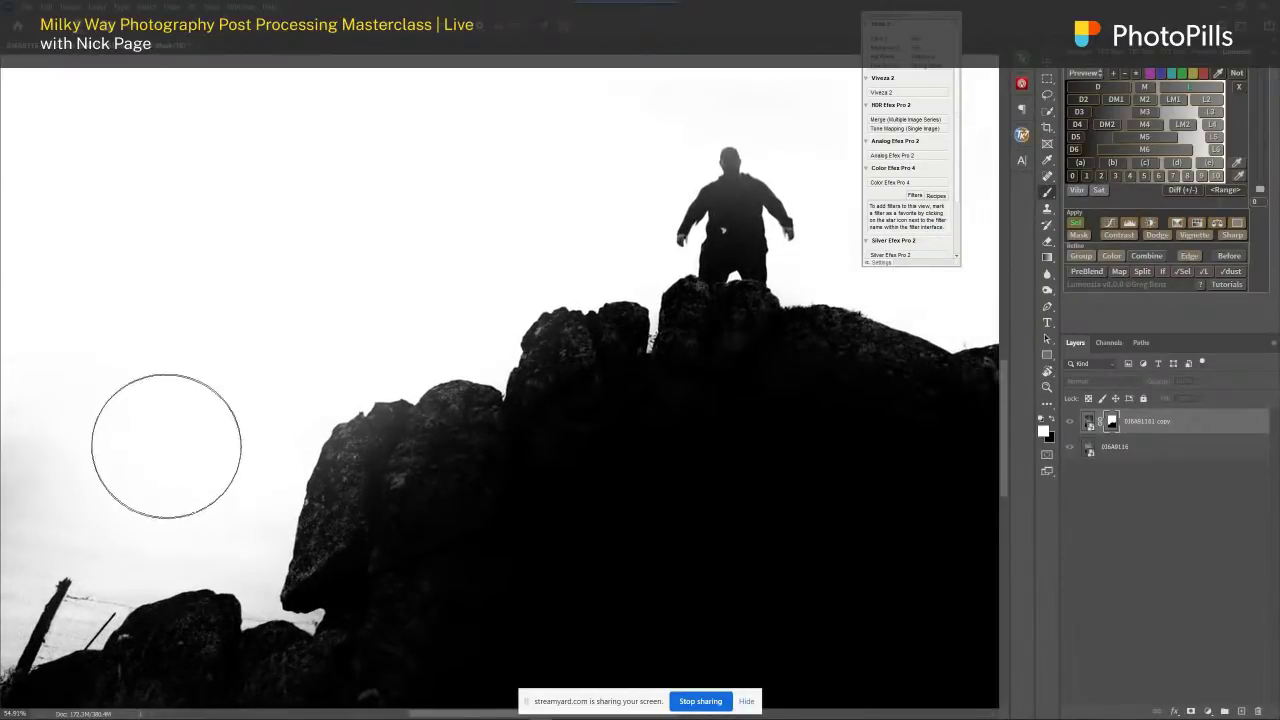
left_click_drag(108, 444, 378, 339)
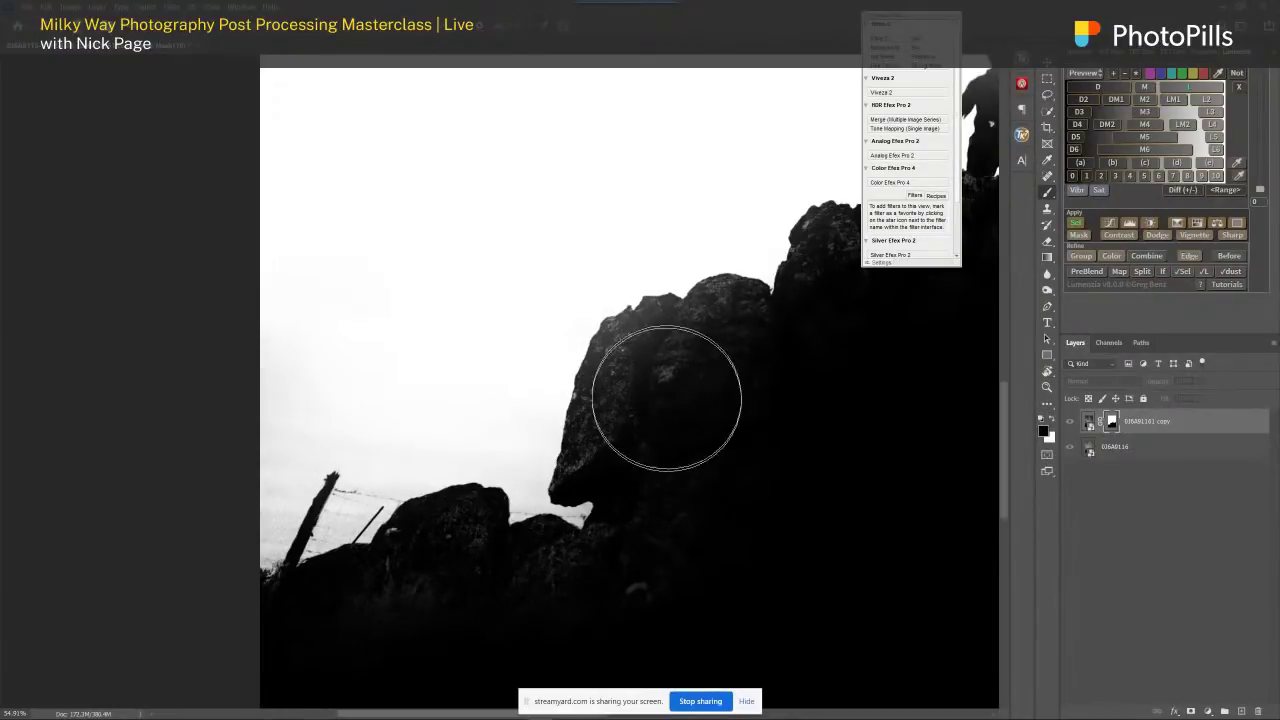
- Darken the speckled rock face on the mask with a smaller black brush, and clean the adjoining sky edge with white
key("bracketleft")
key("bracketleft")
mouse_move(612, 384)
left_mouse_down()
mouse_move(617, 374)
mouse_move(604, 409)
mouse_move(614, 438)
left_mouse_up()
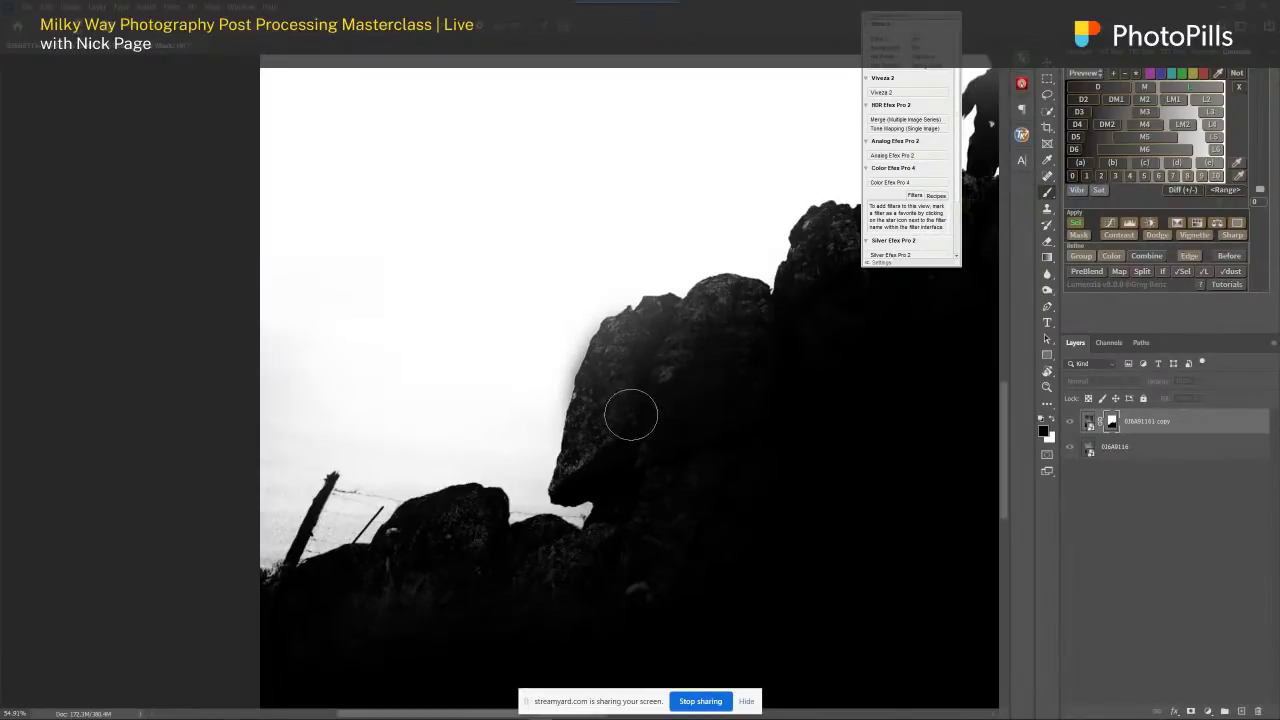
left_click_drag(600, 305, 543, 406)
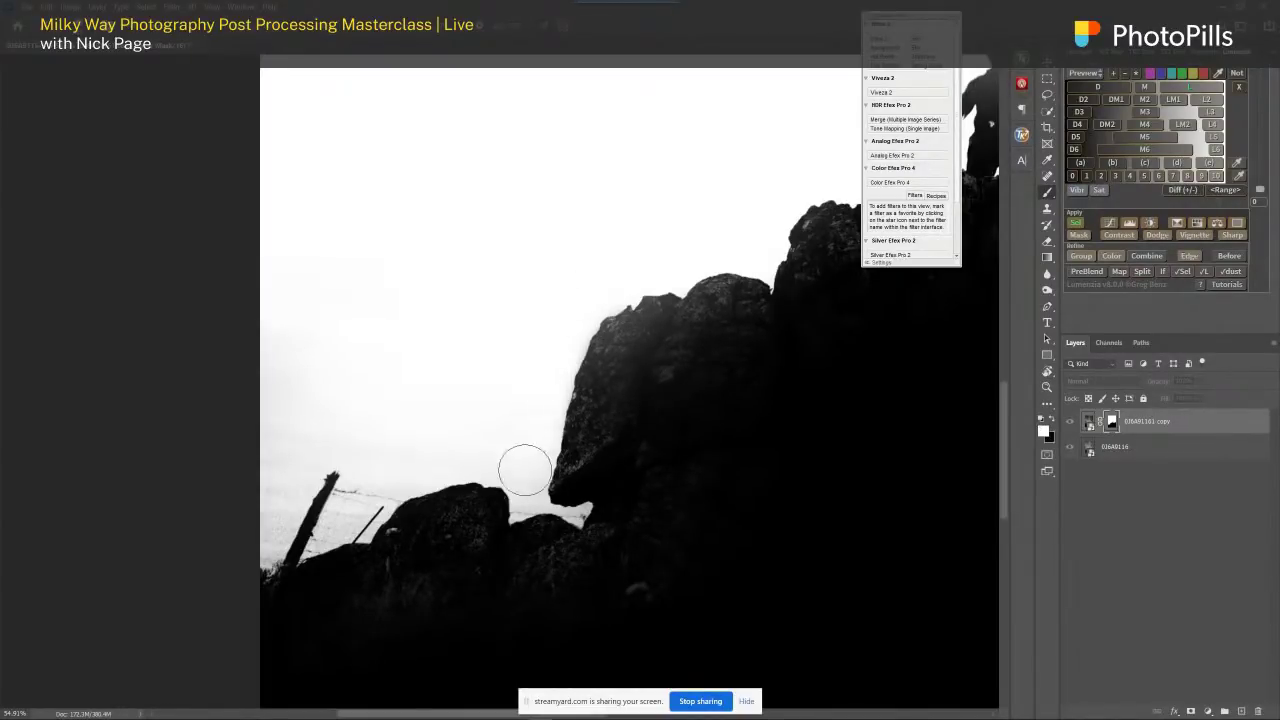
- Return from the mask view to the photo, and hide and reshow the masked copy layer to compare the blend
scroll(590, 375, "down", 5)
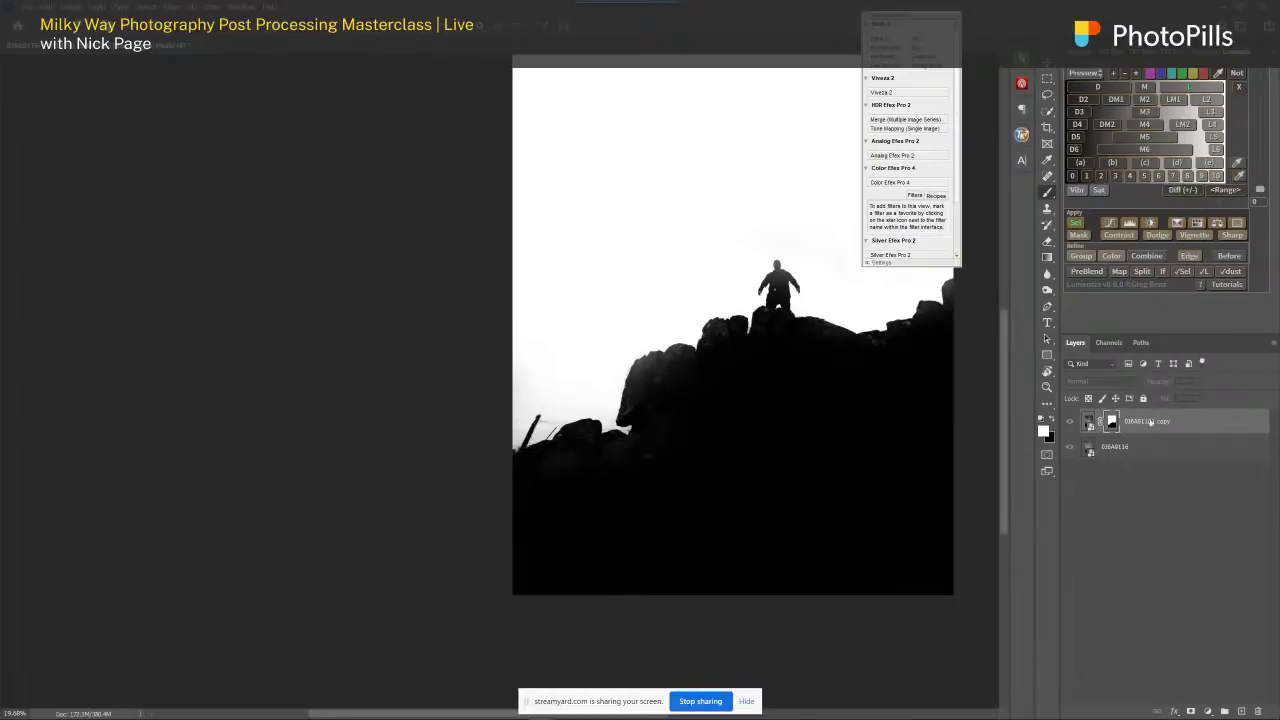
left_click(1089, 423)
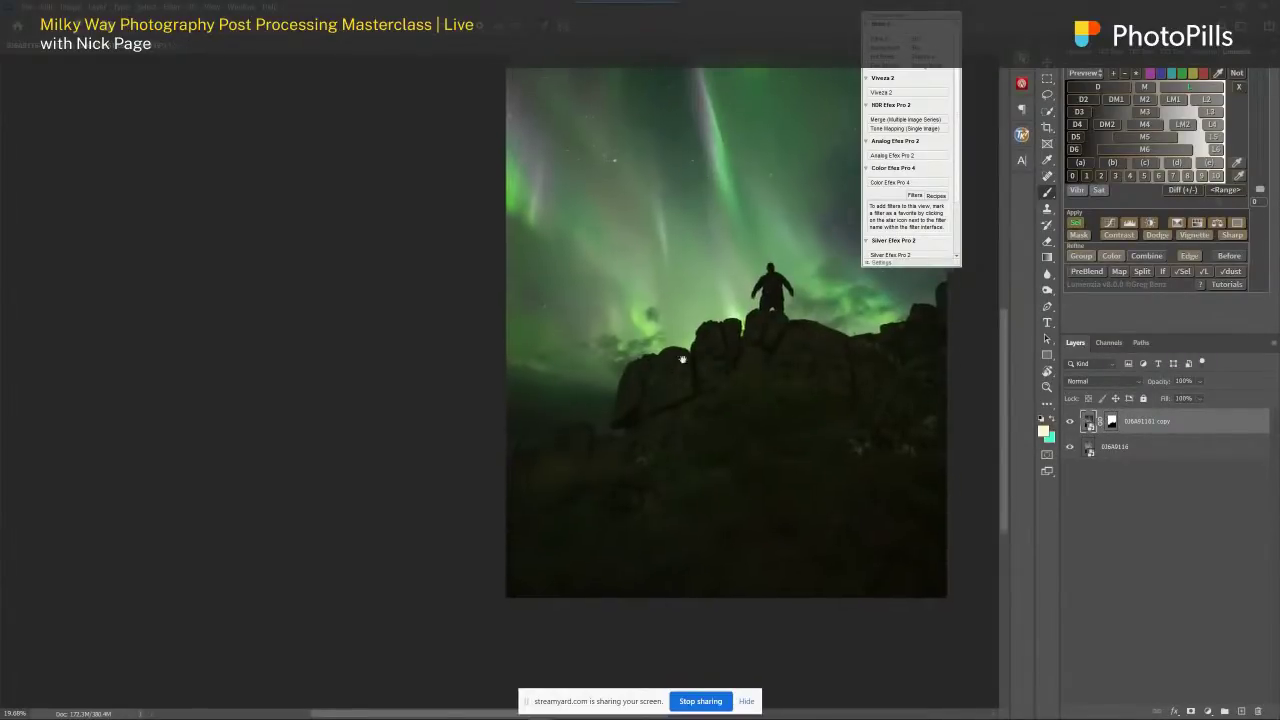
left_click_drag(726, 336, 502, 461)
left_click(1069, 422)
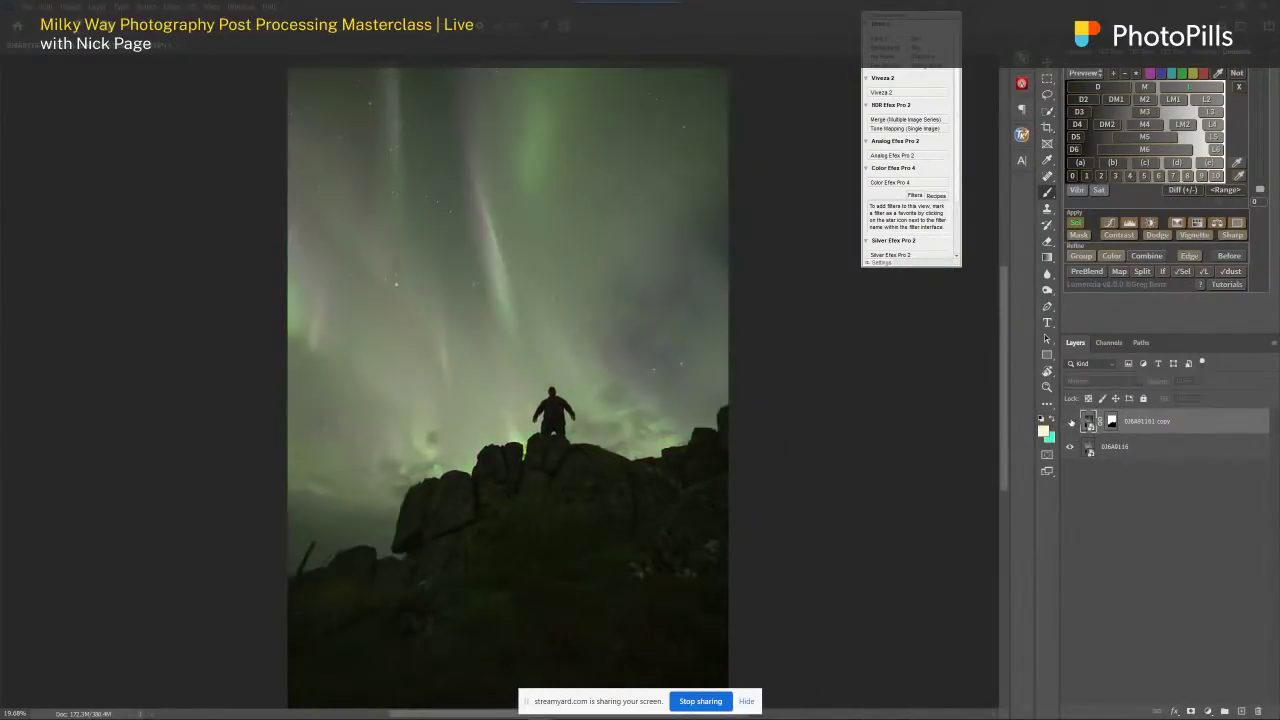
left_click(1069, 422)
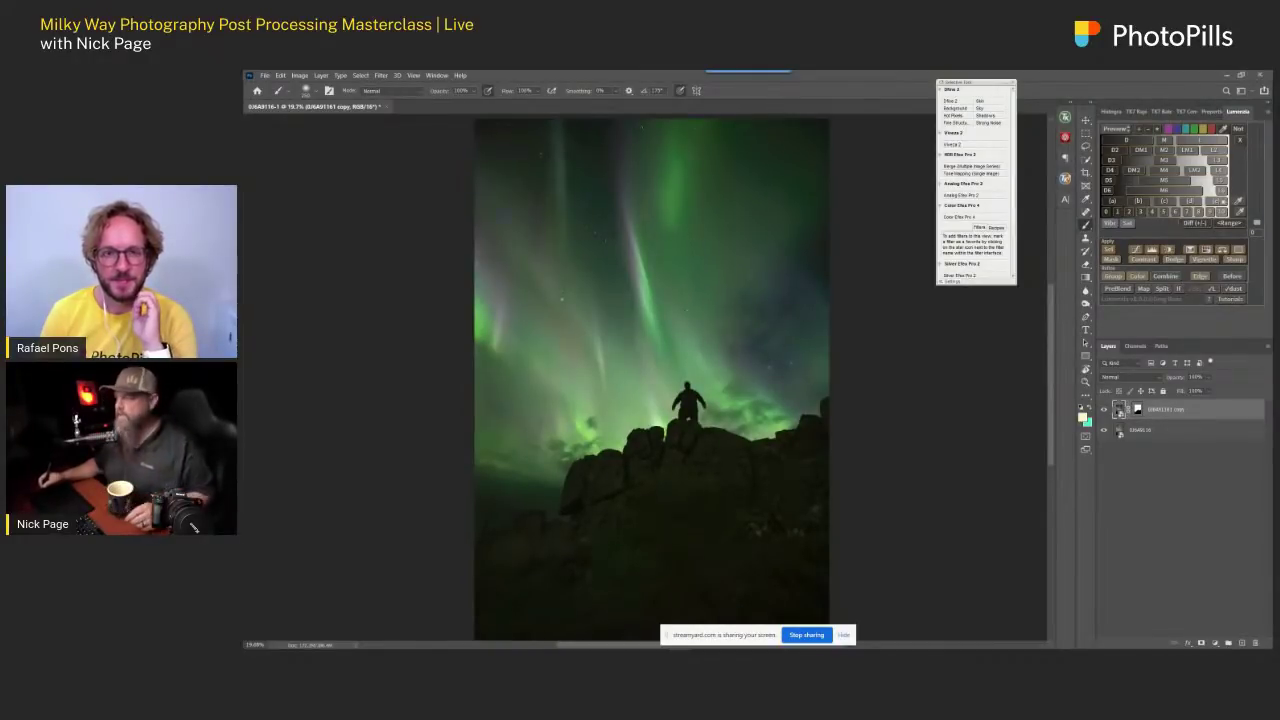
- Look through the TK7 RapidMask and TK7 Batch tools, and return to the Lumenzia tools
left_click(1136, 112)
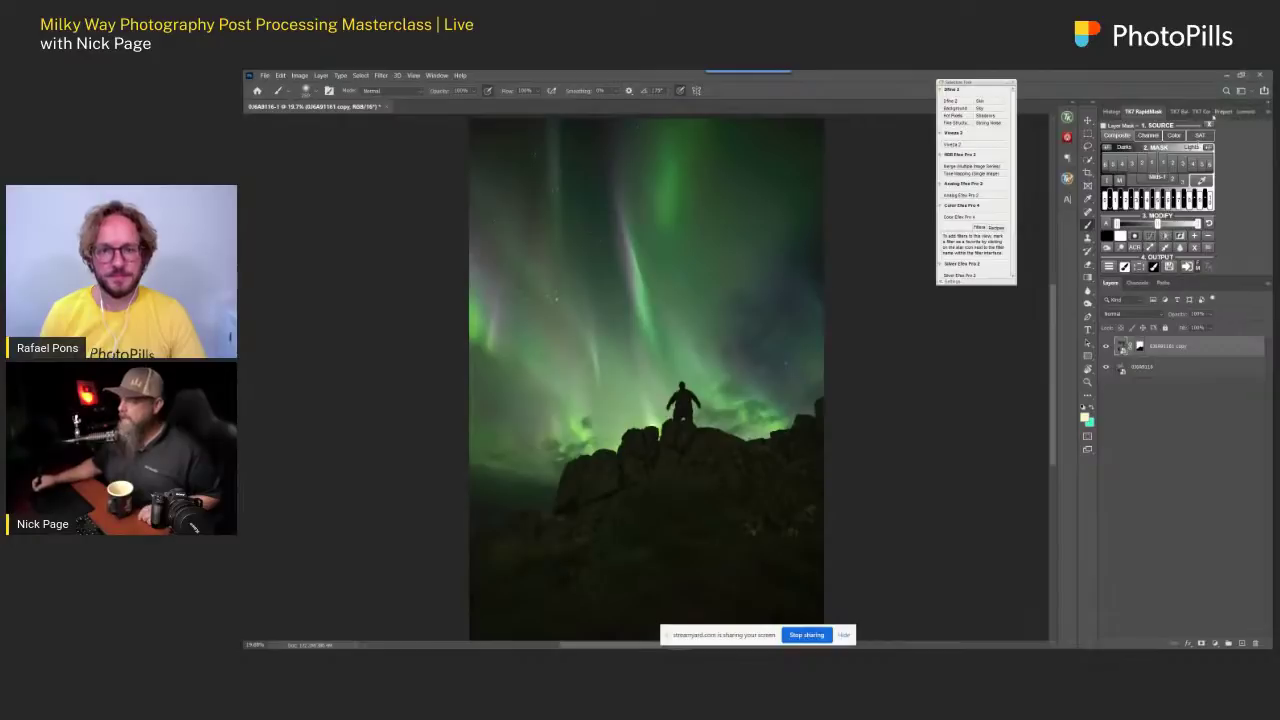
left_click(1247, 112)
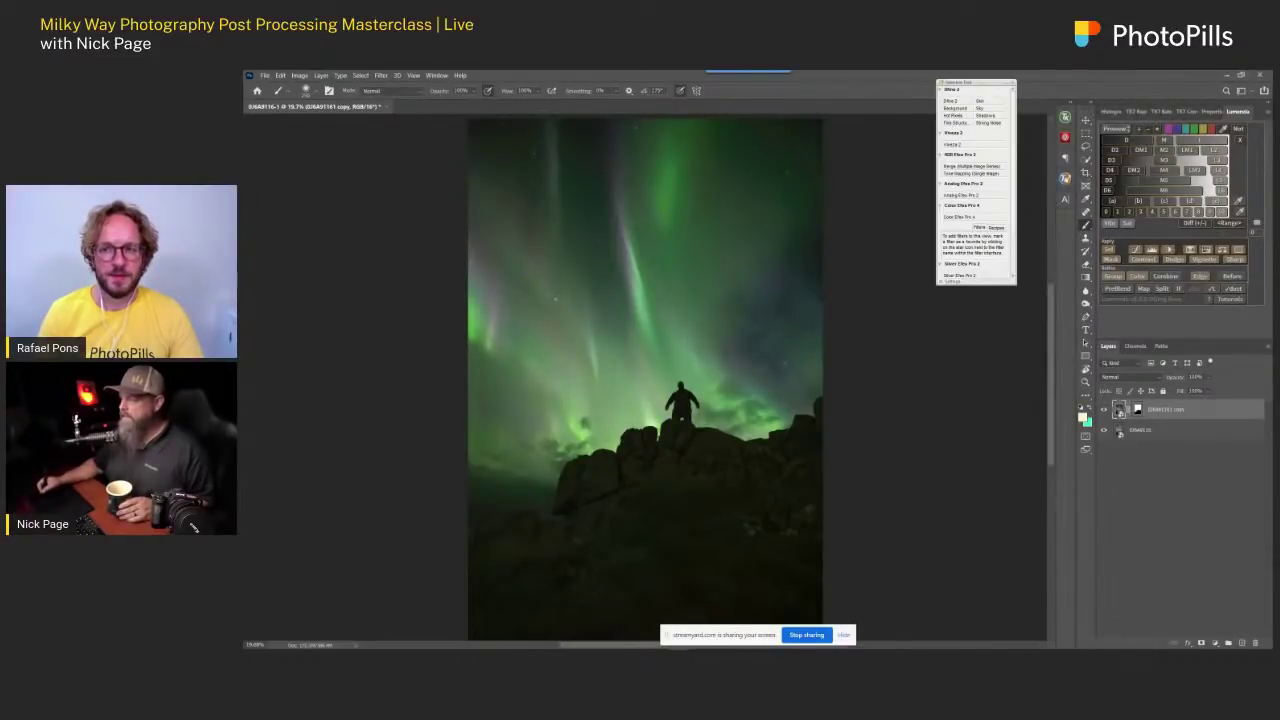
left_click(1138, 112)
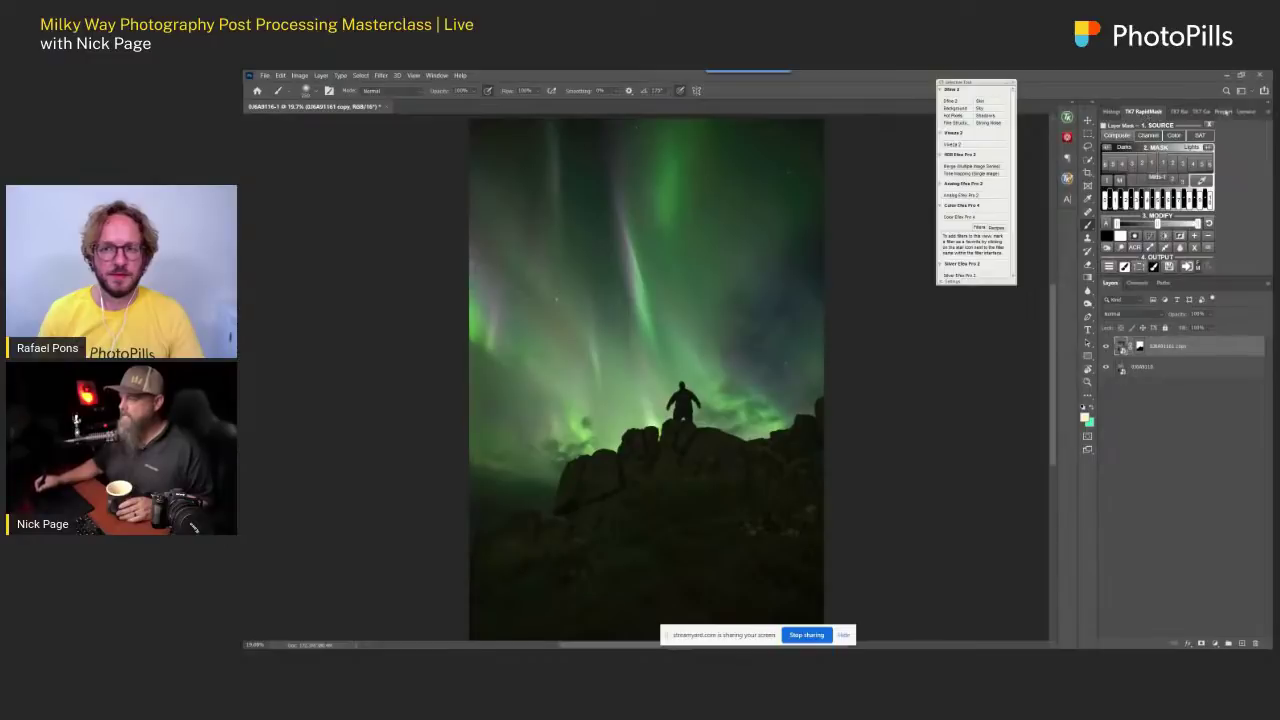
left_click(1186, 112)
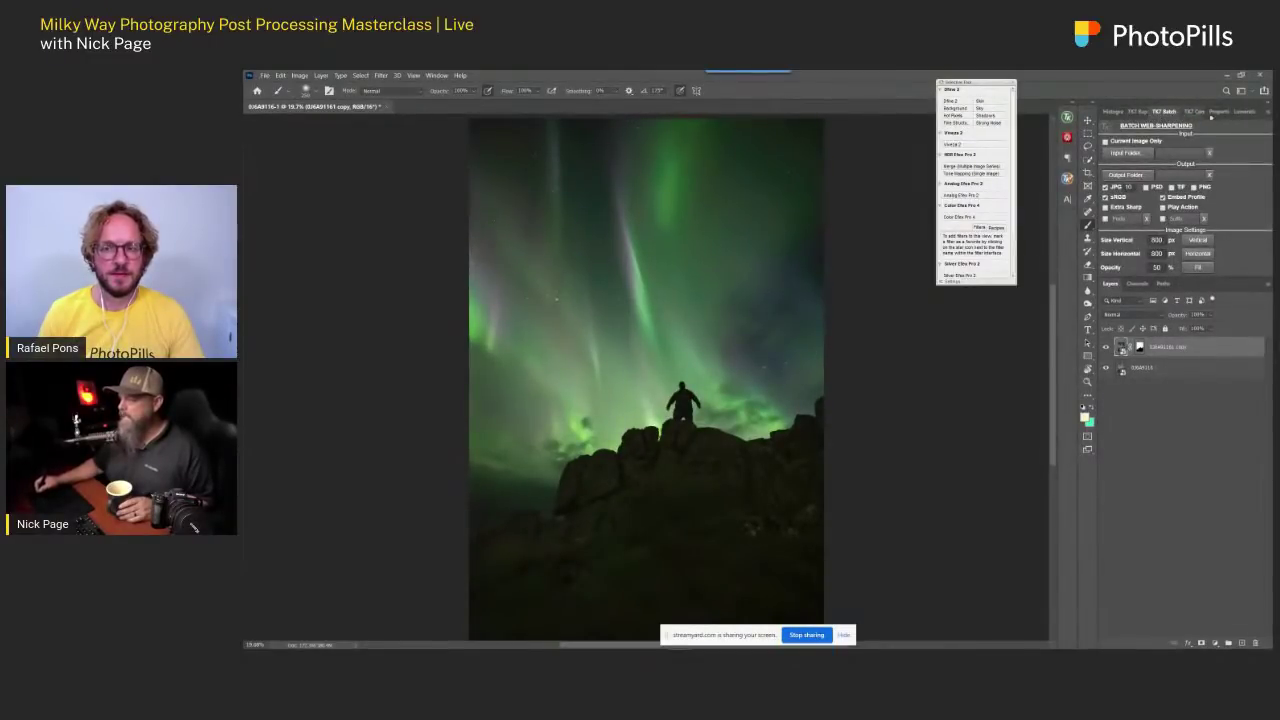
left_click(1242, 113)
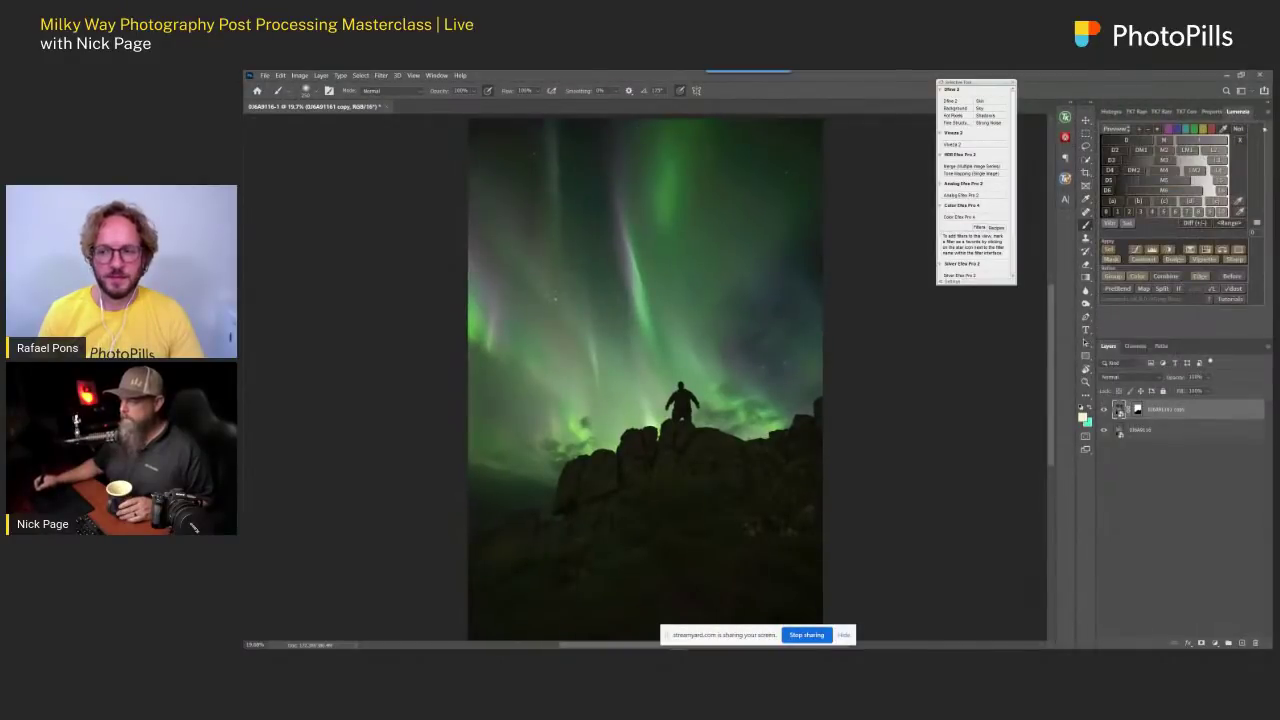
- Change the Lumenzia panel's user interface to a more compact size
left_click(1265, 116)
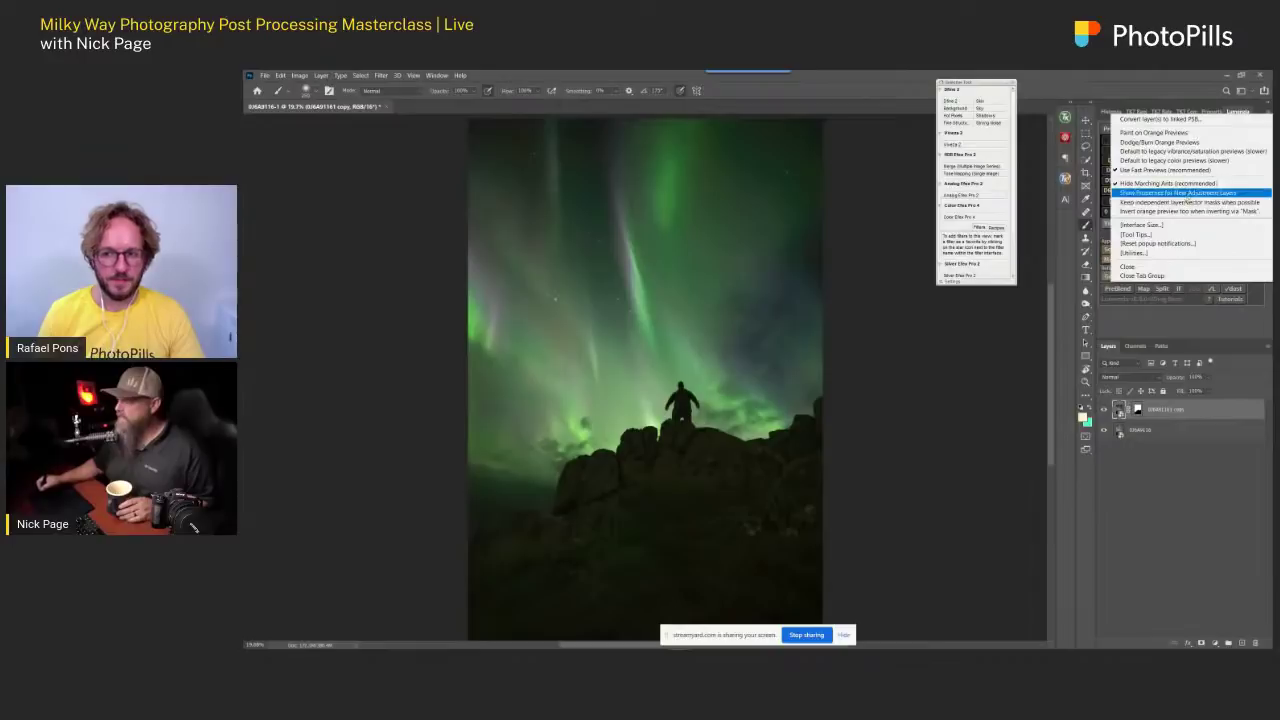
left_click(1167, 228)
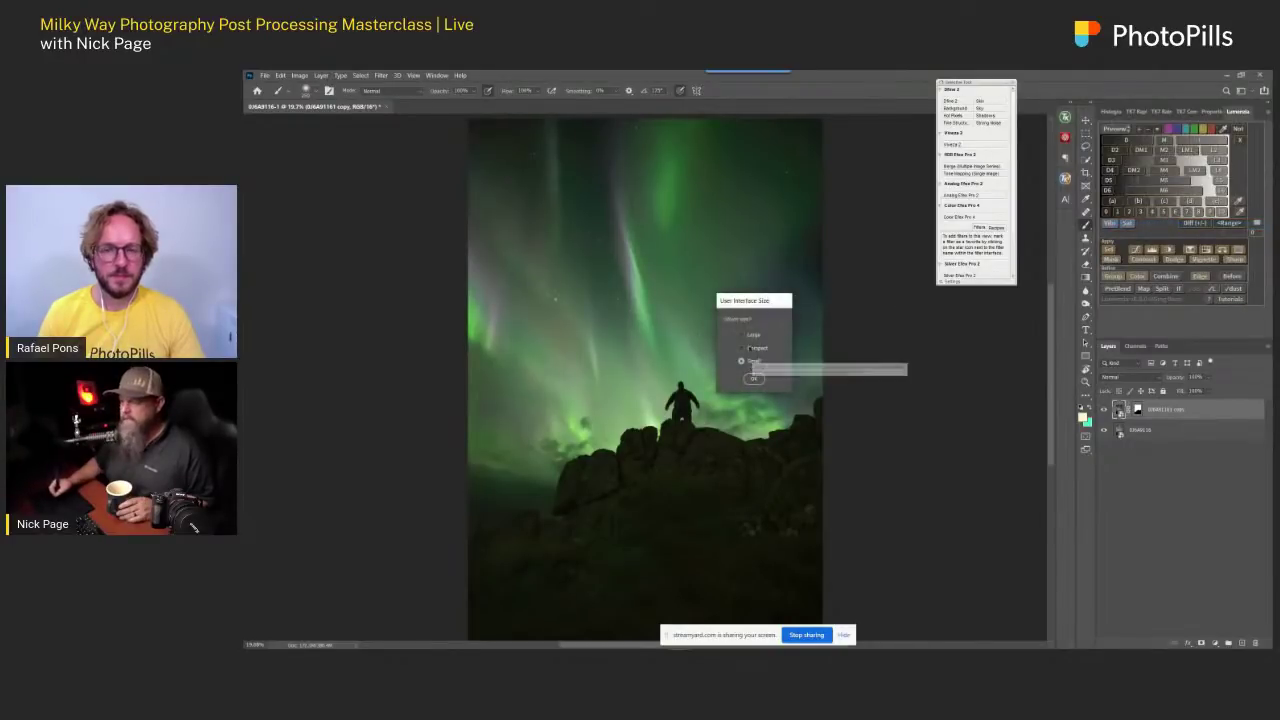
left_click(754, 378)
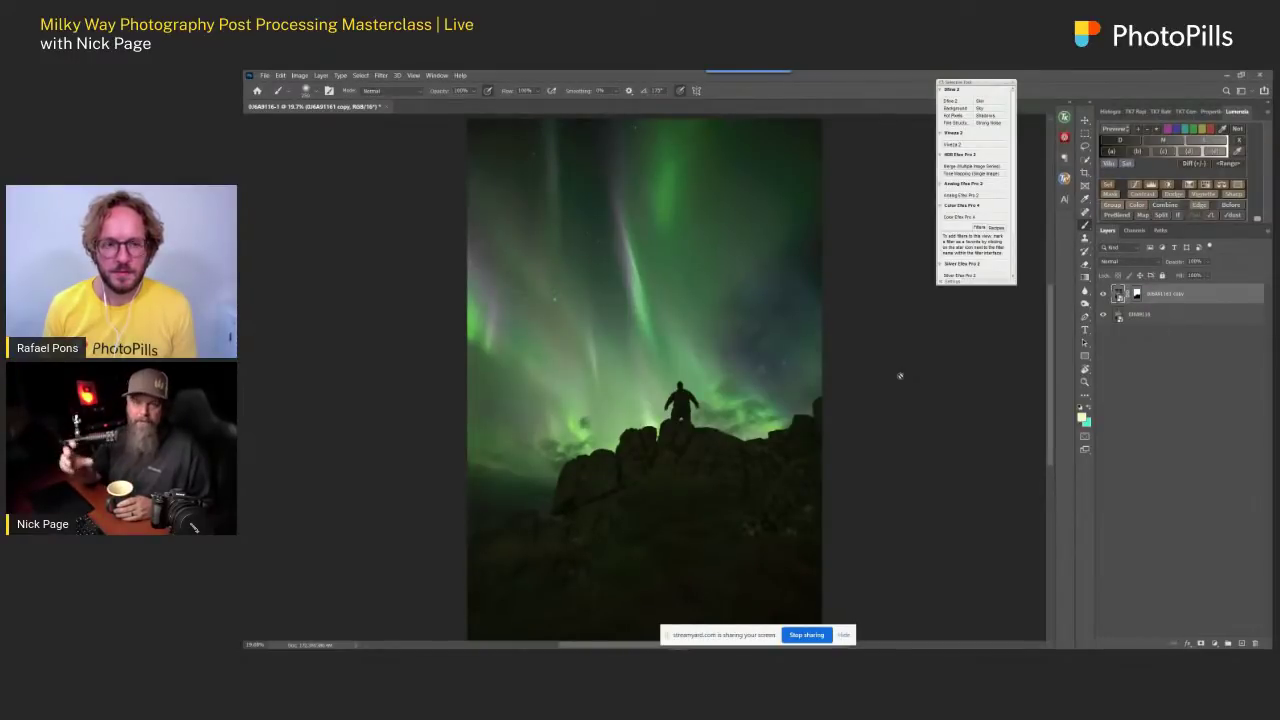
- Cancel the request to rasterize the smart object and close the aurora document without saving
left_click(900, 376)
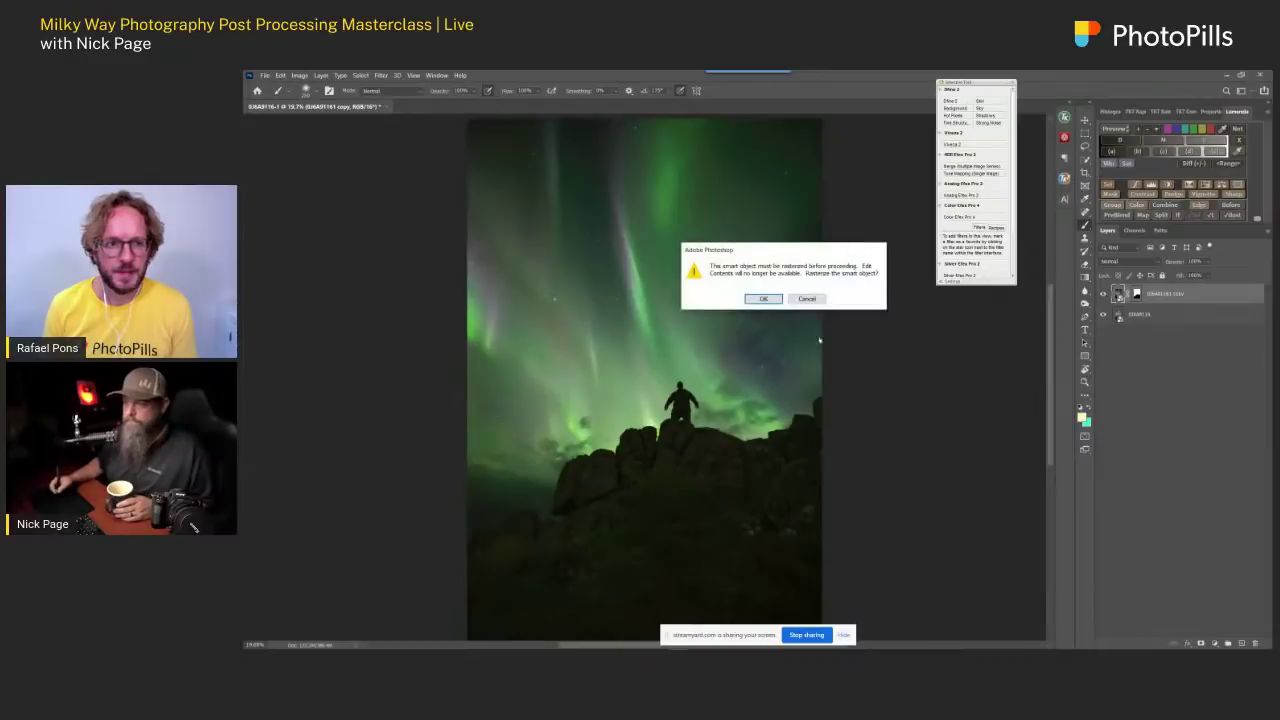
left_click(812, 298)
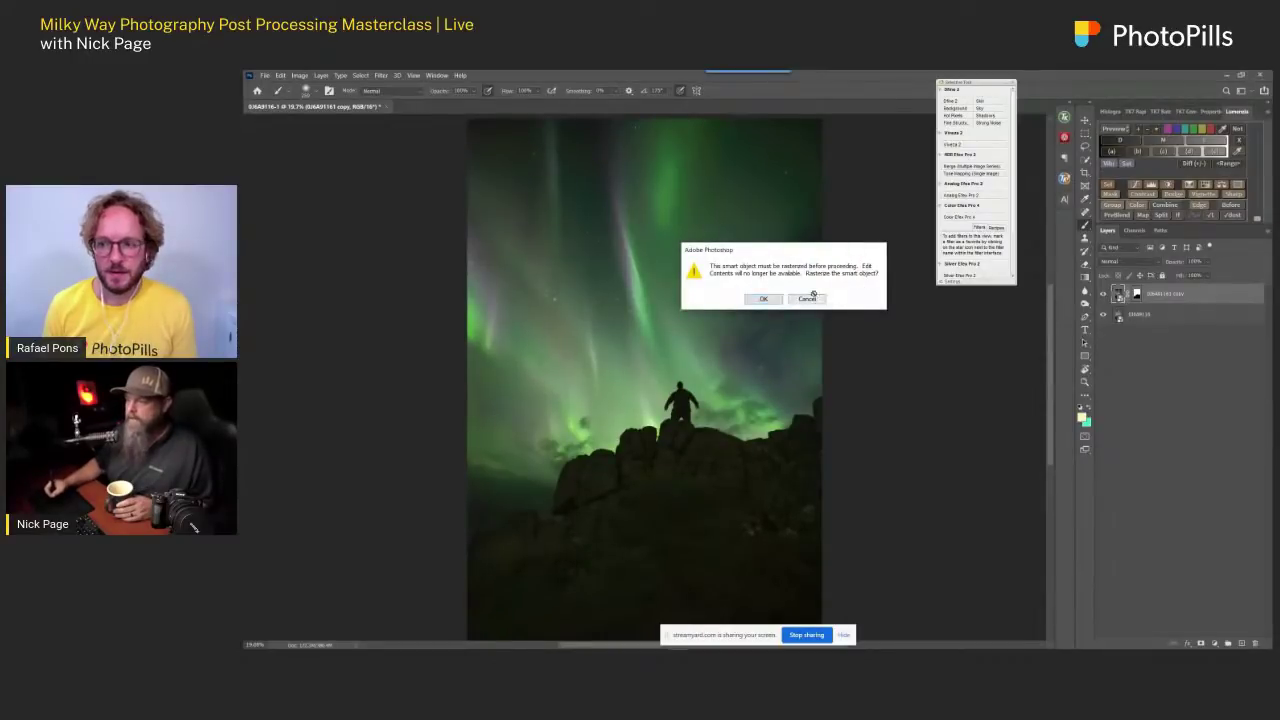
left_click(386, 108)
left_click(773, 293)
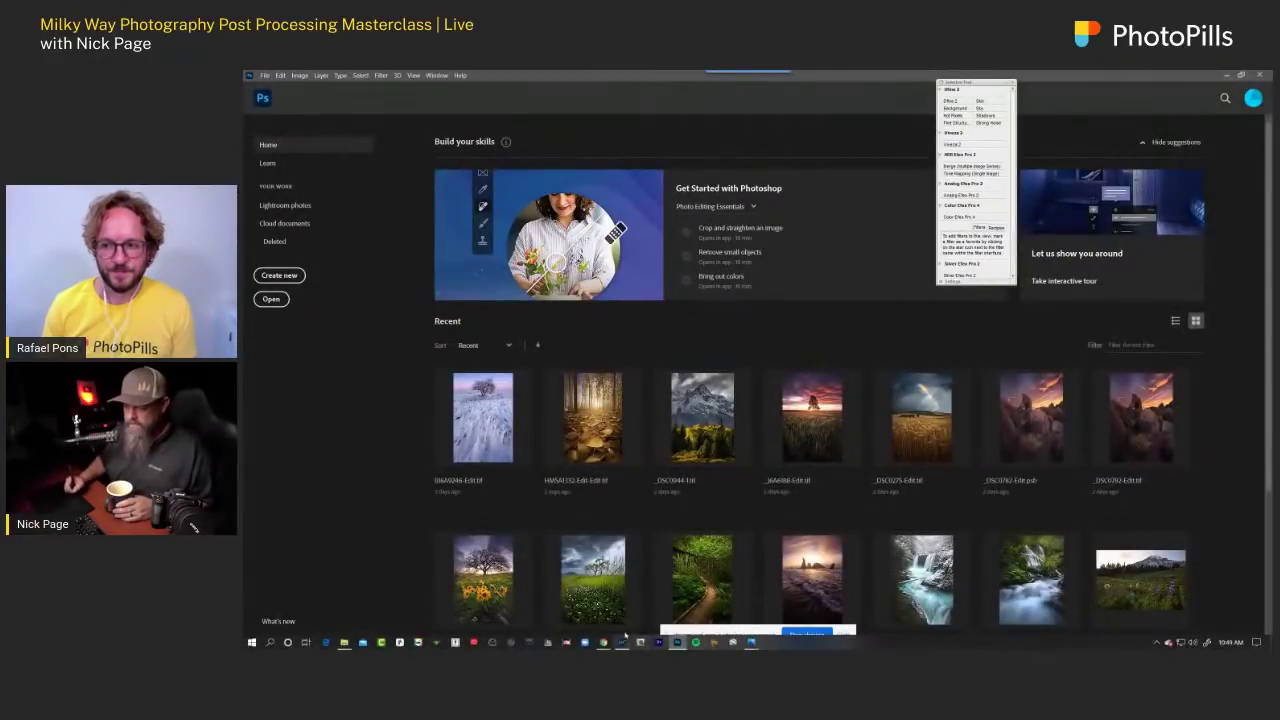
- Switch to Lightroom Classic and view the church night frames 0J6A3652 and 0J6A3651
left_click(623, 642)
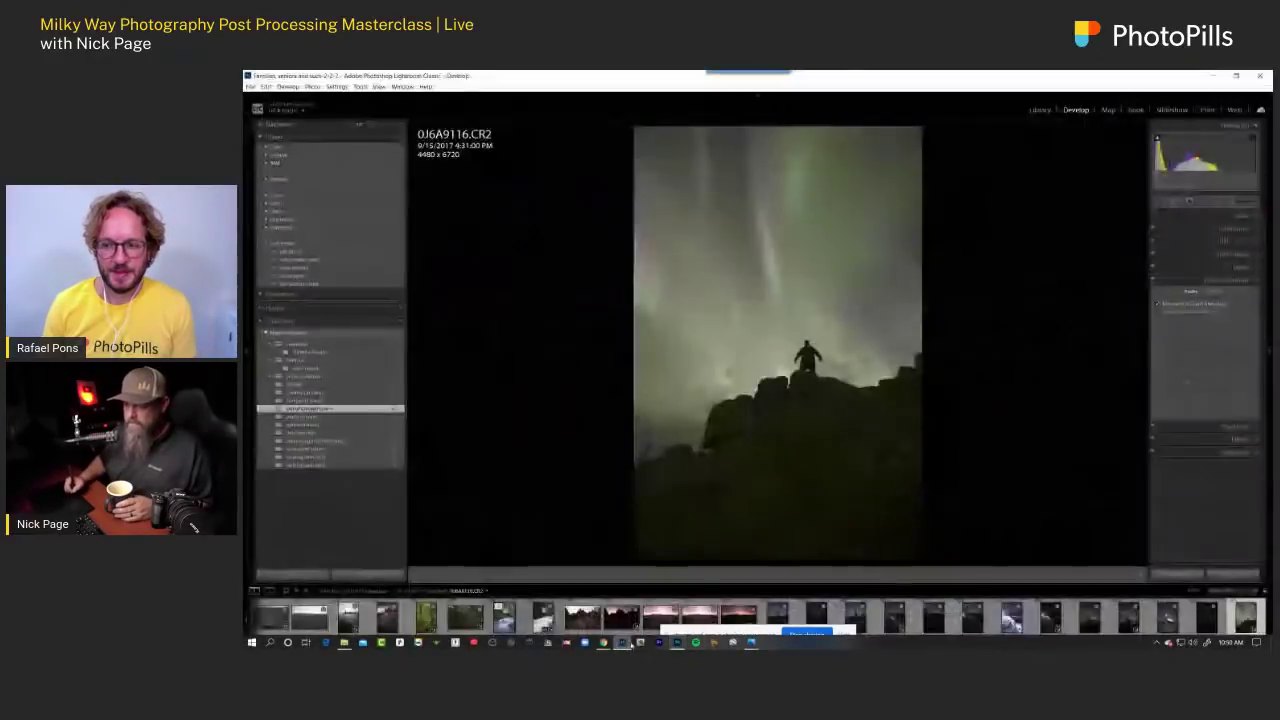
left_click(1090, 620)
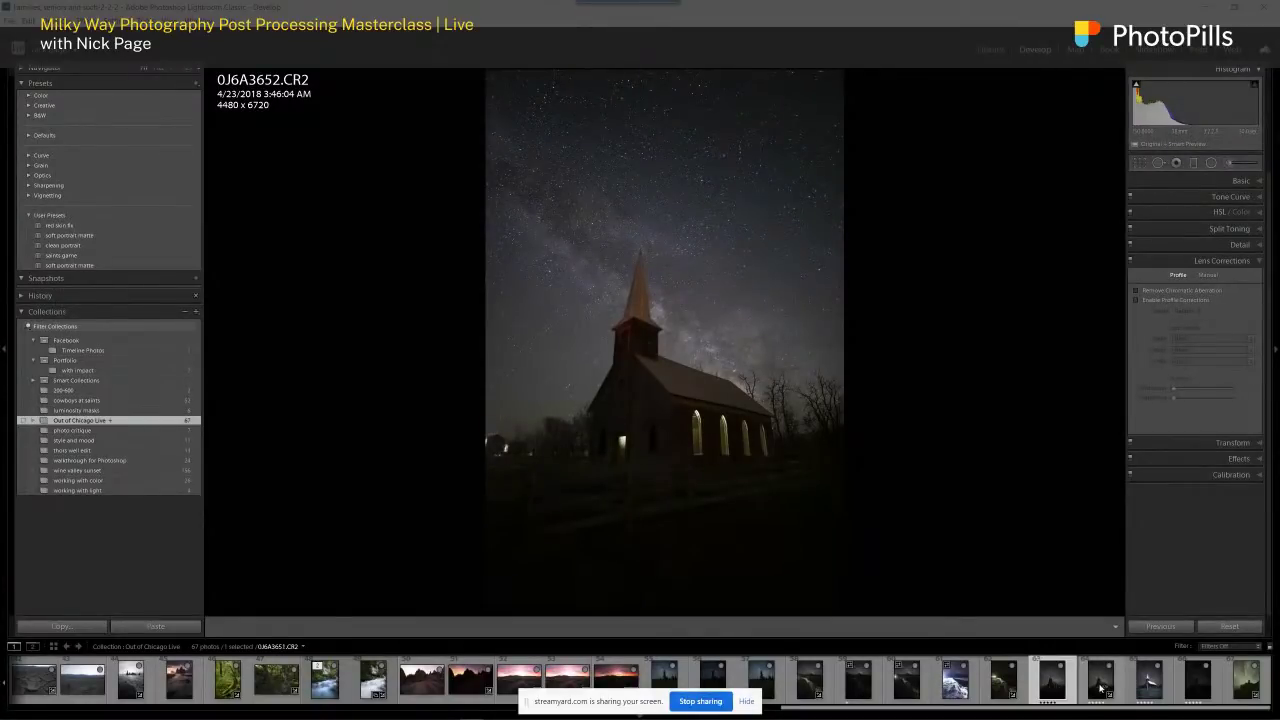
left_click(1100, 686)
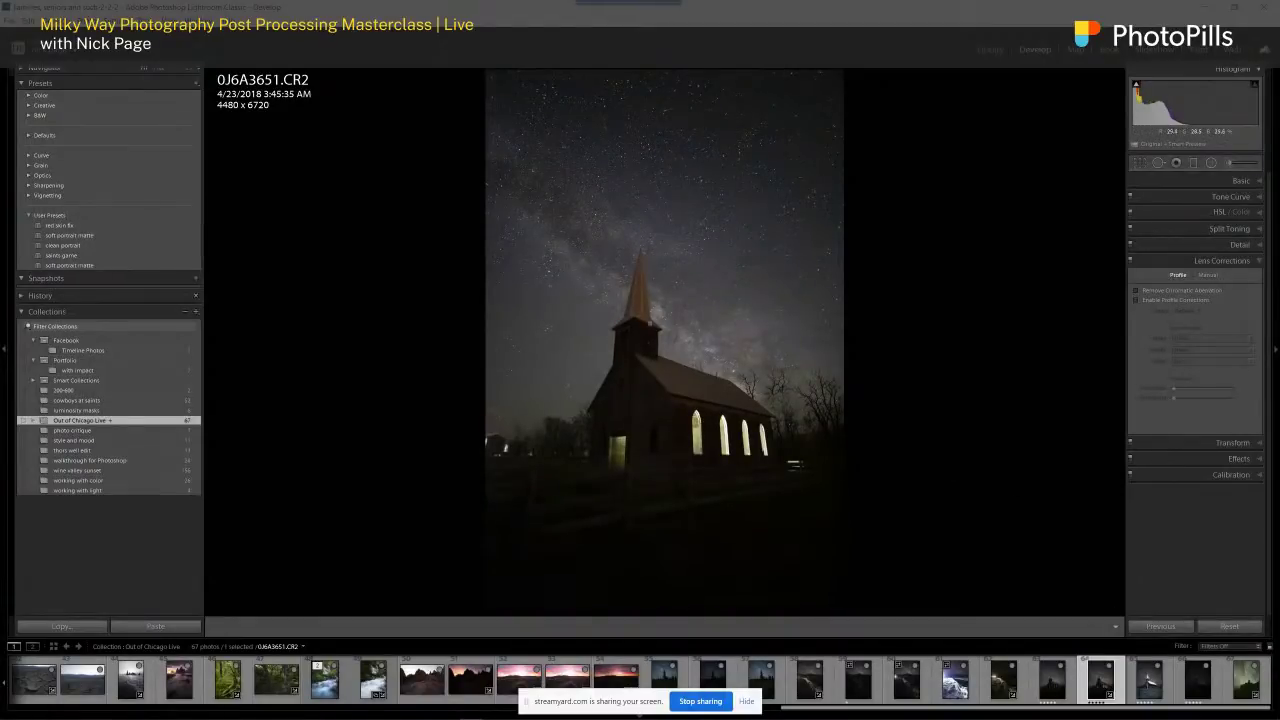
- On the light-painted church frame 0J6A3654, set exposure to −0.61 and highlights to −44, lower the whites and warm the temperature
left_click(1156, 688)
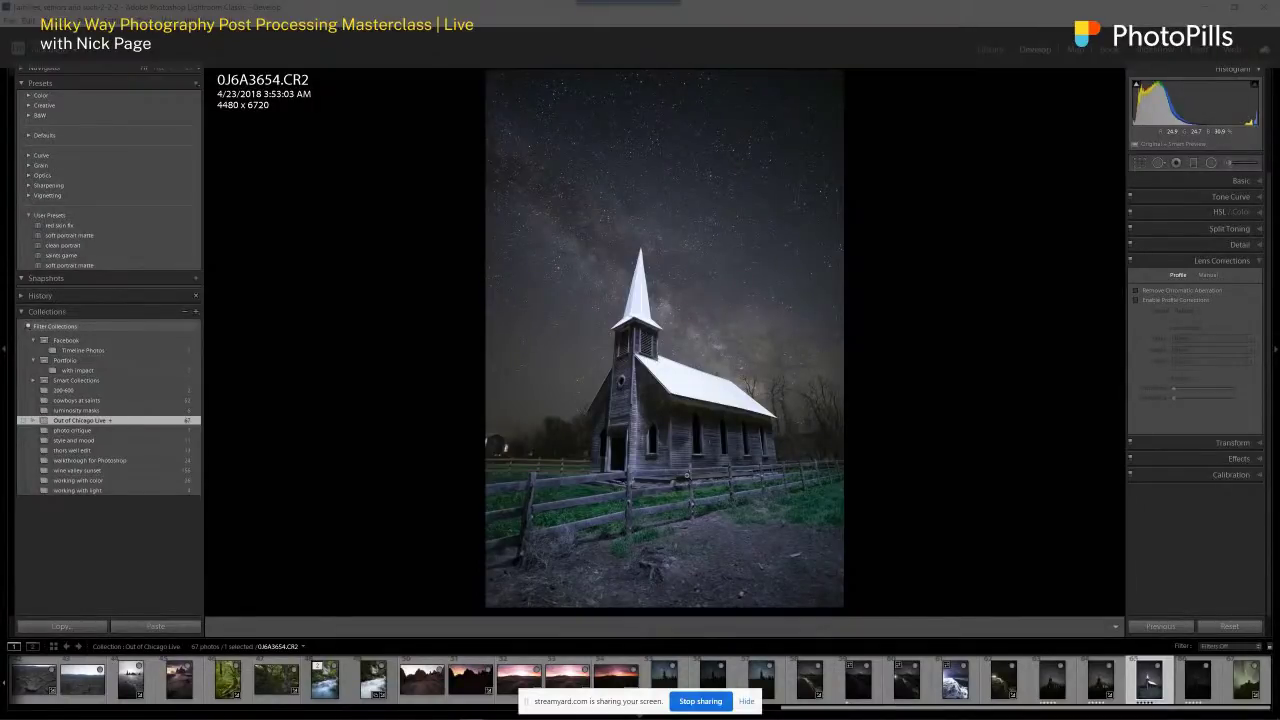
left_click(1209, 182)
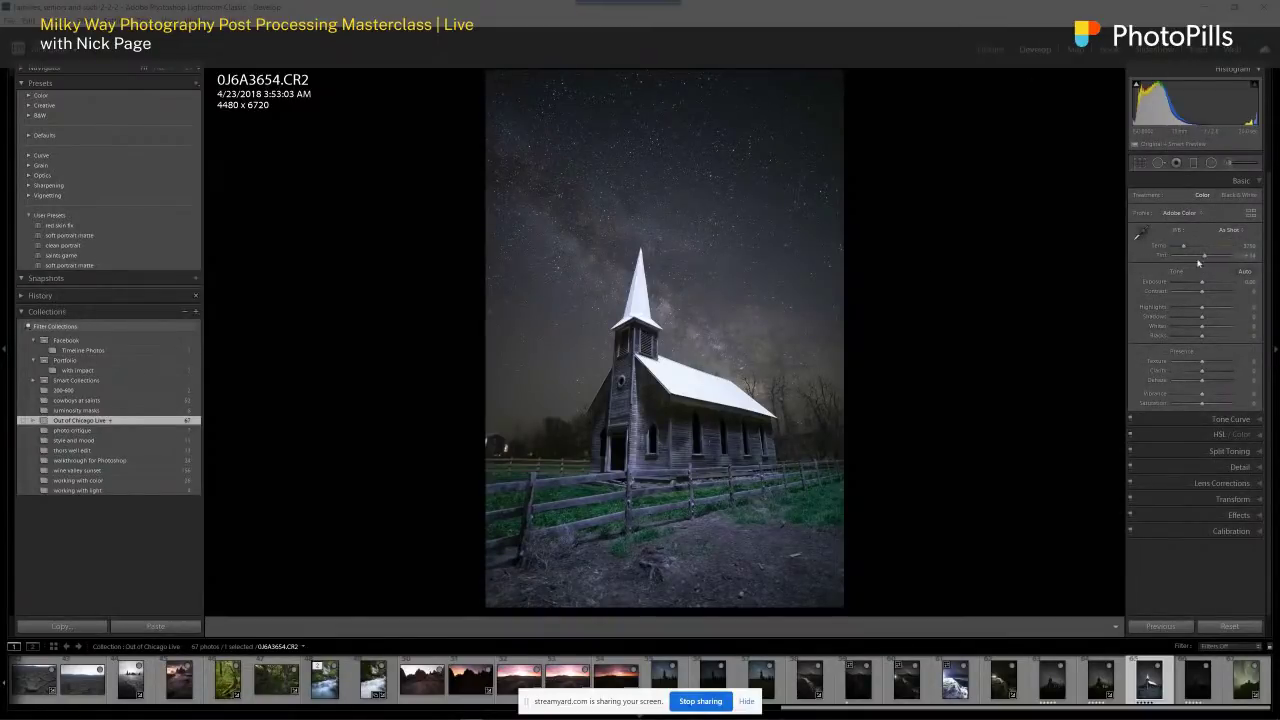
left_click_drag(1200, 308, 1252, 248)
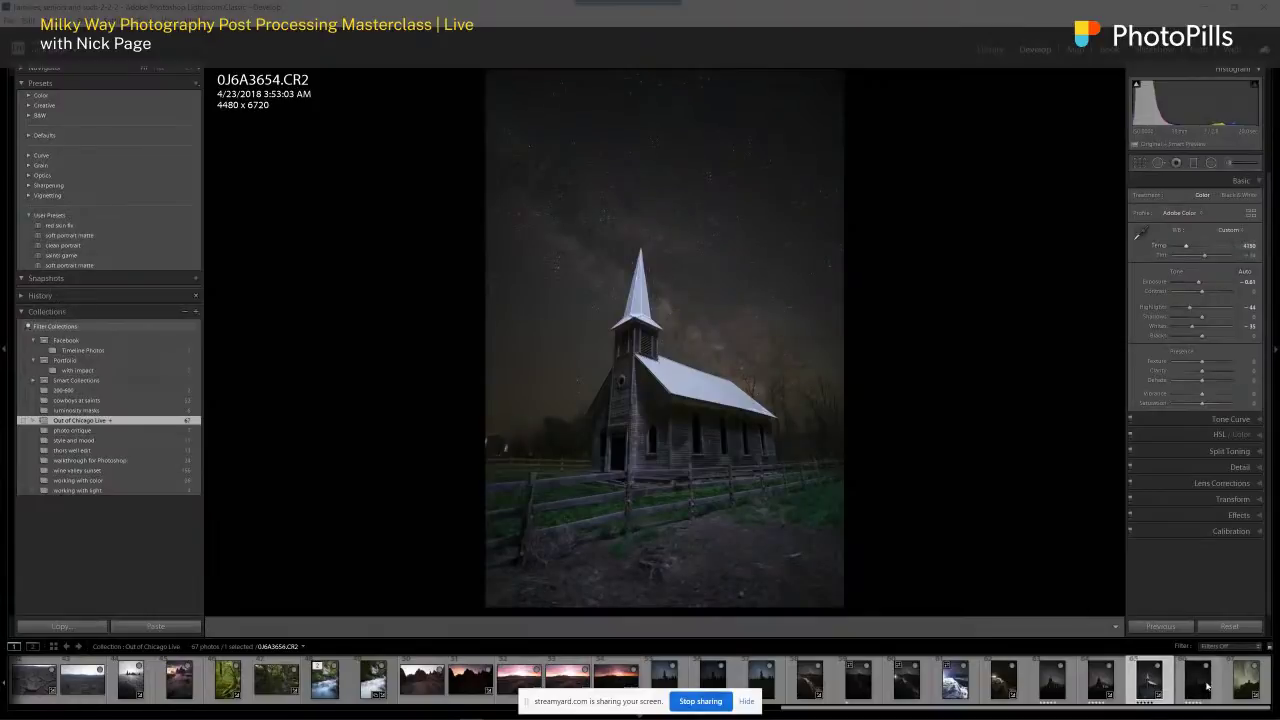
- Brighten frame 0J6A3656 with raised exposure, highlights +33 and whites +26, checking it against frame 0J6A3654
left_click(1198, 680)
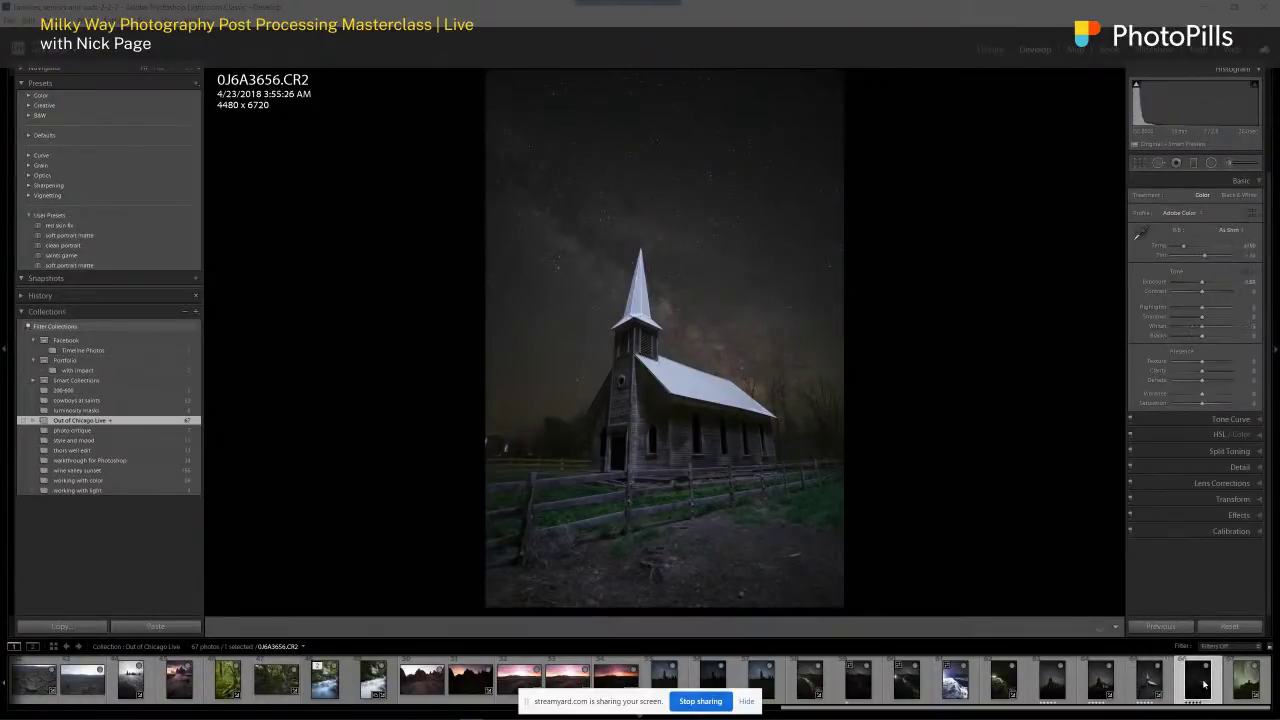
left_click_drag(1202, 282, 1208, 282)
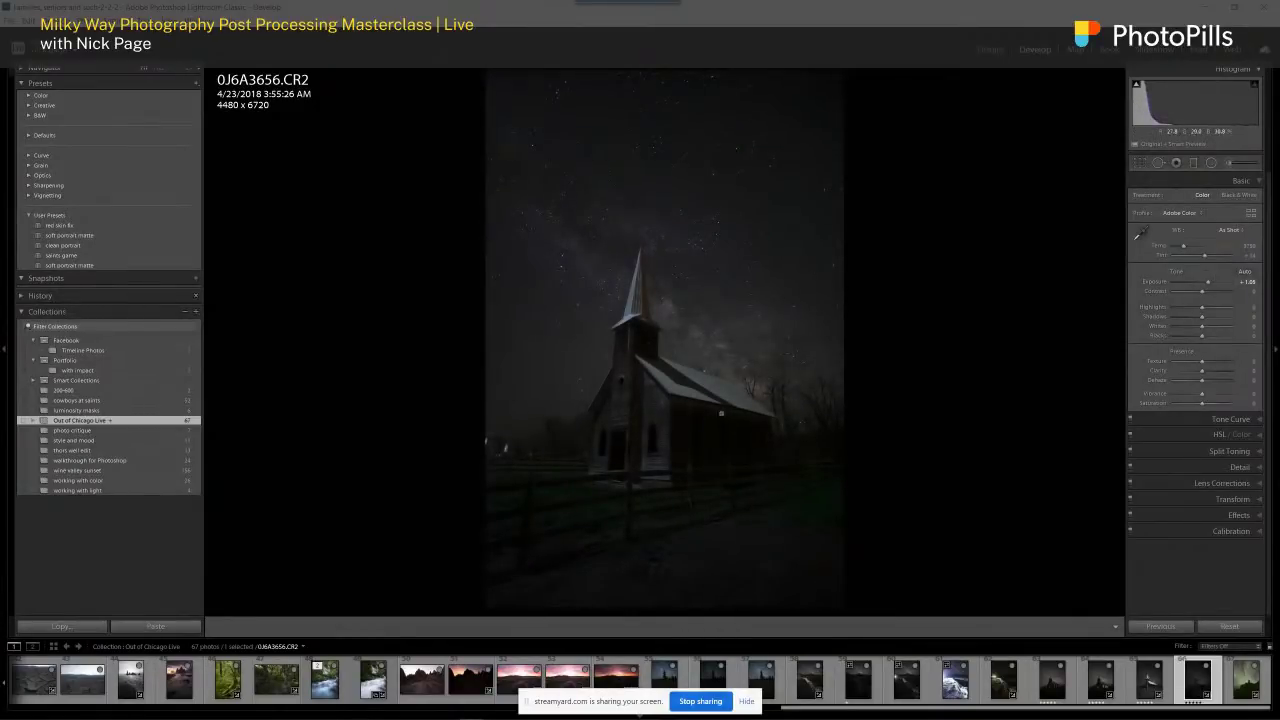
left_click(1150, 677)
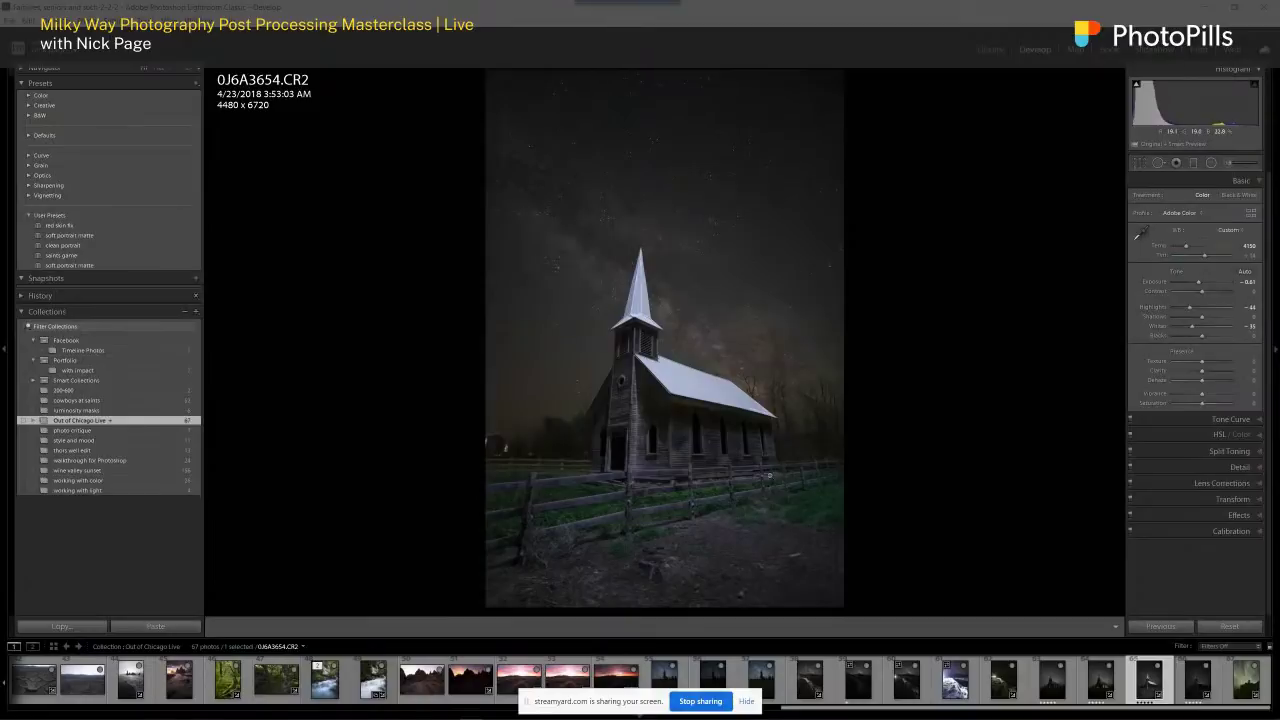
left_click(1198, 684)
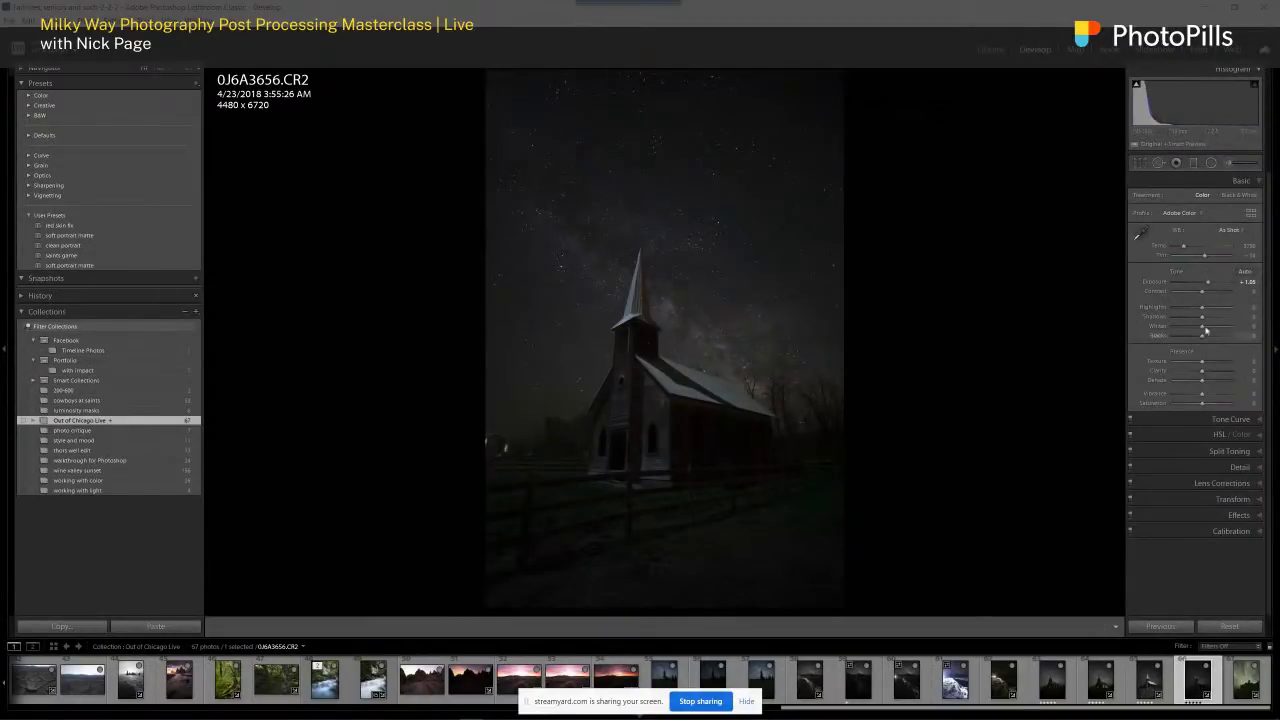
left_click_drag(1206, 282, 1212, 284)
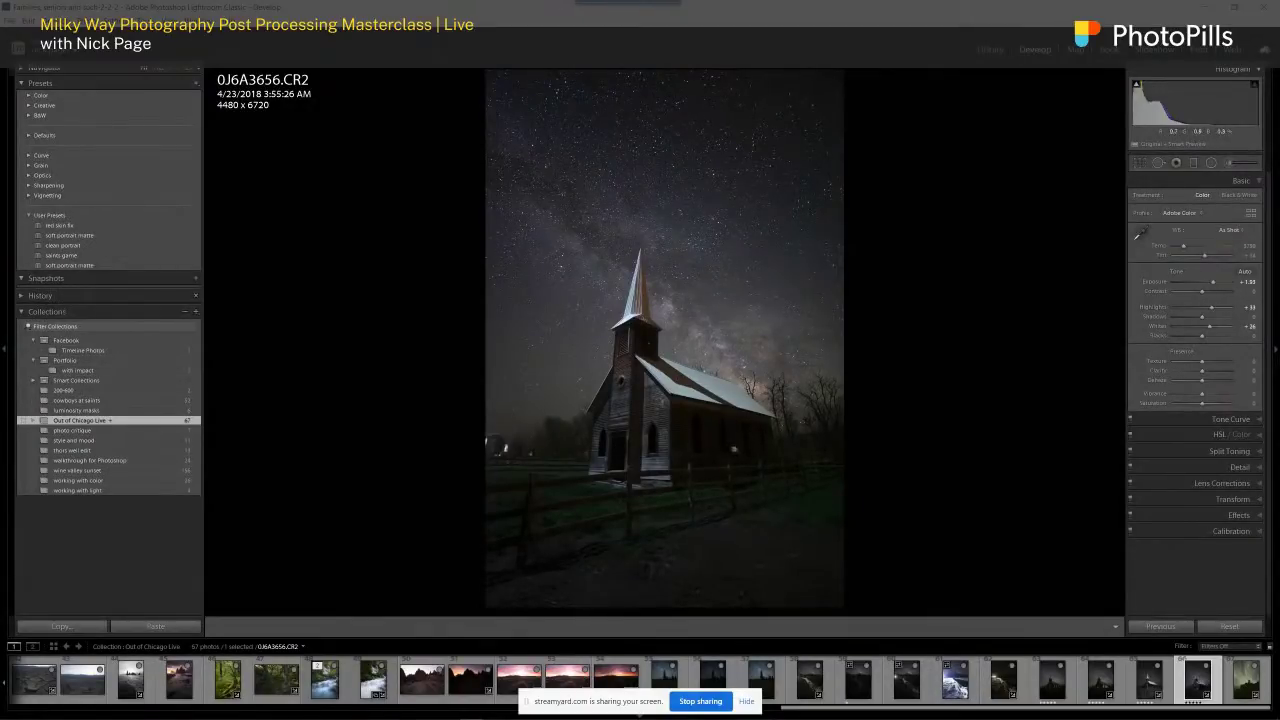
- Compare the lit-window frame 0J6A3651 with the sky frame 0J6A3652
left_click(1098, 684)
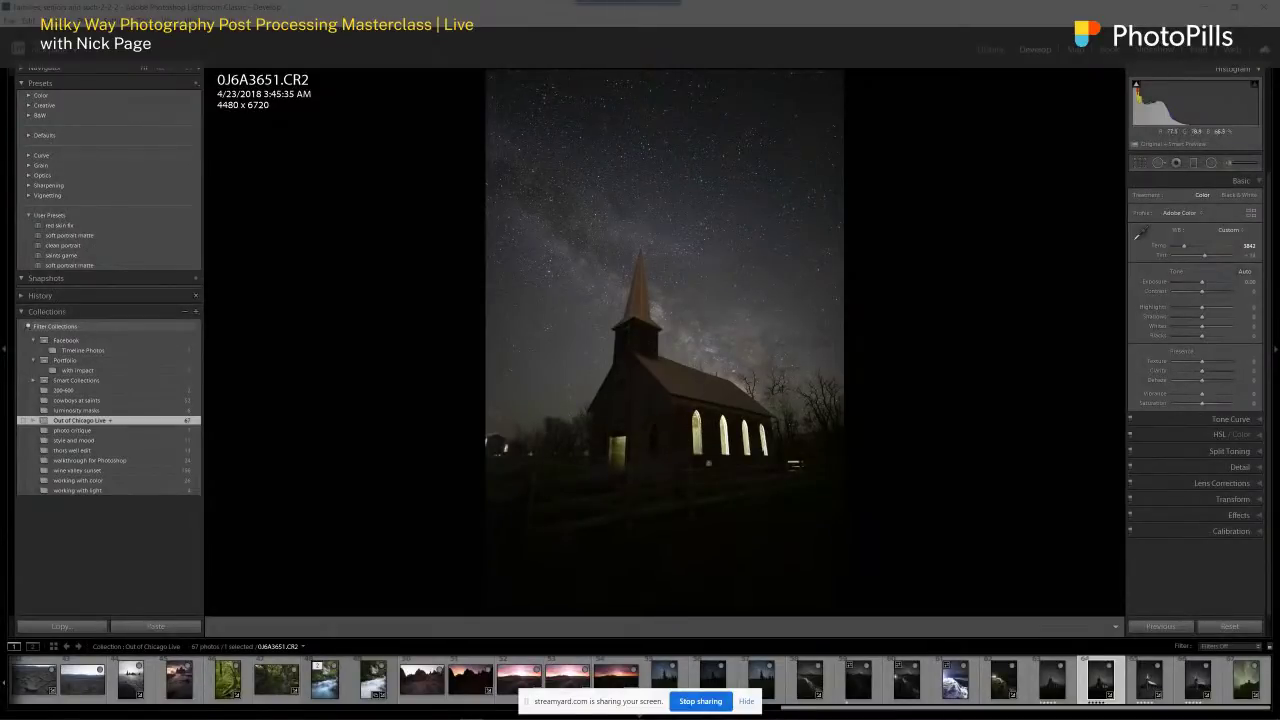
left_click(1053, 690)
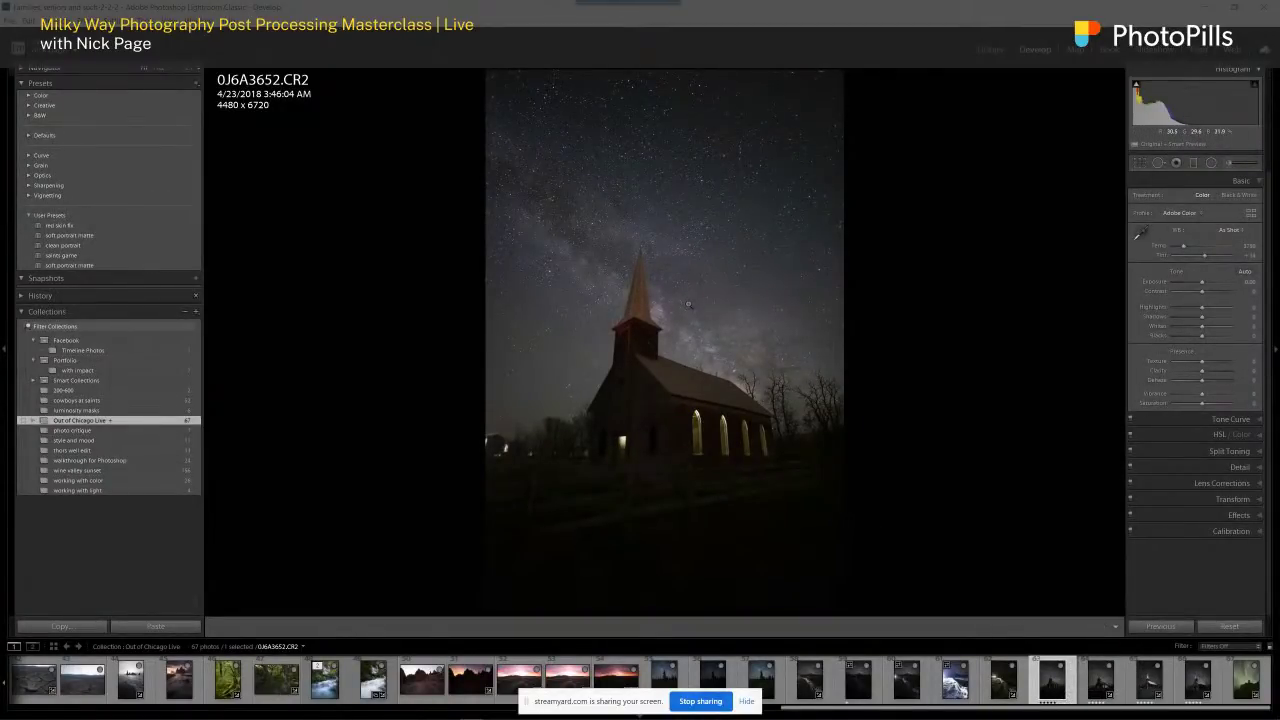
left_click(1100, 680)
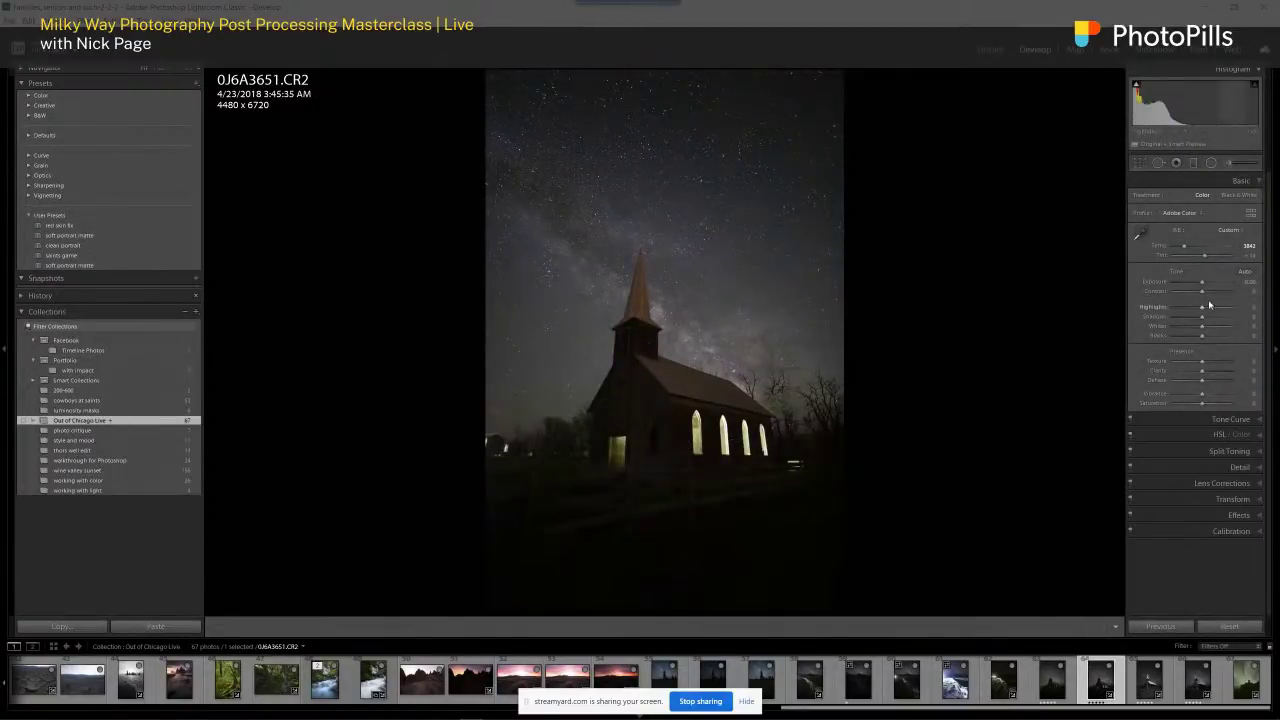
- Warm frame 0J6A3651 with a higher temperature and tint +33, and lower highlights to about −54 while checking the lit windows and doorway
mouse_move(1185, 247)
left_mouse_down()
mouse_move(1214, 258)
mouse_move(1198, 247)
left_mouse_up()
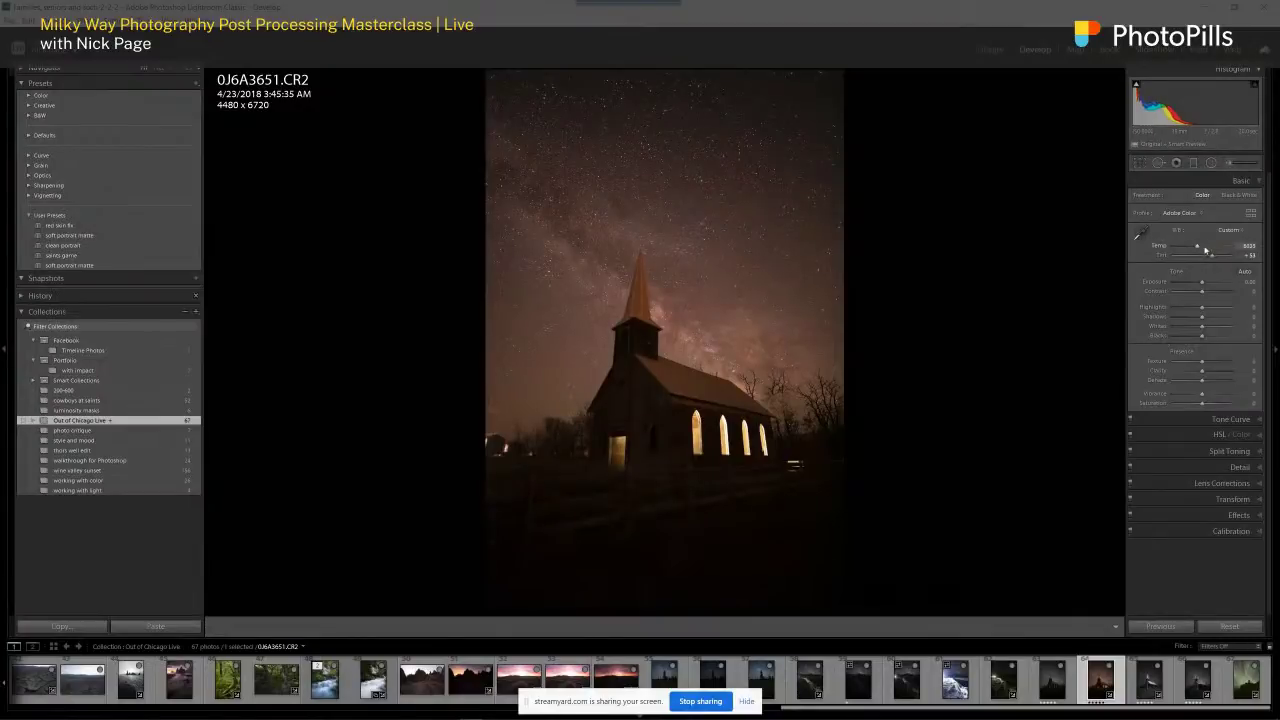
left_click_drag(1202, 307, 1195, 308)
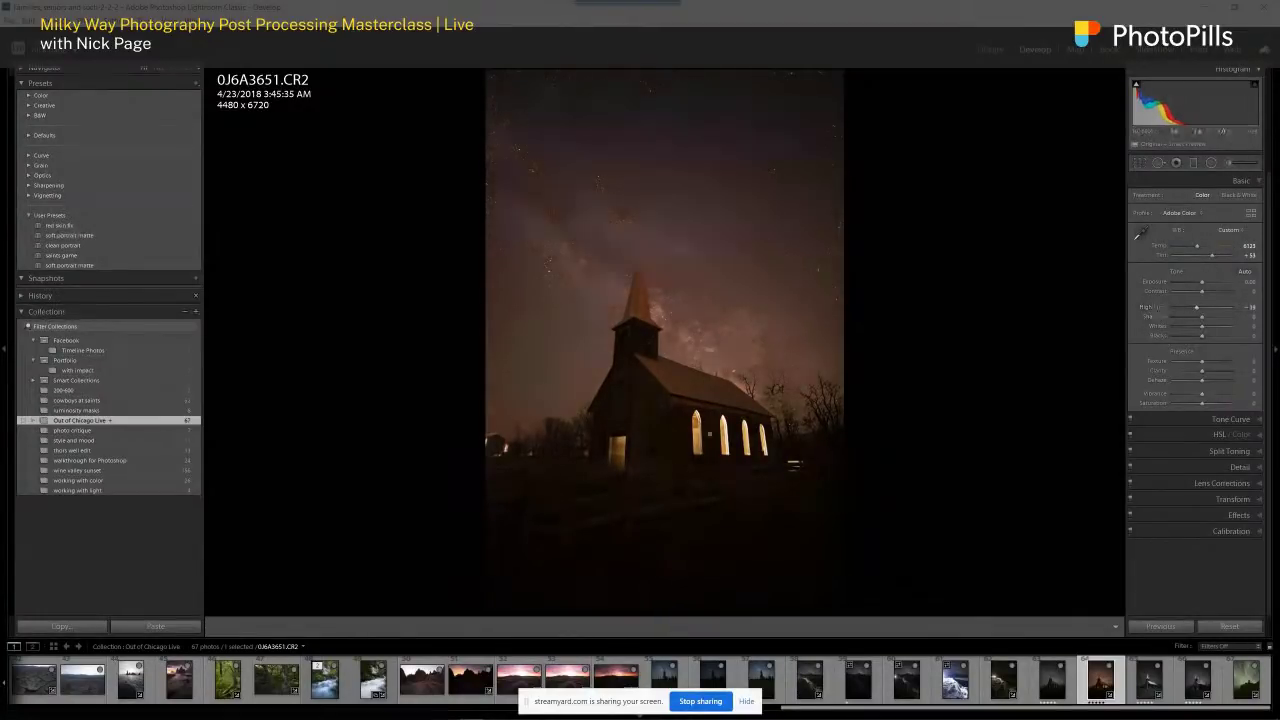
key("z")
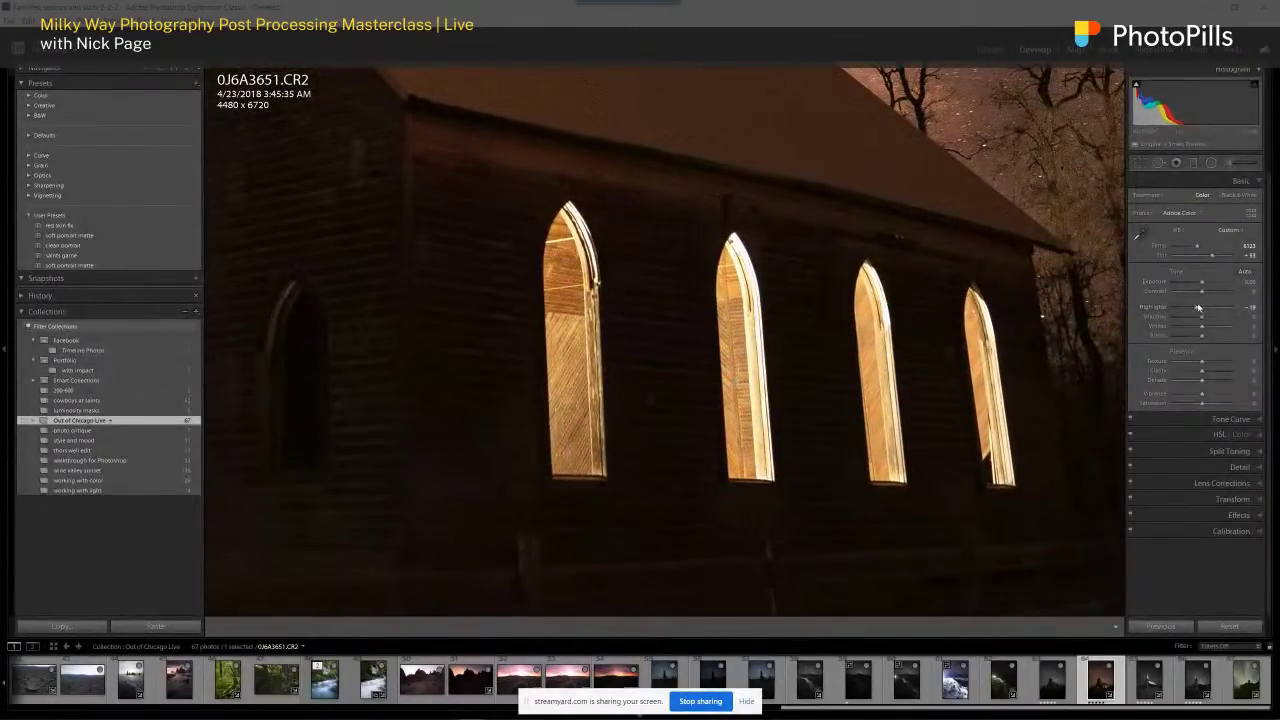
left_click_drag(1196, 307, 1188, 309)
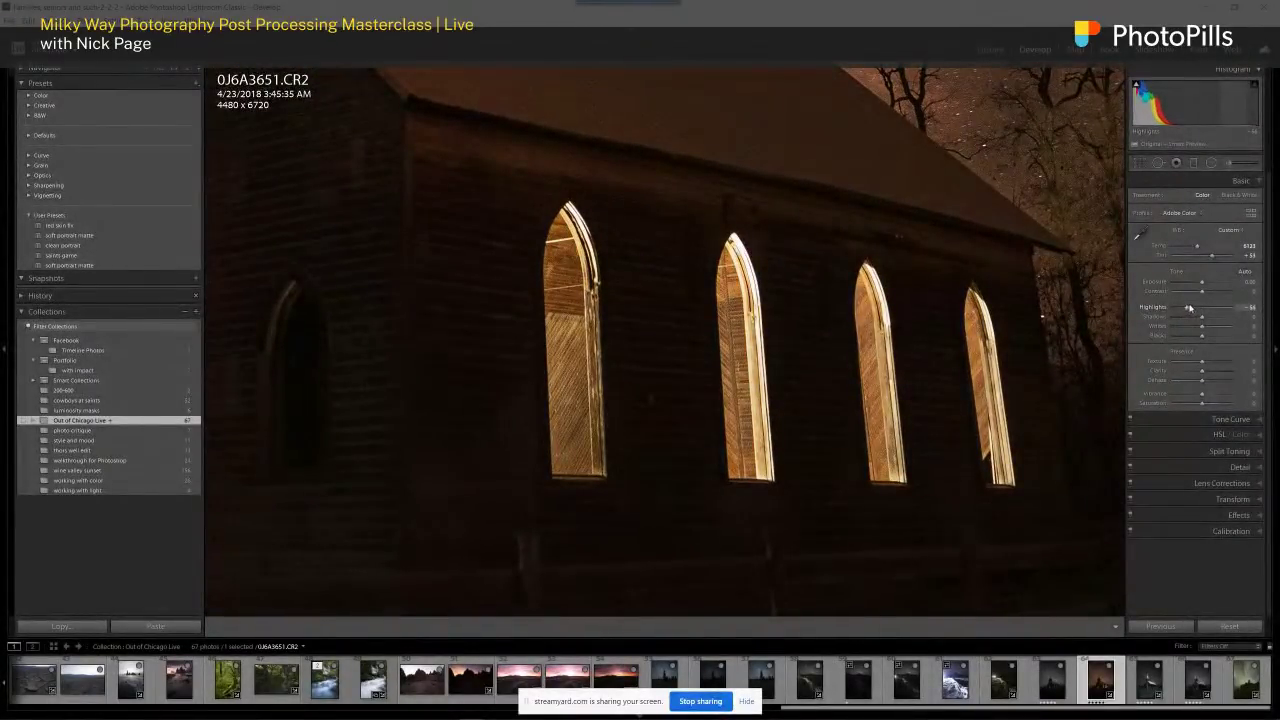
left_click_drag(663, 397, 863, 346)
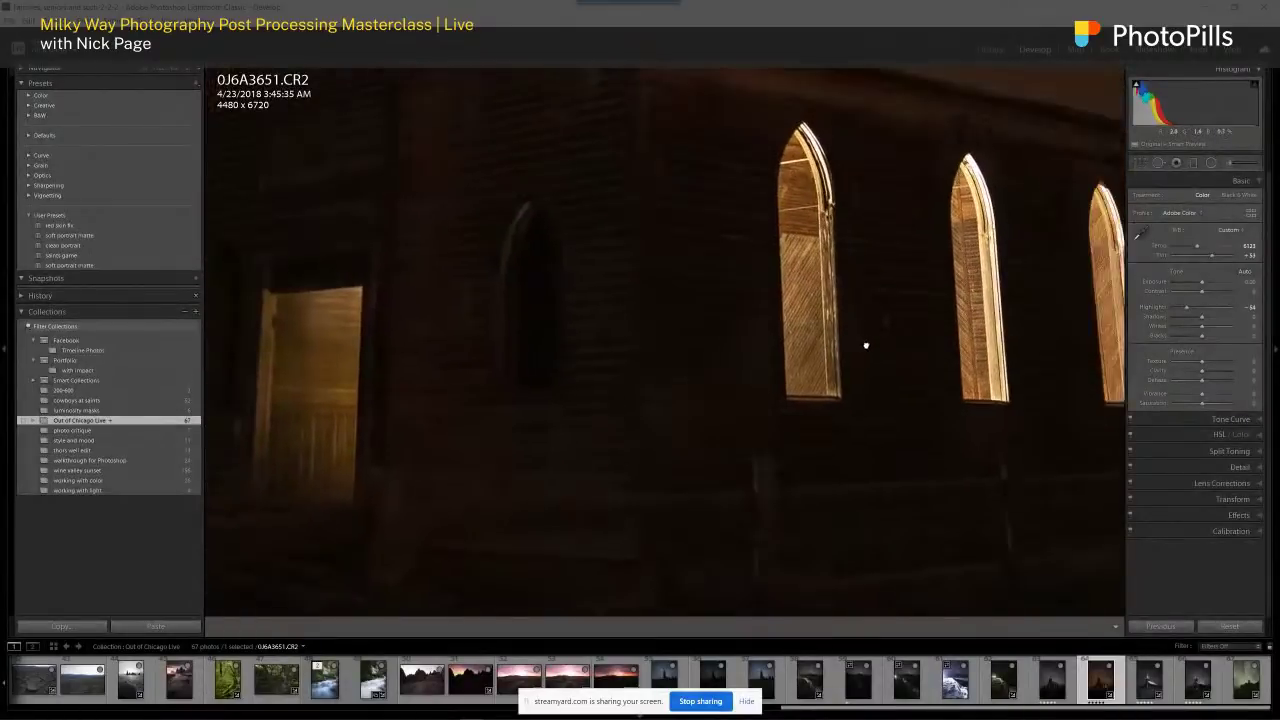
key("z")
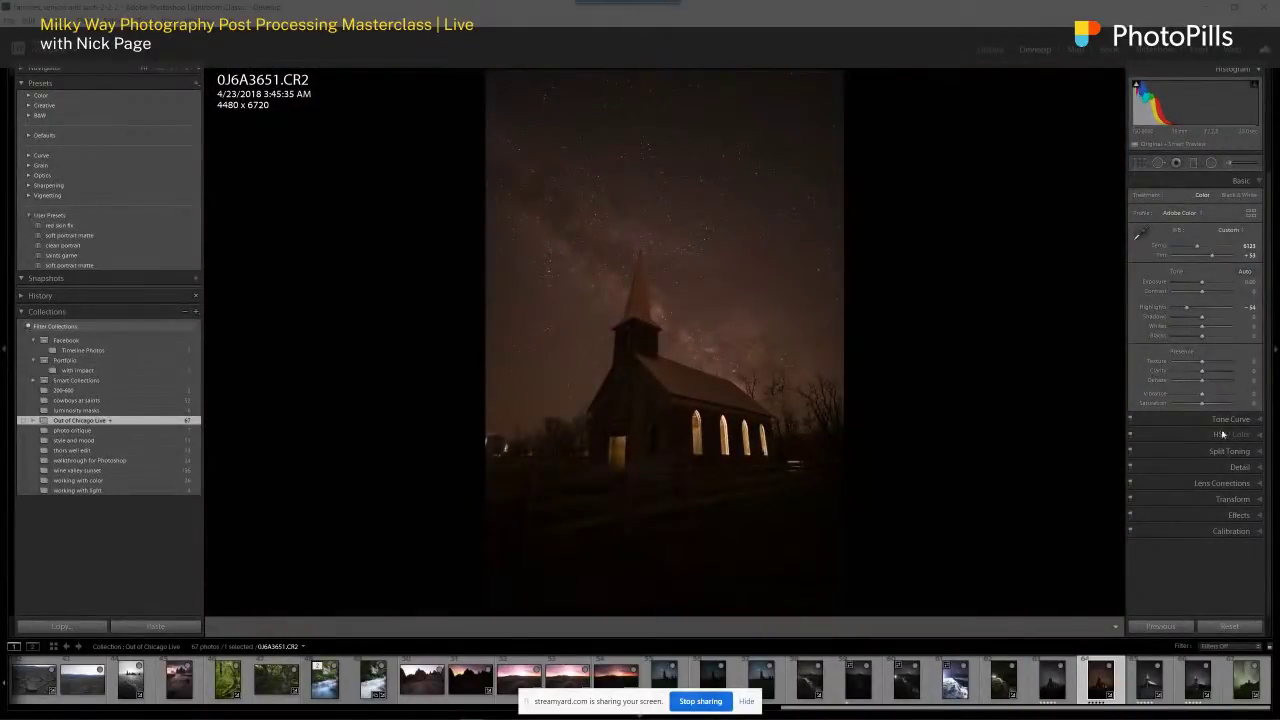
- Set the sharpening masking of frame 0J6A3651 to about 57 and add slight luminance noise reduction
left_click(1175, 466)
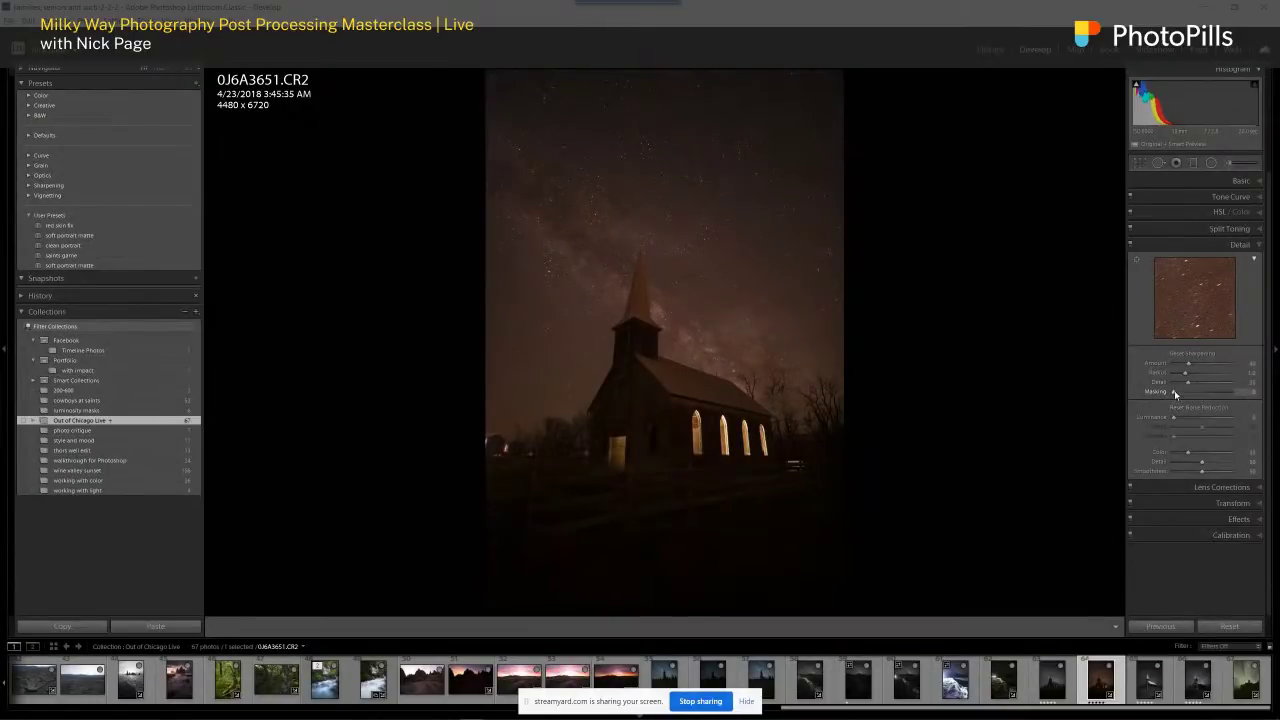
left_click_drag(1176, 393, 1210, 393)
left_click_drag(1174, 420, 1180, 422)
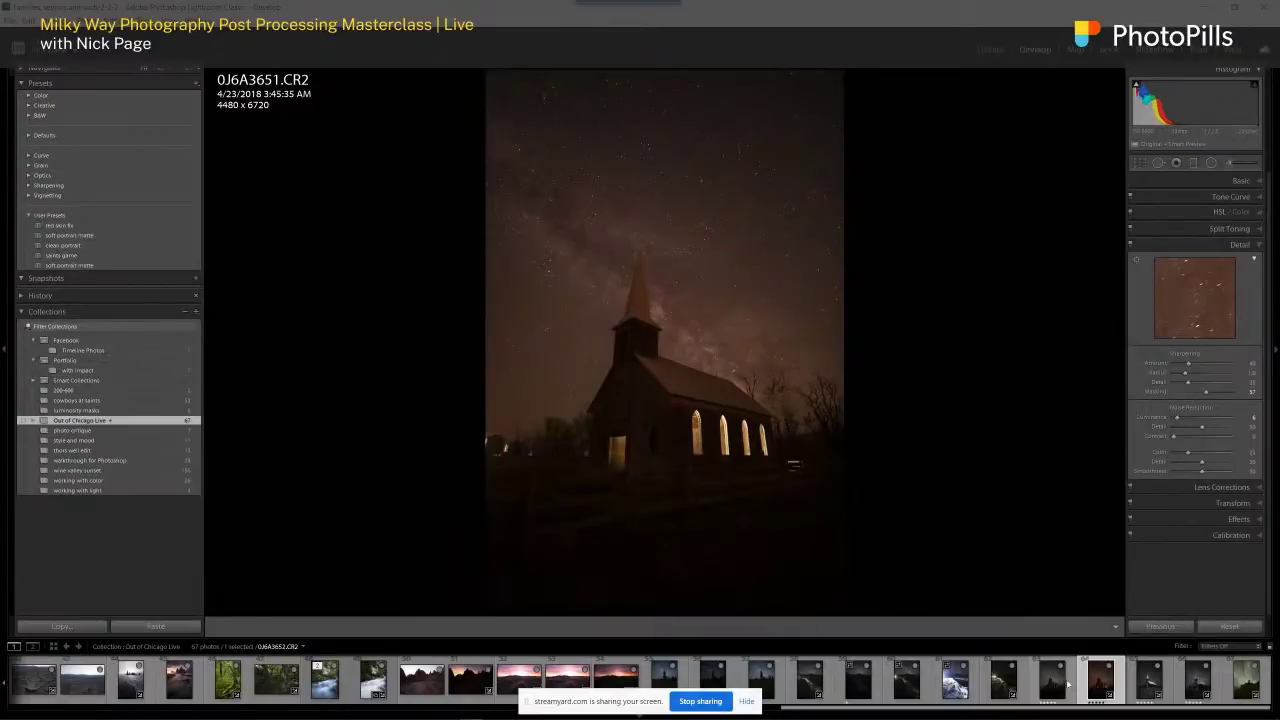
- Raise the sharpening masking on frame 0J6A3652 and add slight luminance noise reduction
left_click(1059, 688)
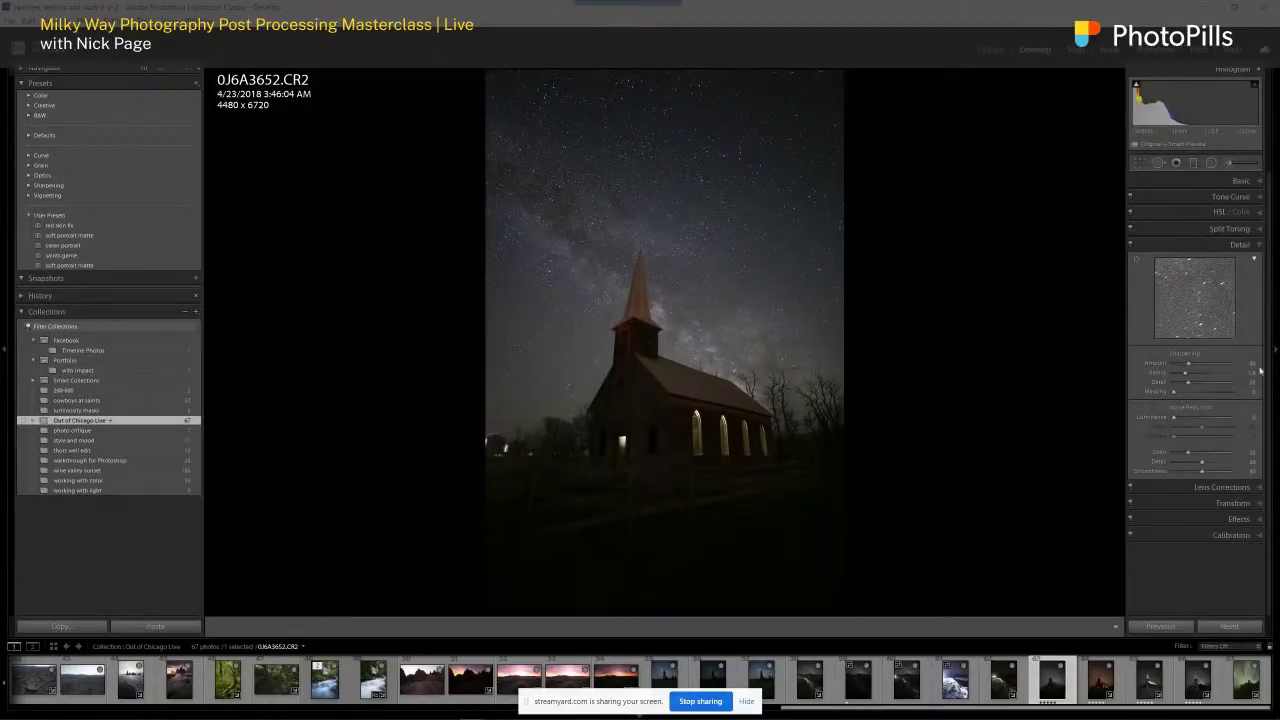
left_click_drag(1174, 396, 1210, 400)
left_click_drag(1173, 420, 1181, 422)
- Bring out the Milky Way in frame 0J6A3652 with contrast +28 and whites +54, and set exposure to about −0.09
left_click(1240, 181)
left_click_drag(1202, 290, 1219, 329)
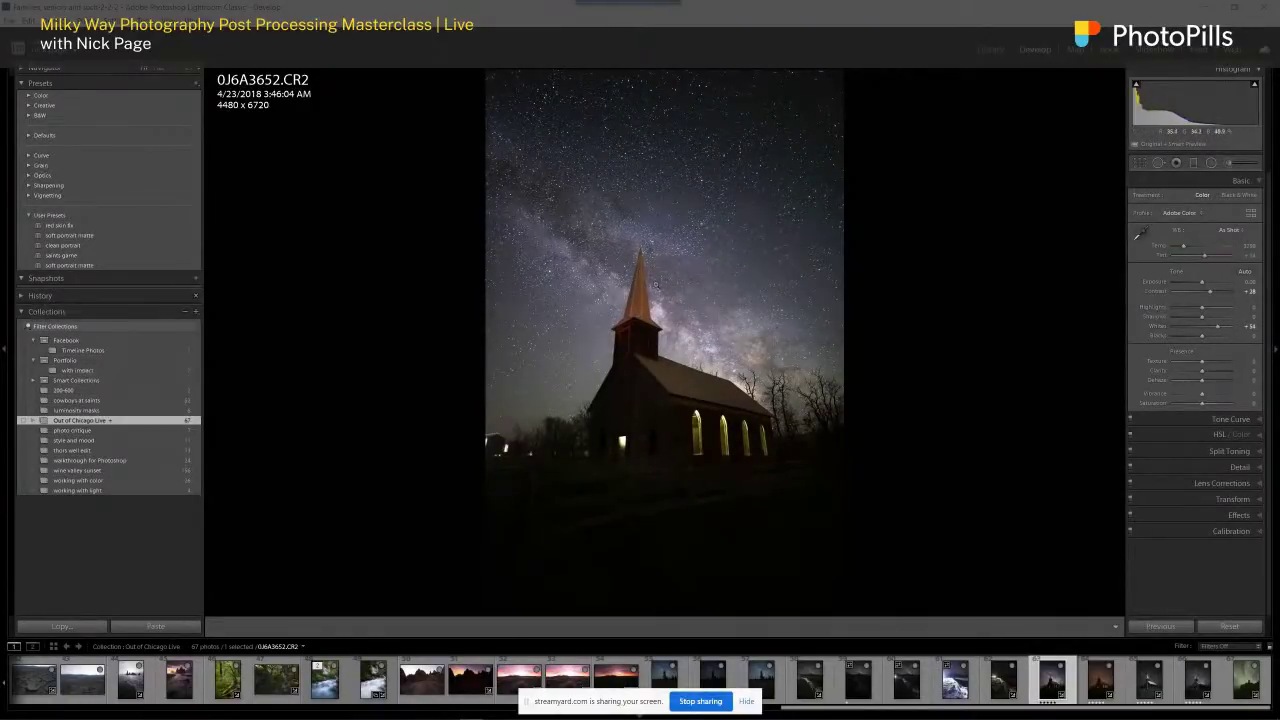
left_click_drag(1201, 288, 1200, 288)
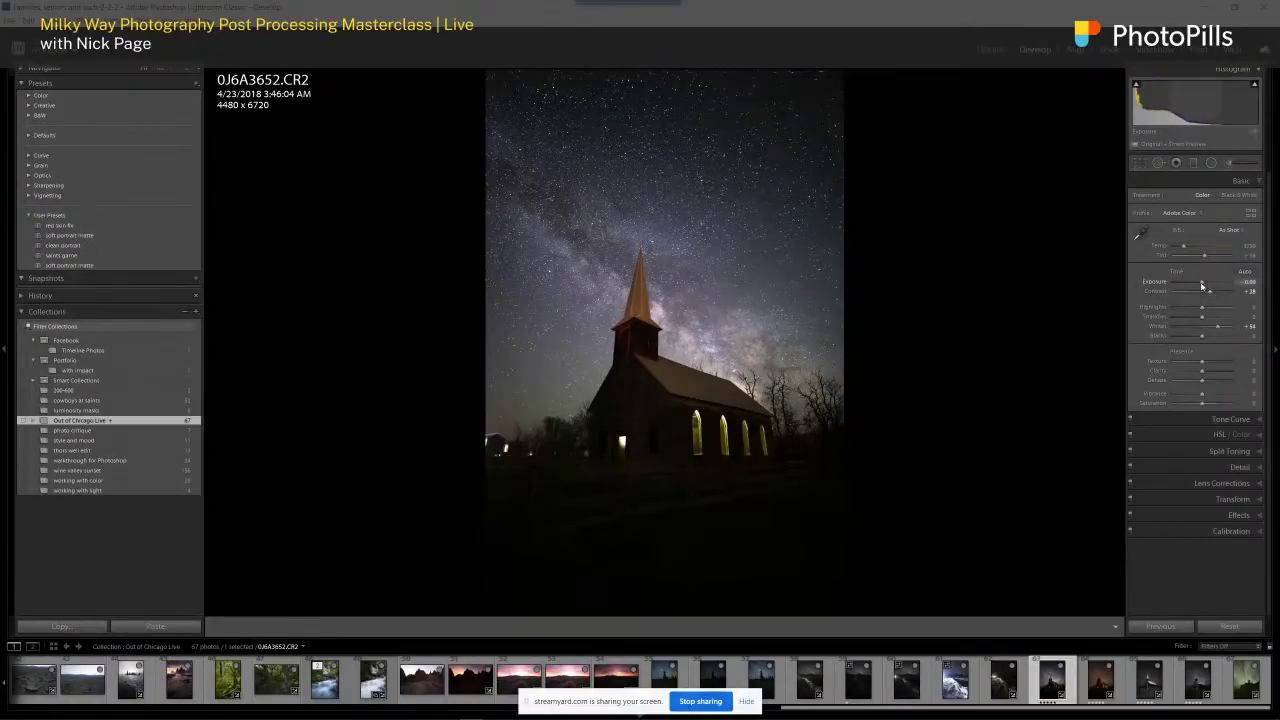
double_click(1202, 284)
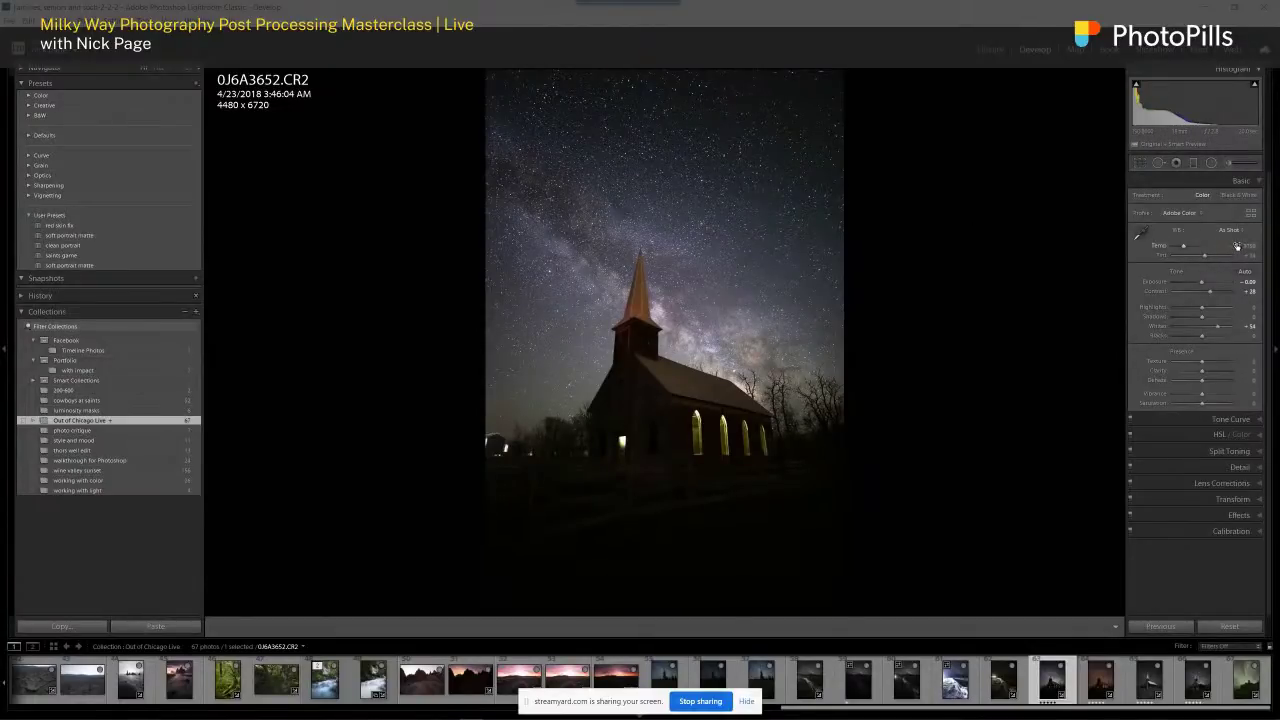
- Cool the white balance of frame 0J6A3652 slightly and set its tint to +18
left_click_drag(1236, 247, 1226, 247)
left_click(1252, 256)
type("19")
key("Return")
left_click(1250, 256)
key("BackSpace")
type("18")
key("Return")
- Soften frame 0J6A3652 with texture −19 and clarity −14 after trying dehaze and returning it to 0, and raise exposure slightly
left_click_drag(1204, 374, 1199, 373)
left_click_drag(1203, 373, 1211, 382)
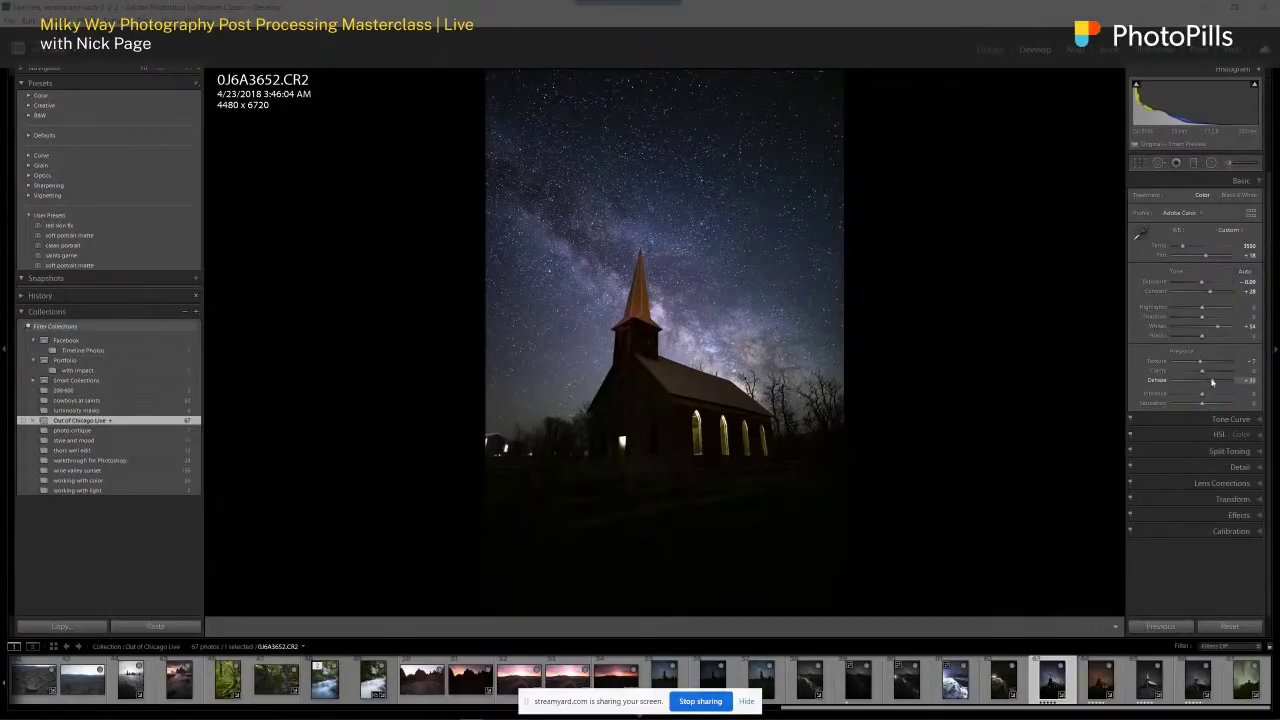
left_click_drag(1212, 381, 1200, 382)
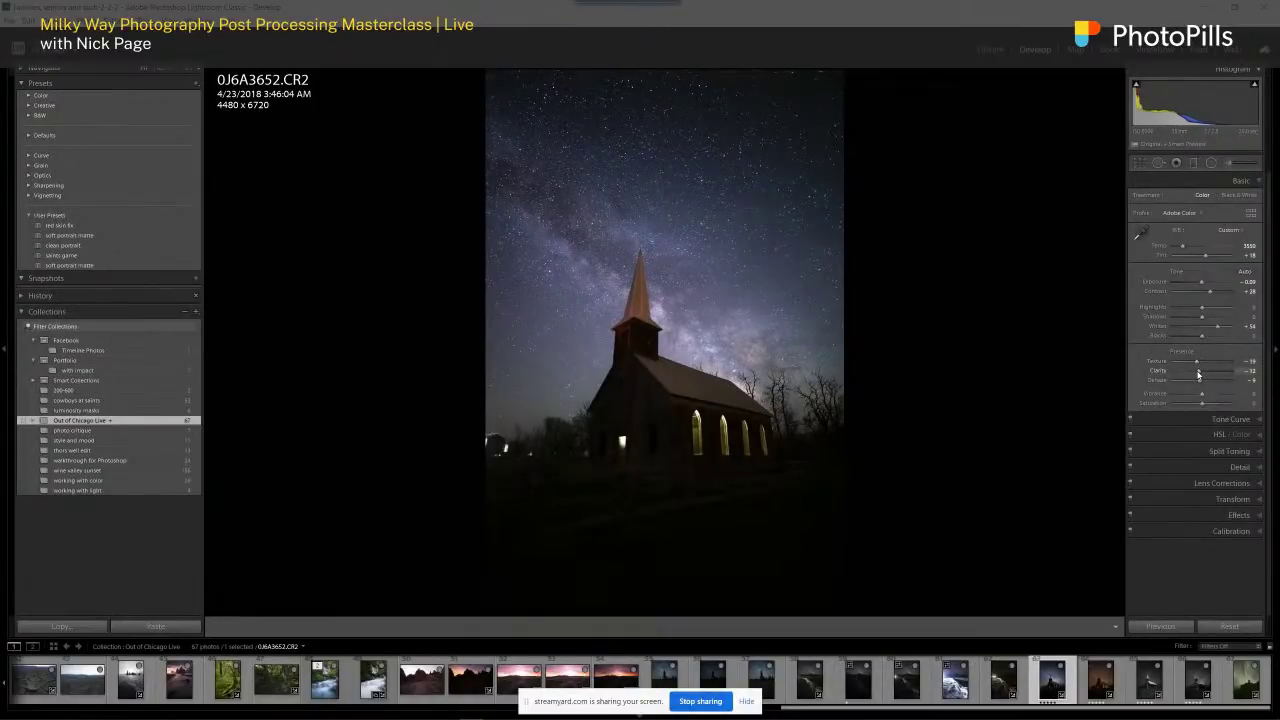
left_click(1246, 380)
left_click_drag(1205, 287, 1212, 287)
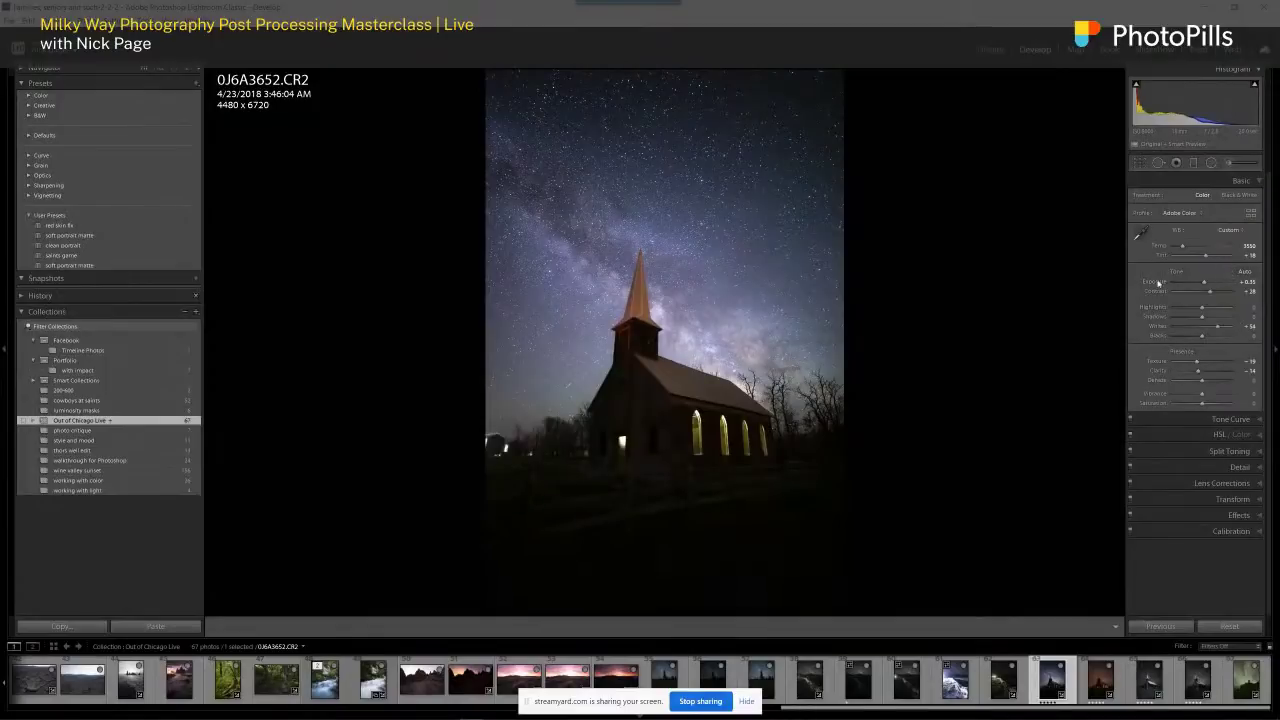
- Fine-tune frame 0J6A3652's exposure, trying slightly darker and brighter values and settling at about −0.05
key("minus")
key("minus")
key("minus")
key("minus")
key("minus")
key("minus")
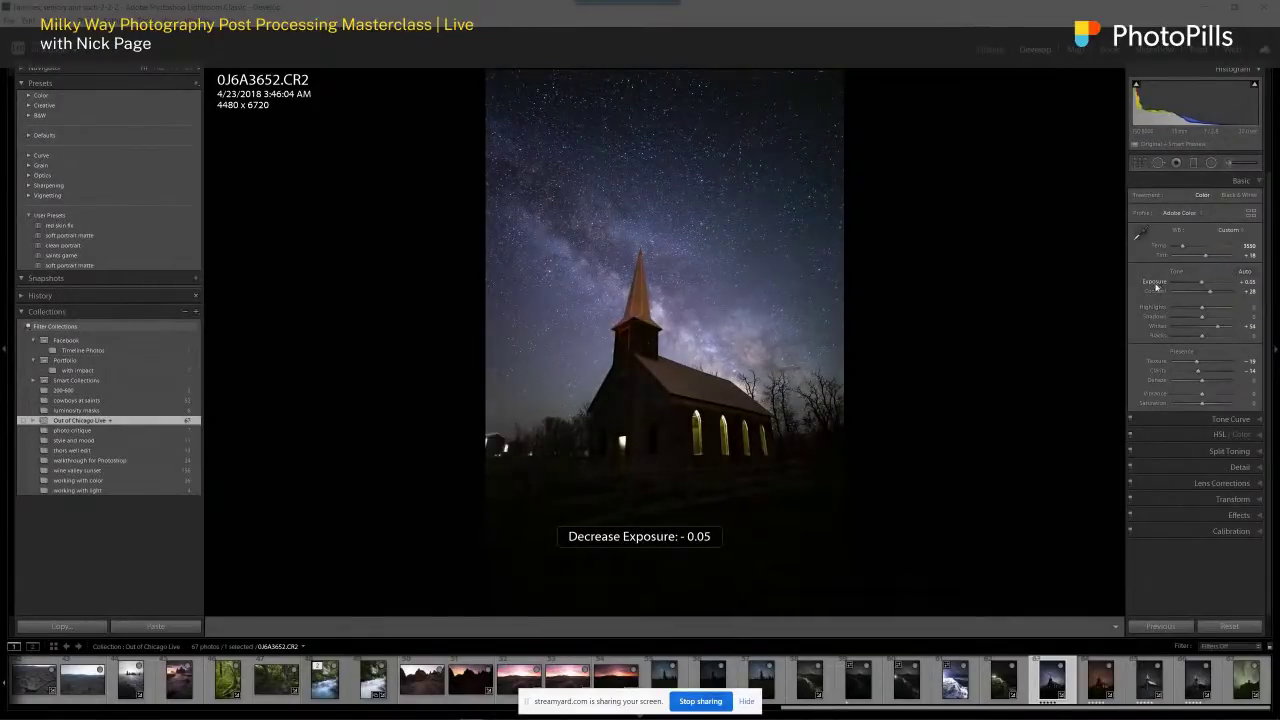
key("equal")
key("equal")
key("equal")
key("equal")
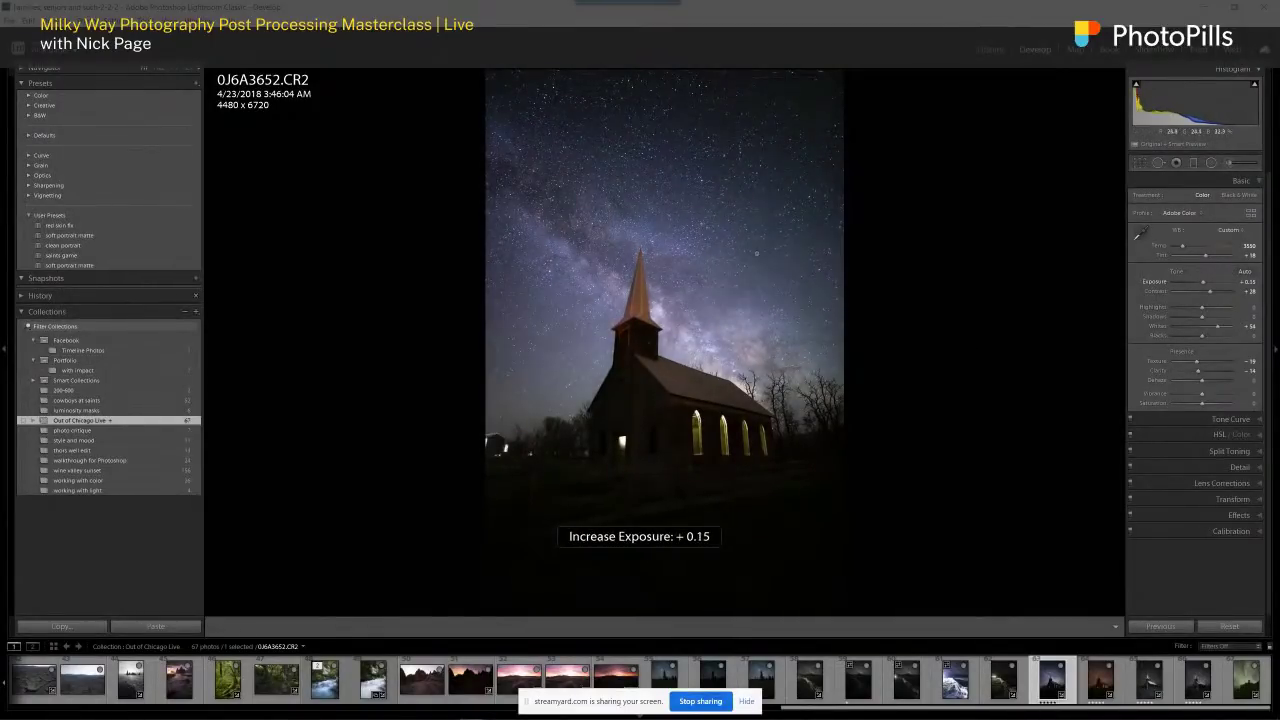
key("minus")
key("minus")
key("minus")
key("minus")
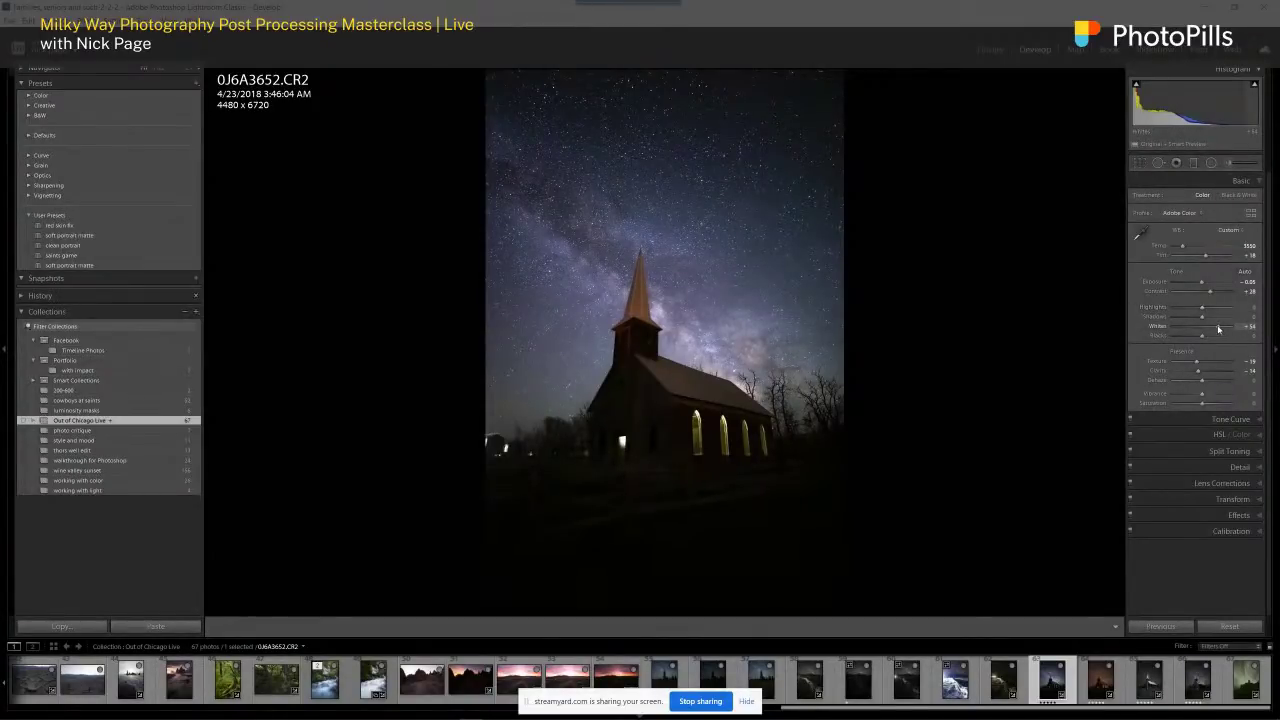
- Raise the whites of frame 0J6A3652 to about +58 and make small downward tonal adjustments
left_click_drag(1218, 328, 1220, 328)
key("minus")
key("minus")
key("minus")
- Brighten the upper sky with a slanted graduated filter, resetting its effect values and setting only exposure to about 0.91
left_click(1193, 164)
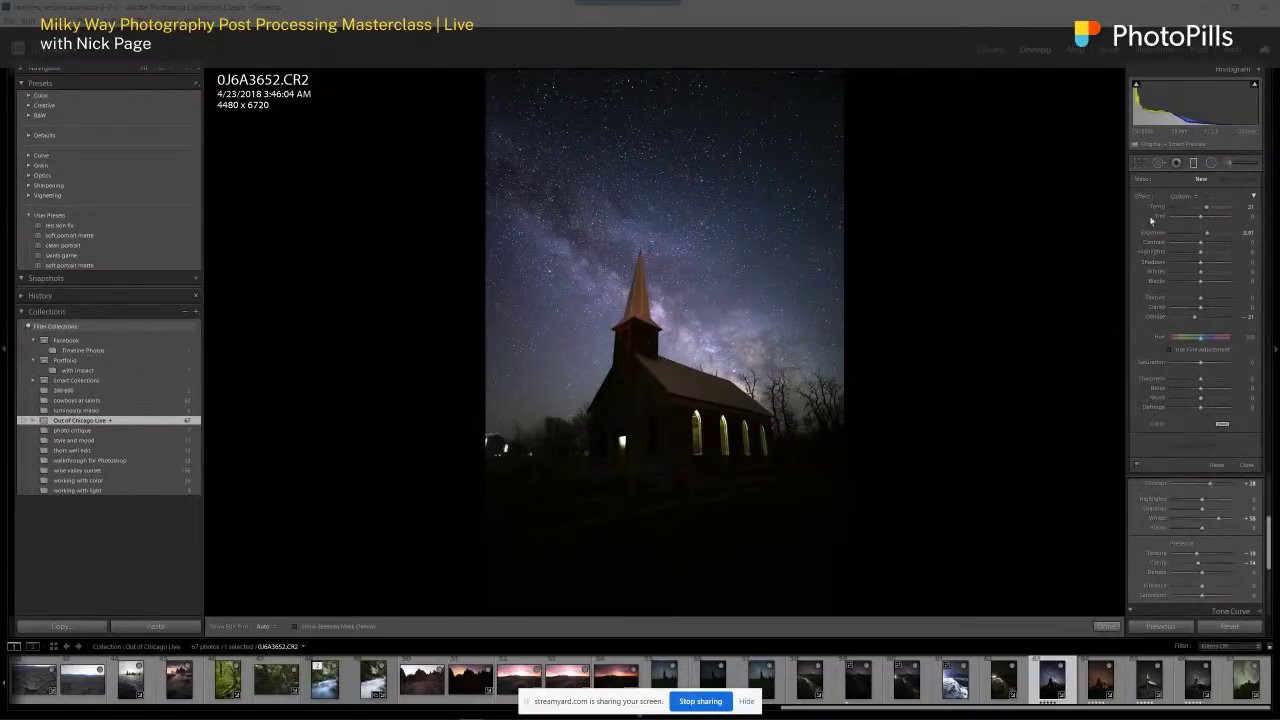
double_click(1143, 197)
left_click_drag(1200, 234, 1207, 236)
left_click_drag(698, 88, 679, 148)
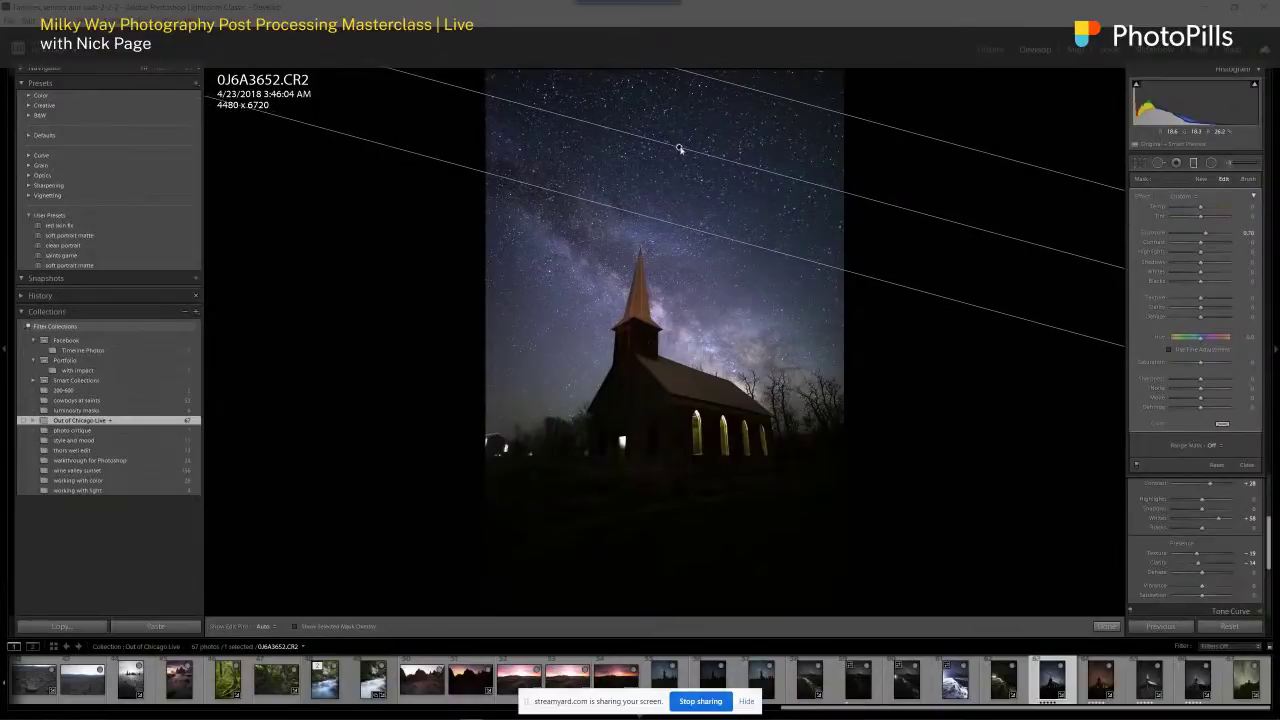
left_click_drag(1206, 236, 1208, 235)
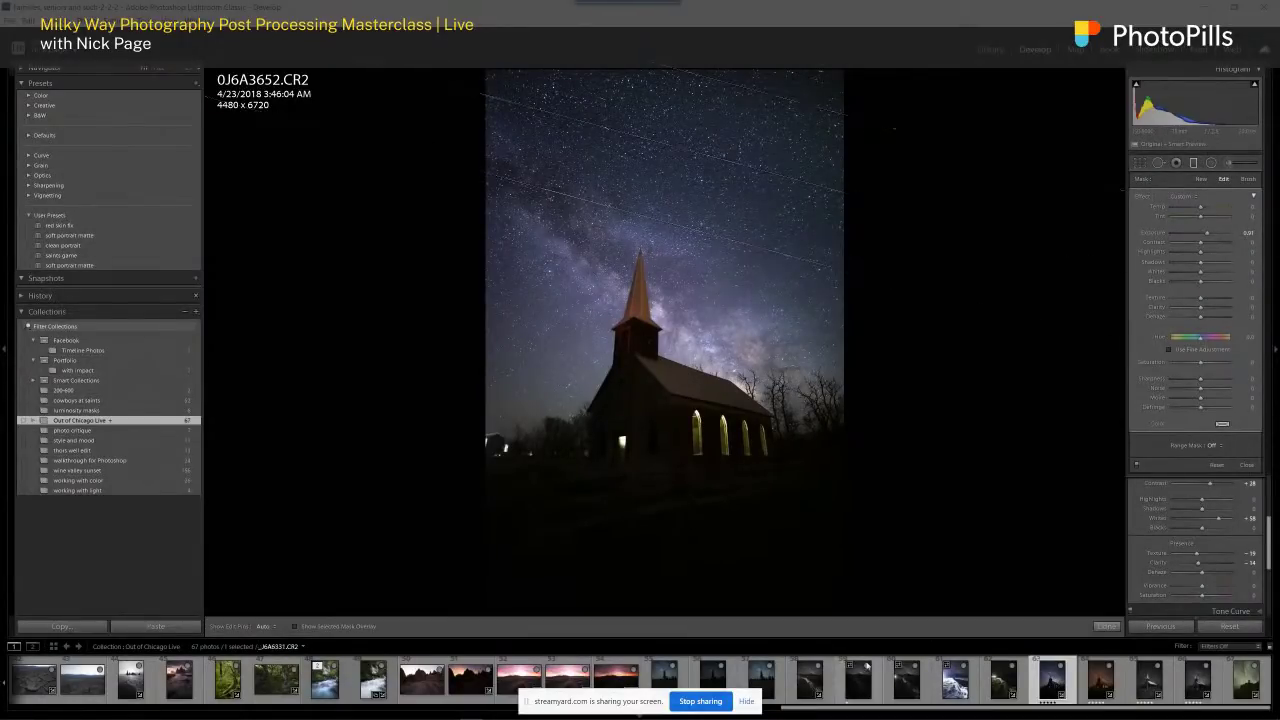
- Lower the exposure of the lit-window frame 0J6A3651 by 0.10
left_click(1104, 685)
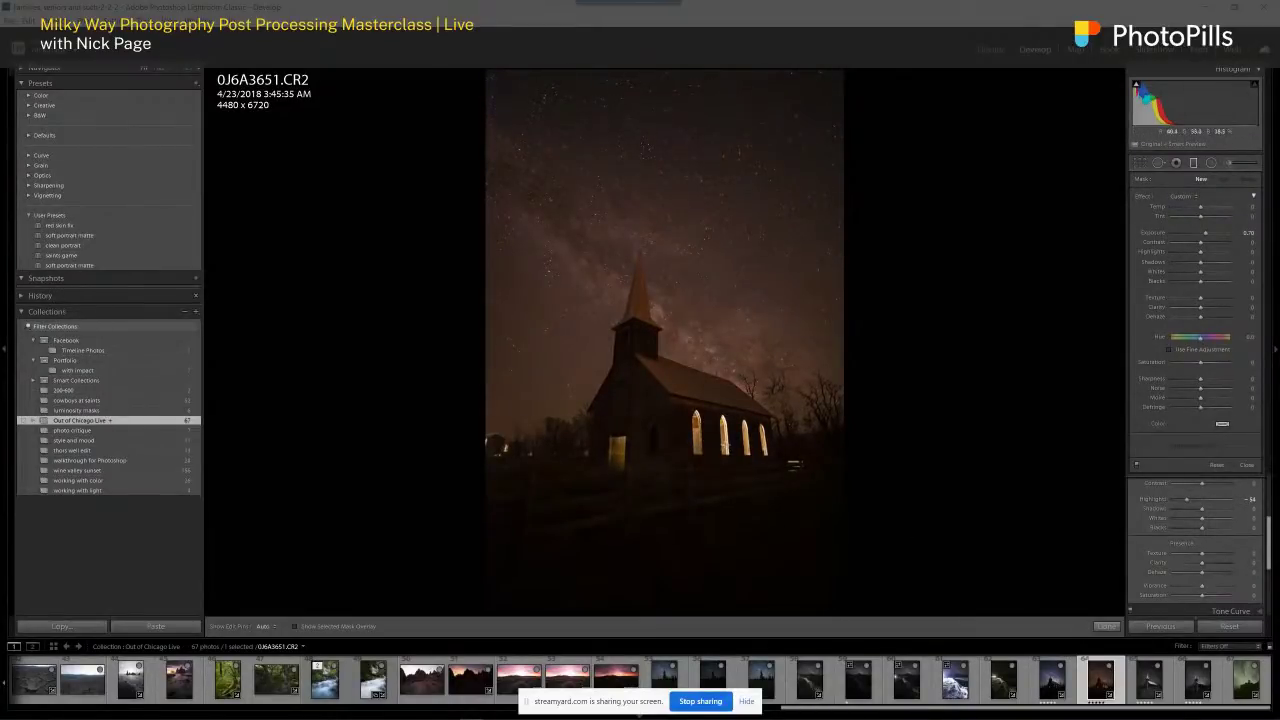
key("minus")
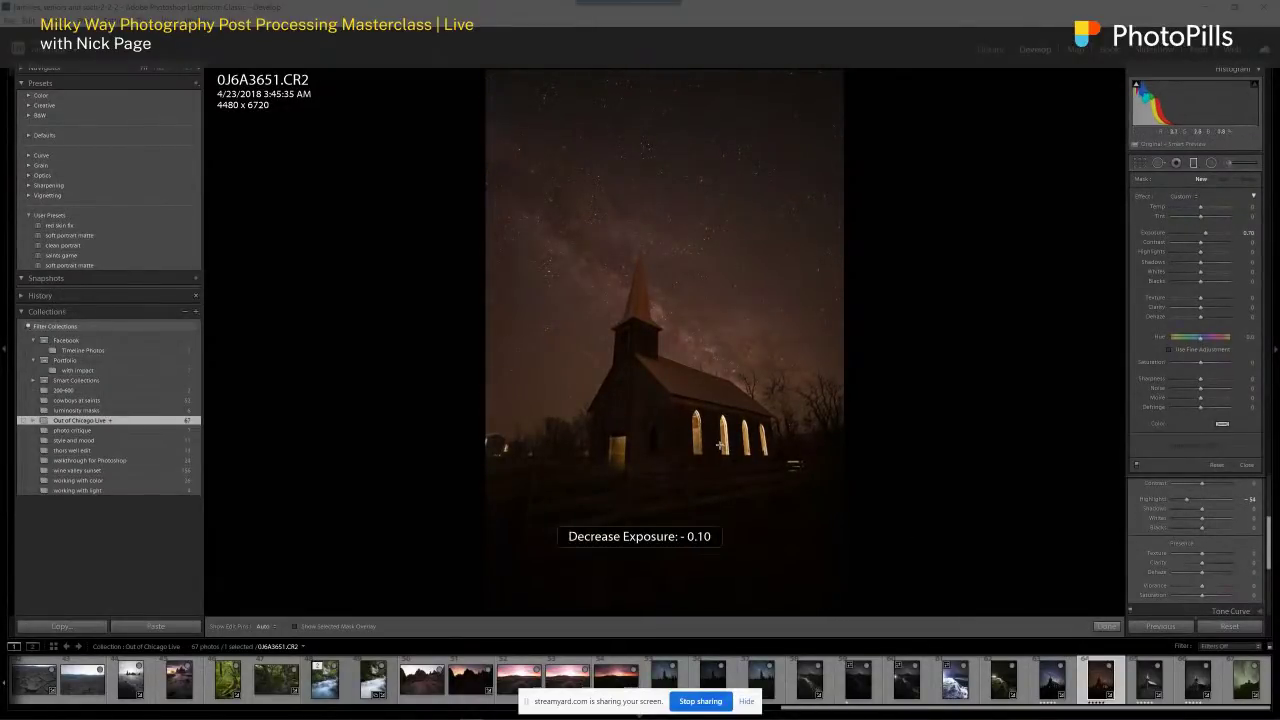
- On light-painted frame 0J6A3656, reset whites, set highlights to about −30, and lift shadows to about +40 and blacks to +47
left_click(1200, 682)
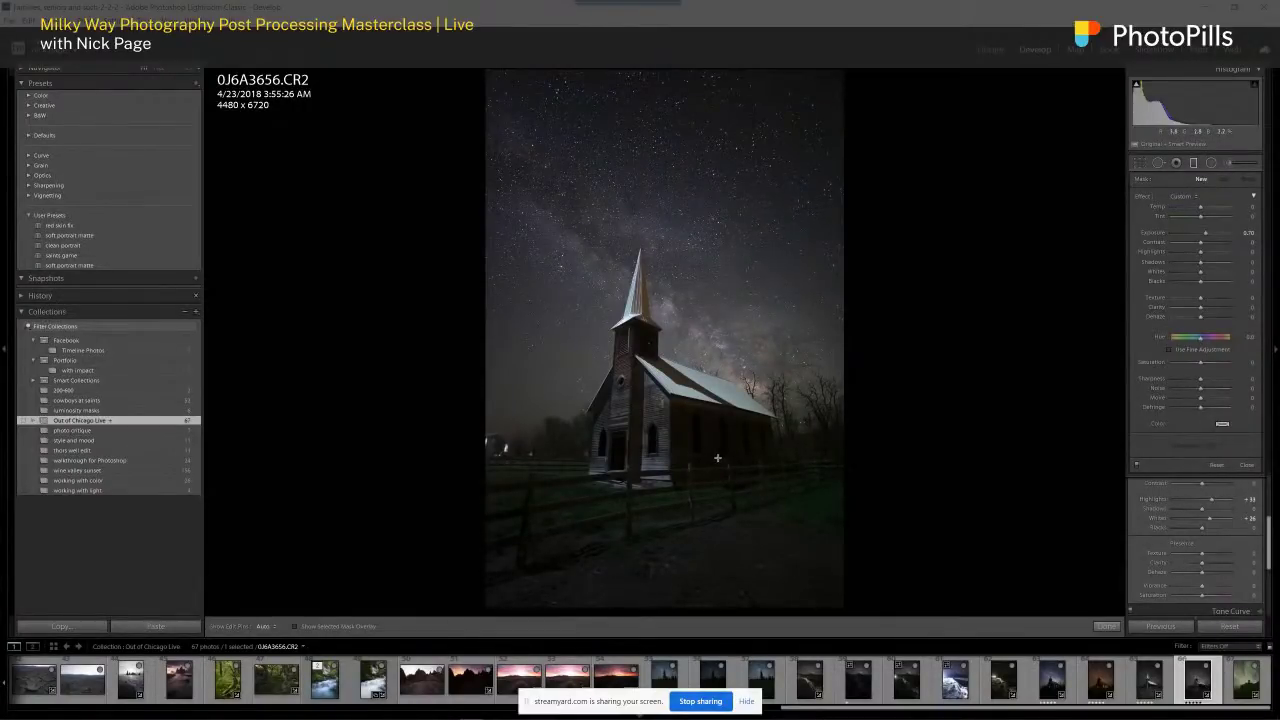
left_click(1196, 160)
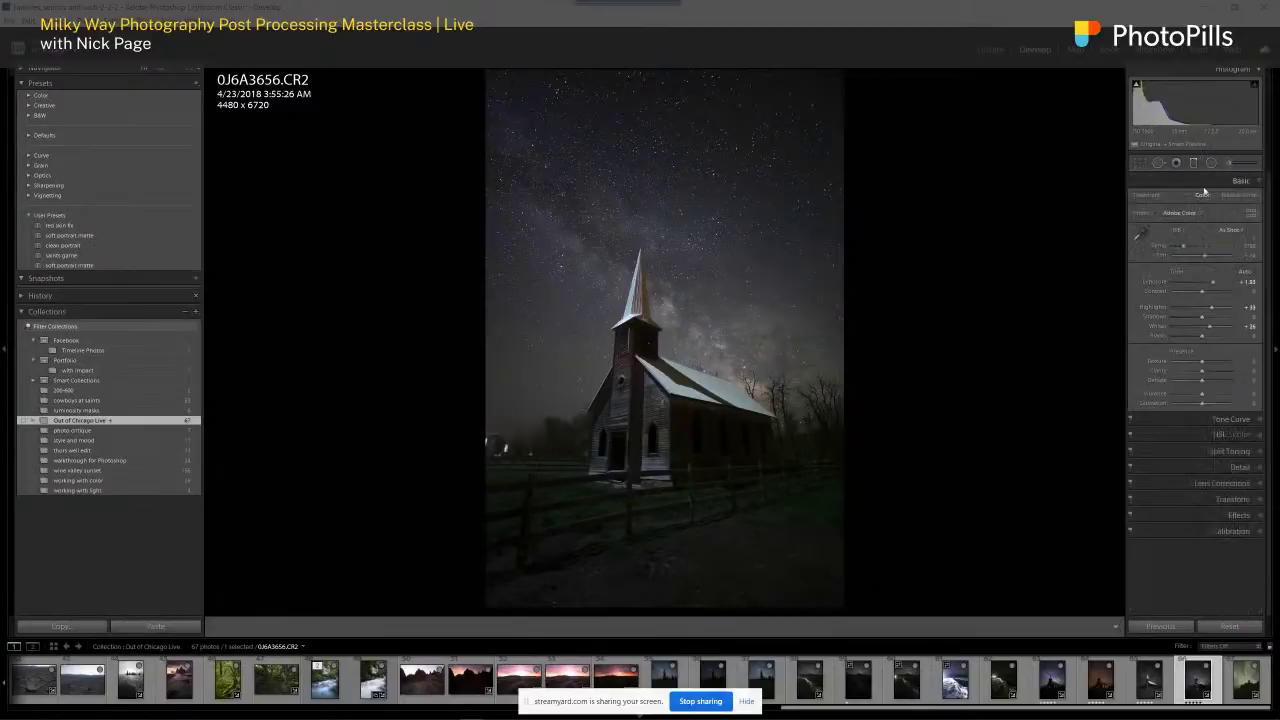
double_click(1208, 329)
double_click(1211, 307)
left_click_drag(1207, 337, 1193, 308)
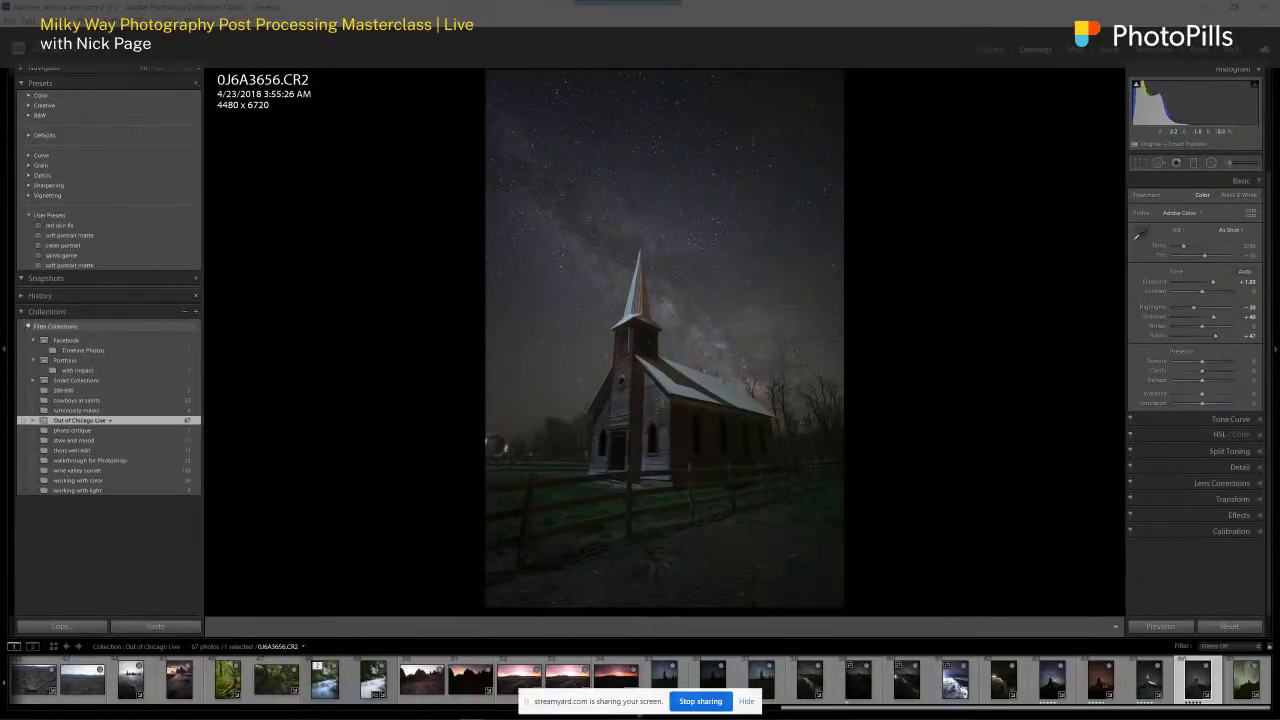
- Lower the exposure of frame 0J6A3656, cool its white balance slightly and reduce its vibrance a little
left_click_drag(1212, 282, 1223, 291)
left_click_drag(1214, 283, 1217, 288)
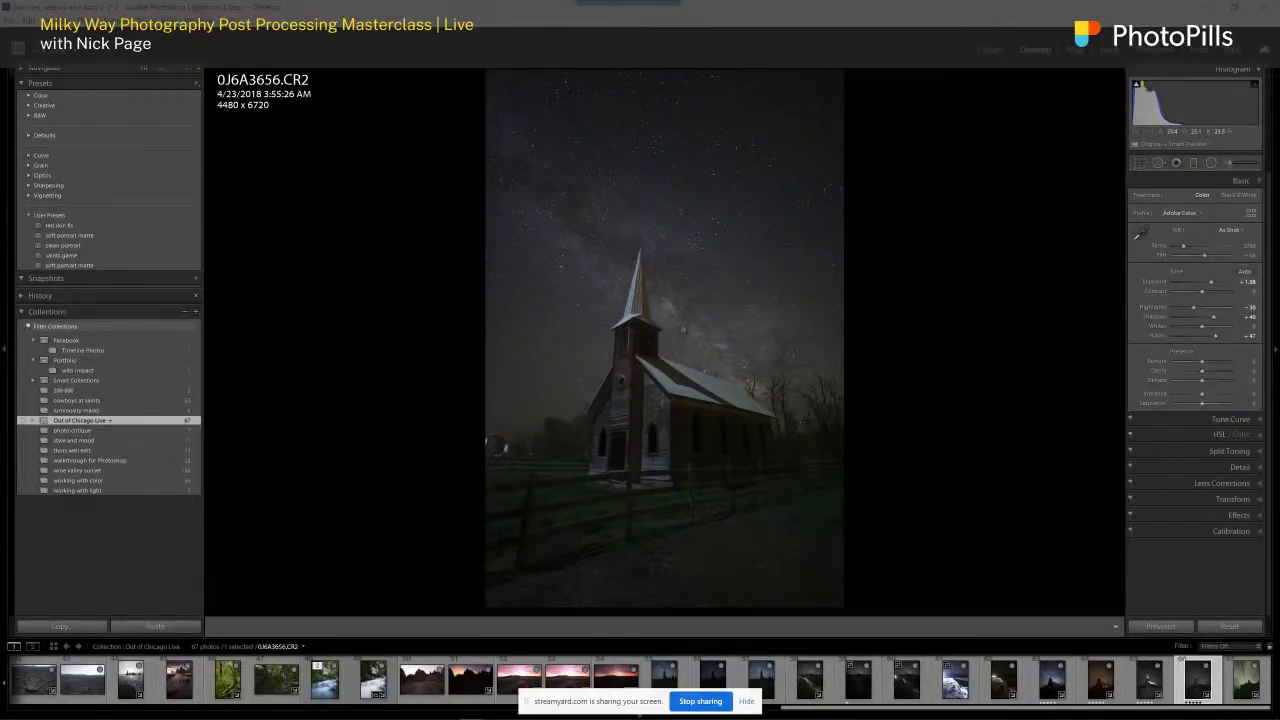
left_click_drag(1241, 249, 1238, 248)
left_click_drag(1204, 397, 1199, 395)
- Set frame 0J6A3656's sharpening radius to 0.5 and masking to 43, add luminance noise reduction of 12, and check the church detail
left_click(1207, 467)
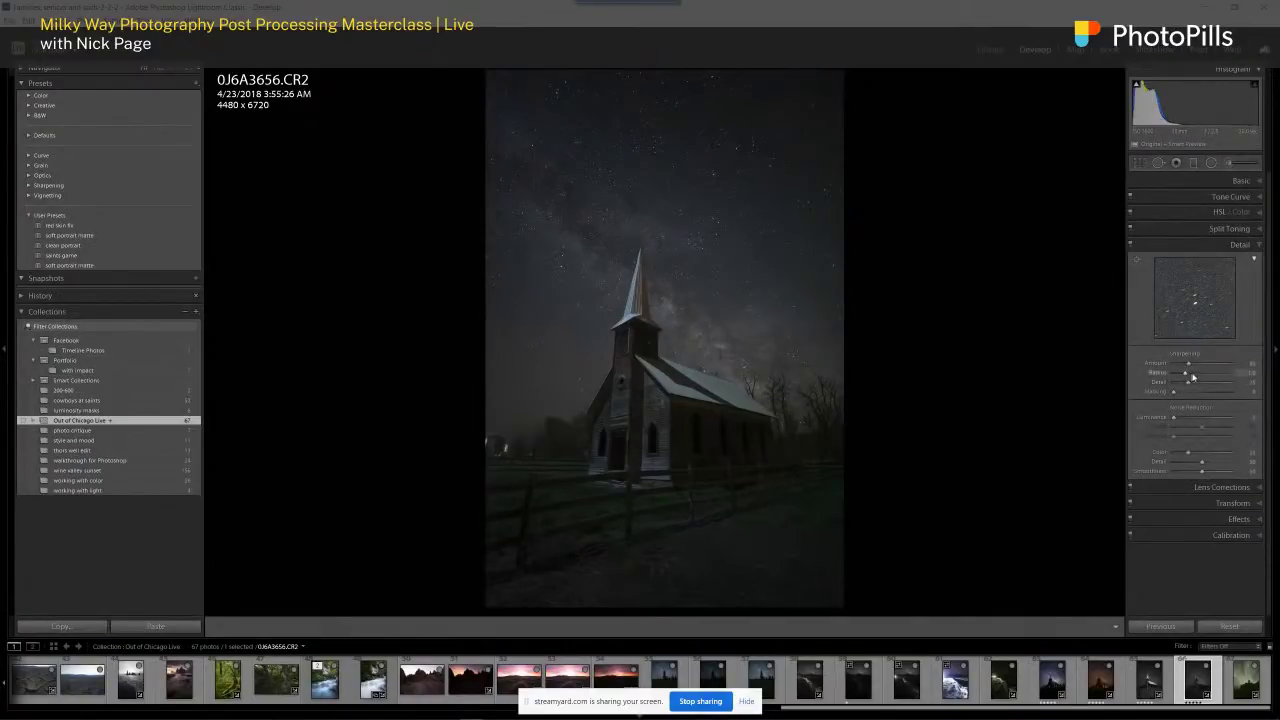
left_click_drag(1185, 376, 1173, 375)
left_click_drag(1175, 392, 1201, 398)
left_click(706, 446)
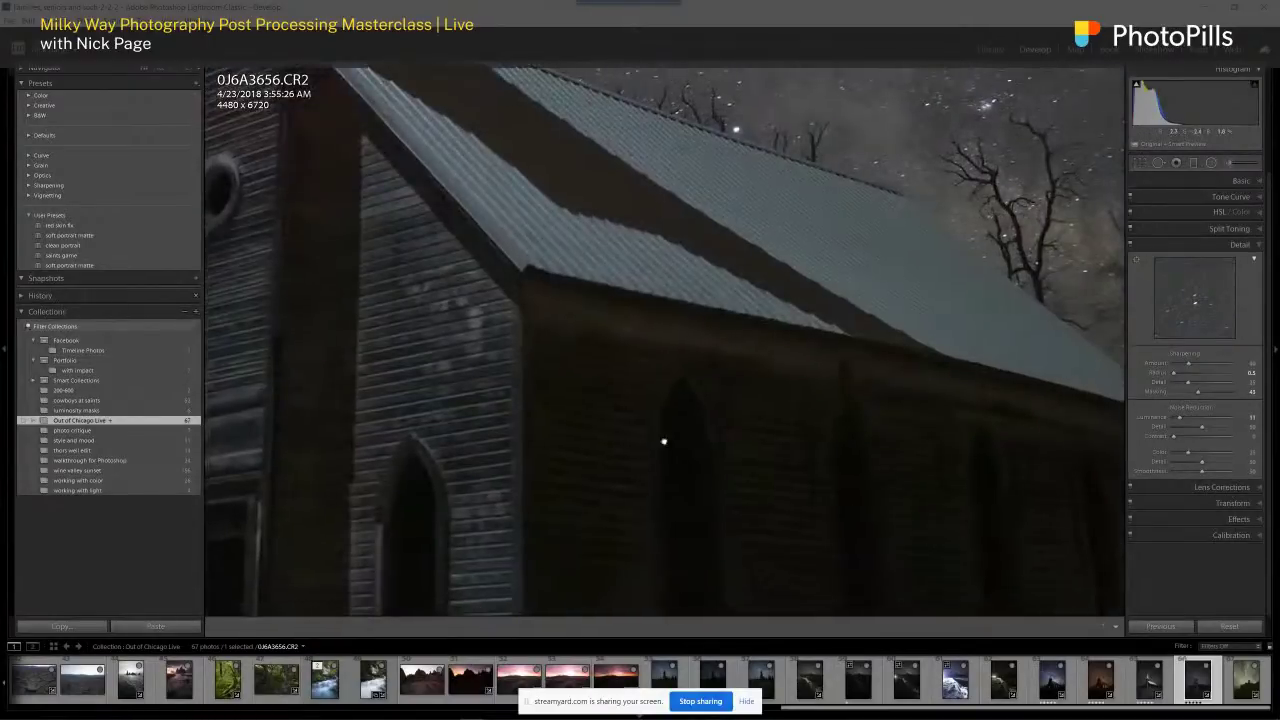
left_click_drag(663, 441, 834, 411)
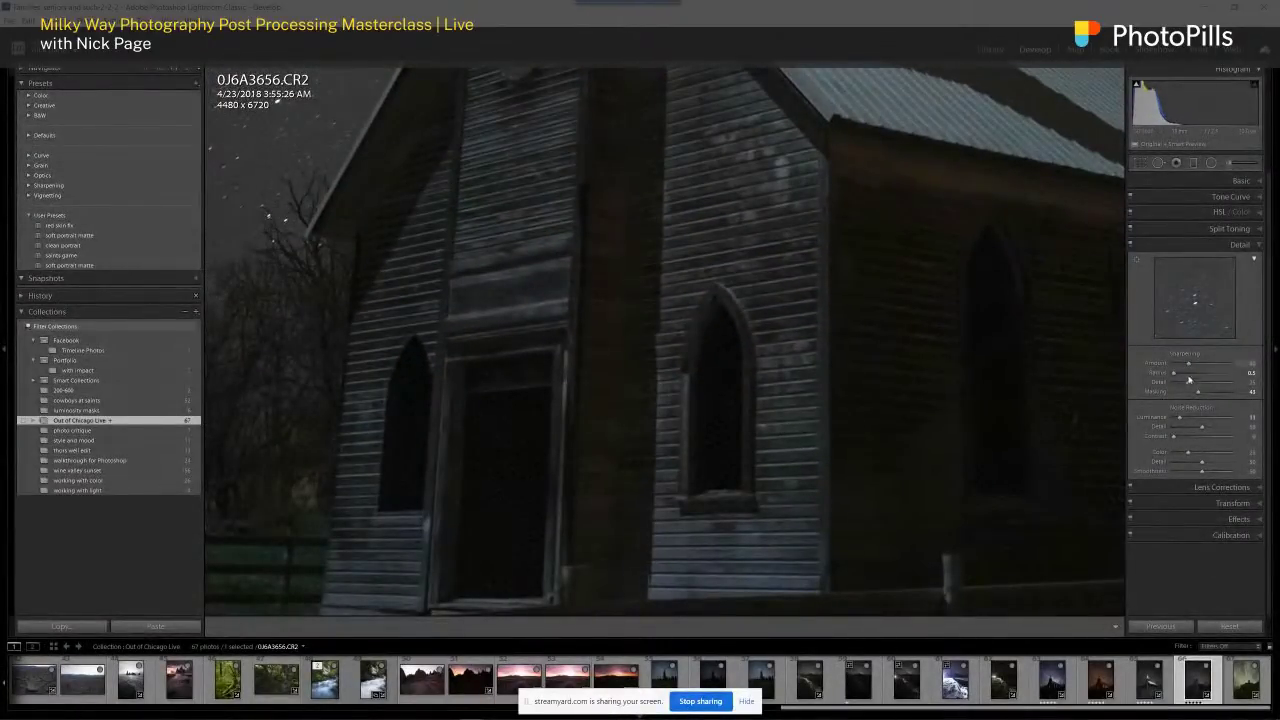
left_click(911, 414)
left_click(845, 430)
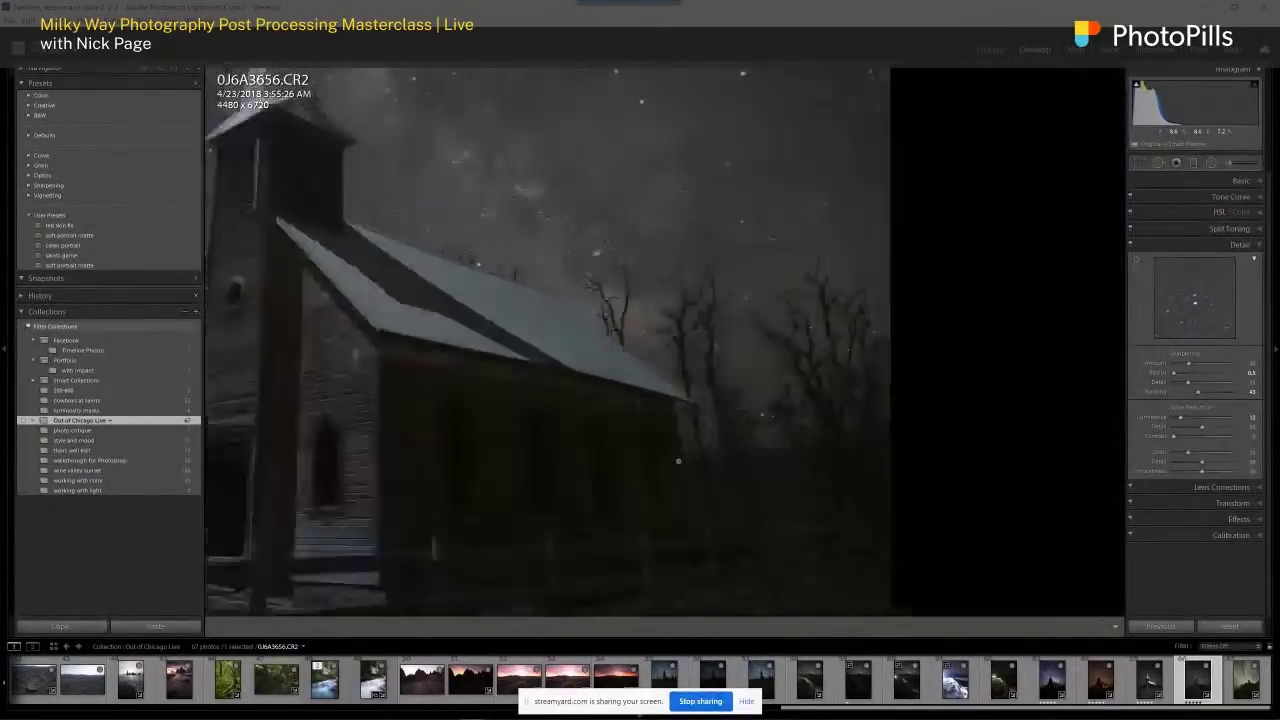
left_click(678, 461)
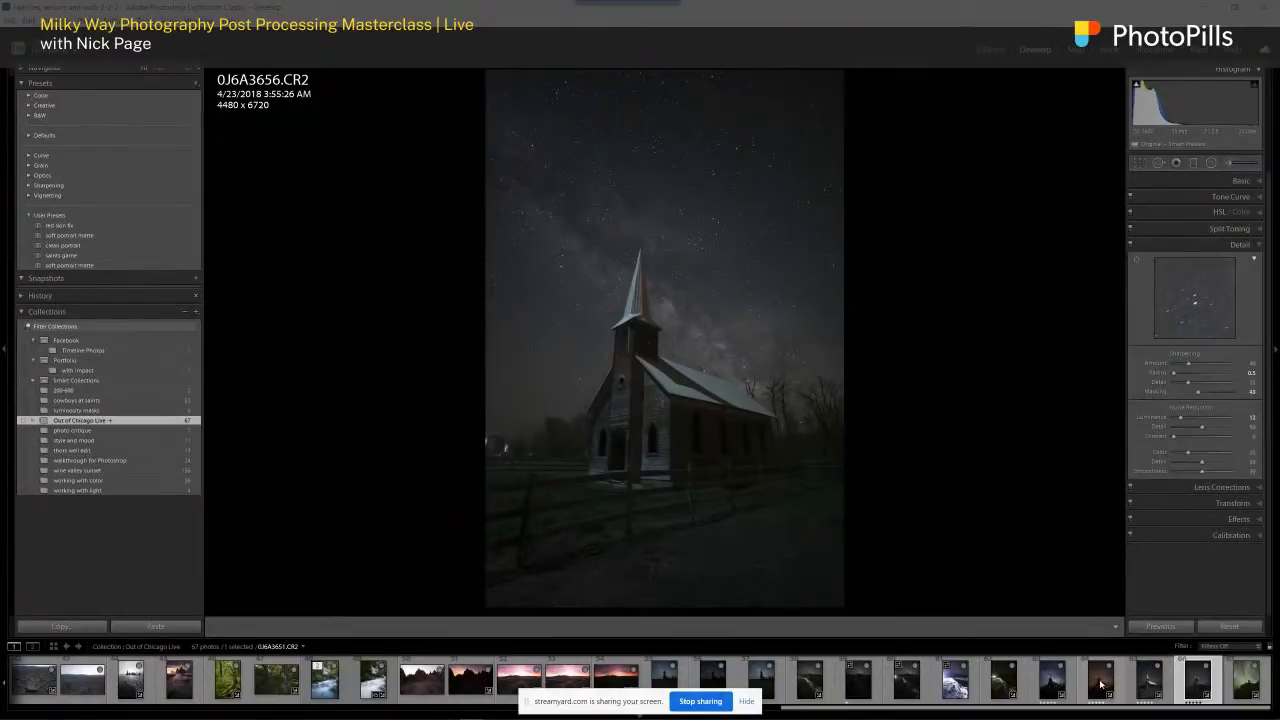
- Select frames 0J6A3652, 0J6A3651 and 0J6A3656 and open them together as layers in Photoshop
left_click(1100, 684, "ctrl")
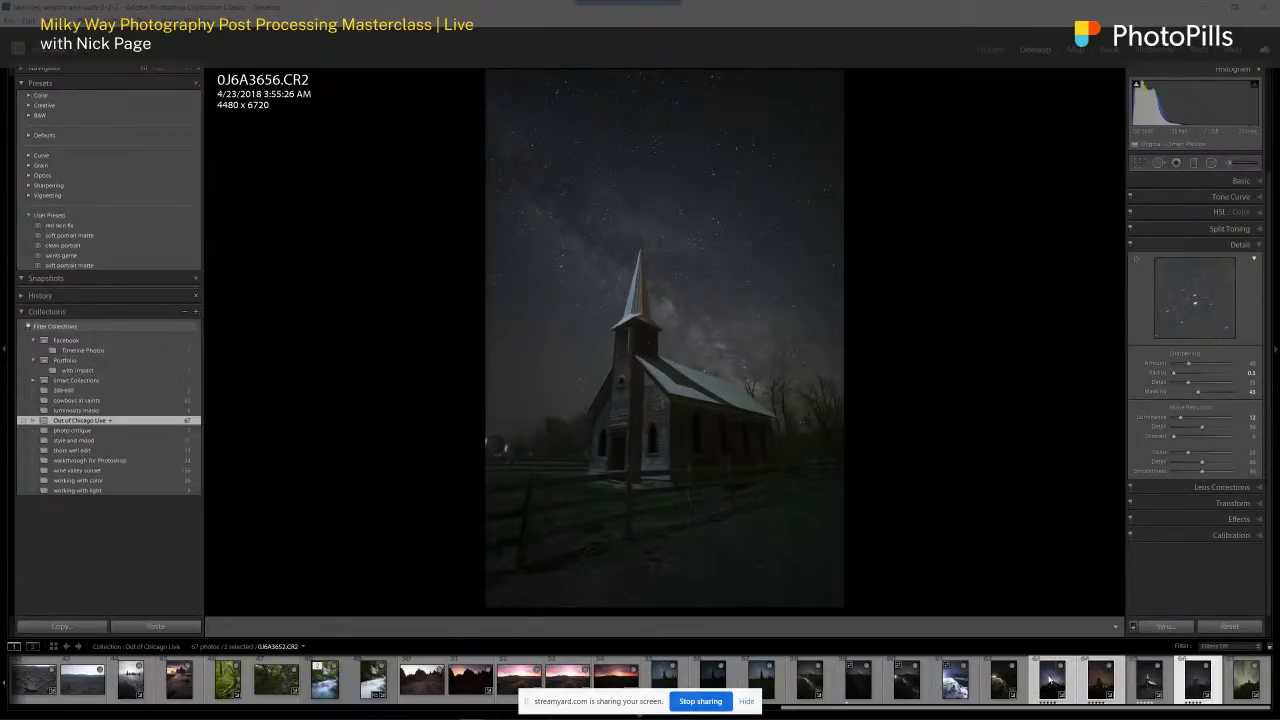
right_click(1050, 679)
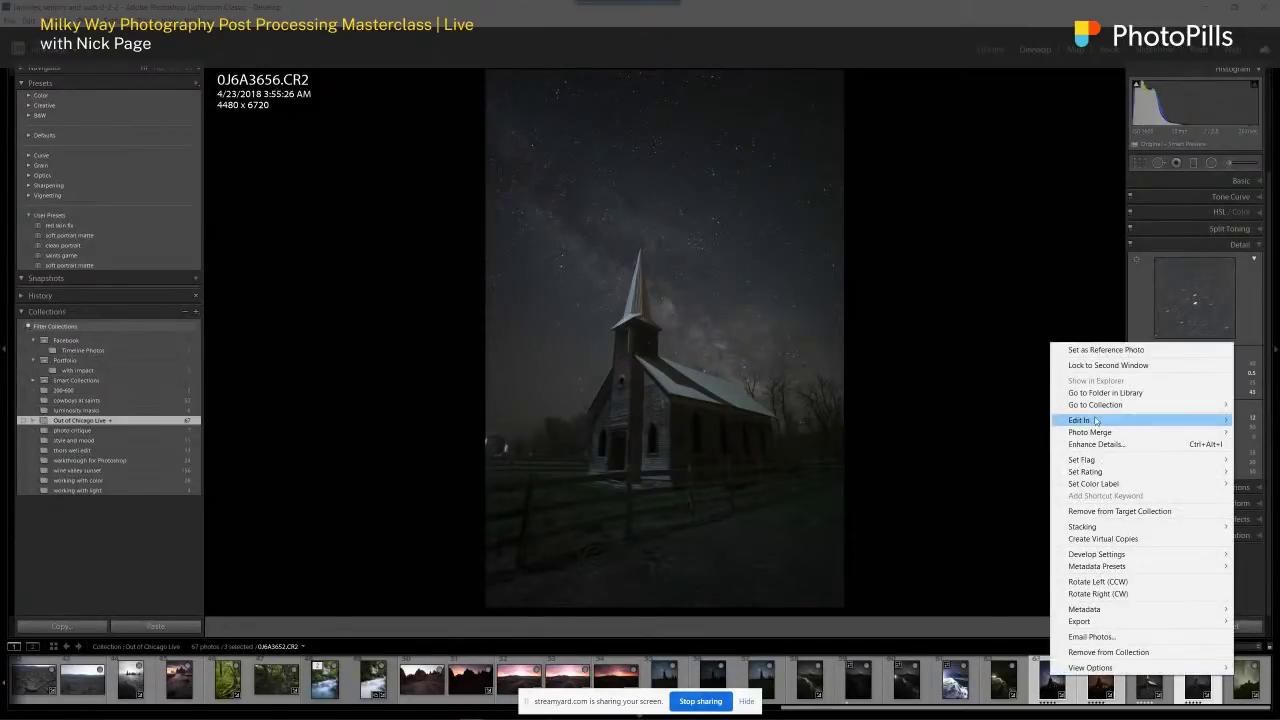
mouse_move(1094, 423)
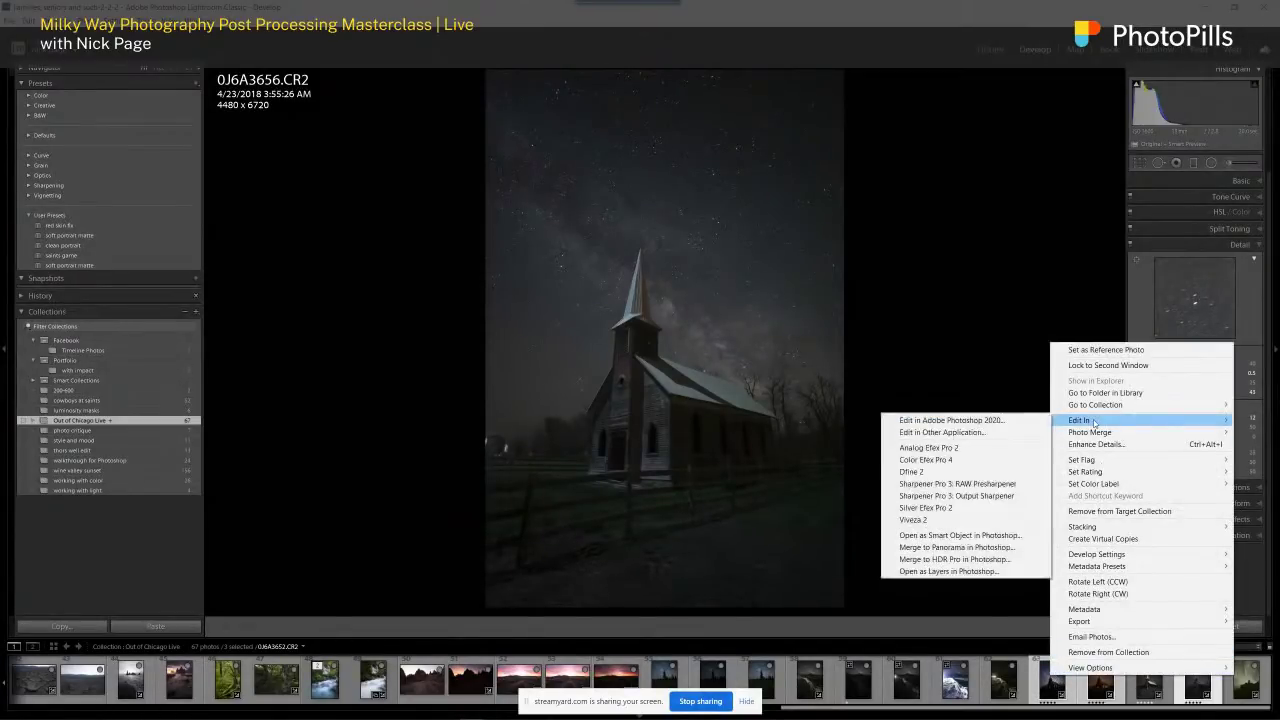
left_click(973, 571)
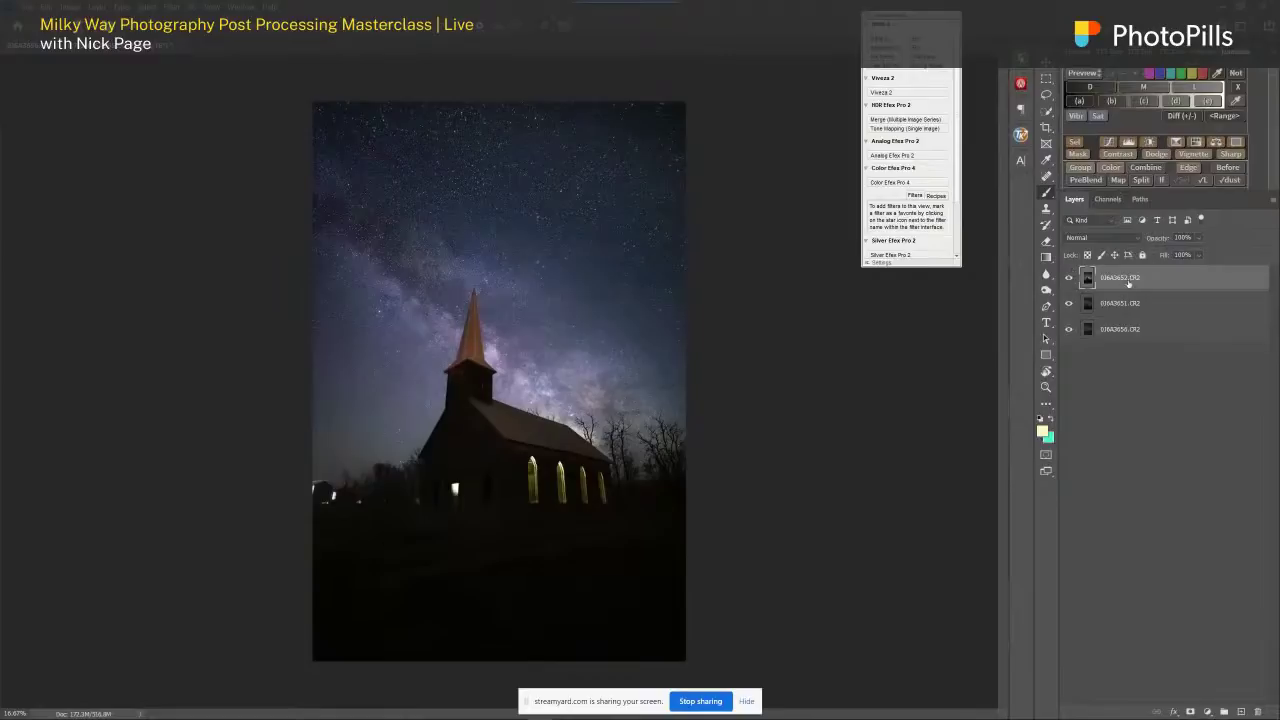
- Hide window layer 0J6A3651 and place sky layer 0J6A3652 beneath it, directly above visible foreground layer 0J6A3656
left_click(1070, 279)
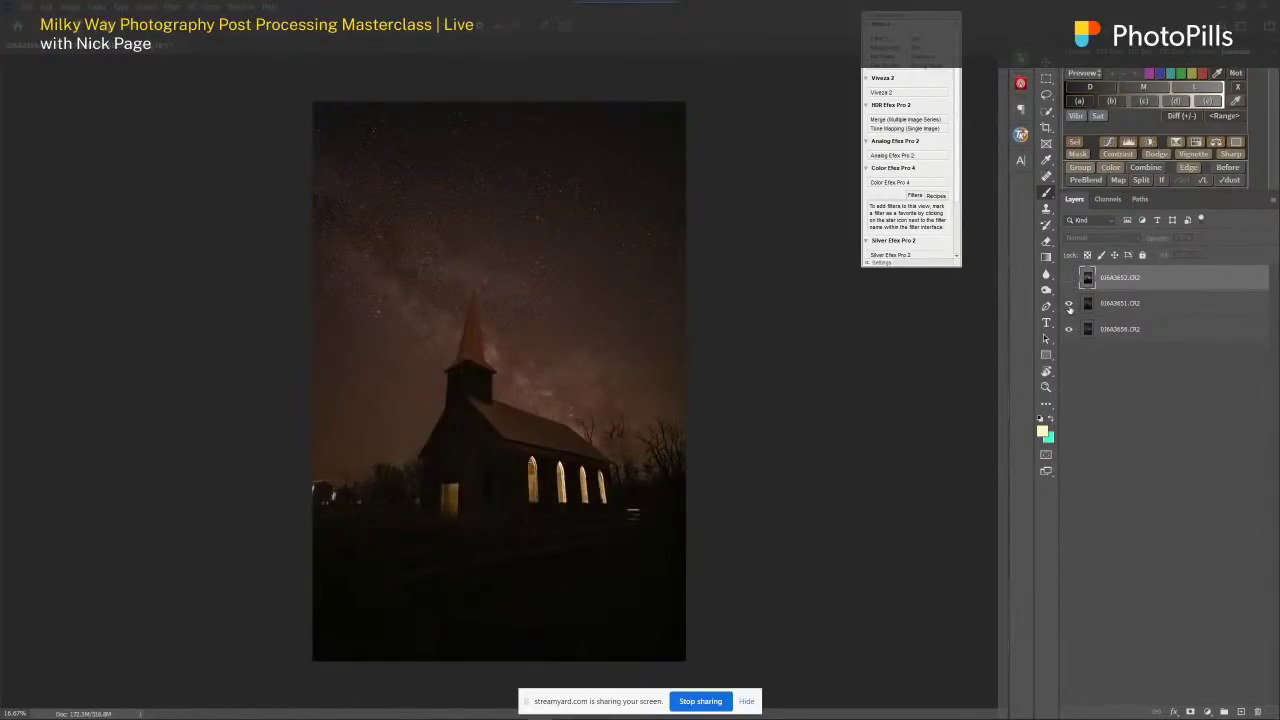
left_click(1068, 304)
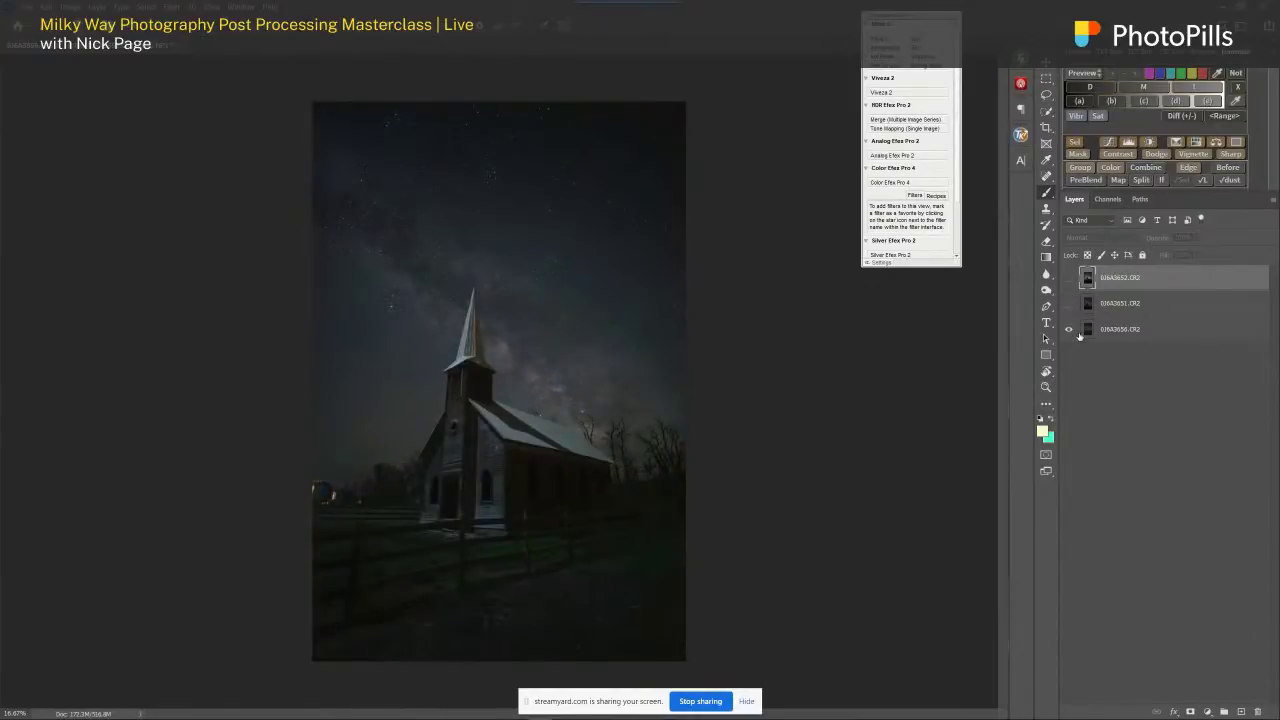
mouse_move(1094, 292)
left_mouse_down()
mouse_move(1090, 281)
mouse_move(1092, 310)
left_mouse_up()
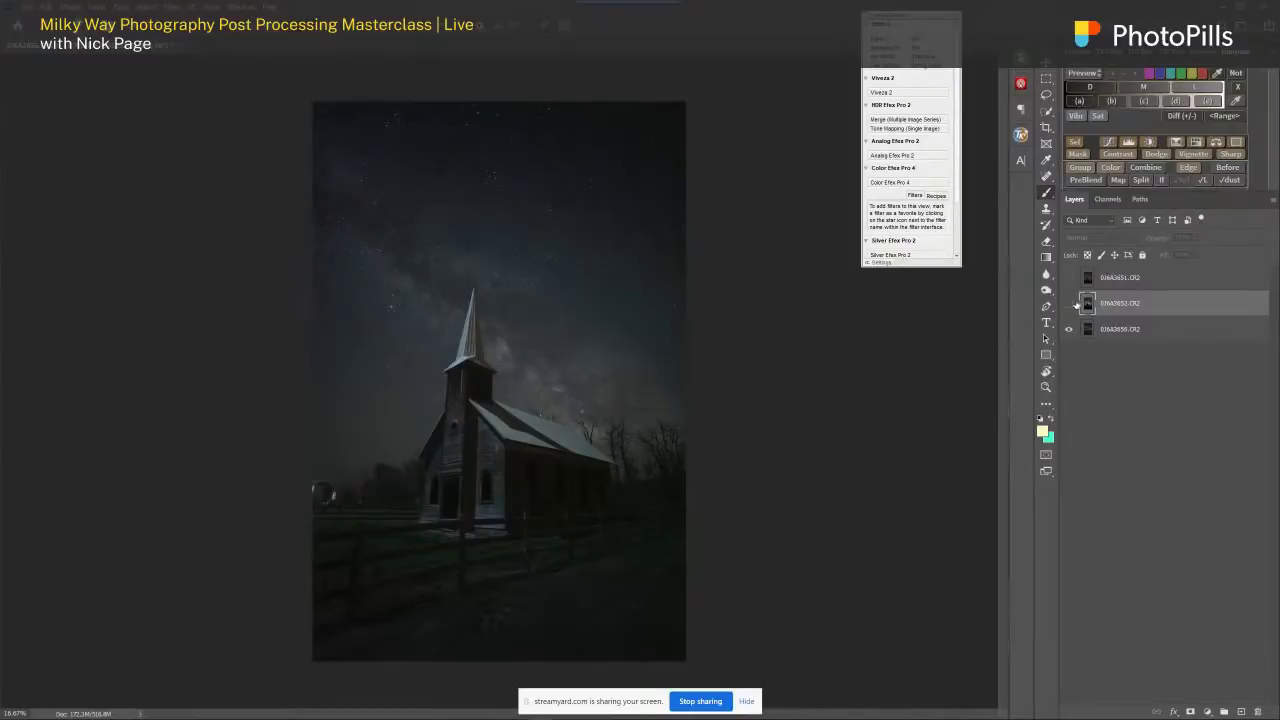
left_click(1072, 303)
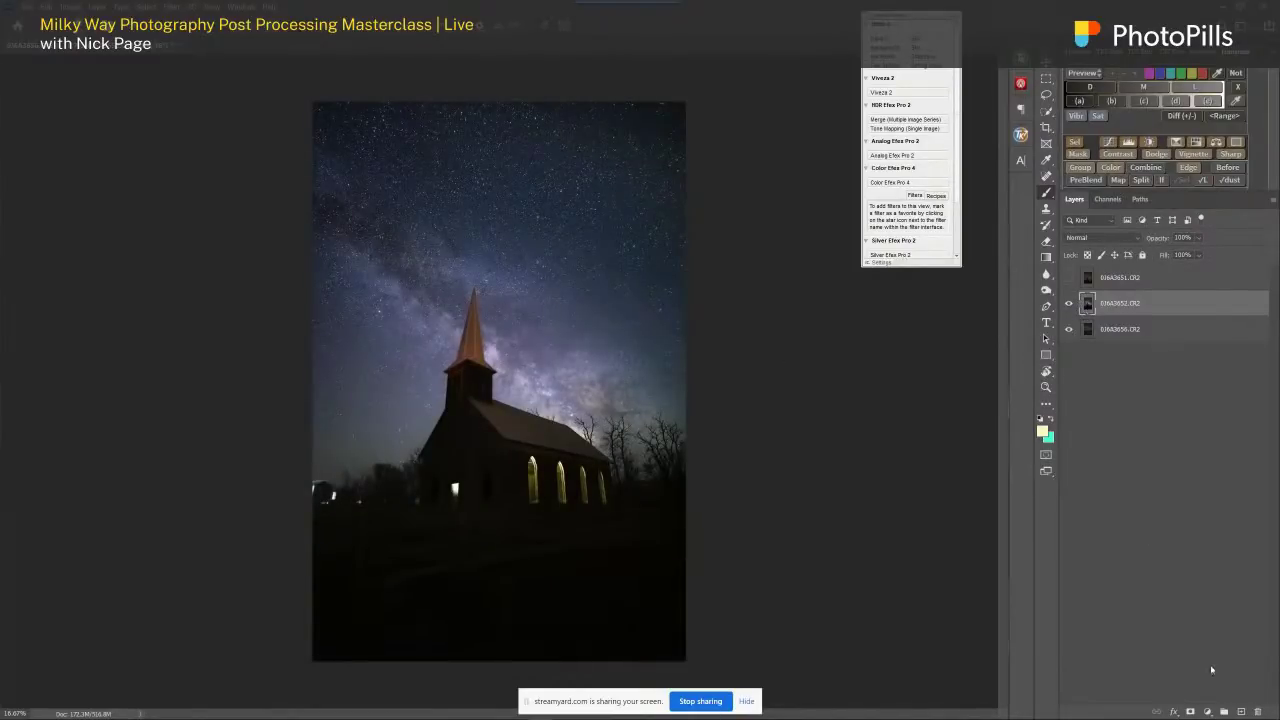
- Add a black mask to sky layer 0J6A3652 and paint white over the sky around the steeple, varying the brush size
left_click(1191, 712, "alt")
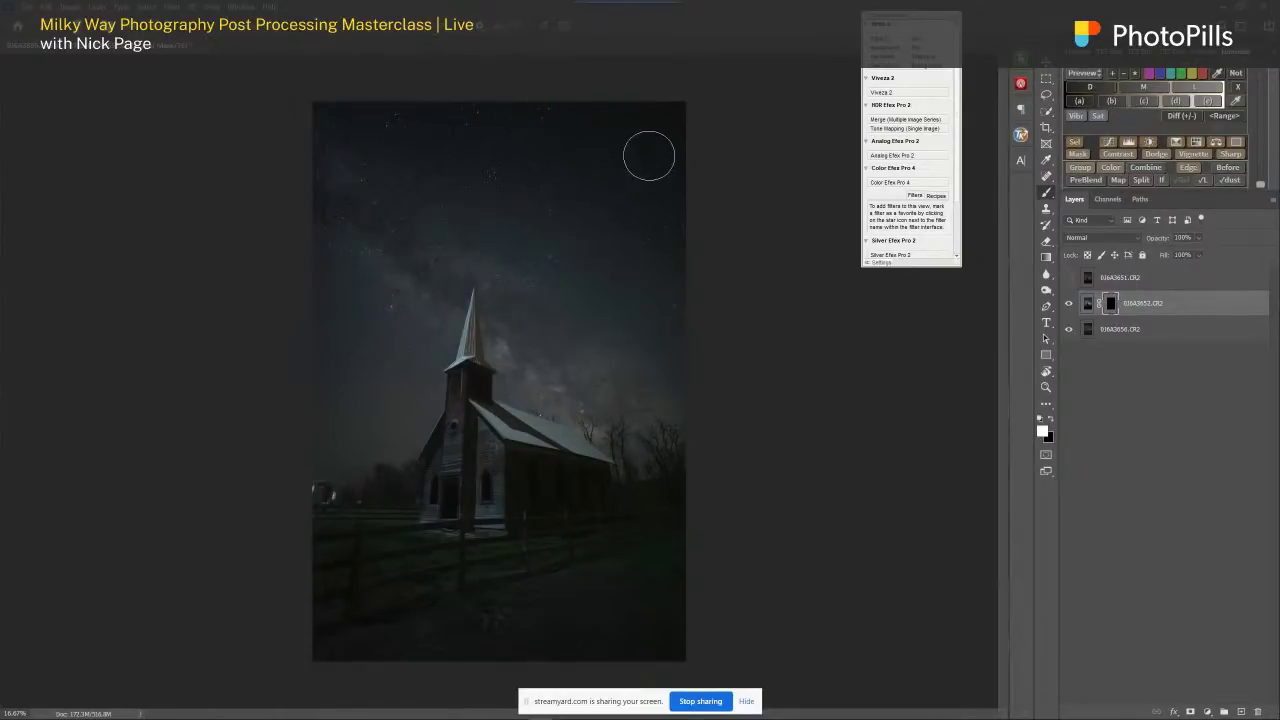
key("bracketright")
key("bracketright")
key("bracketright")
mouse_move(631, 136)
left_mouse_down()
mouse_move(299, 126)
mouse_move(489, 142)
mouse_move(727, 240)
mouse_move(341, 161)
mouse_move(513, 173)
mouse_move(726, 283)
mouse_move(668, 311)
mouse_move(584, 316)
mouse_move(516, 188)
mouse_move(354, 225)
mouse_move(366, 268)
mouse_move(312, 231)
mouse_move(316, 320)
mouse_move(390, 316)
mouse_move(341, 383)
mouse_move(271, 359)
mouse_move(368, 345)
mouse_move(394, 276)
mouse_move(355, 404)
mouse_move(315, 418)
mouse_move(408, 250)
mouse_move(349, 393)
mouse_move(367, 416)
mouse_move(407, 386)
mouse_move(412, 326)
mouse_move(461, 199)
mouse_move(593, 261)
mouse_move(536, 276)
mouse_move(532, 339)
mouse_move(590, 345)
mouse_move(624, 312)
mouse_move(695, 331)
mouse_move(693, 355)
mouse_move(628, 365)
mouse_move(572, 344)
mouse_move(694, 357)
mouse_move(720, 343)
mouse_move(653, 374)
mouse_move(561, 369)
mouse_move(560, 274)
left_mouse_up()
key("bracketleft")
key("bracketleft")
mouse_move(523, 315)
left_mouse_down()
mouse_move(522, 268)
mouse_move(484, 195)
mouse_move(426, 250)
mouse_move(408, 308)
left_mouse_up()
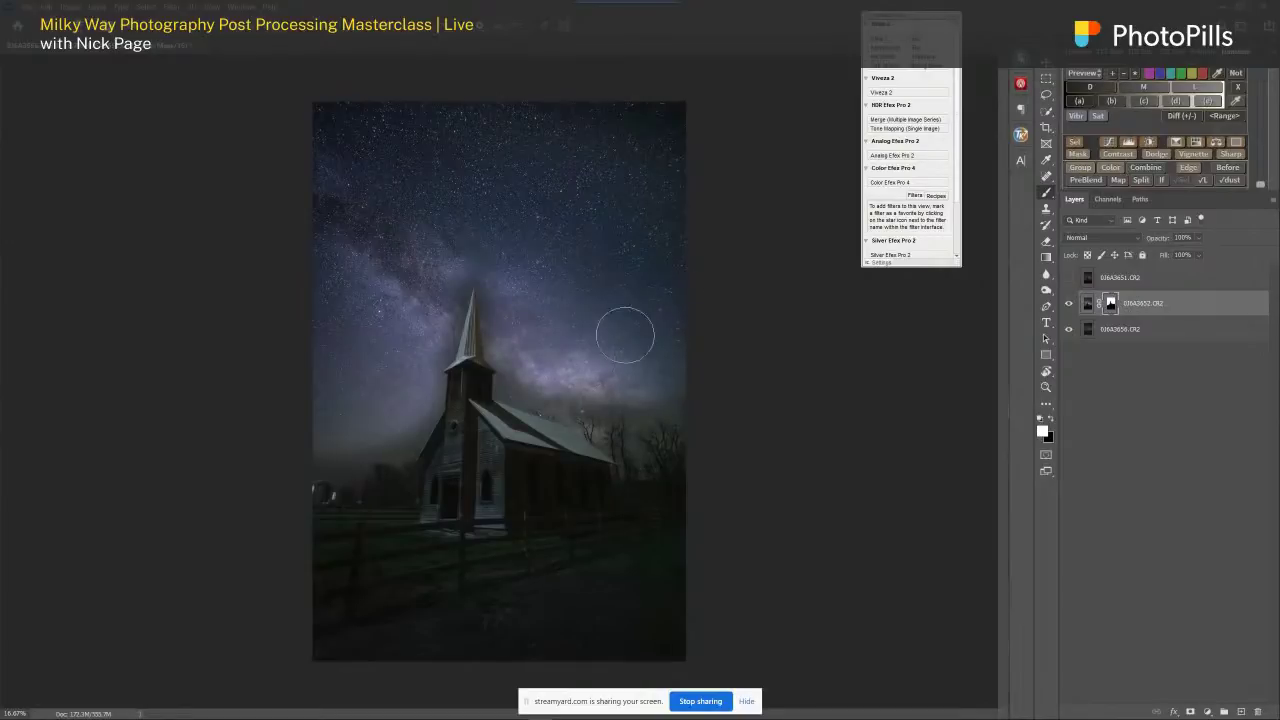
- Examine the painted mask edges around the steeple and trees, comparing the sky layer unmasked and the lit-window layer
scroll(574, 347, "up", 5)
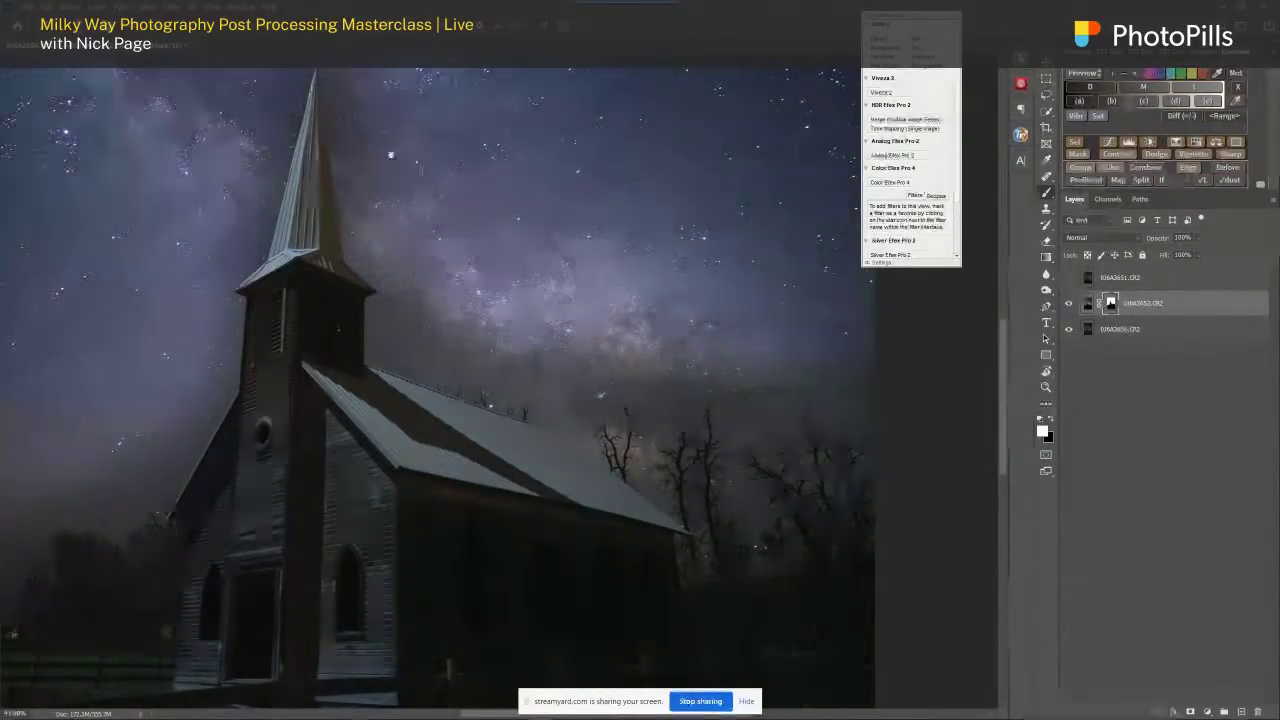
left_click_drag(410, 125, 533, 241)
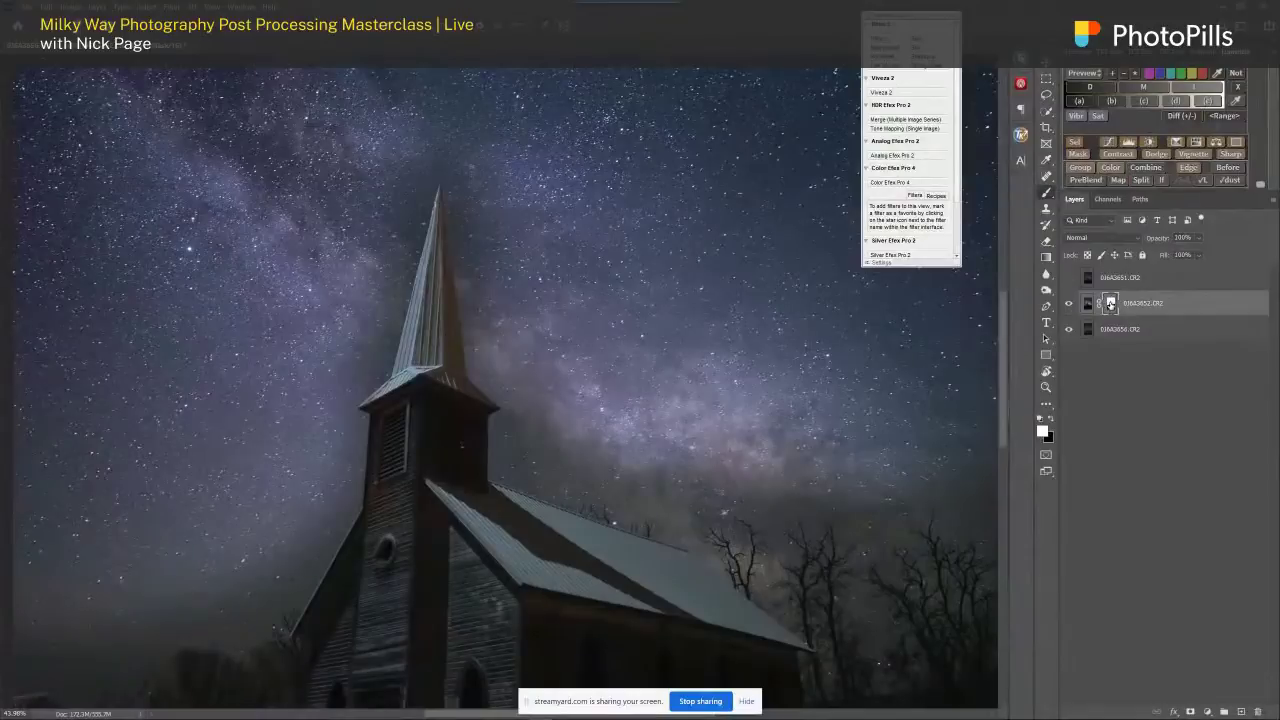
left_click(1111, 305, "shift")
left_click(1111, 305, "shift")
left_click(1111, 305, "shift")
left_click(1070, 279)
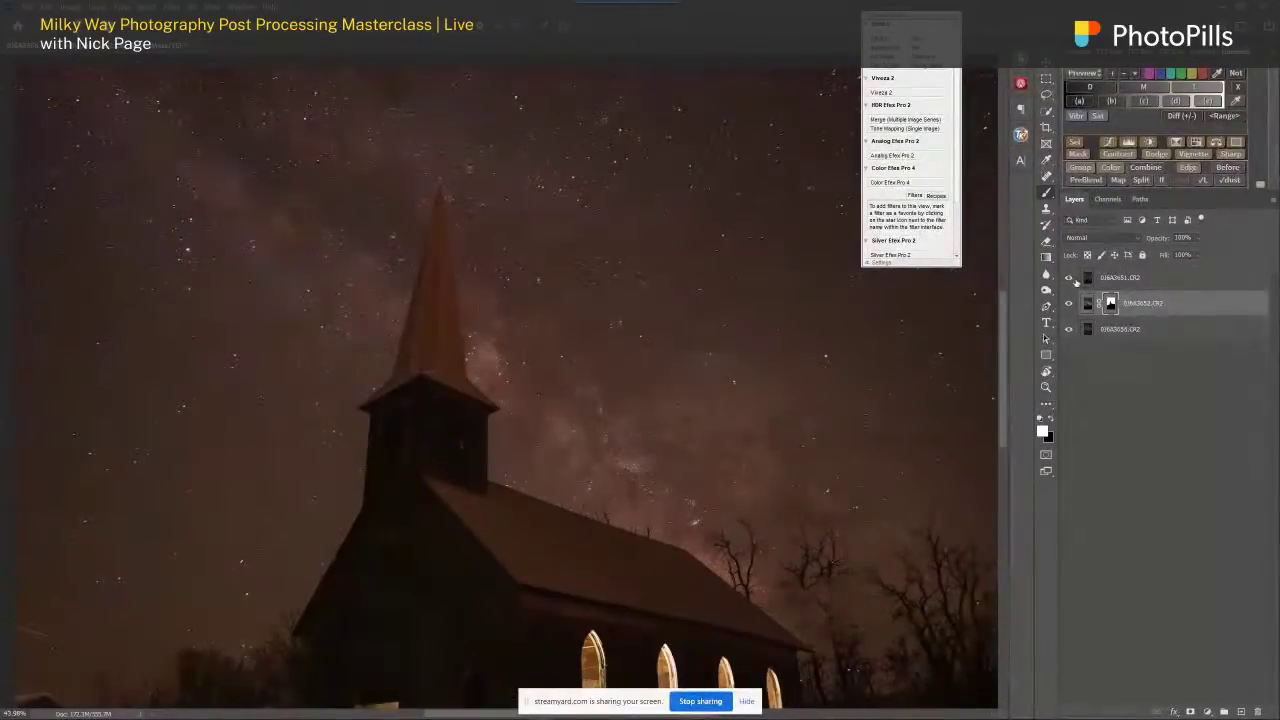
left_click(1078, 282)
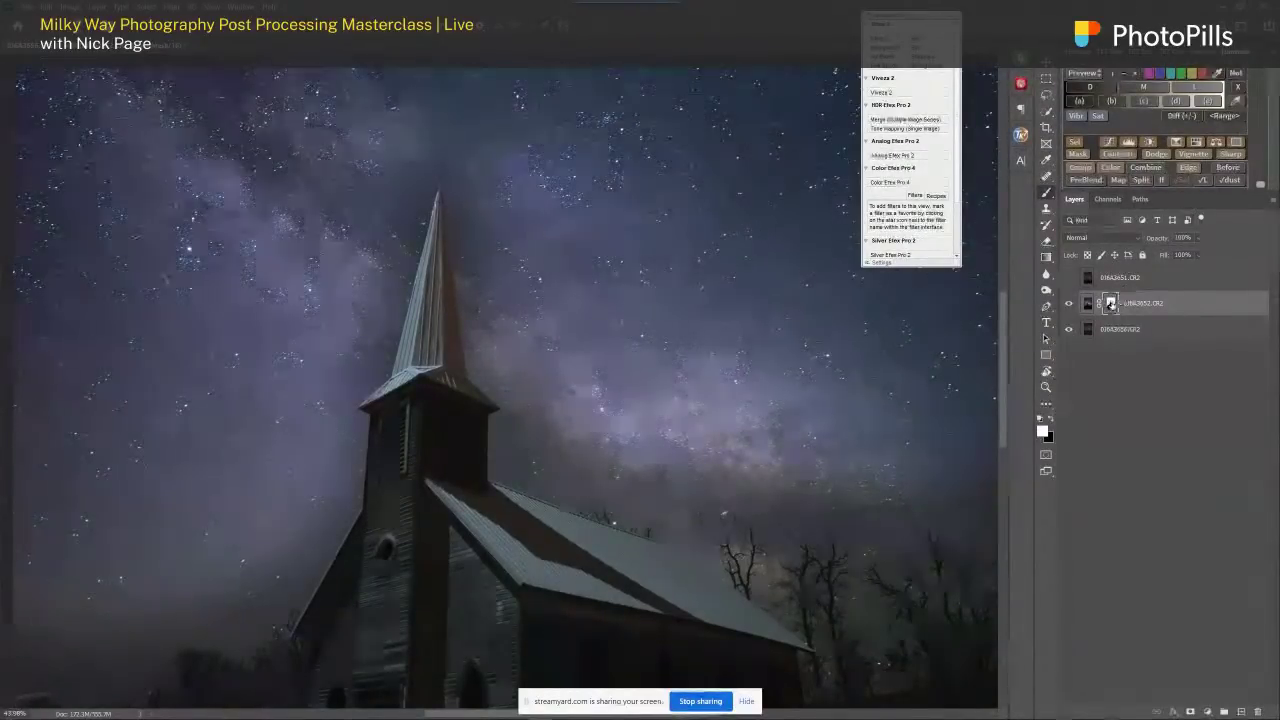
- Disable the sky layer's mask and preview the L1.5 luminosity selection in Lumenzia, clearing and reapplying the preview
left_click(1111, 304, "shift")
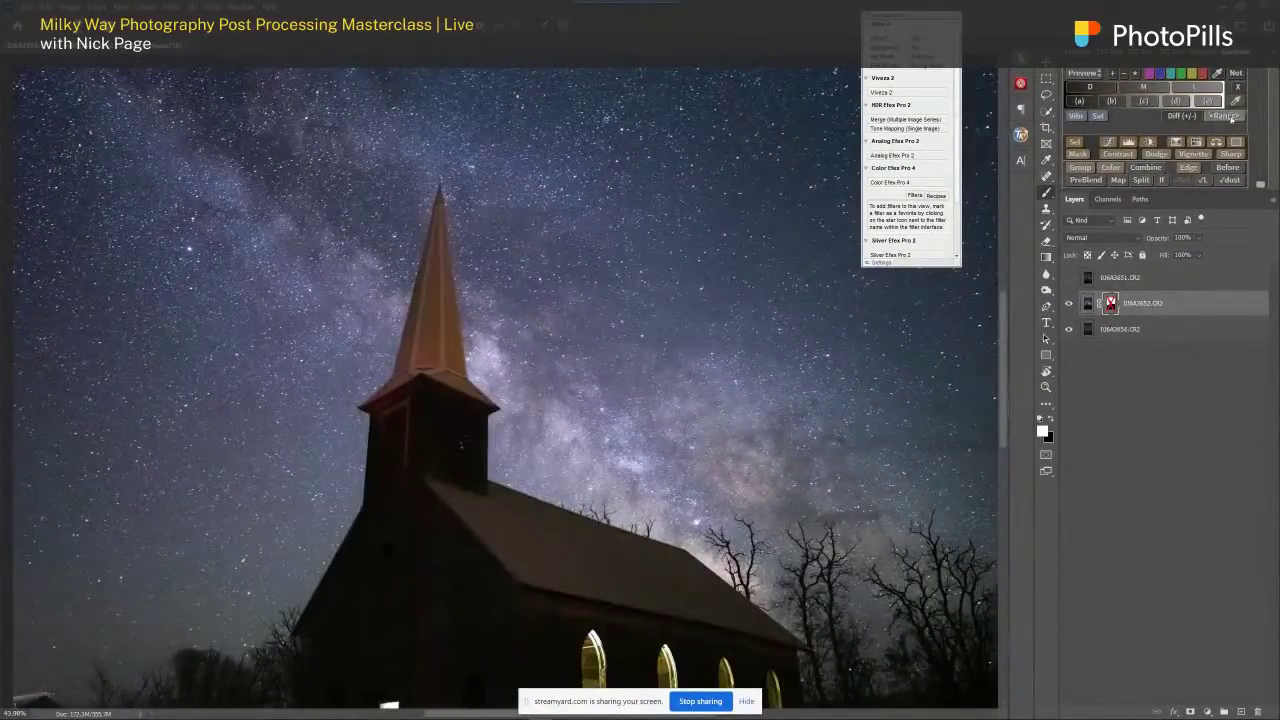
left_click(1209, 102)
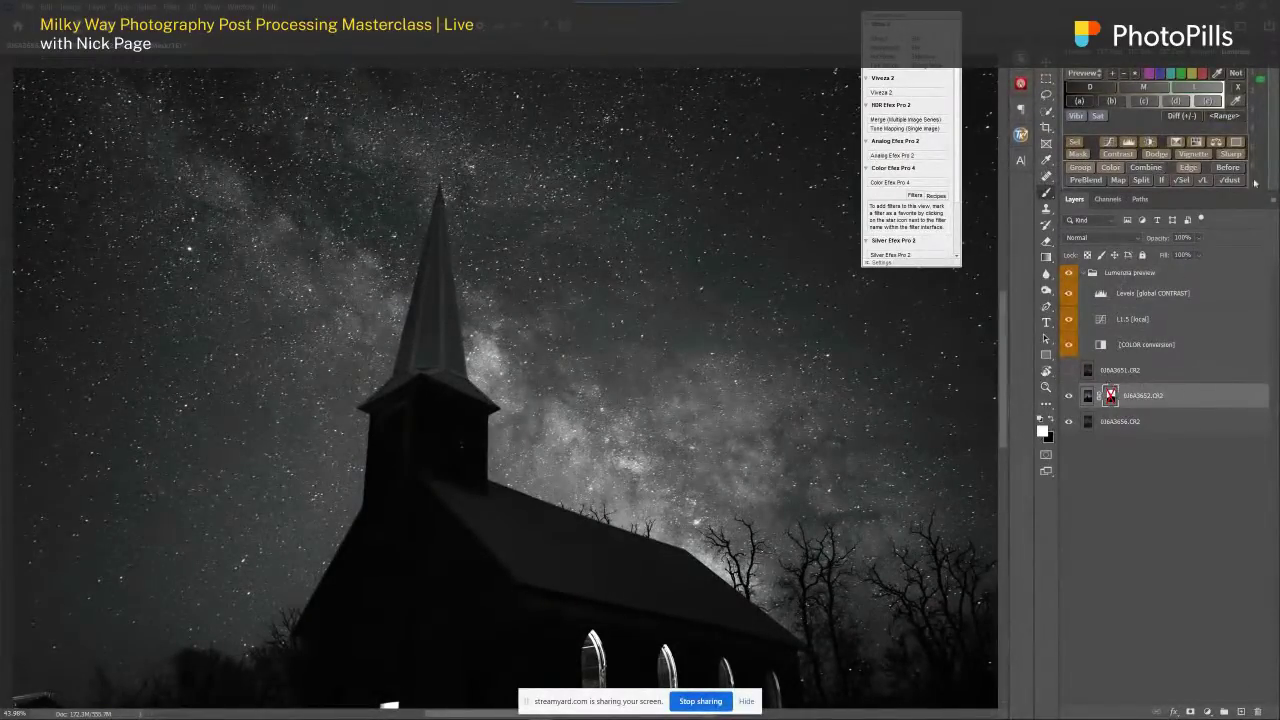
left_click(1237, 87)
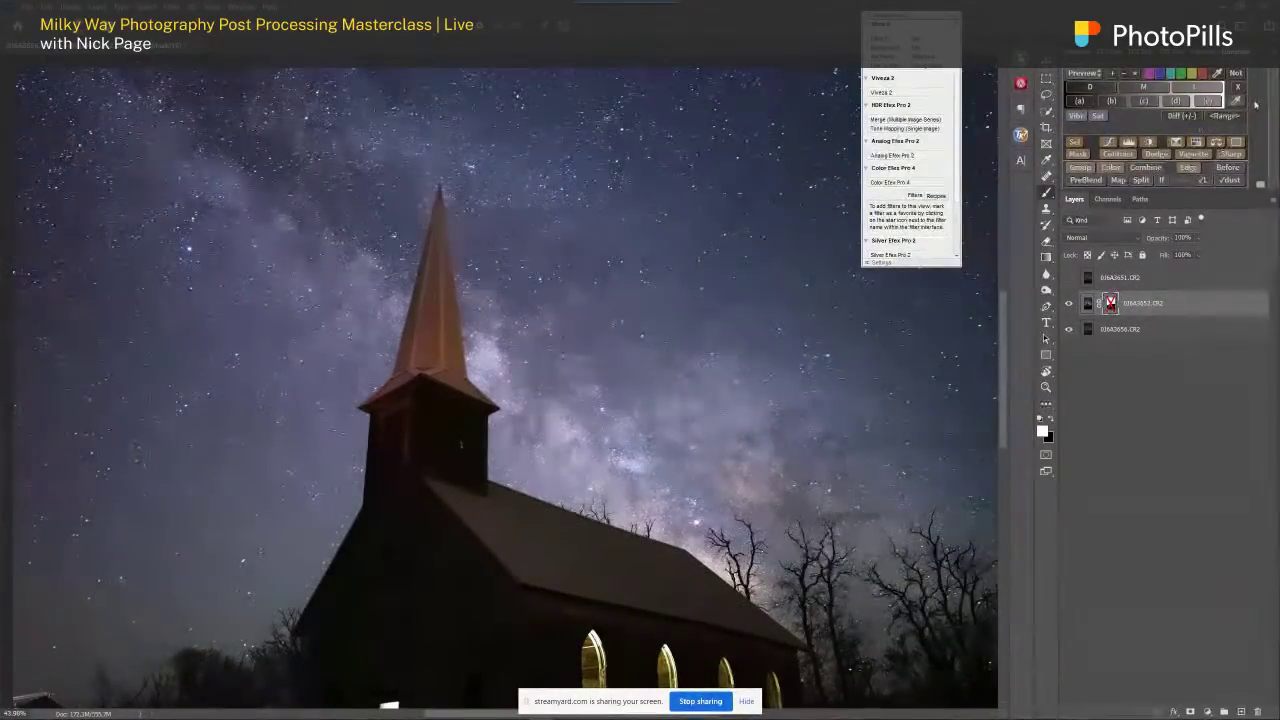
left_click(1210, 100)
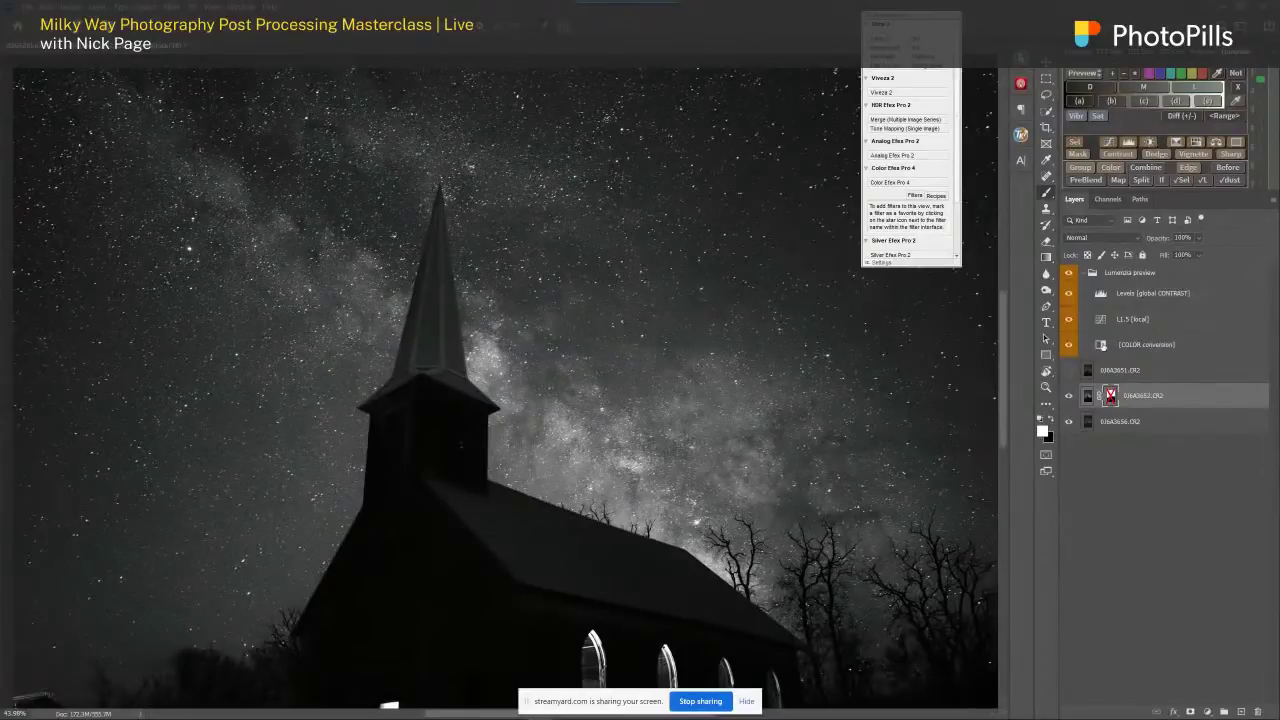
- In the preview's Black & White conversion, set Blues and Magentas to 200, Yellows to -200 and Reds to -167
double_click(1103, 346)
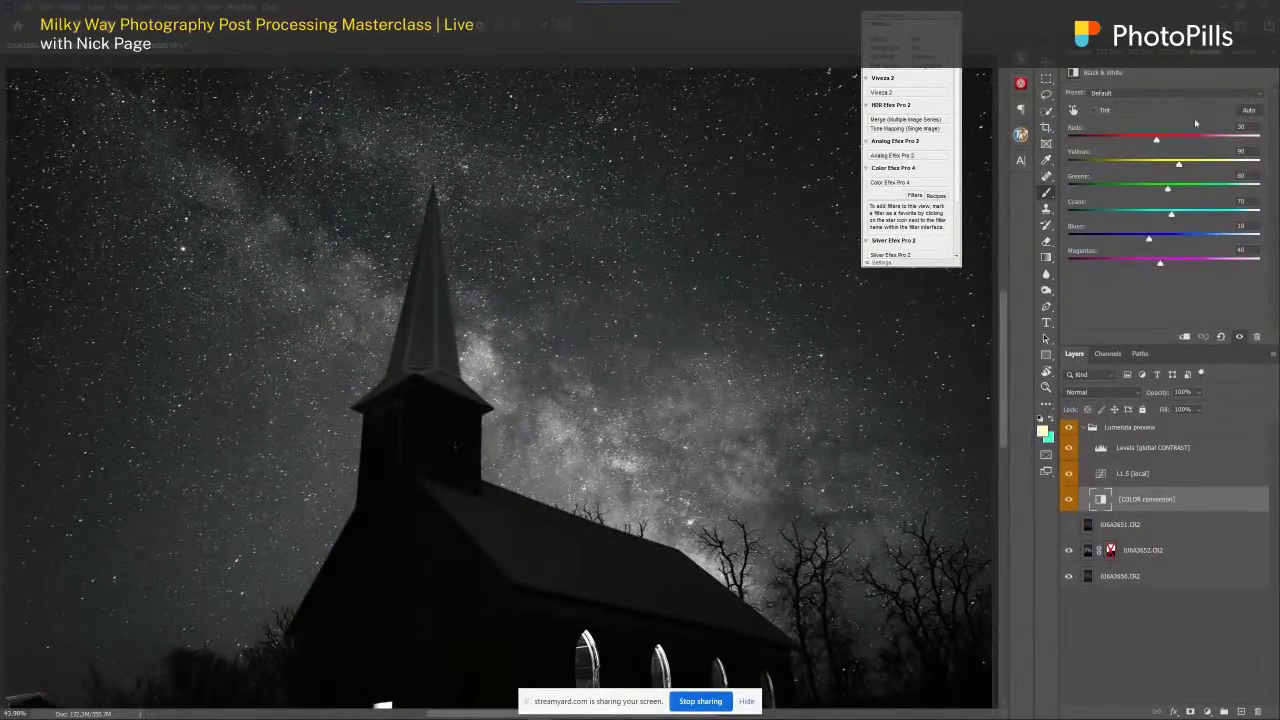
left_click_drag(1150, 239, 1253, 239)
left_click_drag(1160, 262, 1255, 259)
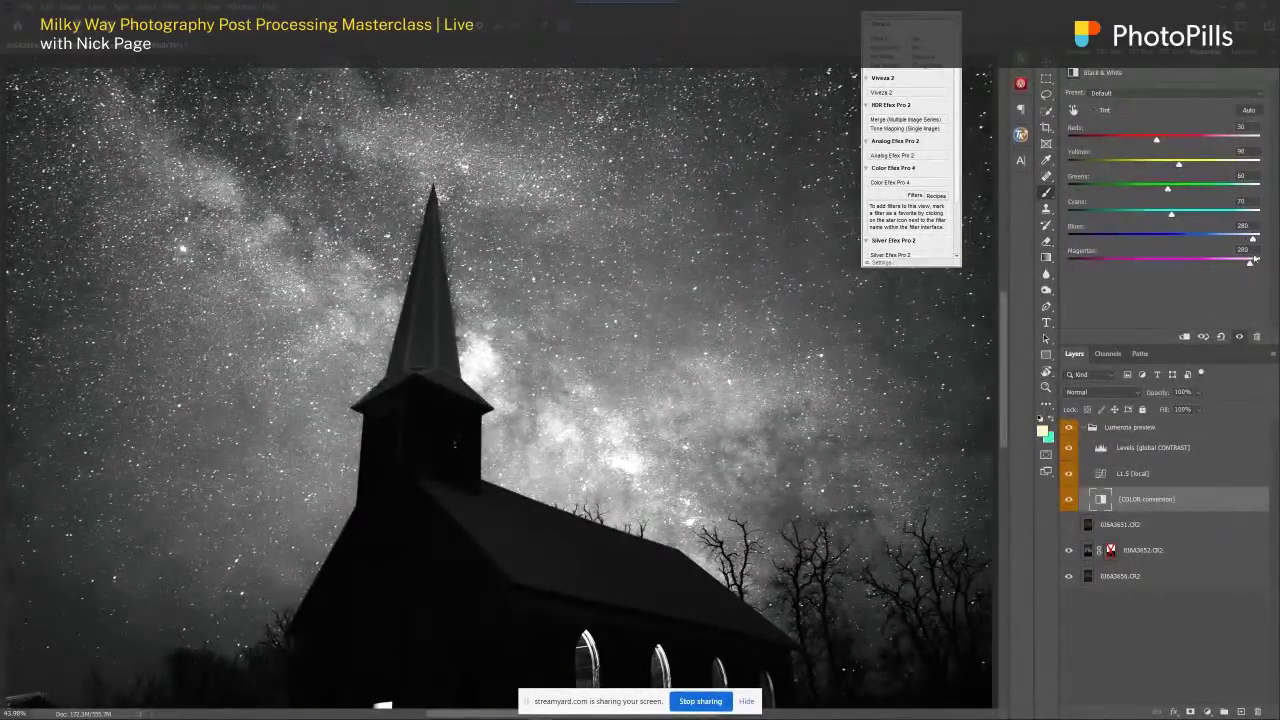
left_click_drag(1178, 163, 1076, 164)
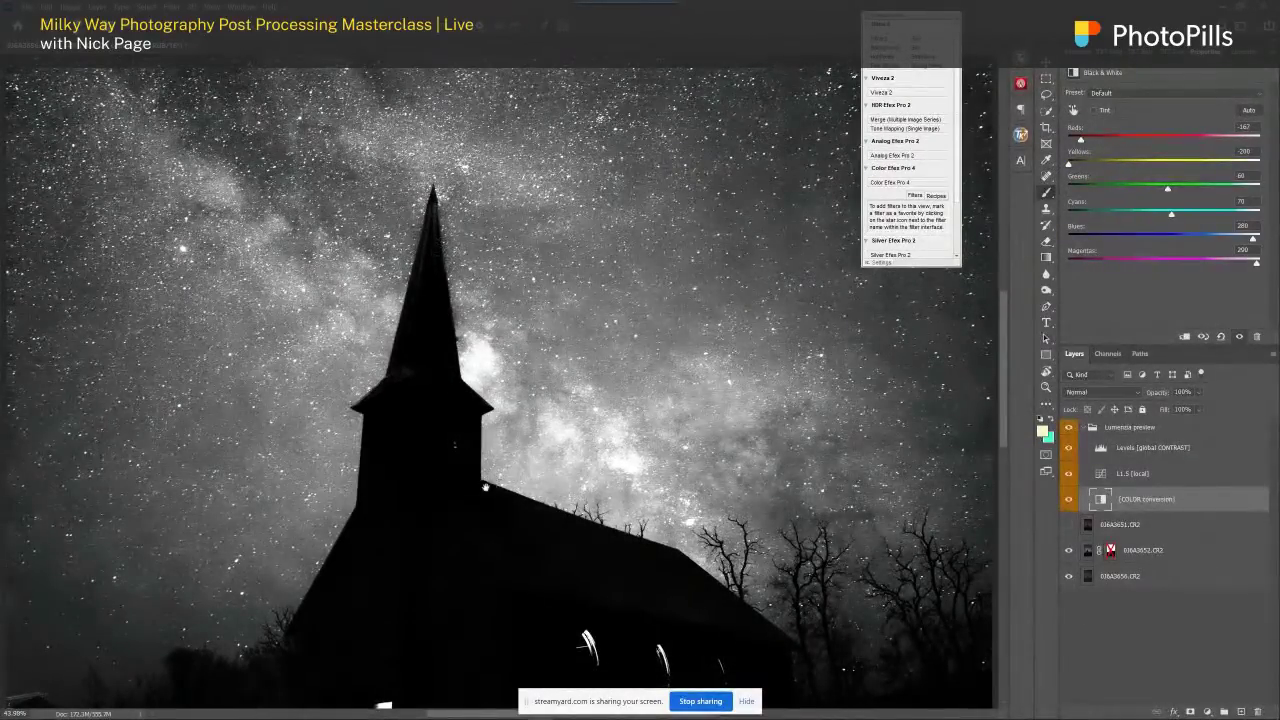
scroll(484, 487, "down", 3)
scroll(484, 487, "left", 4)
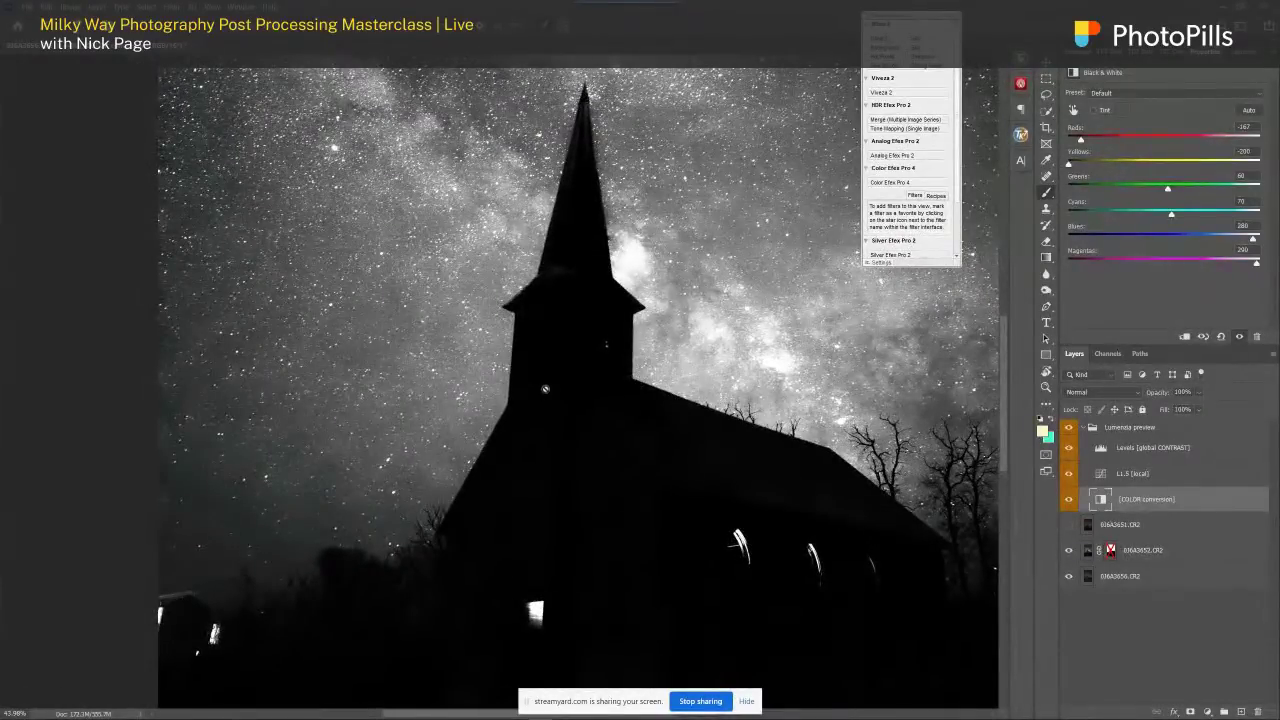
- Lower the white input level of the preview's Levels global contrast layer to 91, checking sky separation around the church and trees
left_click(1101, 449)
left_click_drag(1250, 185, 1172, 184)
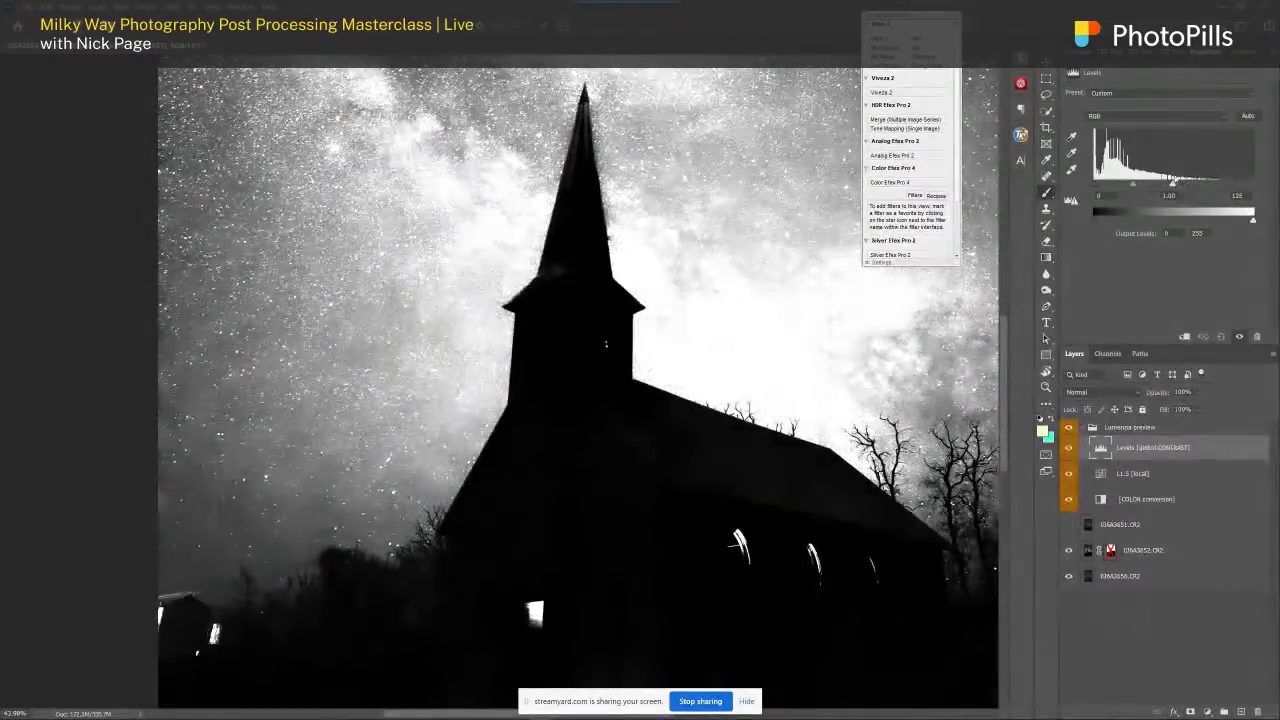
left_click_drag(798, 381, 509, 336)
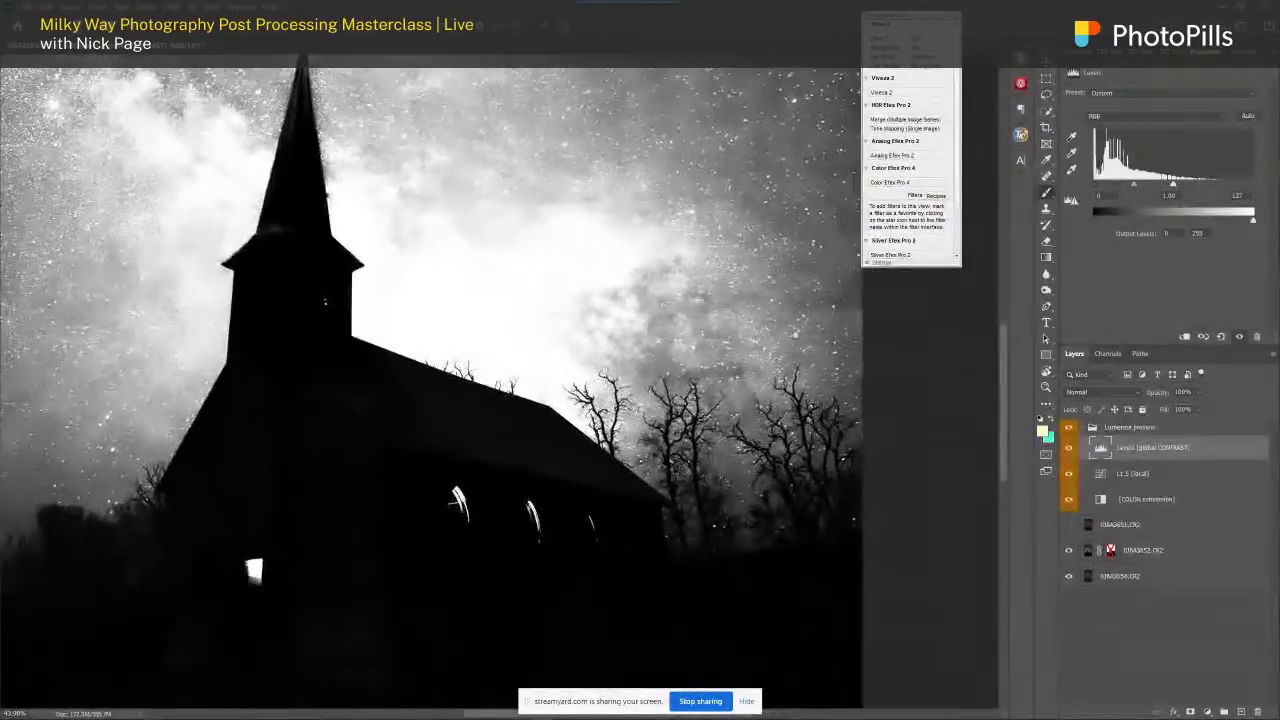
left_click_drag(476, 390, 723, 416)
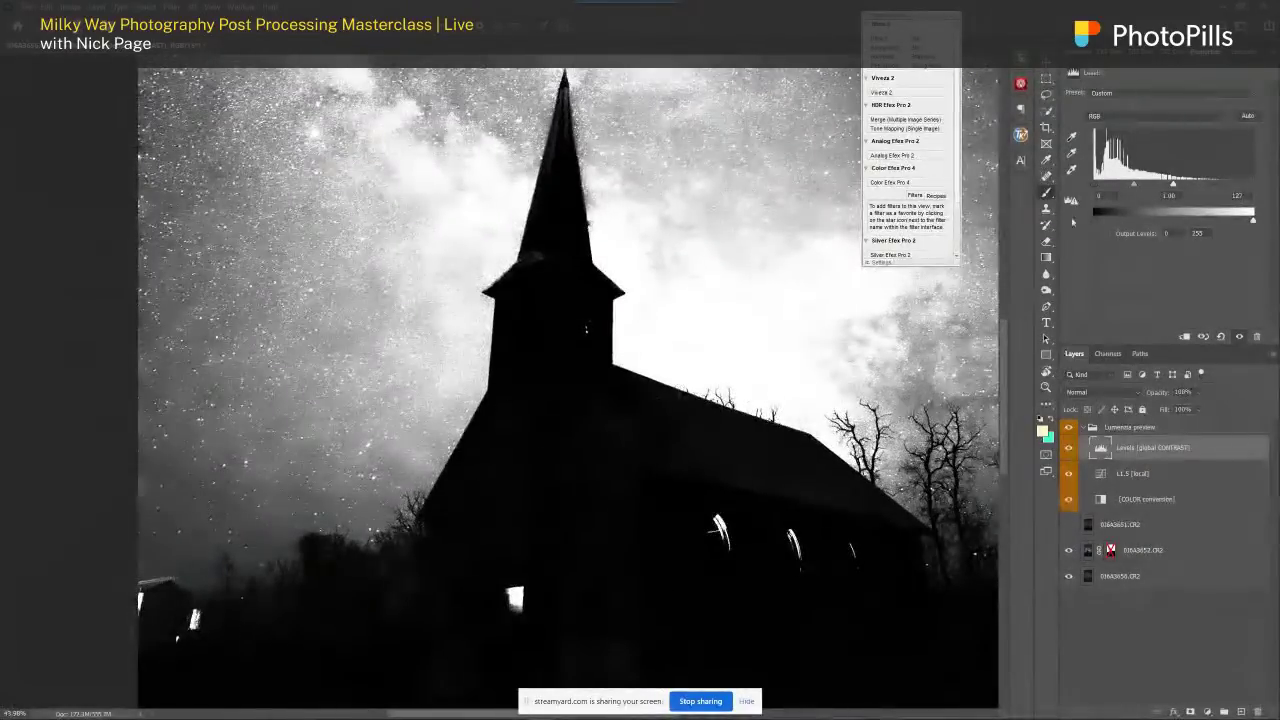
left_click_drag(1168, 186, 1147, 185)
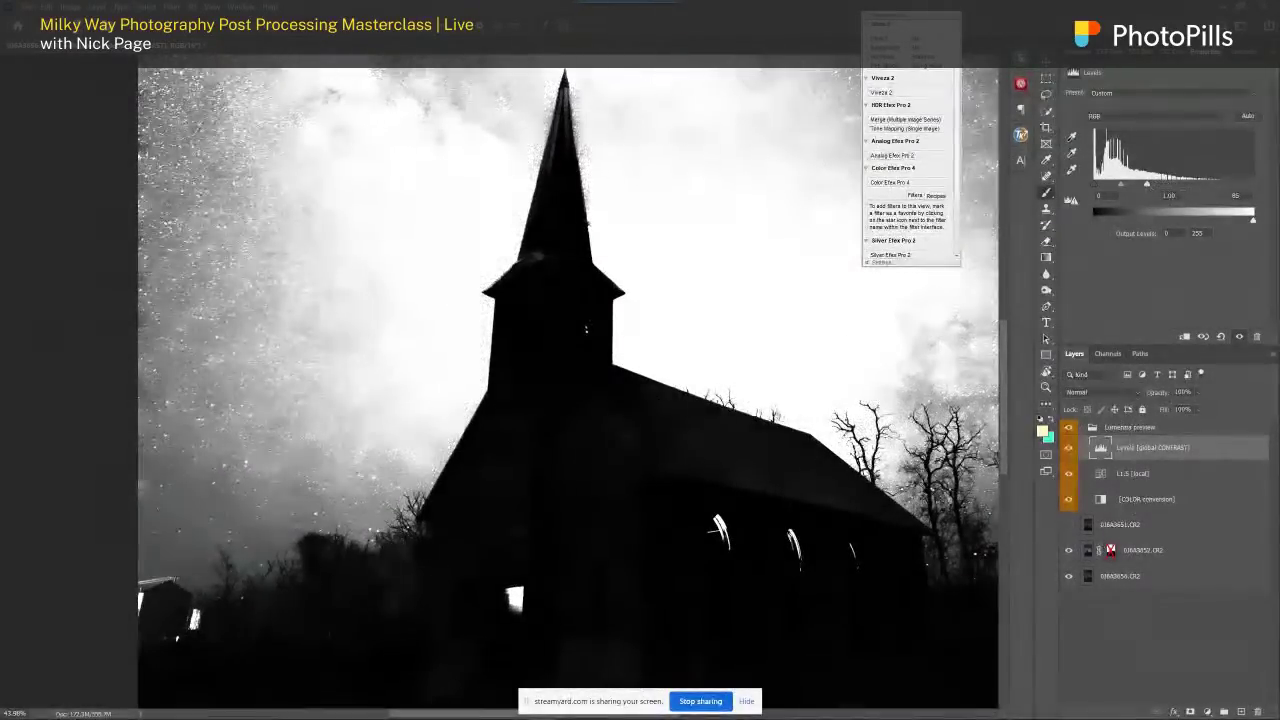
left_click_drag(600, 400, 270, 360)
left_click_drag(342, 184, 695, 304)
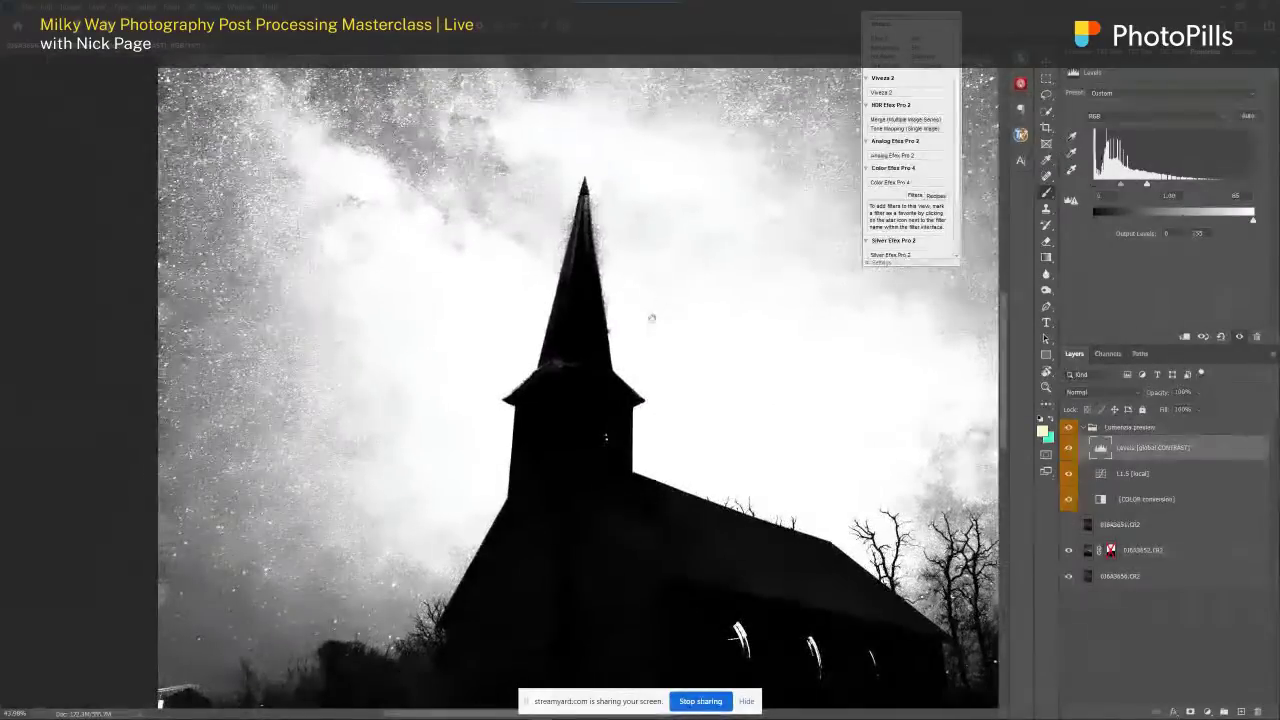
left_click_drag(1148, 187, 1151, 186)
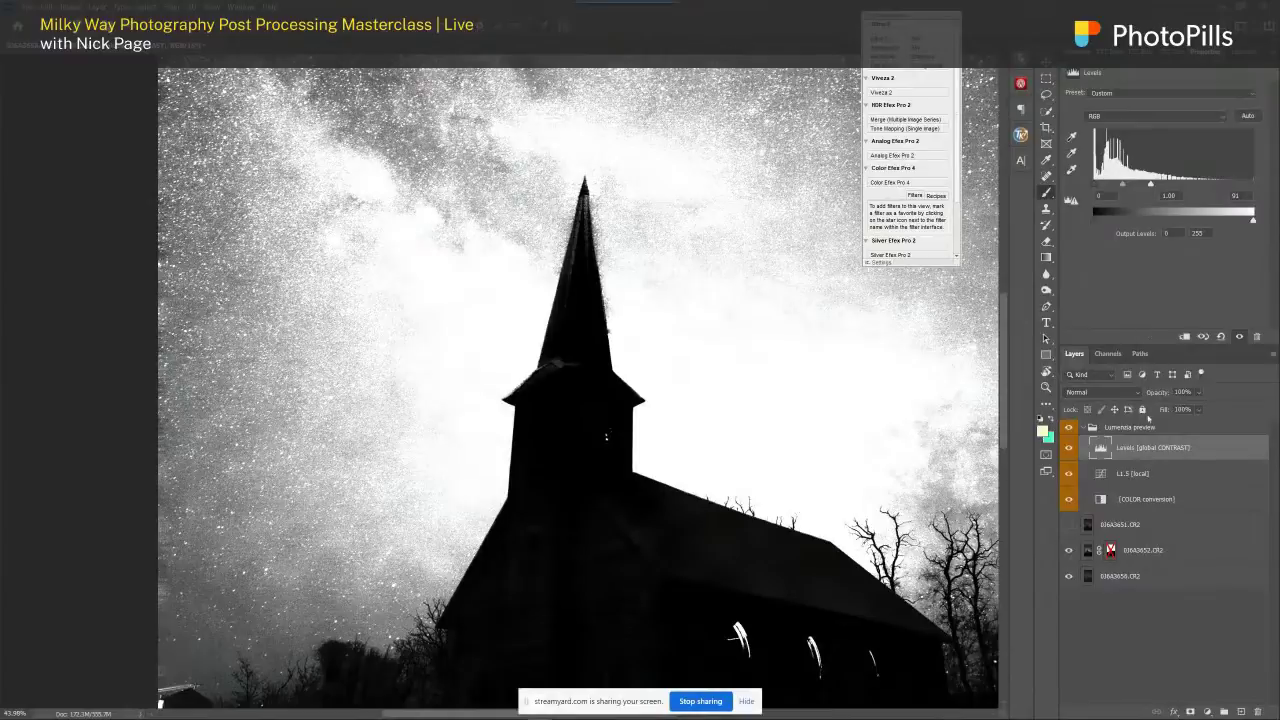
- Load the adjusted Lumenzia preview as a selection and re-enable the mask on sky layer 0J6A3652
left_click(1242, 51)
left_click(1076, 146)
left_click(1076, 146)
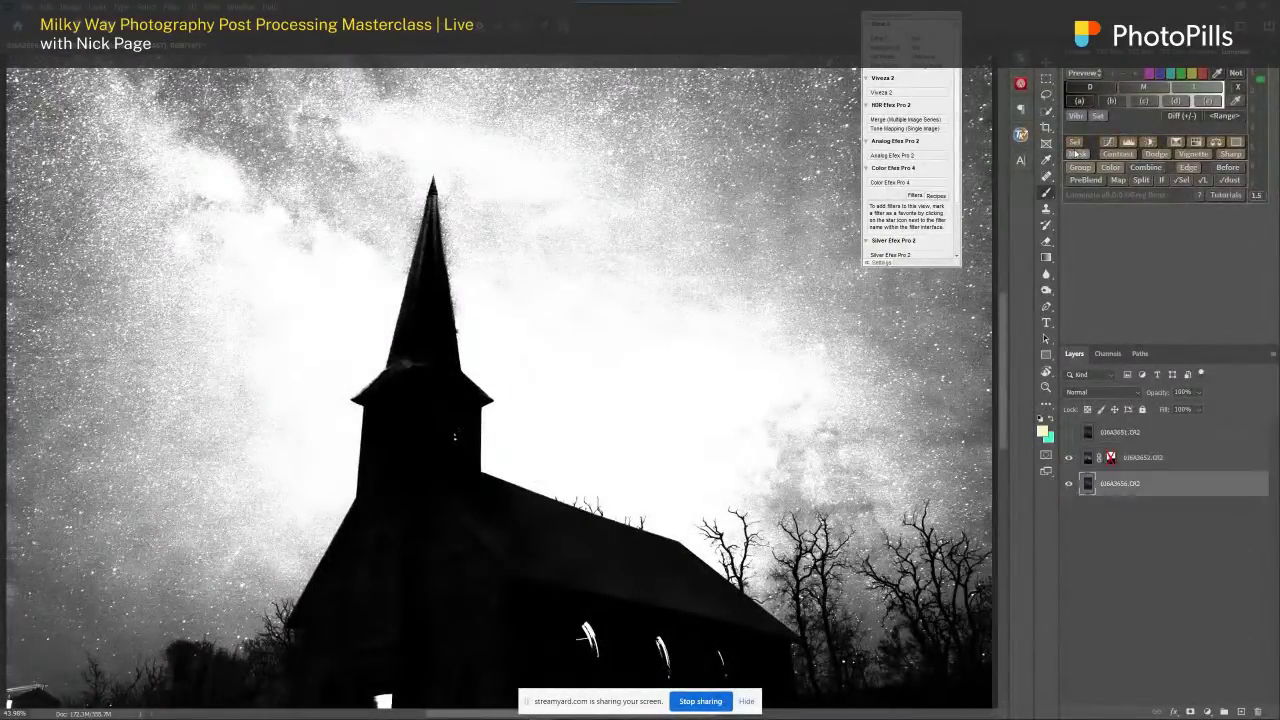
left_click(1111, 458, "shift")
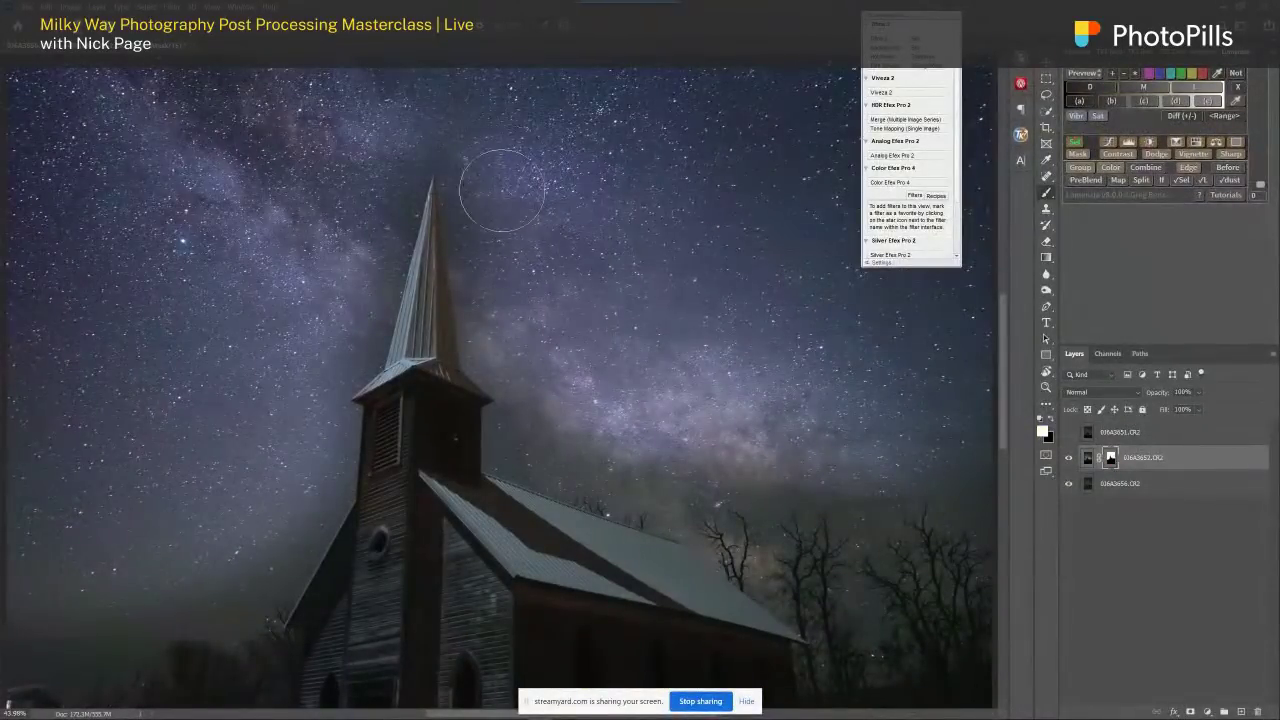
- Paint white on the sky mask through the luminosity selection, beside the steeple and across the bare trees behind the church
scroll(510, 246, "up", 2)
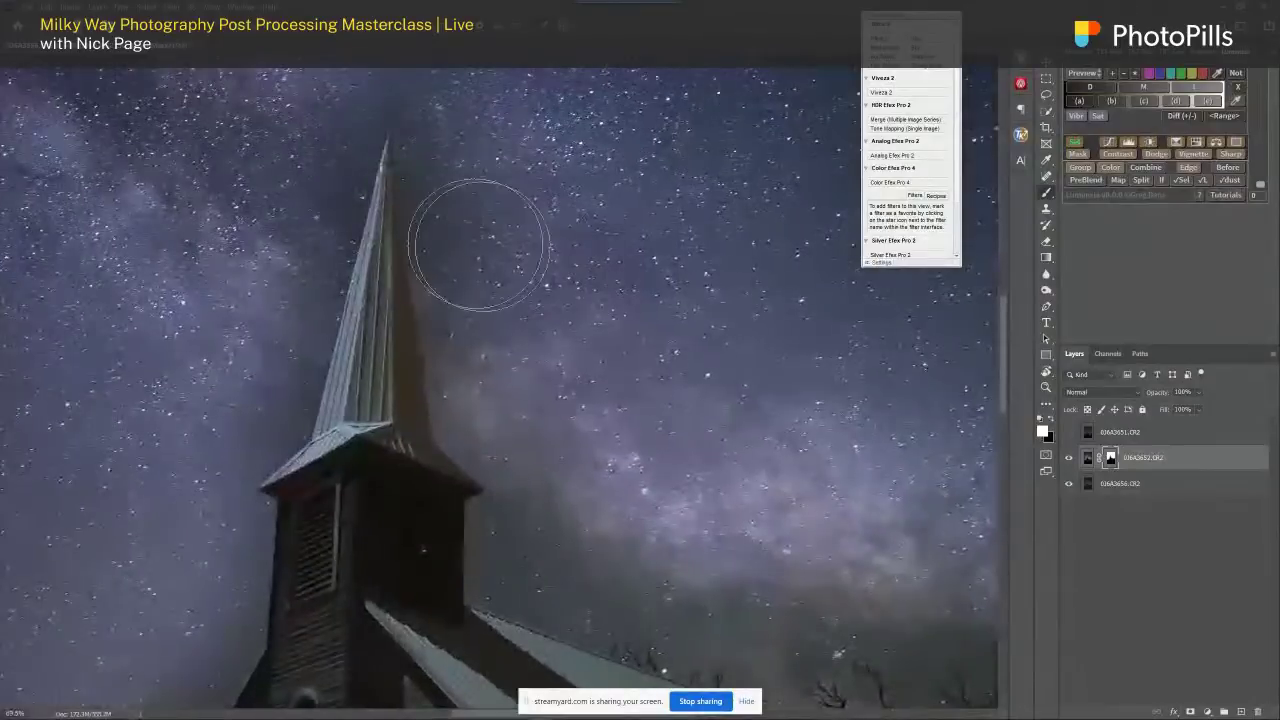
mouse_move(458, 290)
left_mouse_down()
mouse_move(471, 425)
mouse_move(514, 386)
mouse_move(500, 290)
left_mouse_up()
mouse_move(494, 168)
left_mouse_down()
mouse_move(560, 520)
mouse_move(486, 557)
mouse_move(540, 460)
mouse_move(641, 441)
mouse_move(501, 256)
left_mouse_up()
left_click_drag(420, 420, 790, 465)
left_click_drag(720, 370, 383, 223)
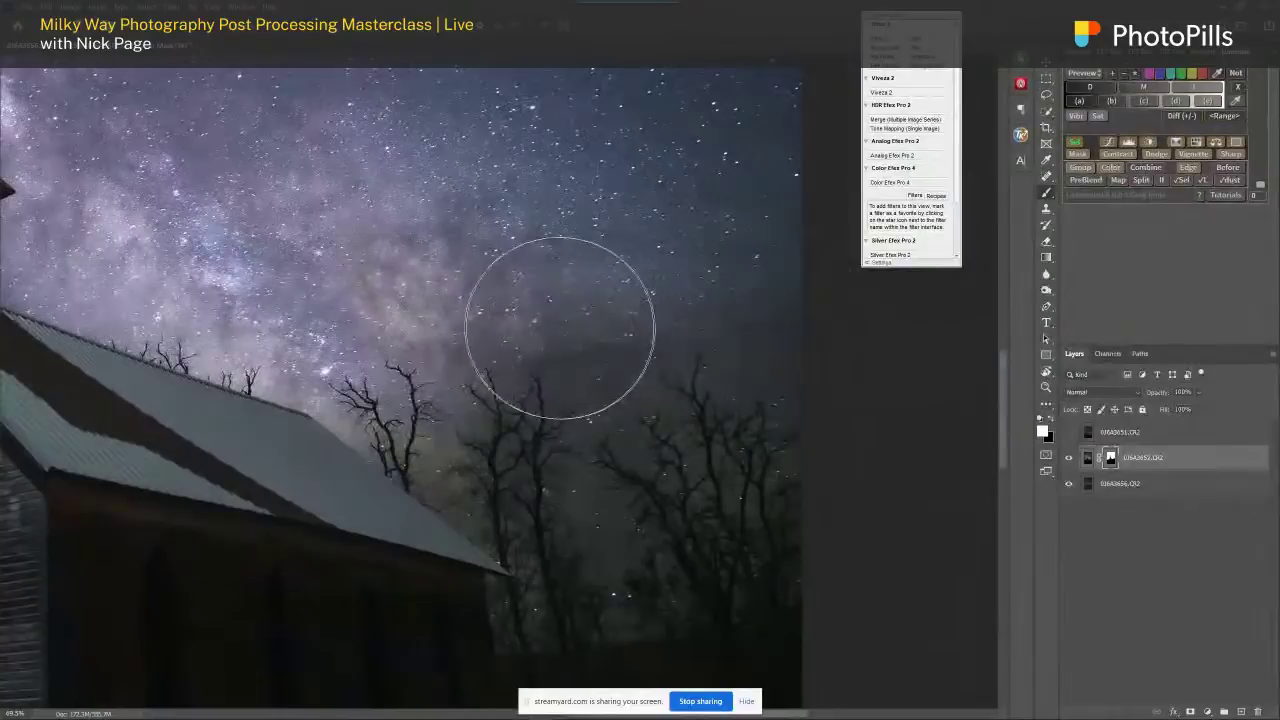
mouse_move(578, 370)
left_mouse_down()
mouse_move(786, 438)
mouse_move(640, 440)
mouse_move(600, 487)
mouse_move(801, 509)
mouse_move(714, 277)
left_mouse_up()
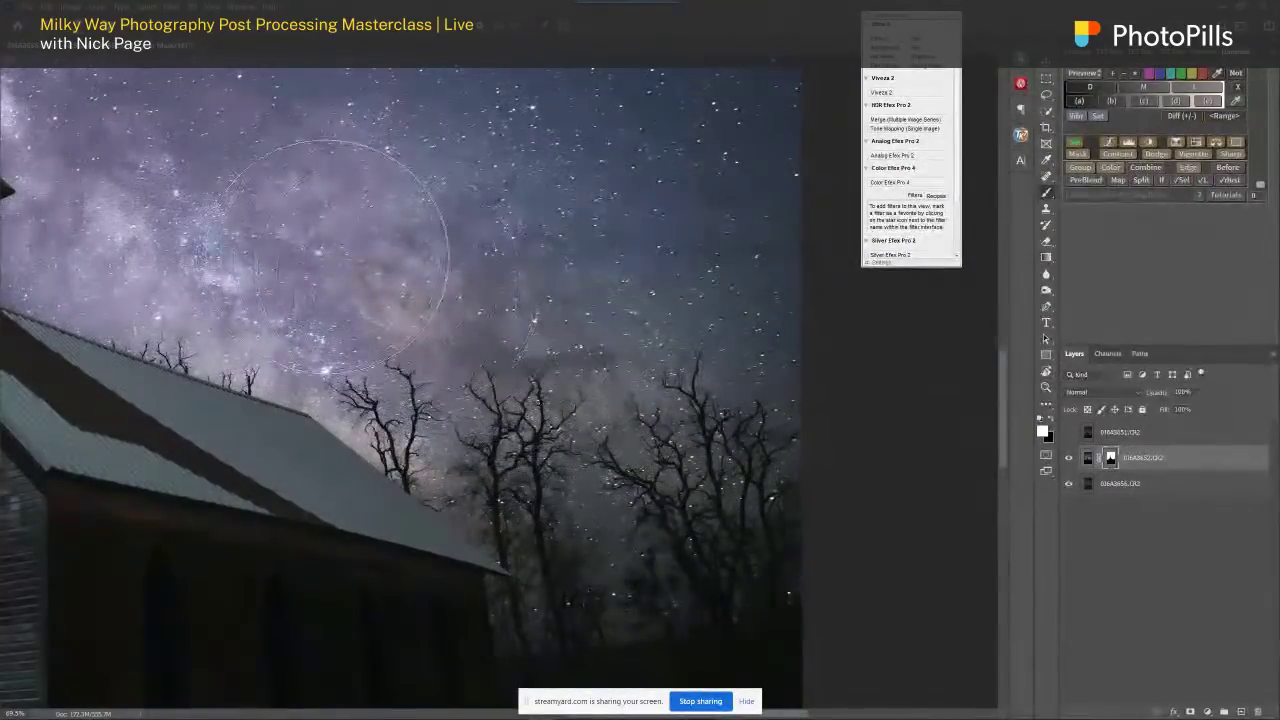
left_click_drag(375, 232, 727, 292)
- Reduce the brush size and paint white on the sky mask close along the steeple's edges
key("[")
key("[")
key("[")
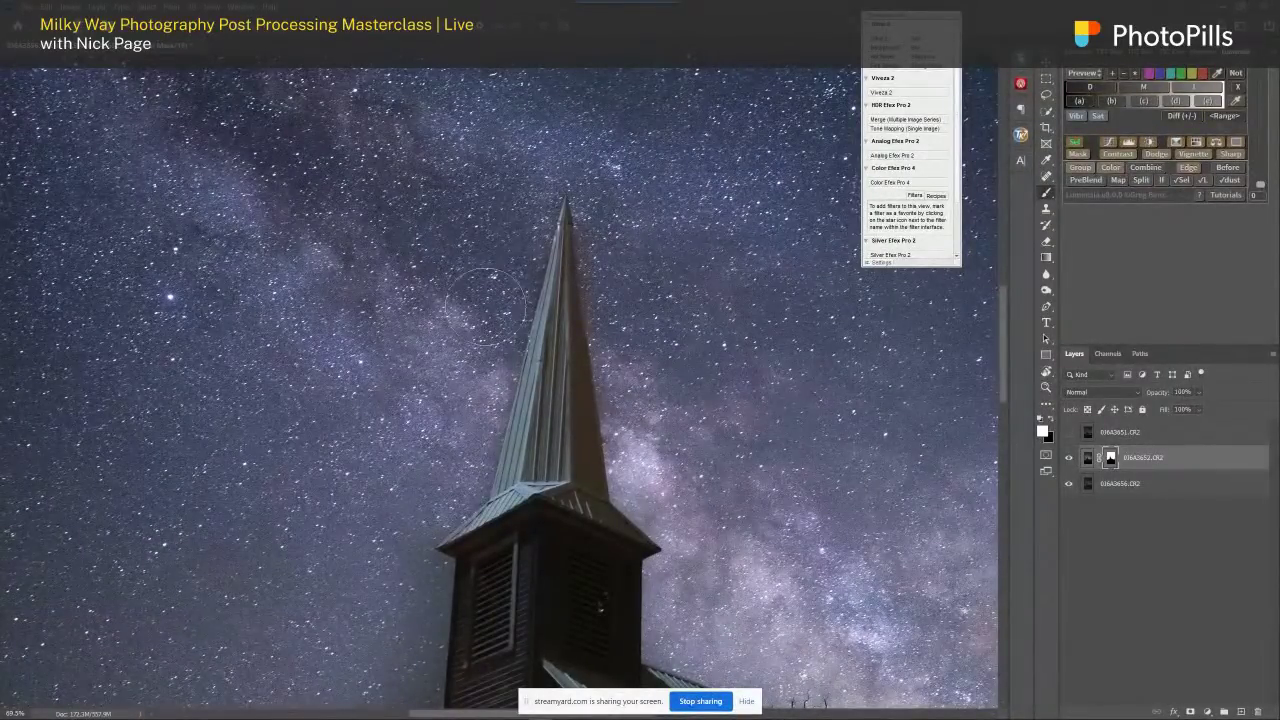
scroll(600, 190, "down", 1)
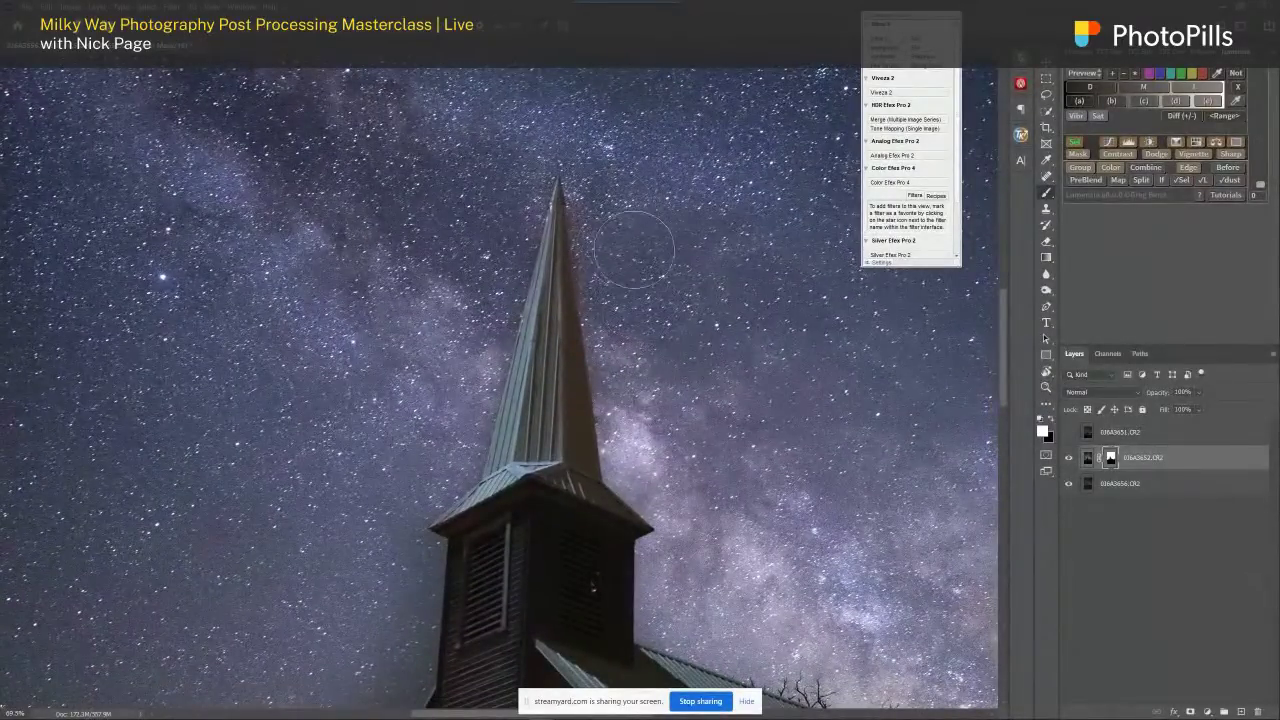
scroll(634, 248, "up", 3)
mouse_move(542, 304)
left_mouse_down()
mouse_move(498, 422)
mouse_move(482, 378)
left_mouse_up()
scroll(565, 385, "down", 3)
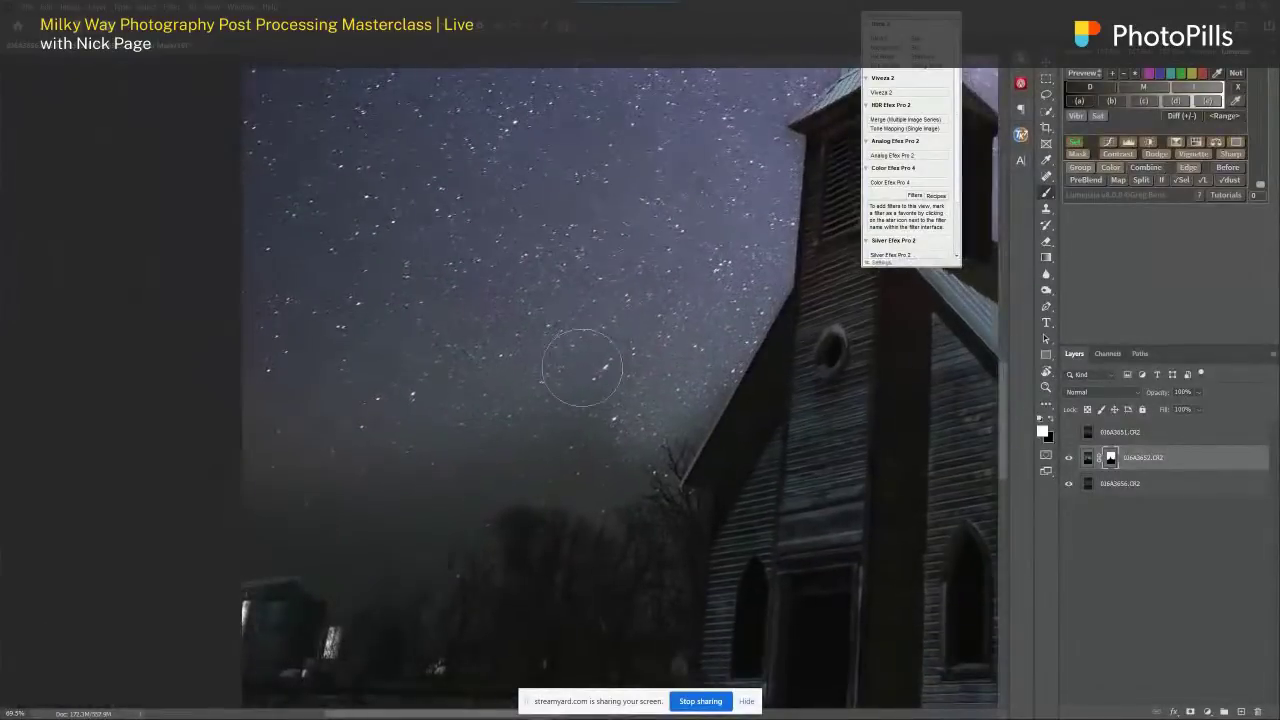
- Enlarge the brush and reveal the sky above the treeline on the church's front side
key("bracketright")
key("bracketright")
mouse_move(640, 371)
left_mouse_down()
mouse_move(581, 430)
mouse_move(376, 485)
mouse_move(333, 426)
mouse_move(338, 441)
mouse_move(547, 401)
mouse_move(628, 365)
mouse_move(582, 421)
mouse_move(585, 389)
mouse_move(642, 327)
mouse_move(540, 404)
mouse_move(441, 442)
mouse_move(445, 486)
mouse_move(368, 473)
mouse_move(480, 387)
mouse_move(453, 455)
mouse_move(549, 434)
mouse_move(584, 353)
mouse_move(364, 480)
left_mouse_up()
left_click_drag(540, 290, 274, 592)
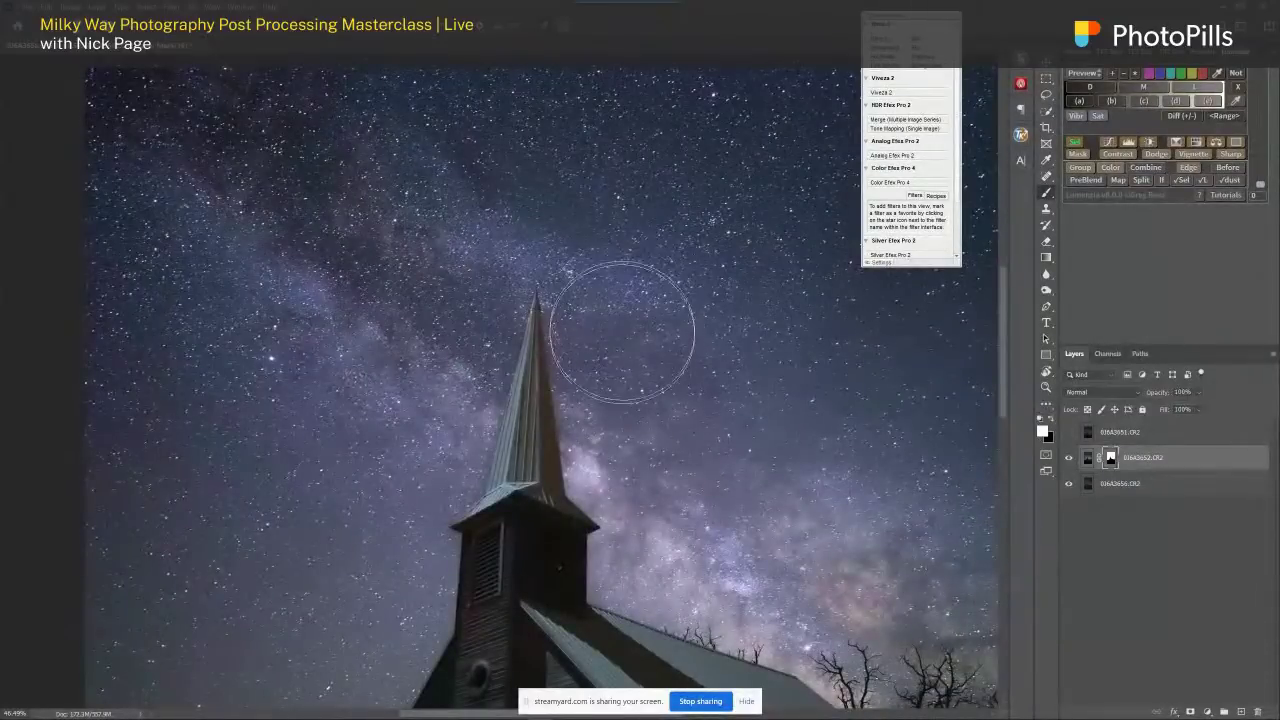
scroll(601, 330, "down", 4)
scroll(601, 330, "right", 3)
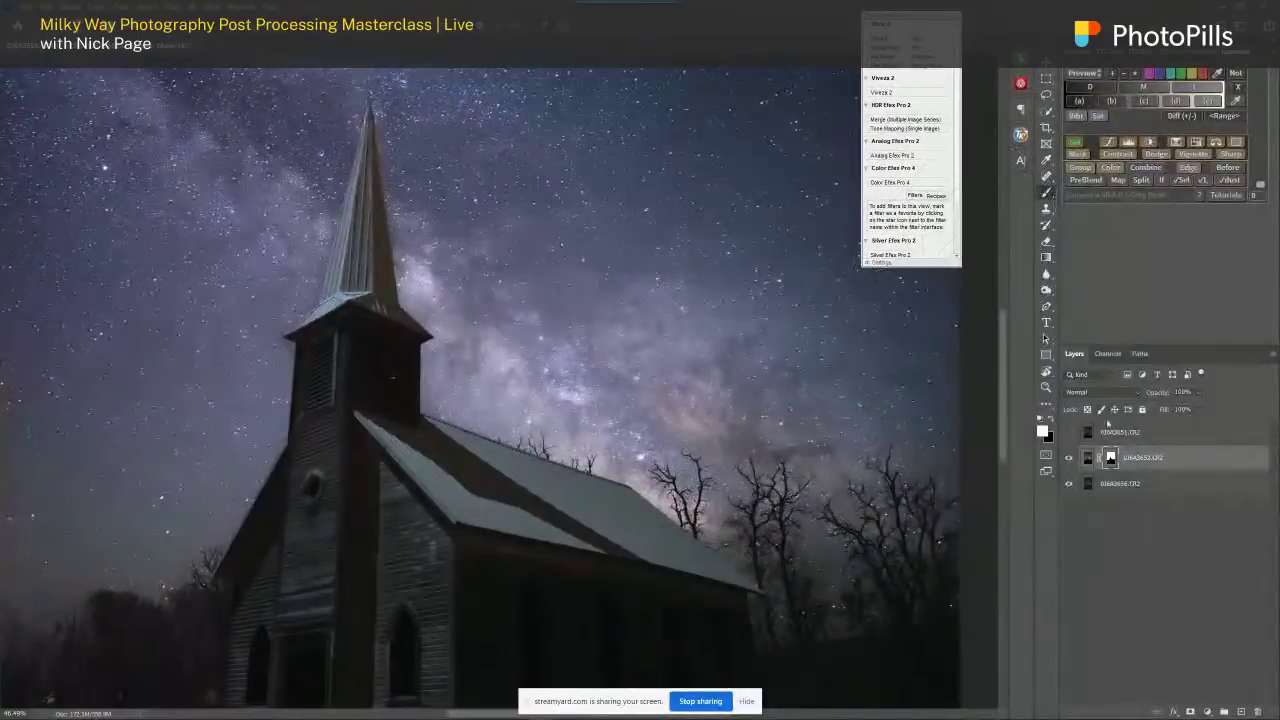
- Display the sky layer's mask alone and paint white over the grey patches in the open sky beside the steeple
left_click(1111, 456)
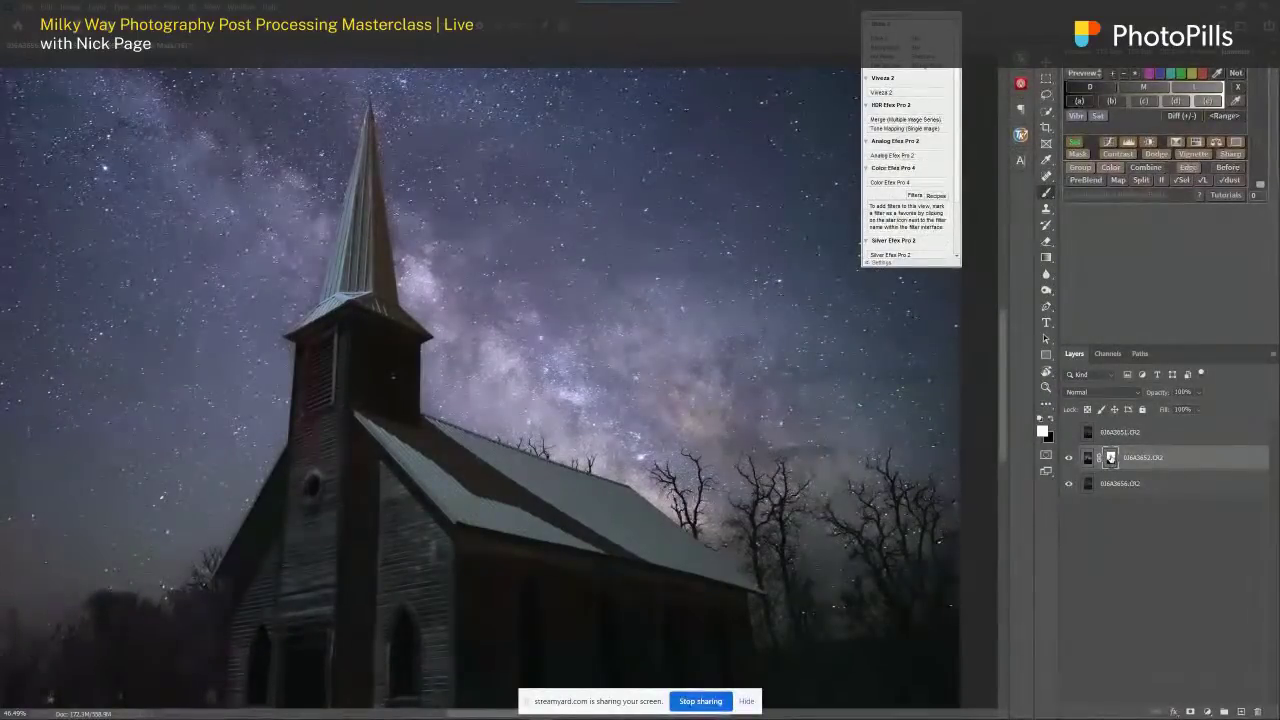
left_click(1111, 457, "alt")
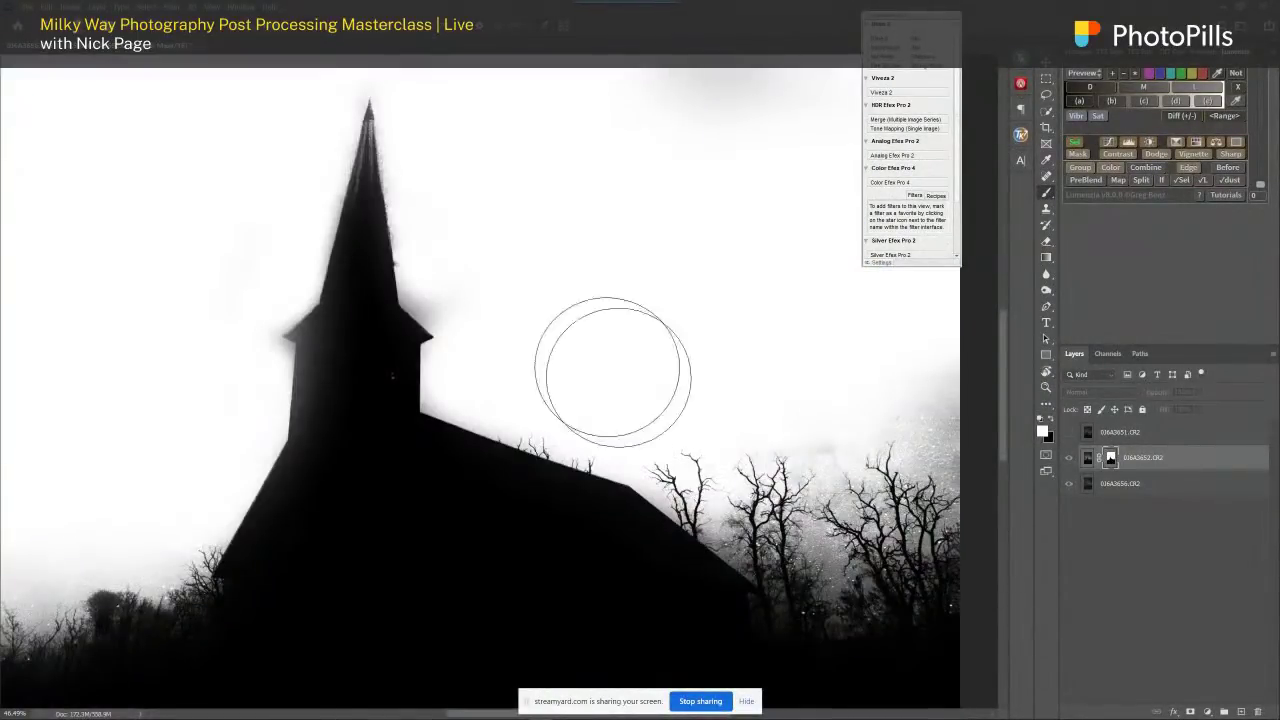
mouse_move(486, 229)
left_mouse_down()
mouse_move(588, 356)
mouse_move(690, 593)
mouse_move(635, 489)
mouse_move(551, 482)
left_mouse_up()
mouse_move(543, 297)
left_mouse_down()
mouse_move(447, 251)
mouse_move(499, 252)
mouse_move(446, 217)
mouse_move(741, 189)
mouse_move(469, 229)
left_mouse_up()
mouse_move(639, 252)
left_mouse_down()
mouse_move(838, 334)
mouse_move(651, 251)
mouse_move(878, 378)
mouse_move(667, 215)
mouse_move(771, 286)
left_mouse_up()
scroll(640, 354, "down", 3)
scroll(640, 354, "right", 2)
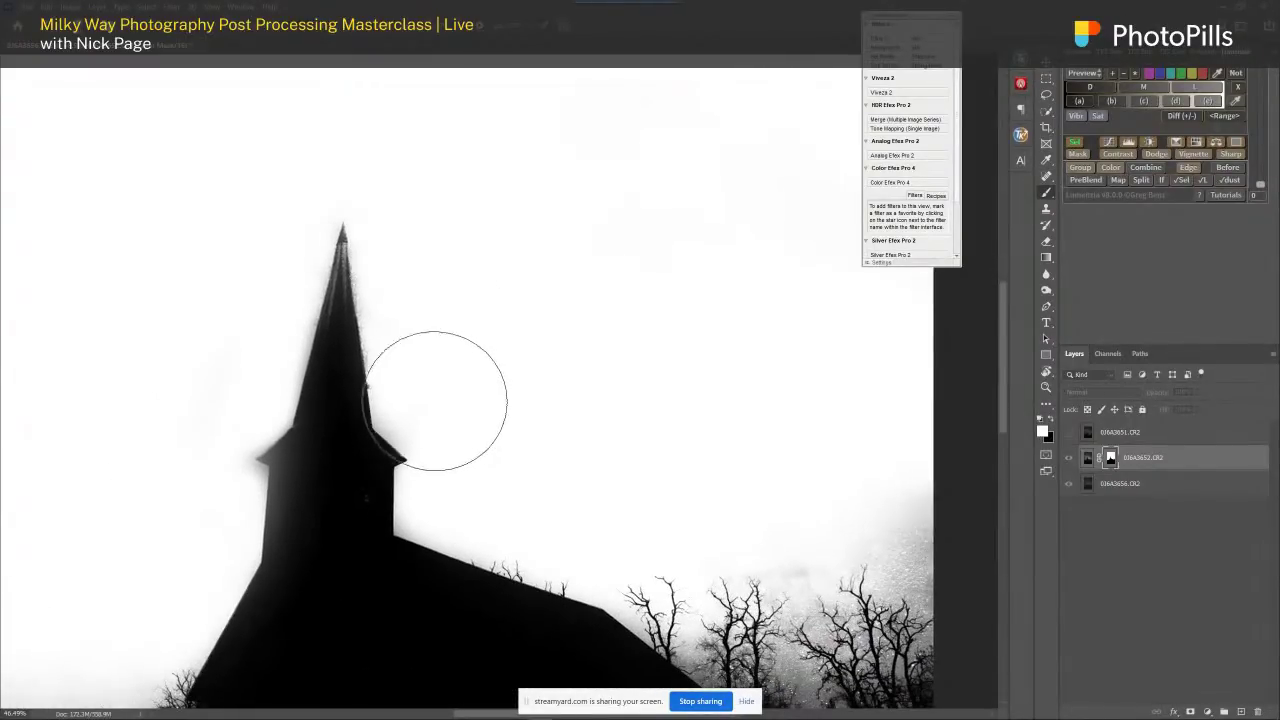
- Vary the brush size and whiten the remaining grey mask areas on both sides of the steeple and above the roof
key("bracketleft")
key("bracketleft")
key("bracketleft")
key("bracketleft")
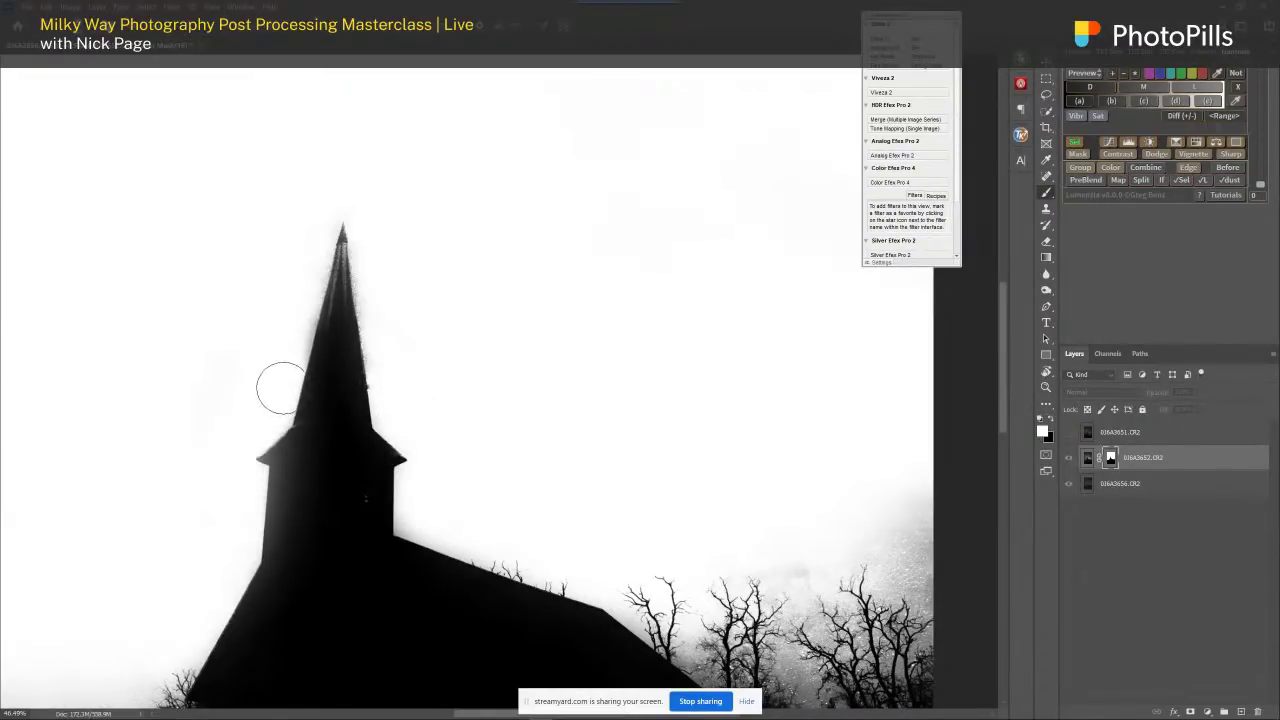
key("bracketright")
key("bracketright")
key("bracketright")
key("bracketright")
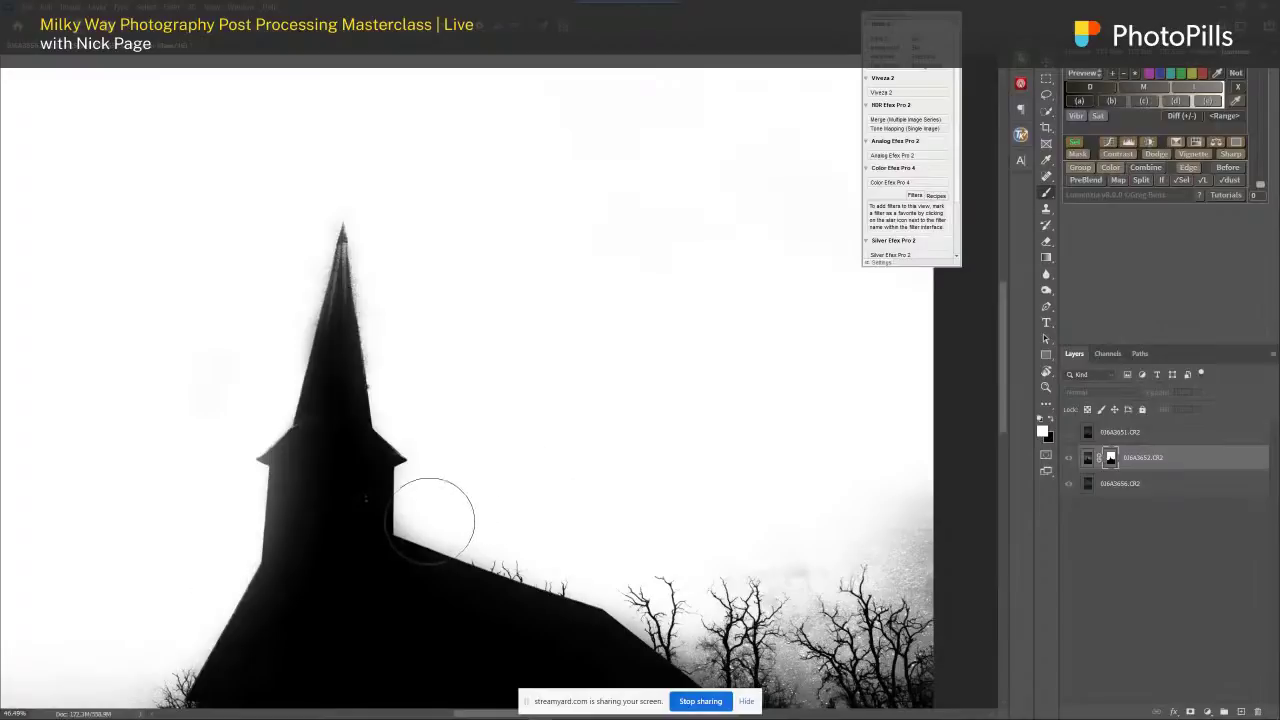
- Paint white over the grey mask areas among the bare trees behind the church and above the distant treeline
scroll(740, 491, "down", 2)
scroll(740, 491, "right", 4)
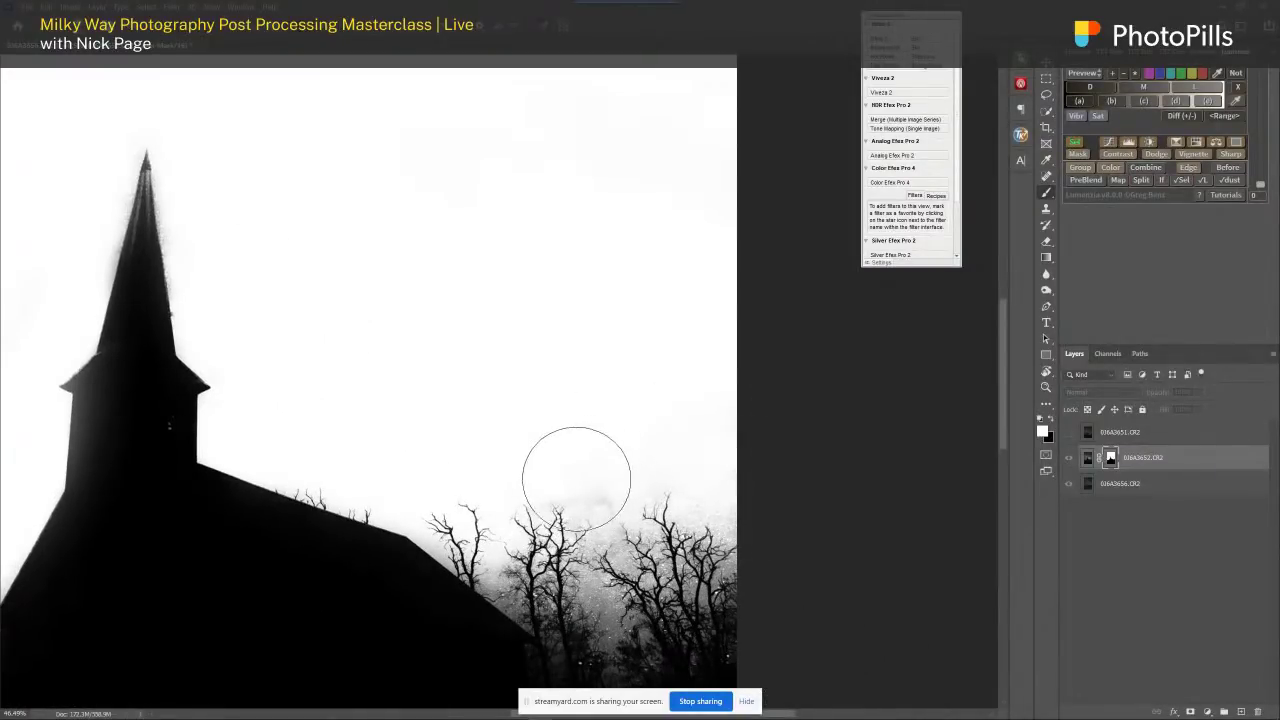
scroll(574, 371, "down", 2)
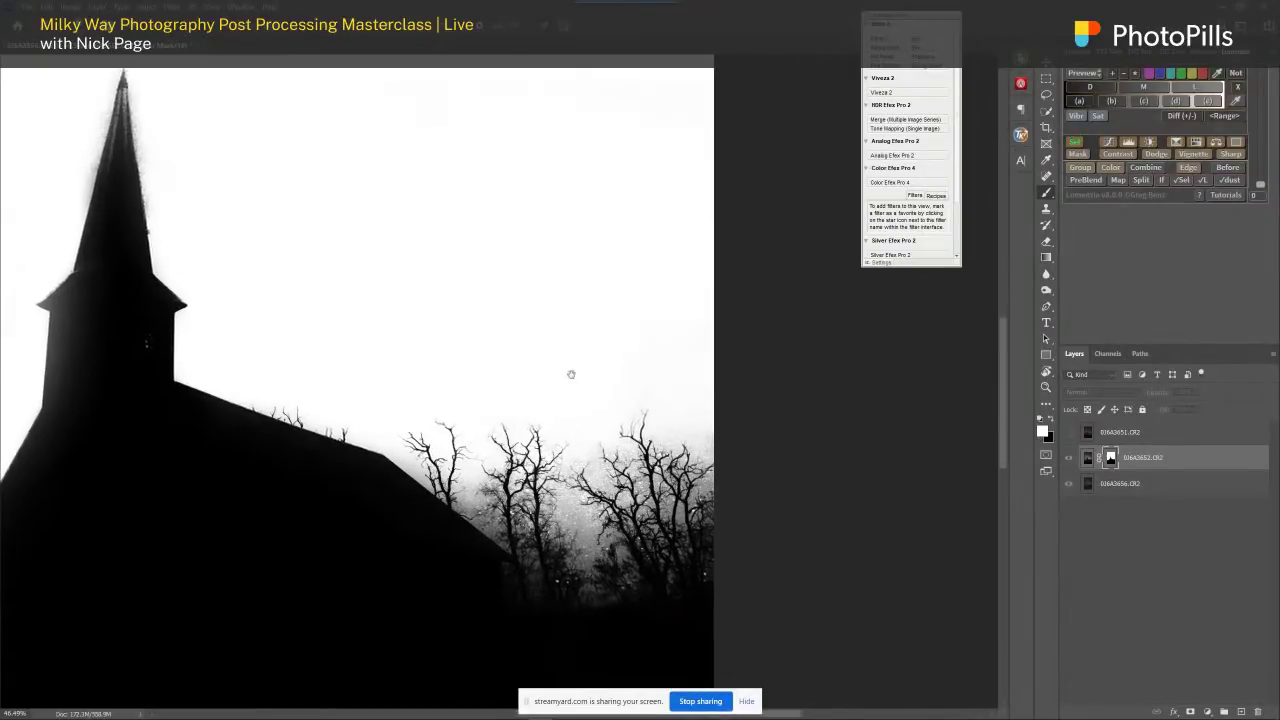
scroll(574, 371, "left", 1)
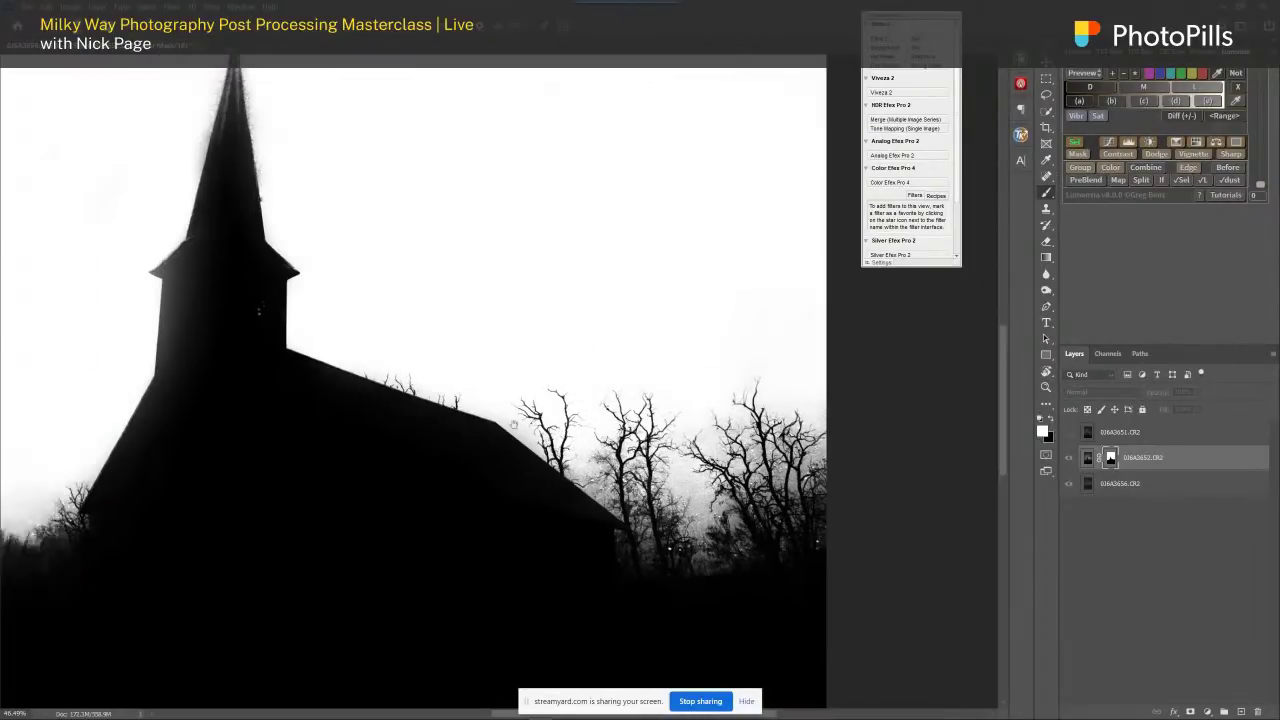
scroll(529, 460, "left", 5)
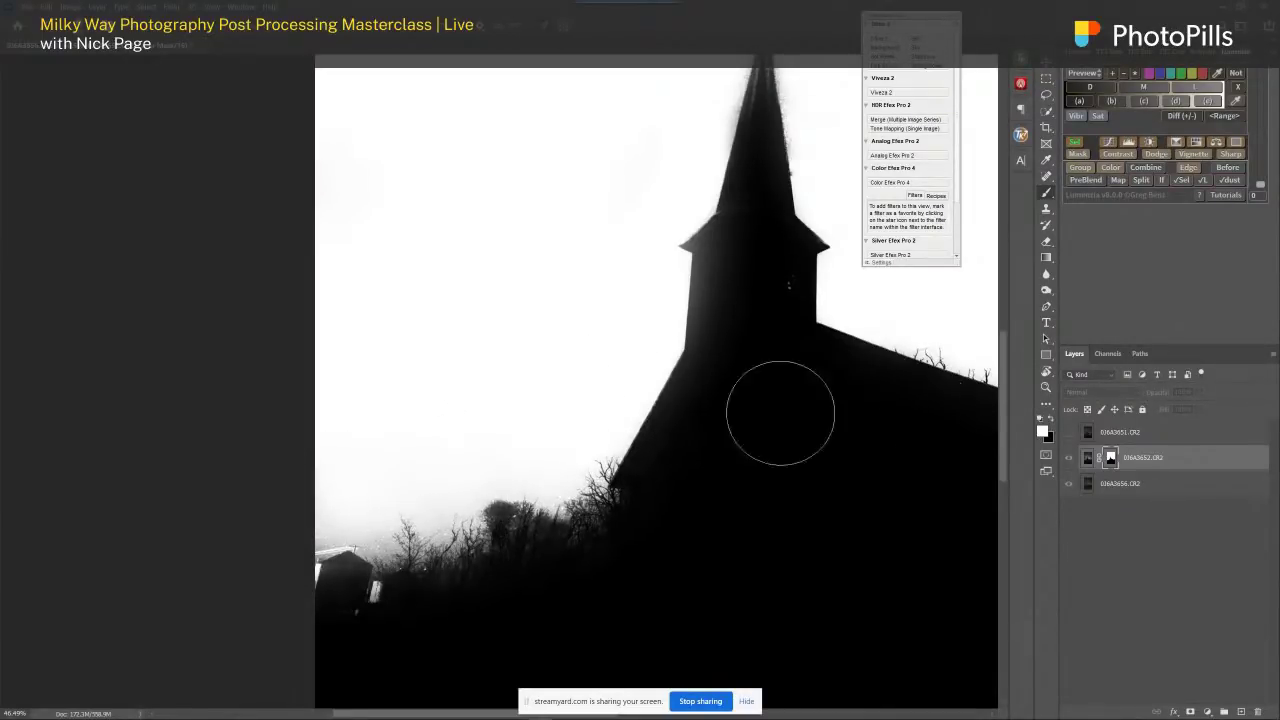
scroll(777, 414, "up", 2)
scroll(777, 414, "right", 2)
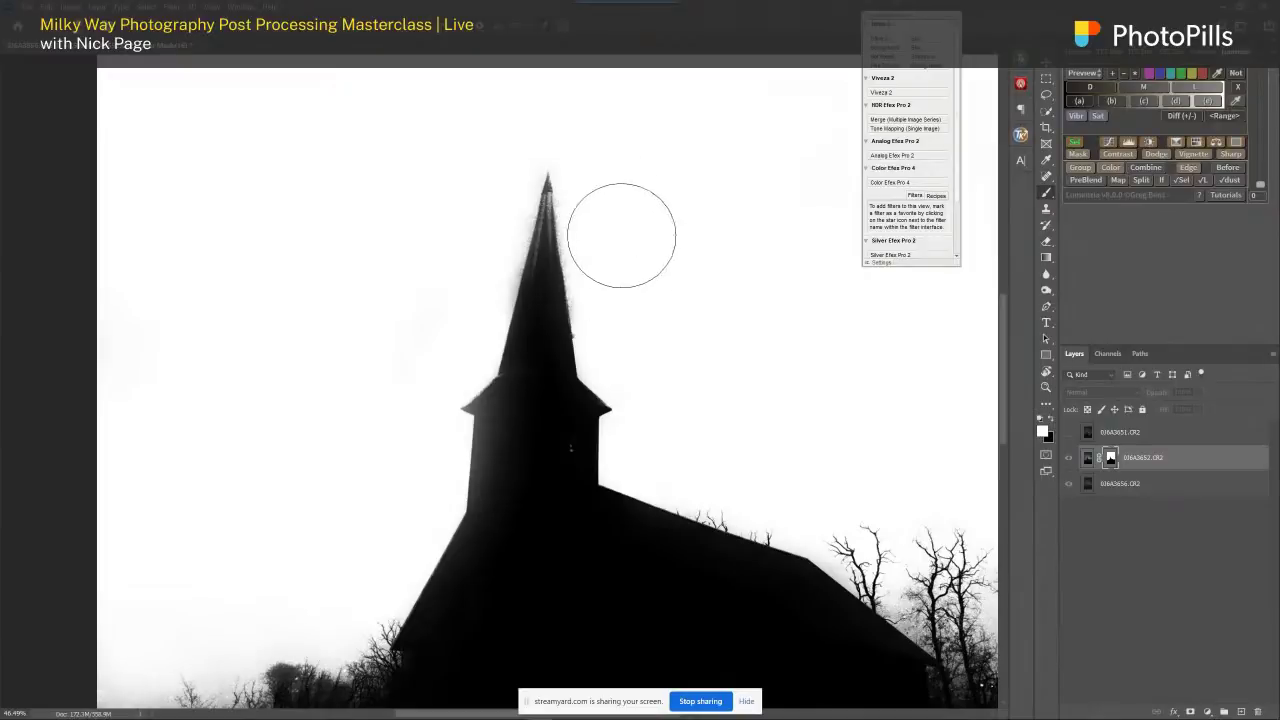
- Shrink the brush and clean the grey halo in the mask along the steeple's edges
key("bracketleft")
key("bracketleft")
key("bracketleft")
key("bracketleft")
key("bracketleft")
key("bracketleft")
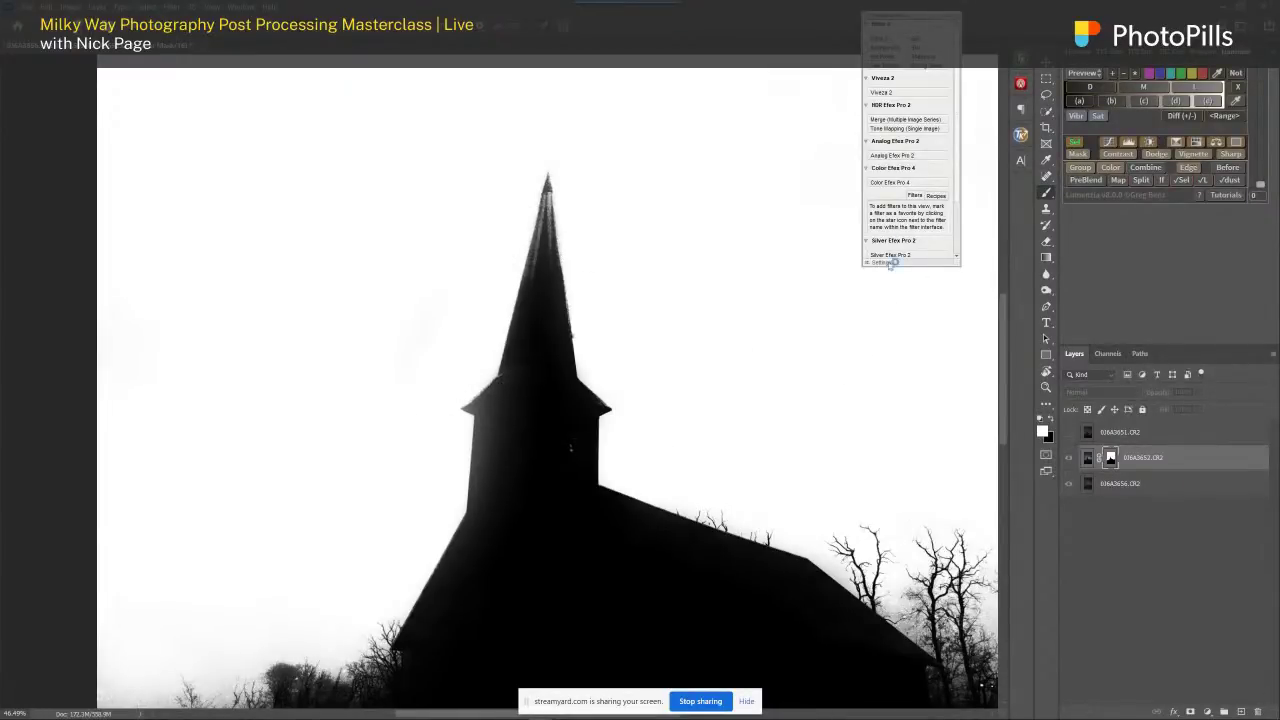
- Return to the full image view and compare the blend with sky layer 0J6A3652 hidden and shown
left_click(1088, 460)
scroll(650, 452, "down", 4)
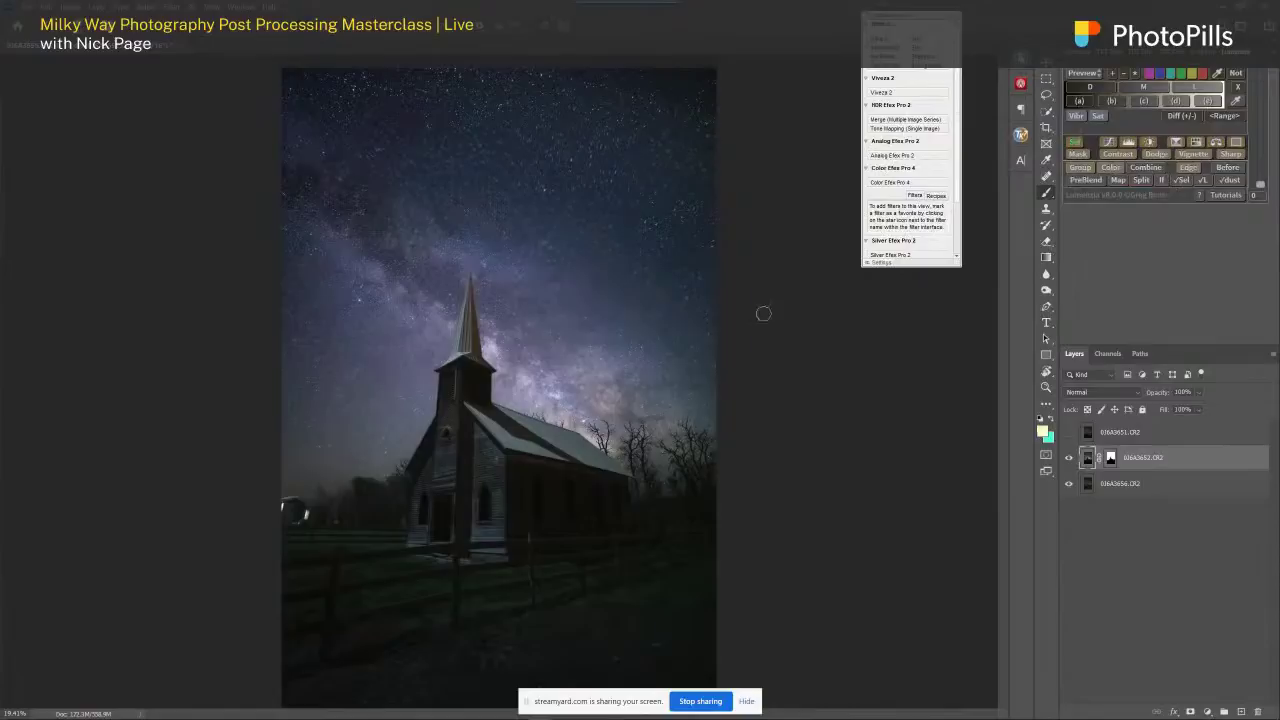
left_click(1068, 459)
left_click(1072, 458)
left_click(1071, 458)
left_click(1070, 458)
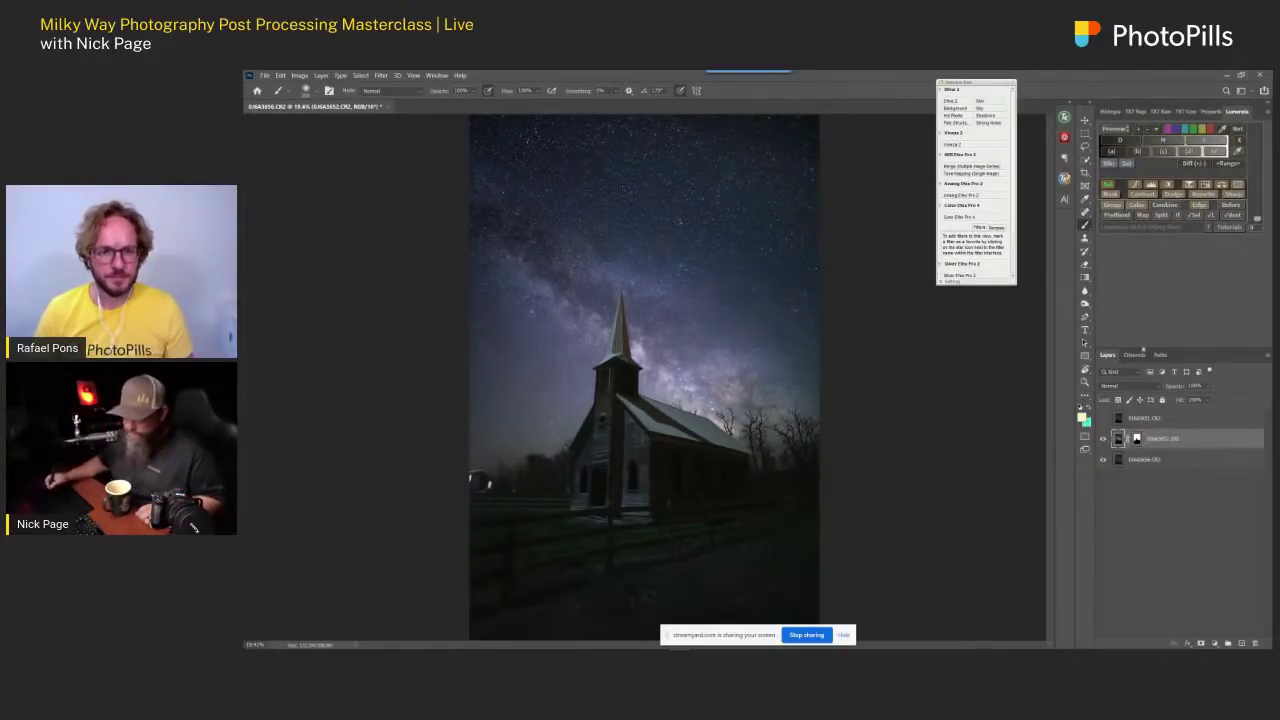
- Select the lit-window layer 0J6A3651 and make it visible
left_click(1145, 418)
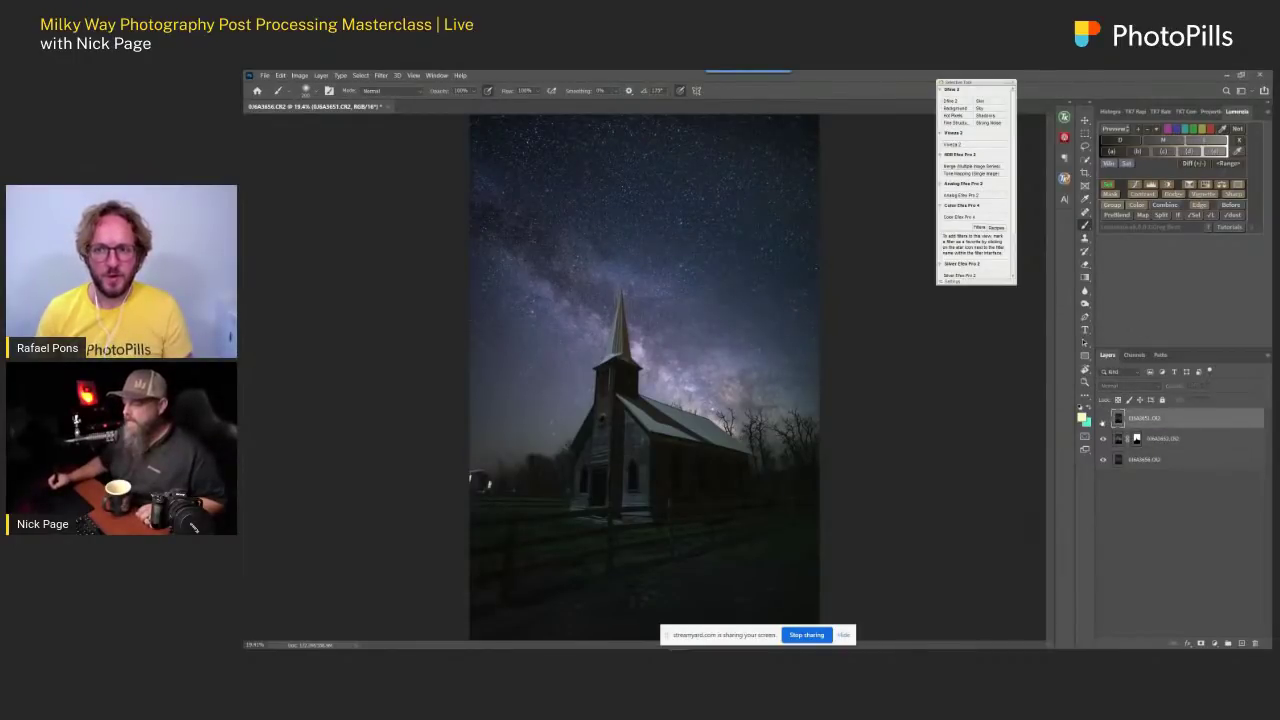
left_click(1103, 418)
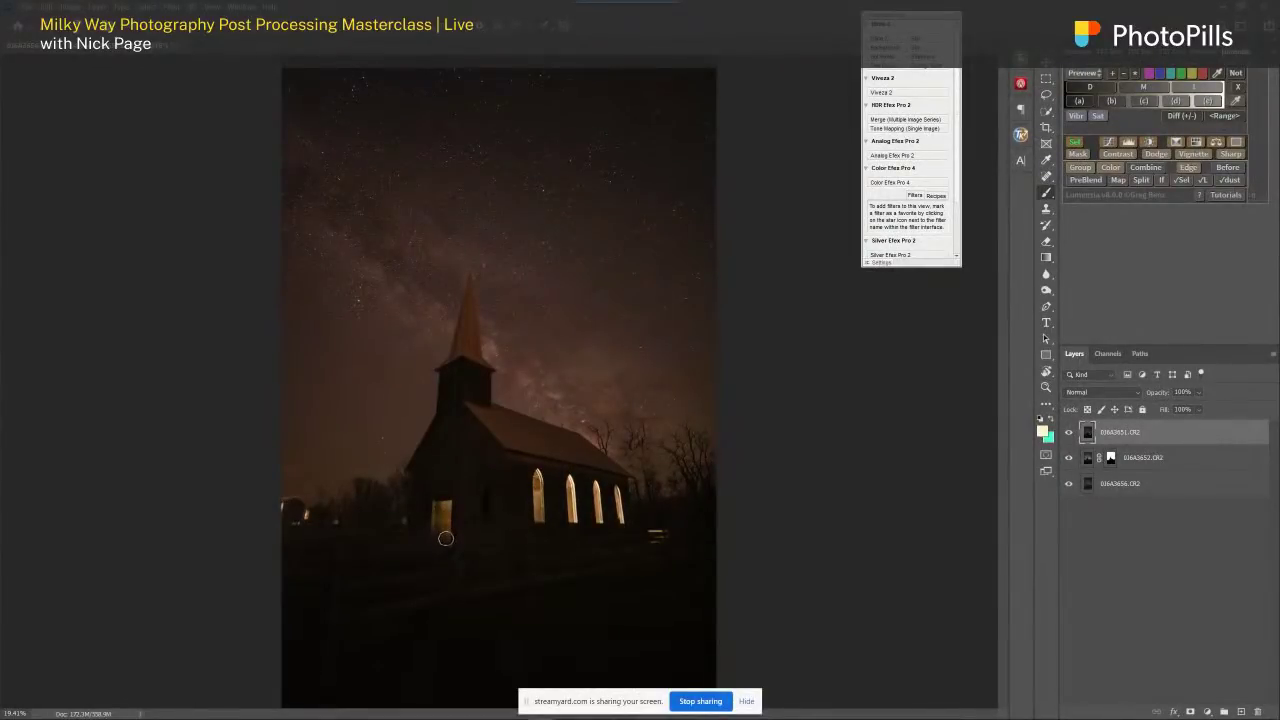
- Compare the blend with lit-window layer 0J6A3651 hidden and shown, and set that layer's blend mode to Lighten
left_click(1069, 432)
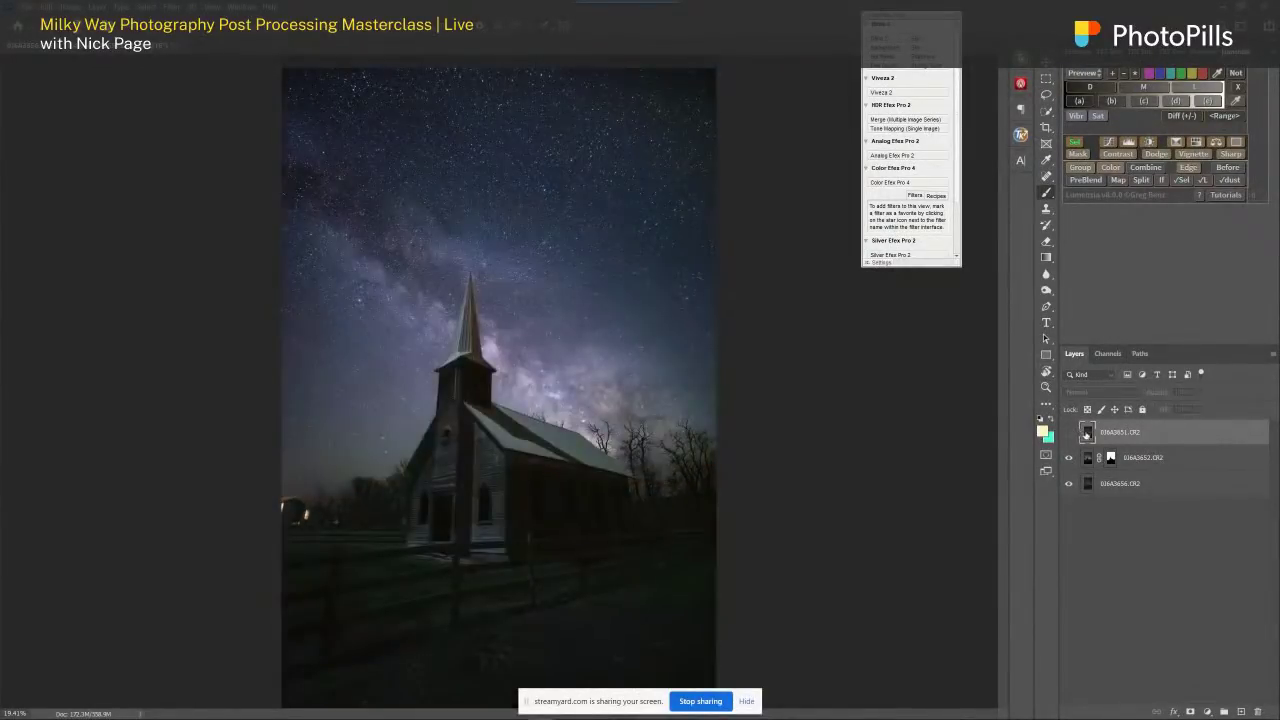
left_click(1069, 432)
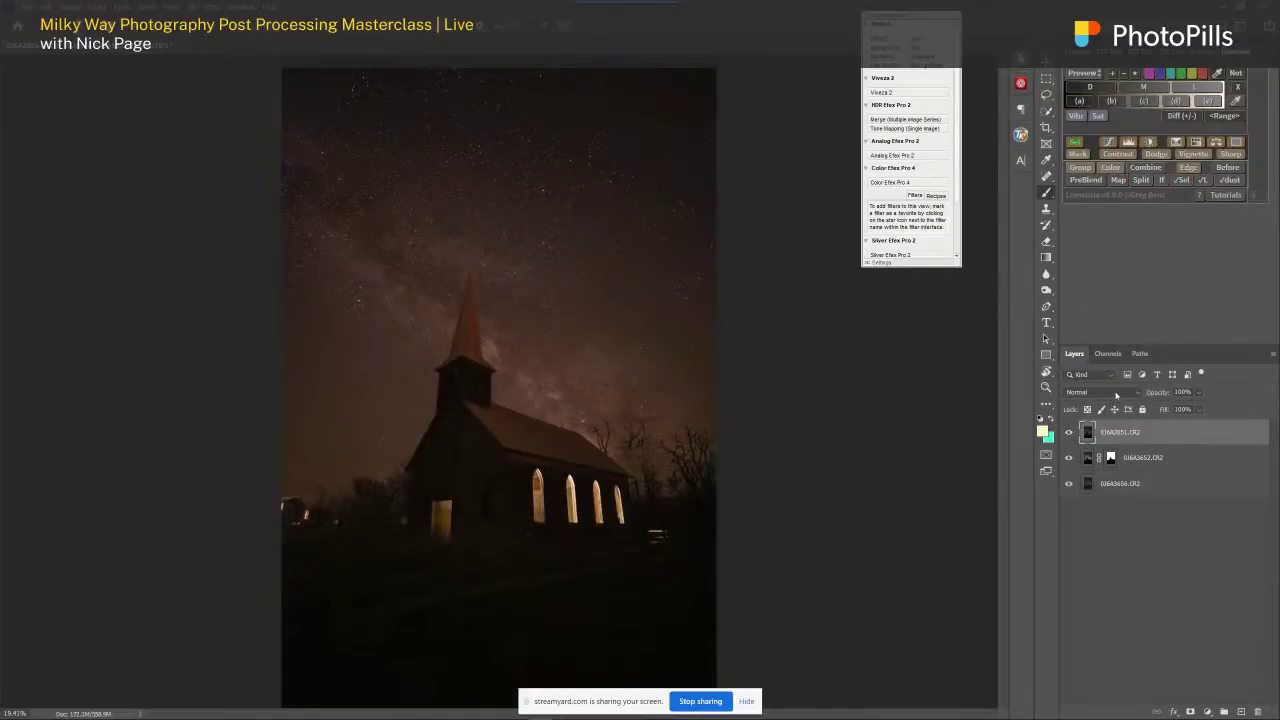
left_click(1110, 393)
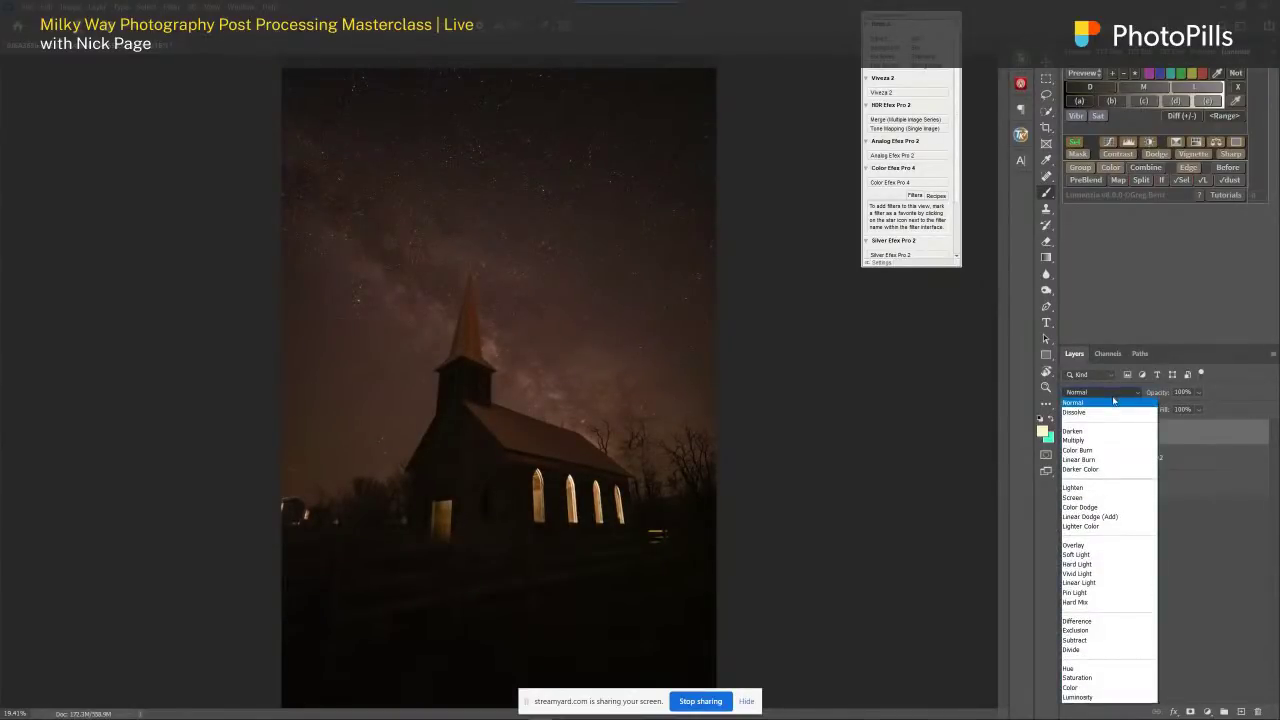
left_click(1082, 488)
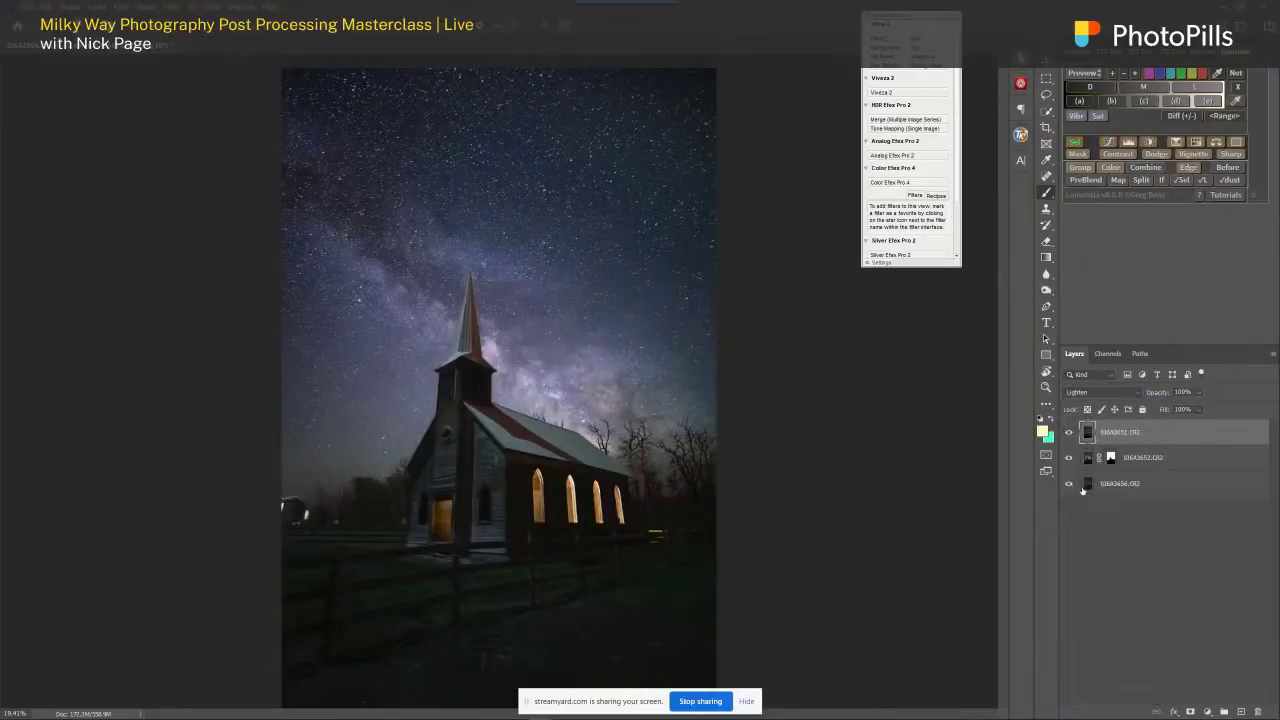
- Toggle the visibility of layer 0J6A3651 repeatedly to examine what its Lighten blend does to the whole image
left_click(1068, 434)
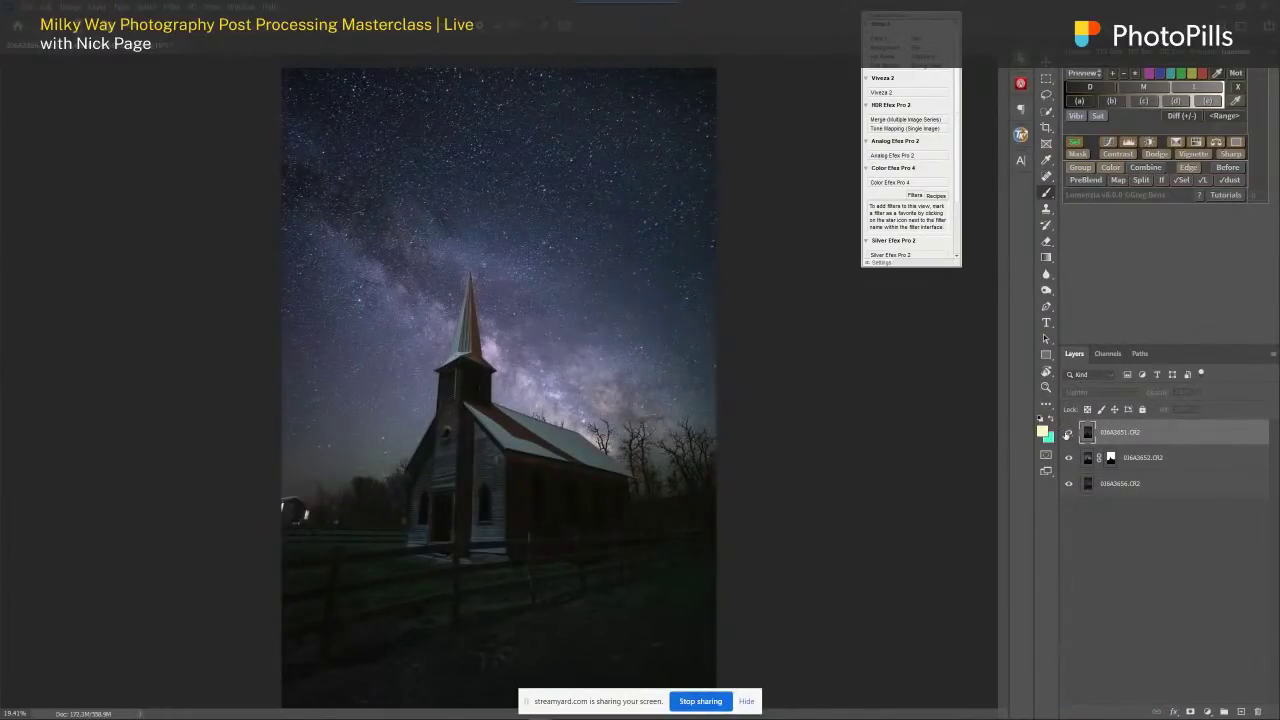
left_click(1068, 434)
left_click(1068, 434)
left_click(1068, 434)
left_click(1068, 434)
left_click(1068, 434)
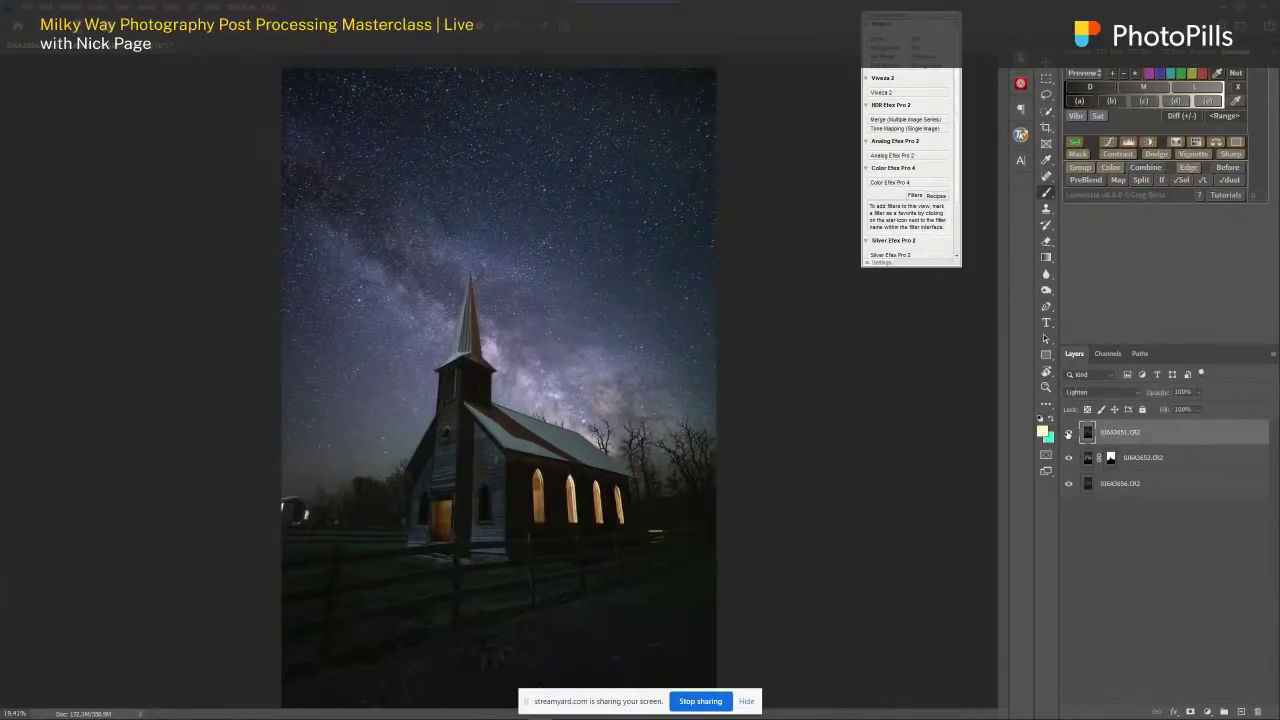
left_click(1068, 434)
left_click(1068, 434)
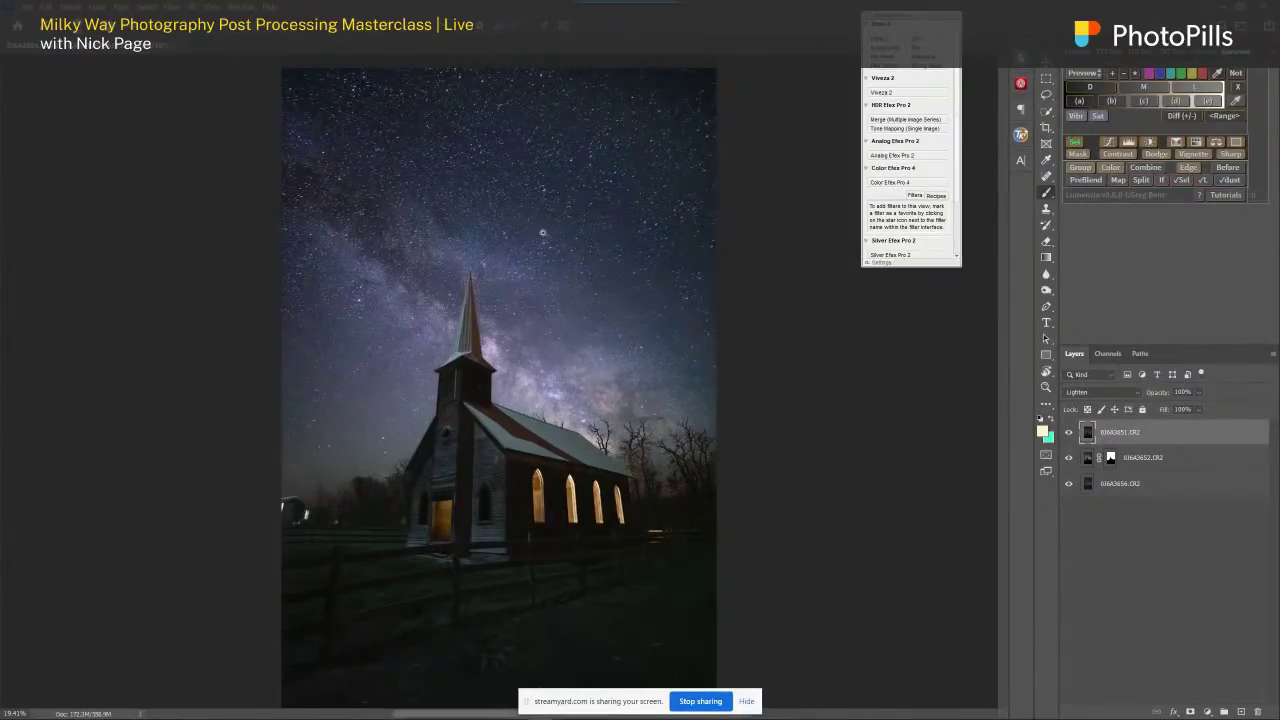
- Examine the stars beside the steeple up close with layer 0J6A3651 hidden and shown, and return to the full image
scroll(533, 238, "up", 5)
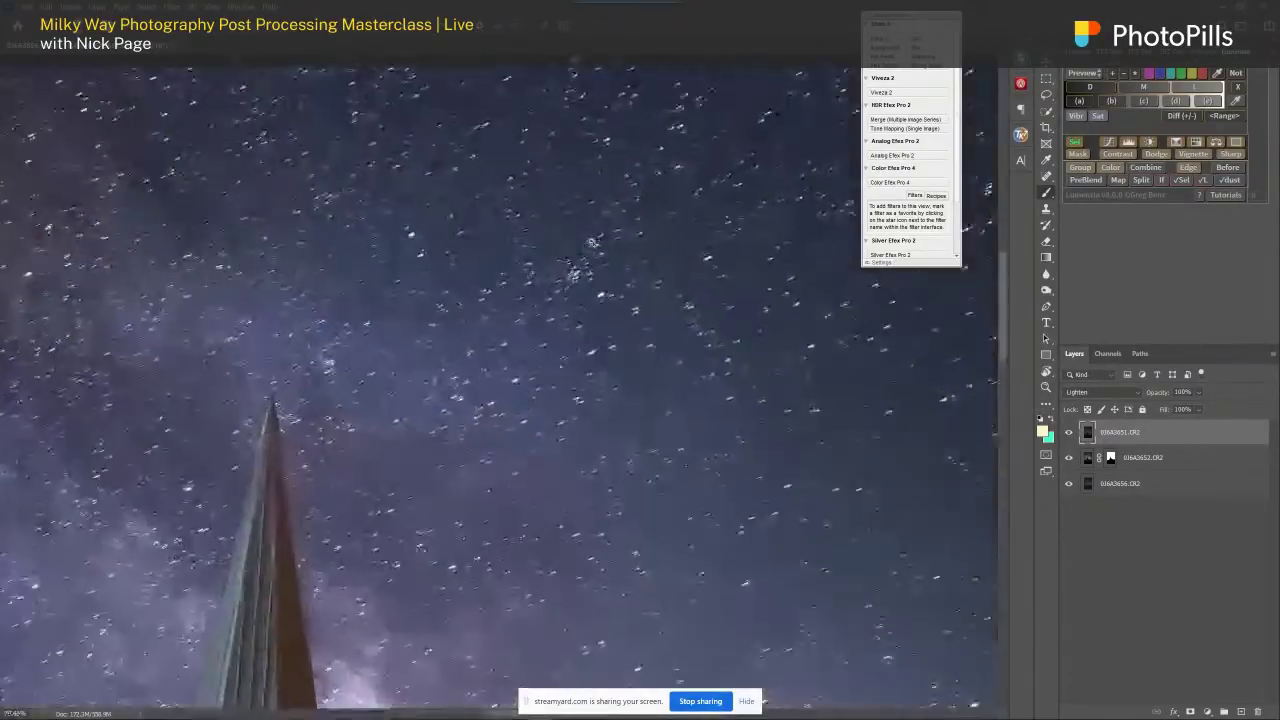
left_click(1069, 432)
left_click(1070, 432)
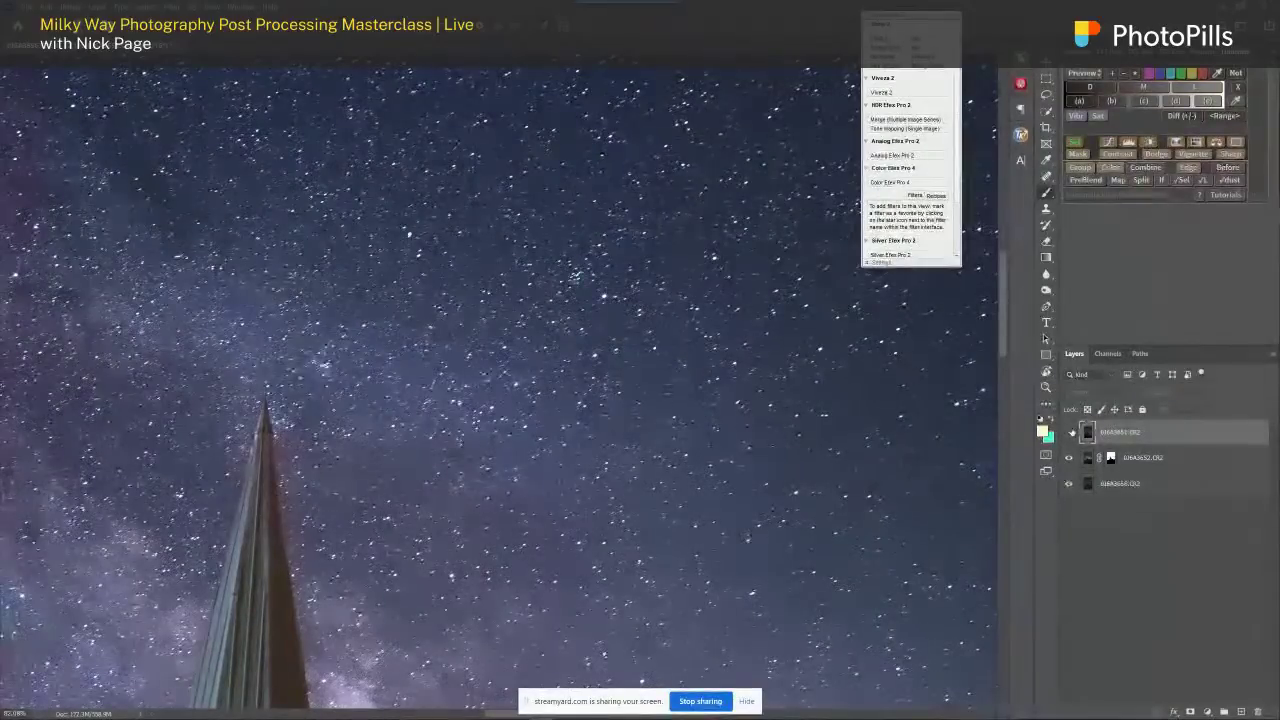
left_click(1070, 432)
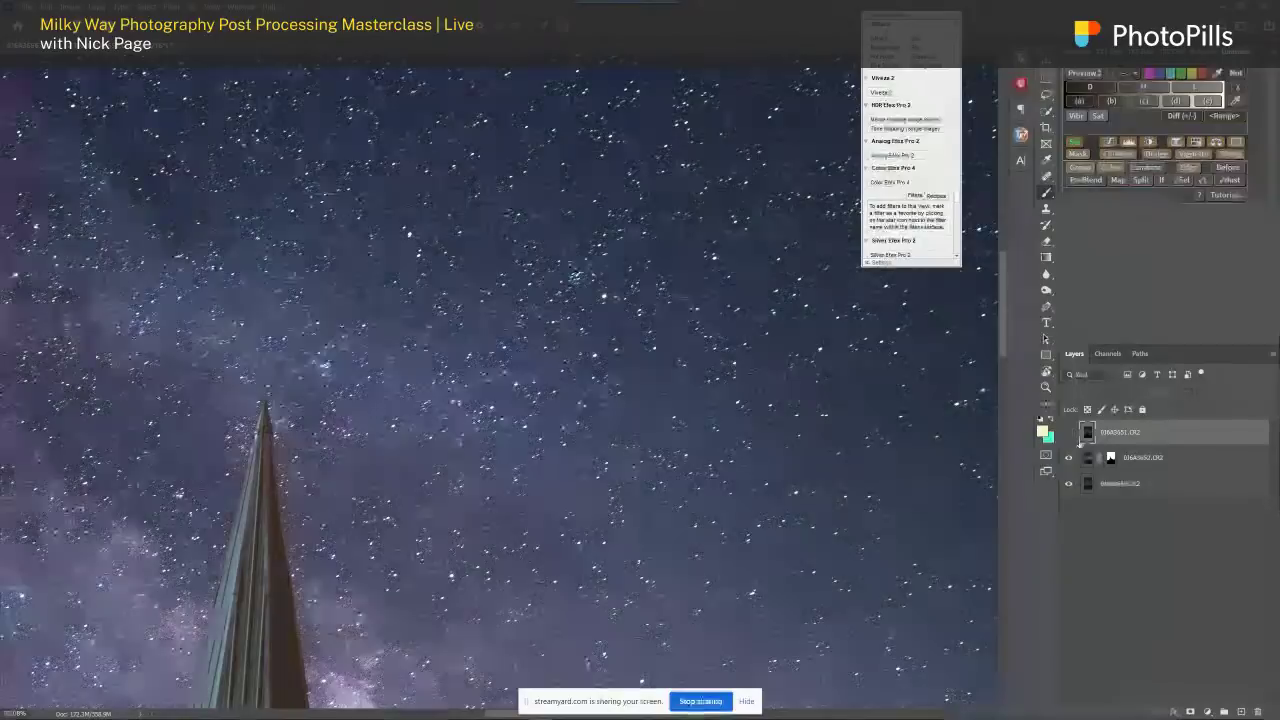
left_click(1070, 432)
key("ctrl+0")
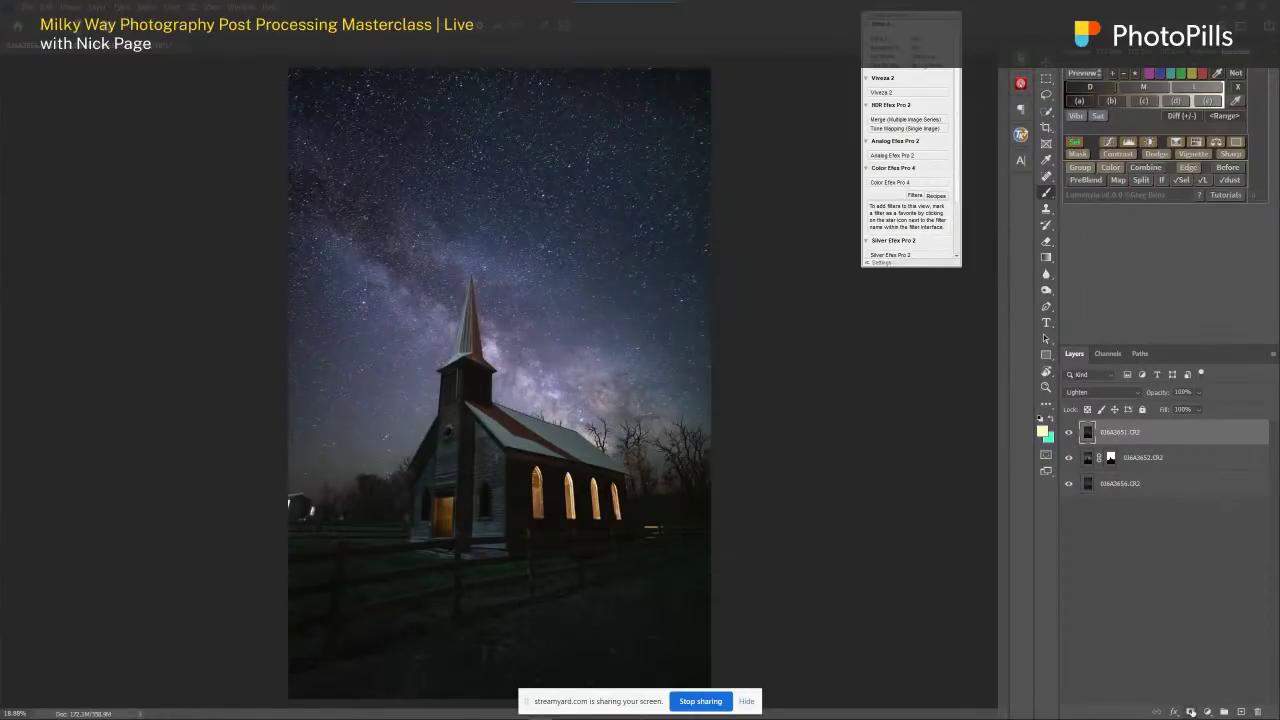
- Add a black layer mask to layer 0J6A3651 so that its content is hidden, undoing any wrongly filled mask
left_click(1192, 711)
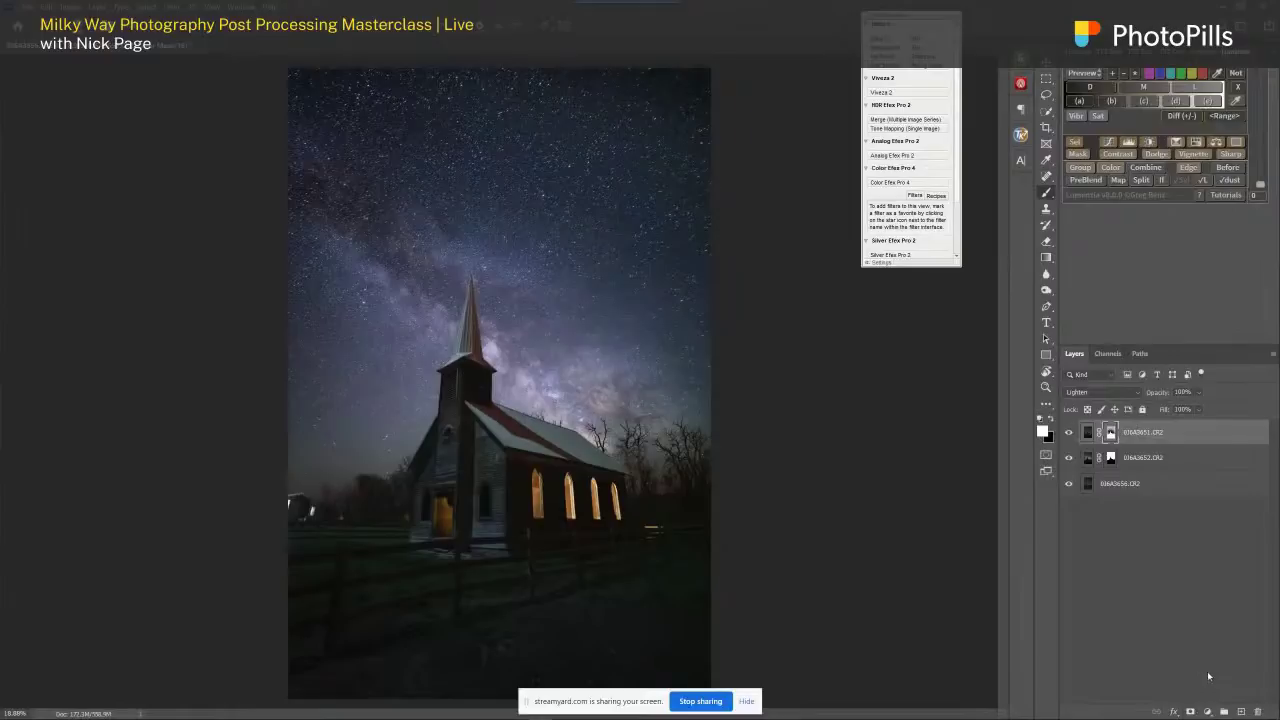
key("ctrl+z")
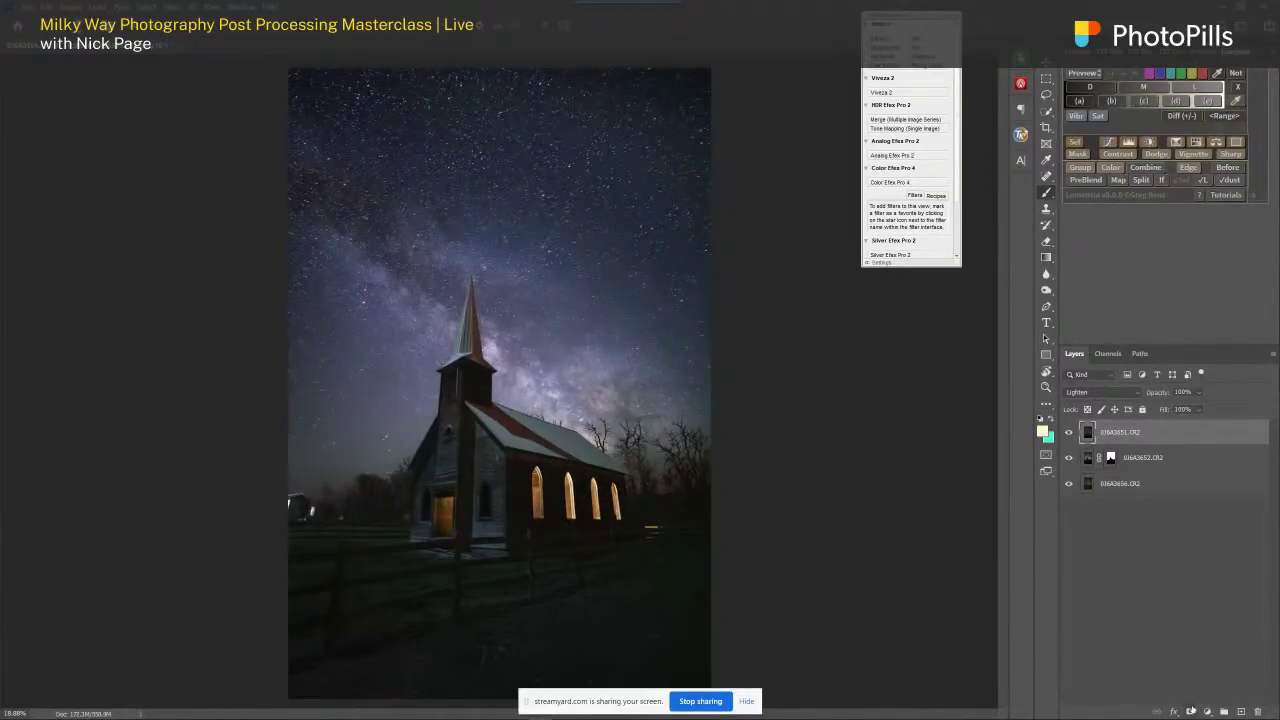
left_click(1190, 711, "alt")
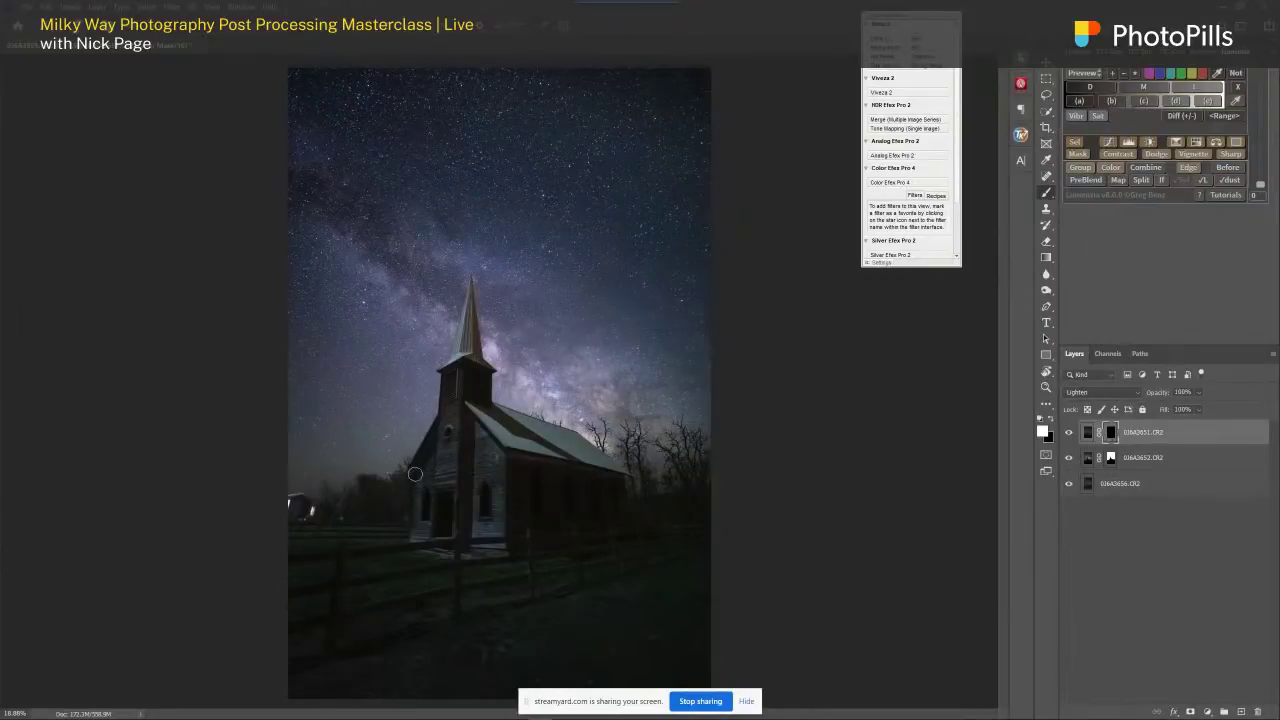
- Paint white on the 0J6A3651 mask over the church's front doorway and the four arched side windows
scroll(415, 474, "up", 3)
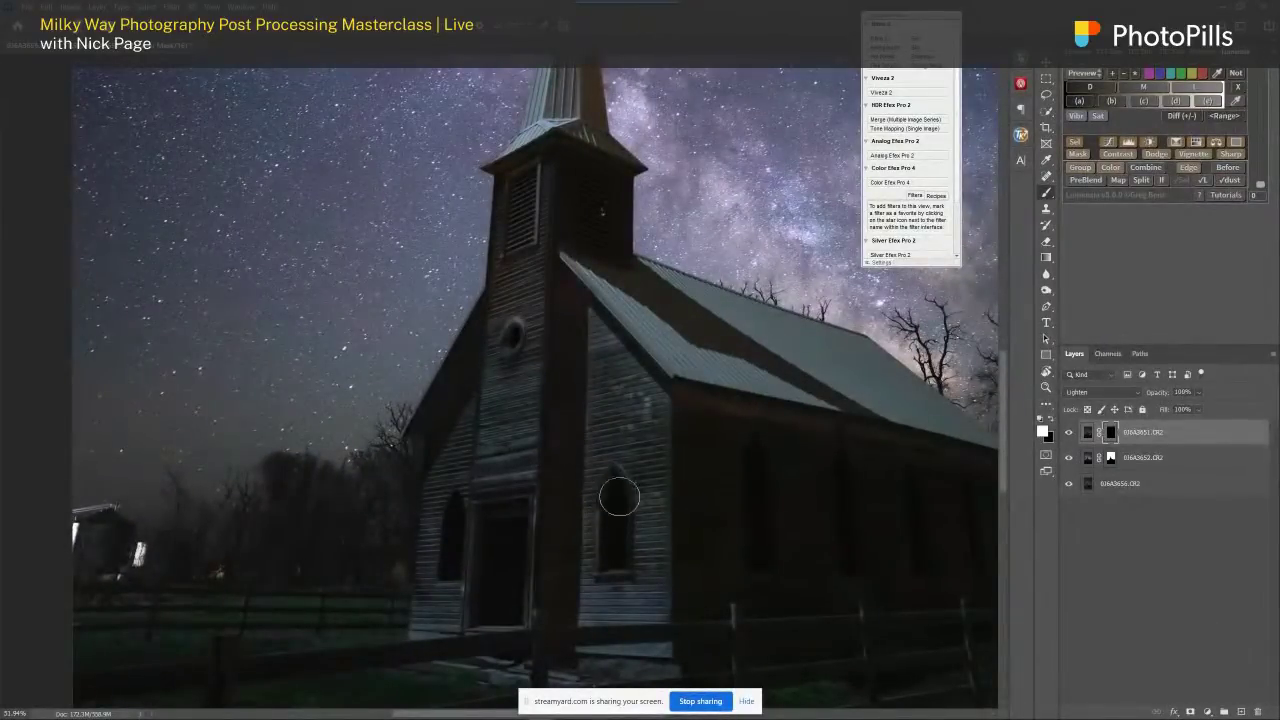
left_click_drag(508, 518, 514, 532)
mouse_move(757, 545)
left_mouse_down()
mouse_move(754, 526)
mouse_move(760, 560)
mouse_move(737, 528)
mouse_move(430, 495)
left_mouse_up()
left_click_drag(534, 420, 547, 530)
mouse_move(606, 446)
left_mouse_down()
mouse_move(637, 540)
mouse_move(659, 440)
mouse_move(668, 540)
left_mouse_up()
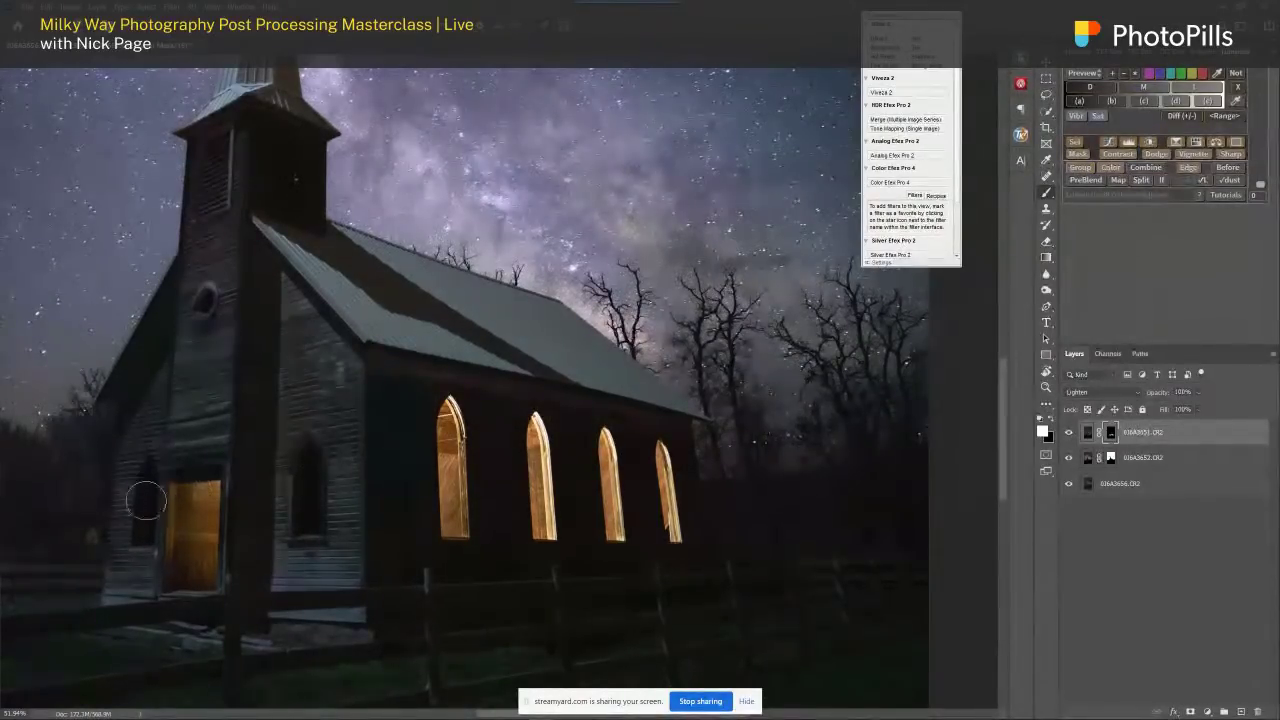
left_click_drag(466, 494, 698, 427)
left_click_drag(826, 464, 791, 526)
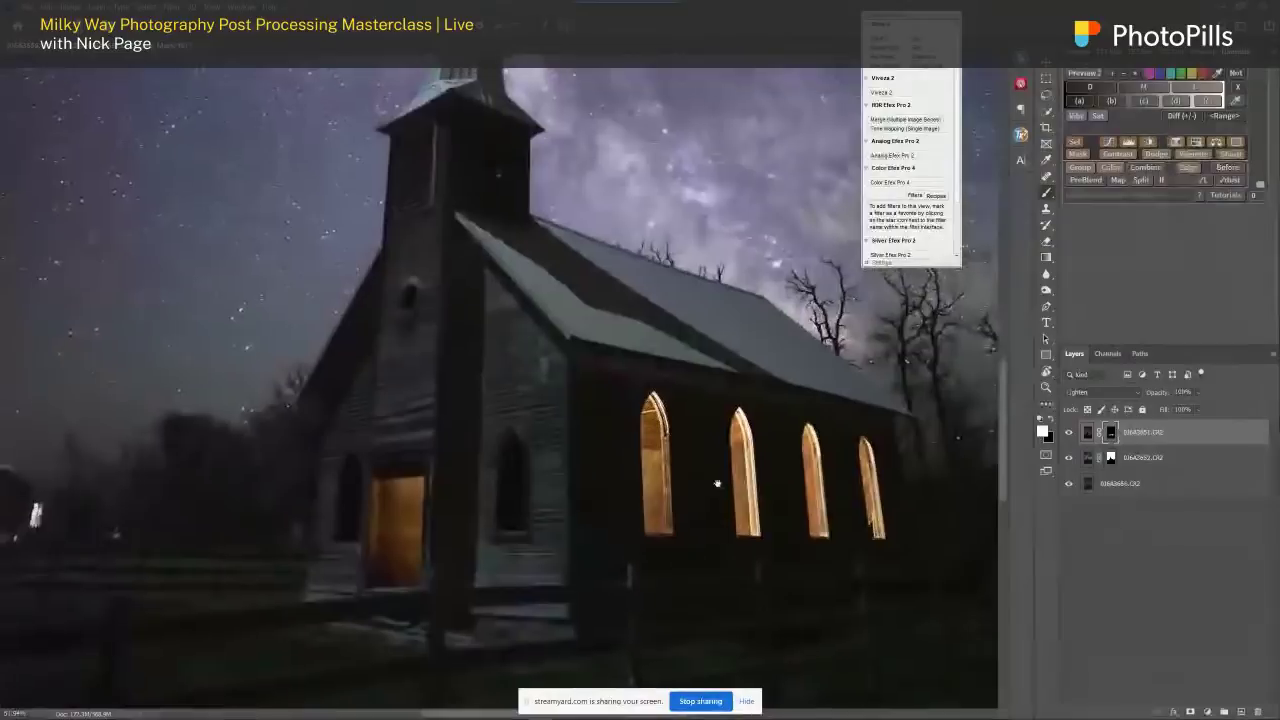
- Compare the church with the masked lit-window layer 0J6A3651 hidden and shown
scroll(743, 499, "down", 2)
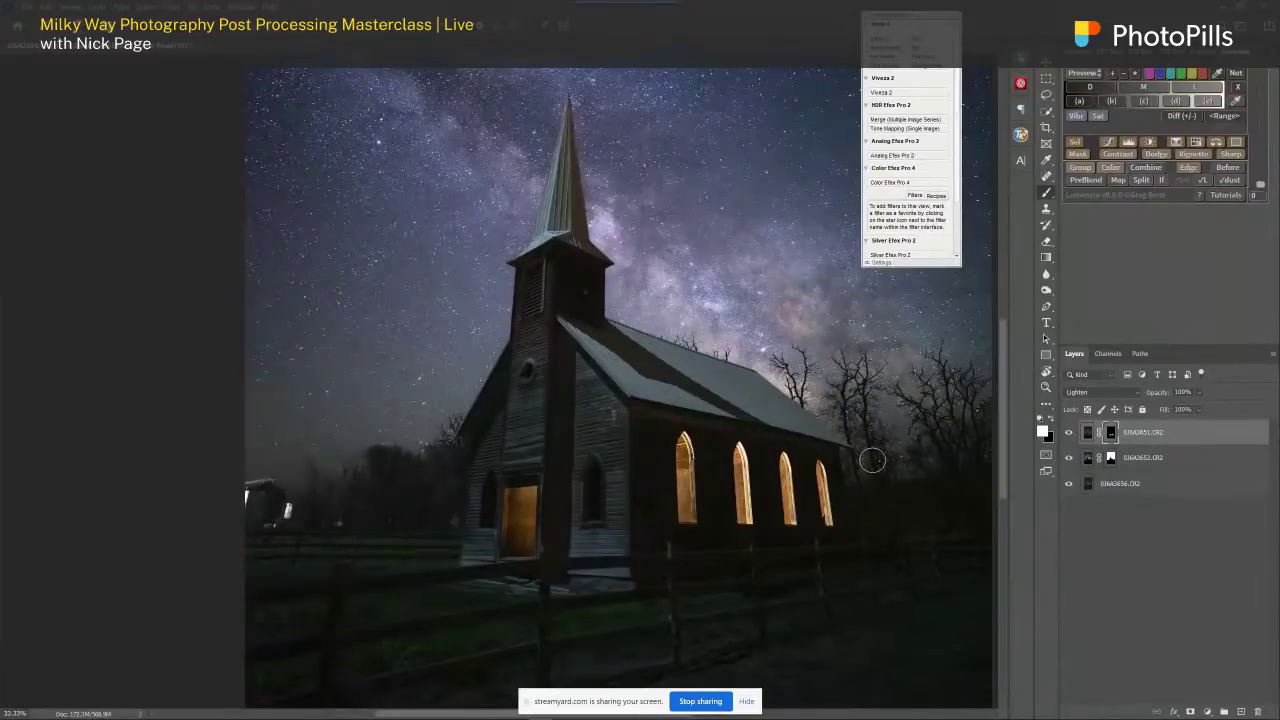
left_click(1068, 432)
left_click(1068, 432)
scroll(703, 408, "up", 3)
scroll(719, 471, "down", 2)
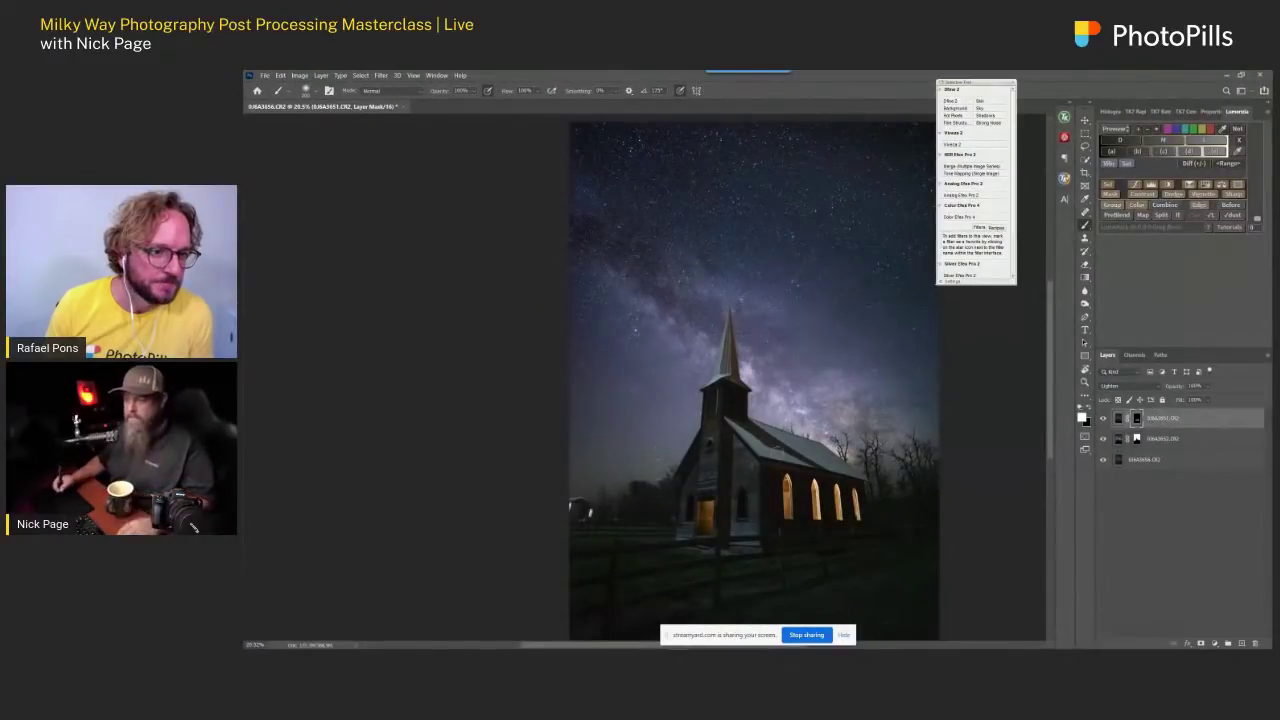
- Close the floating filter palette that lists Viveza 2 and HDR Efex Pro 2
scroll(784, 460, "up", 2)
left_click_drag(784, 460, 766, 435)
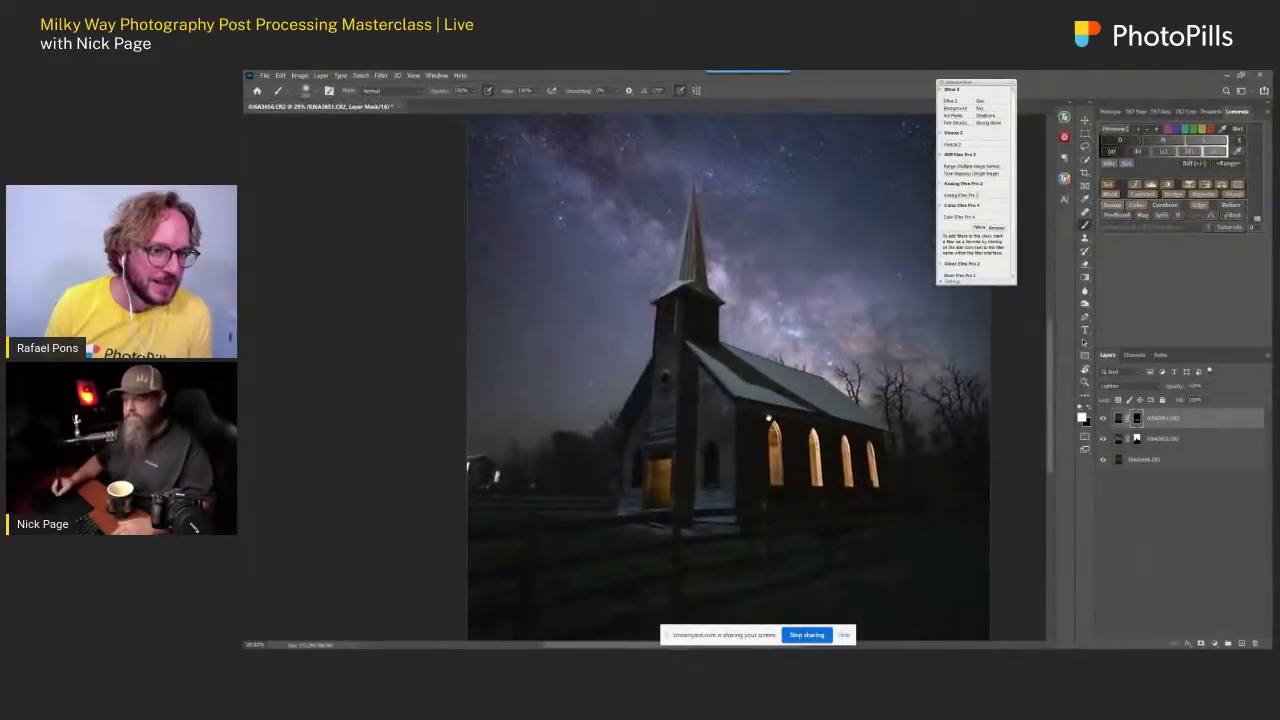
scroll(766, 435, "down", 2)
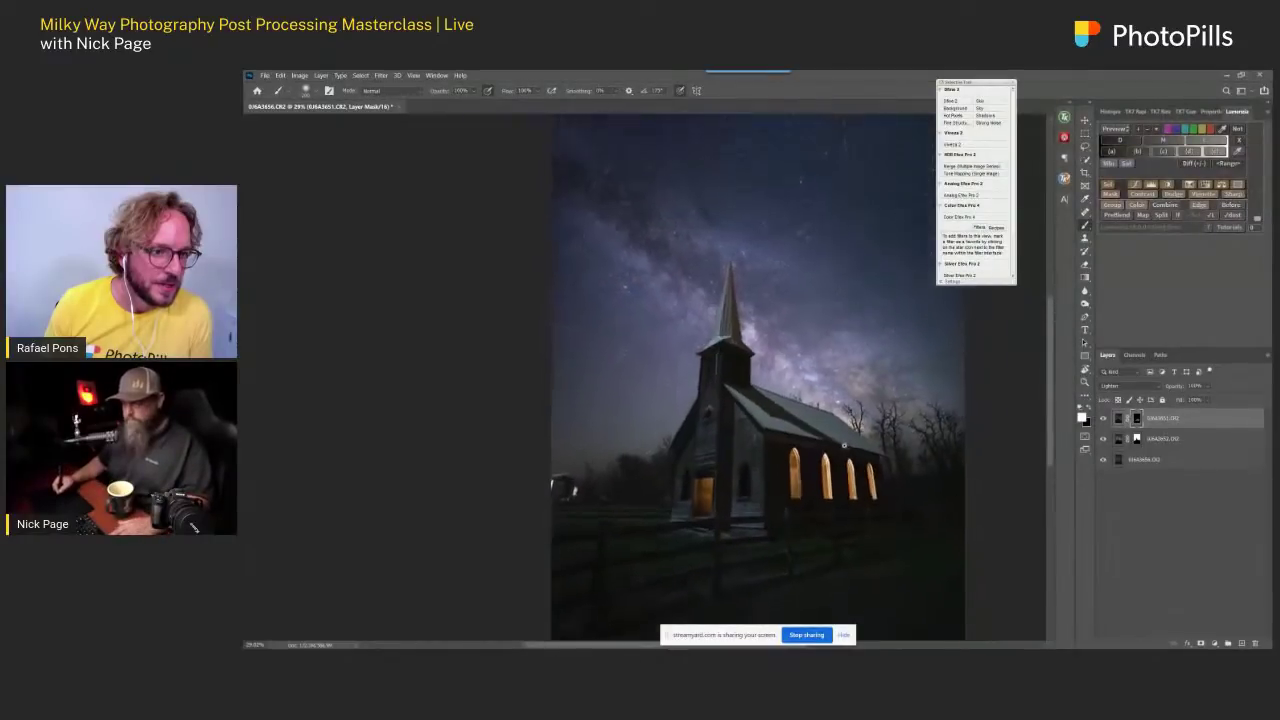
left_click(1011, 84)
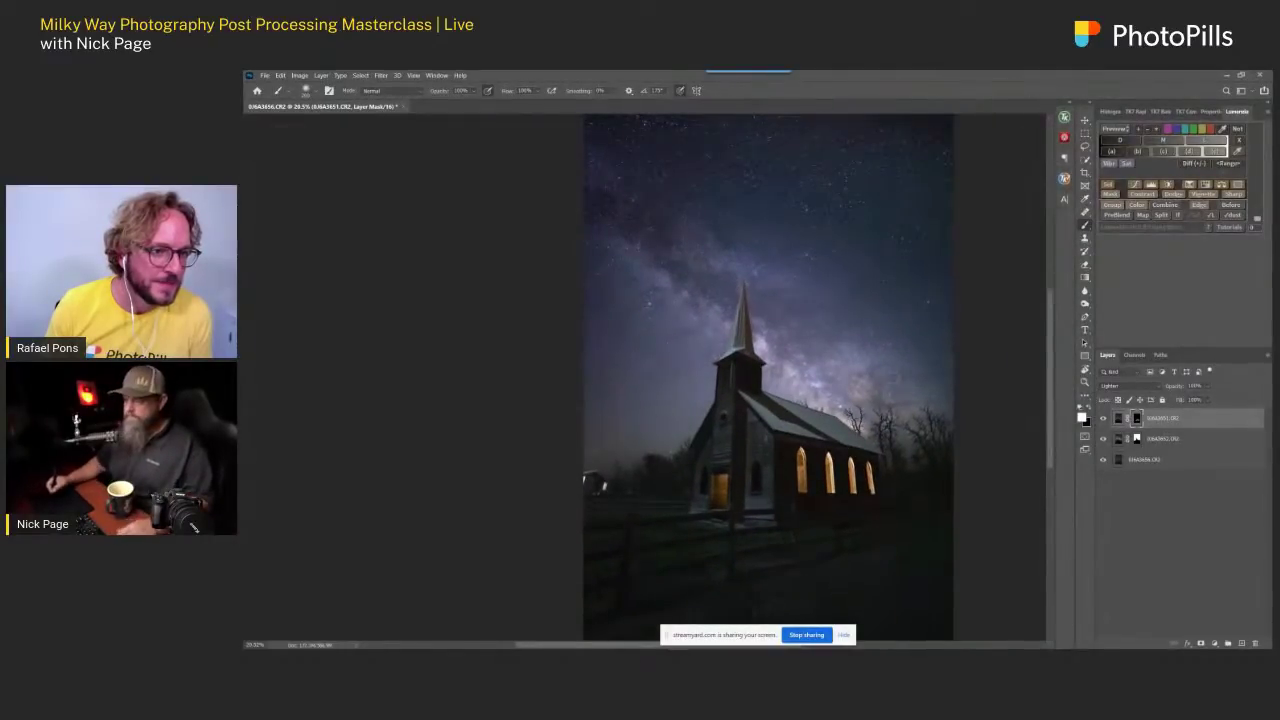
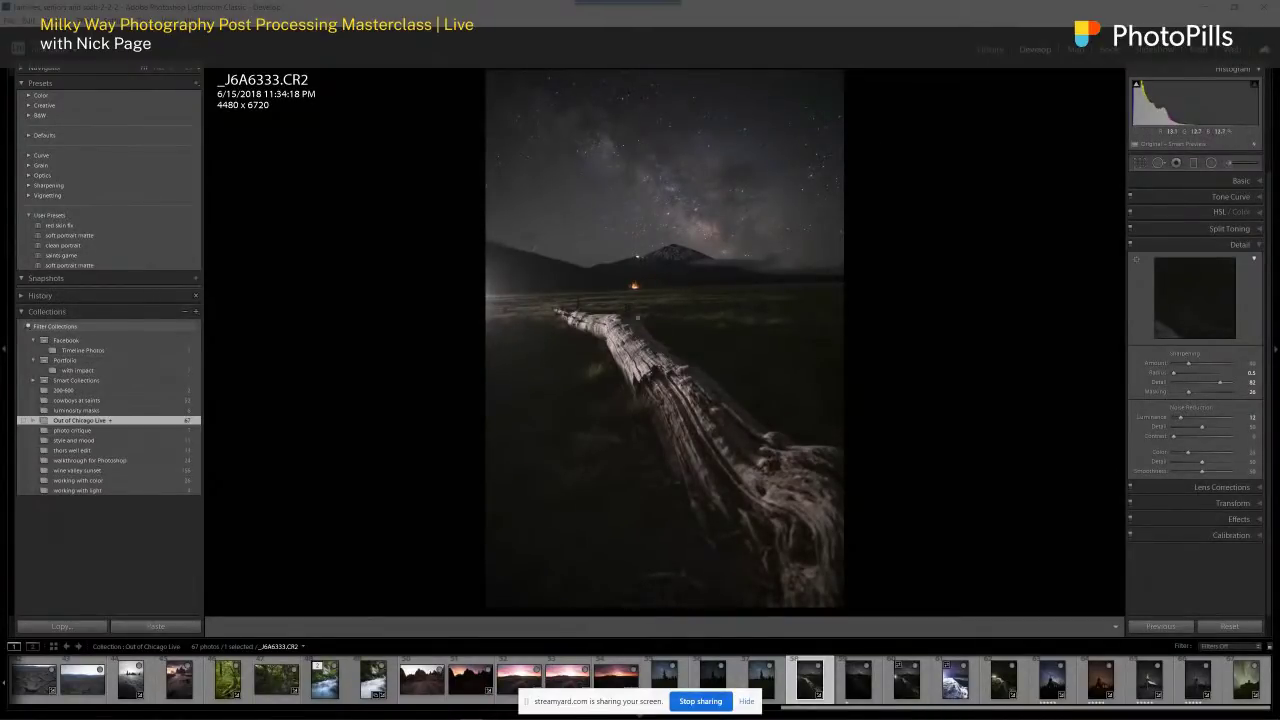
- Switch to Lightroom, reset the develop settings of log photo _J6A6333.CR2, and view _J6A6332.CR2
left_click(1229, 626)
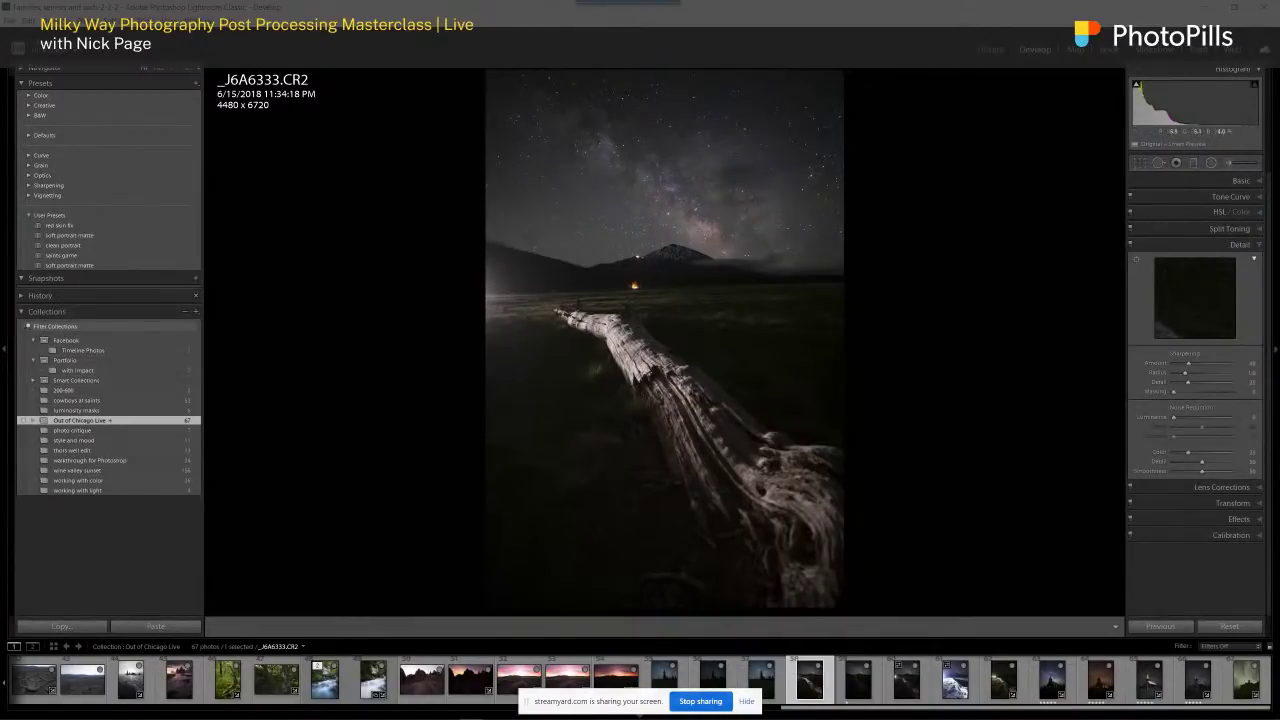
left_click_drag(794, 480, 737, 434)
left_click(910, 689)
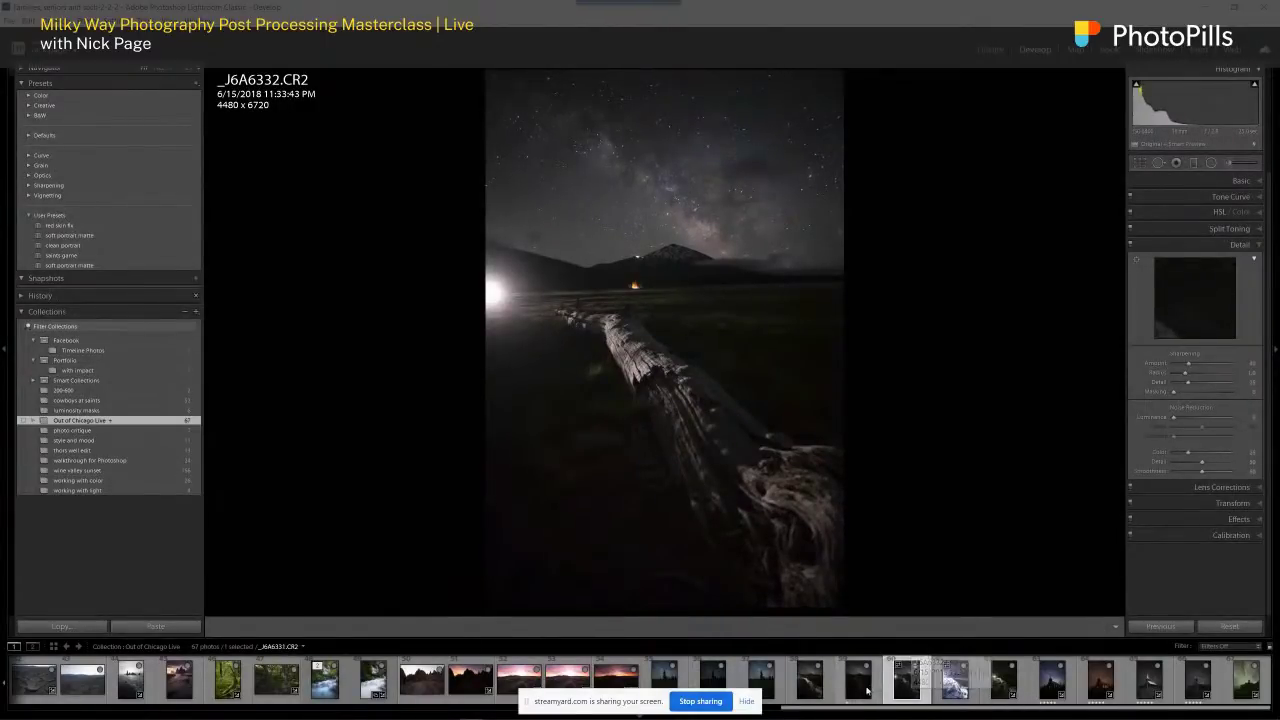
- Examine the log's texture up close in light-painted frame _J6A6338.CR2 and reset that photo's develop settings
left_click(1003, 685)
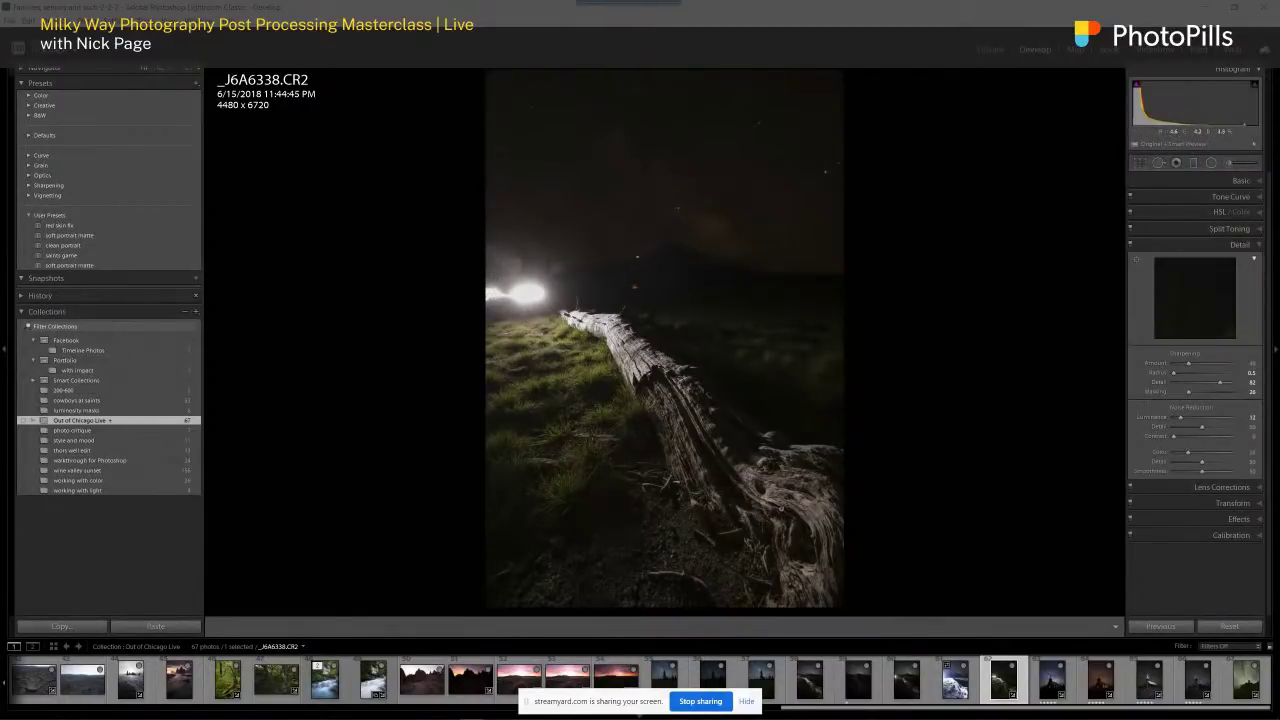
left_click(794, 492)
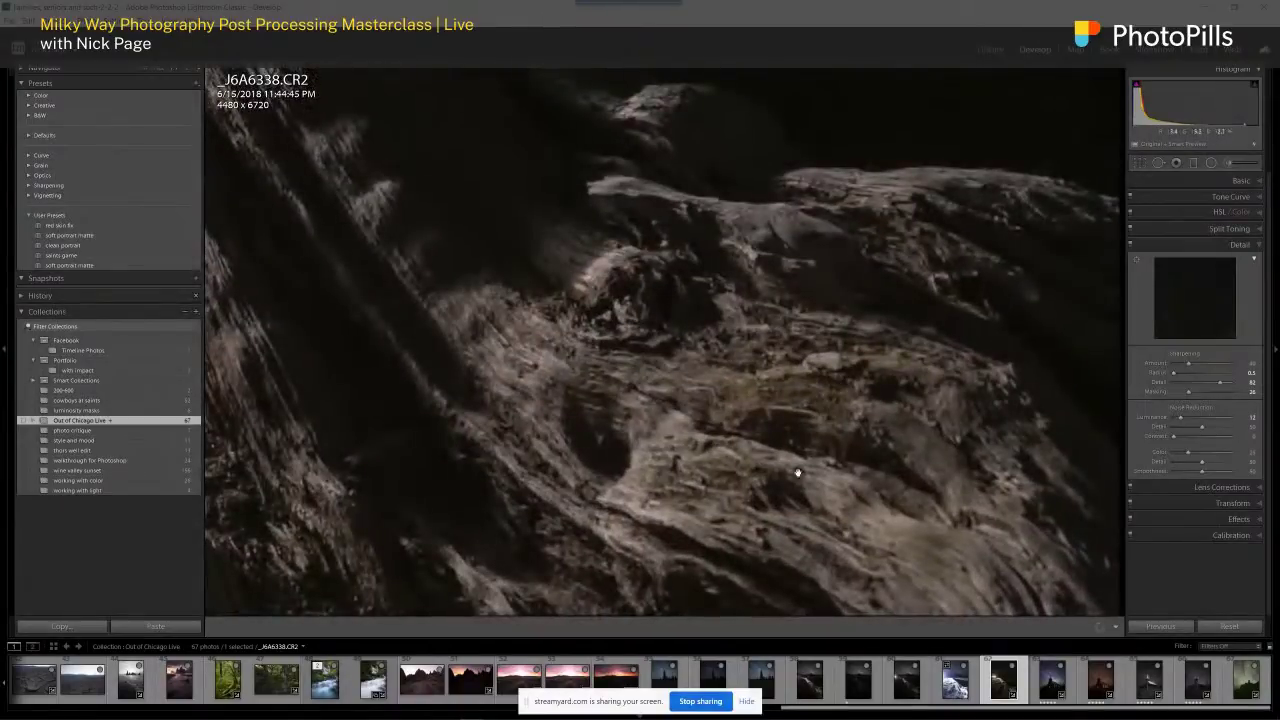
left_click_drag(669, 397, 661, 290)
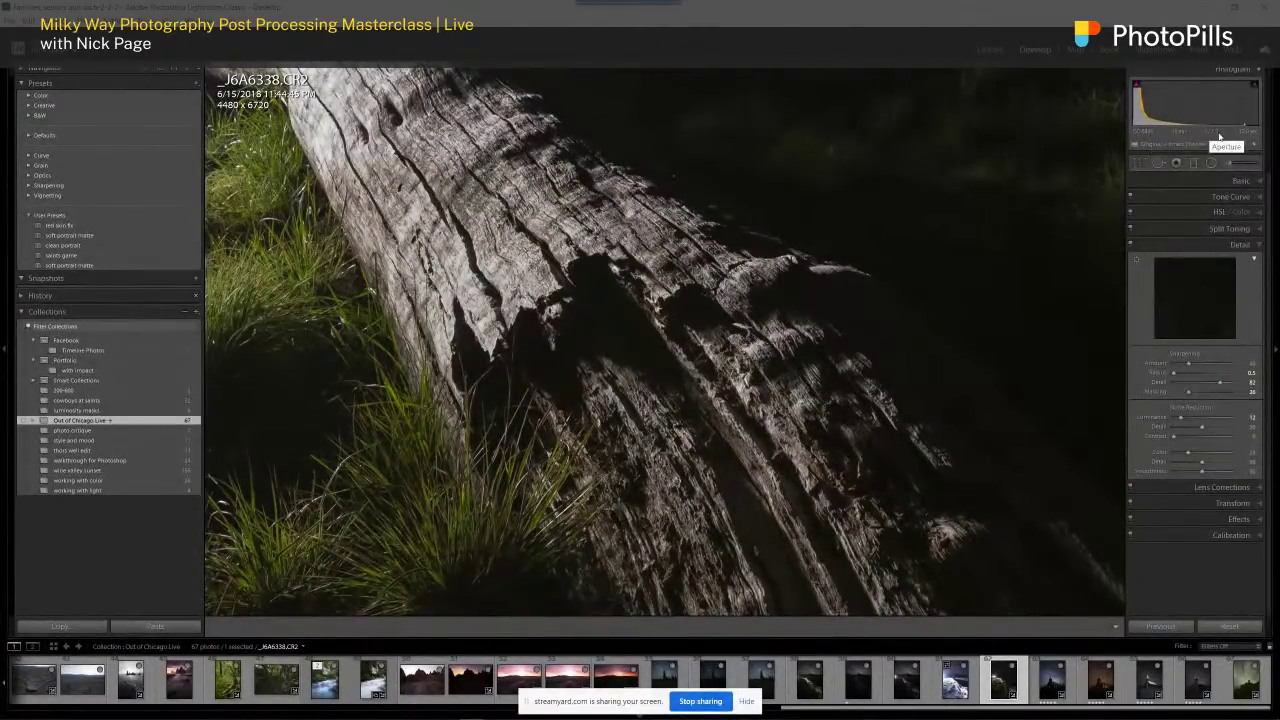
left_click(722, 321)
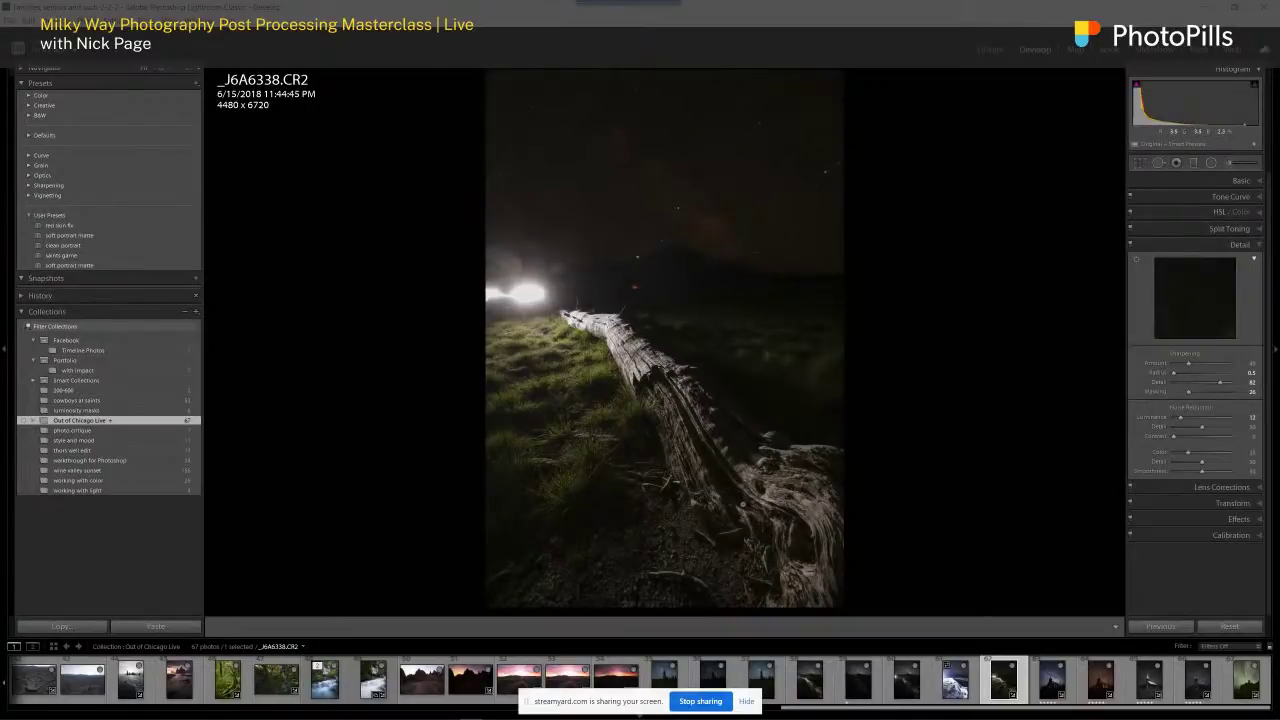
left_click(1232, 628)
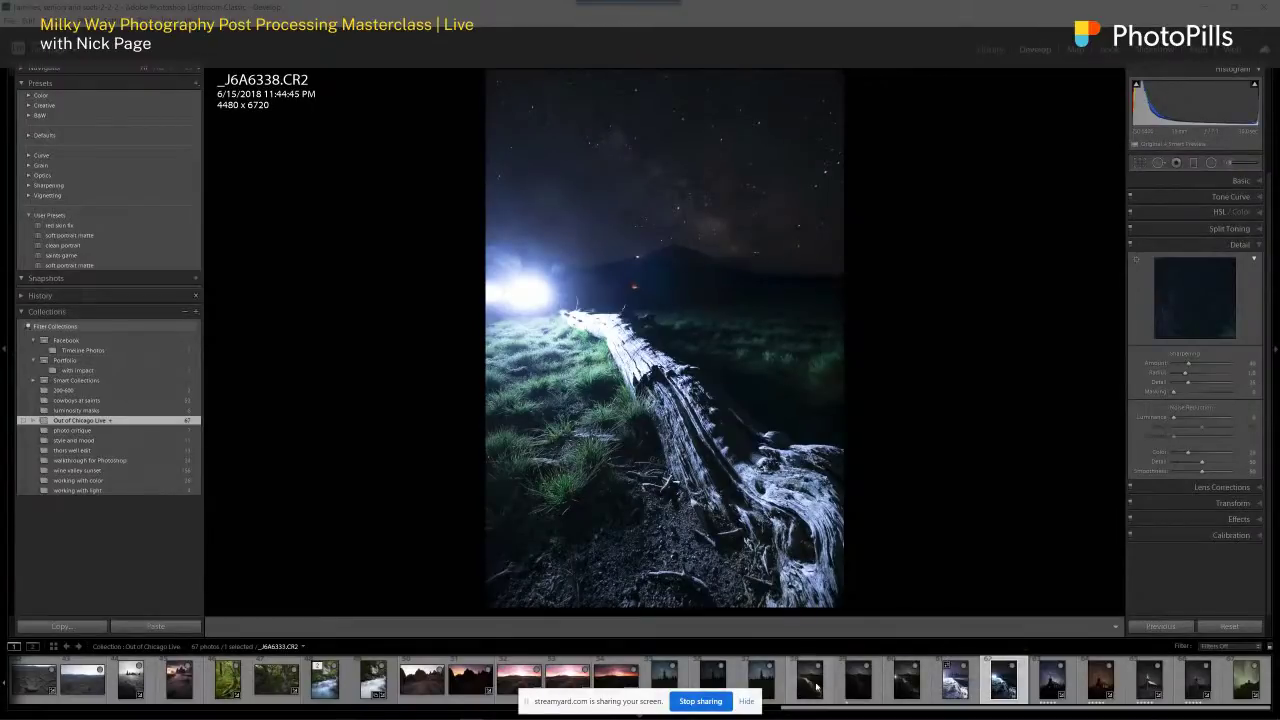
- Compare log exposures _J6A6333.CR2, _J6A6331.CR2 and _J6A6338.CR2, finishing on _J6A6333.CR2
left_click(823, 695)
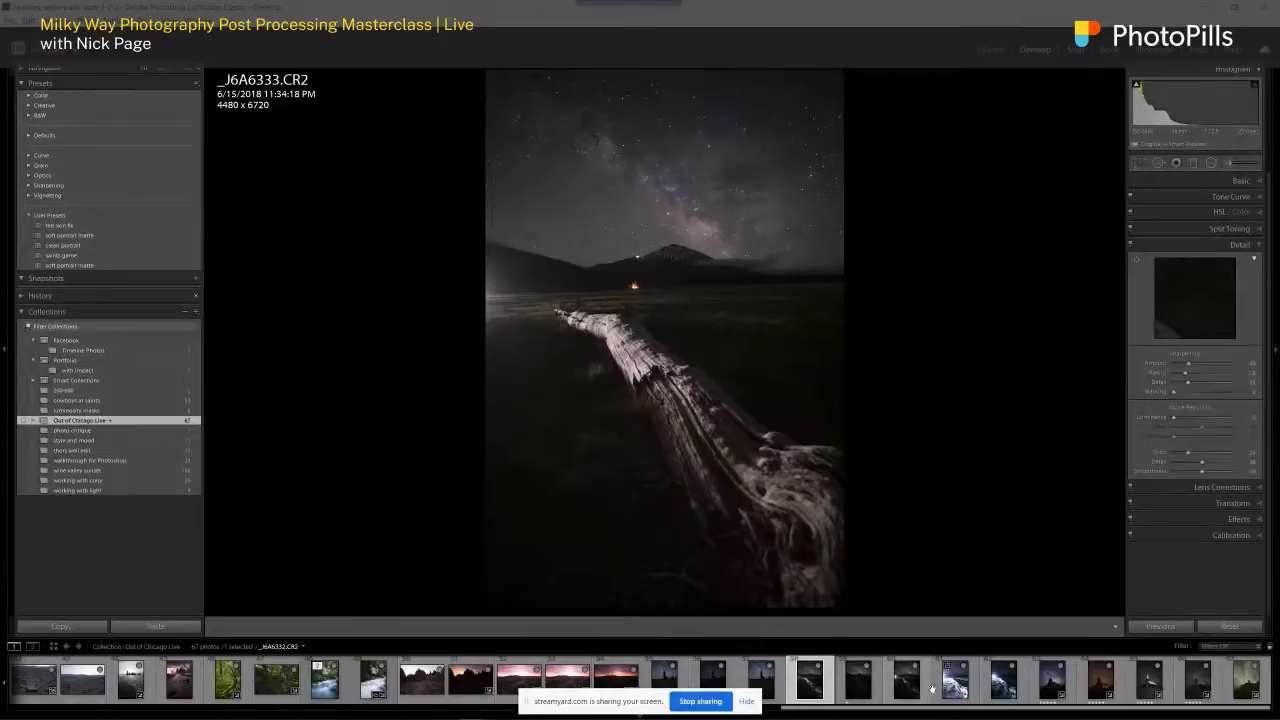
left_click(872, 690)
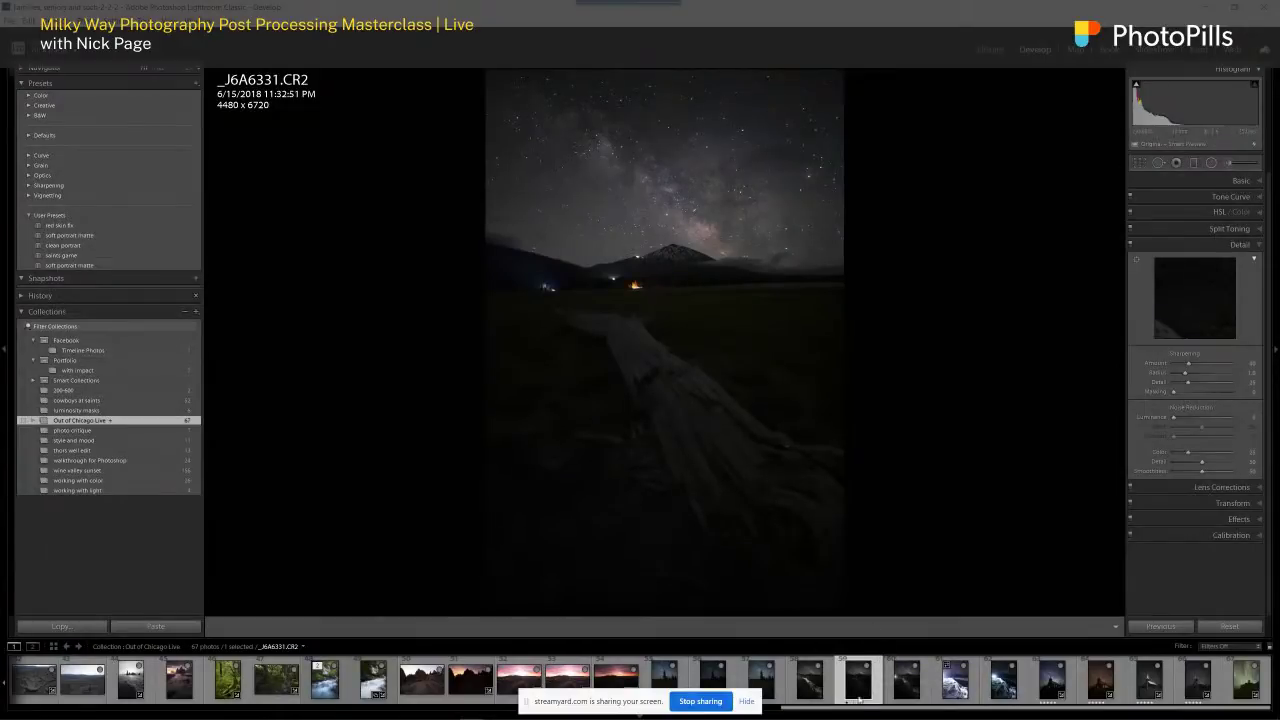
left_click(816, 694)
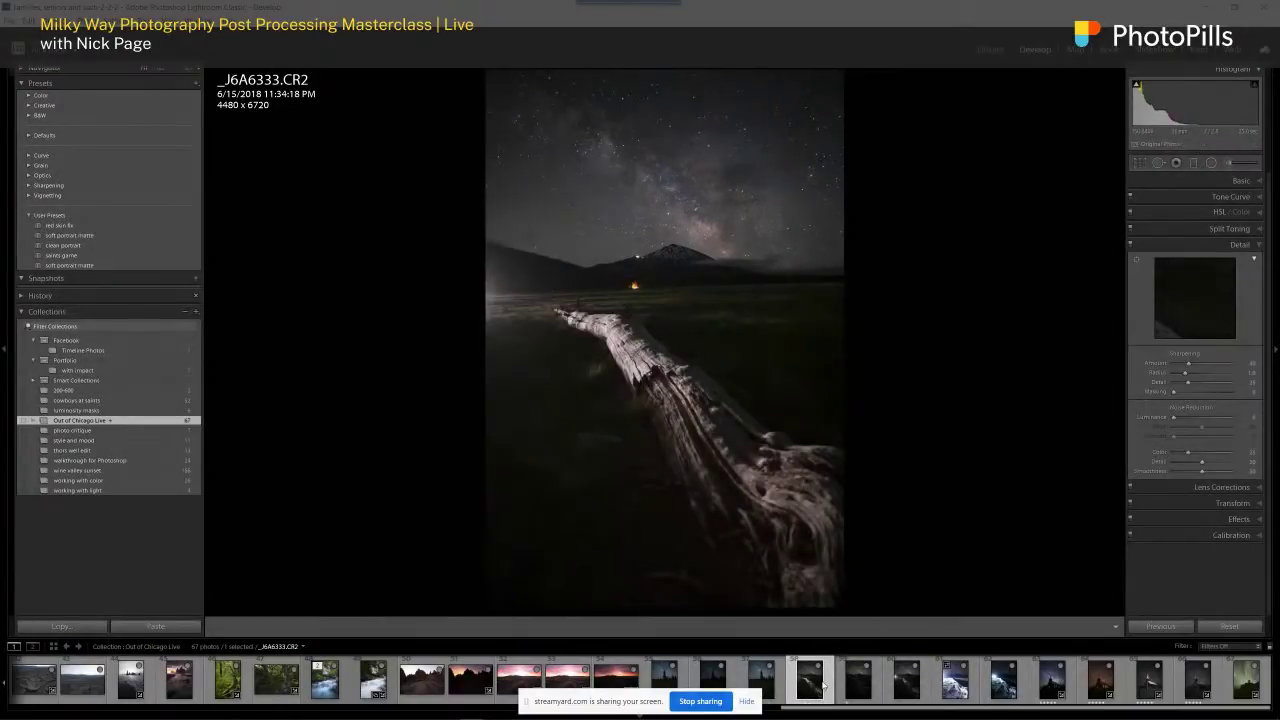
left_click(1003, 688)
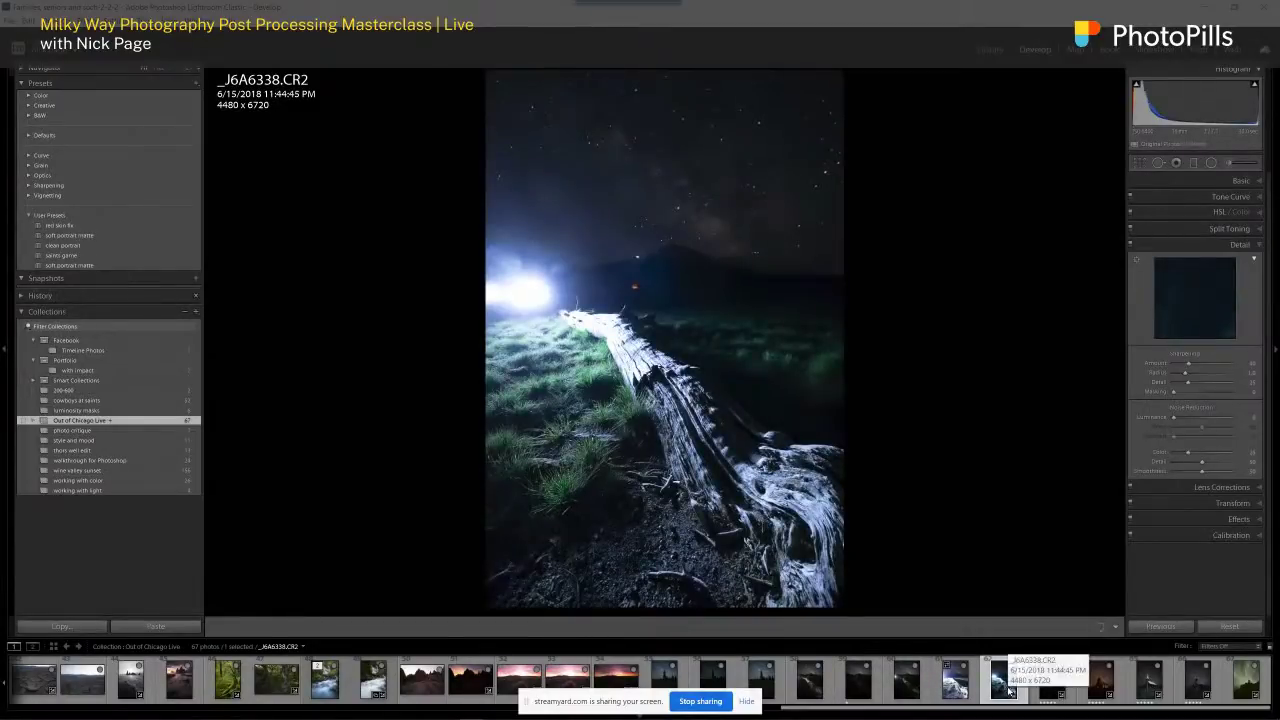
left_click(810, 686)
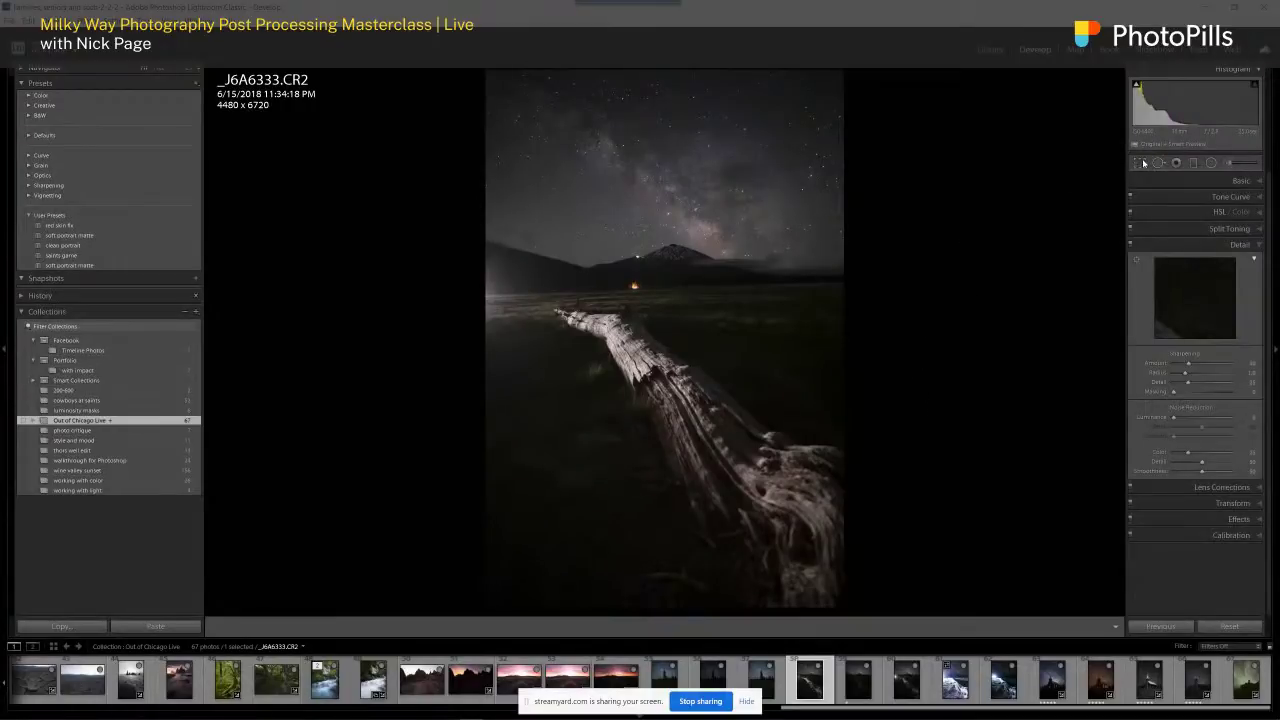
- Straighten log photo _J6A6333.CR2 by rotating its crop slightly clockwise and apply the crop
left_click(1142, 163)
left_click_drag(871, 75, 886, 71)
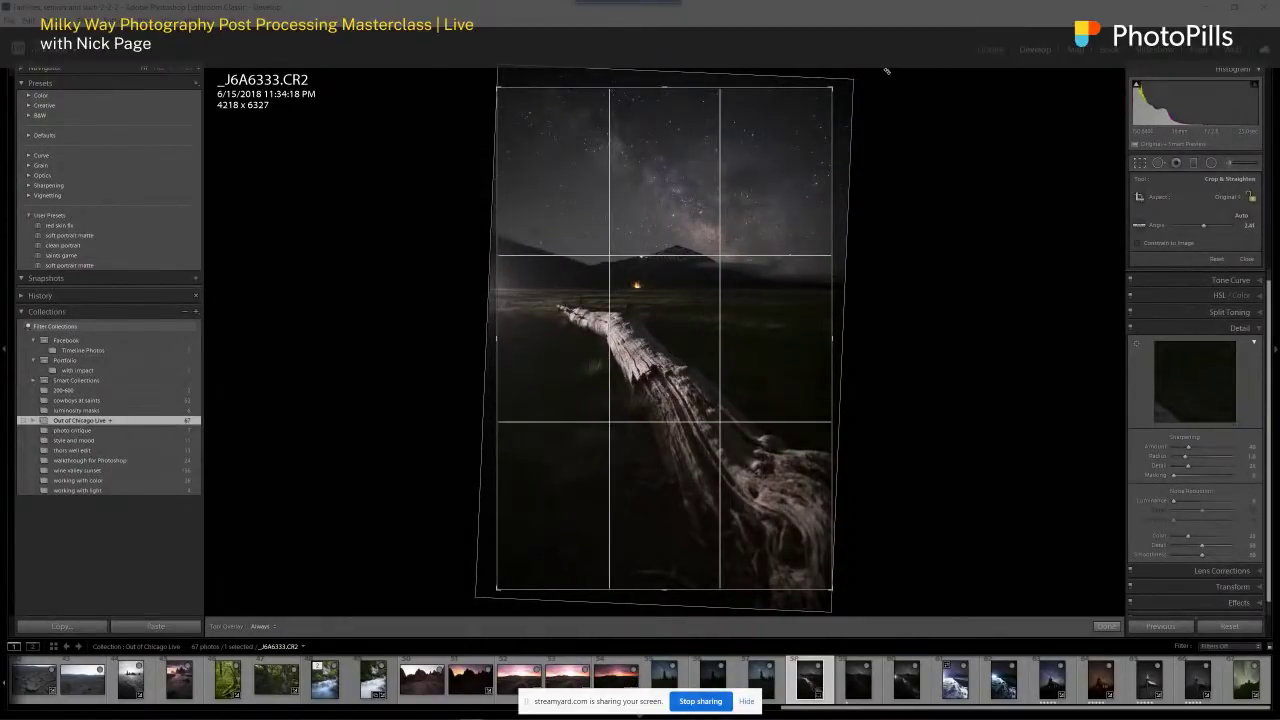
key("Return")
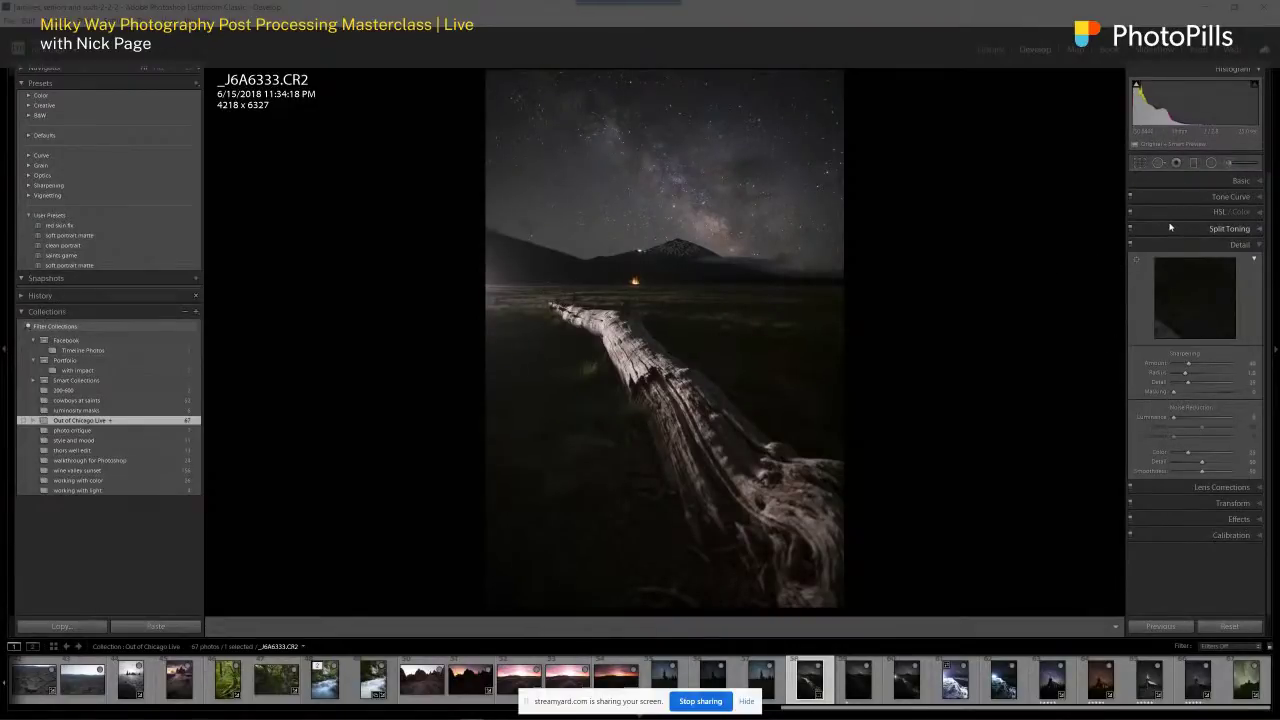
- Turn on Remove Chromatic Aberration in the lens corrections for _J6A6333.CR2
left_click_drag(1185, 372, 1192, 398)
left_click(1200, 487)
left_click(1178, 290)
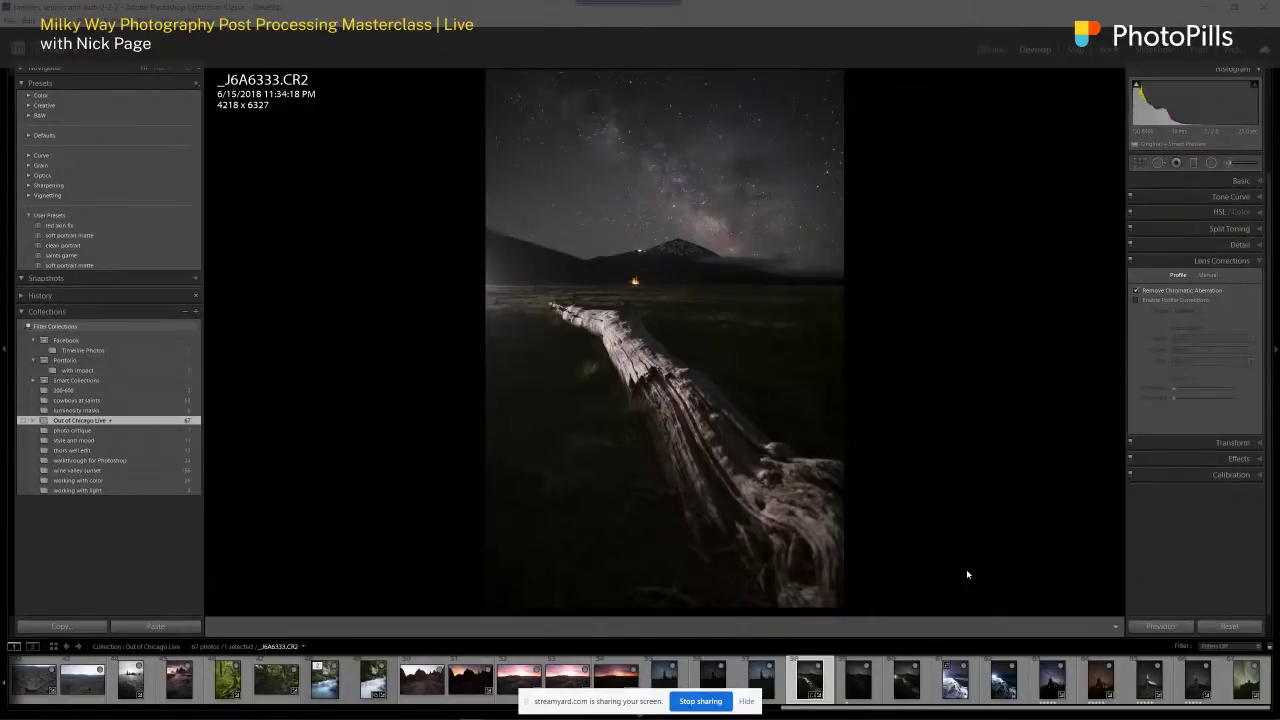
- Synchronize all develop settings, including the crop, from _J6A6333.CR2 to the light-painted frame _J6A6338.CR2
left_click(1004, 682, "ctrl")
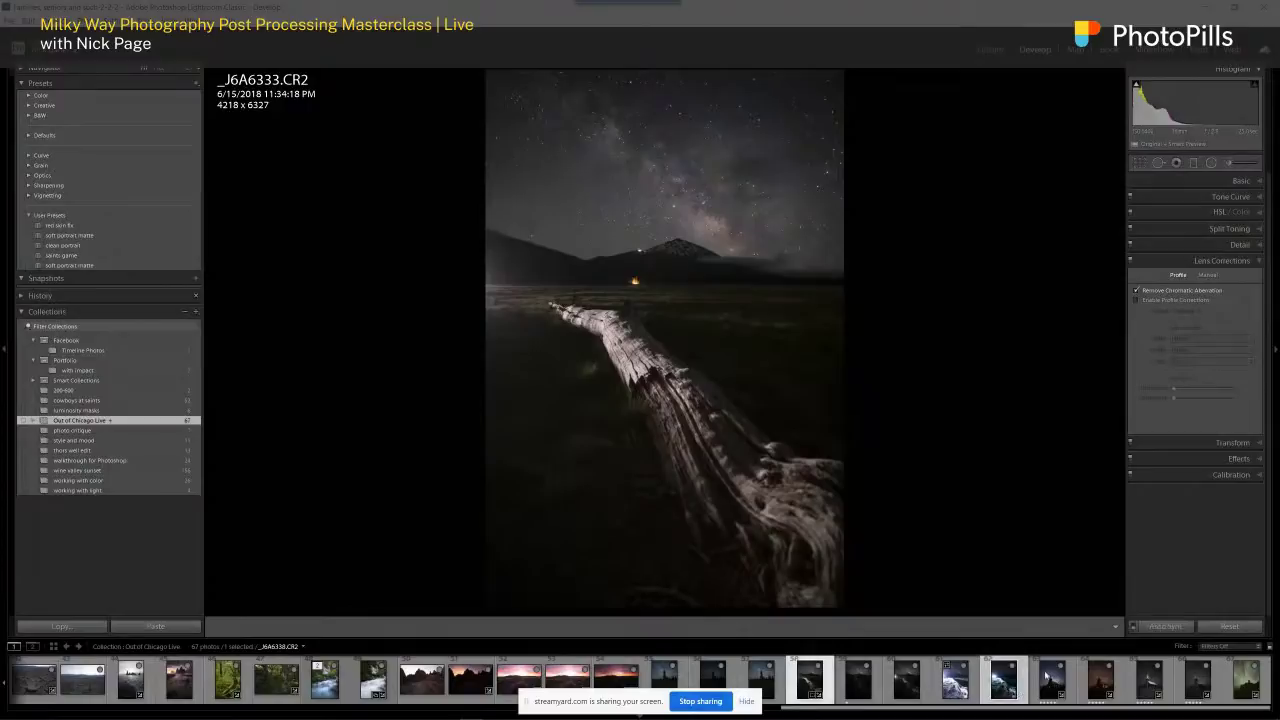
left_click(1165, 627)
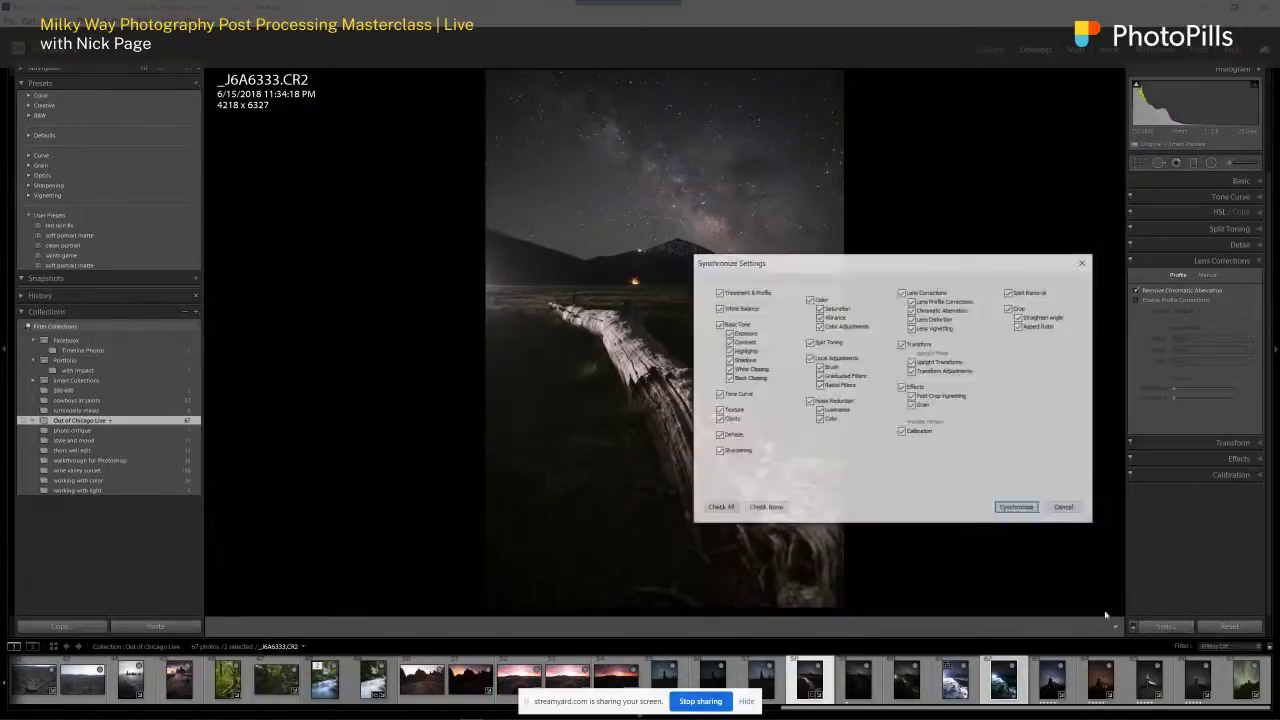
left_click(1018, 508)
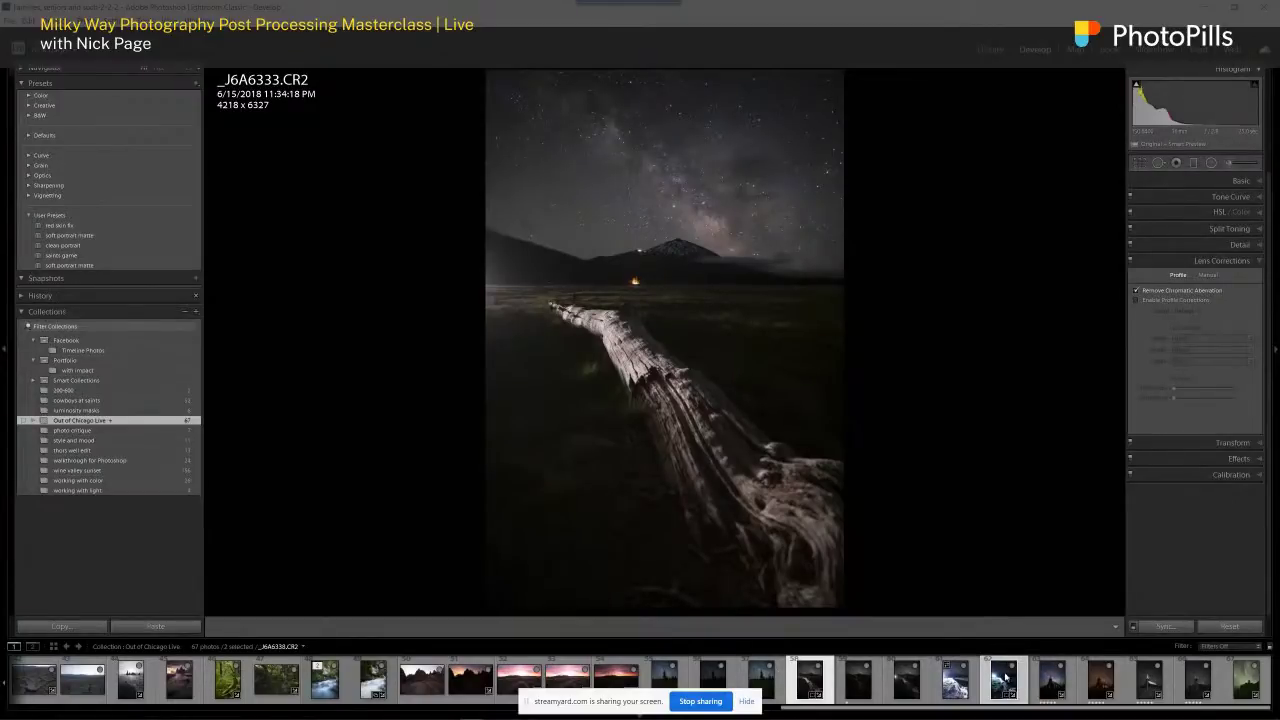
- Open _J6A6333 and _J6A6338 as smart objects in Photoshop, keeping the smart object unrasterized
right_click(1010, 677)
mouse_move(1052, 416)
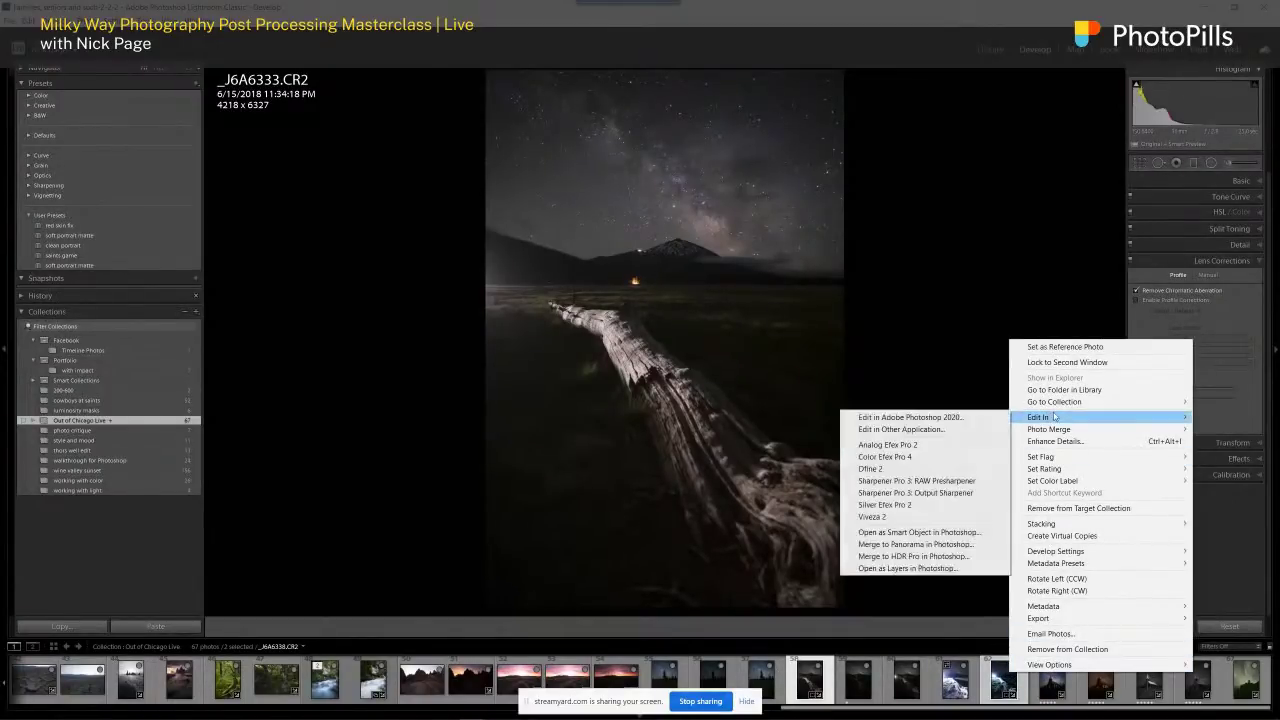
left_click(924, 533)
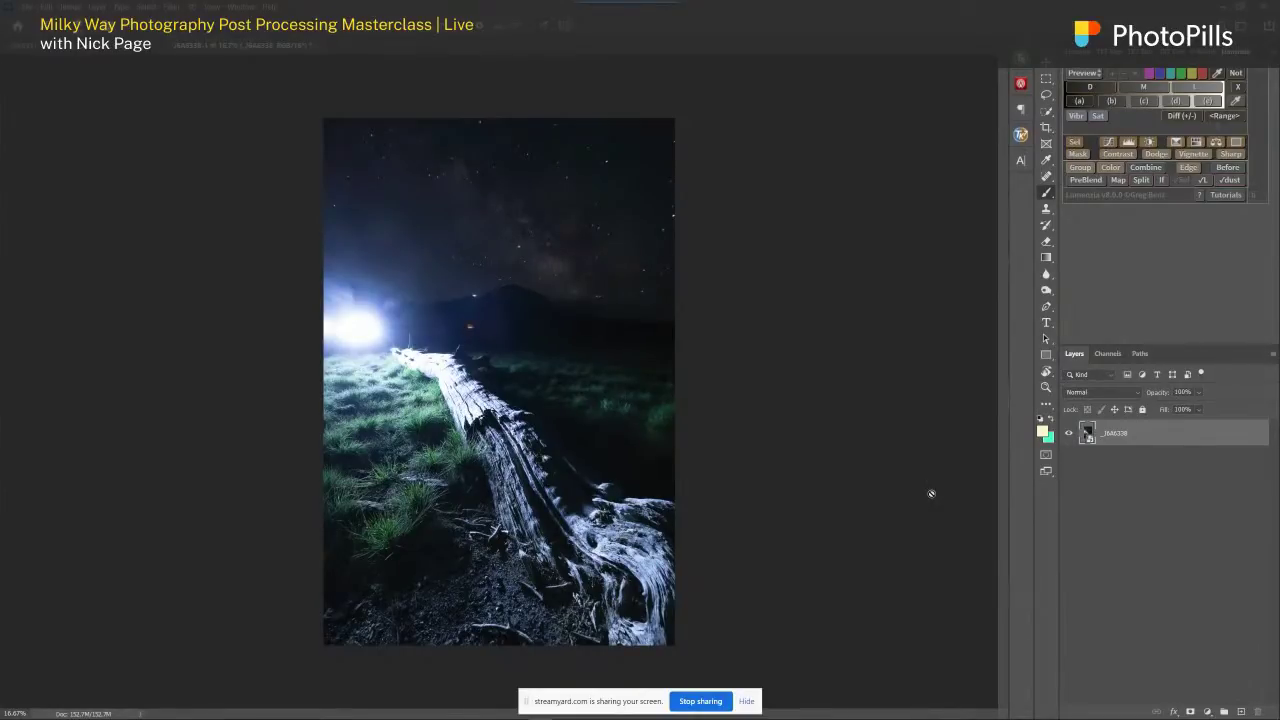
left_click(352, 189)
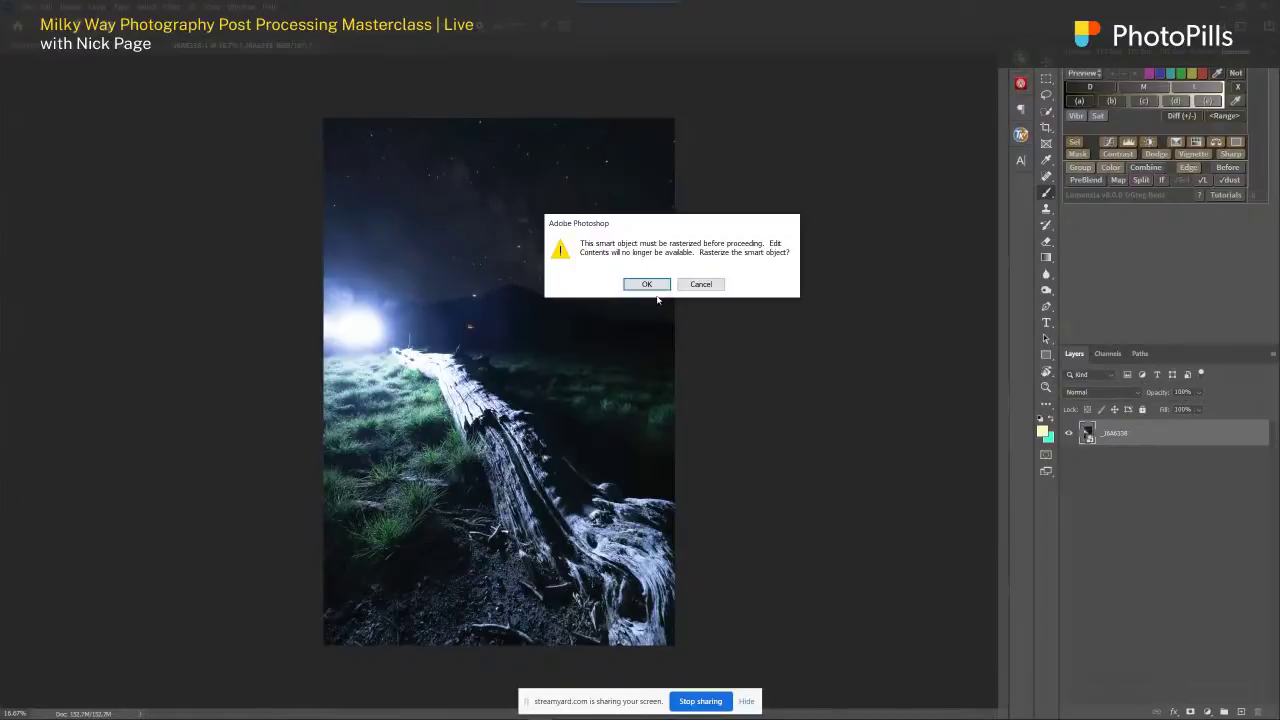
left_click(708, 285)
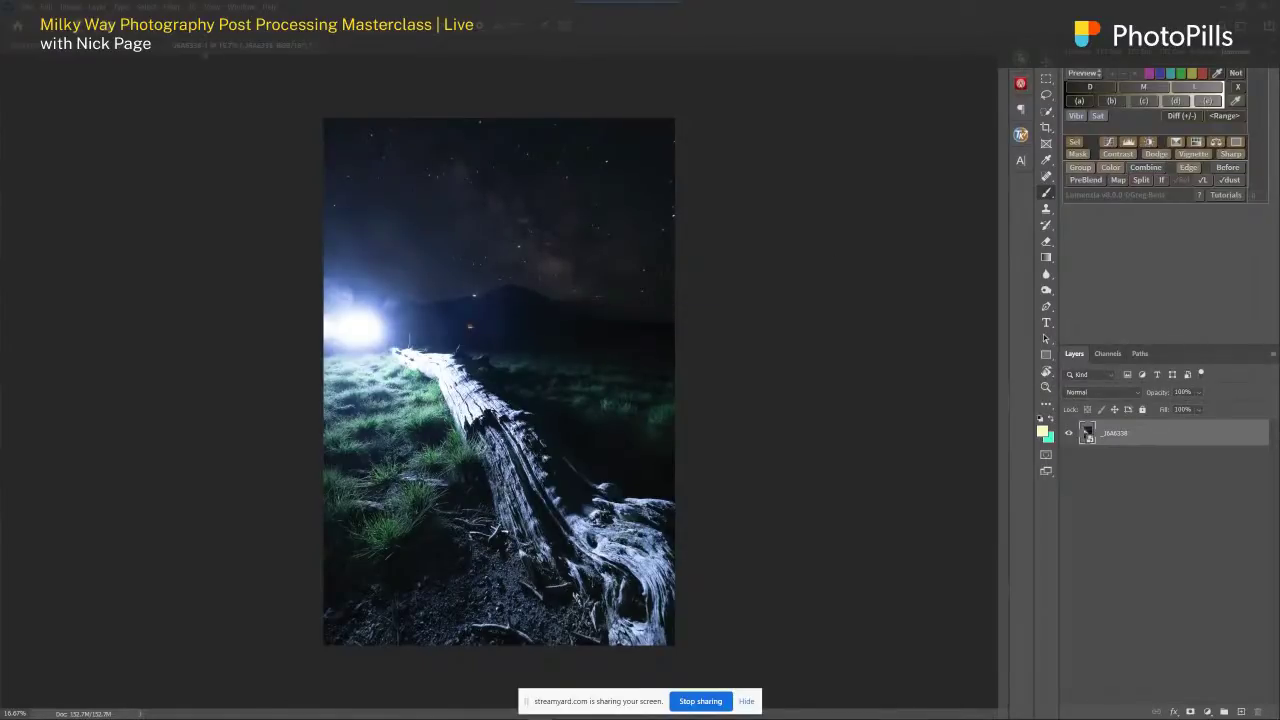
- Compare the two open log documents and move the _J6A6338 smart object into the _J6A6333 document as the top layer
left_click(85, 45)
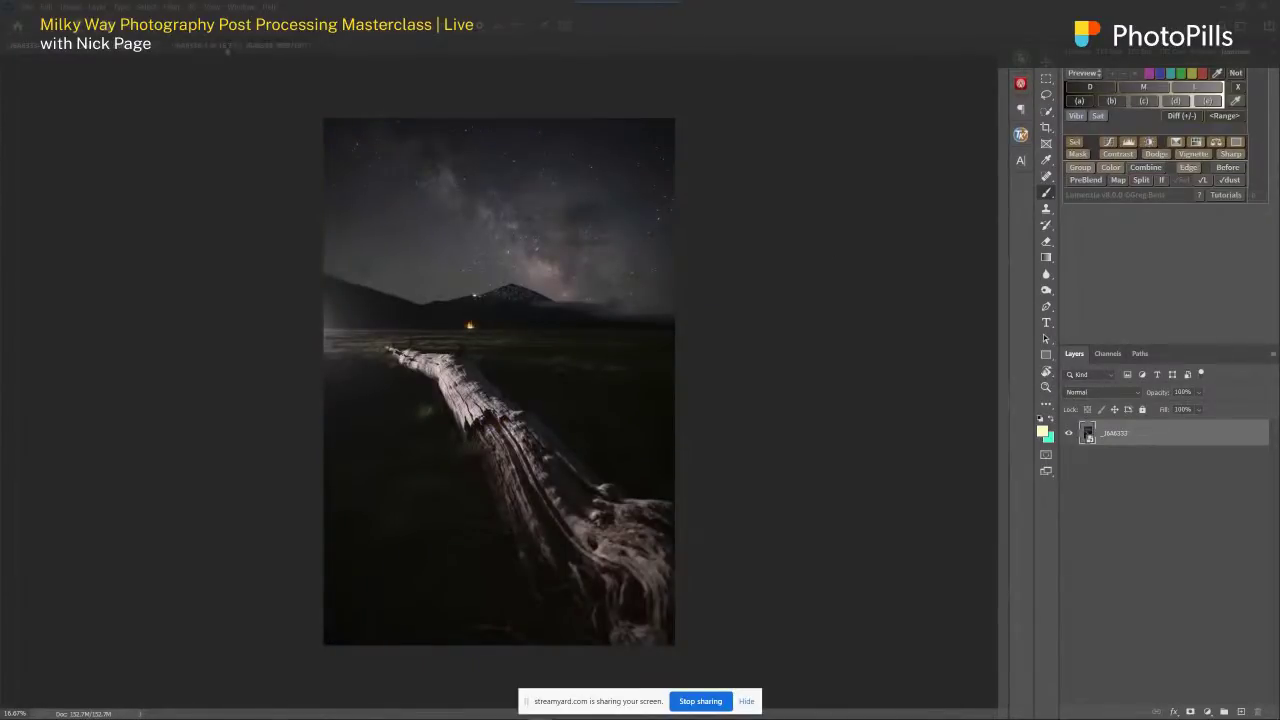
left_click(228, 50)
left_click(85, 45)
left_click(222, 50)
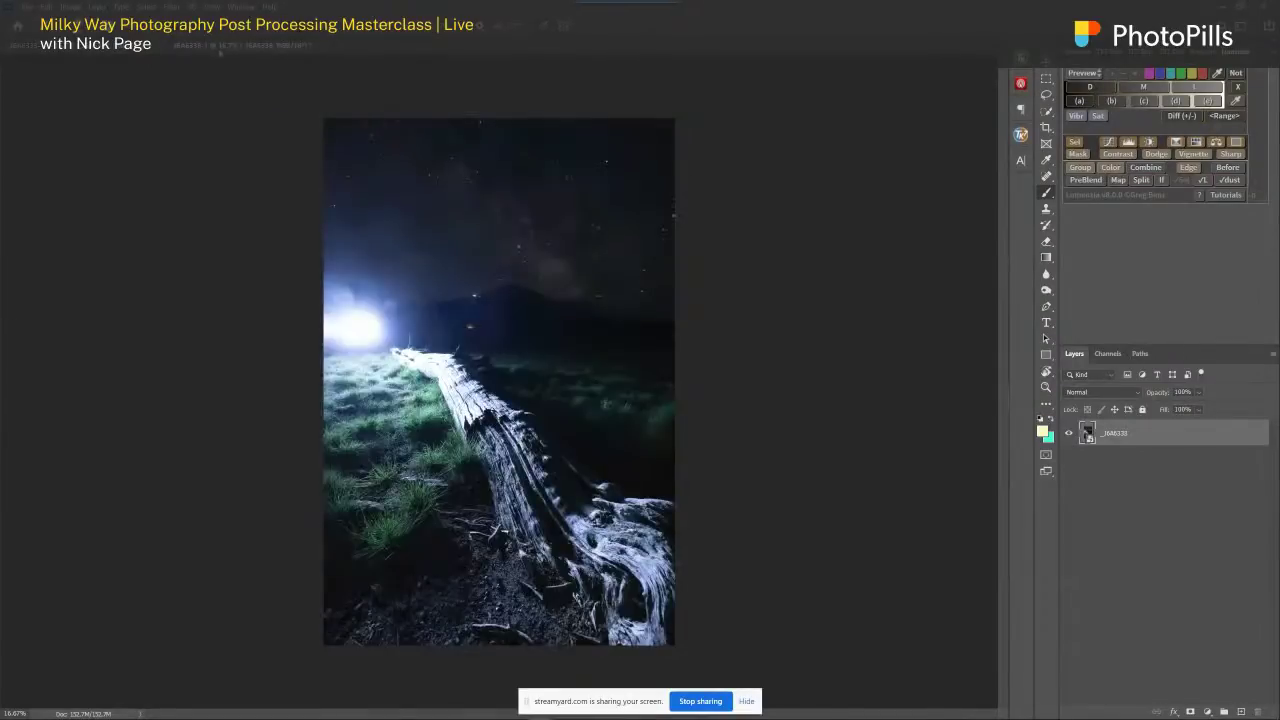
left_click(1047, 64)
left_click_drag(1088, 436, 488, 390)
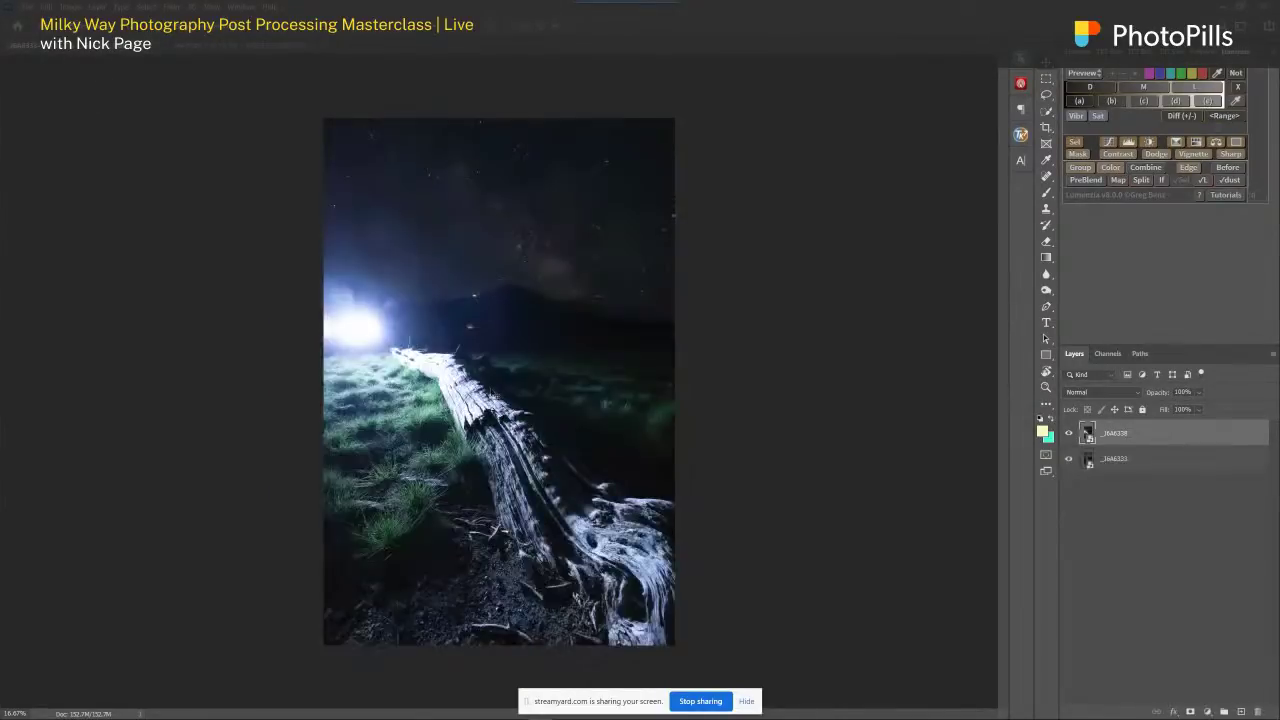
- Compare the light-painted log layer _J6A6338 with the Milky Way exposure beneath by toggling its visibility, leaving it shown
left_click(1067, 433)
left_click(1067, 434)
left_click(1067, 434)
left_click(1067, 434)
left_click(1067, 434)
left_click(1067, 434)
left_click(1067, 434)
left_click(1067, 434)
left_click(1067, 434)
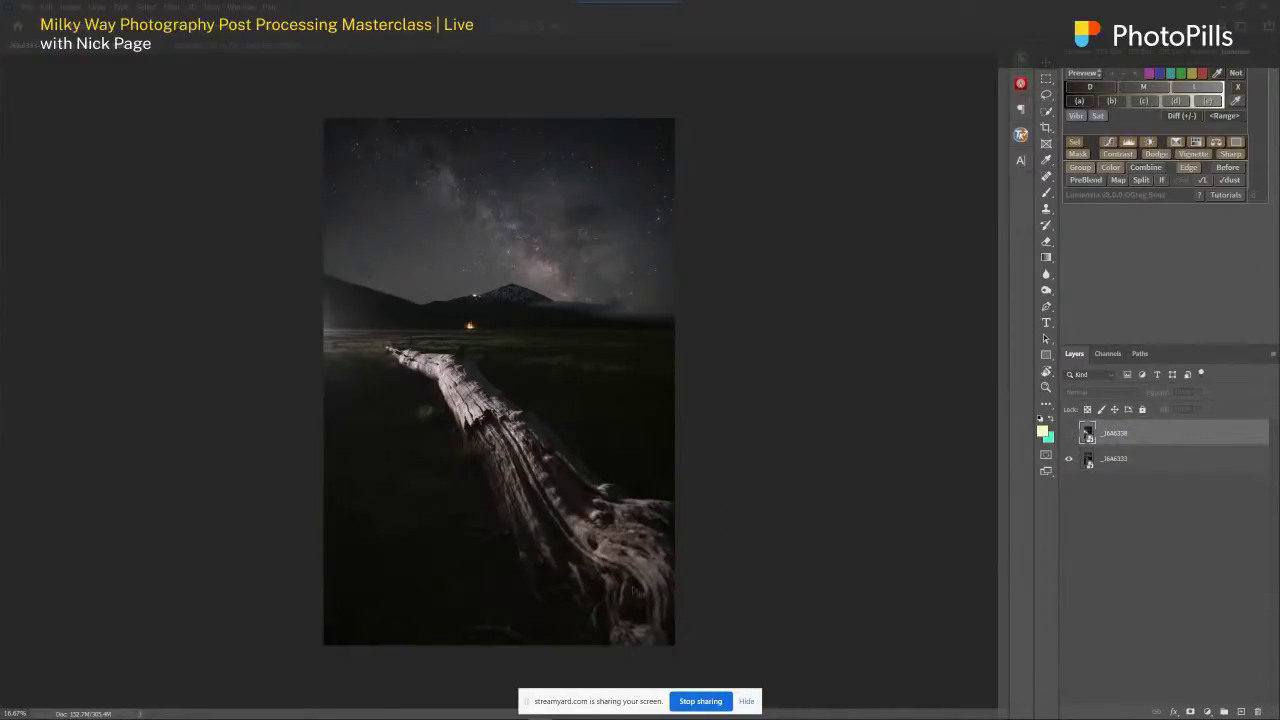
left_click(1069, 433)
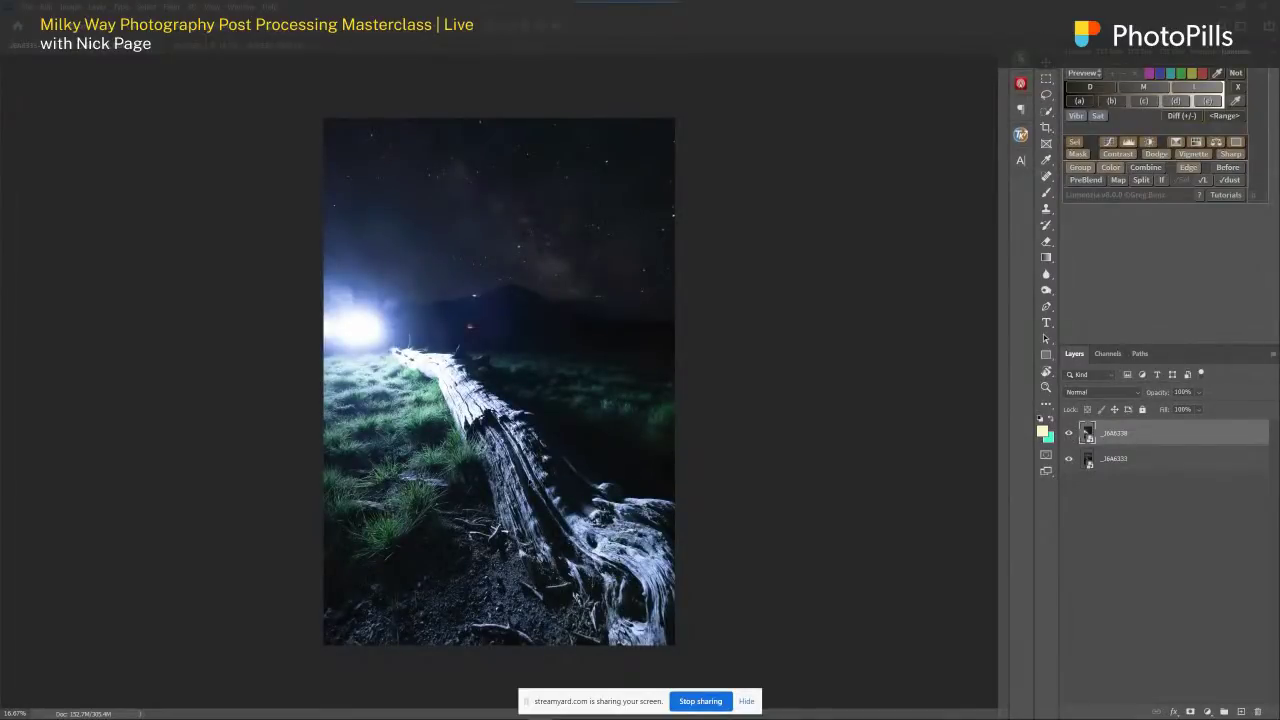
- Open the upper light-painted layer's raw settings, warm its white balance and set Tint to +27
key("ctrl+comma")
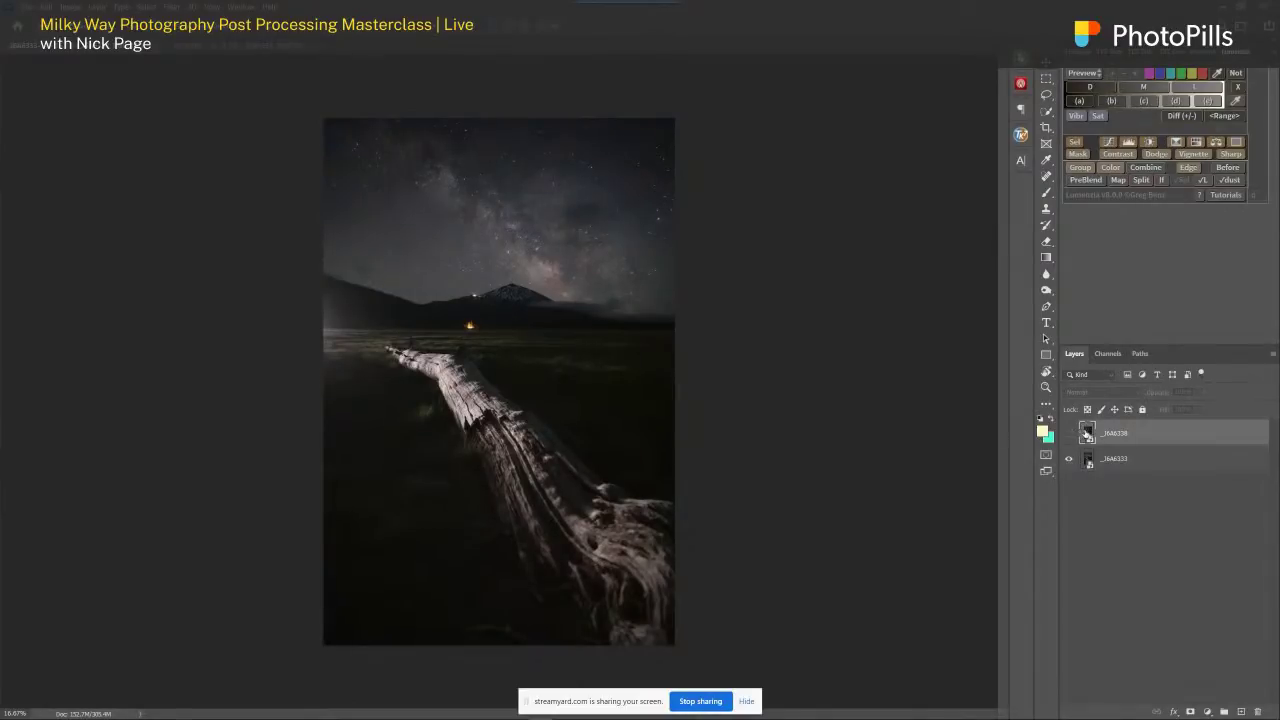
left_click(1069, 433)
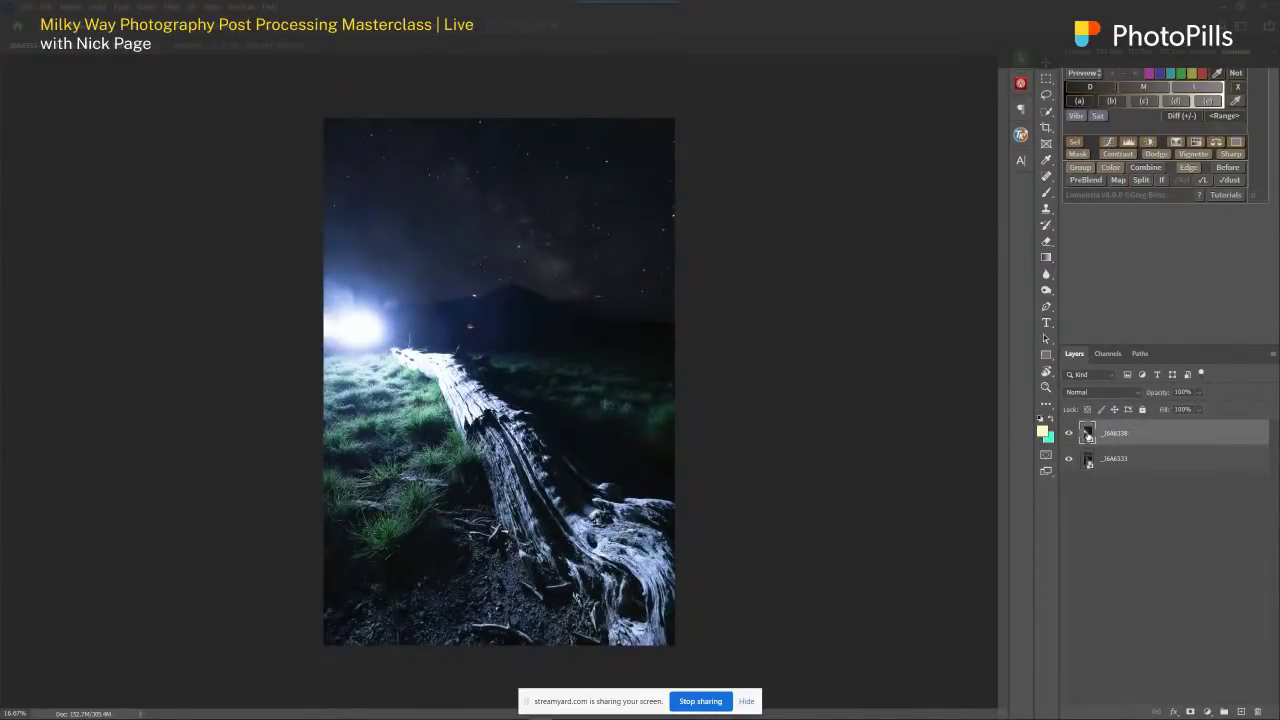
double_click(1087, 434)
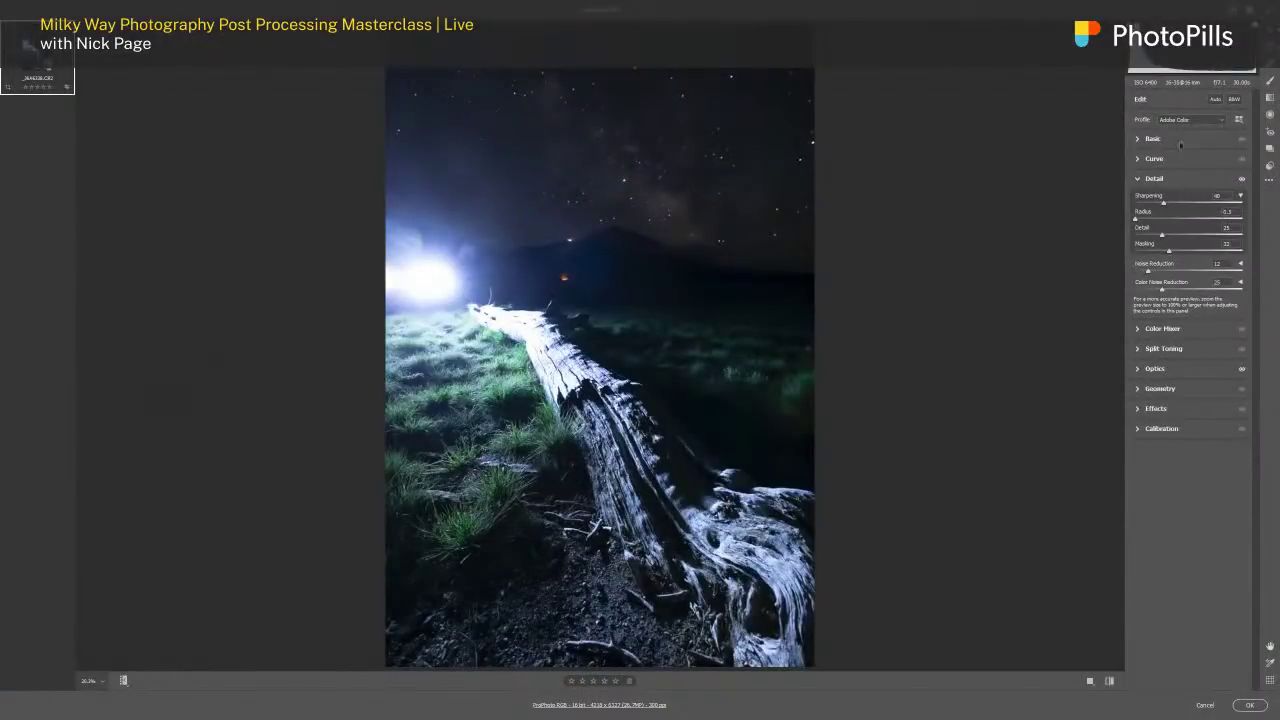
left_click(1181, 141)
left_click(1158, 177)
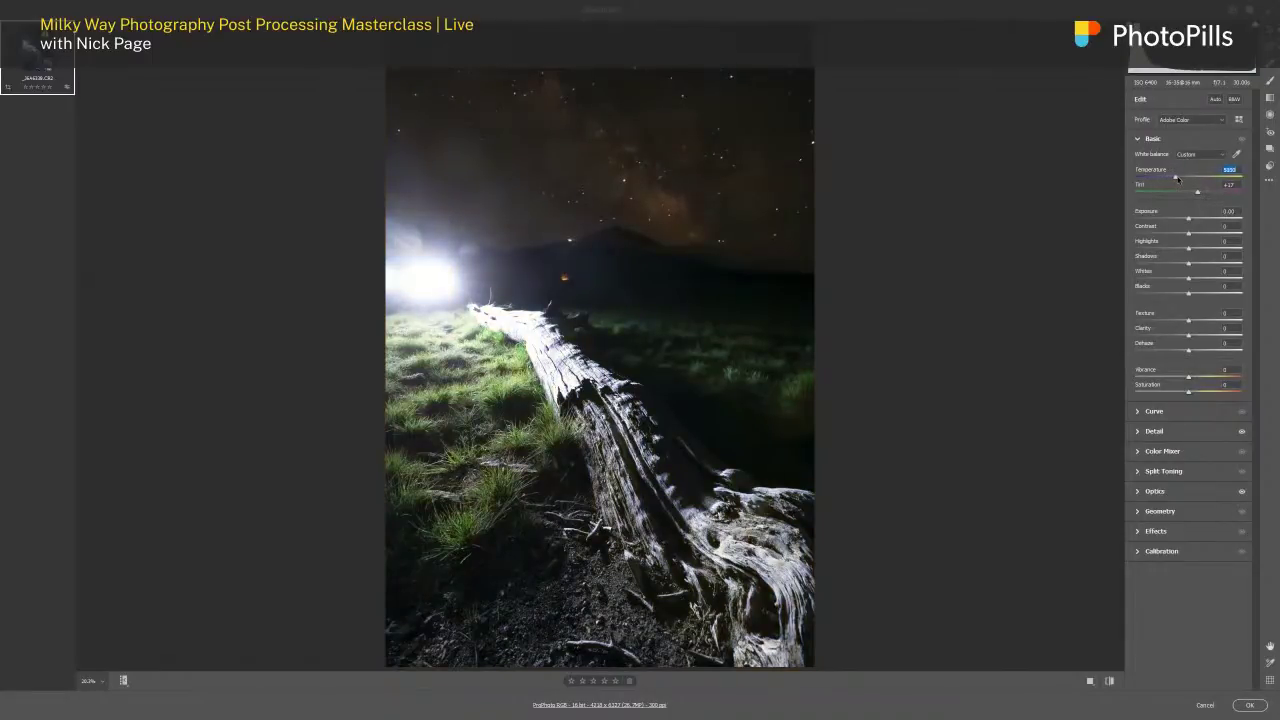
left_click_drag(1198, 192, 1202, 193)
left_click(1177, 177)
- Apply Exposure -0.80, Highlights -63, Shadows +44, Whites -42 and Blacks +48 to the light-painted exposure, and warm its temperature further
left_click_drag(1188, 249, 1181, 279)
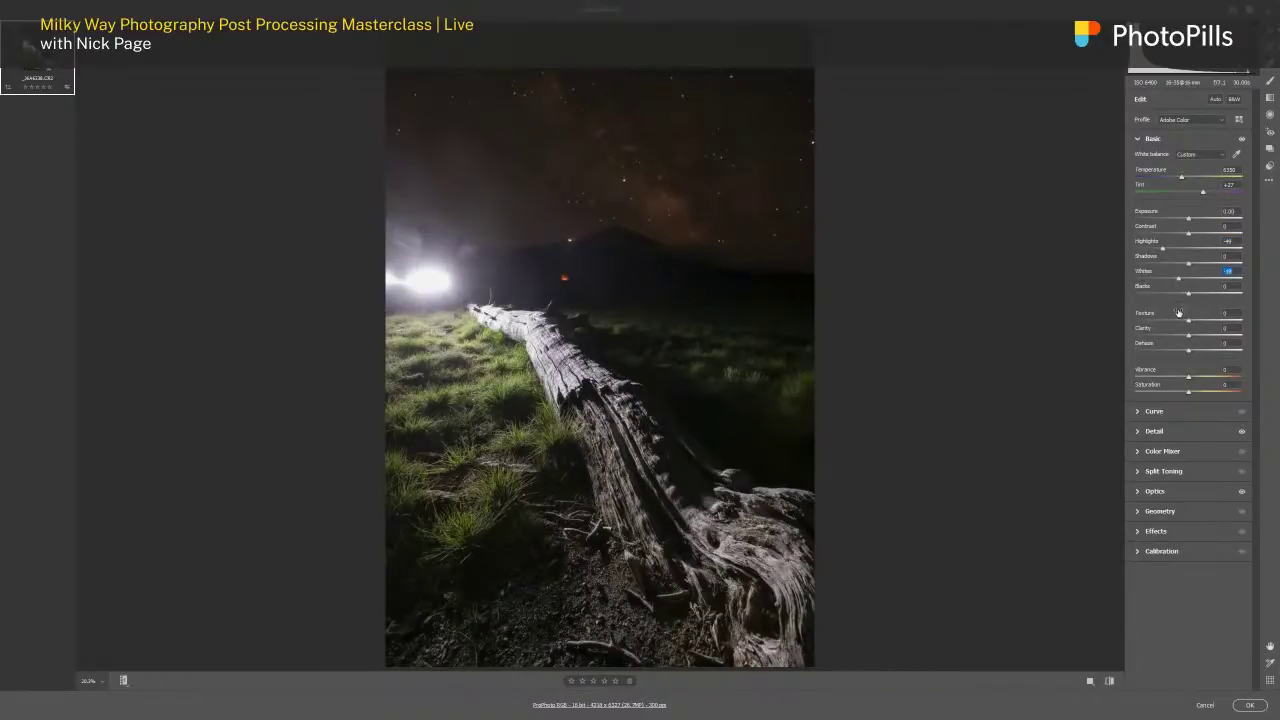
left_click_drag(1195, 294, 1206, 263)
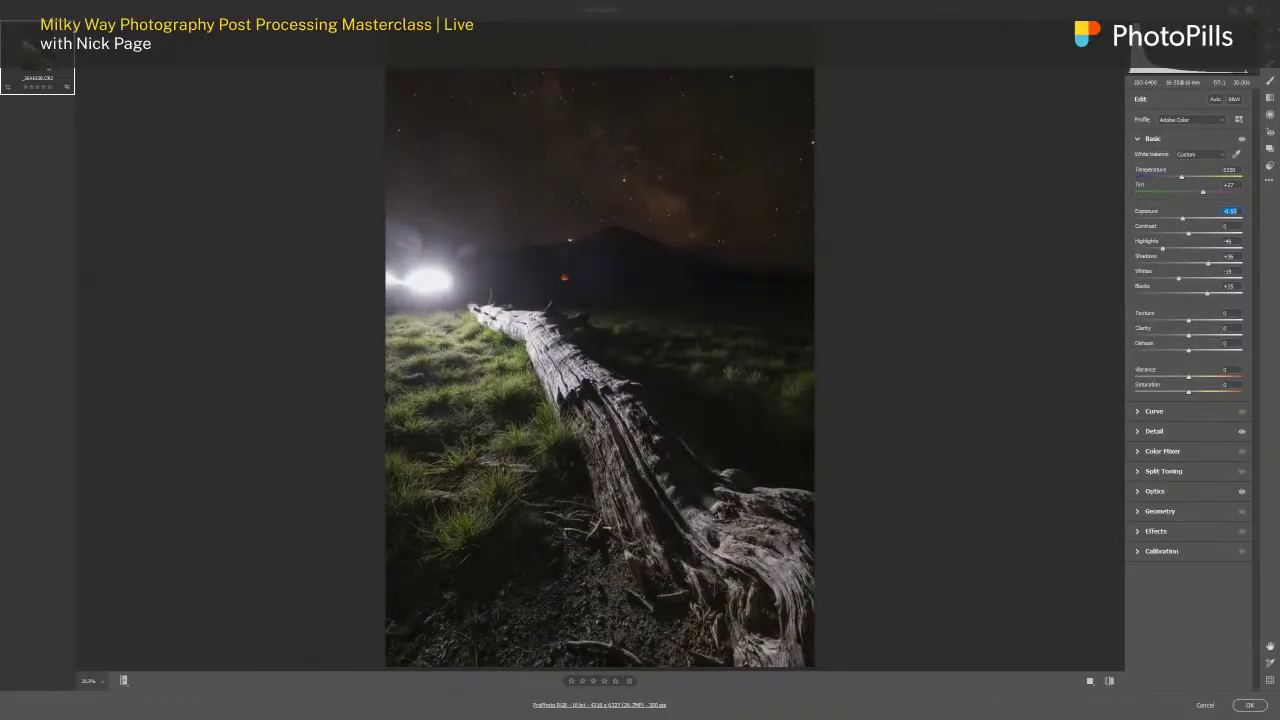
left_click(1184, 177)
left_click_drag(1185, 222, 1181, 219)
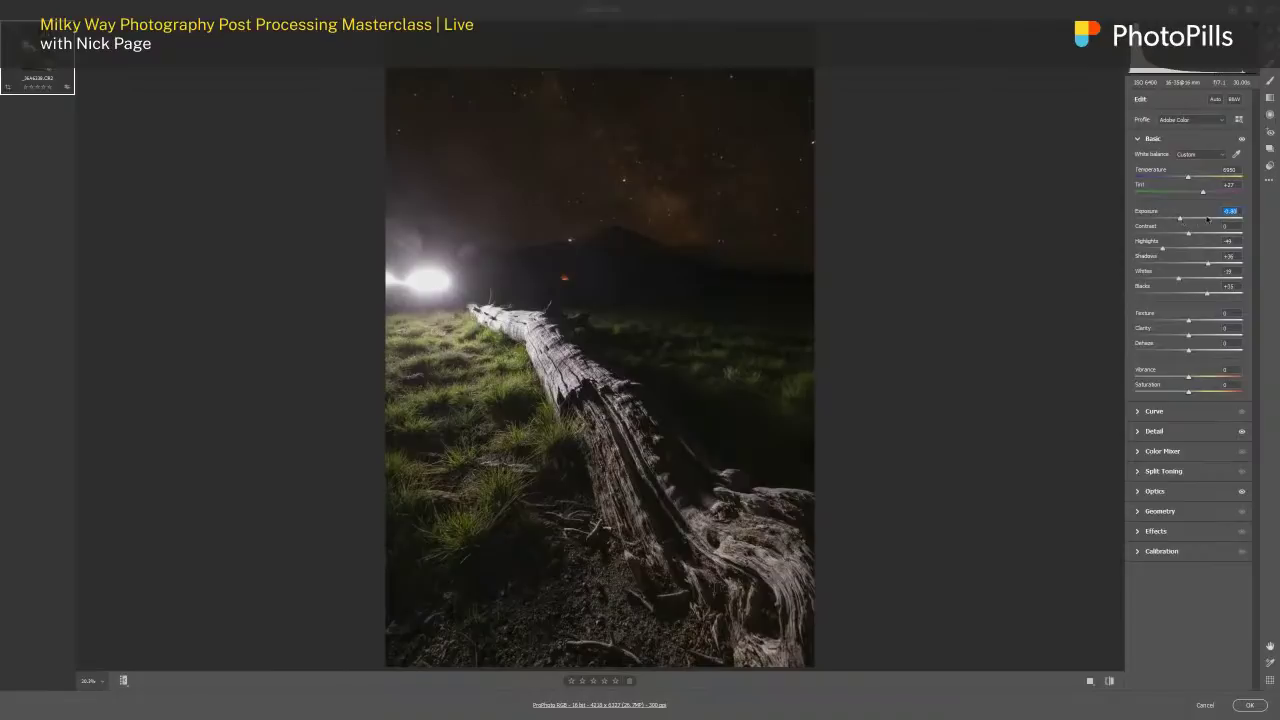
left_click_drag(1179, 280, 1214, 294)
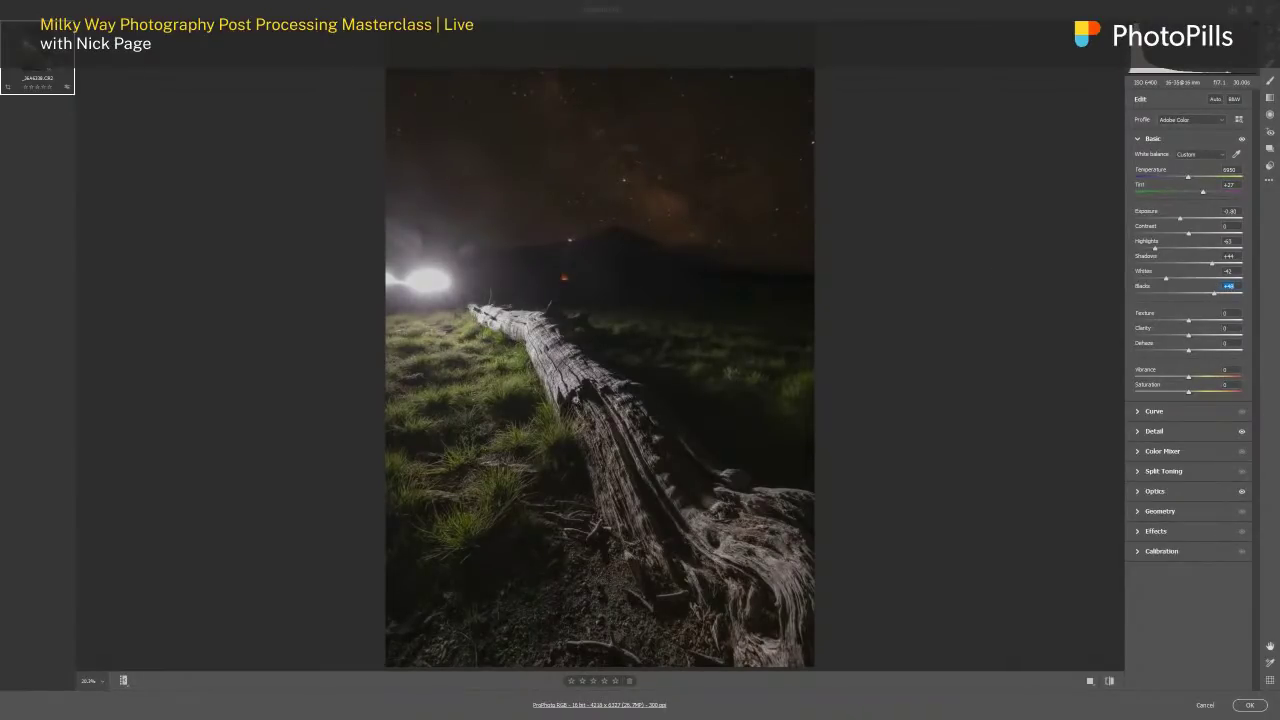
left_click(1249, 705)
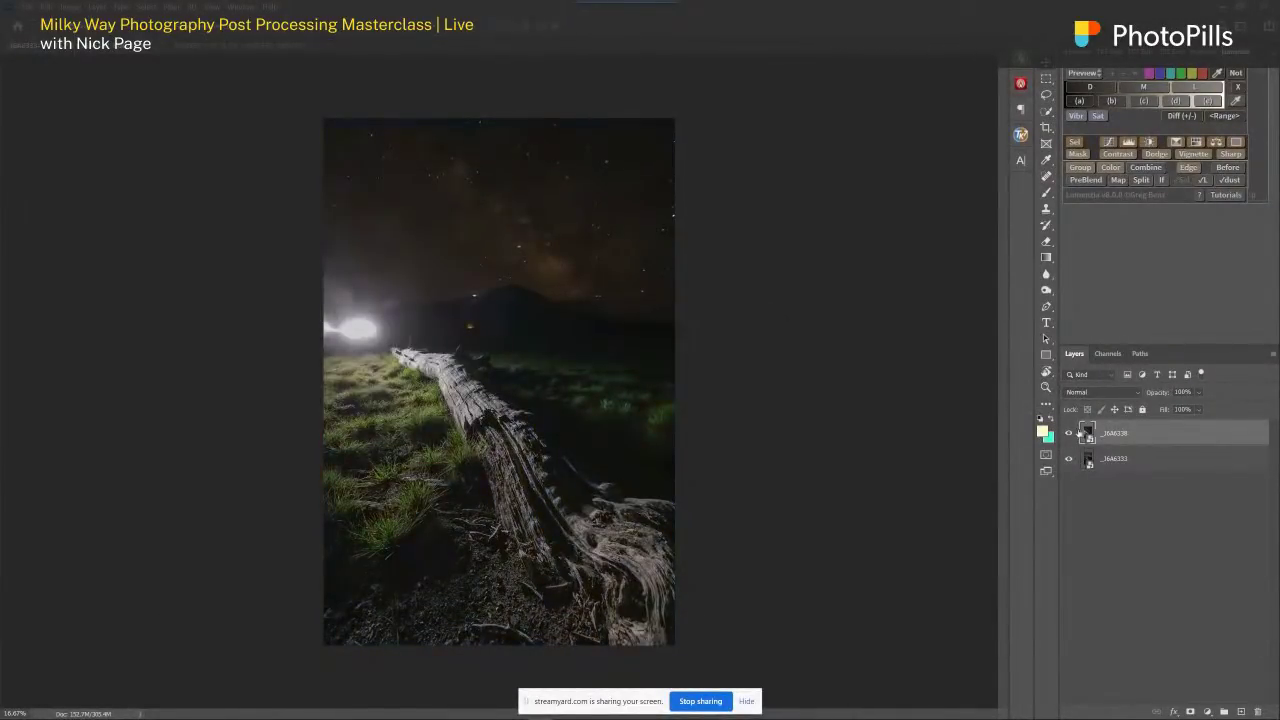
- Compare the adjusted light-painted layer with the Milky Way exposure beneath it by toggling its visibility
left_click(1067, 434)
left_click(1067, 434)
left_click(1067, 434)
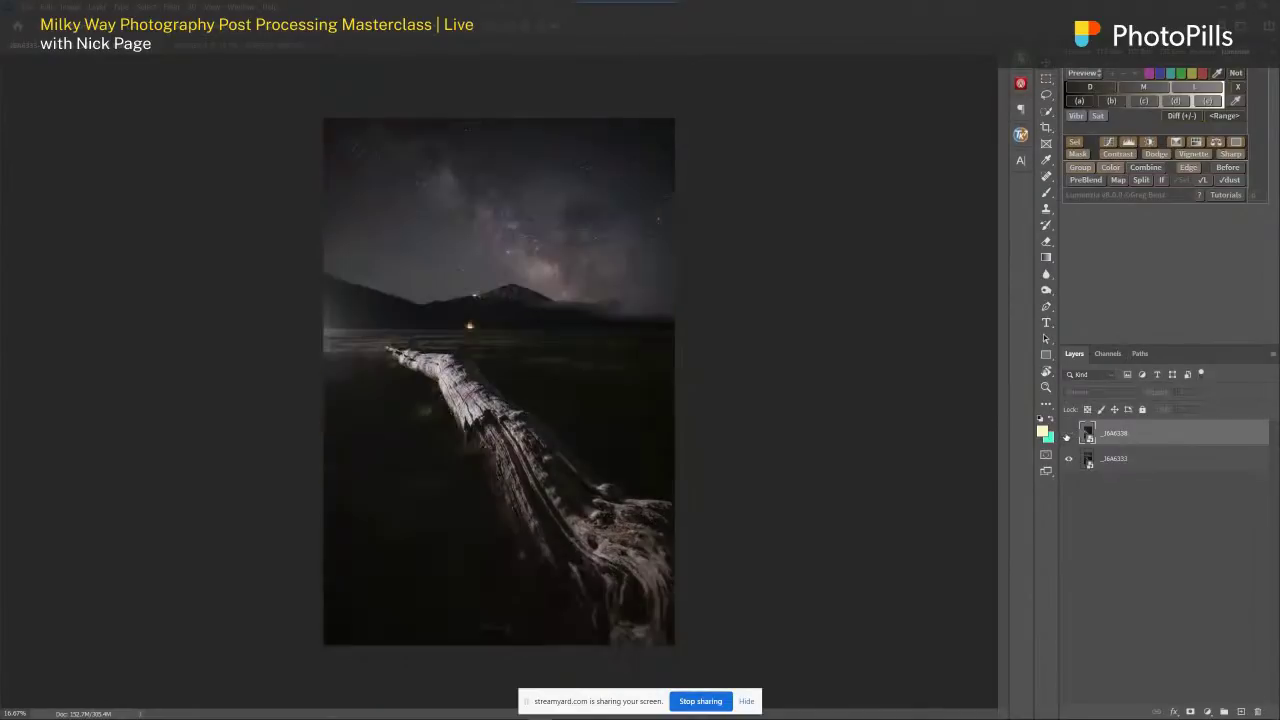
left_click(1067, 435)
left_click(1067, 435)
left_click(1067, 434)
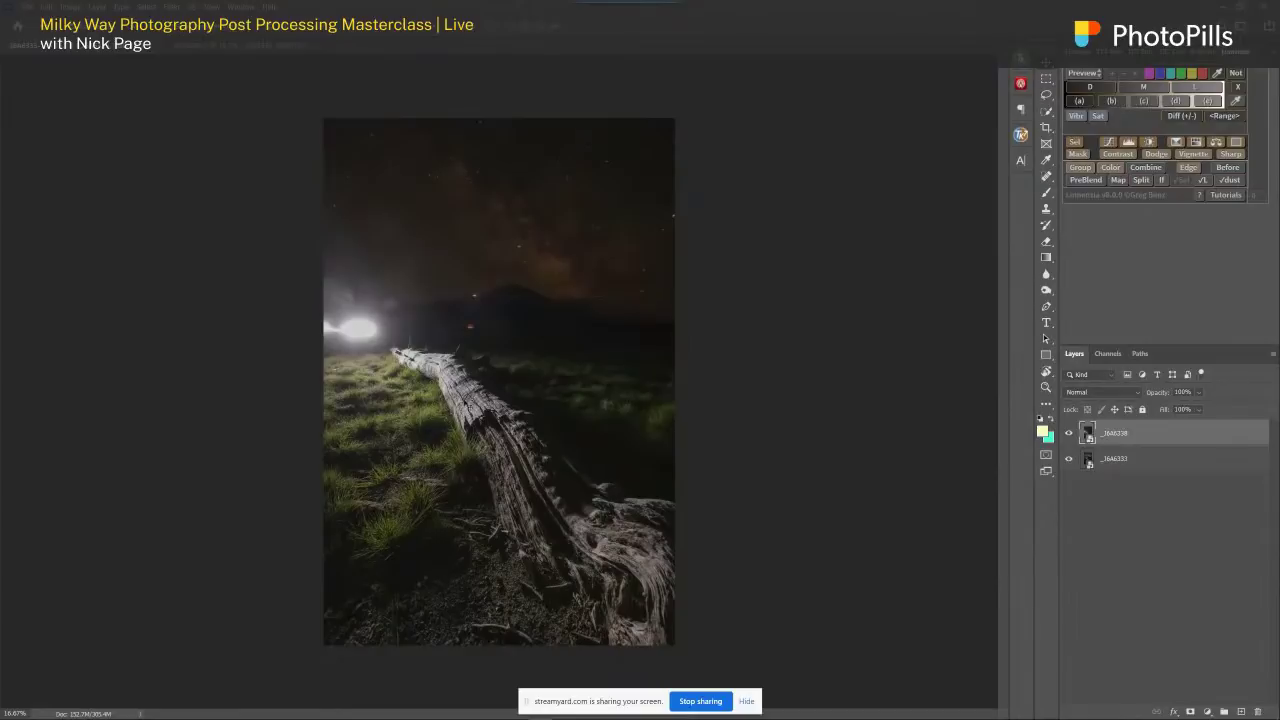
left_click(1068, 432)
left_click(1067, 434)
- Reopen the light-painted layer's raw settings, shift its tint further toward magenta and apply the change
double_click(1088, 432)
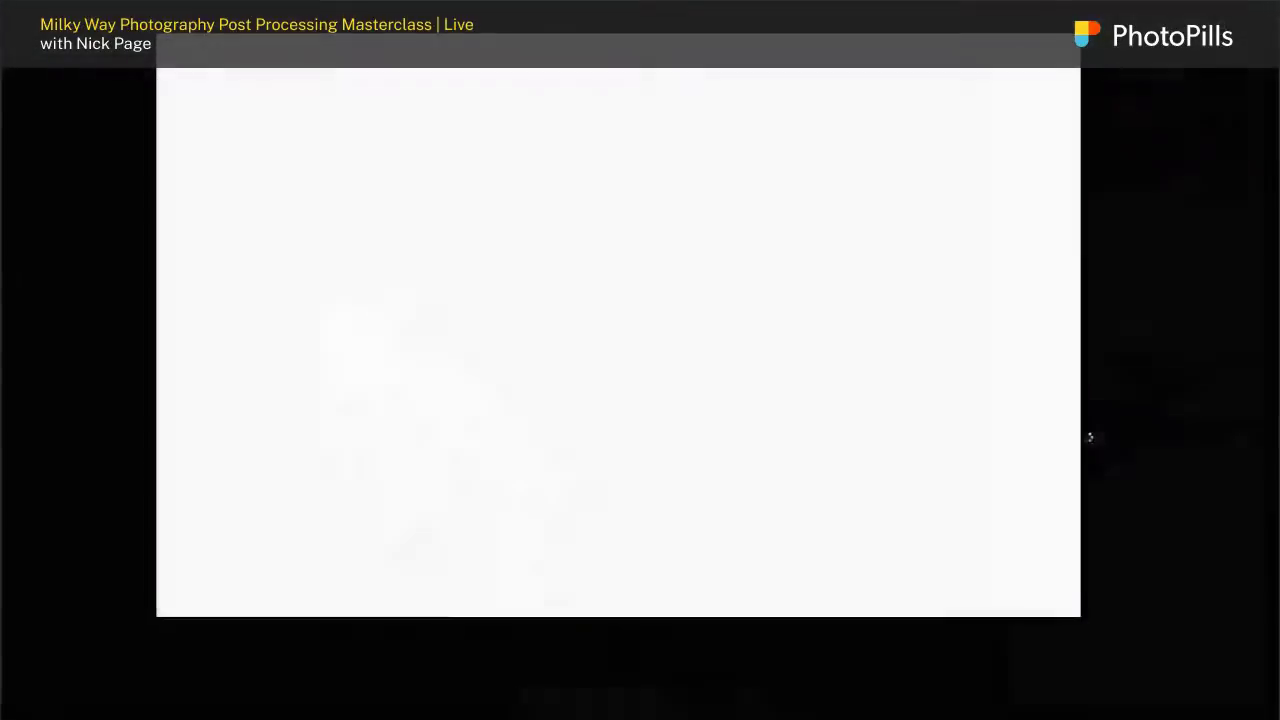
left_click_drag(1203, 192, 1208, 193)
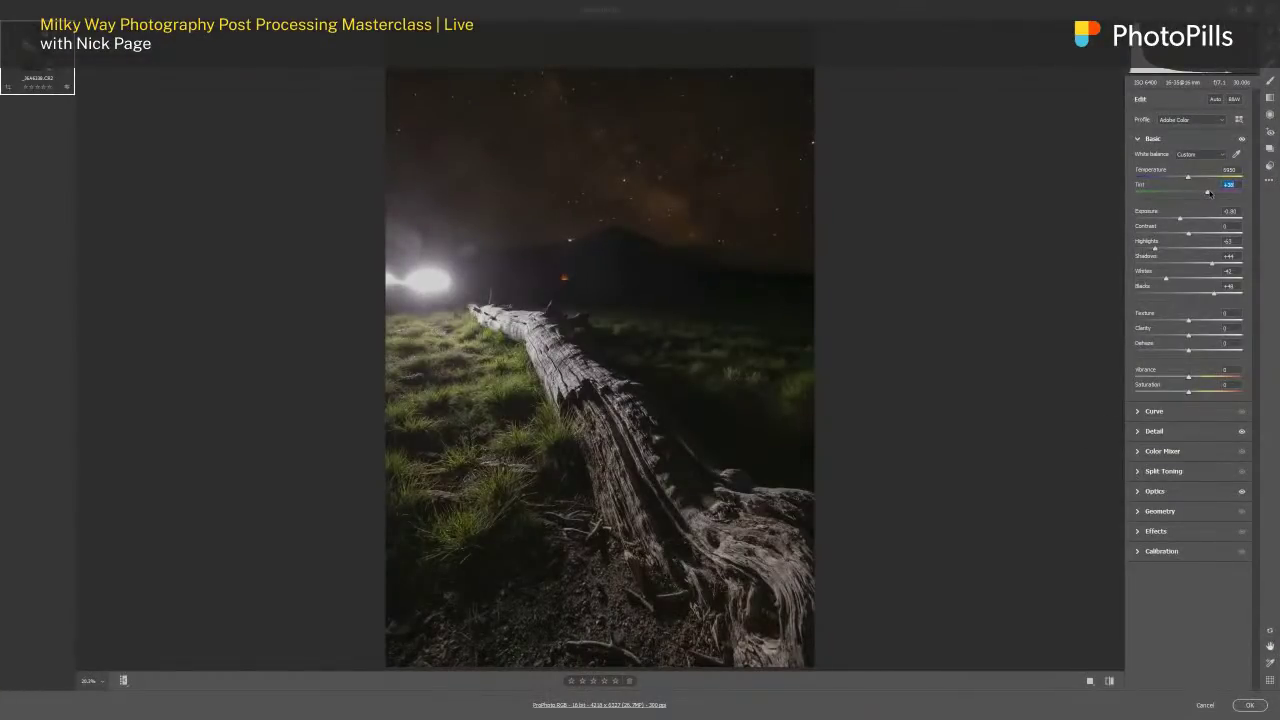
left_click(1188, 177)
left_click(1249, 705)
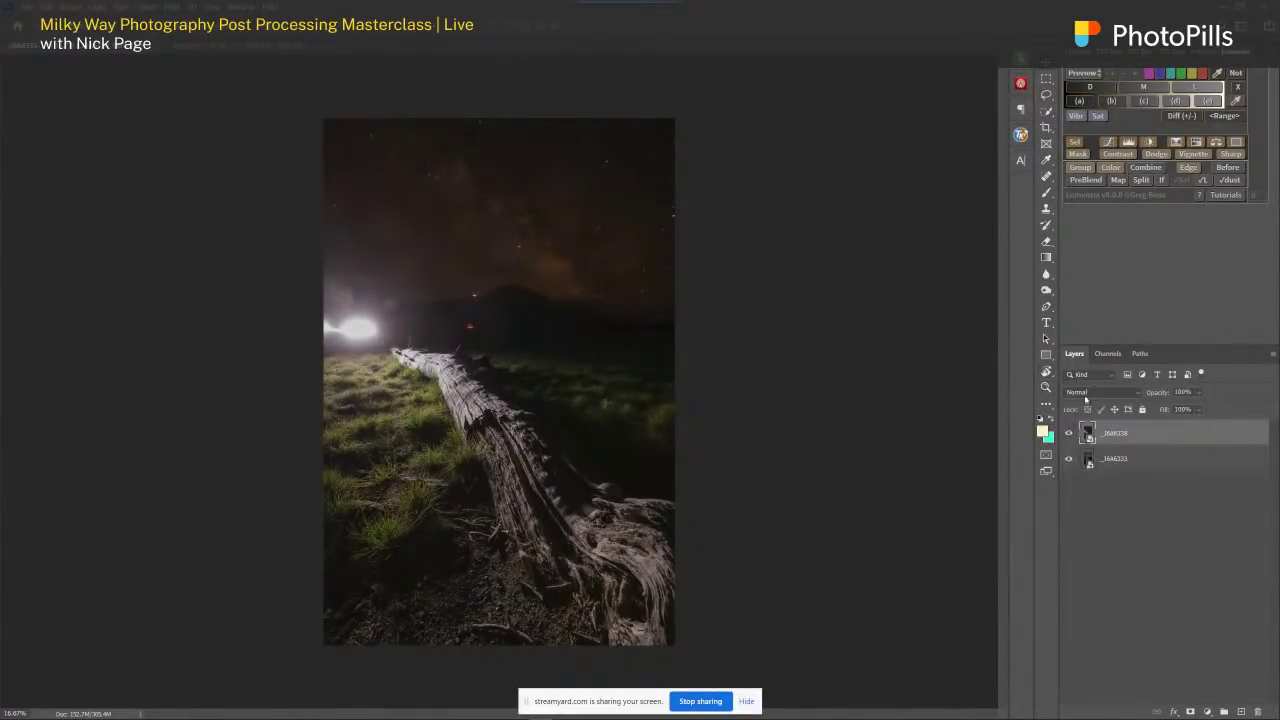
- Compare the retinted upper layer with the exposure beneath it and examine the light and texture on the log up close
left_click(1068, 434)
left_click(1068, 434)
left_click(1068, 434)
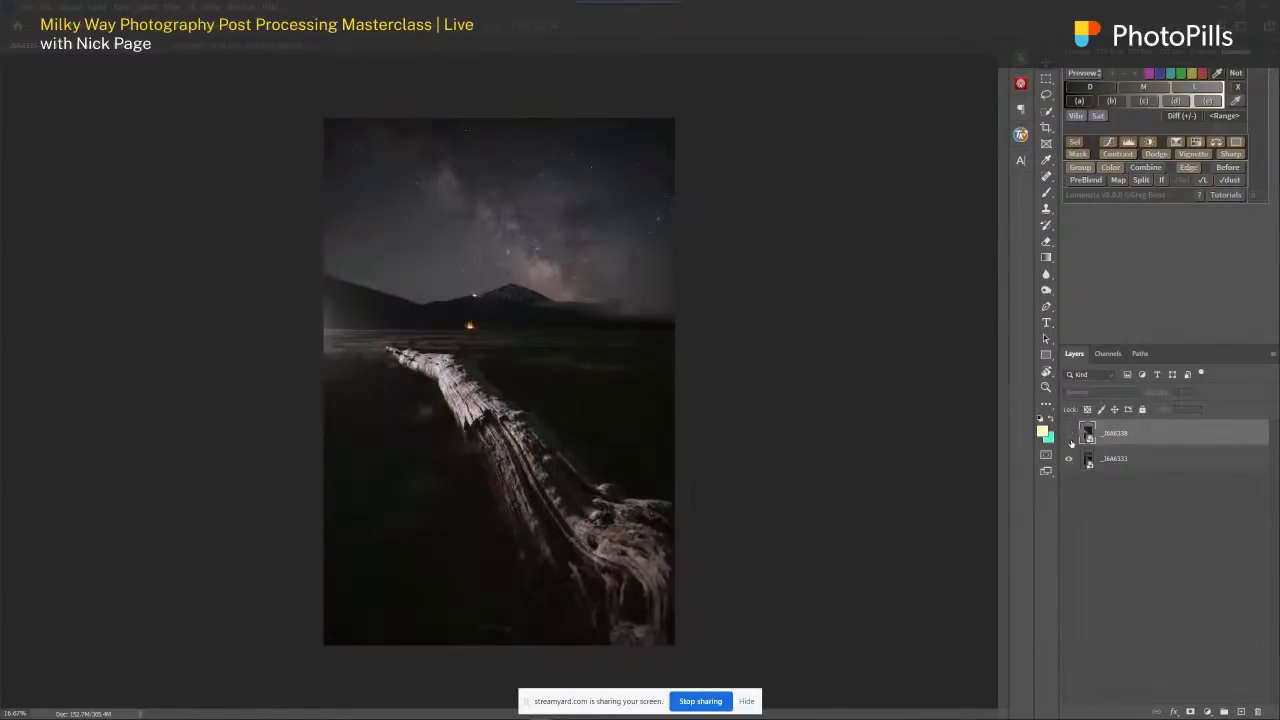
left_click(1068, 434)
left_click(1068, 434)
left_click(1068, 434)
left_click(1068, 434)
left_click(1068, 434)
left_click(1068, 434)
left_click(1068, 434)
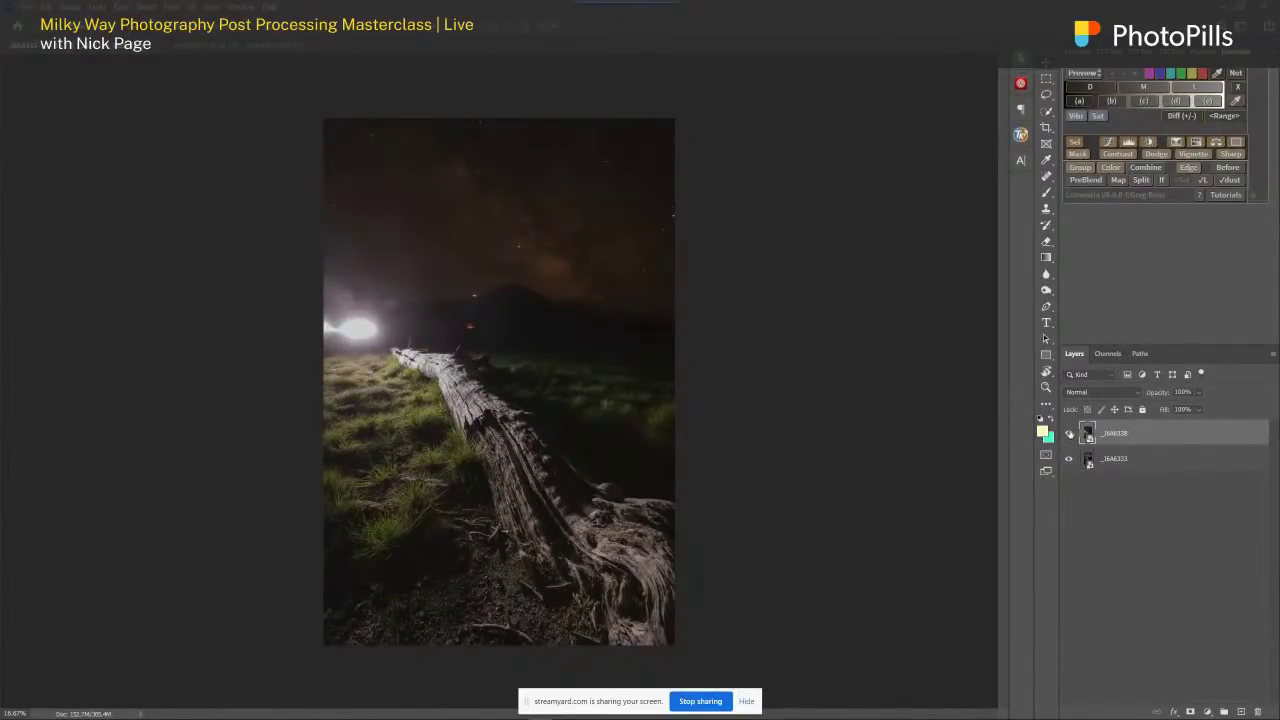
left_click(1068, 434)
left_click(1068, 434)
left_click_drag(459, 381, 490, 430)
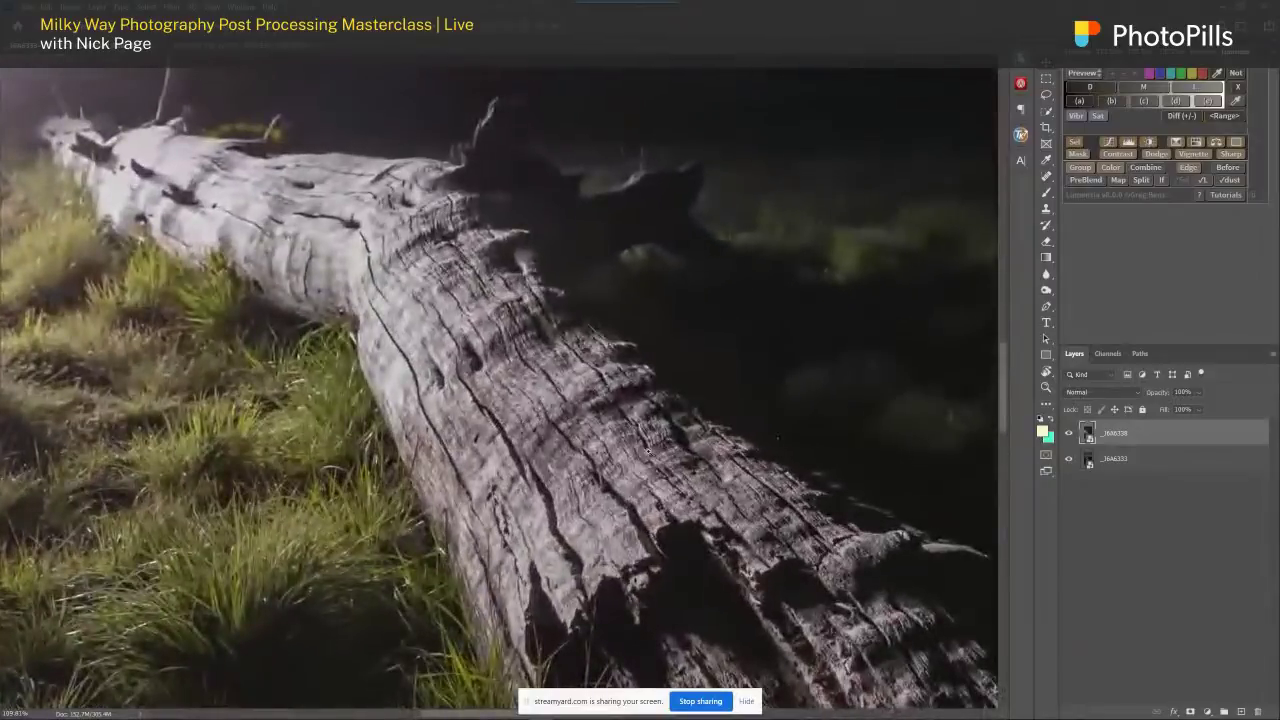
left_click_drag(778, 574, 594, 353)
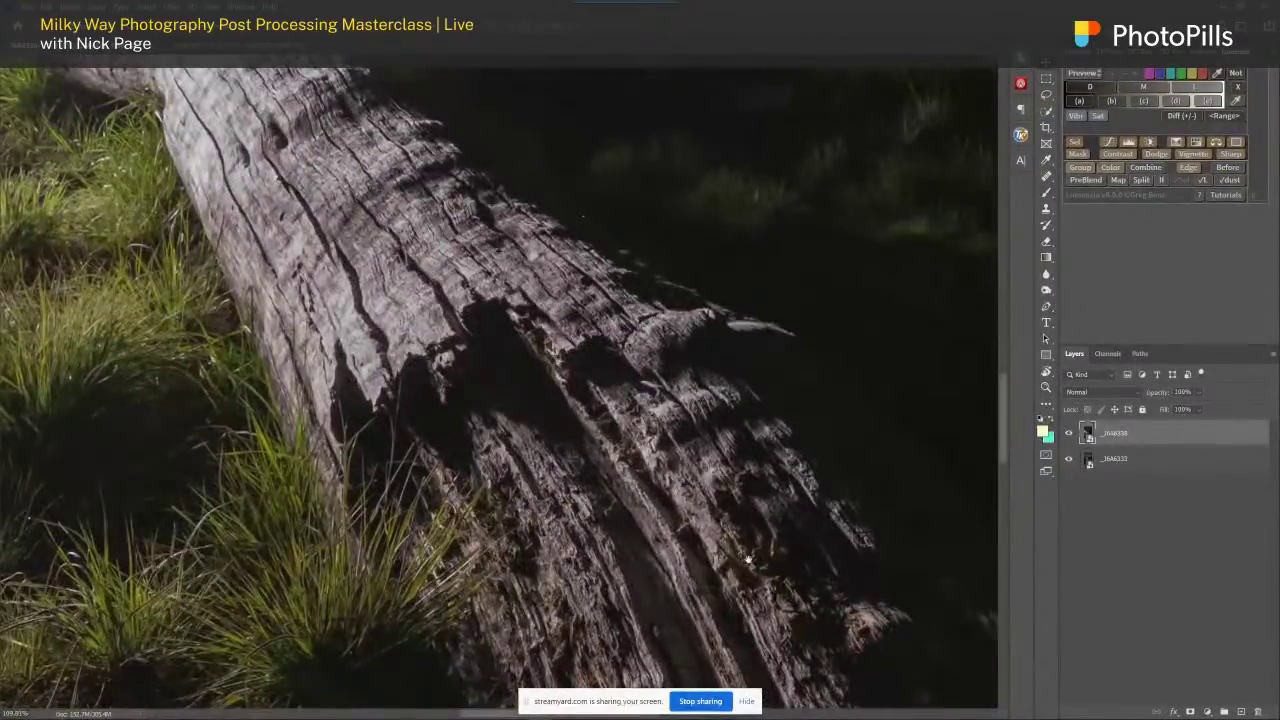
scroll(594, 353, "up", 5)
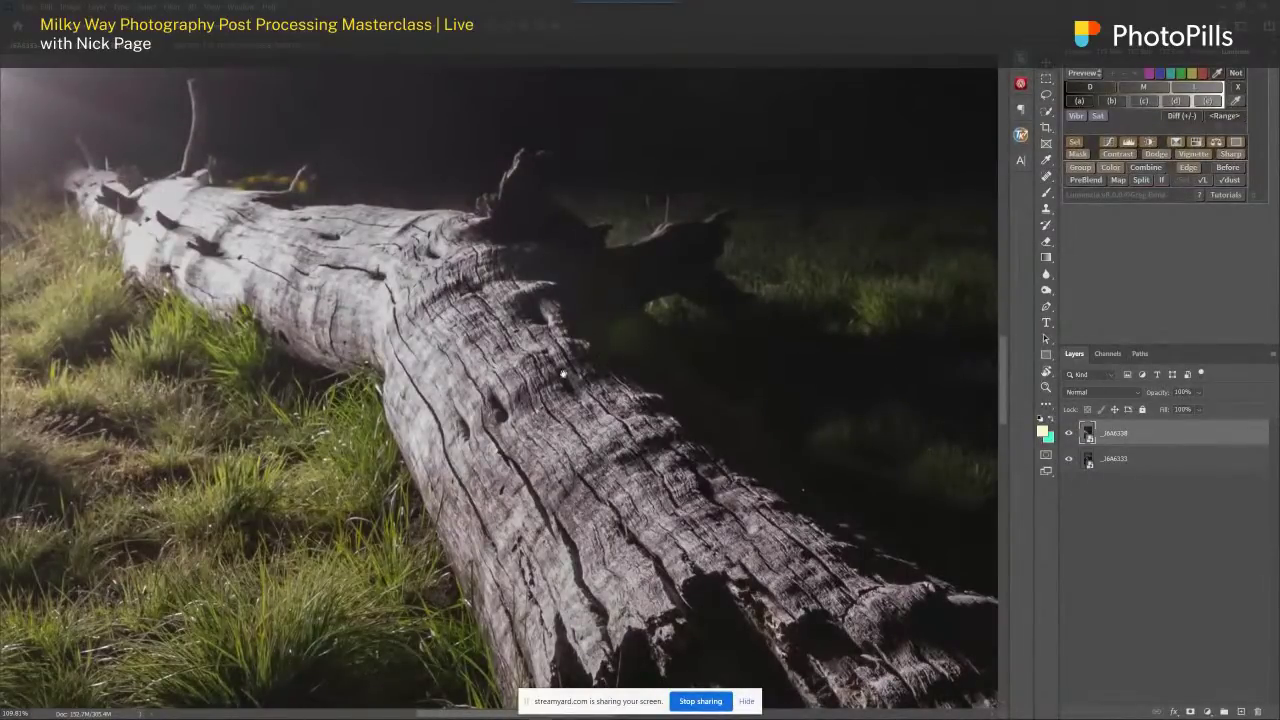
key("ctrl+0")
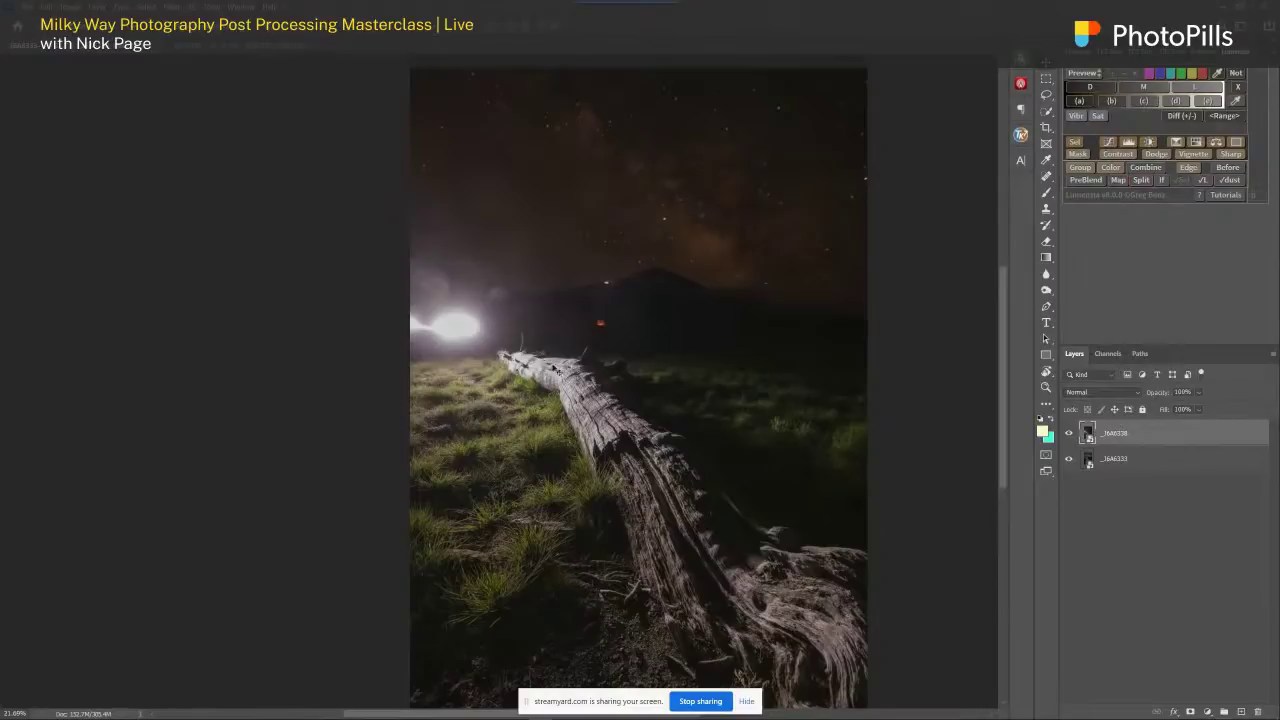
left_click_drag(684, 490, 537, 400)
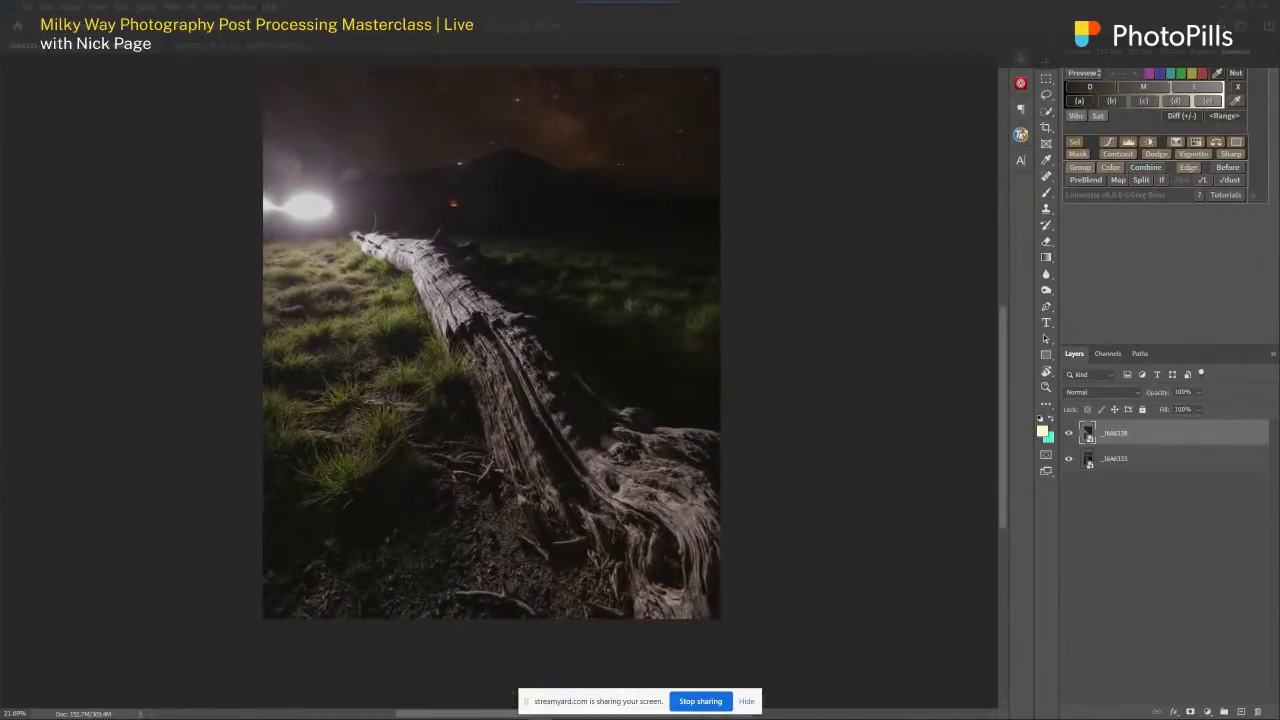
- Add a hide-all mask to the light-painted layer and reveal the near grass and foreground with a very large white brush of slightly increased hardness
left_click(1190, 711, "alt")
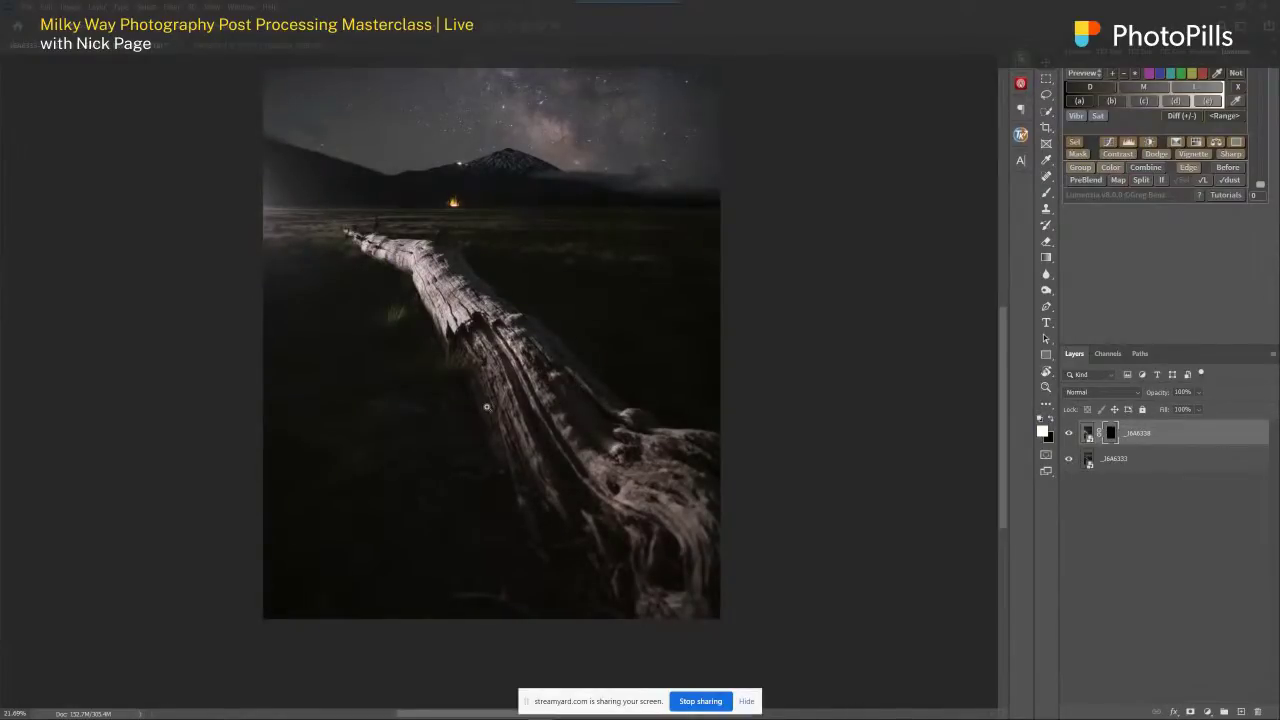
key("ctrl+0")
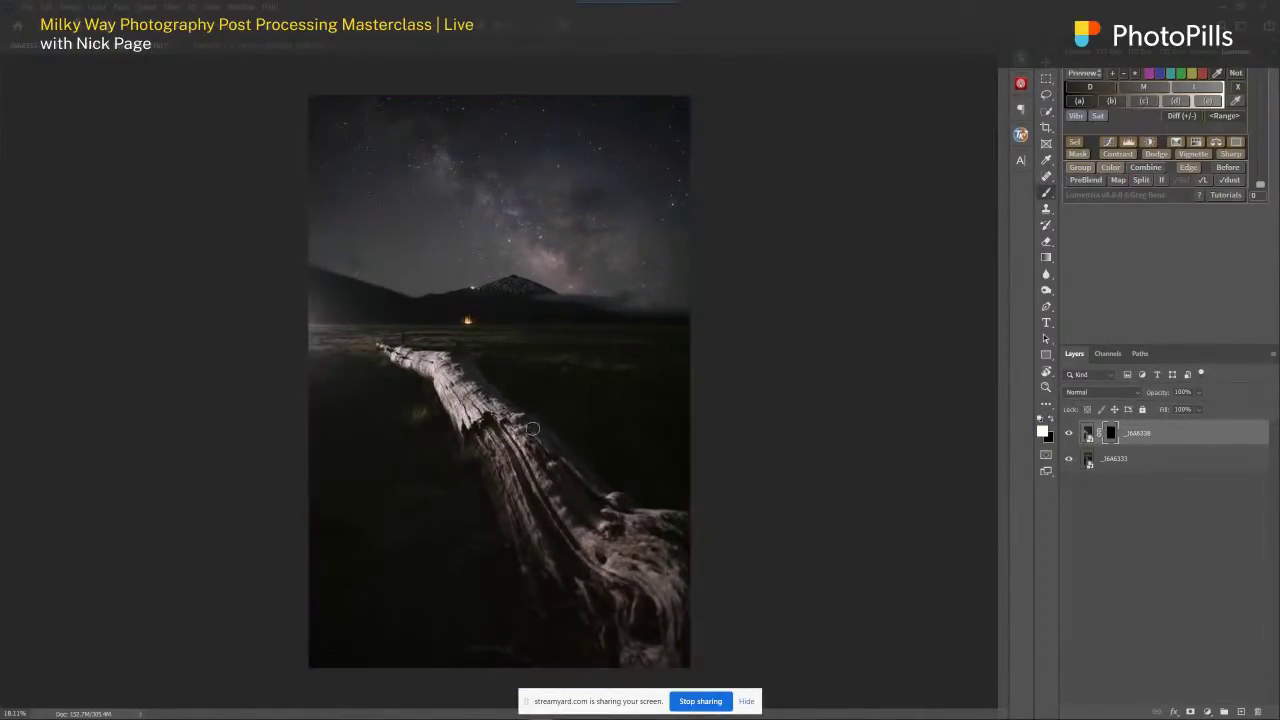
key("bracketright")
key("bracketright")
key("bracketright")
key("bracketright")
key("bracketright")
right_click(586, 470)
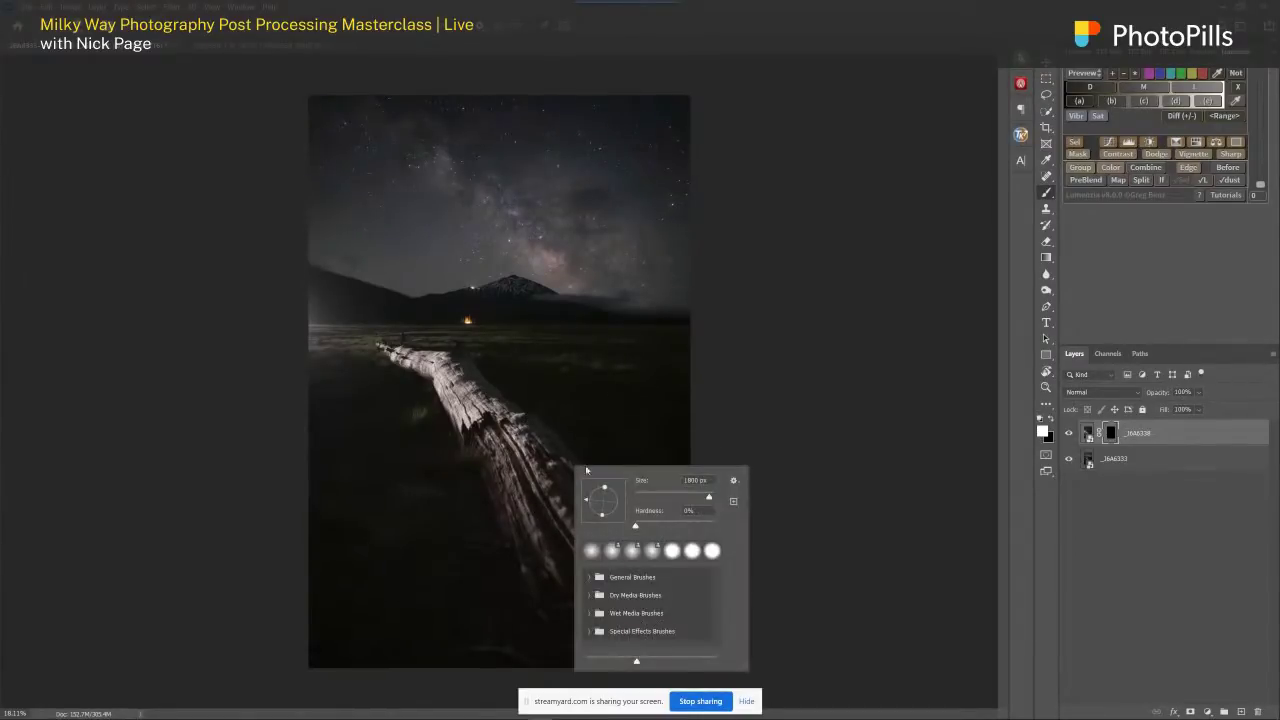
left_click_drag(637, 526, 664, 526)
key("Return")
mouse_move(690, 450)
left_mouse_down()
mouse_move(688, 617)
mouse_move(690, 601)
mouse_move(672, 613)
mouse_move(716, 598)
mouse_move(591, 636)
mouse_move(674, 580)
mouse_move(613, 626)
mouse_move(629, 588)
mouse_move(582, 622)
mouse_move(346, 626)
mouse_move(551, 638)
mouse_move(332, 599)
mouse_move(513, 609)
mouse_move(350, 600)
mouse_move(410, 600)
mouse_move(356, 588)
mouse_move(329, 562)
mouse_move(385, 577)
mouse_move(349, 548)
mouse_move(360, 535)
mouse_move(335, 522)
mouse_move(326, 538)
mouse_move(343, 538)
mouse_move(350, 565)
mouse_move(470, 608)
mouse_move(538, 546)
left_mouse_up()
- Using a smaller white brush on the mask, reveal the grass beyond the log and the ground around its base
key("bracketleft")
key("bracketleft")
key("bracketleft")
key("bracketleft")
key("bracketleft")
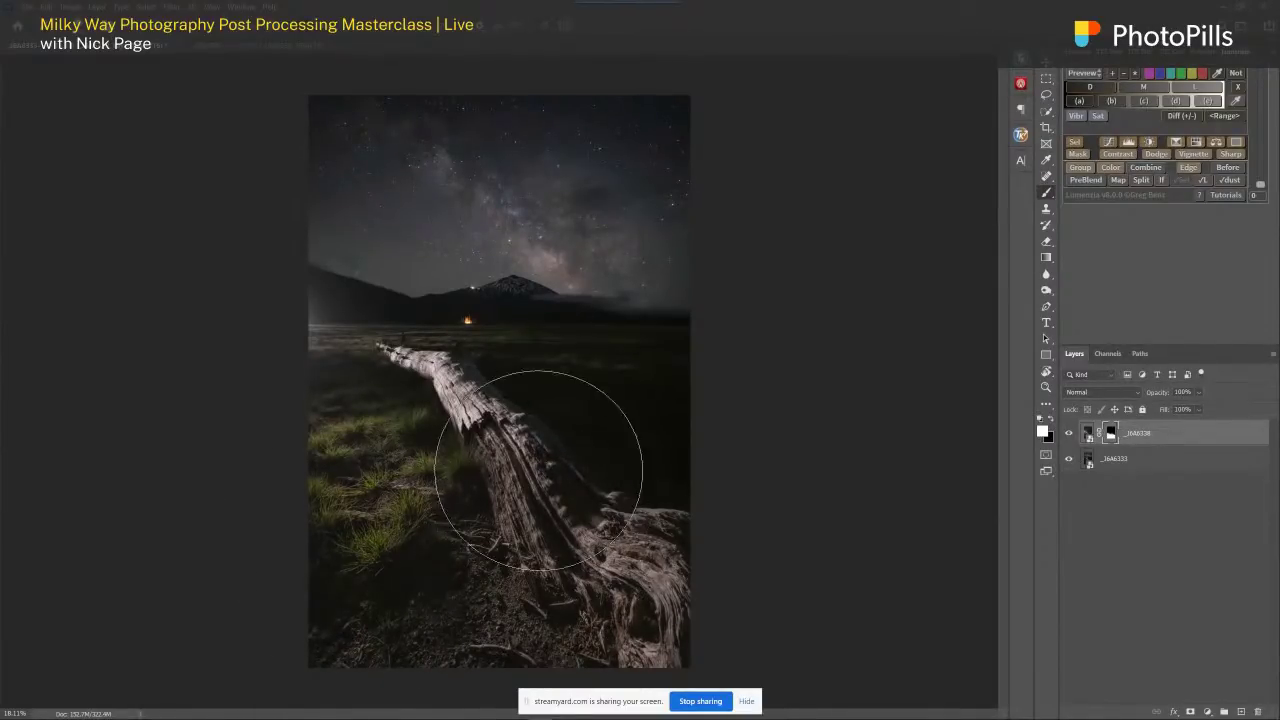
key("bracketleft")
key("bracketleft")
key("bracketleft")
mouse_move(530, 500)
left_mouse_down()
mouse_move(499, 443)
mouse_move(524, 451)
mouse_move(472, 398)
mouse_move(550, 500)
mouse_move(588, 475)
mouse_move(531, 462)
mouse_move(526, 437)
mouse_move(677, 429)
left_mouse_up()
key("bracketright")
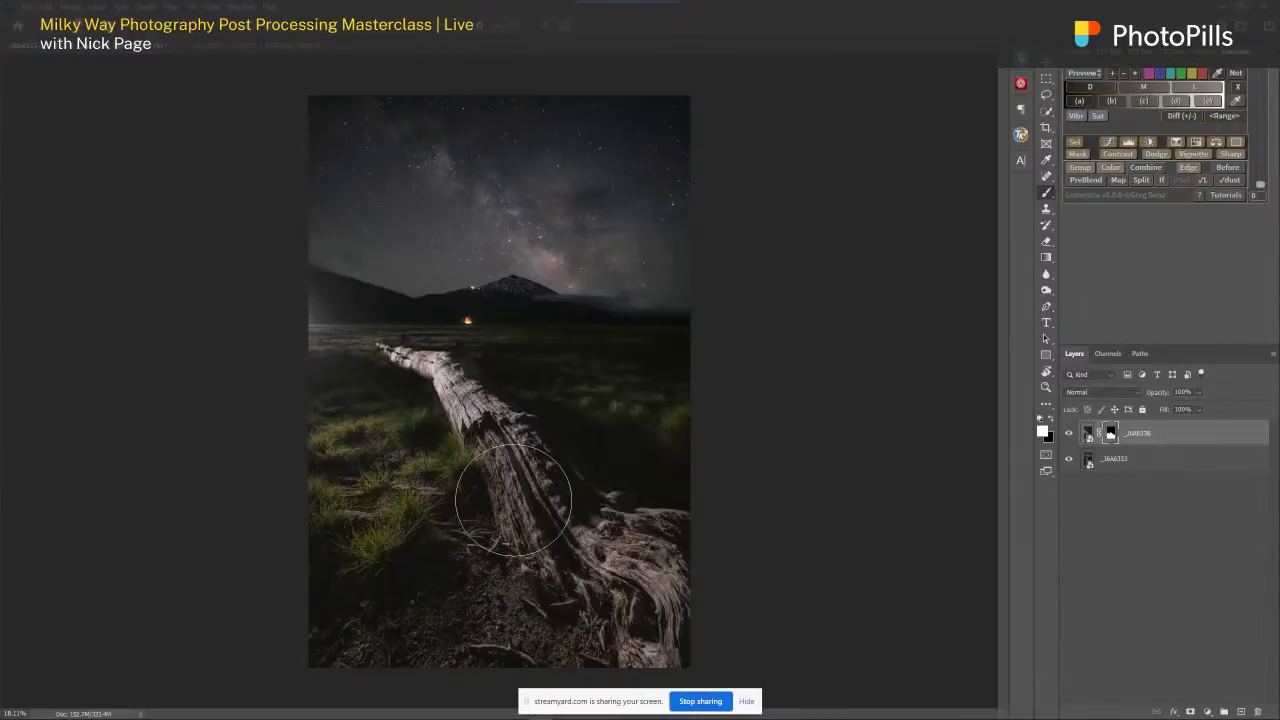
mouse_move(660, 580)
left_mouse_down()
mouse_move(520, 580)
mouse_move(394, 606)
mouse_move(386, 543)
mouse_move(520, 485)
mouse_move(657, 606)
mouse_move(323, 566)
mouse_move(400, 575)
left_mouse_up()
- With a 0% hardness white brush, extend the revealed light-painted grass along both sides of the log toward its far end
scroll(400, 575, "up", 5)
scroll(420, 520, "up", 2)
scroll(420, 520, "left", 2)
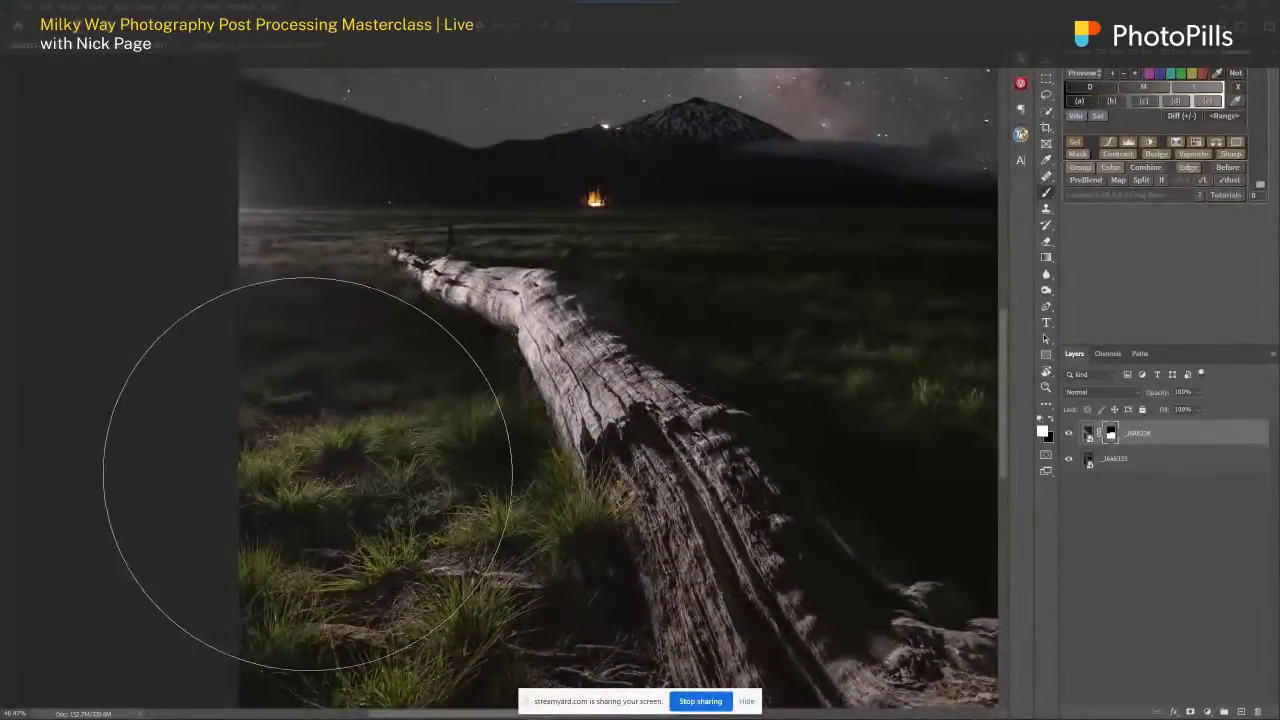
right_click(350, 475)
left_click_drag(443, 531, 416, 531)
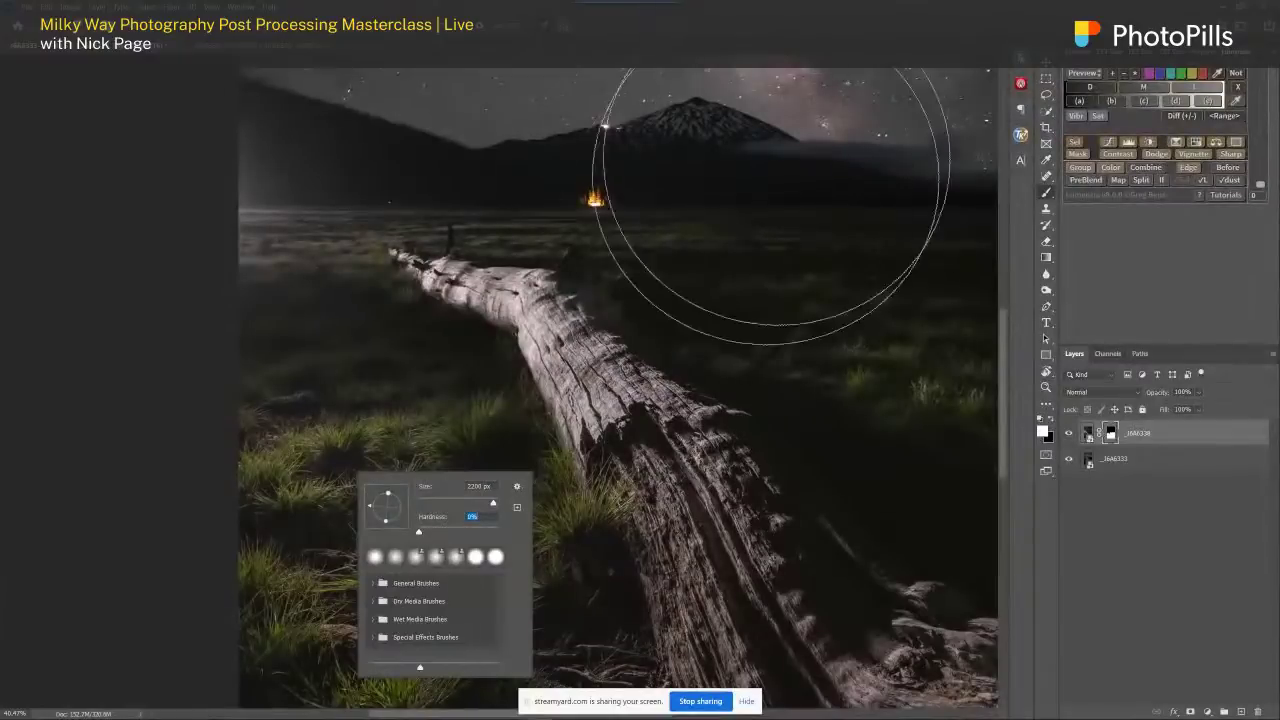
left_click(838, 36)
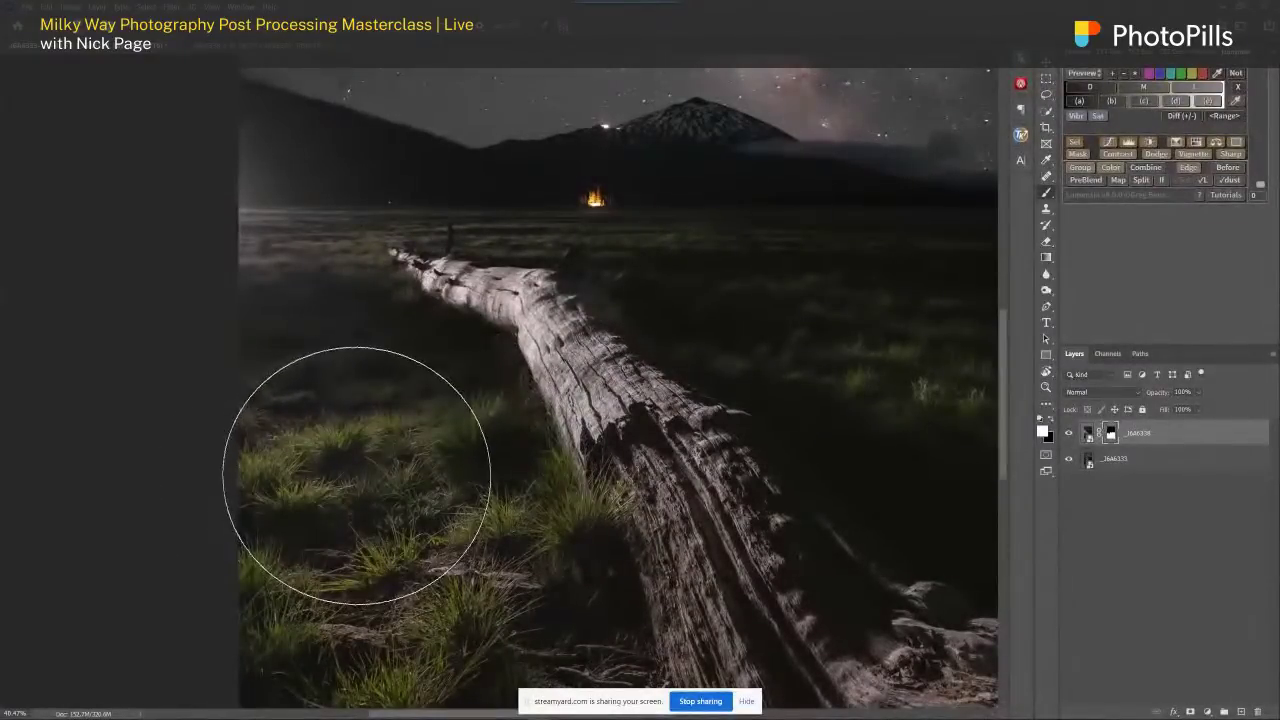
mouse_move(292, 446)
left_mouse_down()
mouse_move(289, 458)
mouse_move(360, 479)
mouse_move(321, 532)
mouse_move(257, 542)
mouse_move(286, 503)
mouse_move(403, 541)
left_mouse_up()
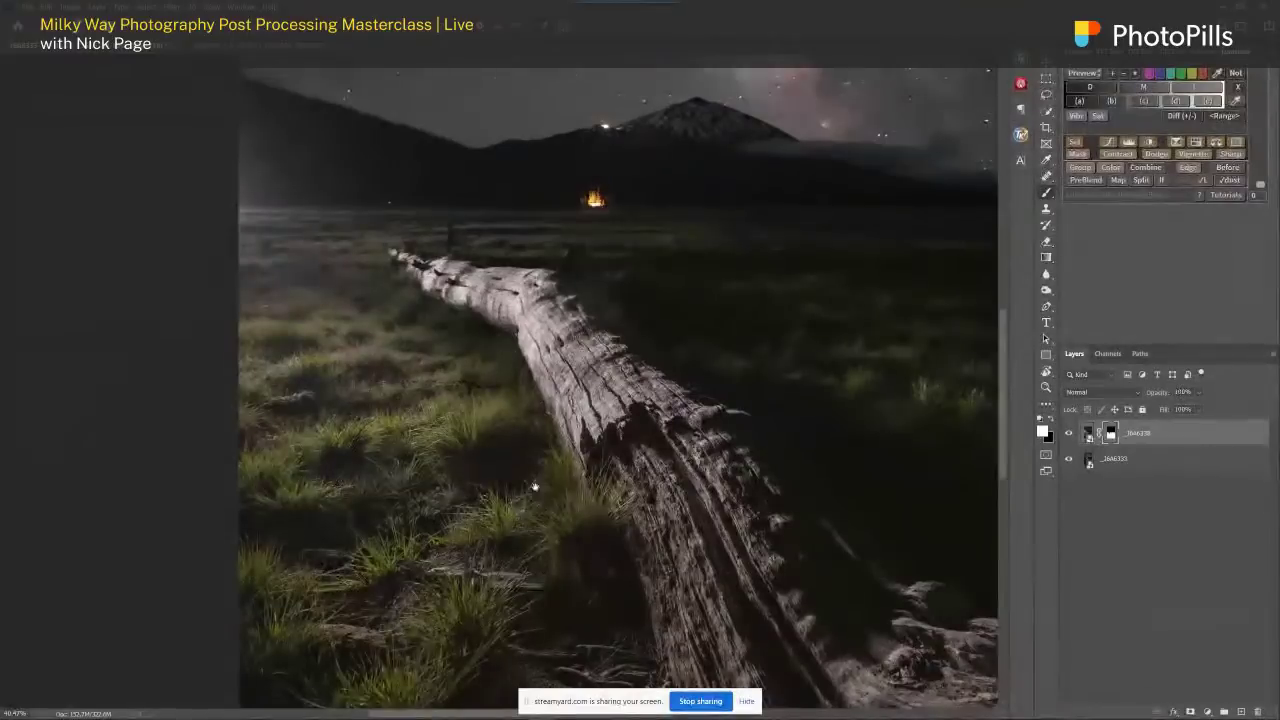
left_click_drag(531, 486, 158, 504)
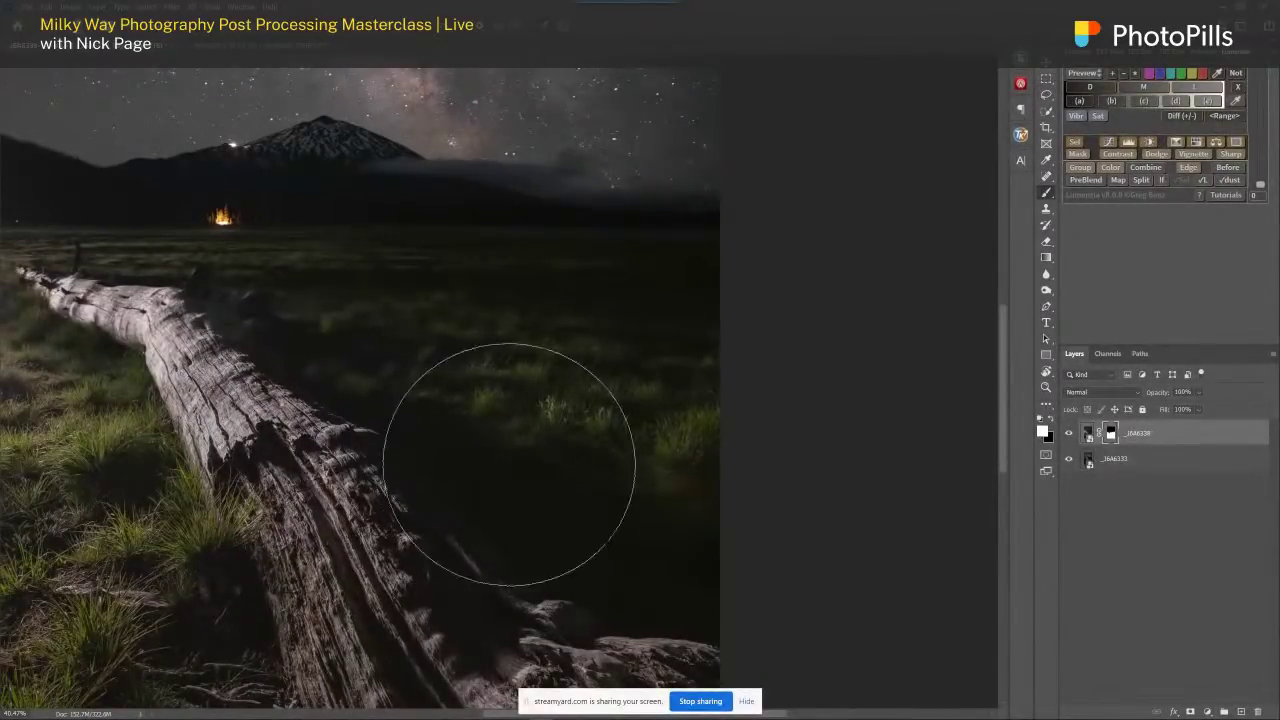
left_click_drag(365, 488, 740, 395)
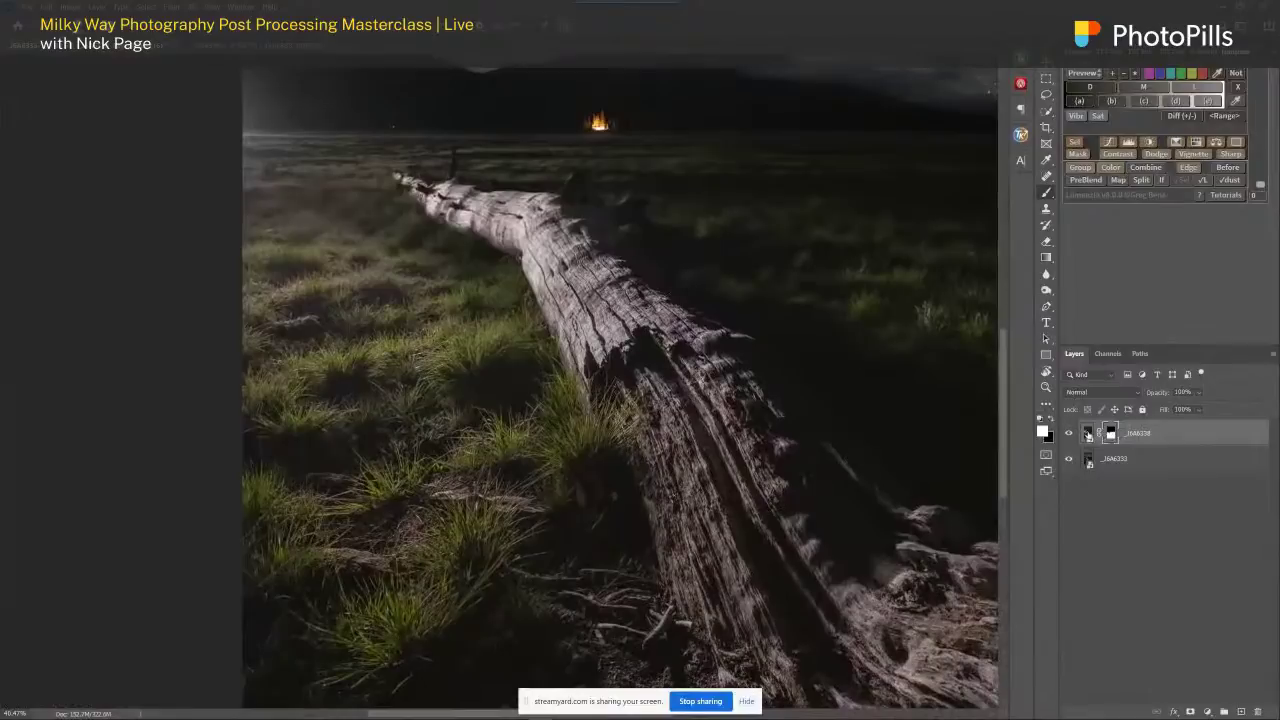
- Compare the blend with and without the masked light-painted layer and examine the transitions around the log
left_click(1068, 433)
left_click(1068, 433)
left_click_drag(752, 493, 586, 357)
left_click_drag(641, 441, 671, 544)
left_click_drag(523, 311, 570, 441)
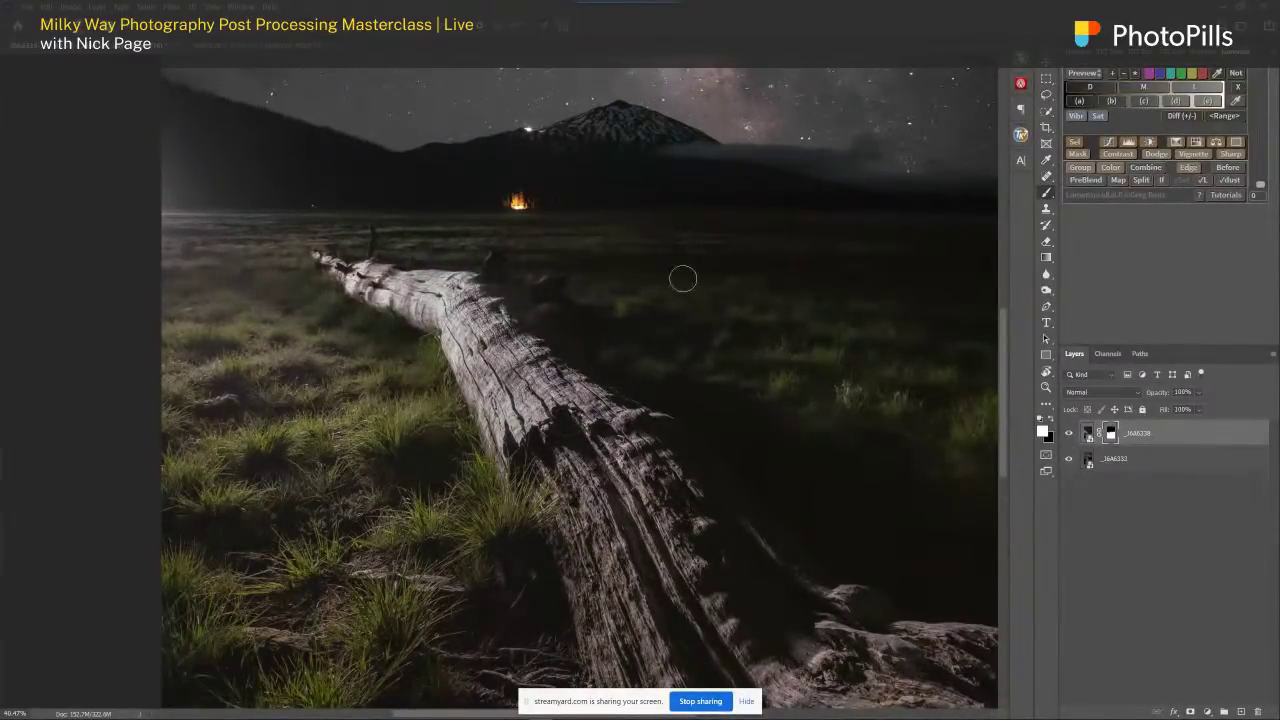
key("ctrl+0")
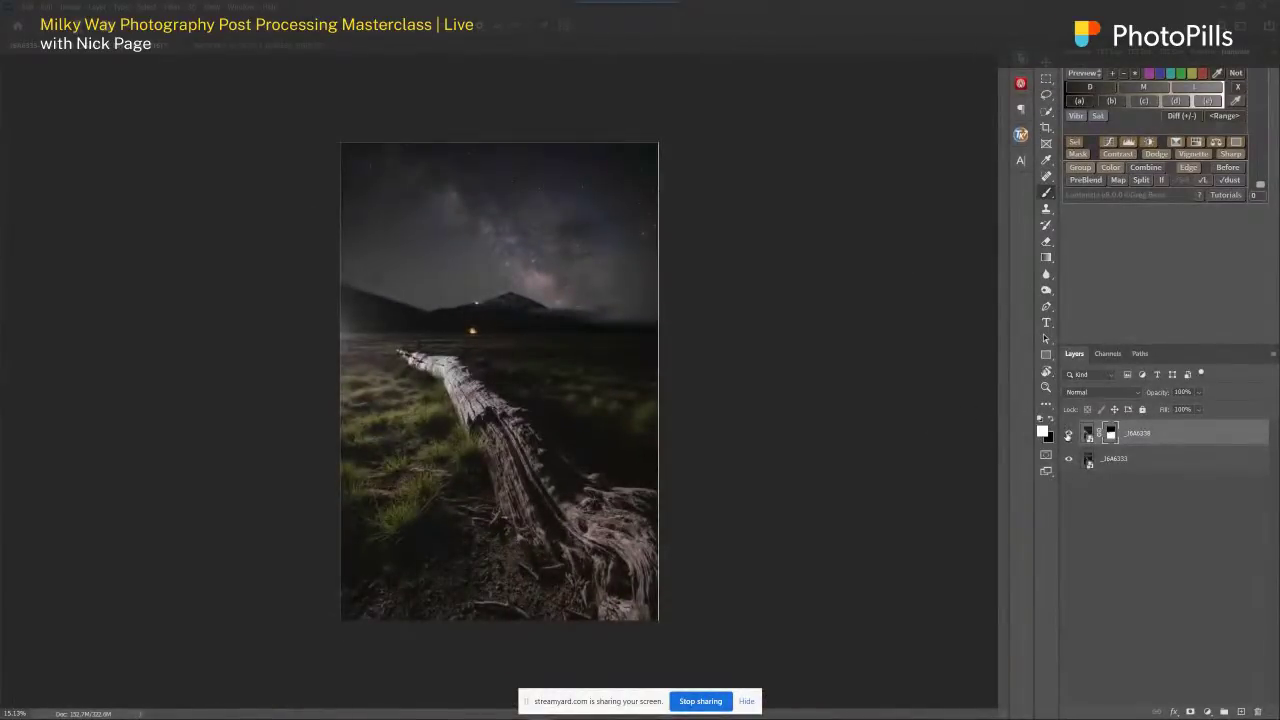
left_click(1071, 436)
left_click(1071, 436)
scroll(381, 400, "up", 5)
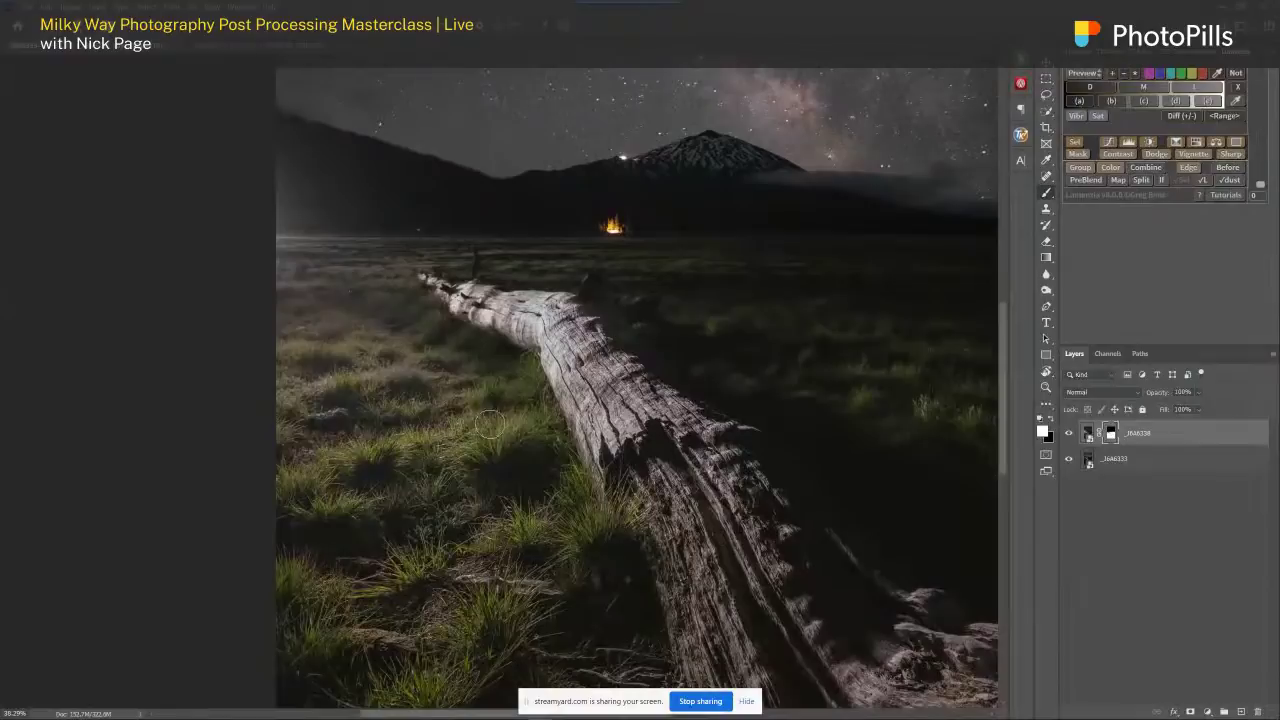
- Reveal more of the light-painted grass beside the log on the mask and compare the blend with the base exposure alone
mouse_move(481, 402)
left_mouse_down()
mouse_move(463, 386)
mouse_move(491, 394)
mouse_move(476, 440)
left_mouse_up()
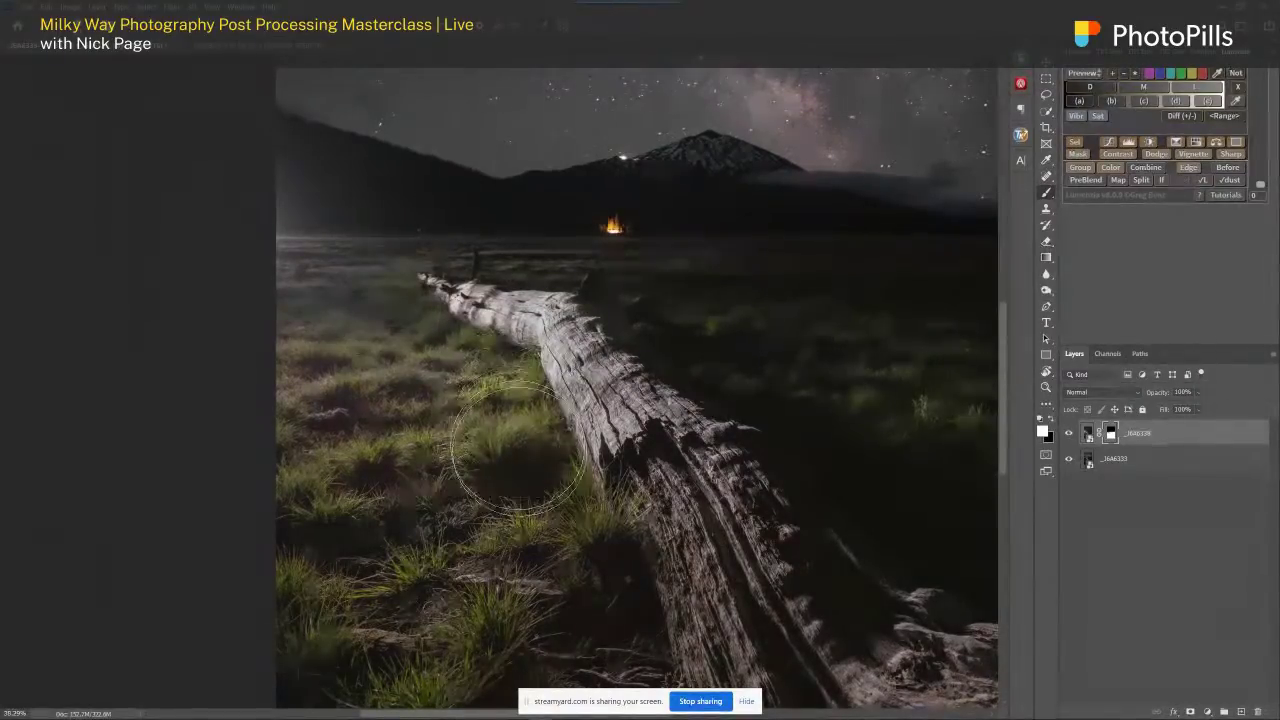
mouse_move(418, 537)
left_mouse_down()
mouse_move(552, 402)
mouse_move(520, 462)
mouse_move(300, 556)
mouse_move(472, 446)
mouse_move(477, 383)
mouse_move(405, 454)
mouse_move(273, 521)
mouse_move(387, 452)
mouse_move(275, 460)
mouse_move(392, 445)
mouse_move(432, 359)
mouse_move(378, 369)
mouse_move(356, 394)
mouse_move(550, 412)
mouse_move(866, 372)
mouse_move(849, 339)
mouse_move(761, 336)
mouse_move(860, 396)
mouse_move(905, 367)
mouse_move(768, 450)
mouse_move(716, 402)
left_mouse_up()
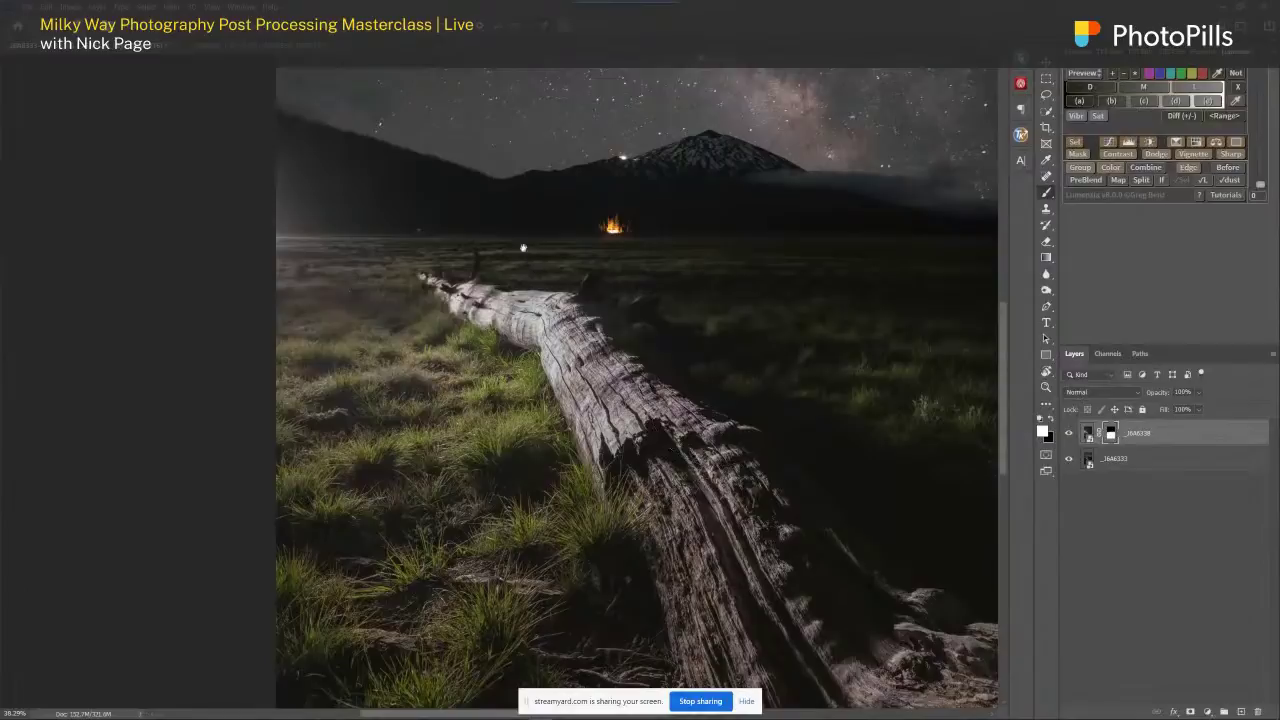
scroll(437, 400, "down", 2)
scroll(591, 417, "down", 2)
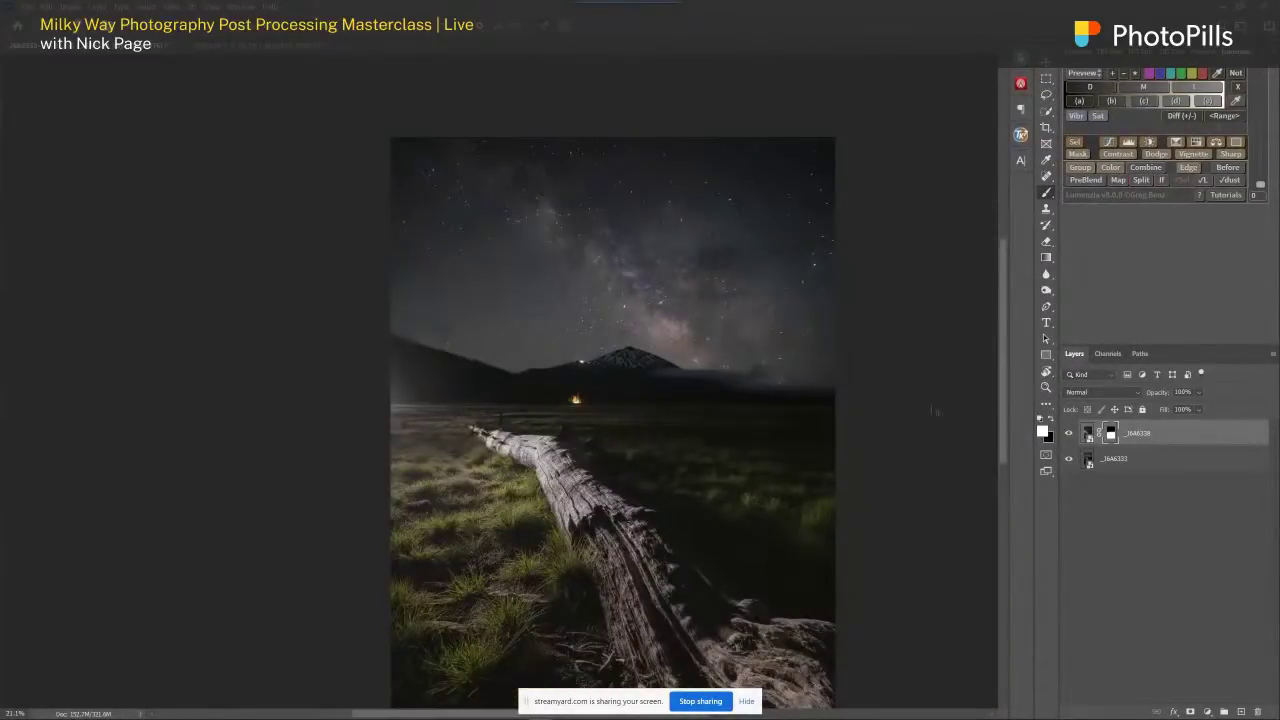
scroll(712, 394, "down", 2)
scroll(704, 398, "up", 1)
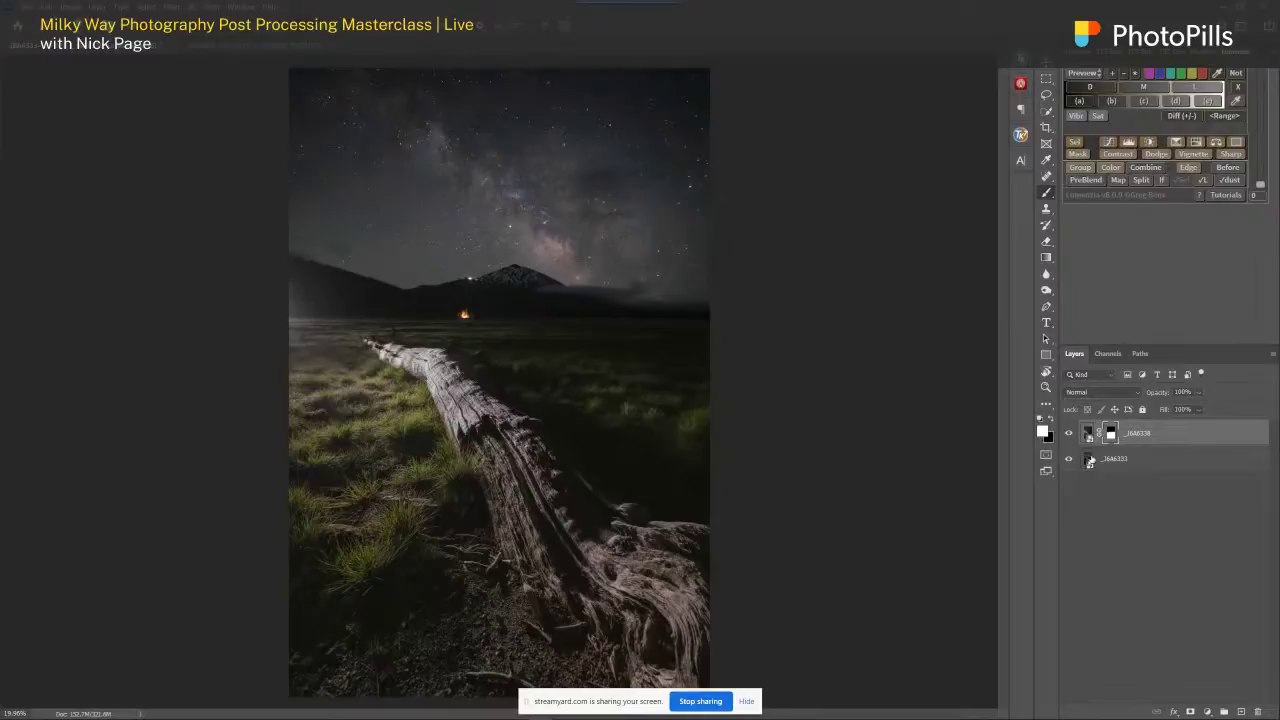
left_click(1069, 459, "alt")
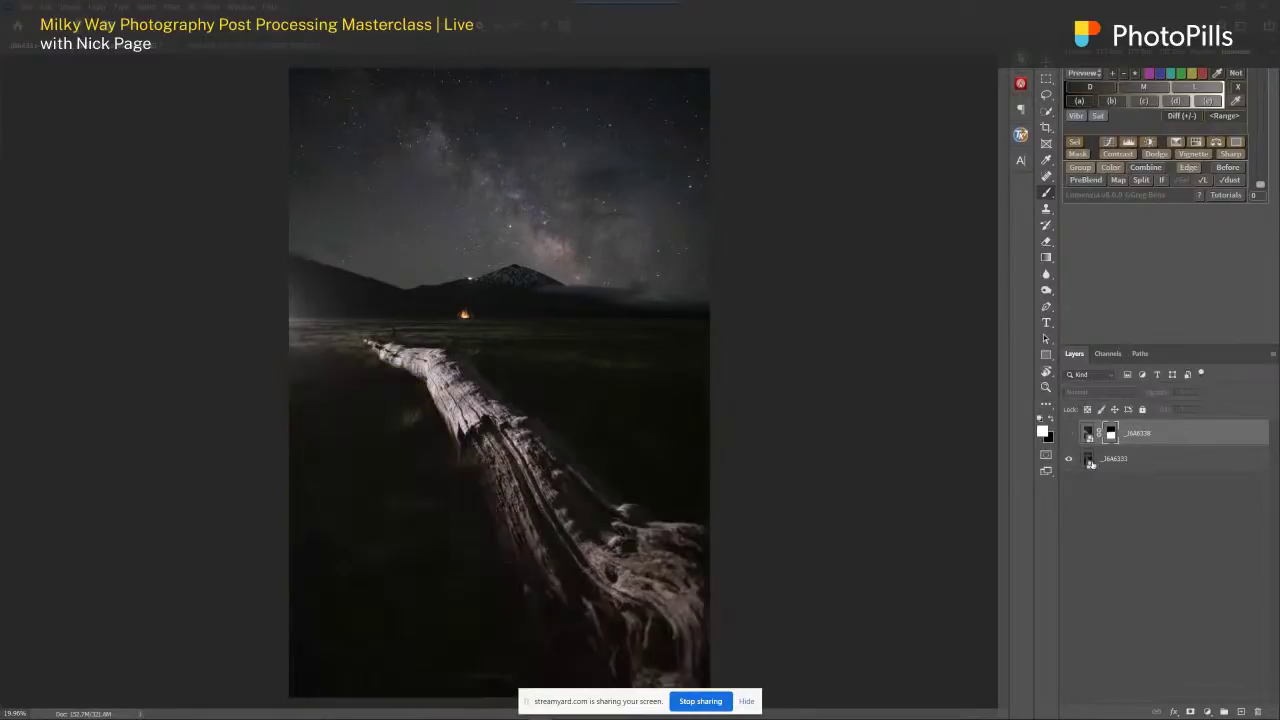
left_click(1068, 459, "alt")
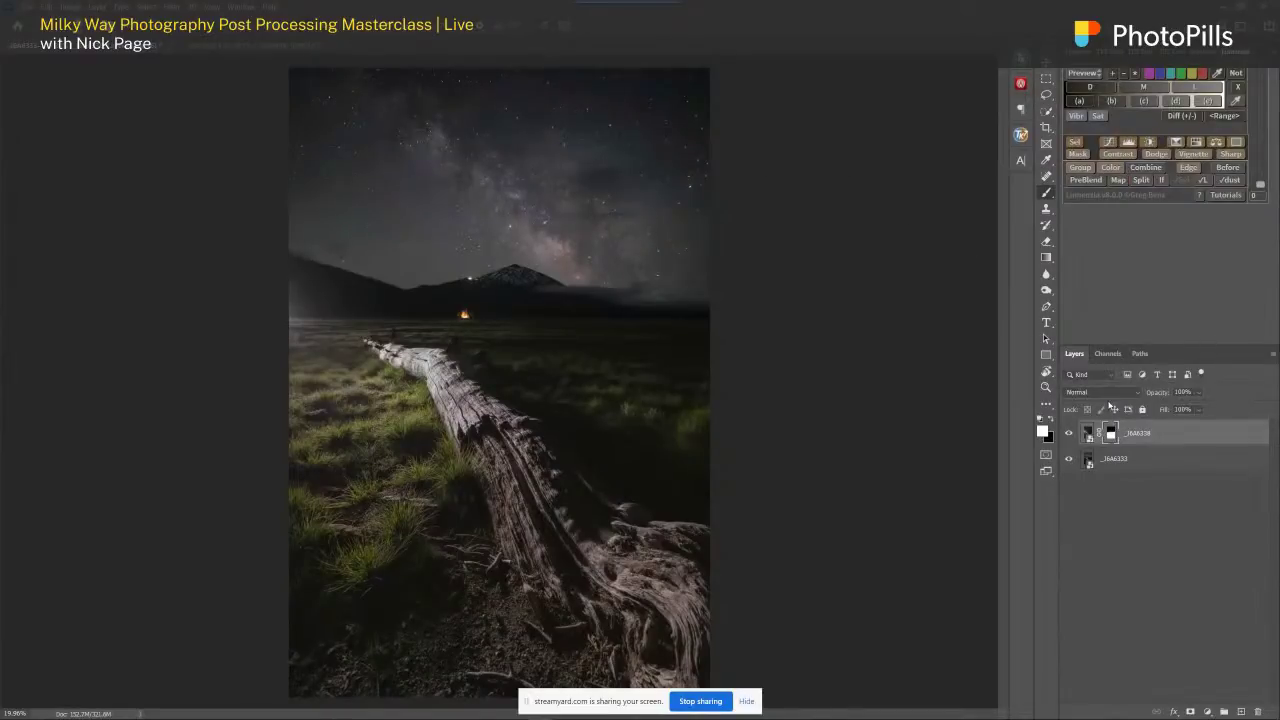
- Create an independent smart object copy of the base Milky Way layer with New Smart Object via Copy
left_click(1127, 459)
right_click(1120, 463)
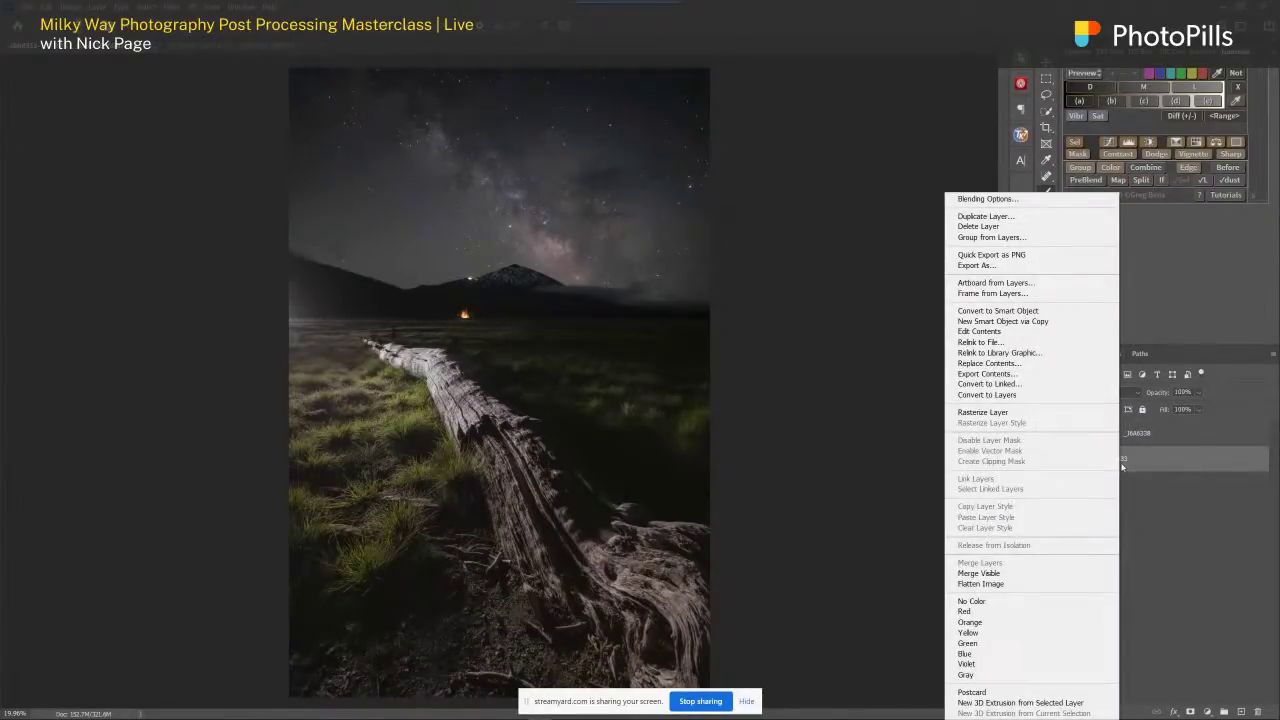
left_click(1060, 326)
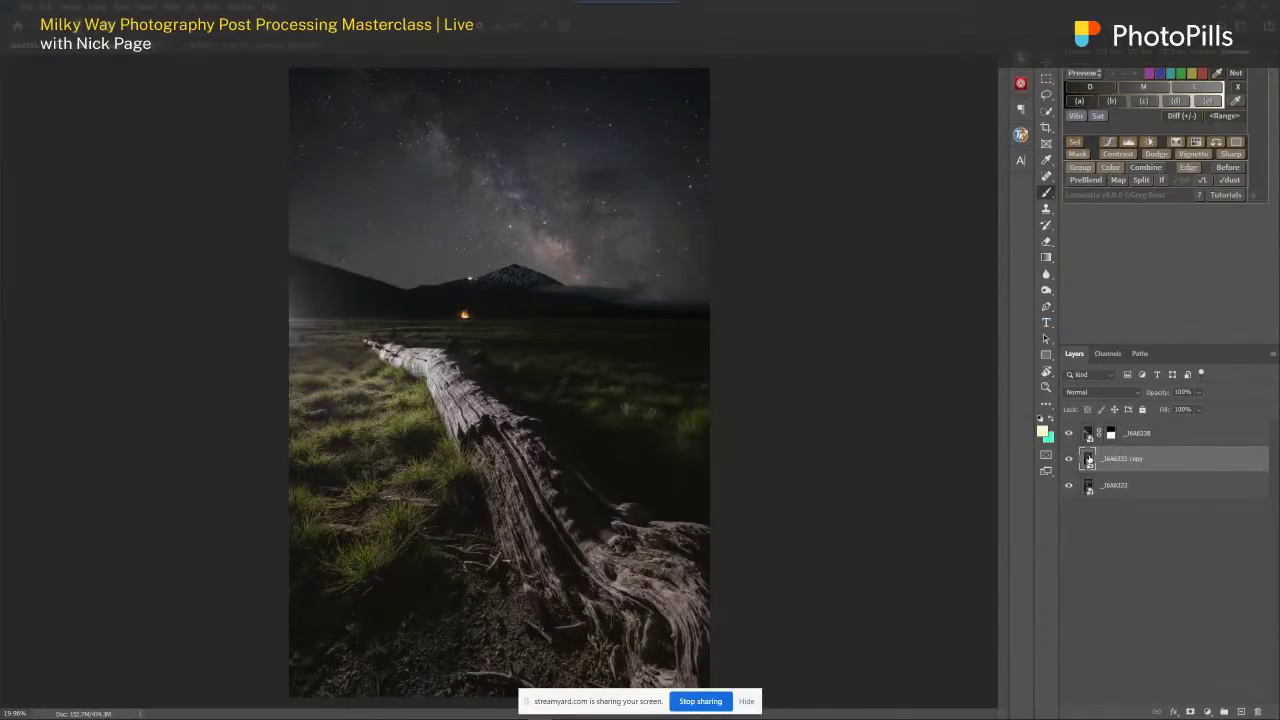
- Adjust the copy's raw settings: cooler white balance, tint +10, exposure -0.20, contrast +7, highlights -12, whites +58, and lower saturation
double_click(1087, 458)
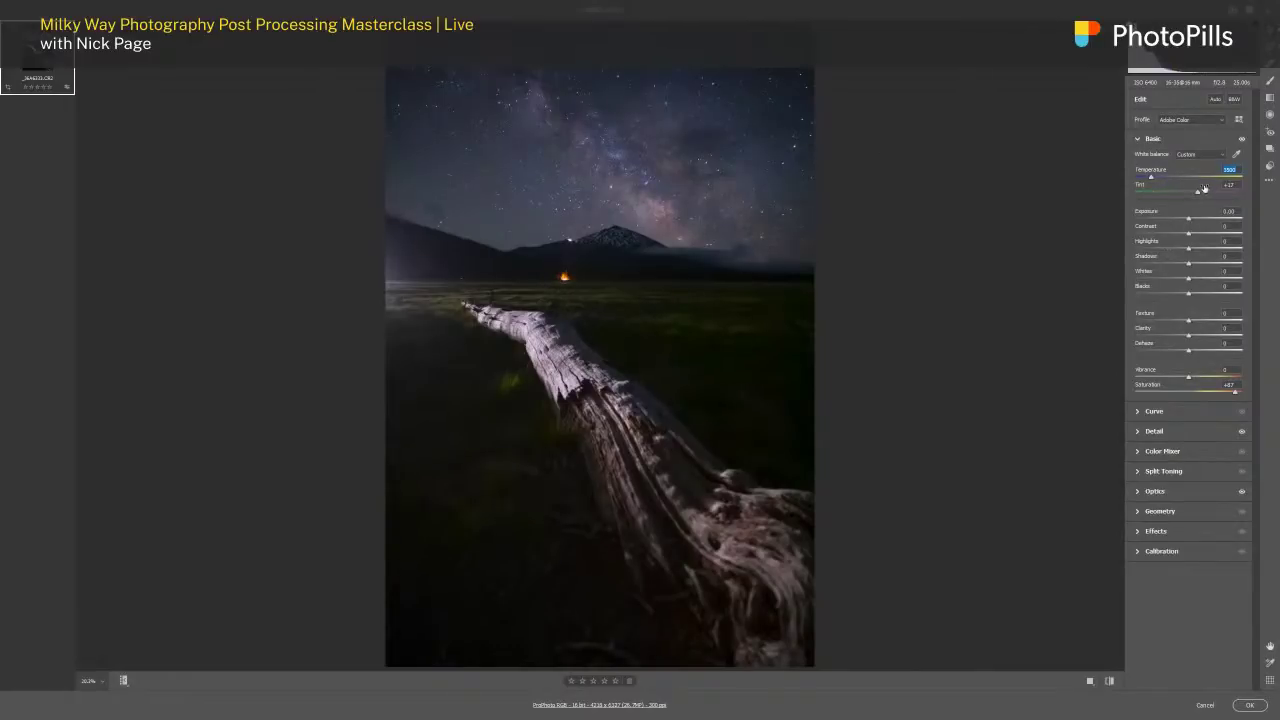
left_click_drag(1200, 194, 1152, 179)
left_click_drag(1195, 281, 1196, 193)
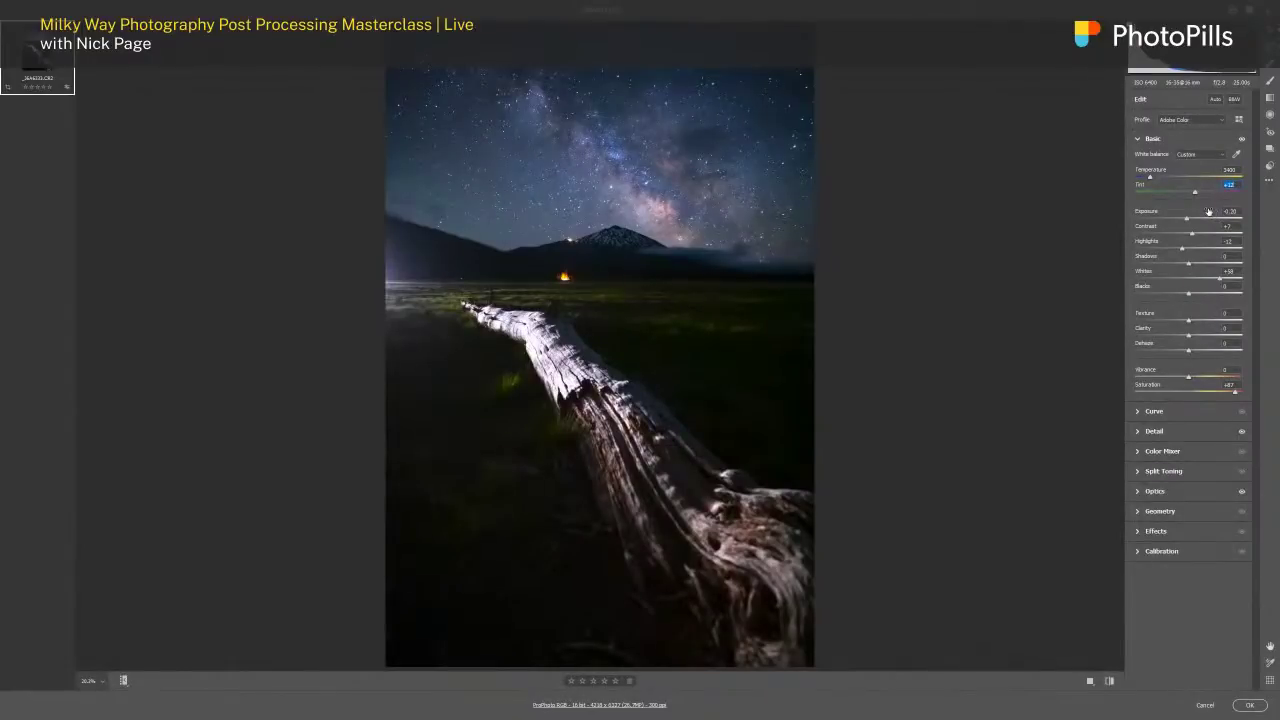
left_click_drag(1233, 393, 1192, 378)
- Brighten the upper sky with a graduated filter of about +0.80 exposure from the photo's top edge, and apply the raw edits
left_click(1271, 98)
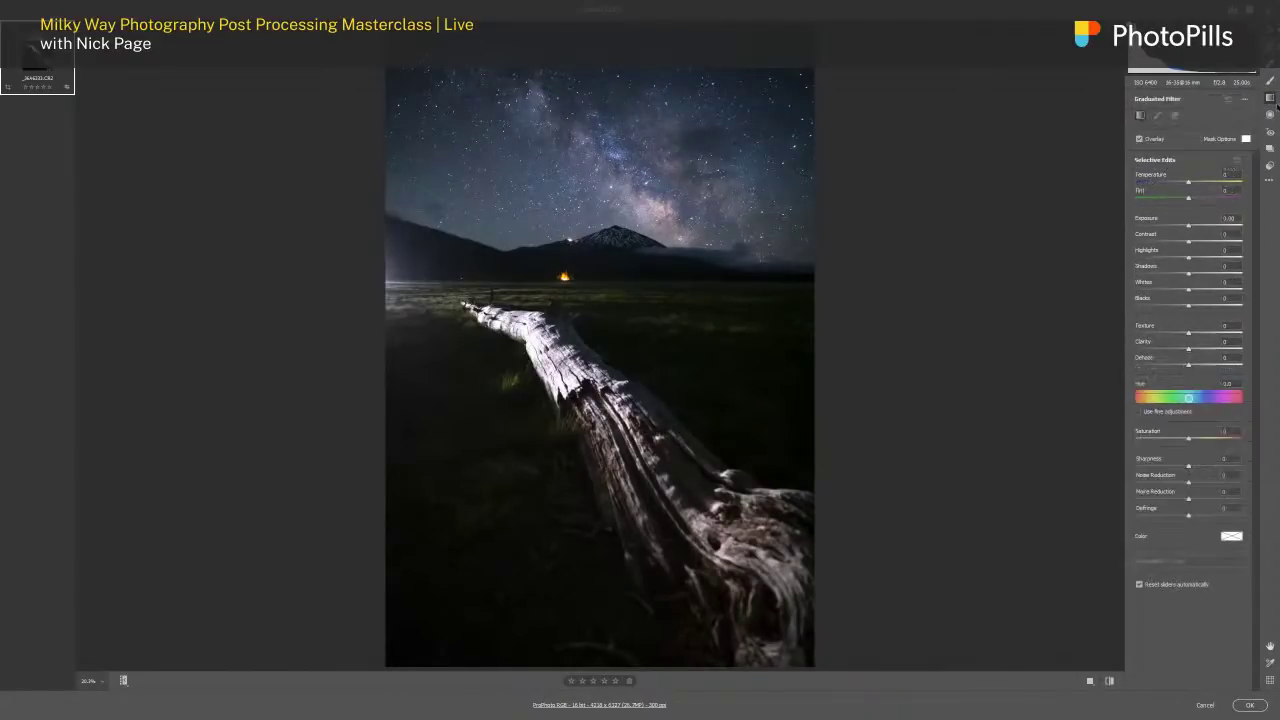
left_click_drag(1188, 225, 1193, 227)
left_click_drag(587, 66, 587, 140)
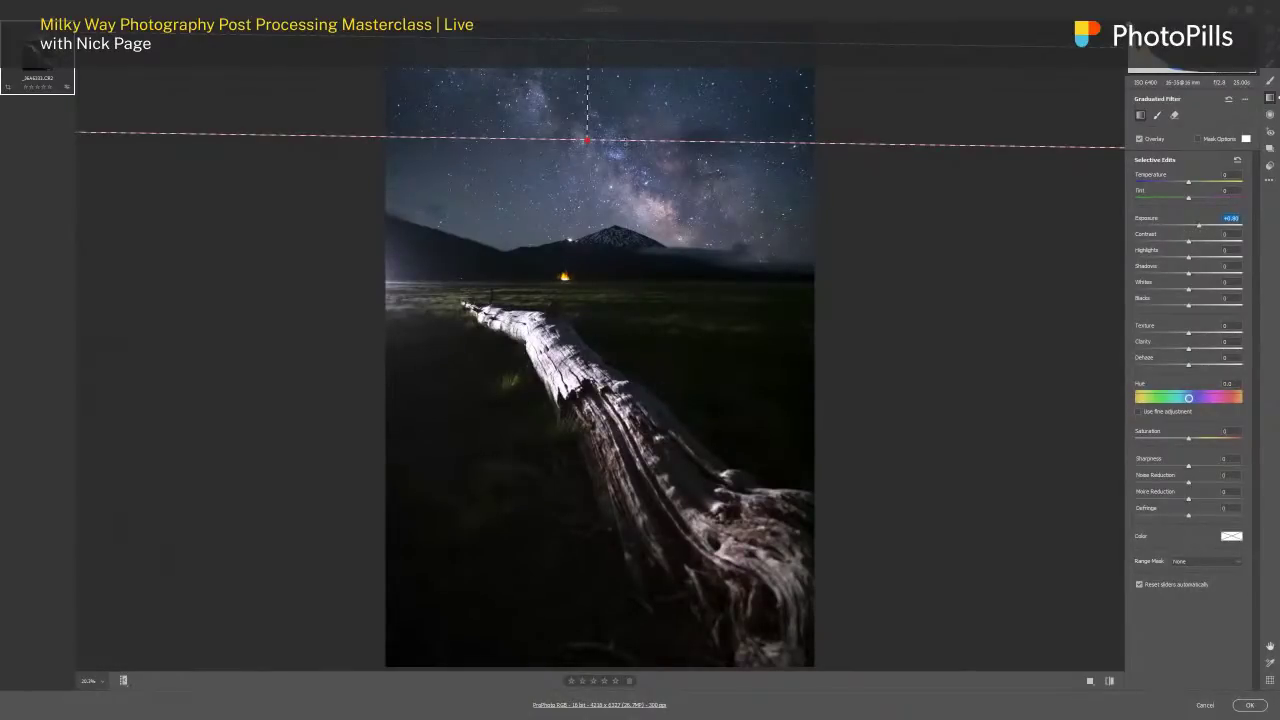
left_click_drag(587, 140, 587, 155)
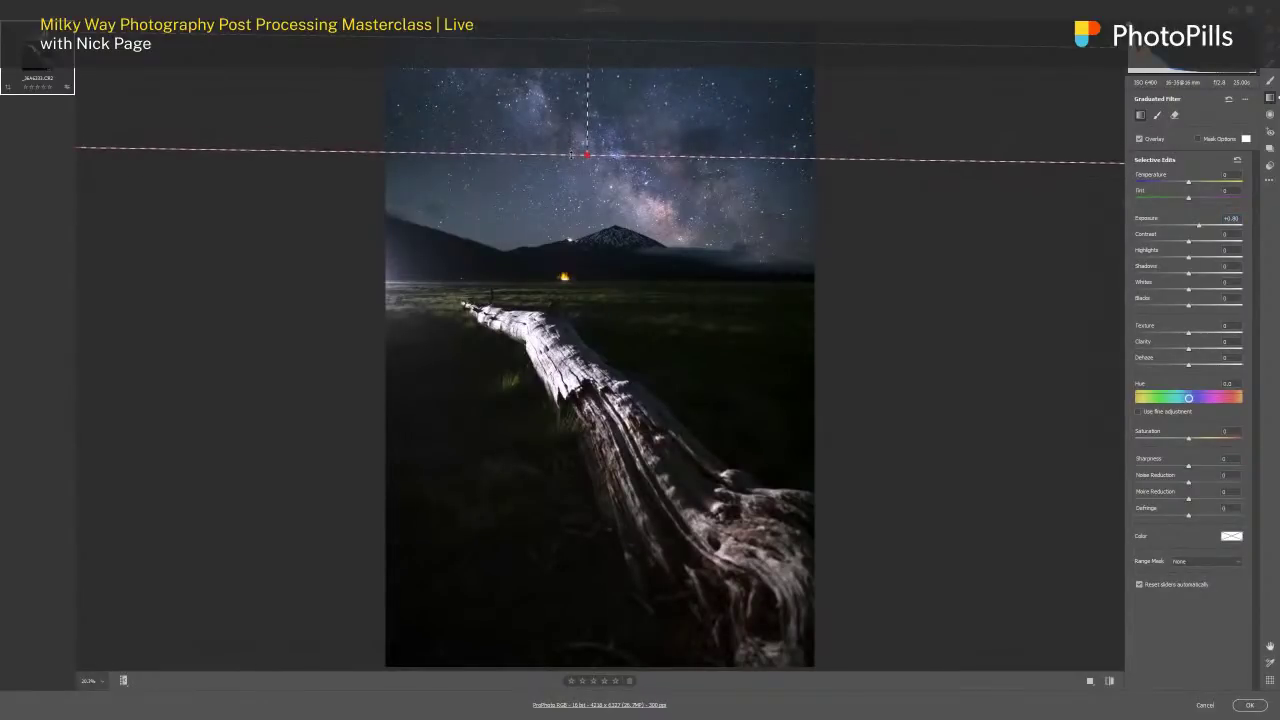
left_click(1249, 705)
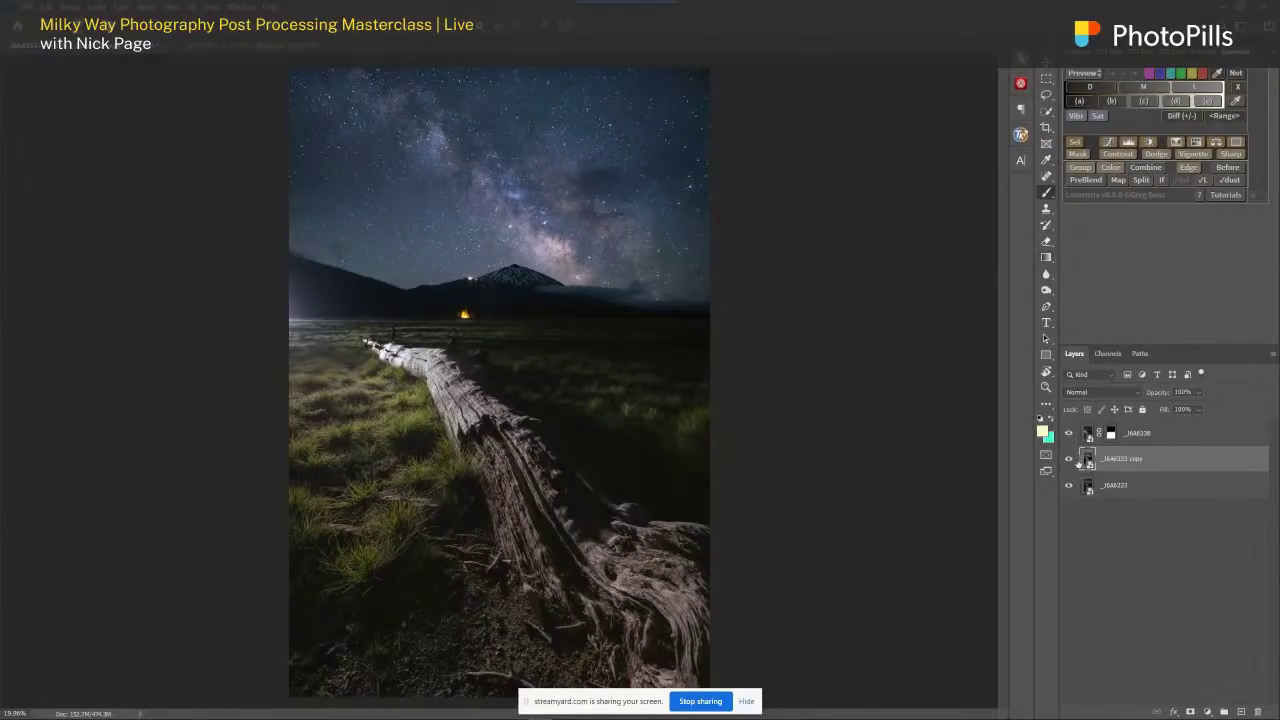
- Move the sky-processed copy to the top of the layer stack and add a hide-all mask to it
left_click_drag(1089, 459, 1130, 427)
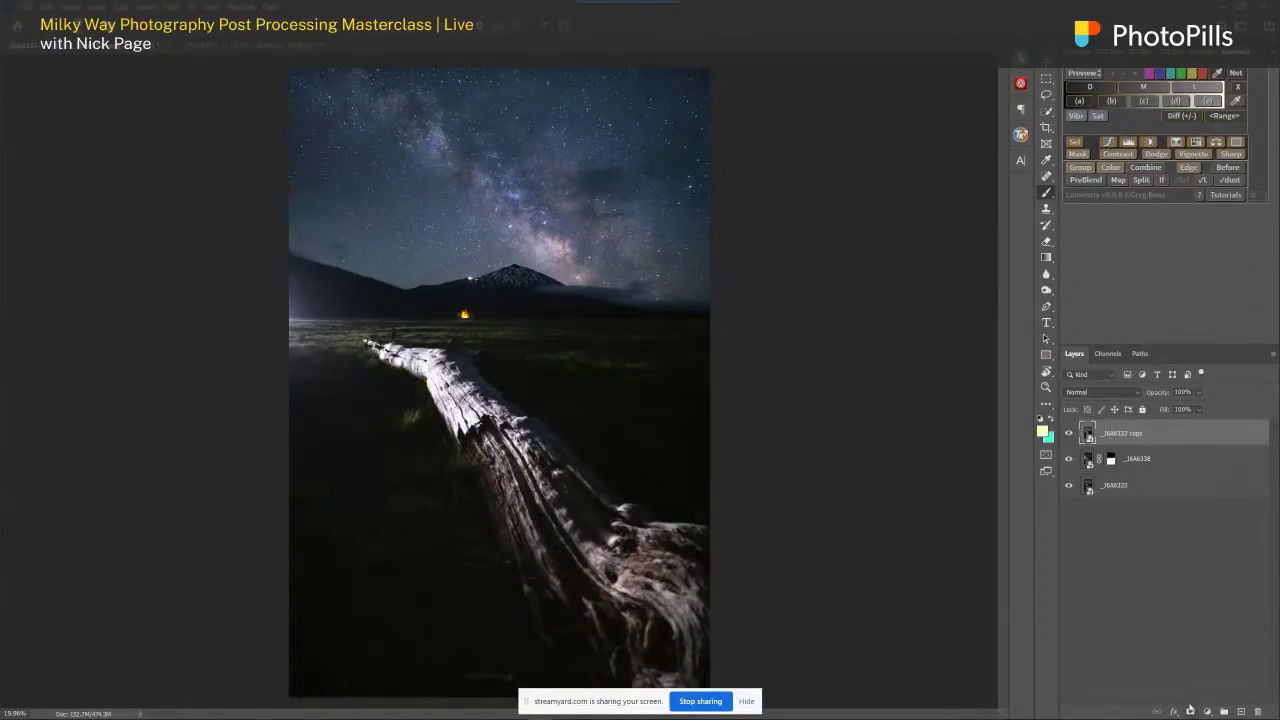
left_click(1191, 711, "alt")
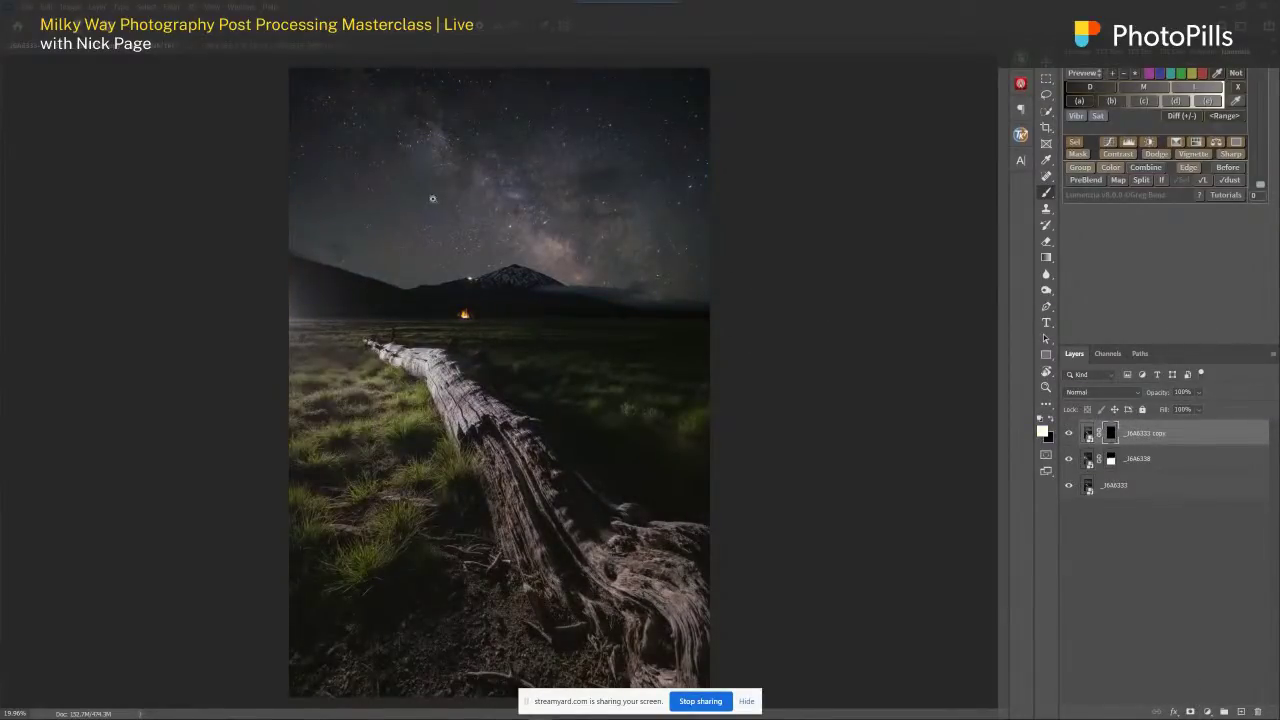
- Paint white on the copy's mask with a large brush to reveal the brighter blue sky from the top down toward the horizon
scroll(435, 195, "up", 3)
scroll(543, 220, "down", 4)
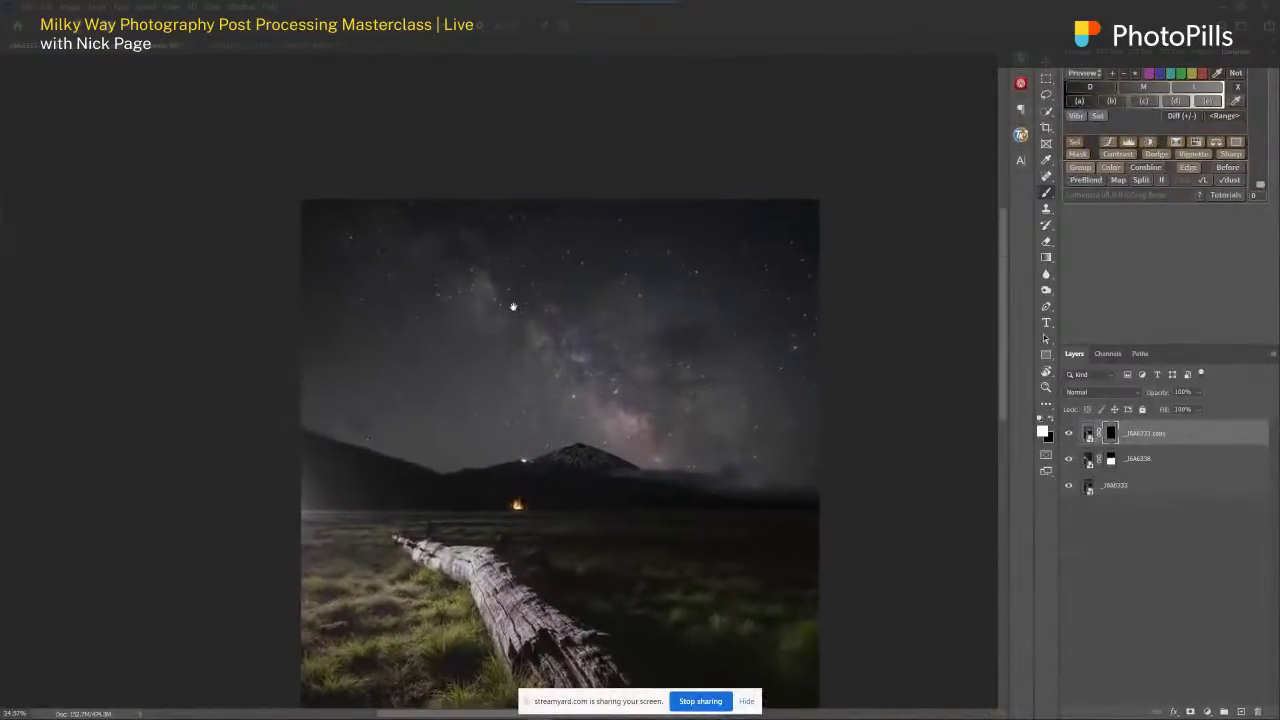
key("bracketright")
key("bracketright")
key("bracketright")
key("bracketright")
key("bracketright")
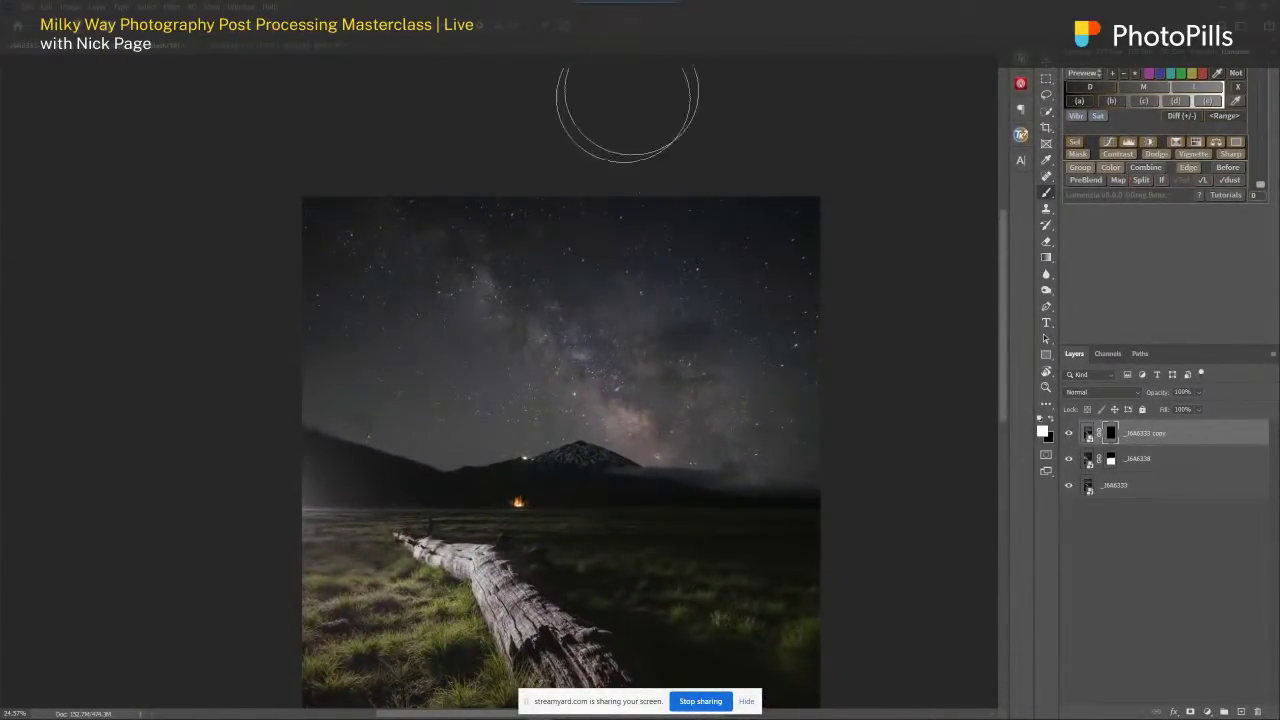
right_click(617, 237)
left_click(871, 100)
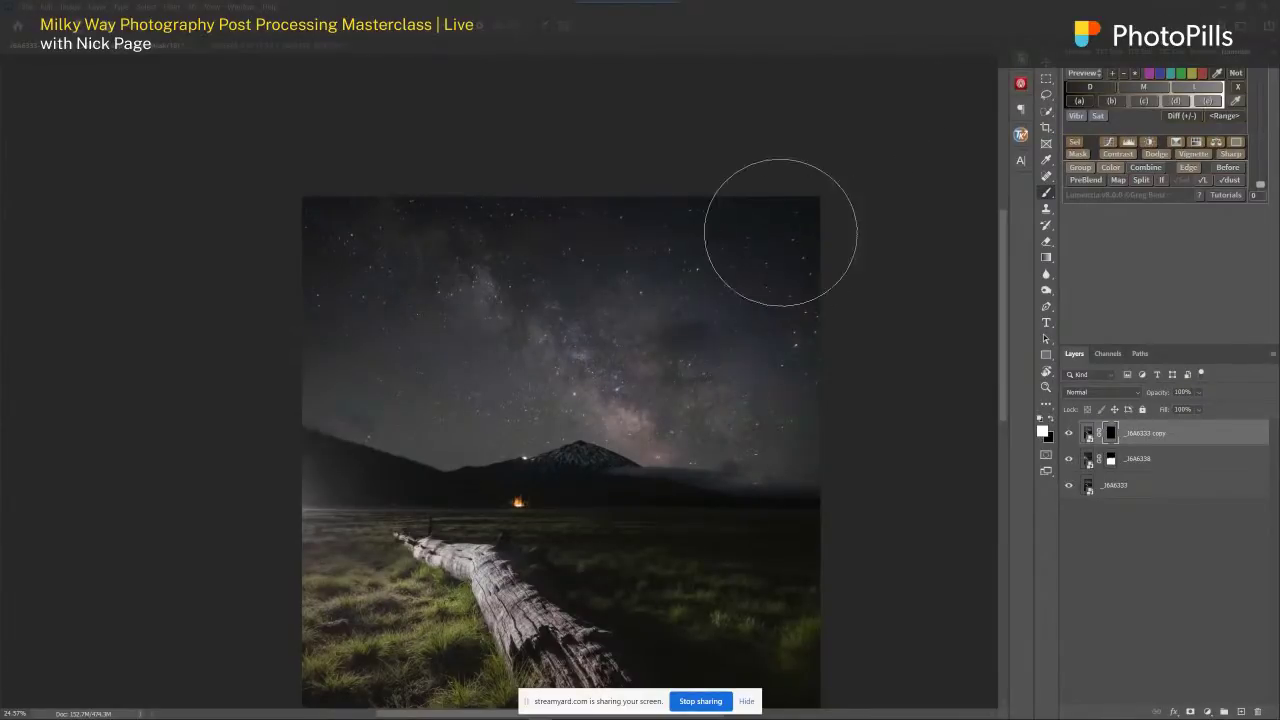
left_click_drag(820, 223, 251, 220)
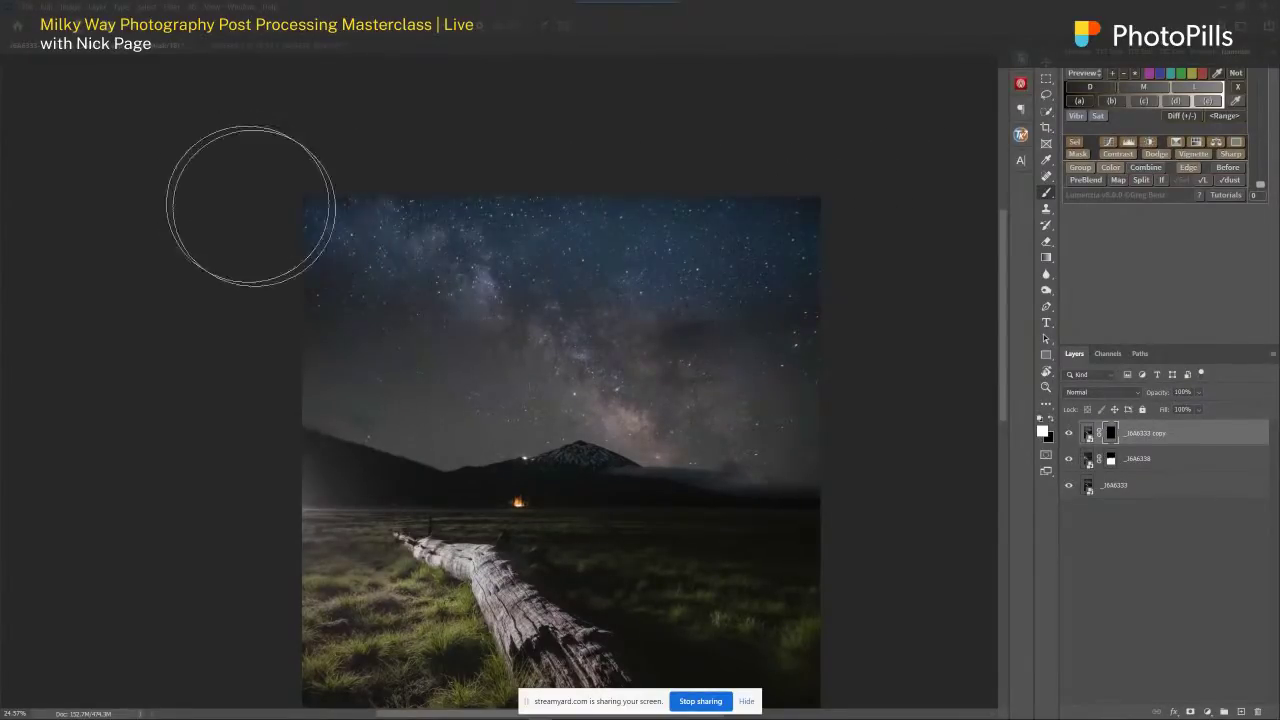
mouse_move(346, 251)
left_mouse_down()
mouse_move(471, 320)
mouse_move(443, 286)
left_mouse_up()
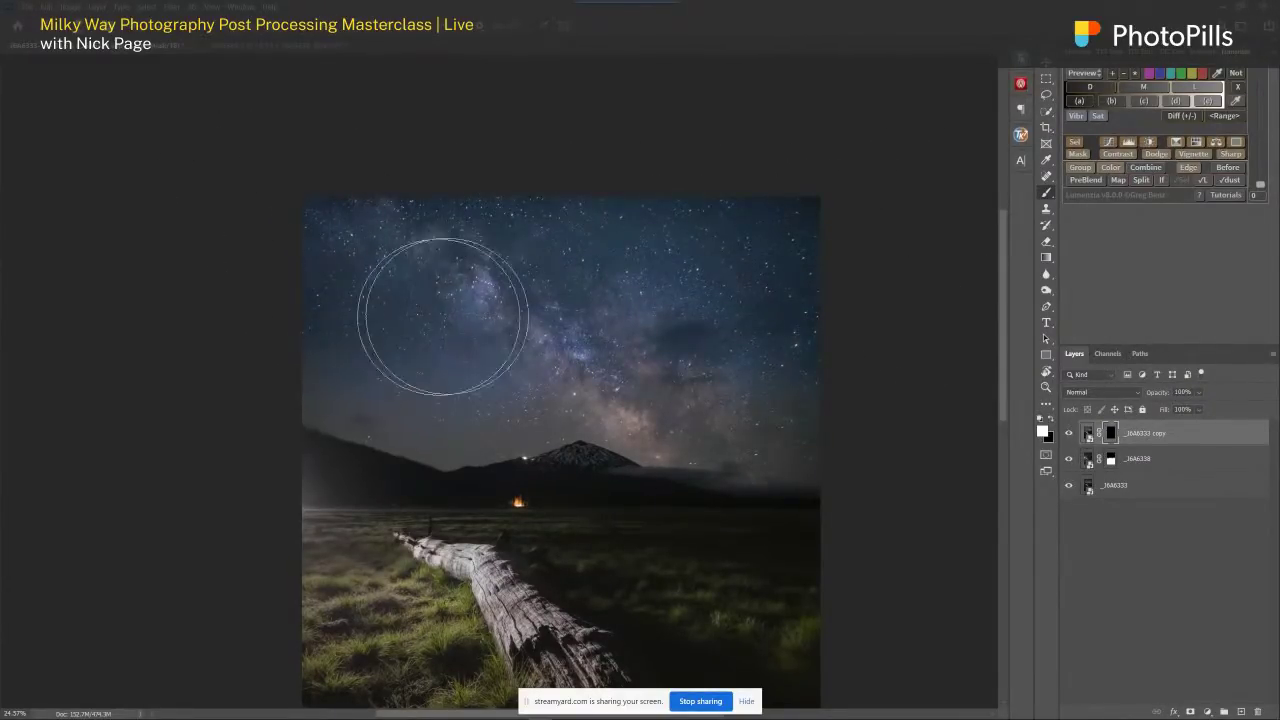
mouse_move(821, 343)
left_mouse_down()
mouse_move(641, 310)
mouse_move(694, 350)
mouse_move(831, 372)
mouse_move(551, 327)
mouse_move(698, 363)
mouse_move(623, 307)
mouse_move(450, 361)
mouse_move(358, 321)
mouse_move(488, 329)
mouse_move(557, 277)
mouse_move(493, 358)
left_mouse_up()
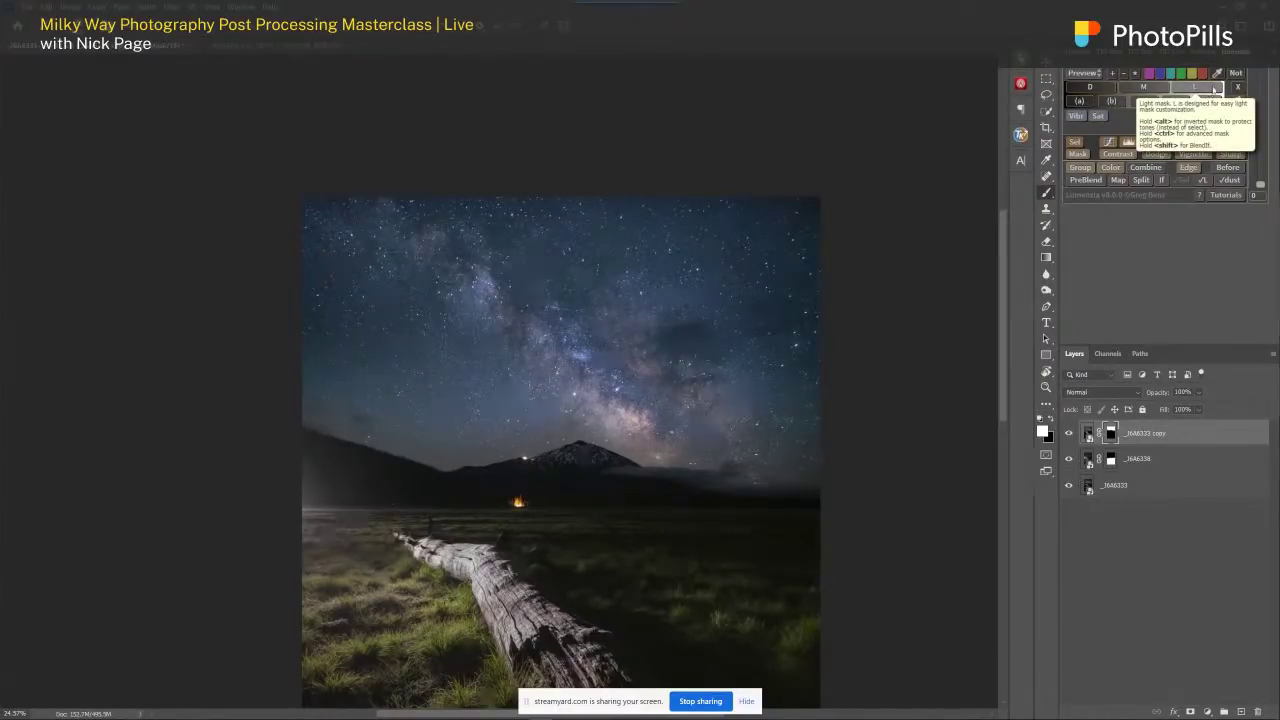
- Build a Lumenzia lights mask, strengthen its contrast with a Levels white input of 56, and load it as a selection
left_click(1215, 90)
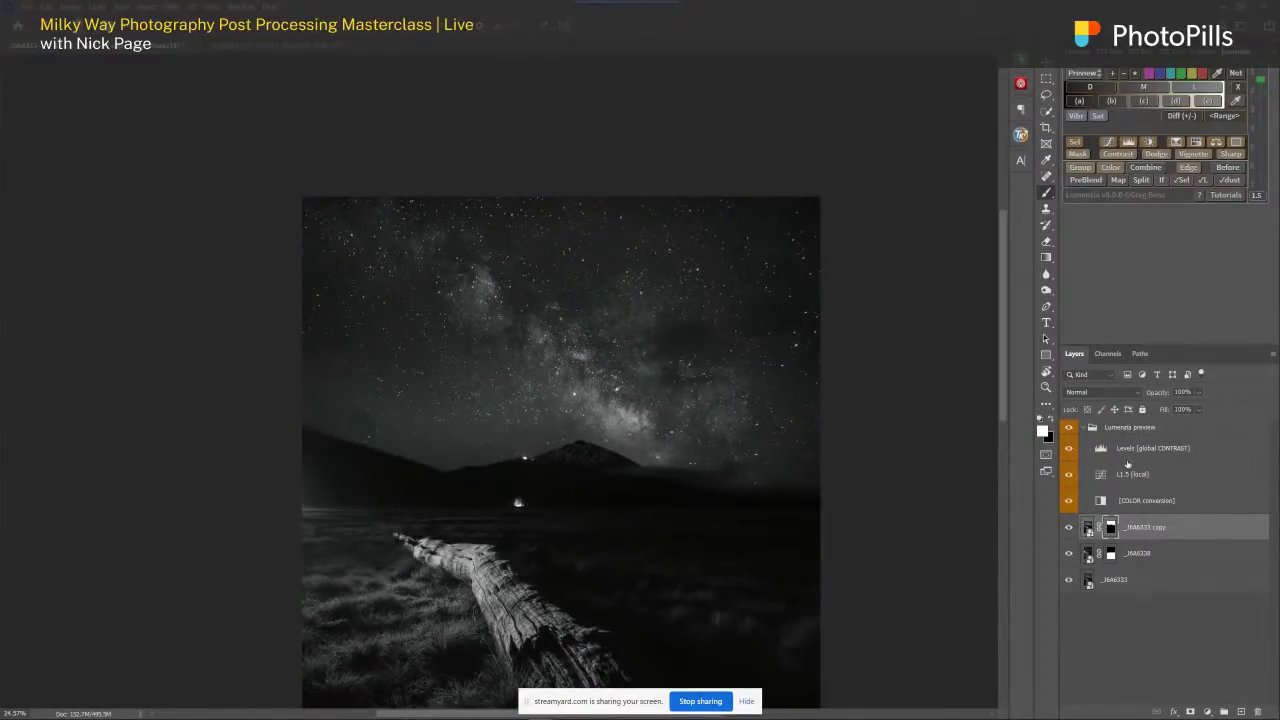
left_click(1113, 451)
left_click_drag(1253, 185, 1130, 185)
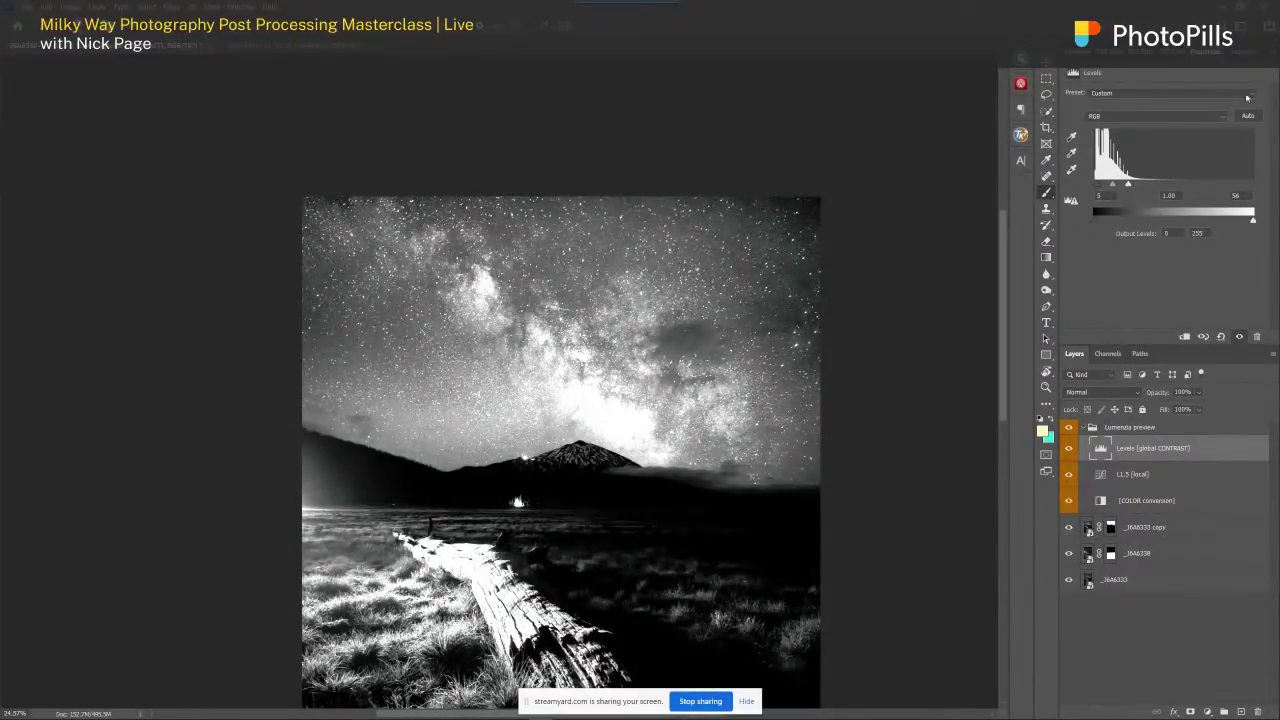
left_click(1244, 54)
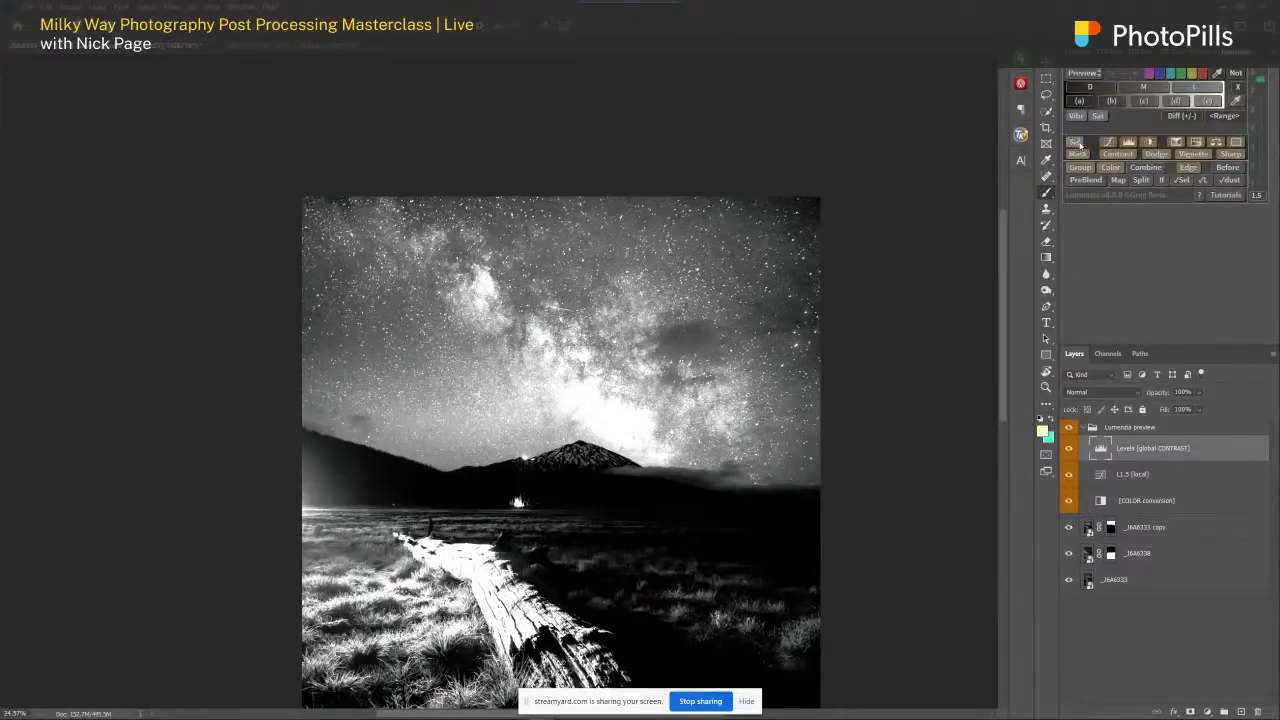
left_click(1075, 141)
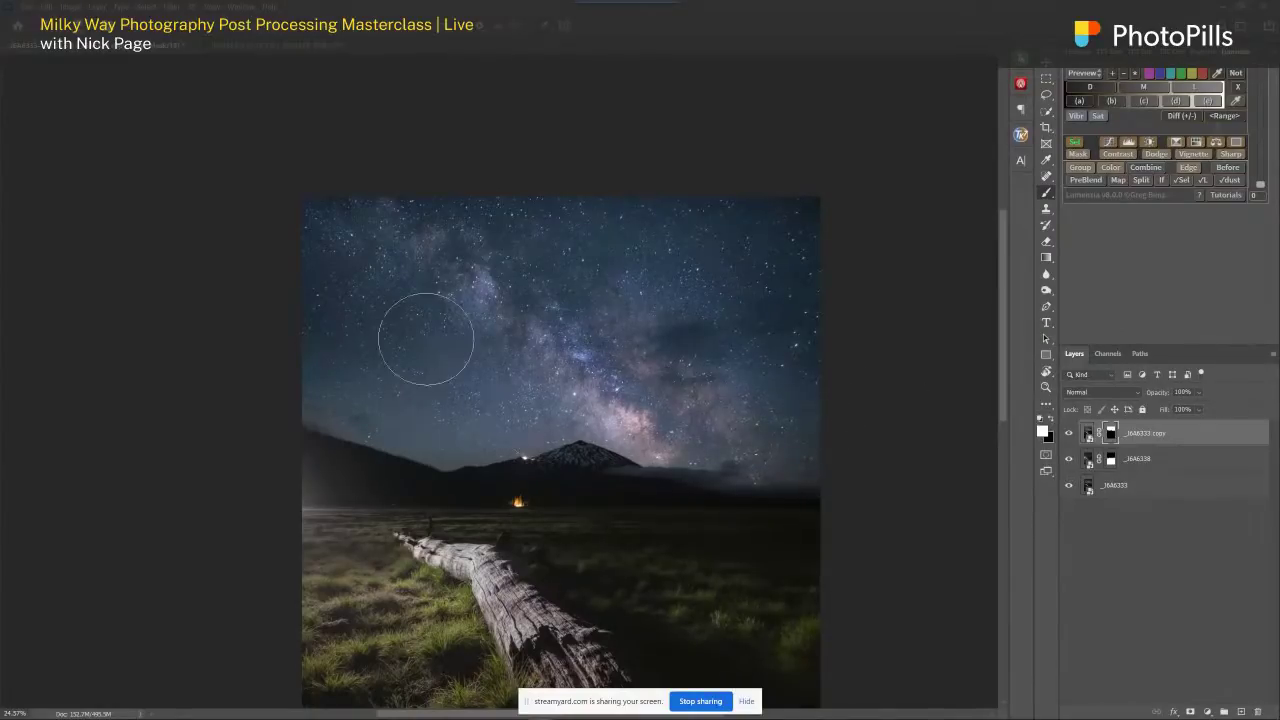
- Group the sky copy and the light-painted layer, and compare the image with and without the group
scroll(440, 190, "down", 3)
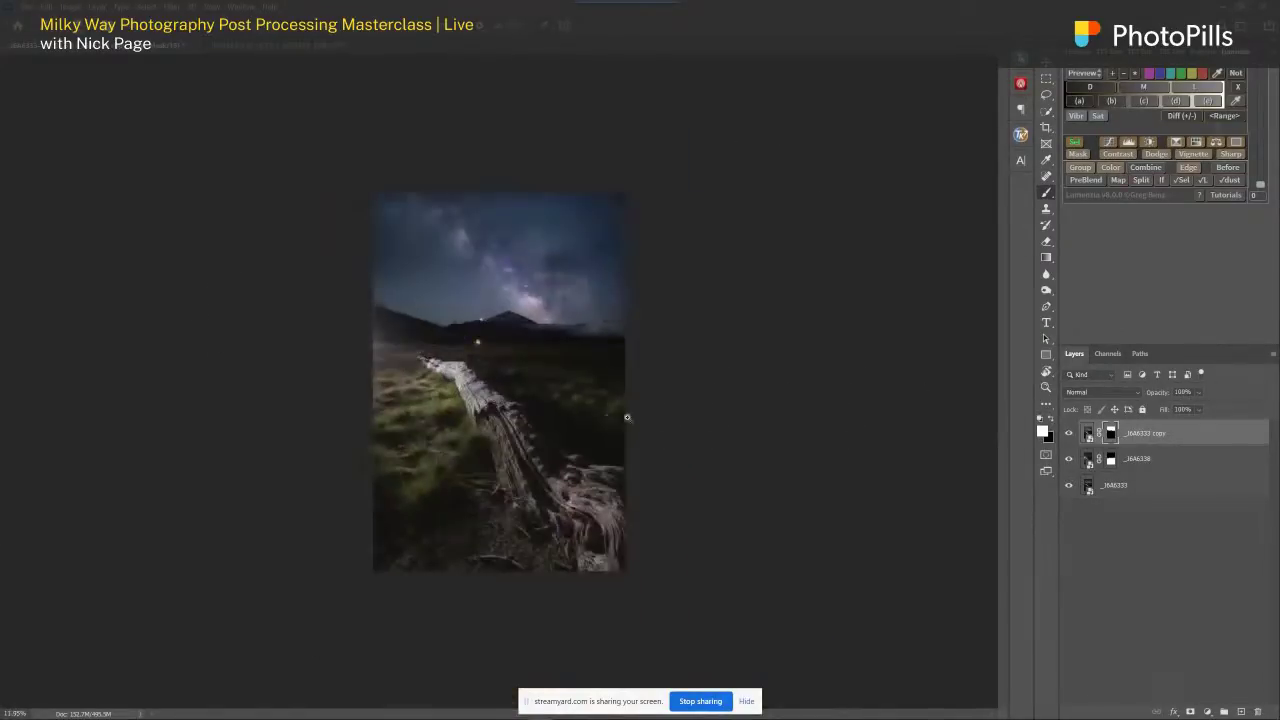
scroll(563, 243, "up", 2)
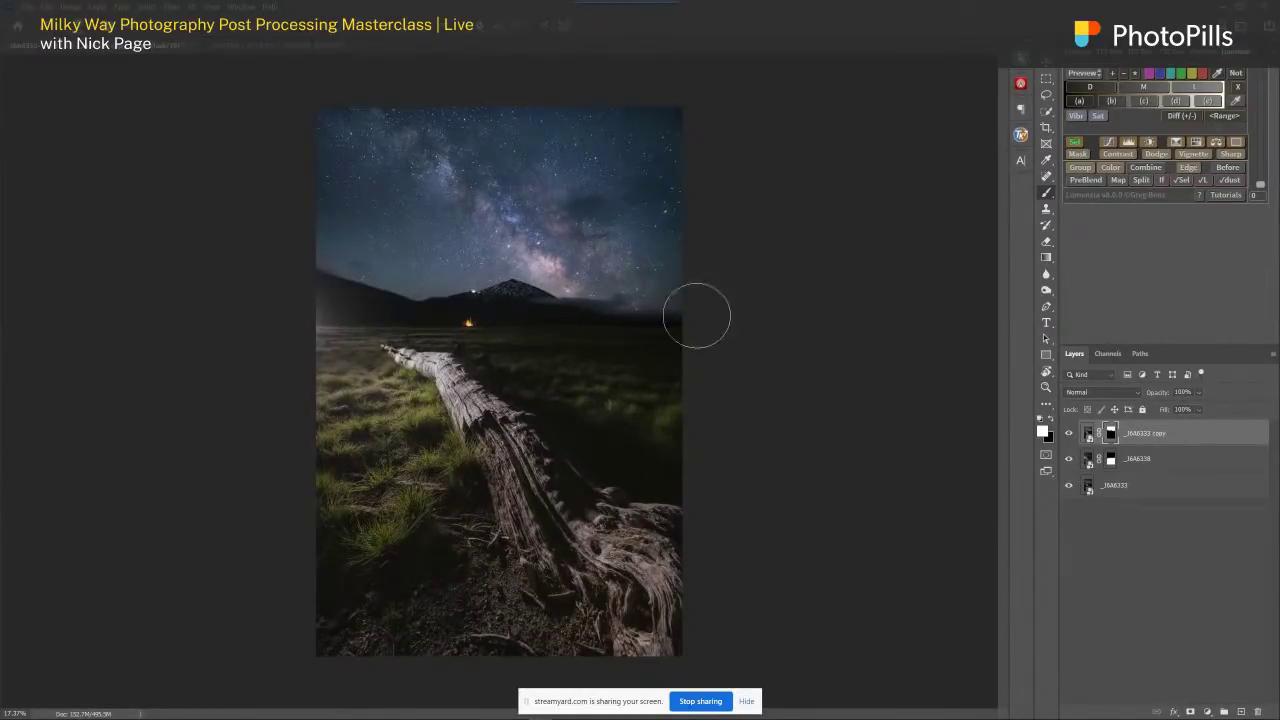
left_click(1172, 459, "shift")
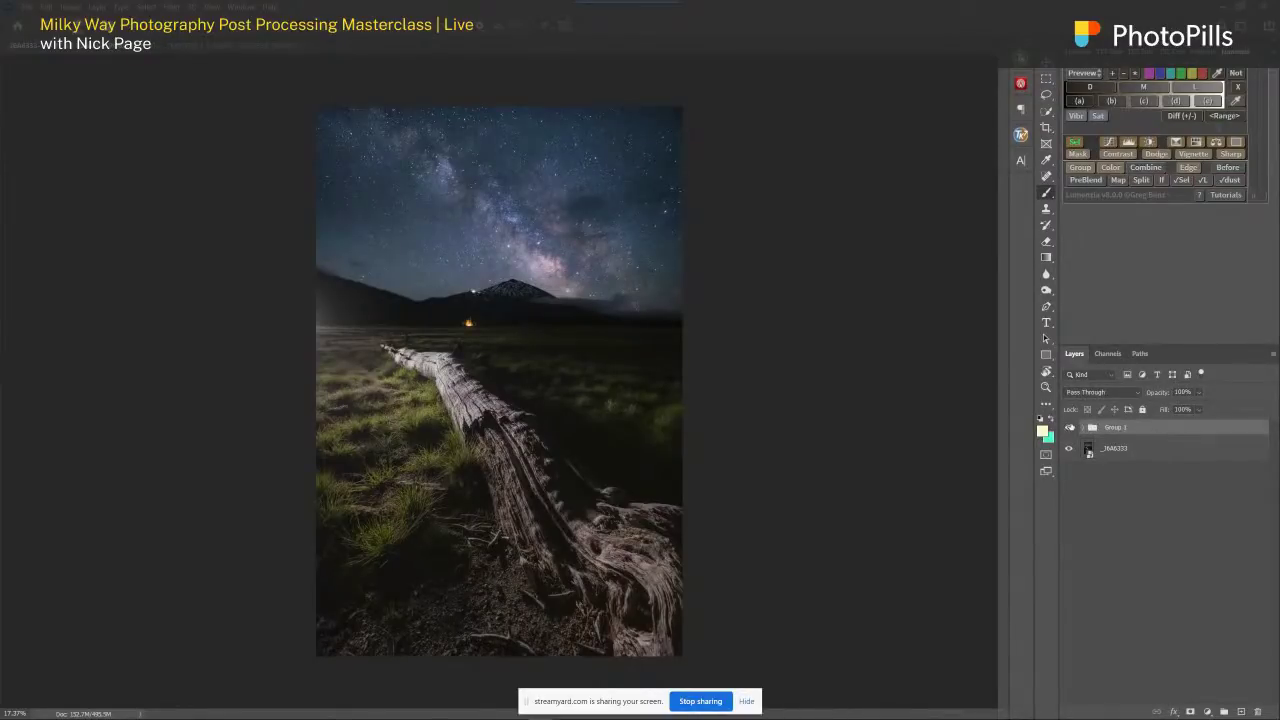
left_click(1069, 427)
left_click(1068, 427)
scroll(500, 355, "up", 3)
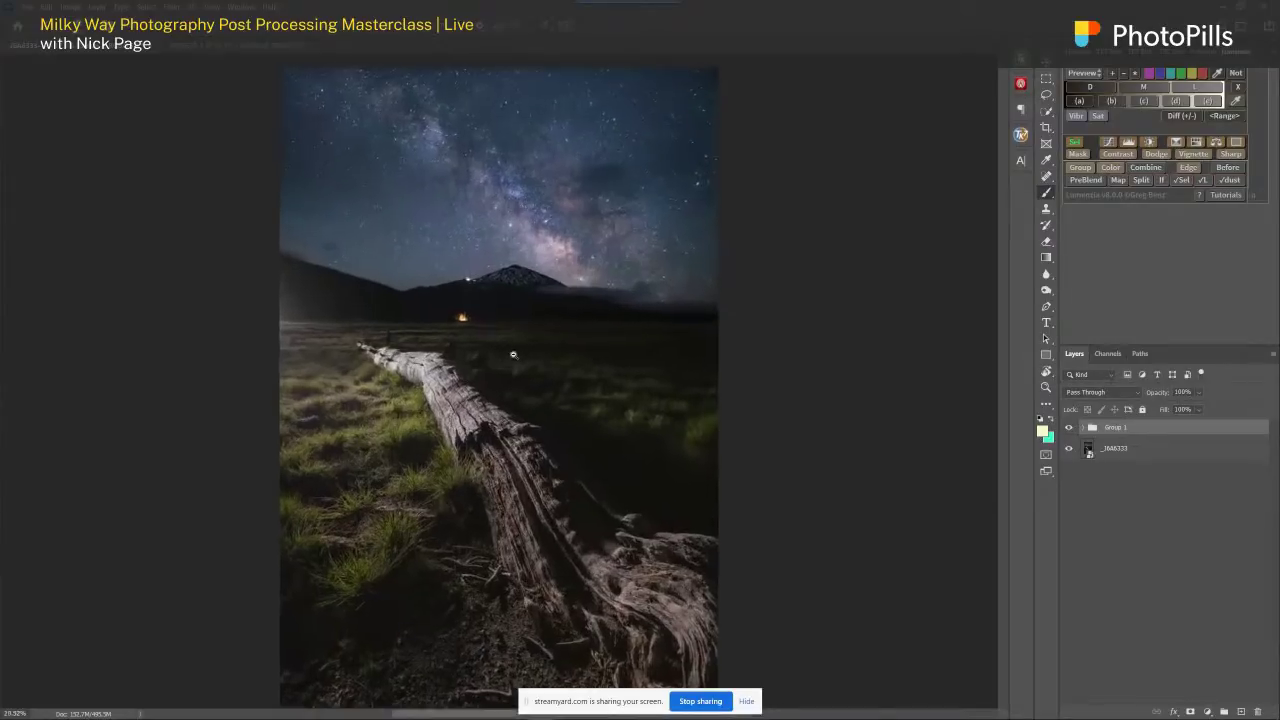
scroll(572, 337, "down", 2)
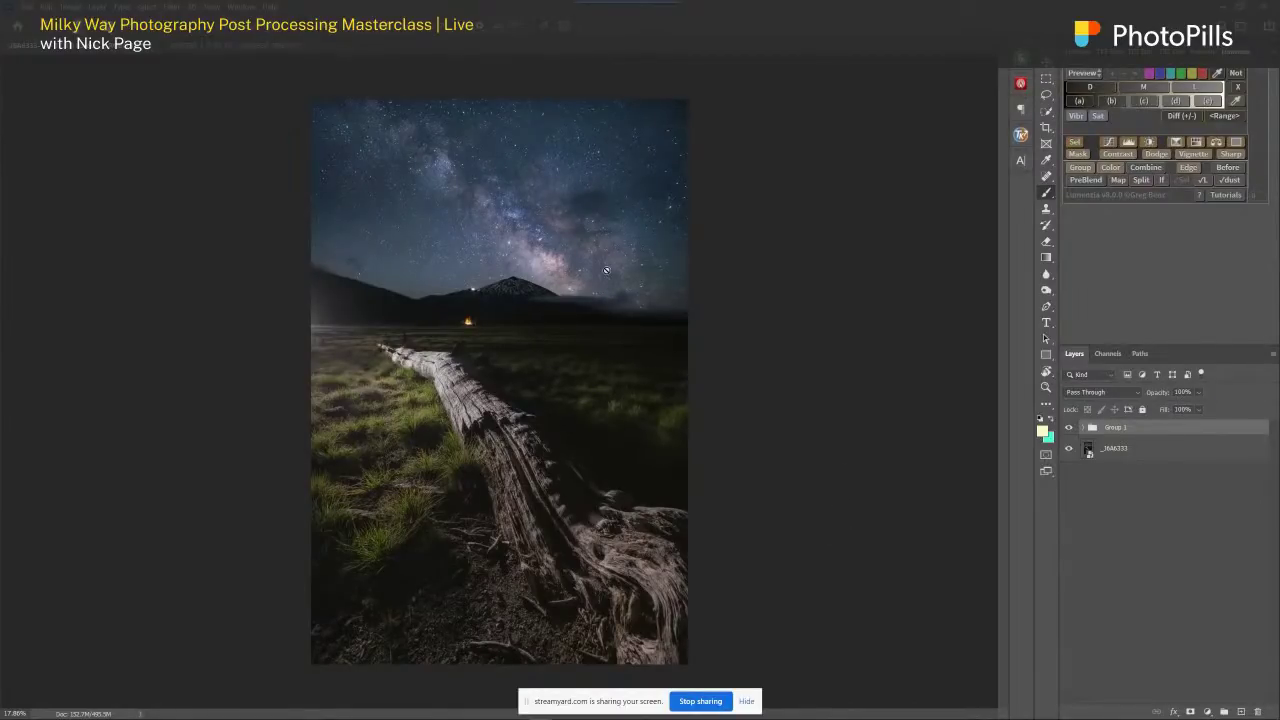
- Add a Levels adjustment above the group with white input 184 and midtones 0.88, comparing the photo with and without it
left_click(1130, 143)
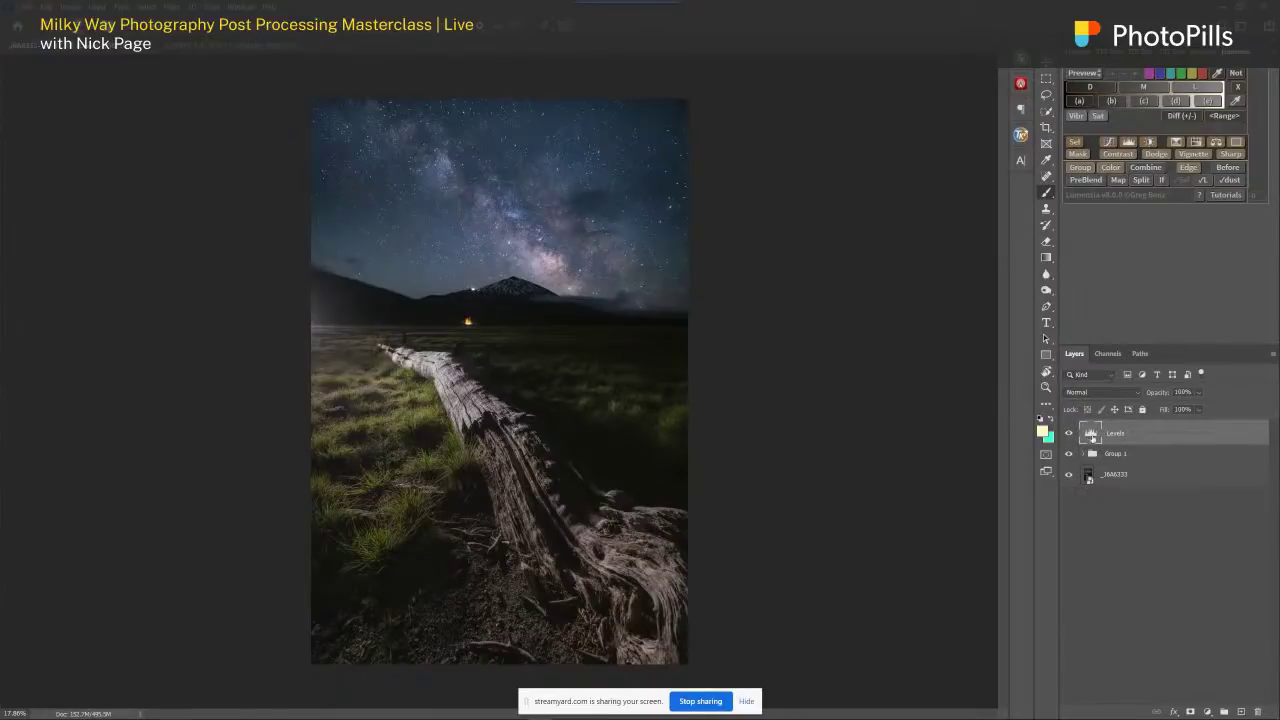
left_click(1090, 433)
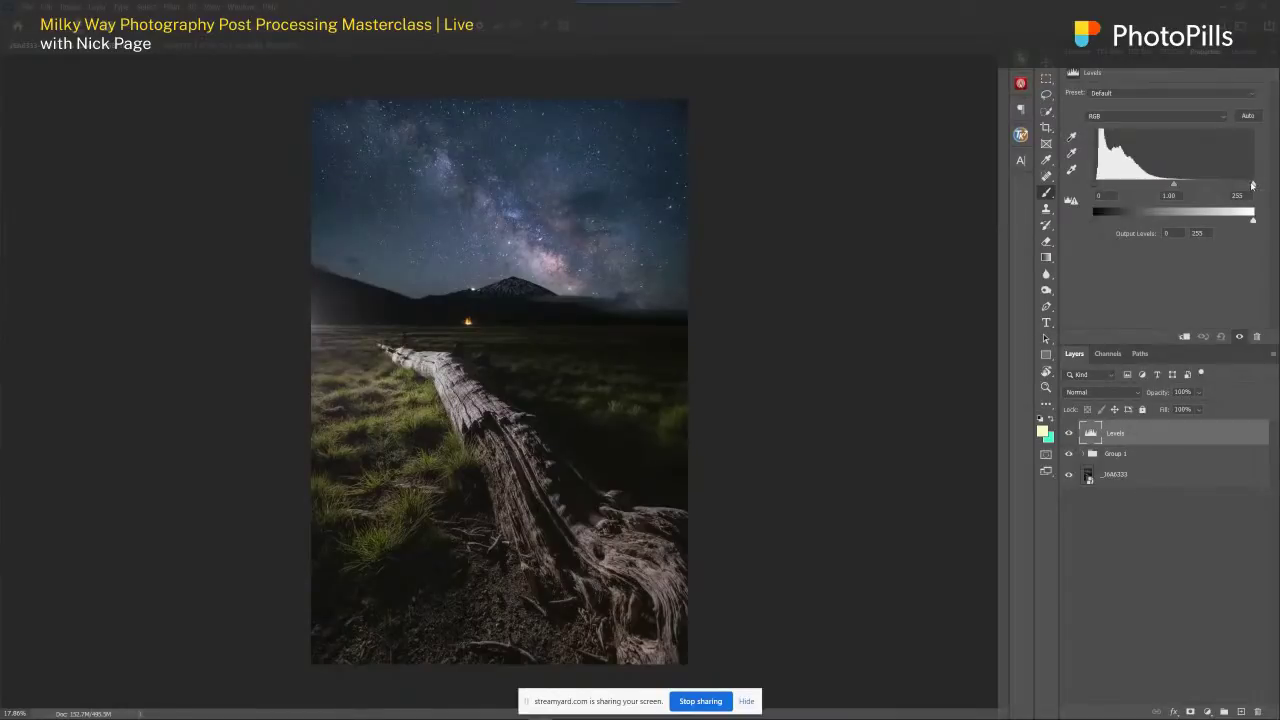
left_click_drag(1250, 185, 1165, 190)
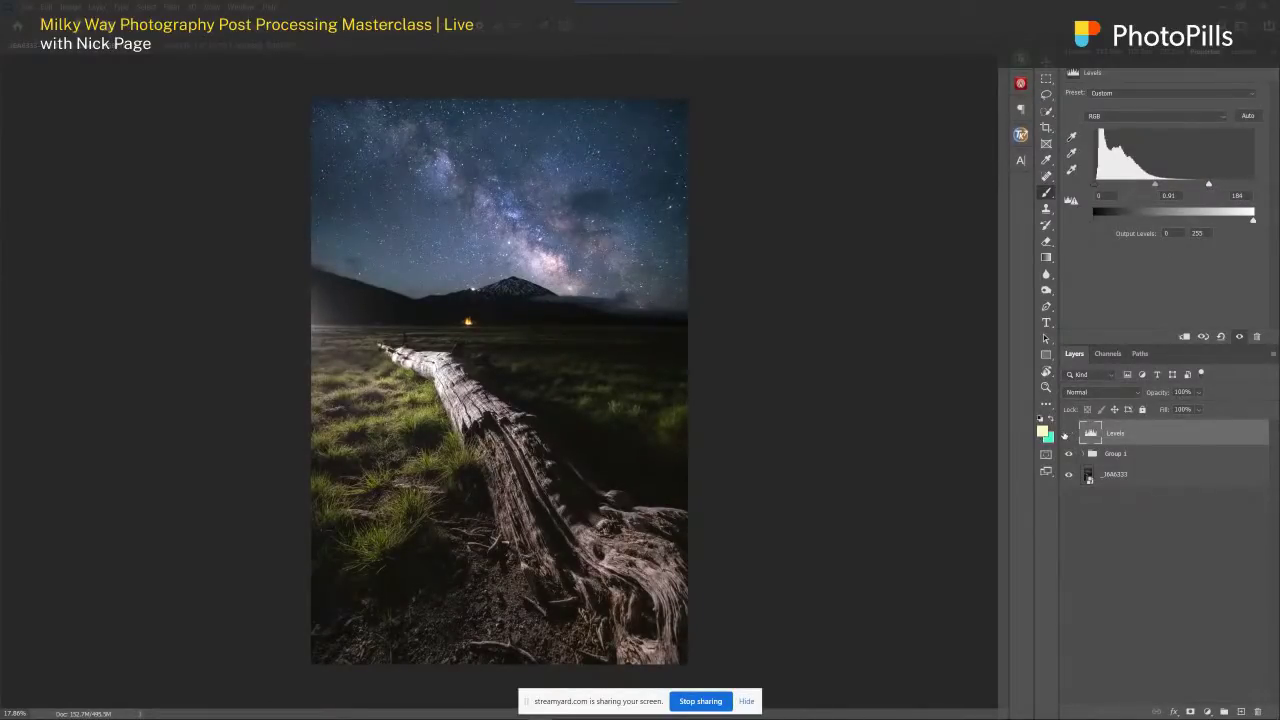
left_click(1066, 434)
left_click(1066, 434)
left_click(1068, 434)
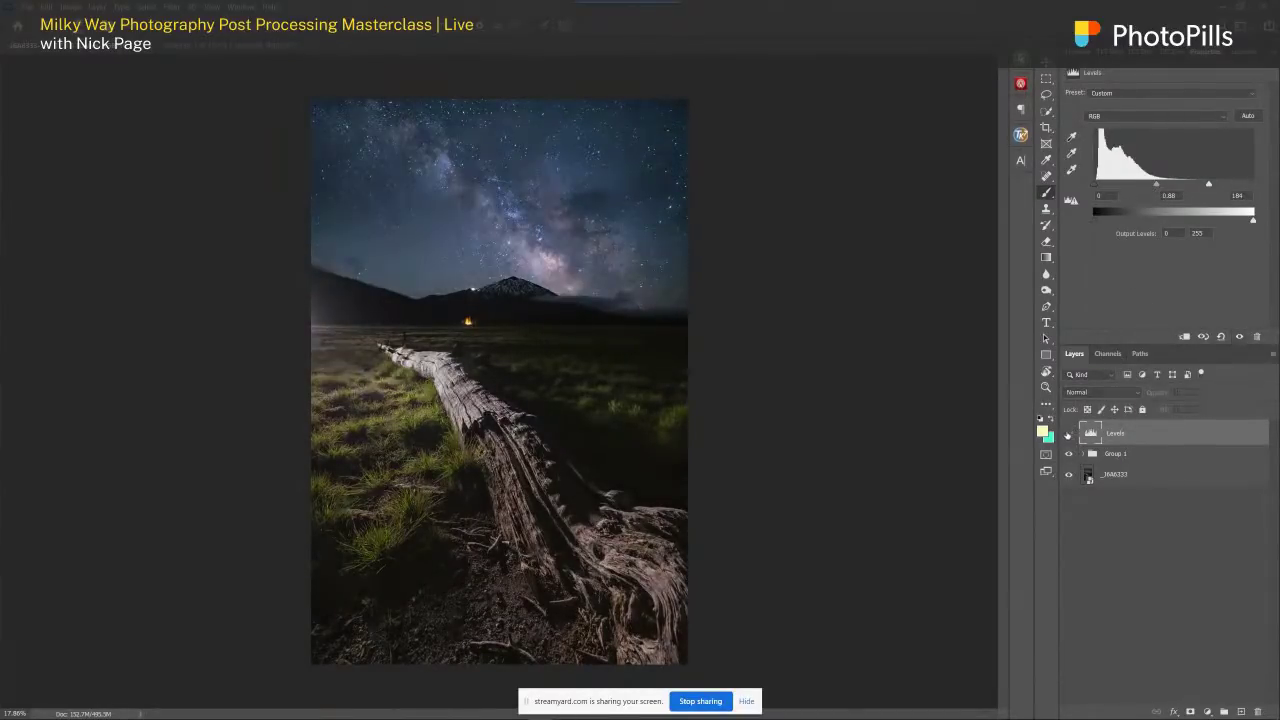
- Compare the photo with and without the Levels adjustment, and hide the adjustment behind a black layer mask
left_click(1067, 435)
left_click(1067, 434)
left_click(1067, 434)
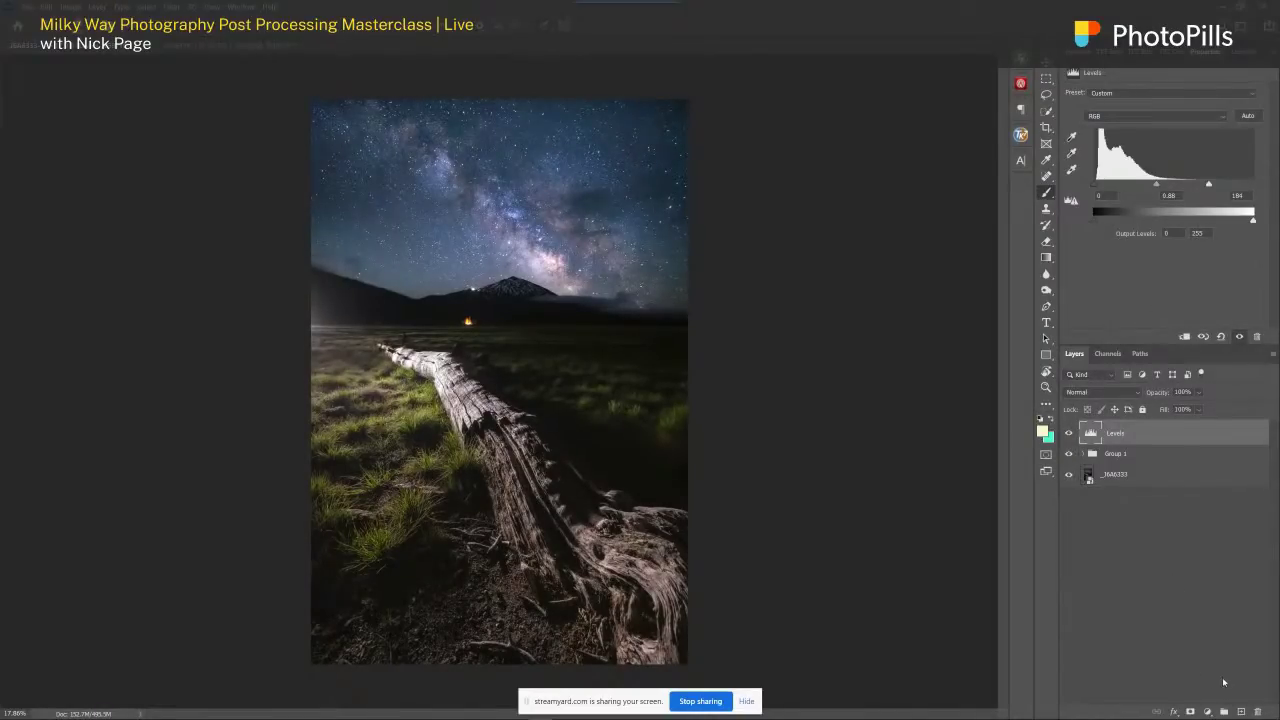
left_click(1189, 712, "alt")
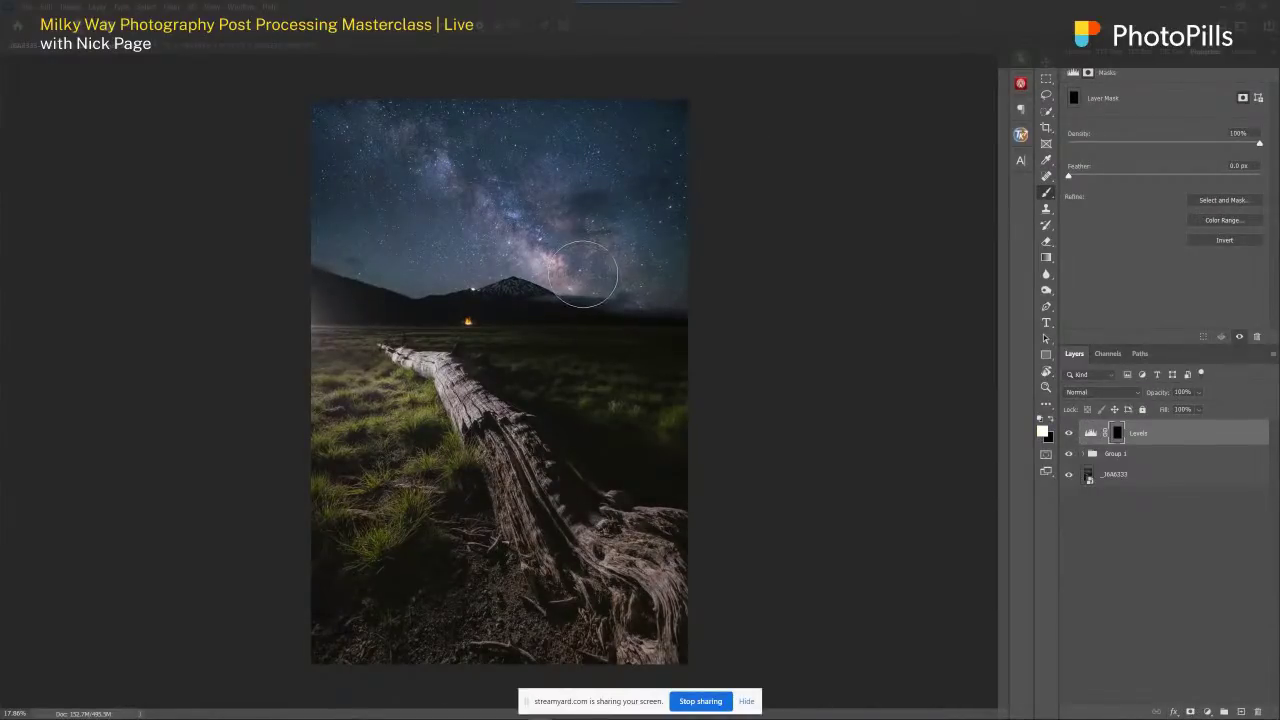
- Paint white on the Levels mask over the Milky Way with a large soft brush, varying its size
mouse_move(560, 290)
left_mouse_down()
mouse_move(600, 266)
mouse_move(586, 228)
left_mouse_up()
key("bracketright")
key("bracketright")
key("bracketright")
key("bracketright")
key("bracketright")
mouse_move(562, 241)
left_mouse_down()
mouse_move(537, 214)
mouse_move(466, 191)
mouse_move(443, 157)
mouse_move(540, 232)
left_mouse_up()
key("bracketleft")
key("bracketleft")
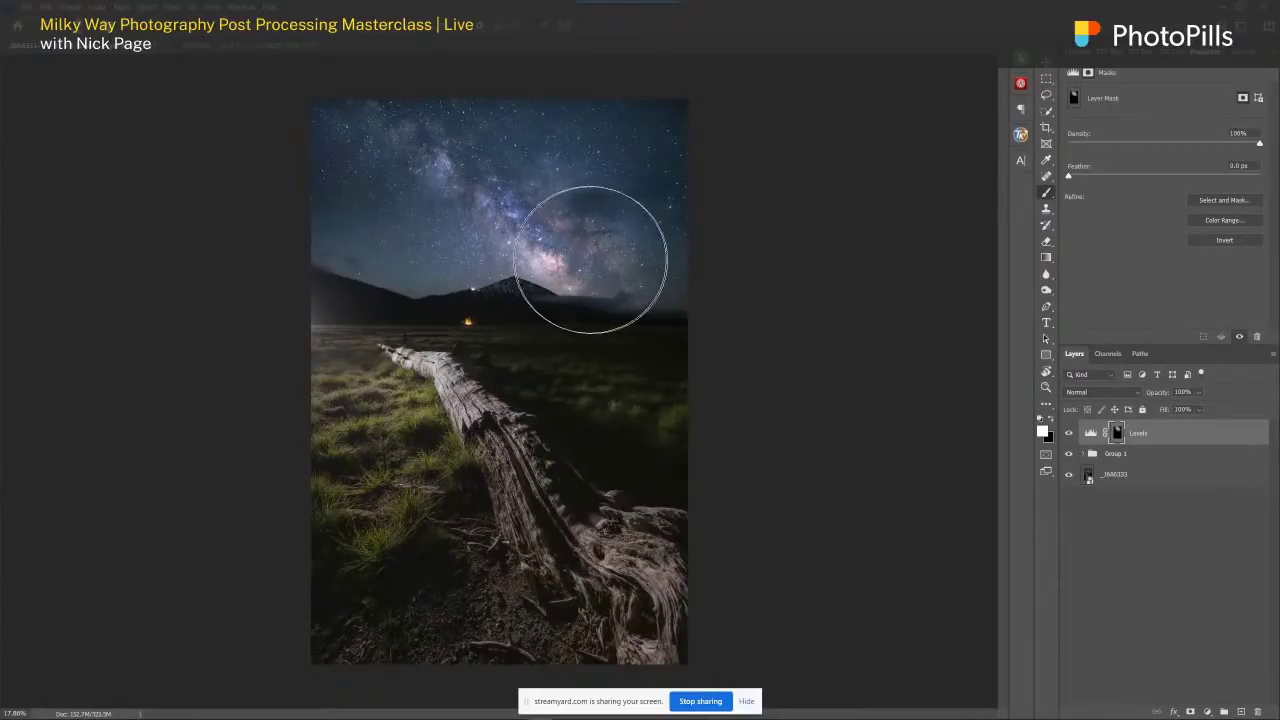
key("bracketleft")
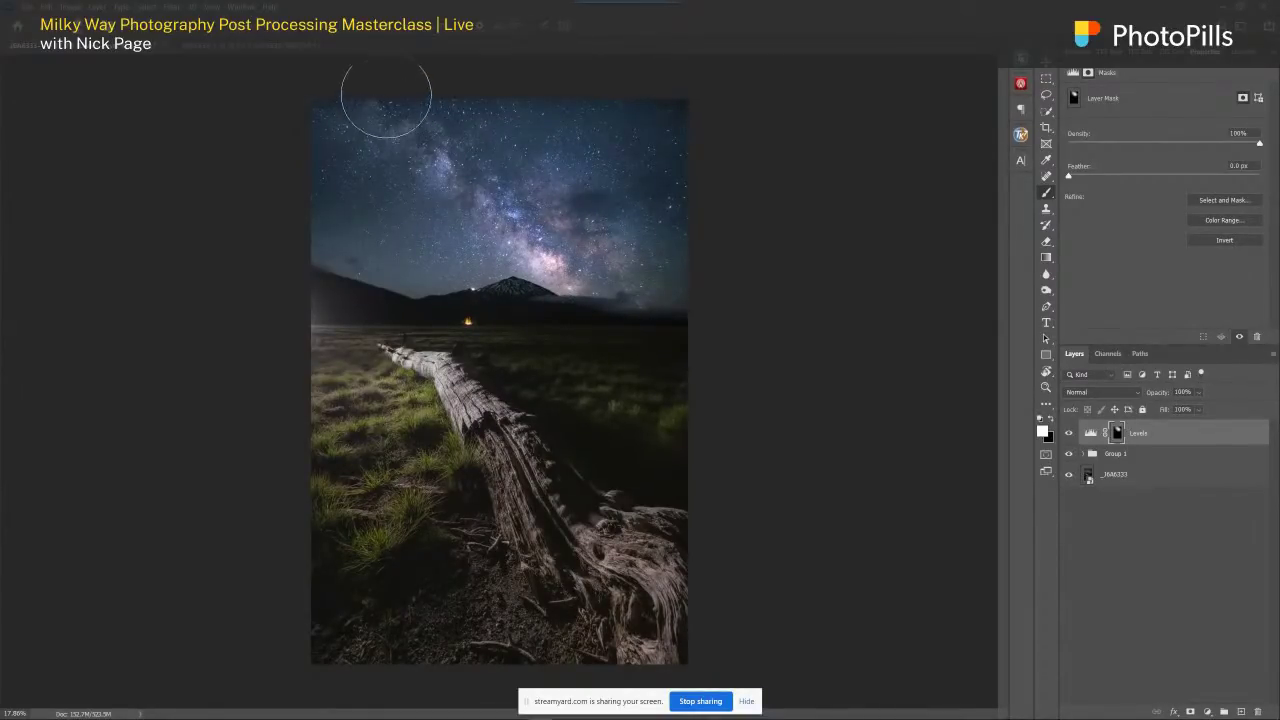
- Compare the sky with and without the masked Levels adjustment, both in full and close up
left_click(1068, 433)
left_click(1068, 434)
scroll(560, 240, "up", 3)
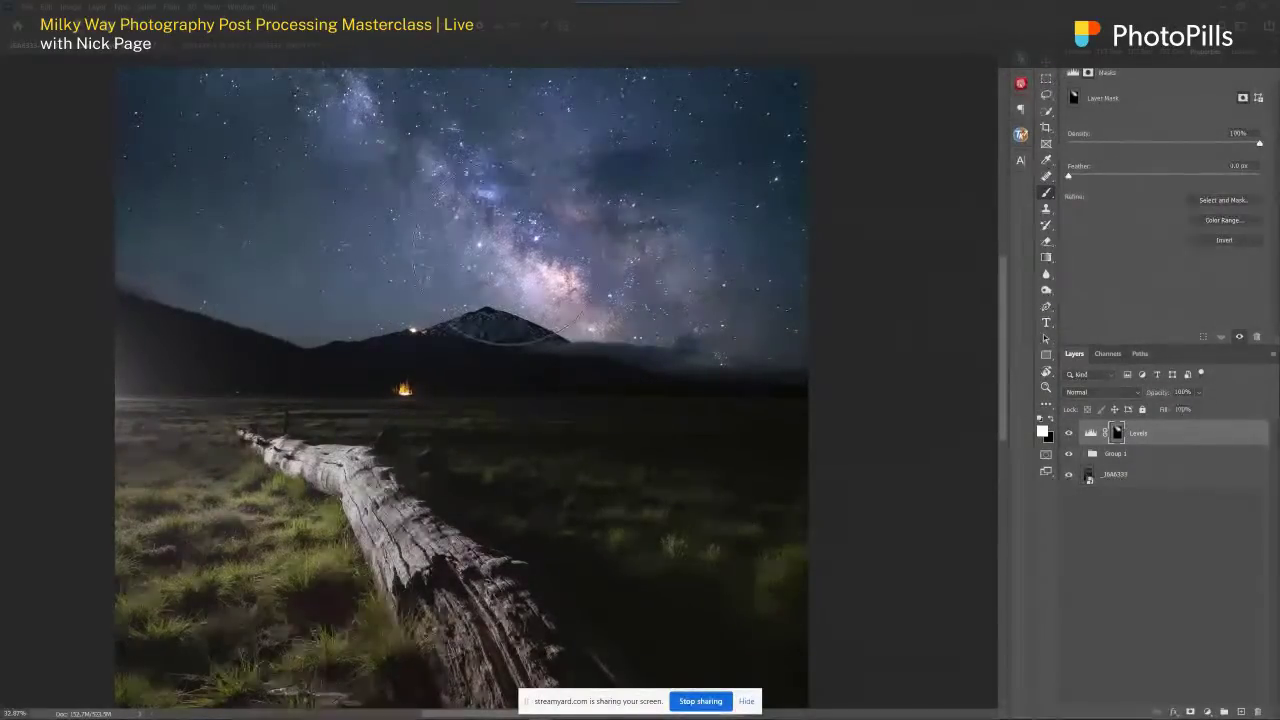
left_click(1069, 432)
left_click(1068, 432)
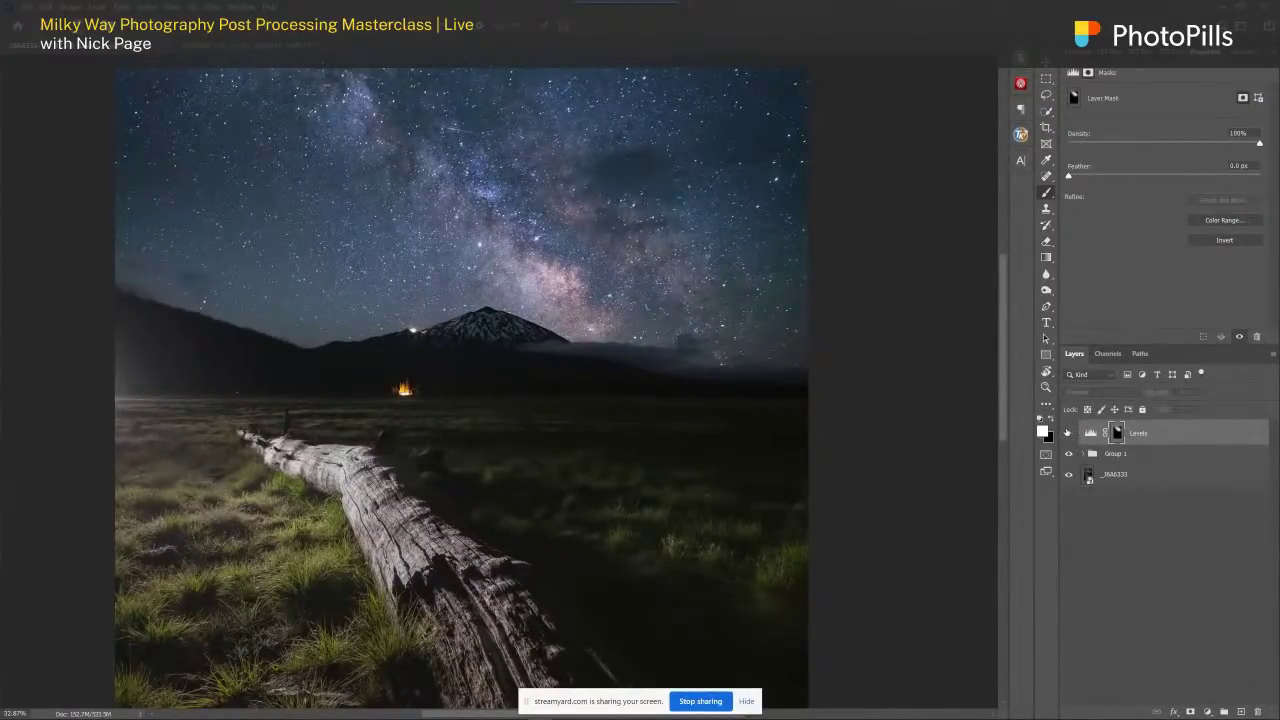
- Set the Levels midtones to 0.77 and the layer's opacity to 73%, comparing the photo with and without it
left_click(1090, 432)
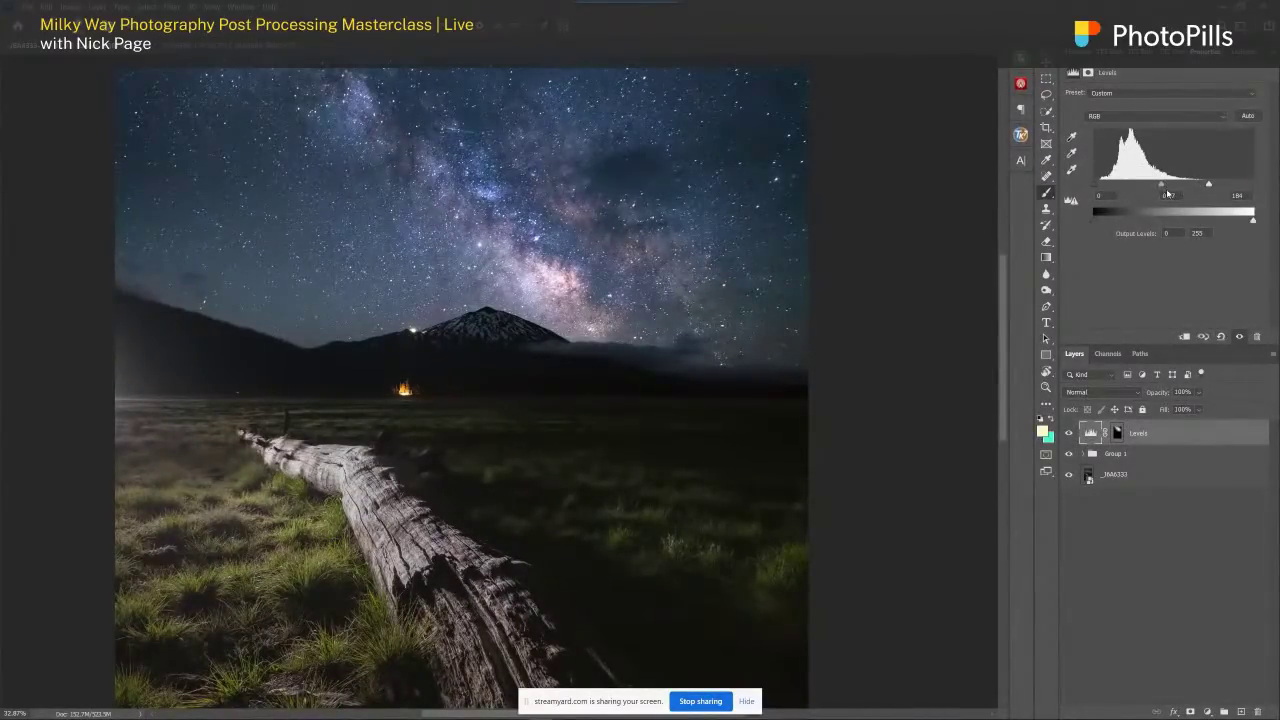
left_click_drag(1166, 187, 1165, 187)
left_click(1070, 434)
left_click(1070, 434)
left_click(1070, 434)
left_click(1070, 434)
scroll(630, 420, "down", 2)
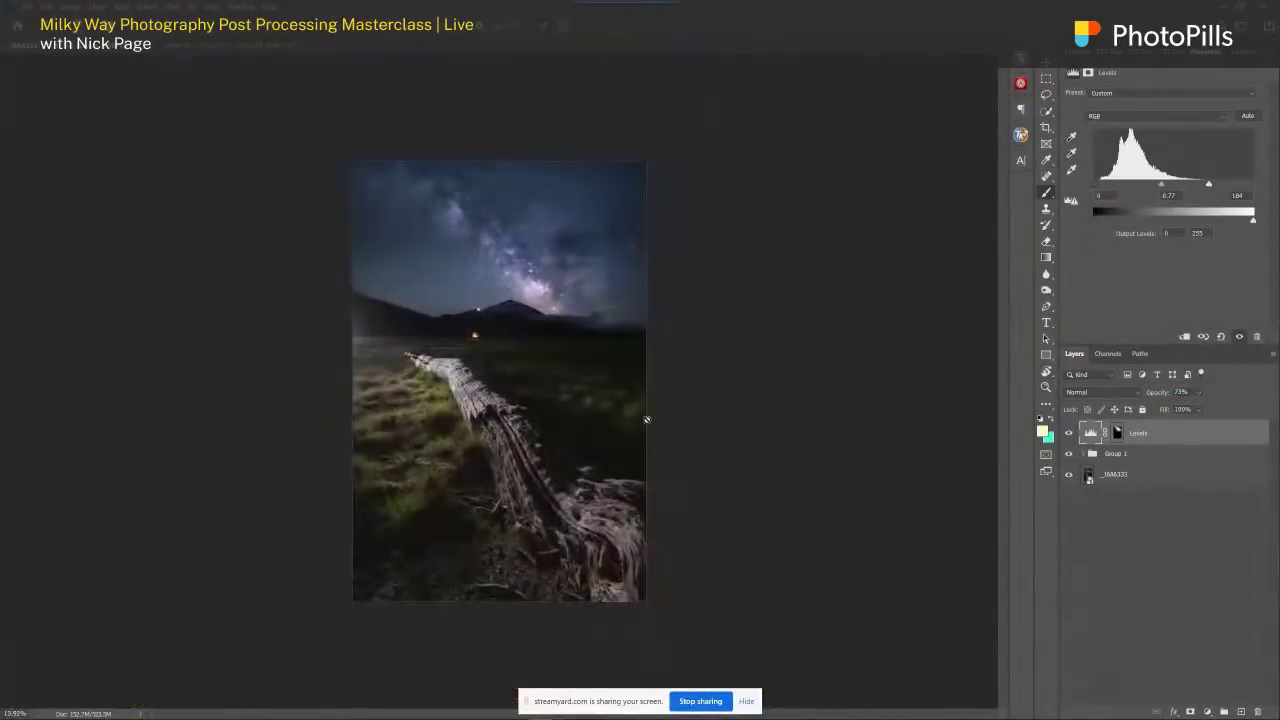
scroll(575, 419, "up", 1)
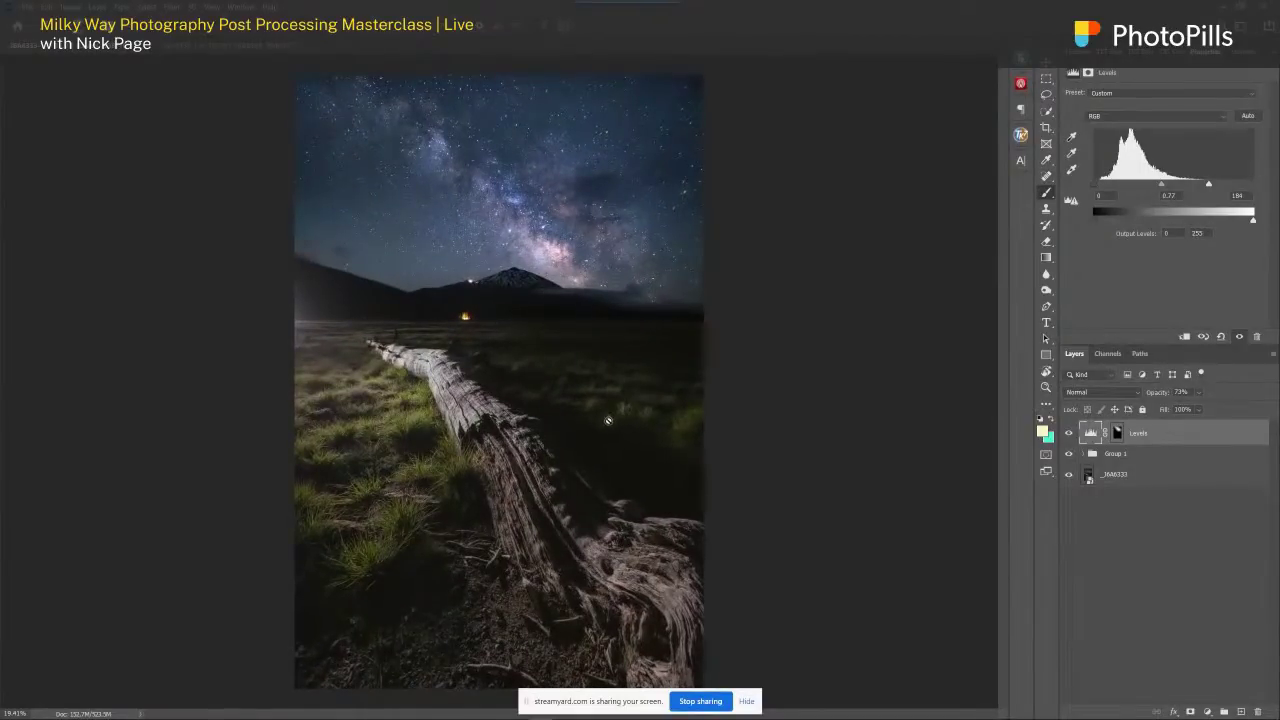
- Add a new layer in Soft Light mode above the Levels adjustment and sample the campfire's orange as foreground colour
scroll(451, 308, "up", 5)
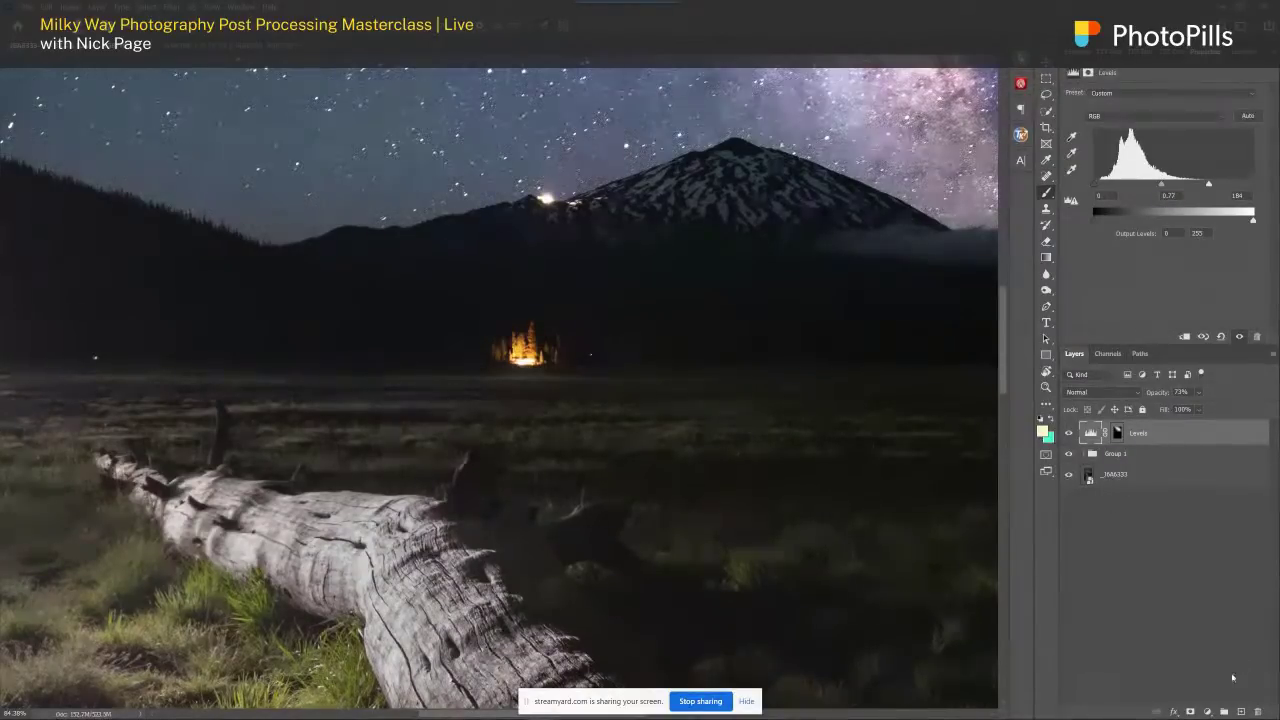
left_click(1240, 712)
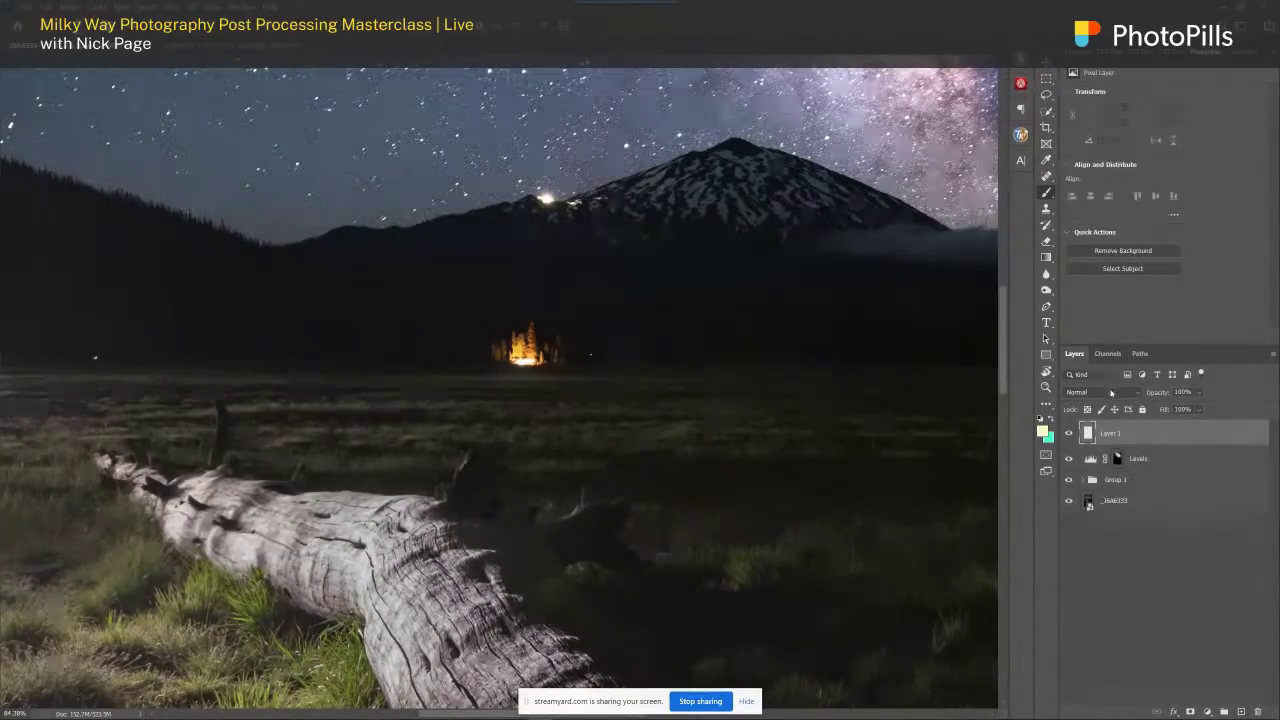
left_click(1100, 392)
left_click(1068, 555)
left_click(520, 348, "alt")
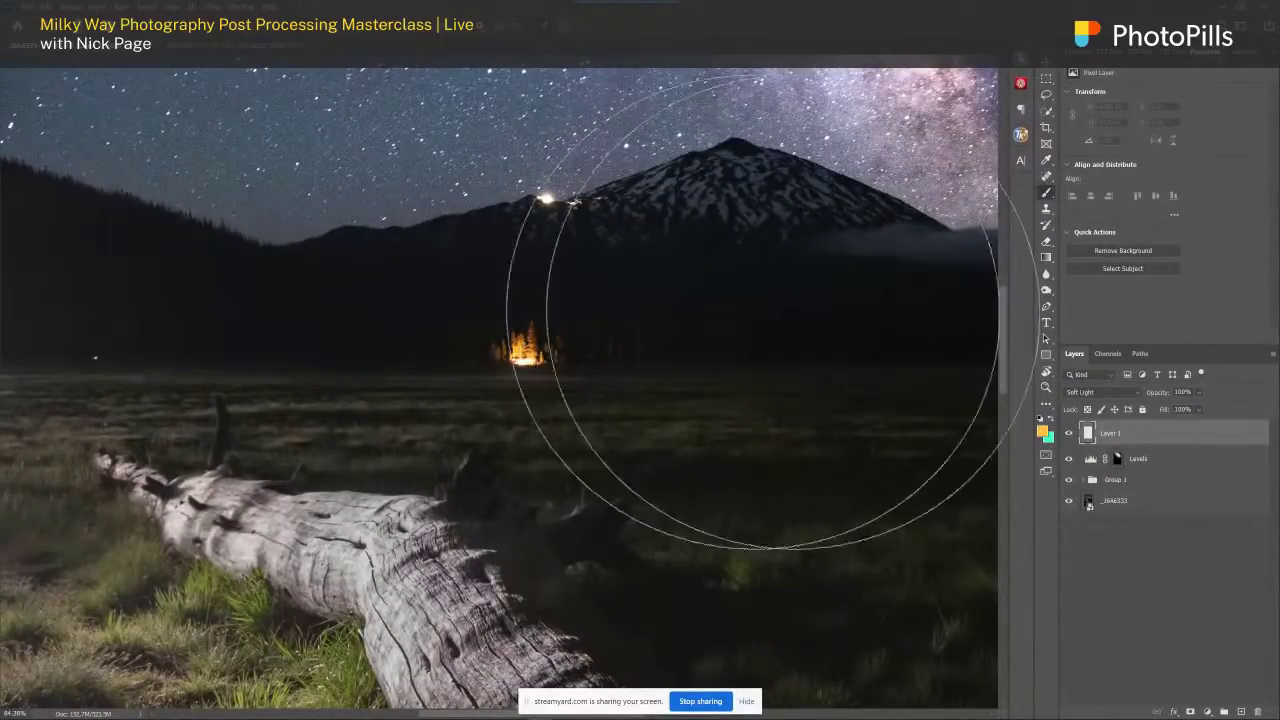
- Adjust the foreground colour to a pale orange with hue 34° and brightness 100%
left_click(1042, 430)
left_click_drag(771, 220, 735, 197)
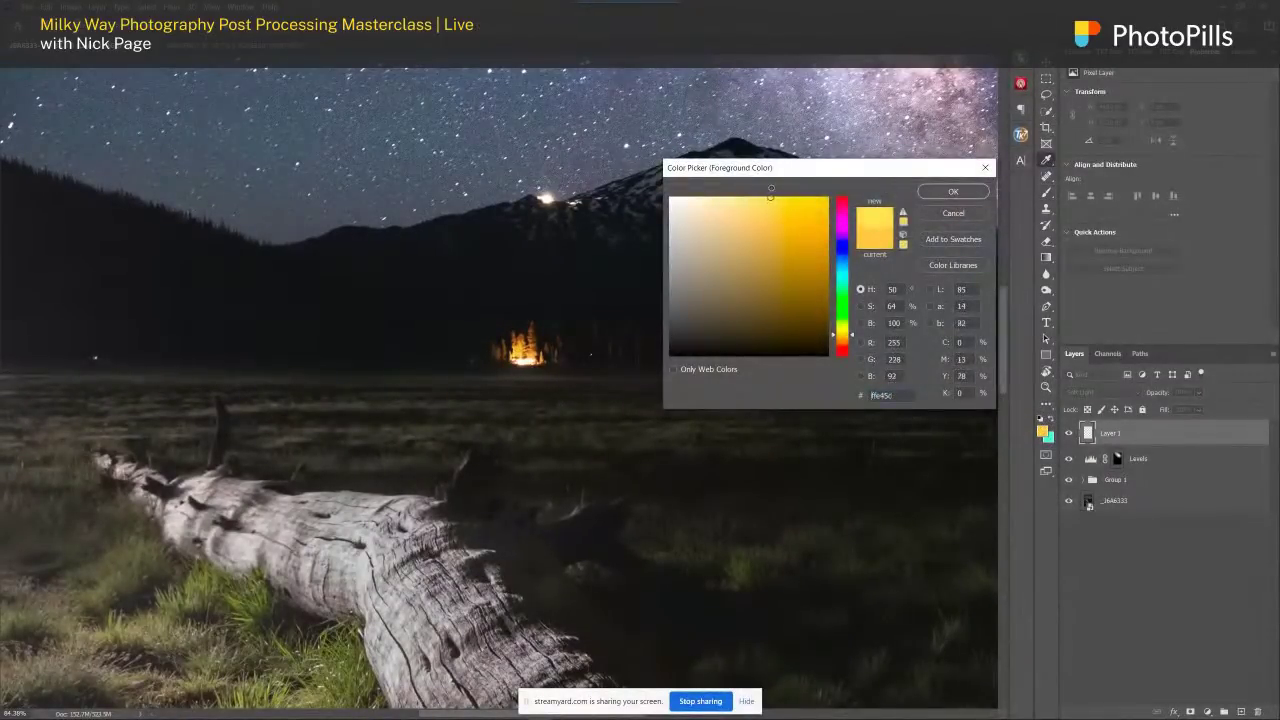
left_click_drag(855, 343, 852, 344)
left_click_drag(731, 199, 725, 195)
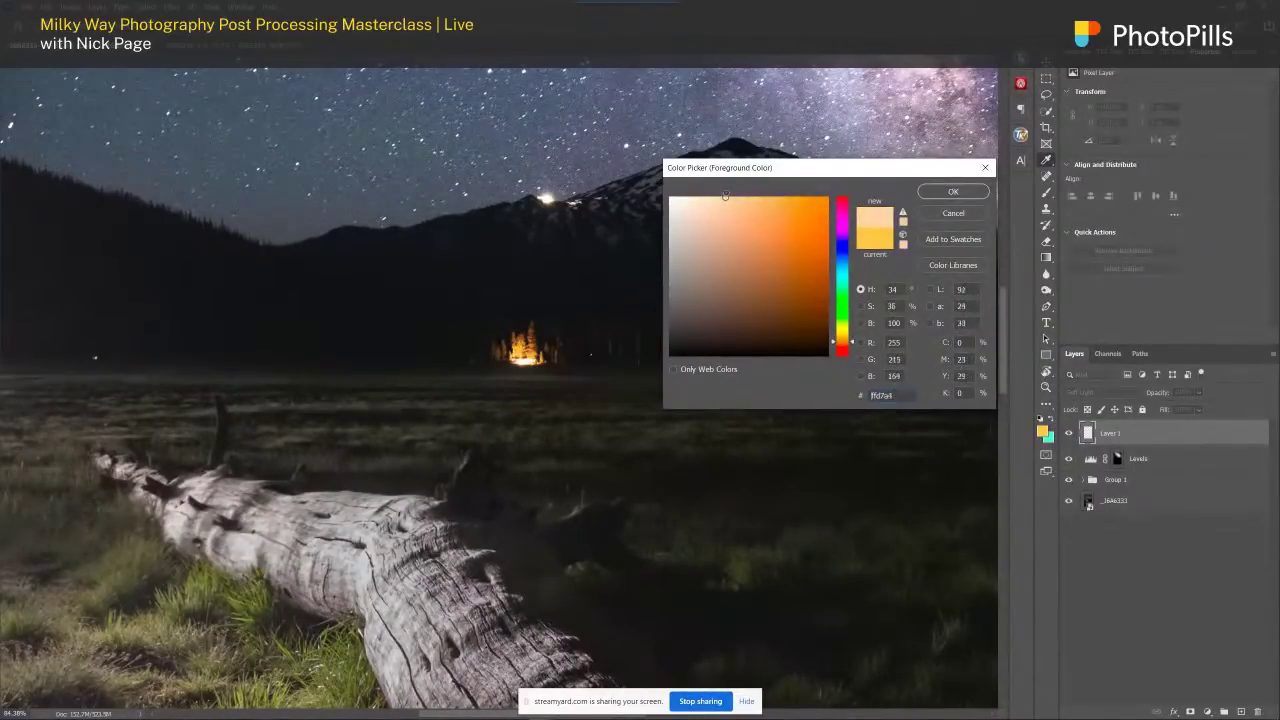
left_click(935, 192)
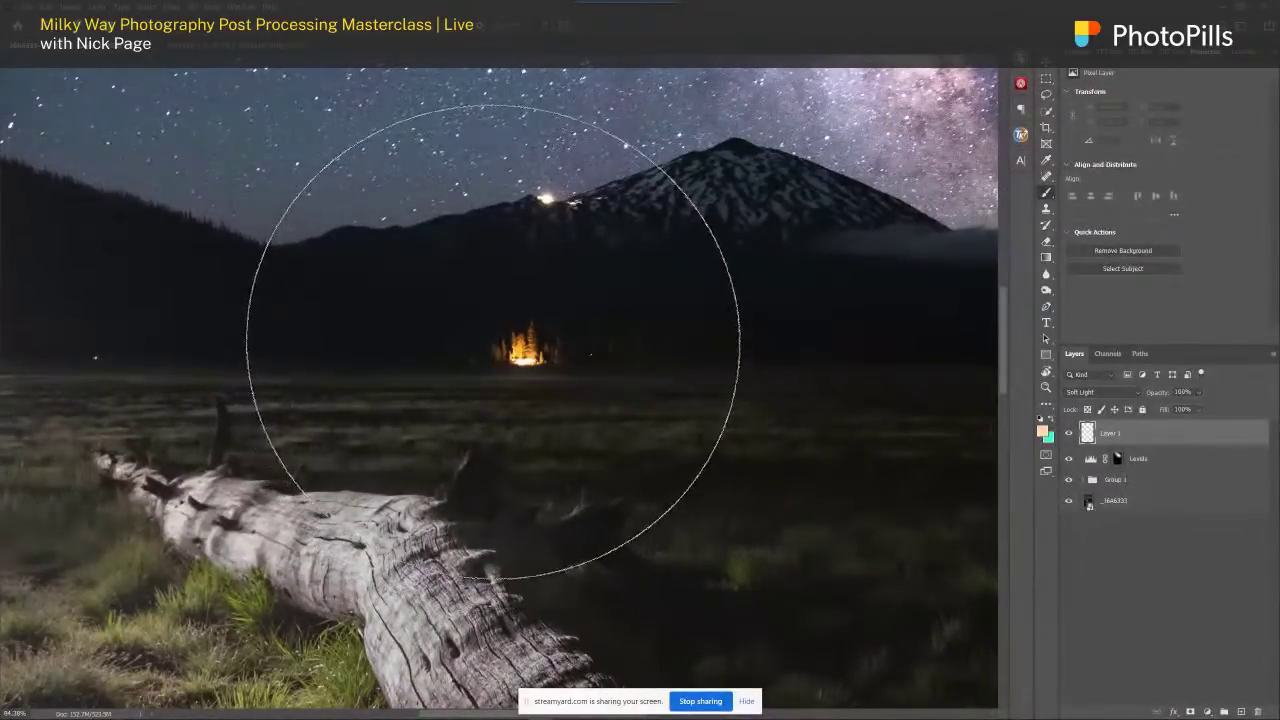
- Reduce the soft brush and dab a pale orange glow about 989 px wide over the campfire
key("bracketleft")
key("bracketleft")
key("bracketleft")
key("bracketleft")
key("bracketleft")
key("bracketleft")
key("bracketleft")
key("bracketleft")
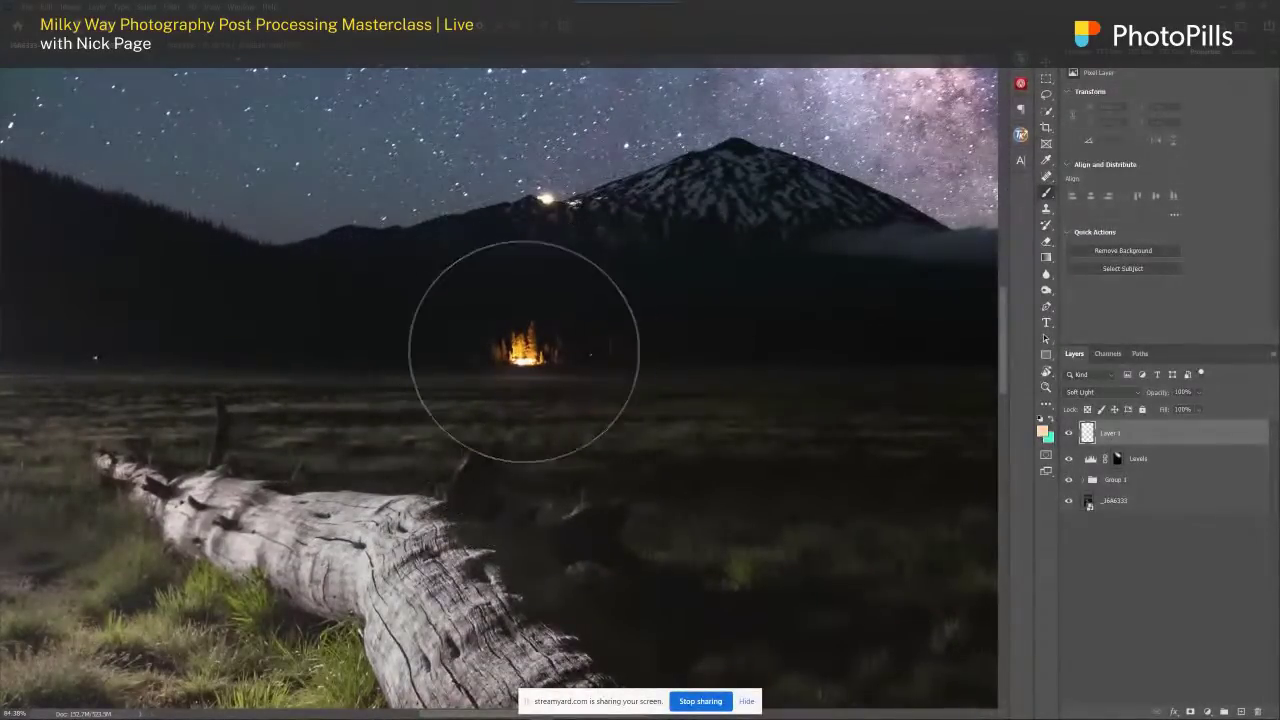
left_click(526, 350)
key("bracketleft")
key("bracketleft")
key("bracketleft")
key("bracketleft")
key("bracketleft")
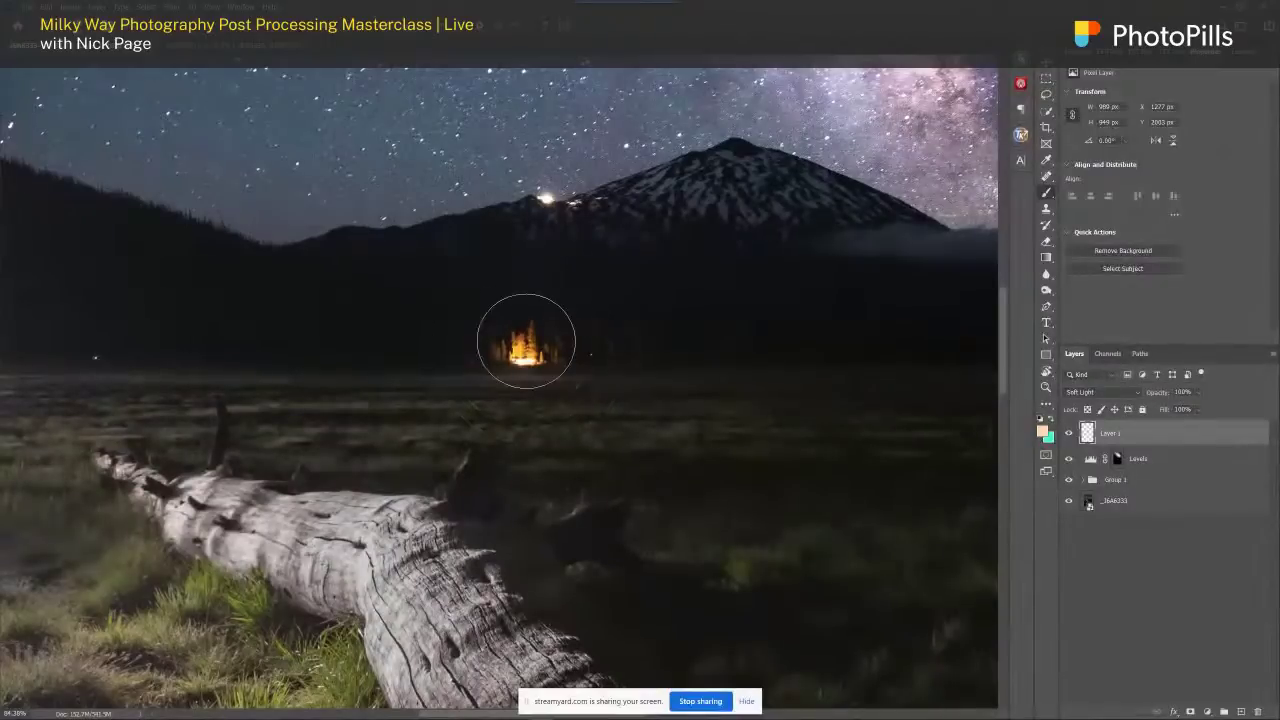
- Add a wider glow about 1647 px across around the campfire, and compare the image with and without the glow layer
key("bracketright")
key("bracketright")
key("bracketright")
key("bracketright")
key("bracketright")
key("bracketright")
key("bracketright")
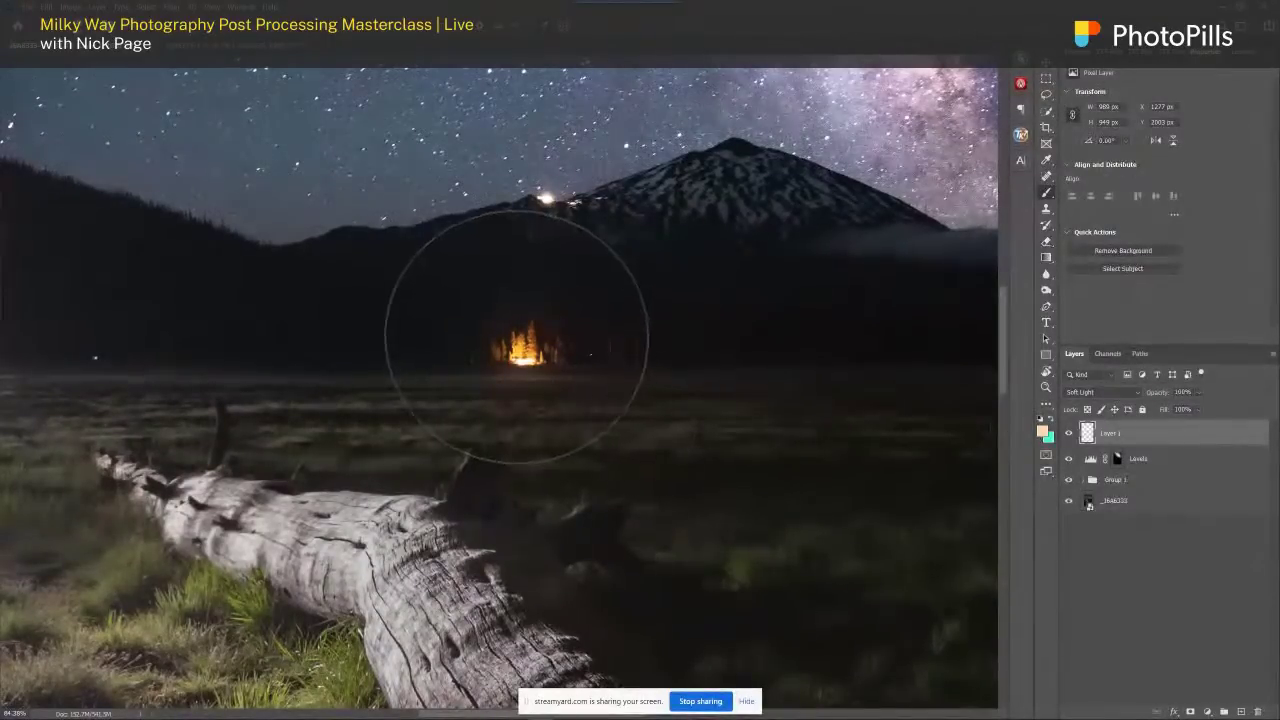
left_click(525, 335)
key("bracketleft")
key("bracketleft")
key("bracketleft")
key("bracketleft")
key("bracketleft")
key("bracketleft")
key("bracketleft")
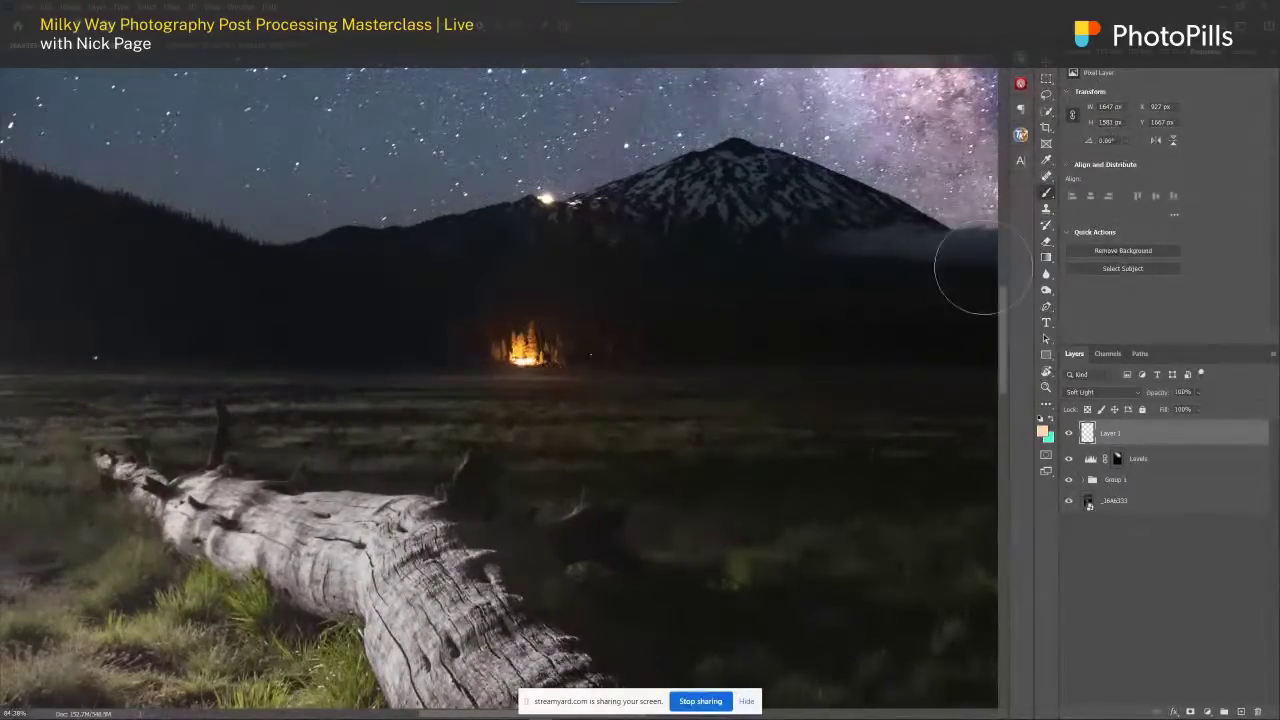
left_click(1069, 434)
left_click(1069, 434)
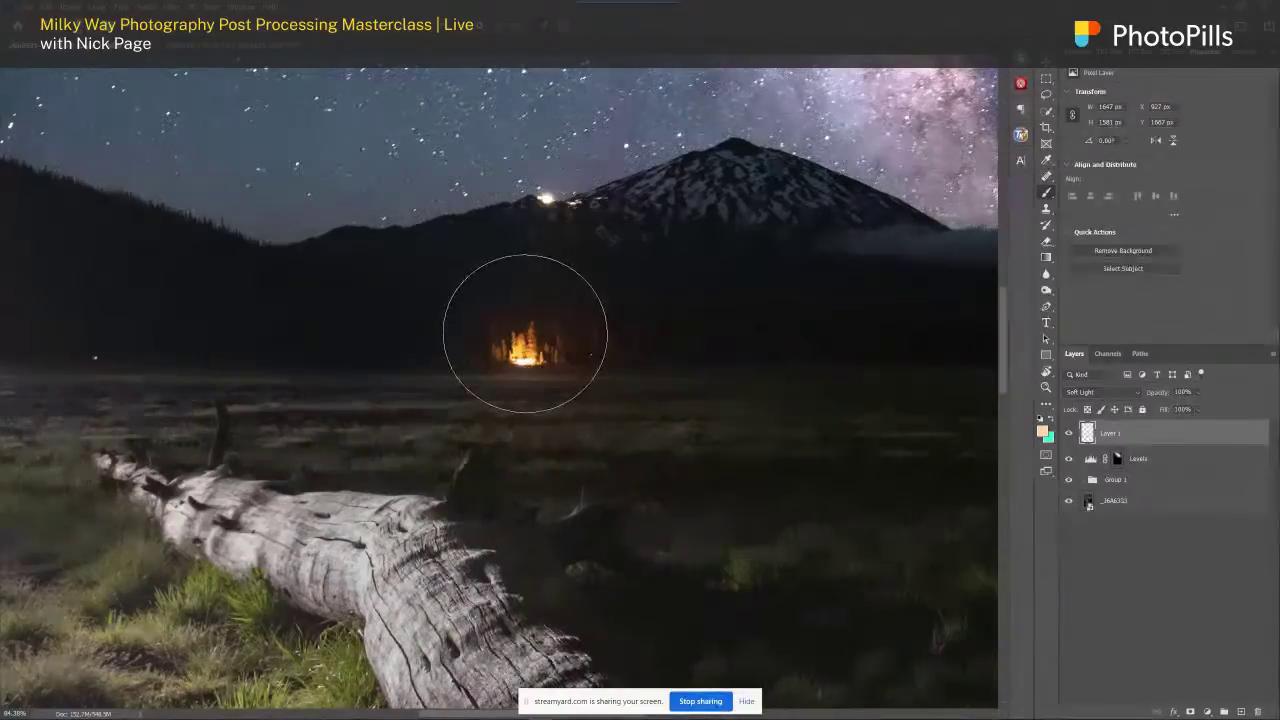
- Shrink the brush, sample the light on the mountain ridge, and lighten the foreground colour to a pale yellow
left_click(1043, 431)
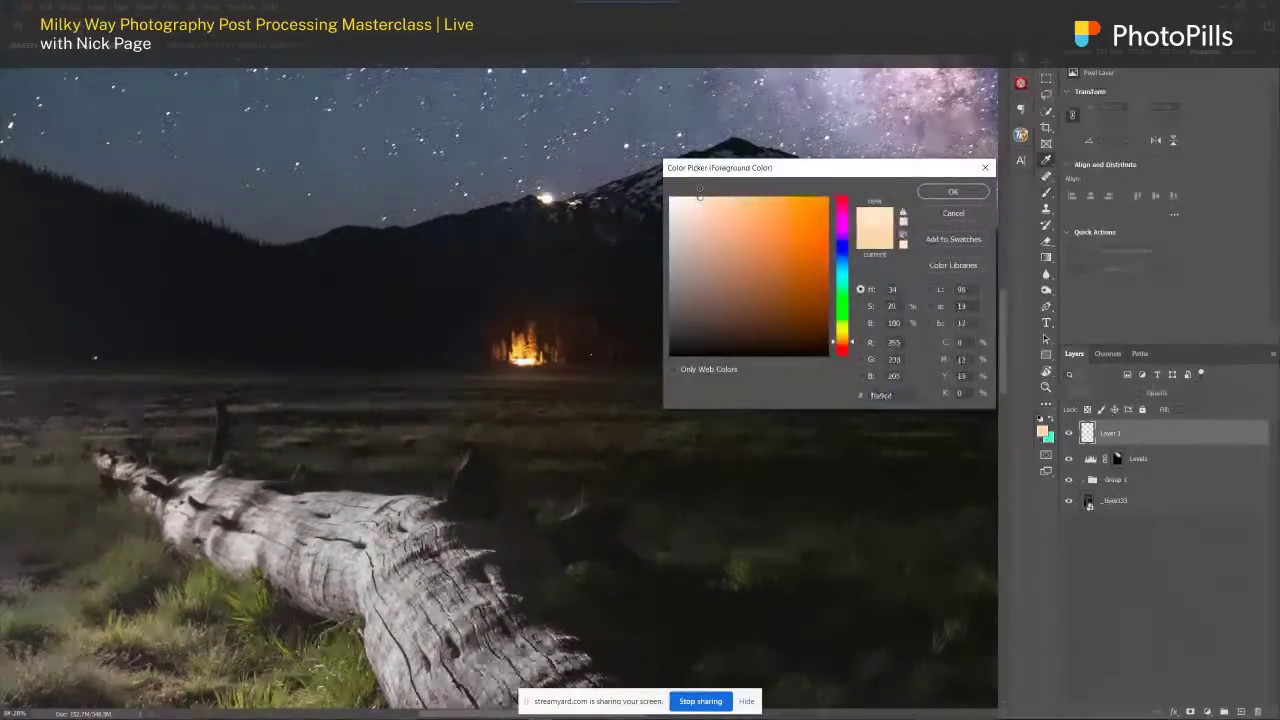
left_click(963, 215)
key("bracketleft")
key("bracketleft")
key("bracketleft")
key("bracketleft")
key("bracketleft")
key("bracketleft")
scroll(545, 188, "up", 5)
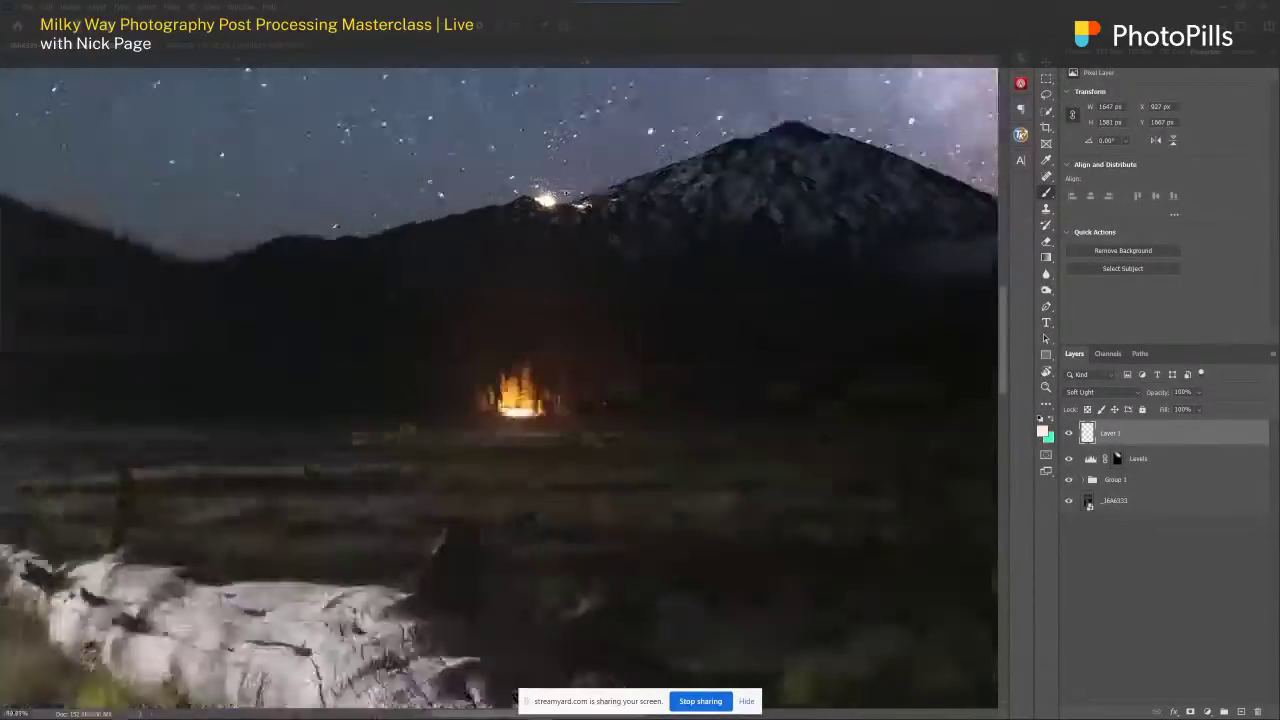
left_click(570, 218, "alt")
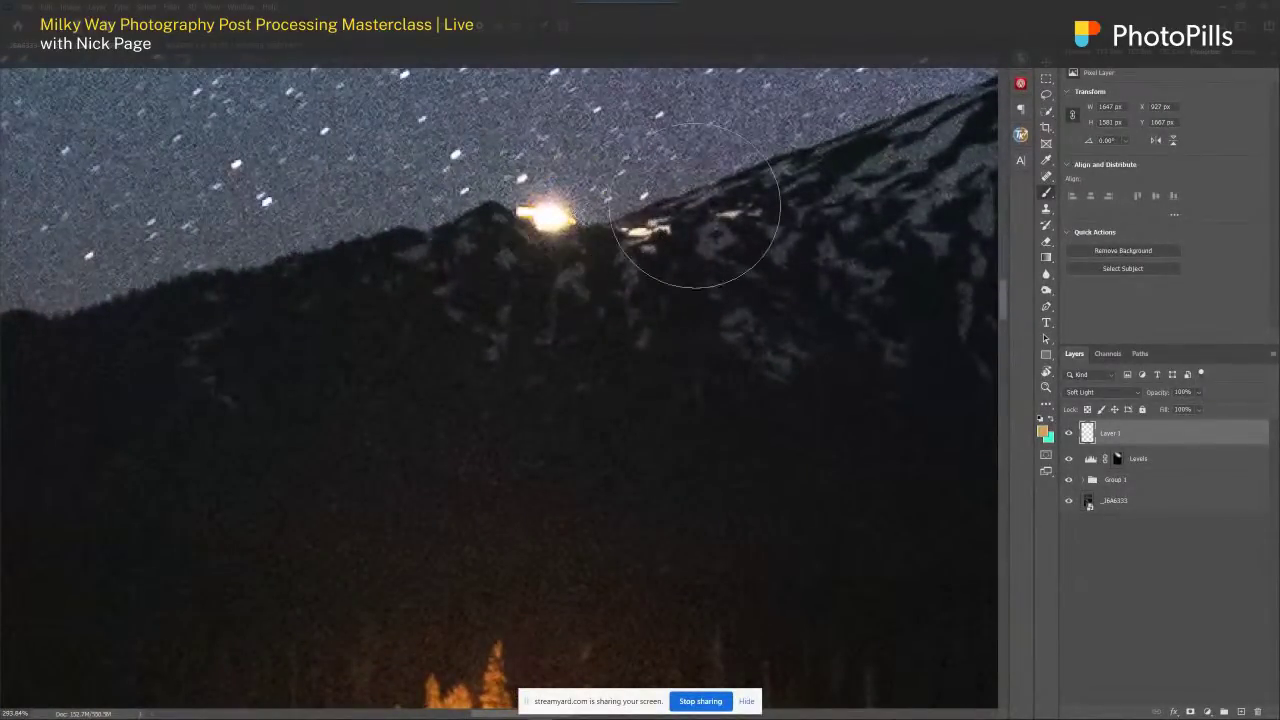
left_click(1043, 431)
left_click_drag(728, 225, 701, 172)
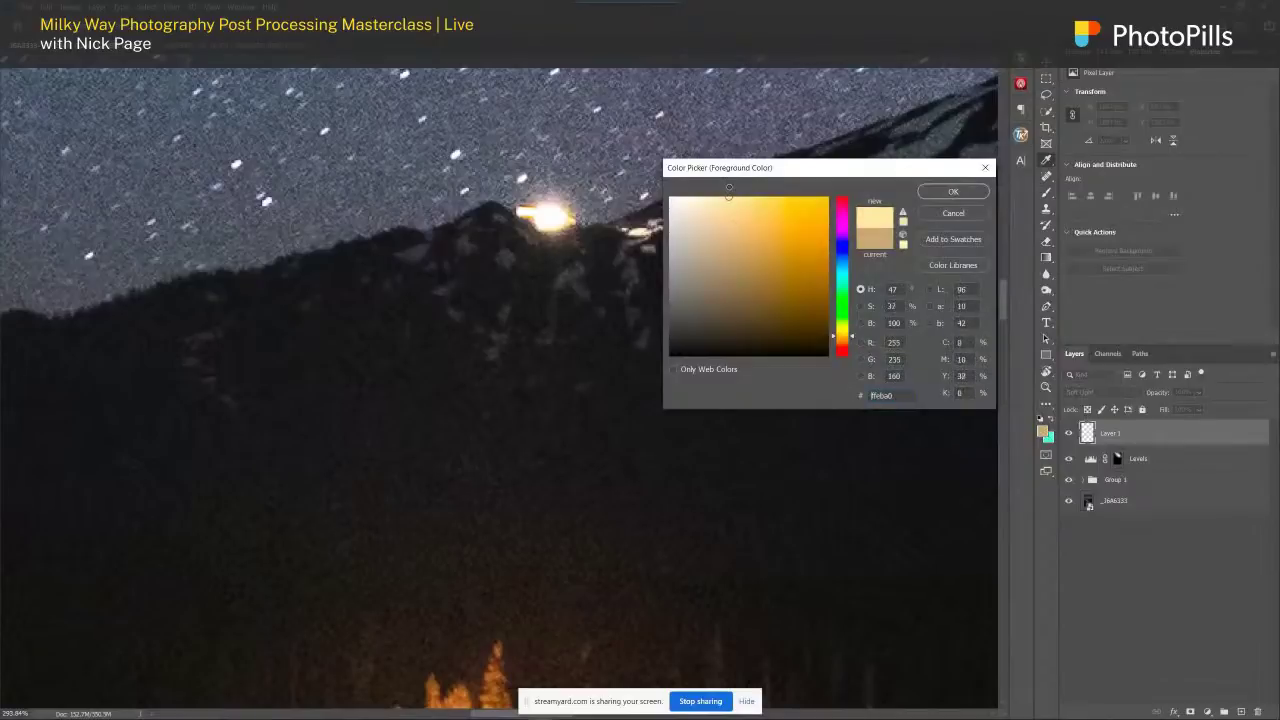
left_click(940, 193)
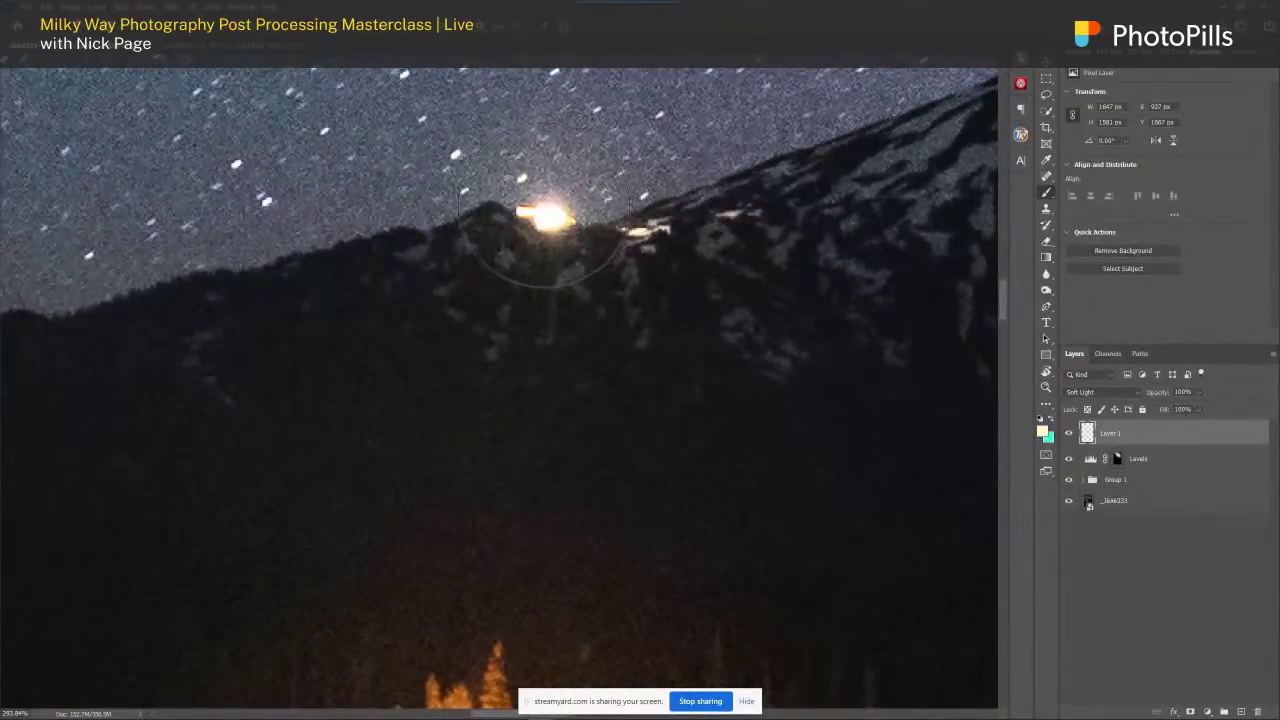
- Examine the whole photo, the campfire glow and the Milky Way above the mountain at several zoom levels
key("ctrl+0")
left_click_drag(929, 413, 657, 325)
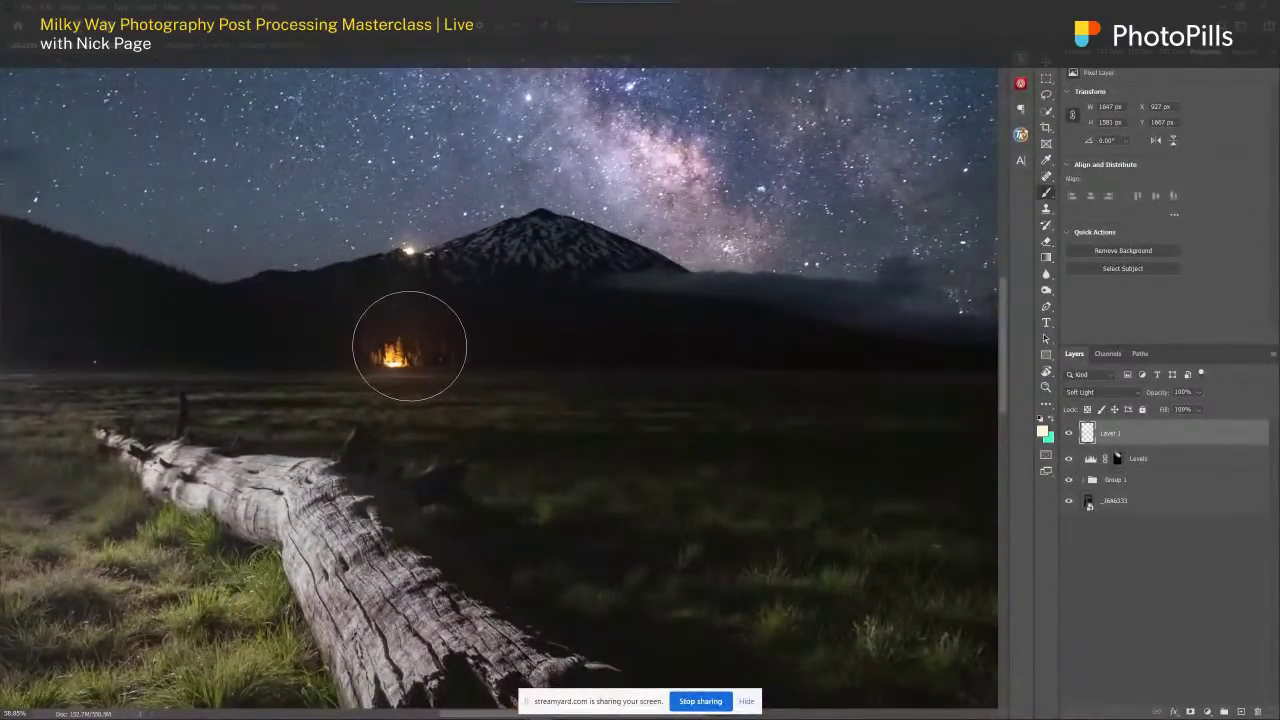
scroll(488, 347, "up", 2)
key("ctrl+0")
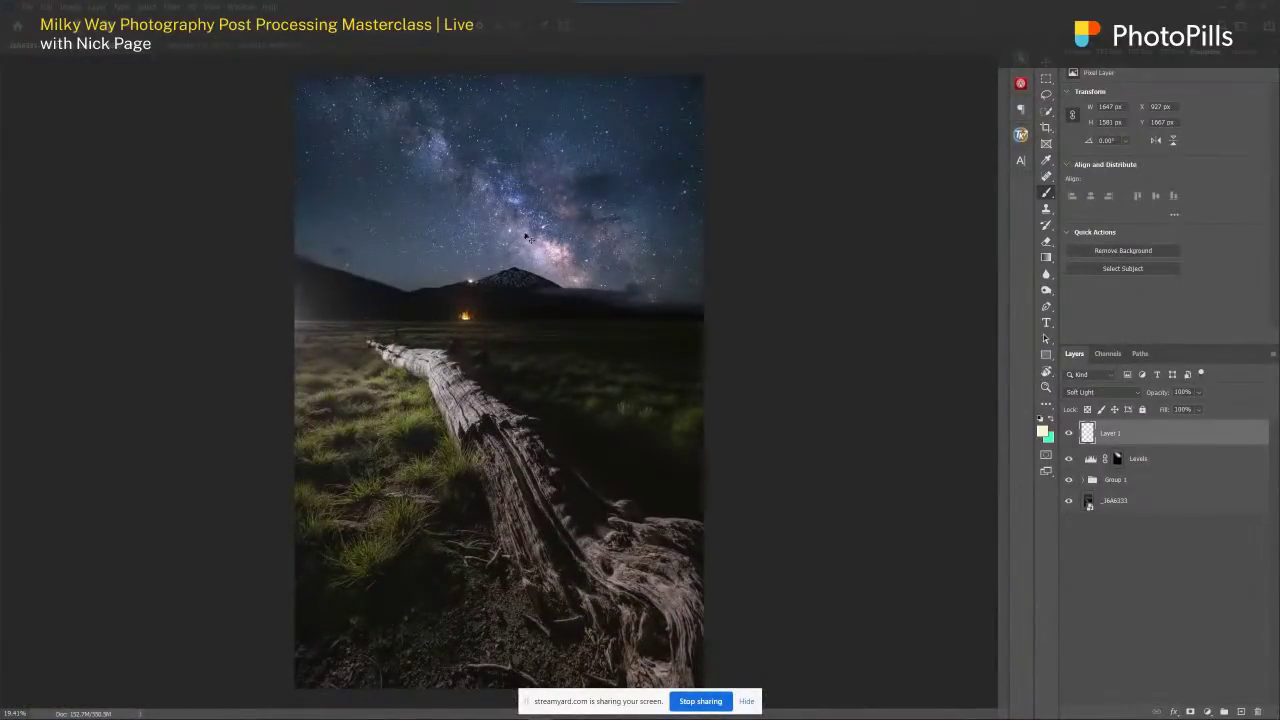
scroll(527, 237, "up", 5)
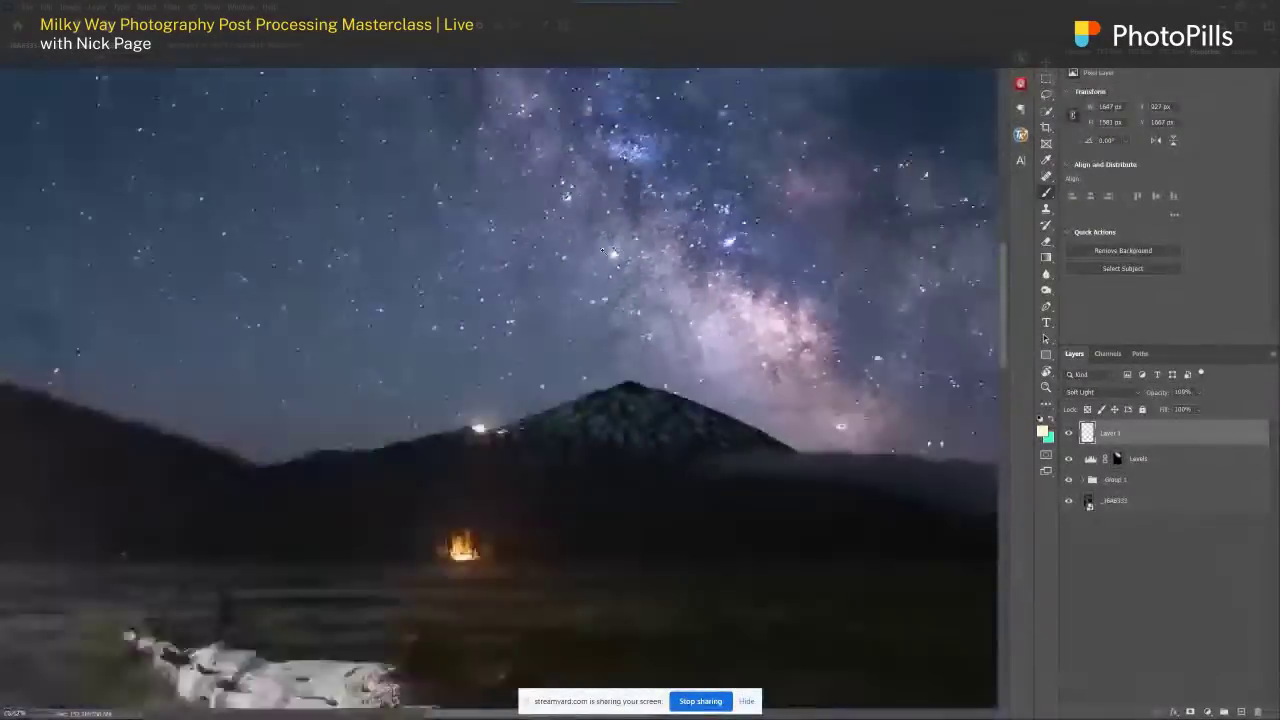
scroll(608, 251, "down", 2)
left_click_drag(608, 251, 436, 419)
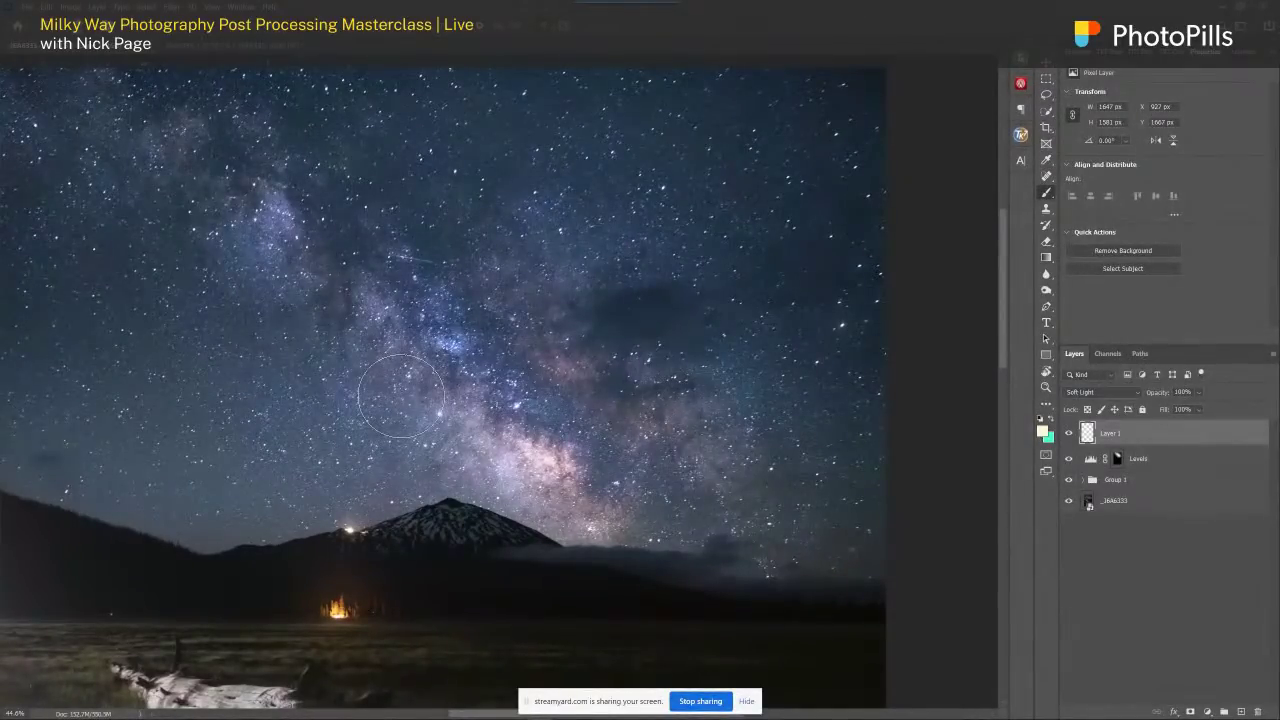
scroll(440, 410, "up", 5)
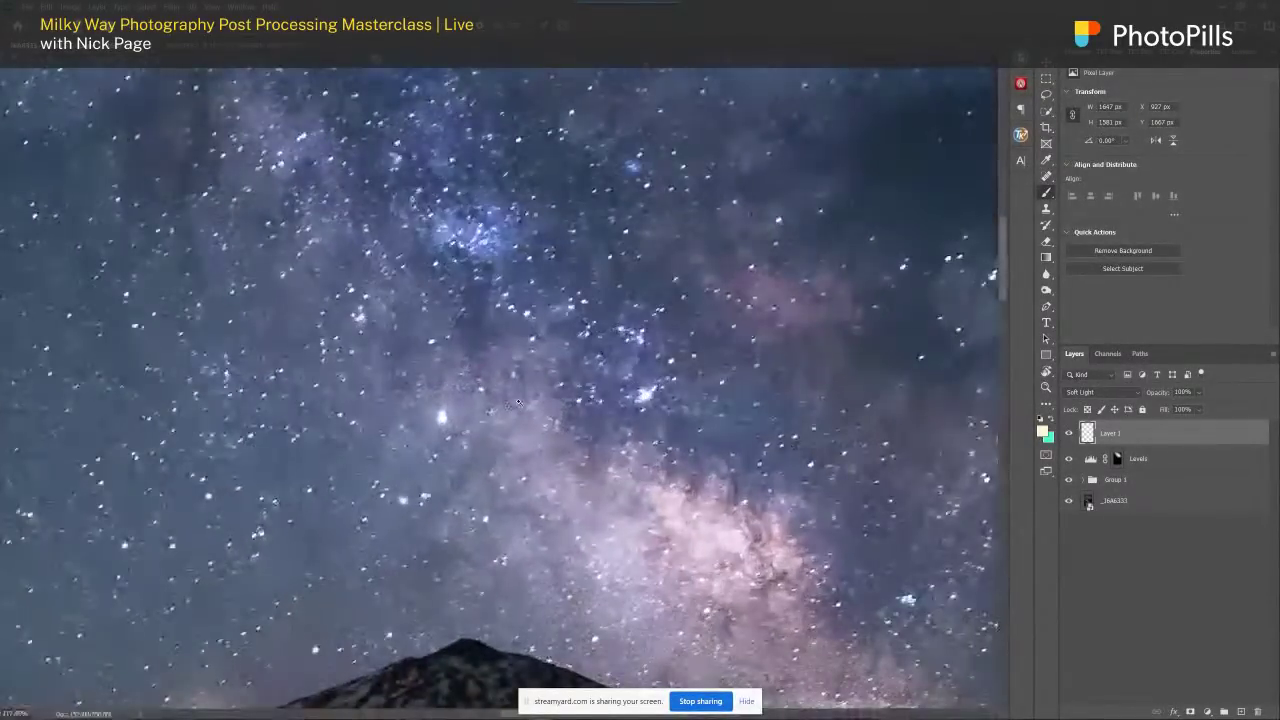
scroll(442, 384, "down", 5)
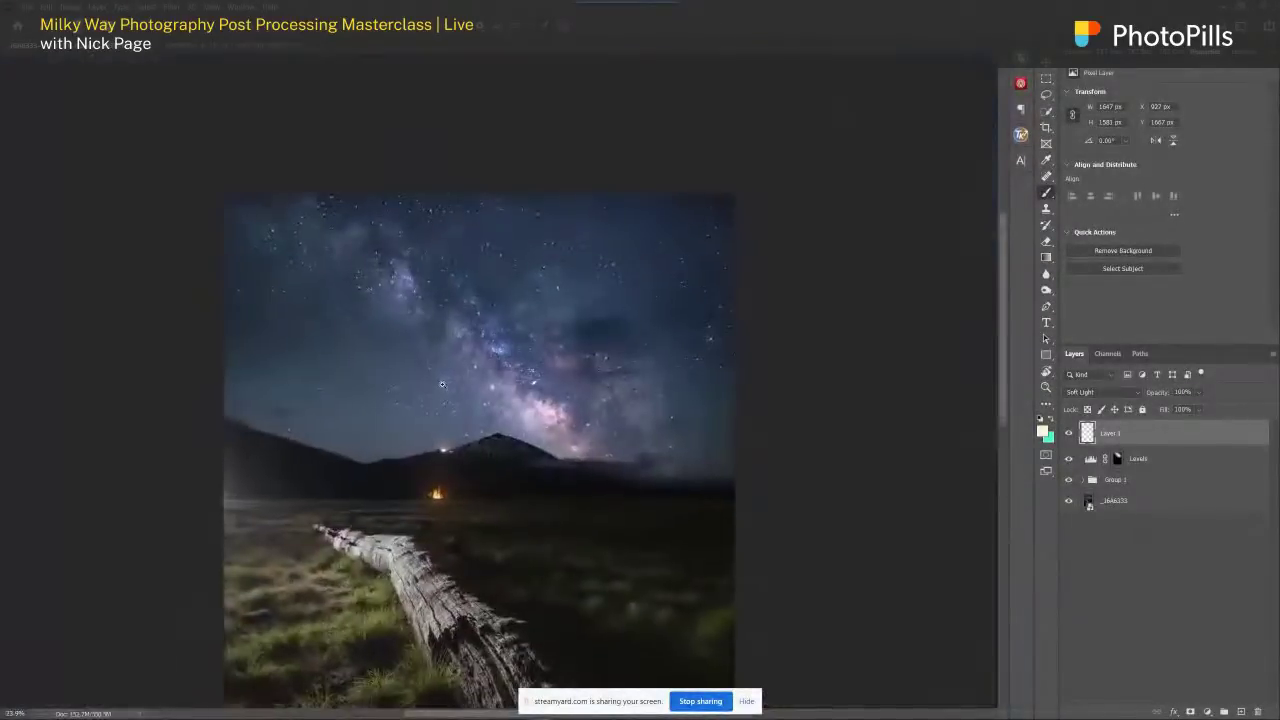
scroll(442, 384, "up", 2)
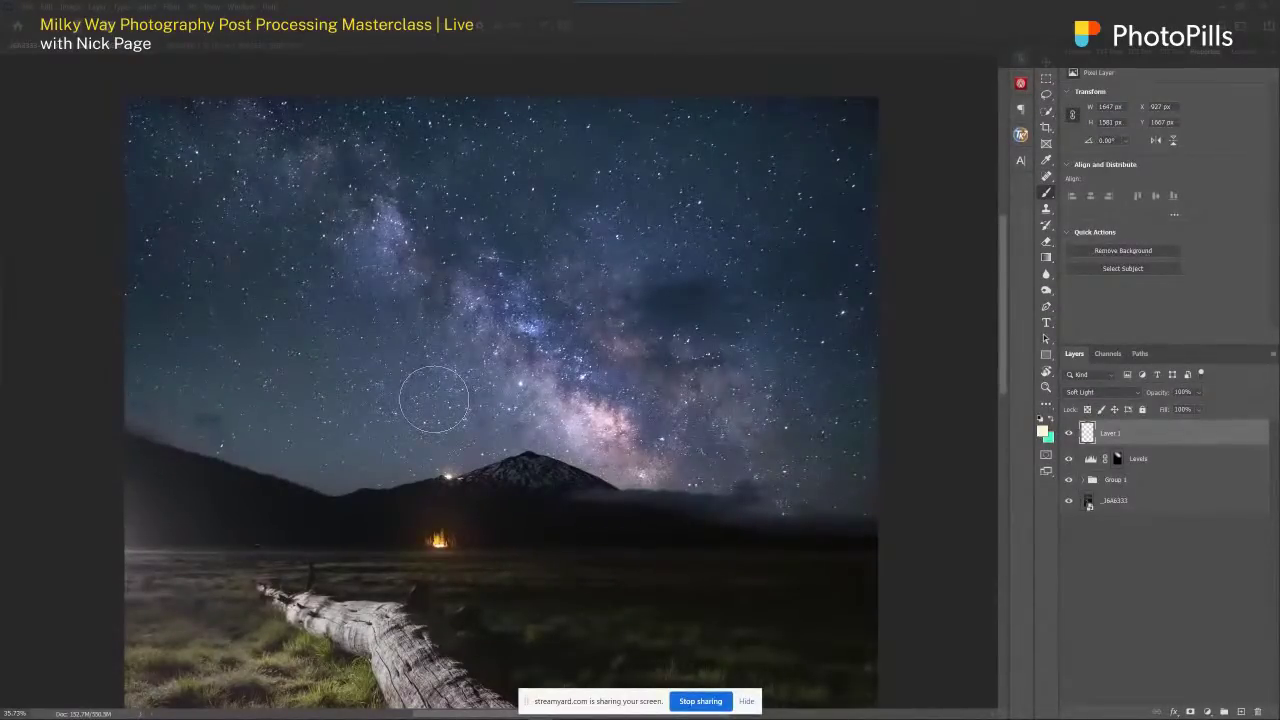
scroll(467, 347, "up", 2)
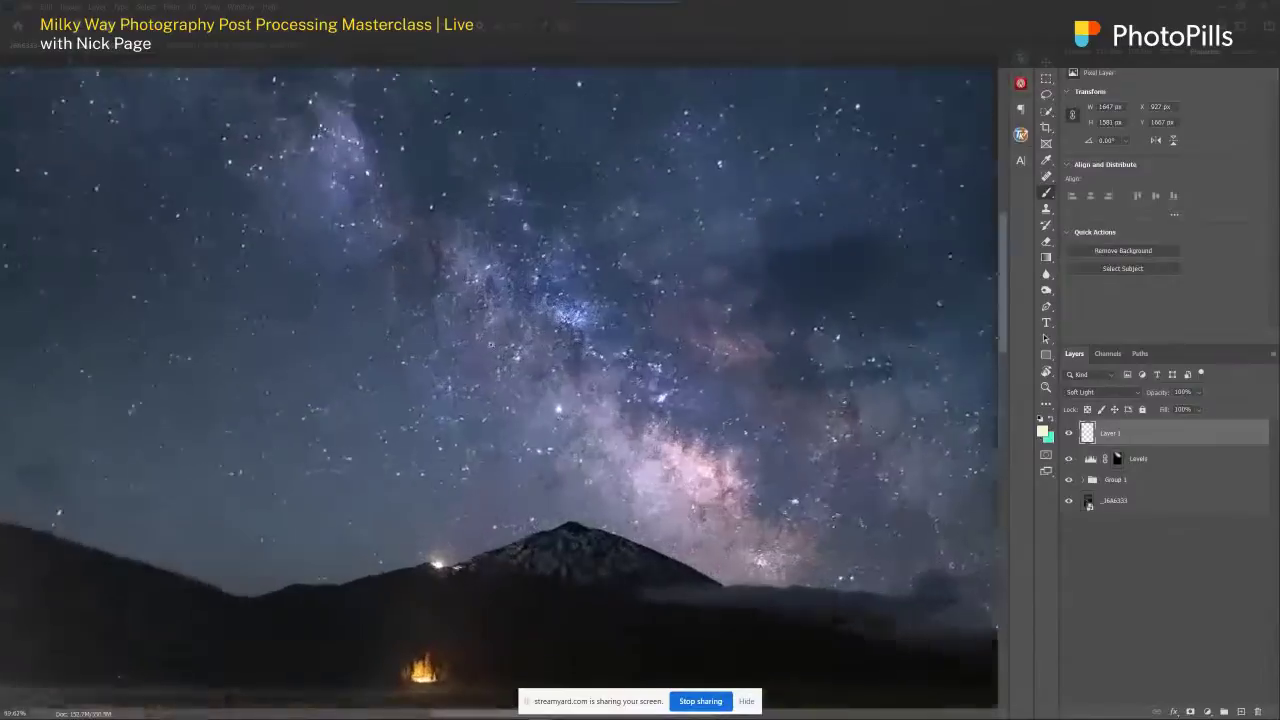
left_click_drag(494, 344, 650, 192)
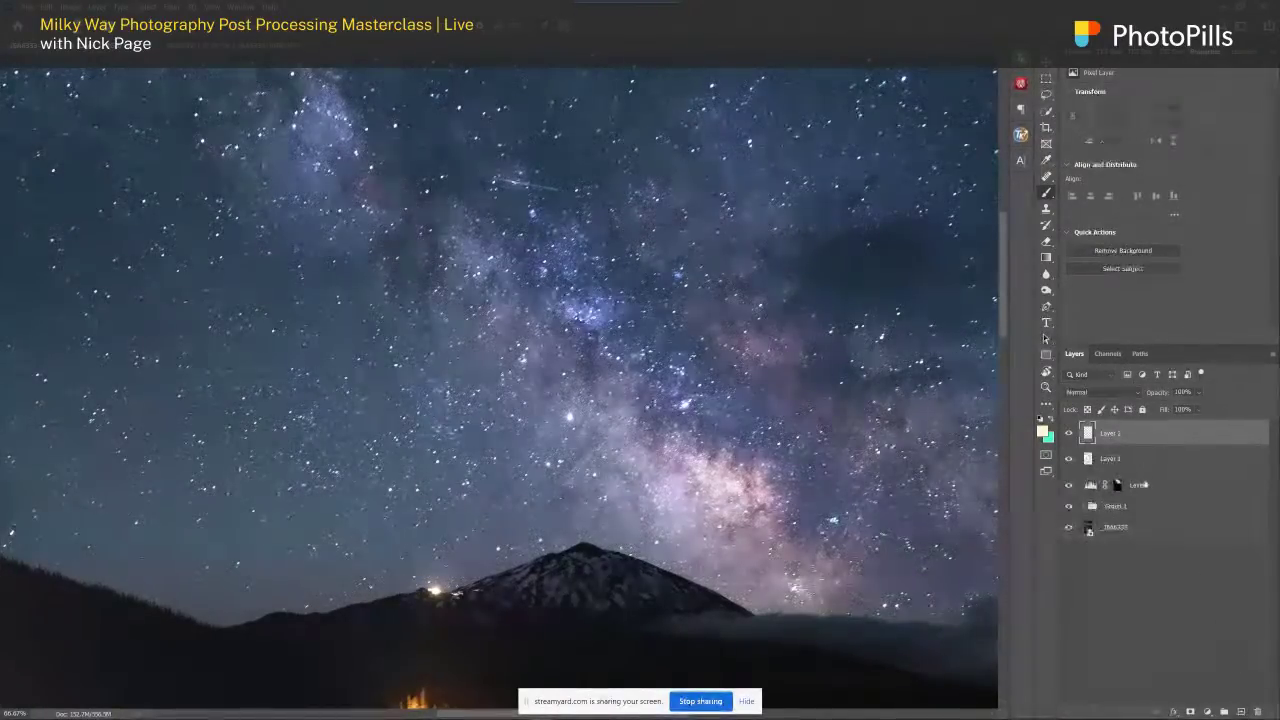
- Set the new empty layer above the campfire glow layer to Soft Light blending
left_click(1100, 392)
left_click(1075, 555)
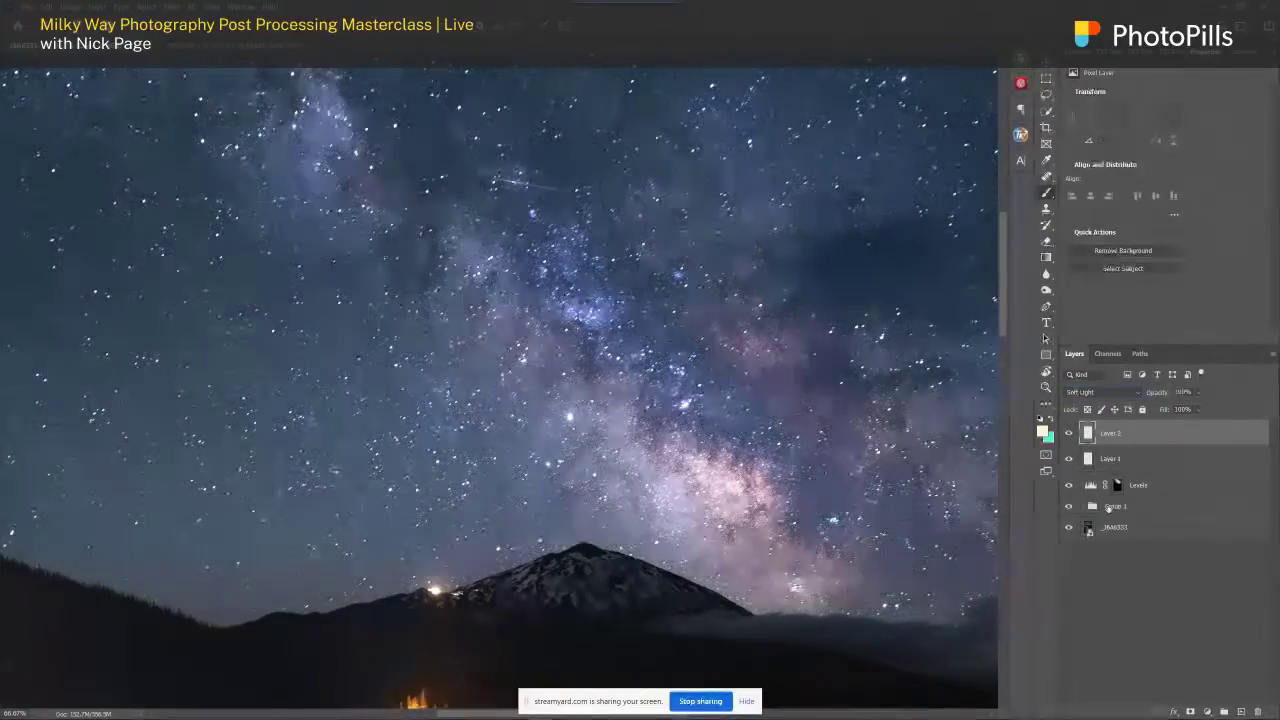
- Sample the violet star just above the Milky Way core, lighten the foreground colour, and paint a soft glow on that star
scroll(600, 393, "up", 3)
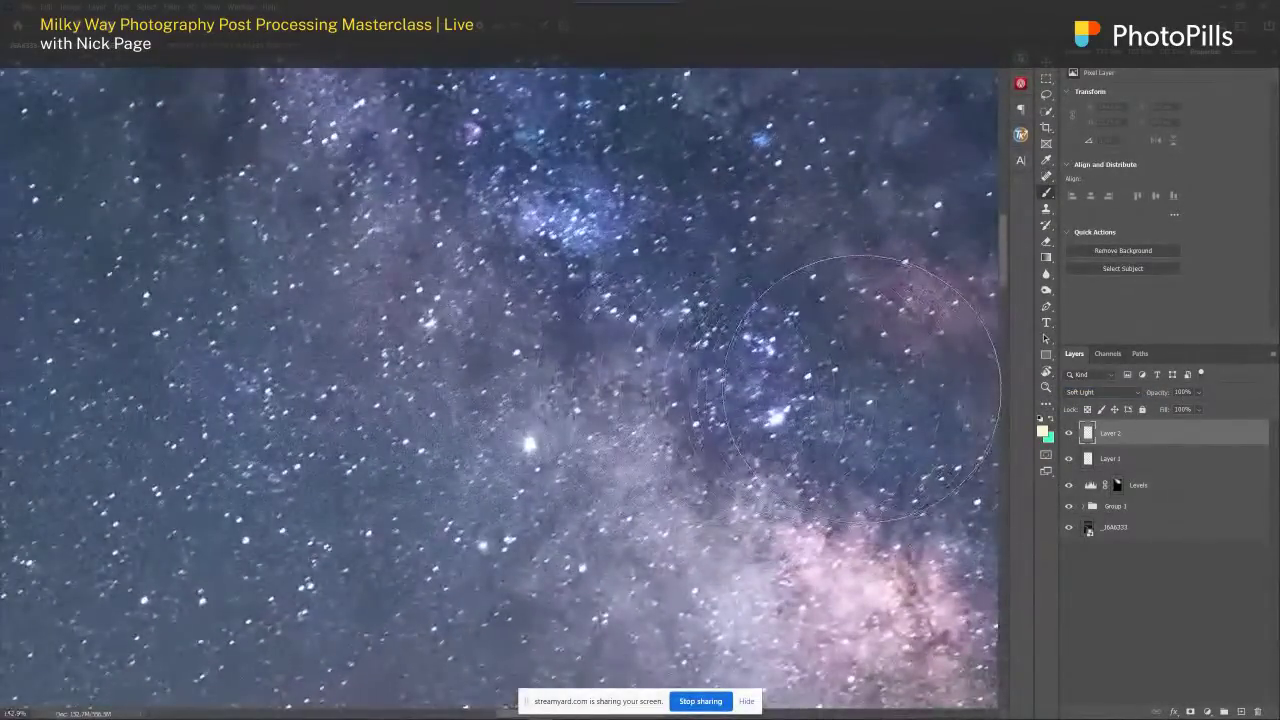
left_click(780, 408, "alt")
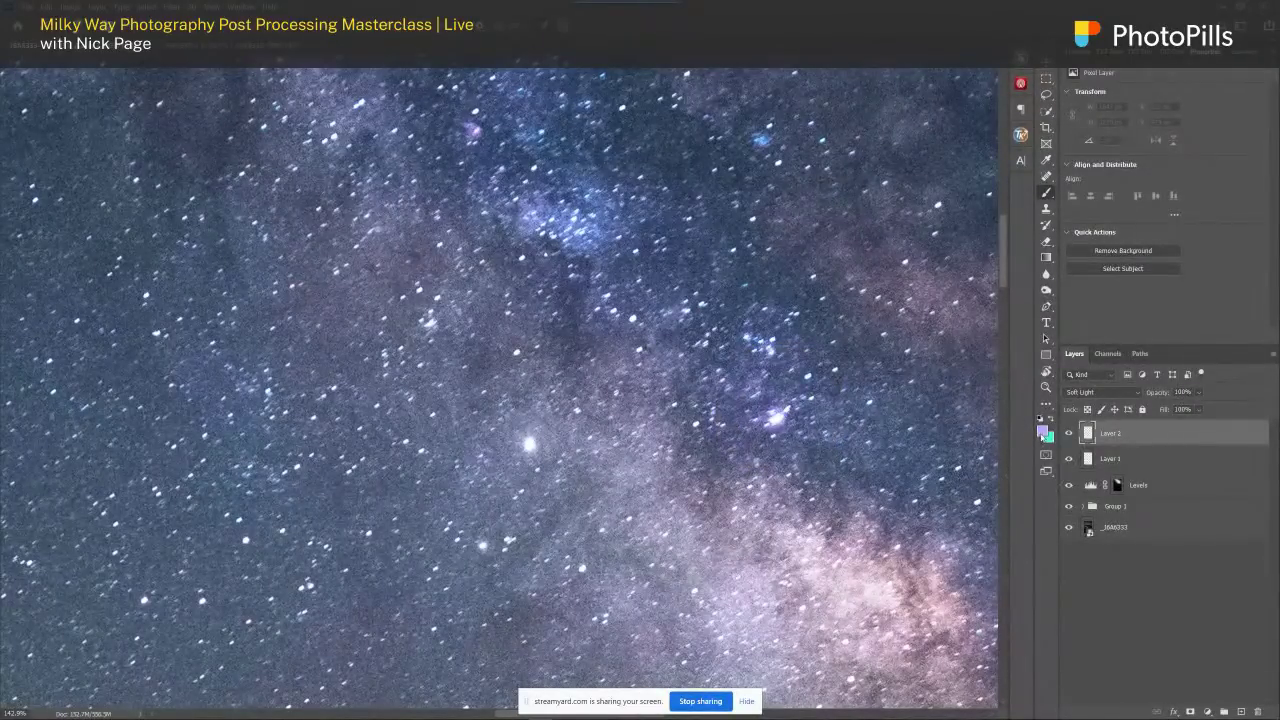
left_click(1042, 431)
left_click(928, 194)
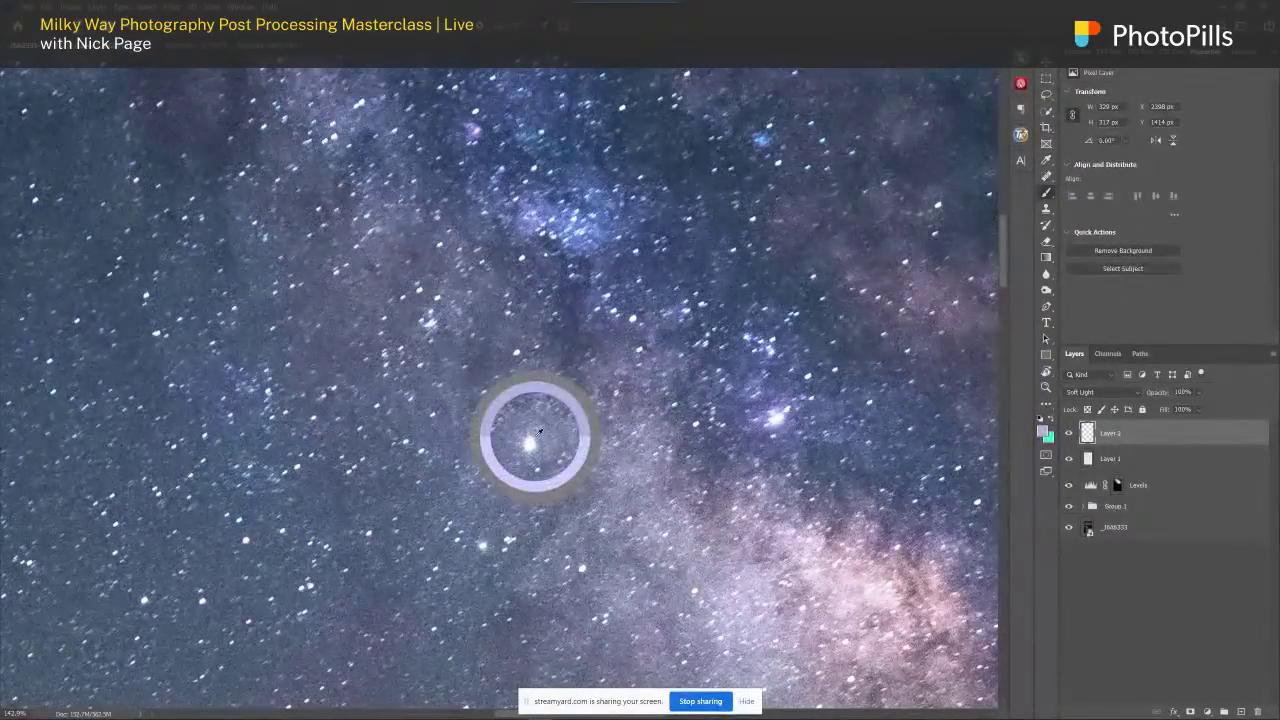
- Sample the bright star beside the Milky Way core, lighten the colour to pale lavender, and dab glows on it and its smaller neighbour below
left_click(539, 432, "alt")
left_click(1043, 429)
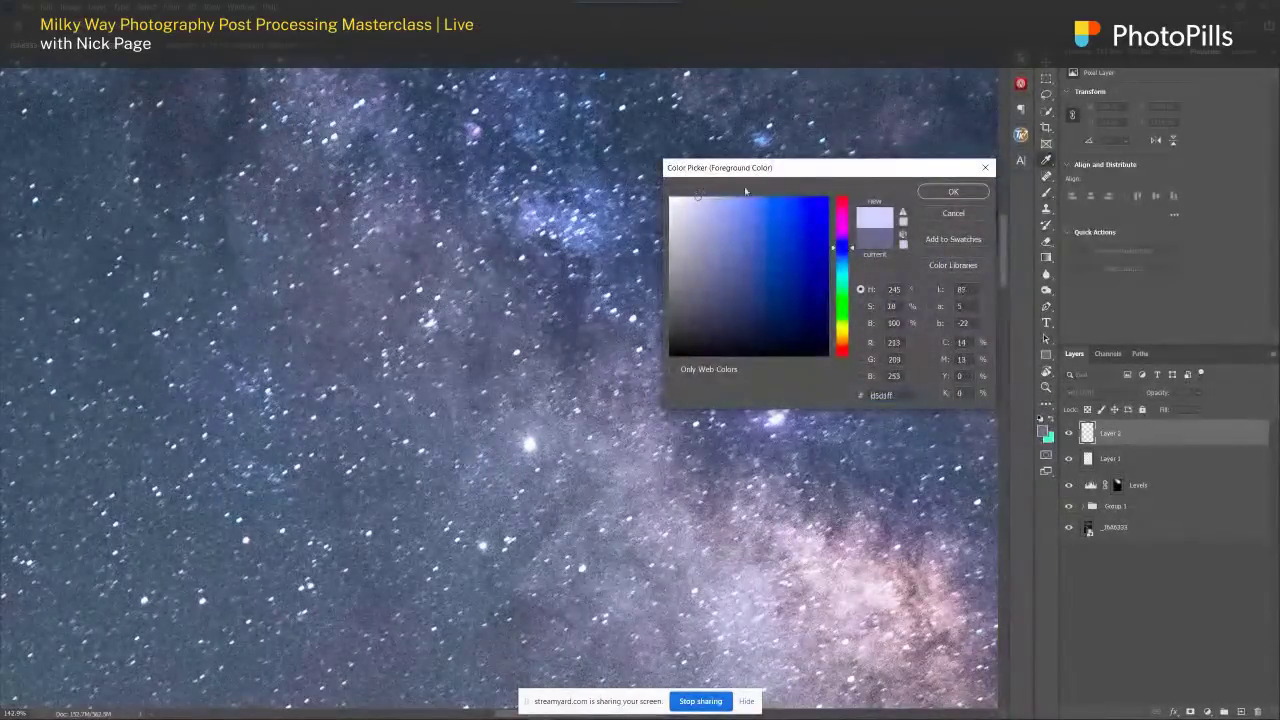
left_click(951, 192)
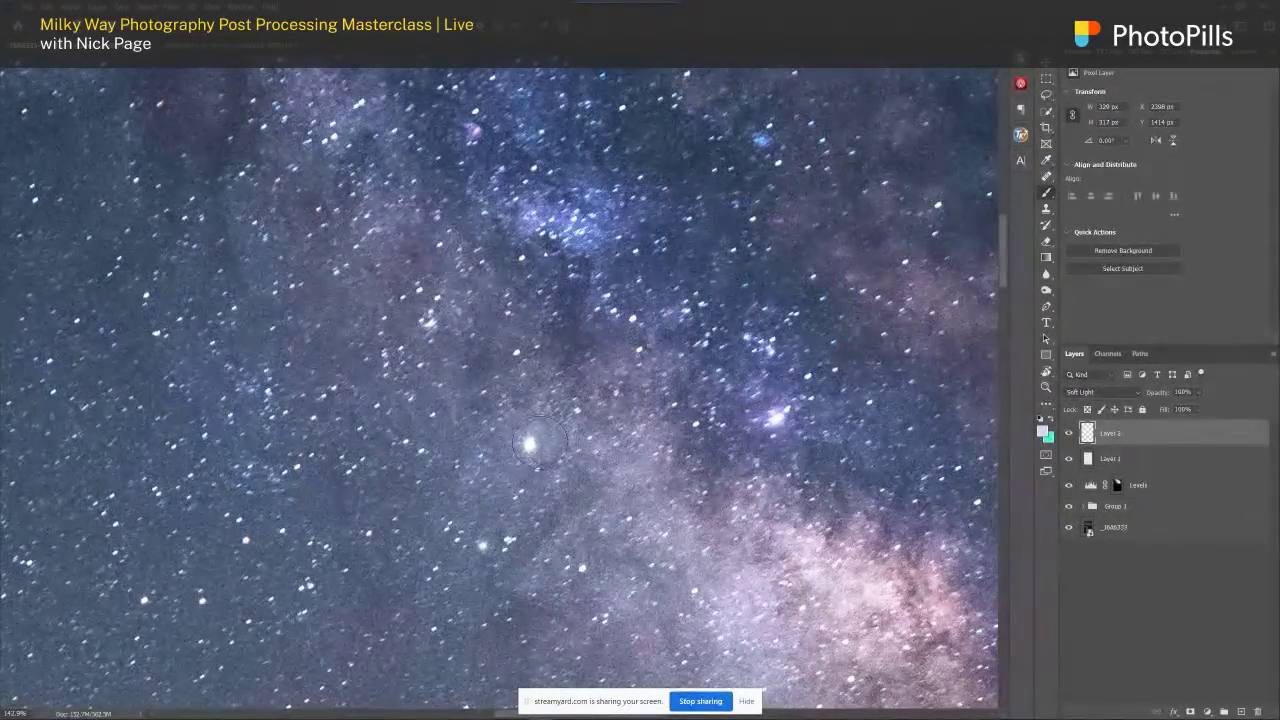
left_click(530, 443)
key("bracketright")
key("bracketright")
key("bracketright")
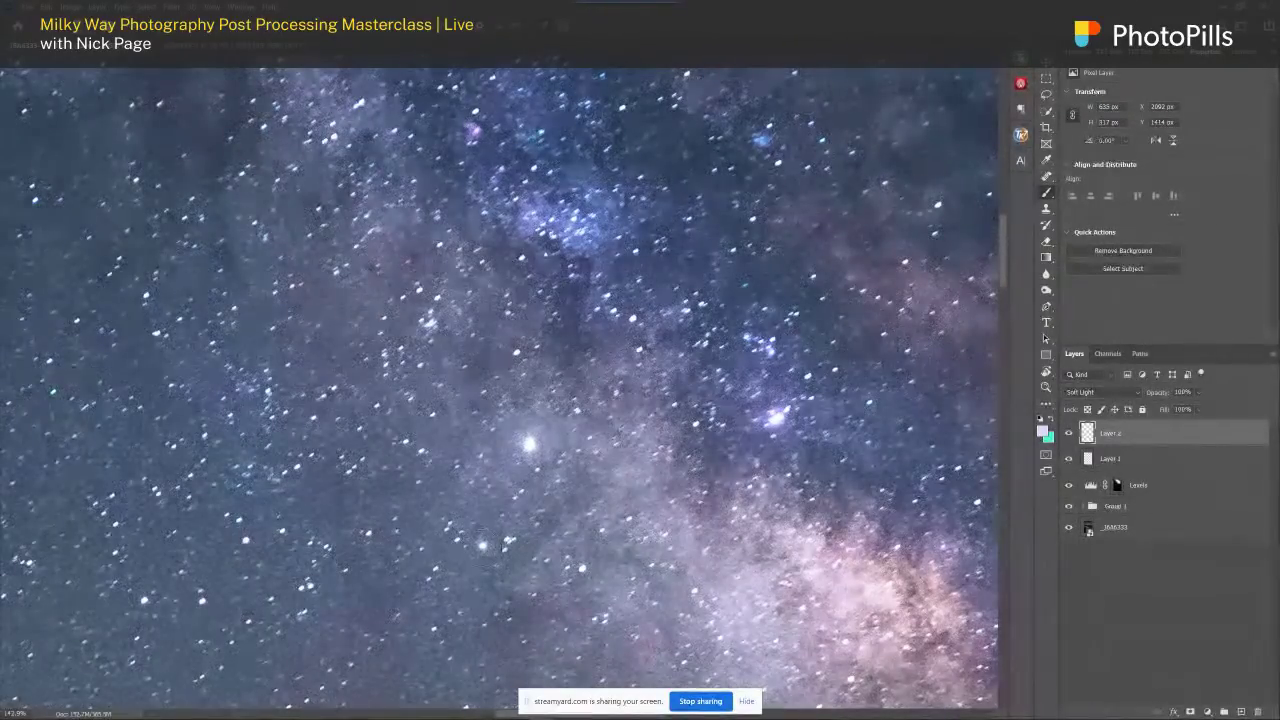
left_click(483, 545)
- Sample the blue star pair high in the sky right of the Milky Way, lighten the colour to light violet, and paint a glow around it
key("ctrl+0")
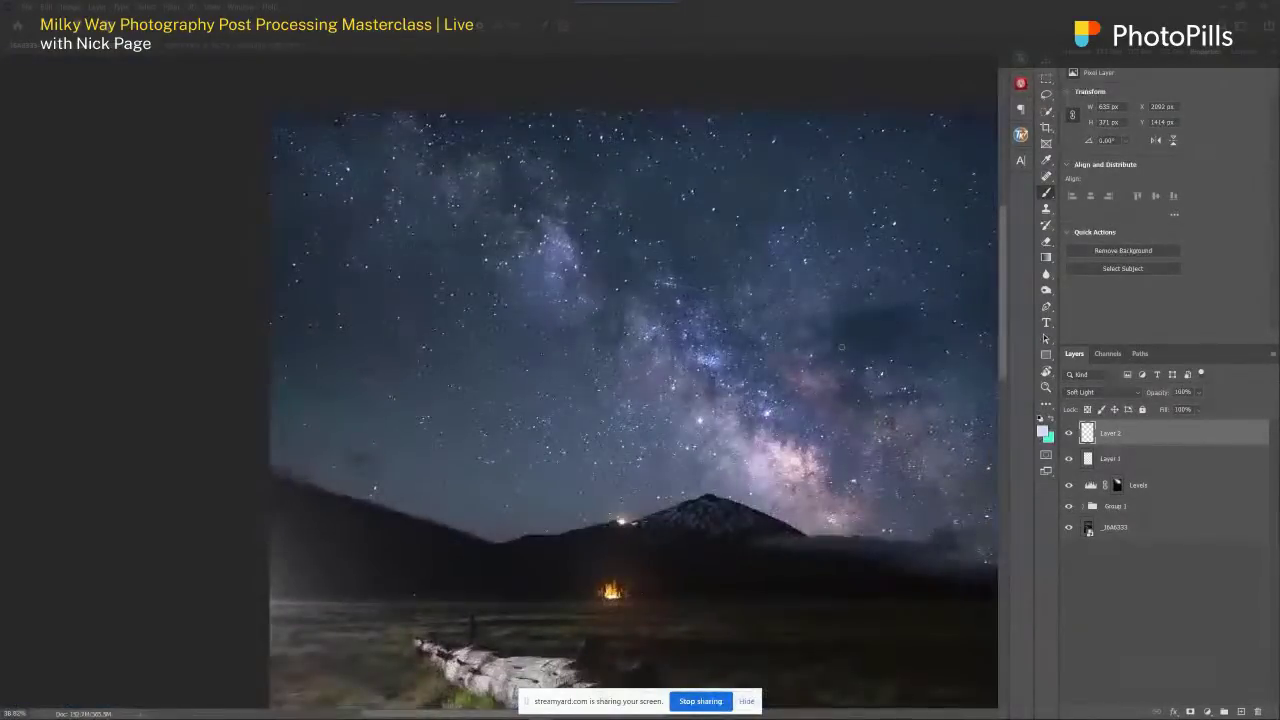
scroll(412, 440, "up", 2)
scroll(768, 389, "up", 4)
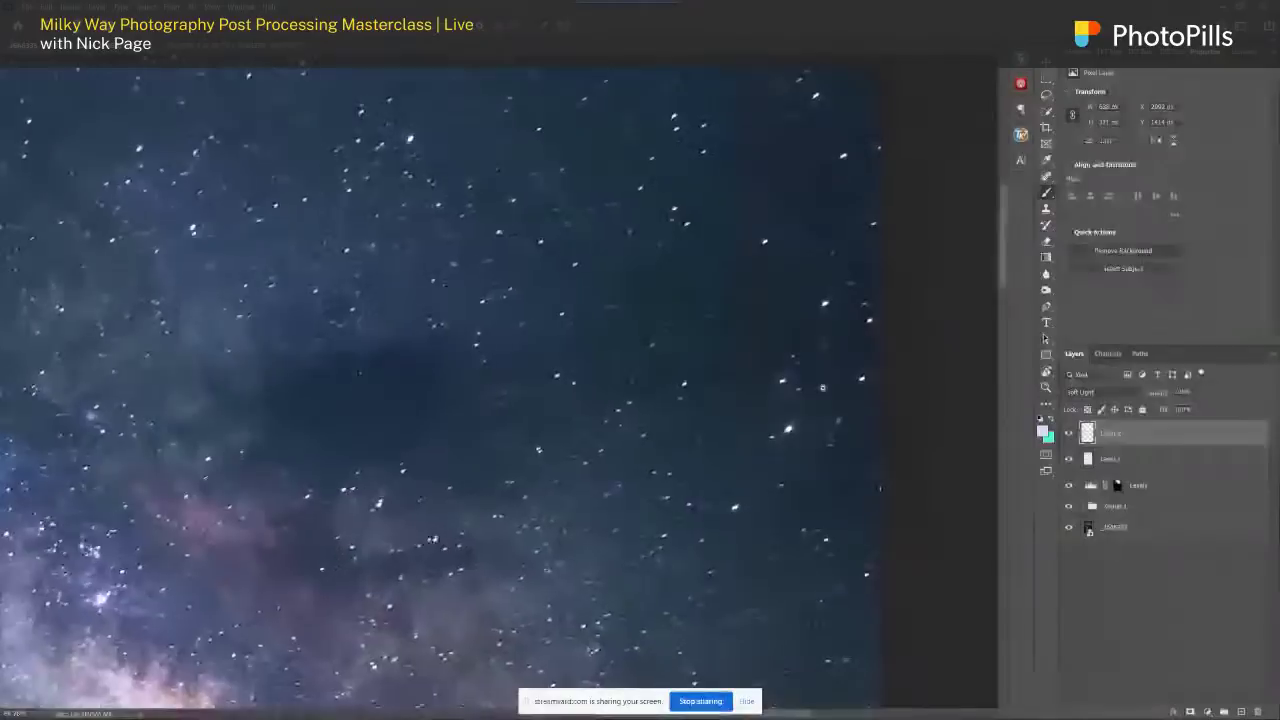
scroll(190, 218, "up", 5)
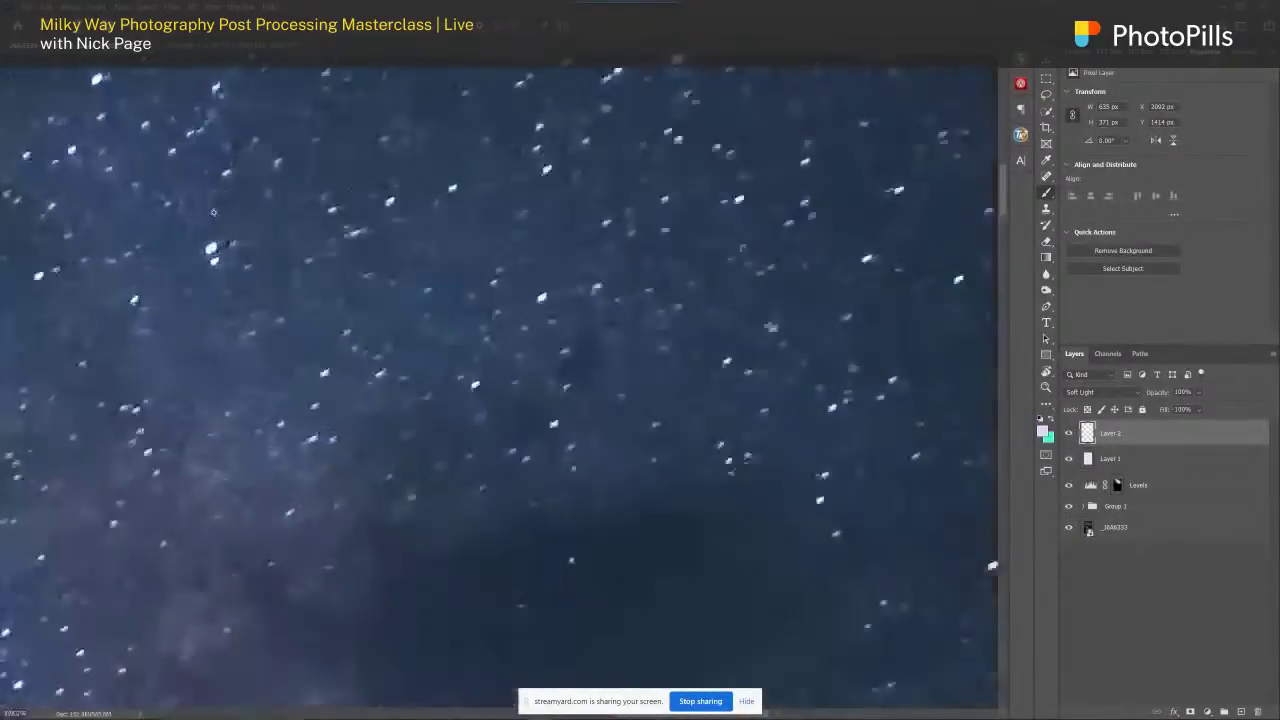
left_click(424, 328, "alt")
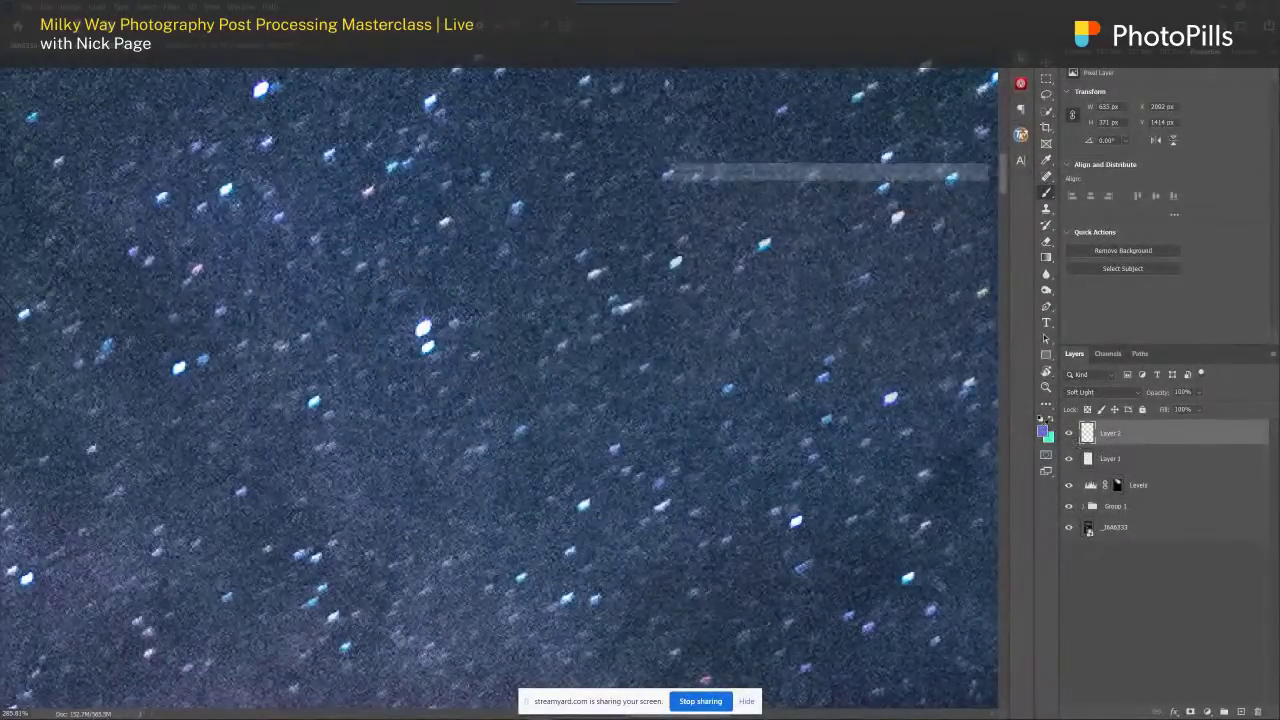
left_click(752, 238)
key("Return")
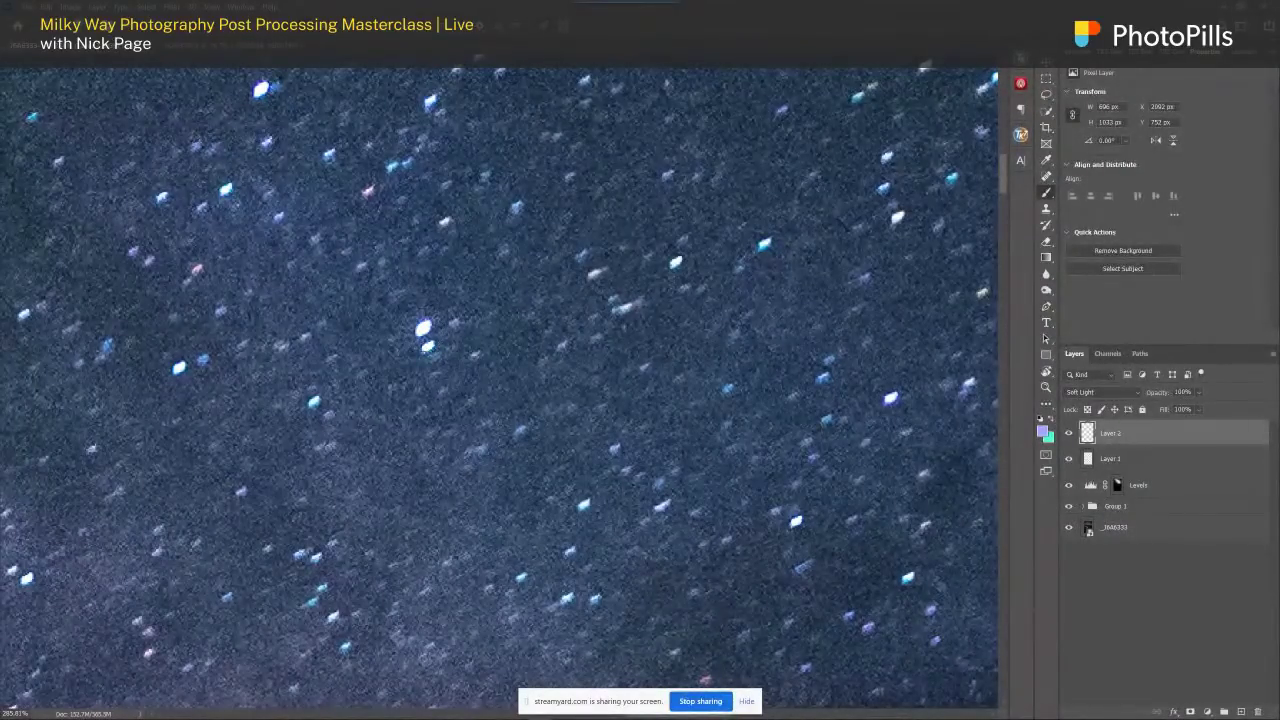
left_click(424, 329)
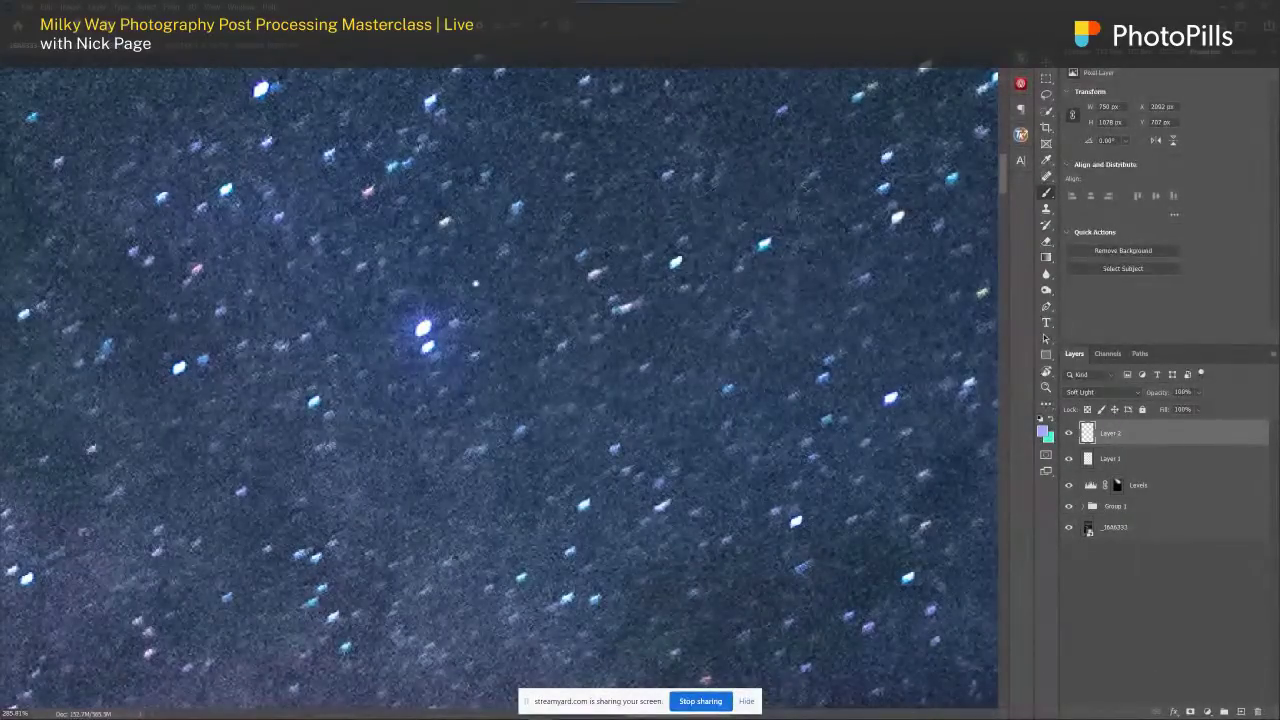
- Sample the bright star beside the Milky Way's upper violet cloud, lighten the colour to pale blue-lavender, and paint a glow on it
scroll(749, 263, "left", 10)
scroll(537, 346, "down", 5)
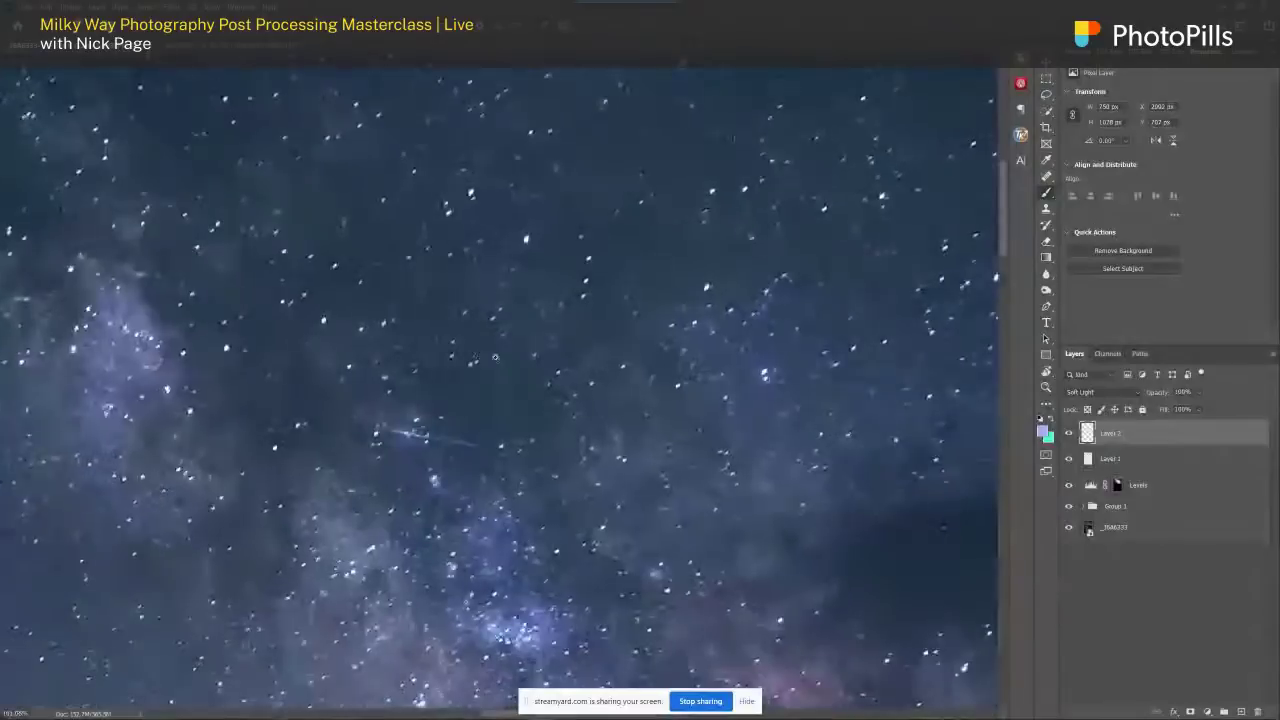
scroll(577, 313, "down", 4)
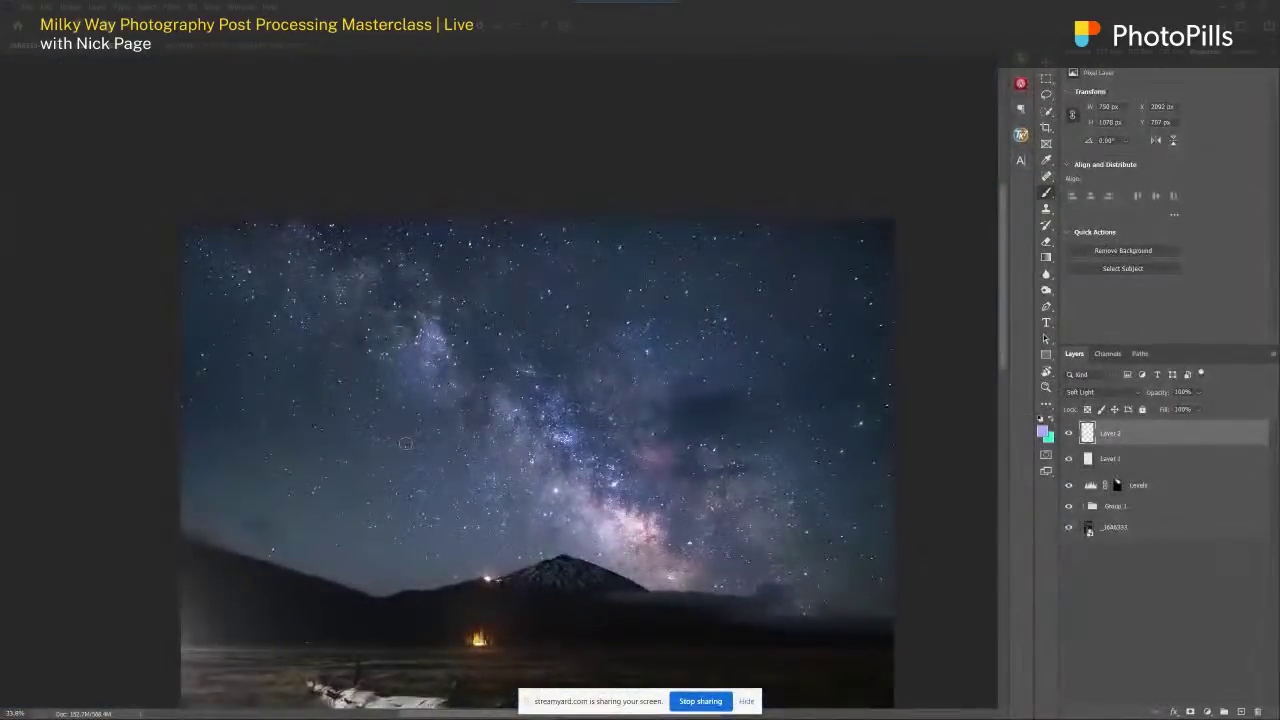
scroll(500, 395, "up", 4)
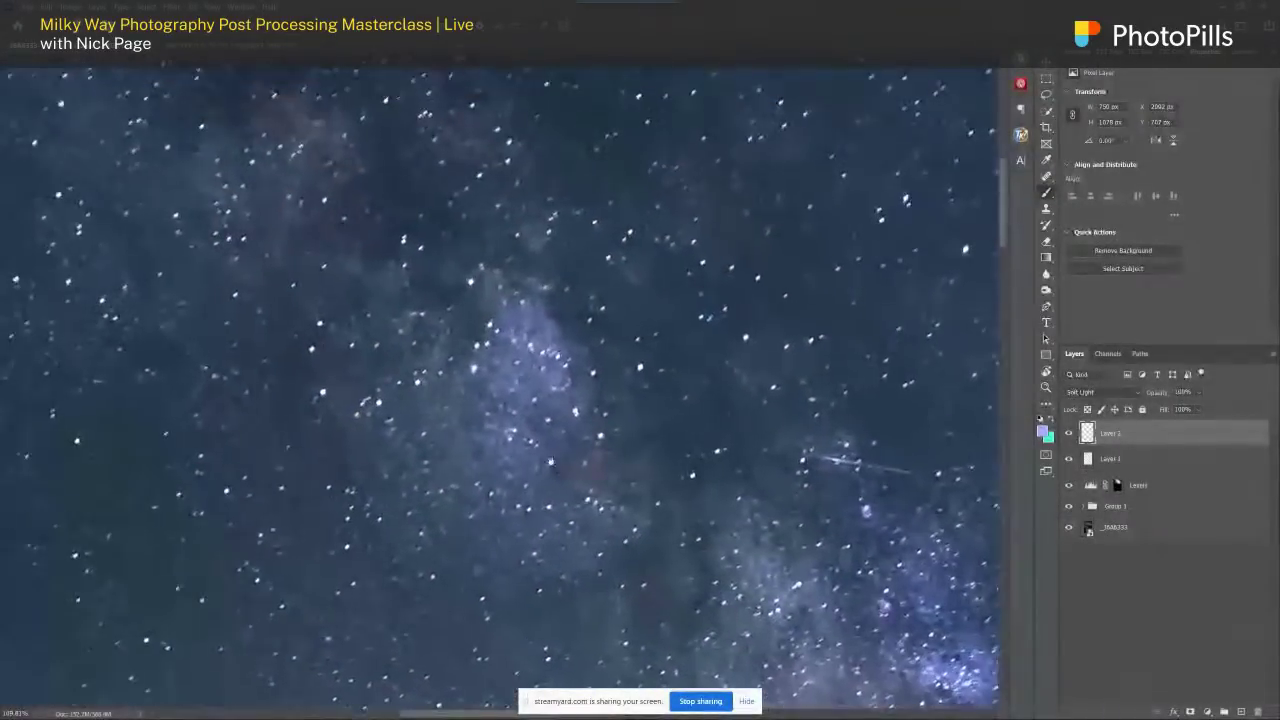
scroll(365, 318, "up", 5)
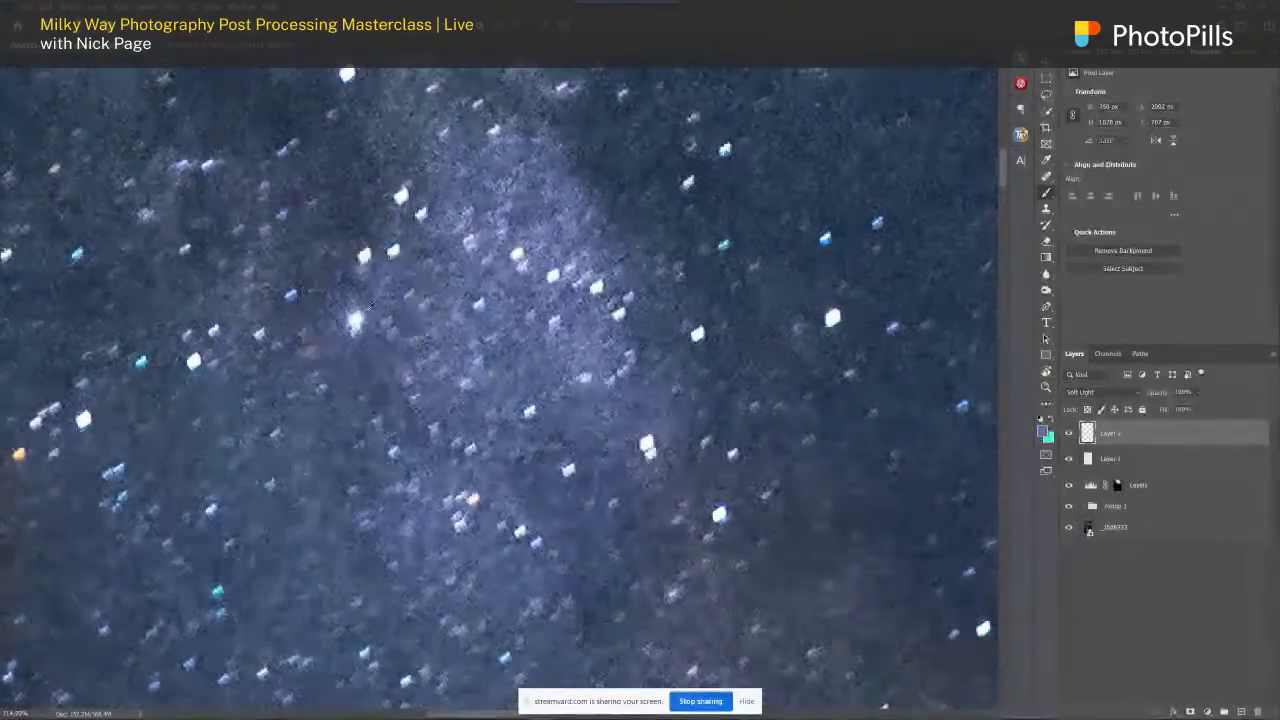
left_click(365, 318, "alt")
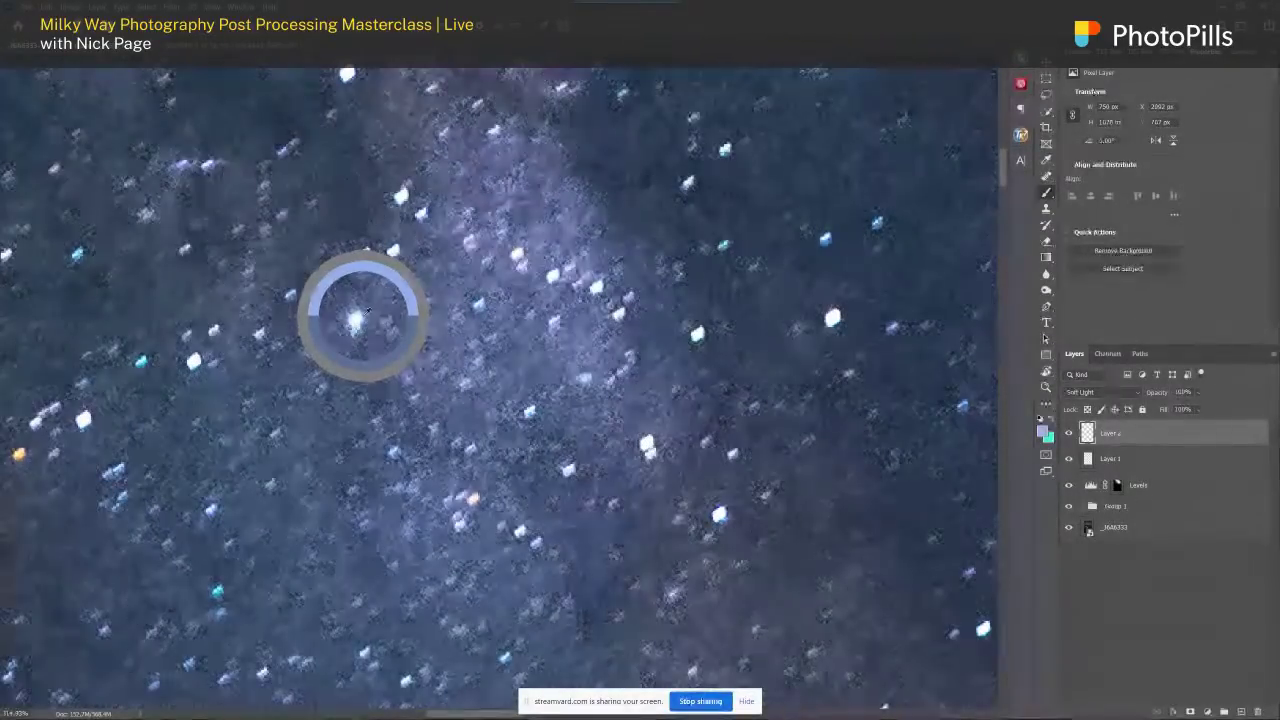
left_click(1043, 431)
left_click(697, 197)
left_click(953, 191)
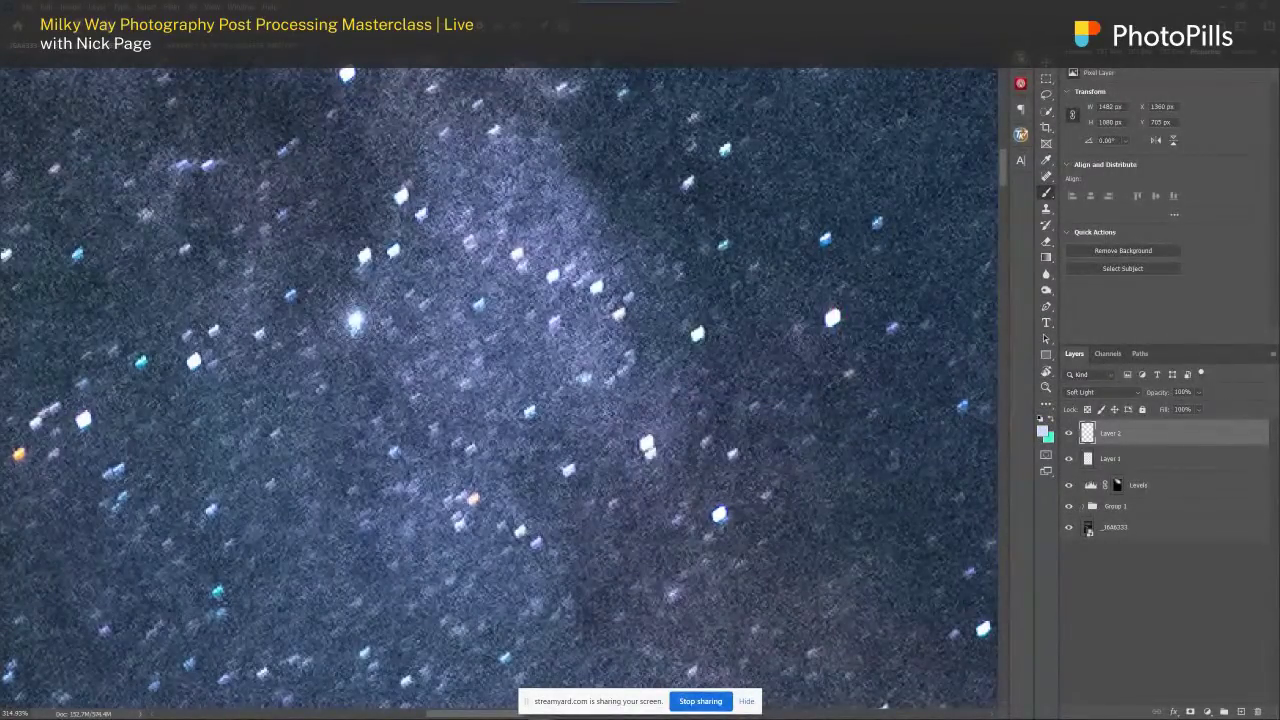
- Sample the violet star just below the meteor trail, lighten the colour to pale violet, and add a glow to it
scroll(725, 458, "down", 8)
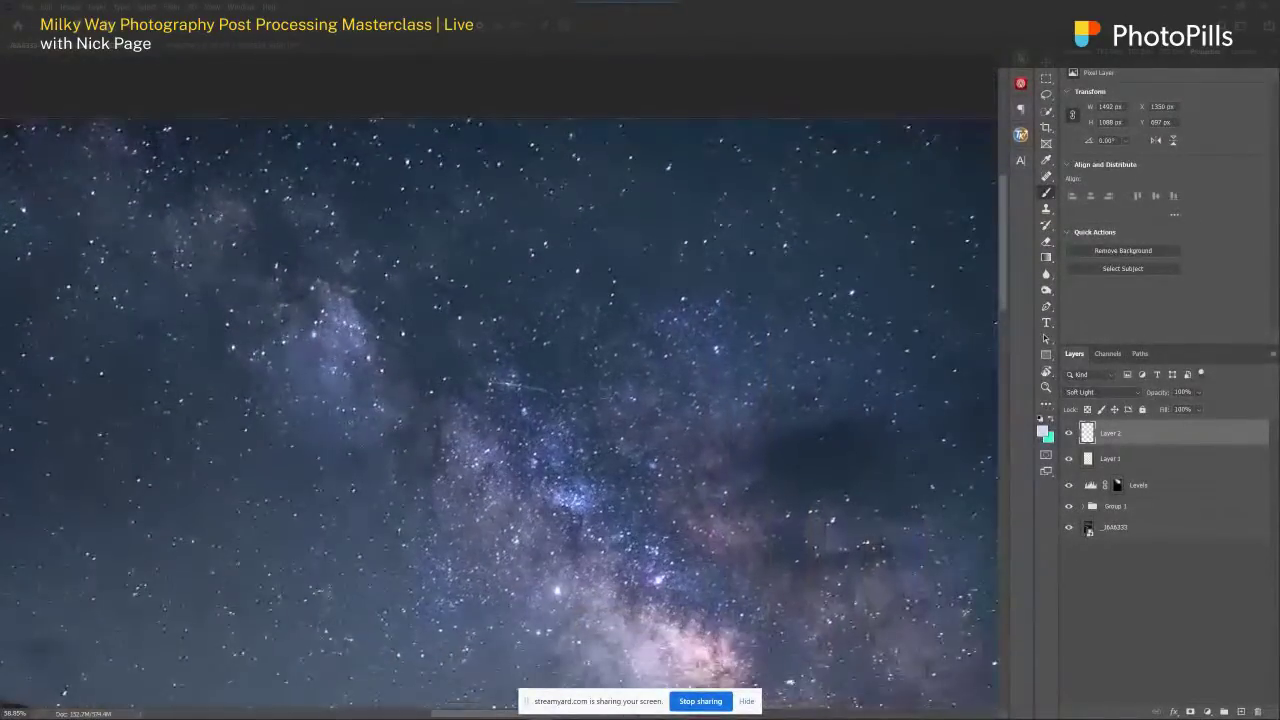
scroll(617, 393, "up", 8)
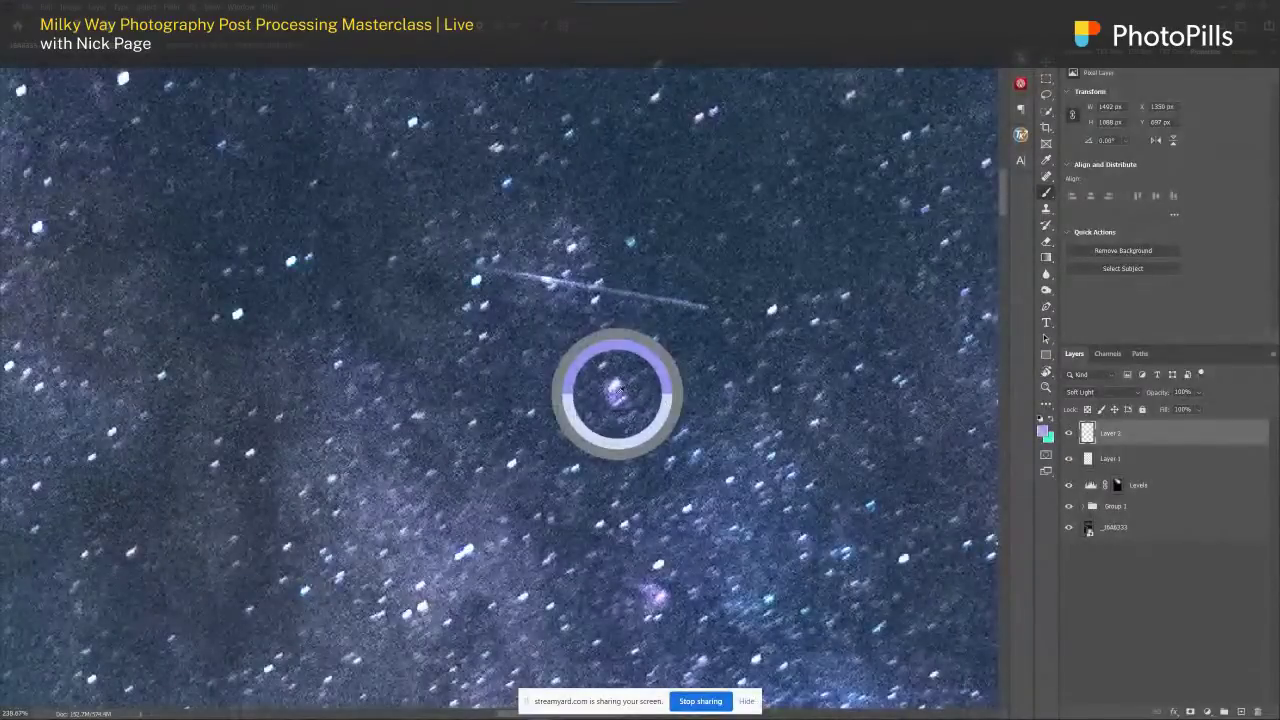
left_click(1042, 429)
key("Return")
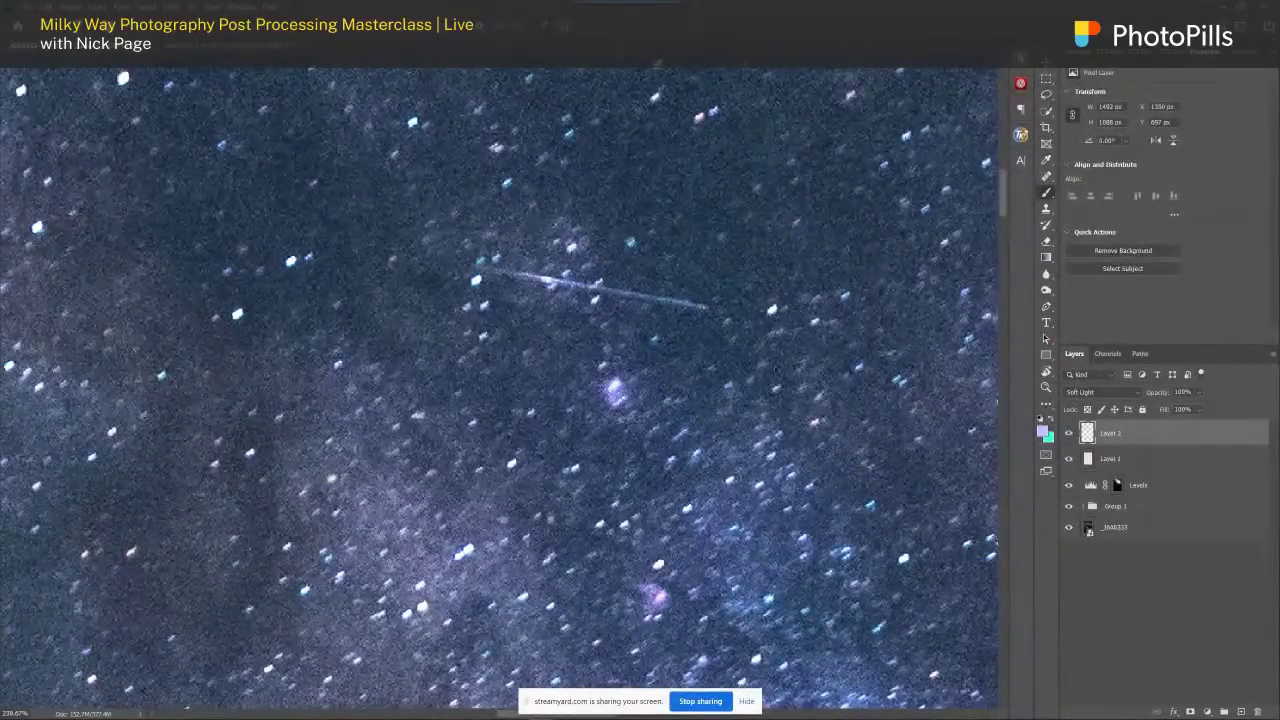
- Sample the blue star right of the Milky Way core, lighten the colour to pale blue, and paint a glow over it
scroll(614, 392, "down", 5)
scroll(700, 360, "up", 2)
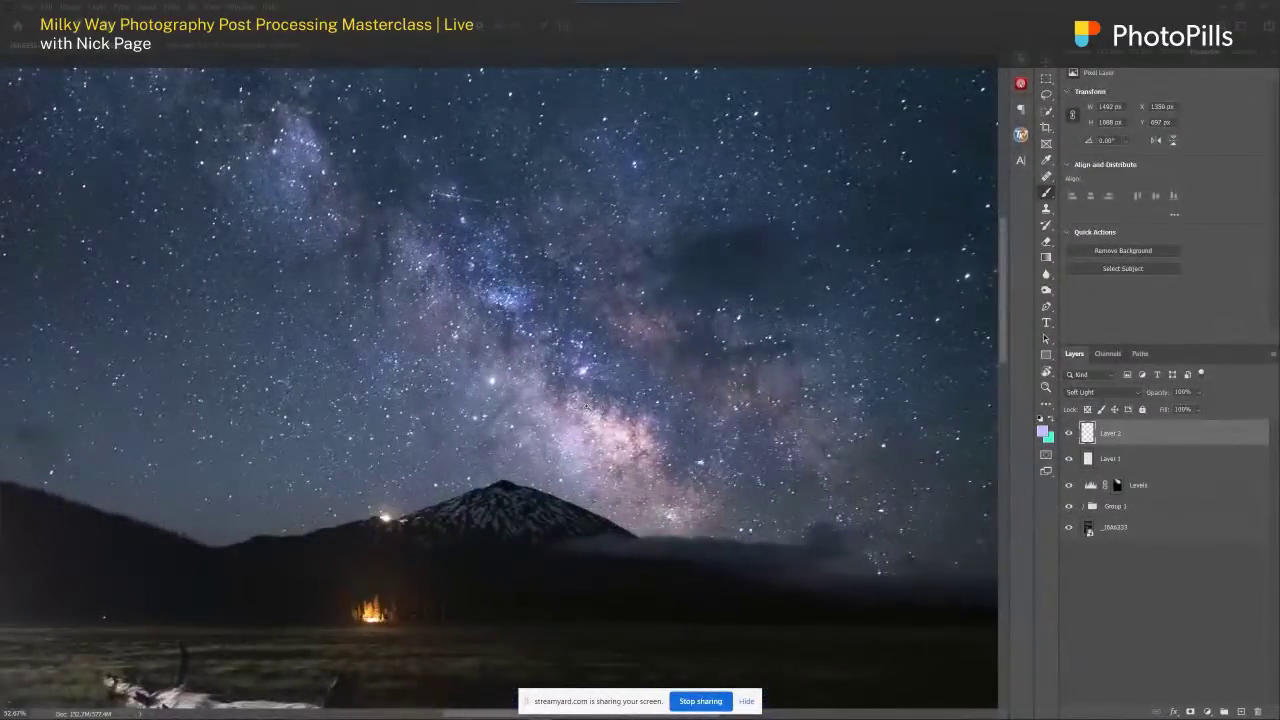
scroll(661, 510, "up", 4)
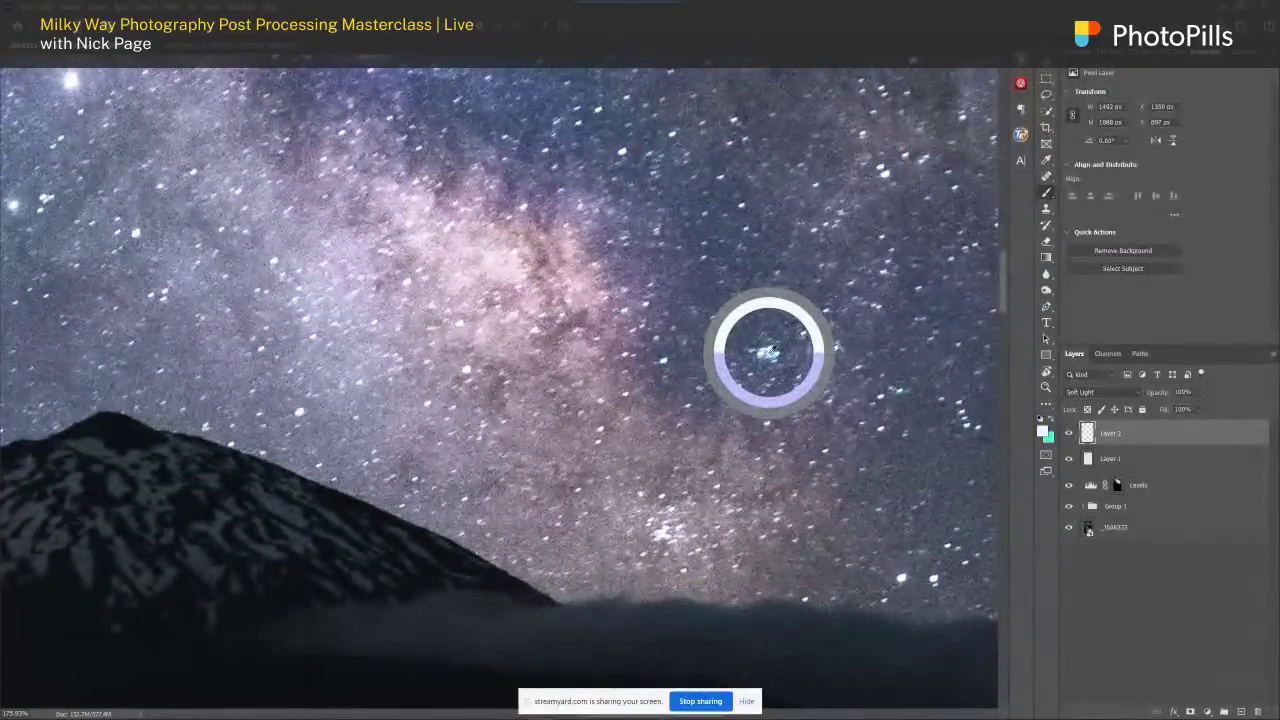
left_click(770, 352, "alt")
left_click(1042, 430)
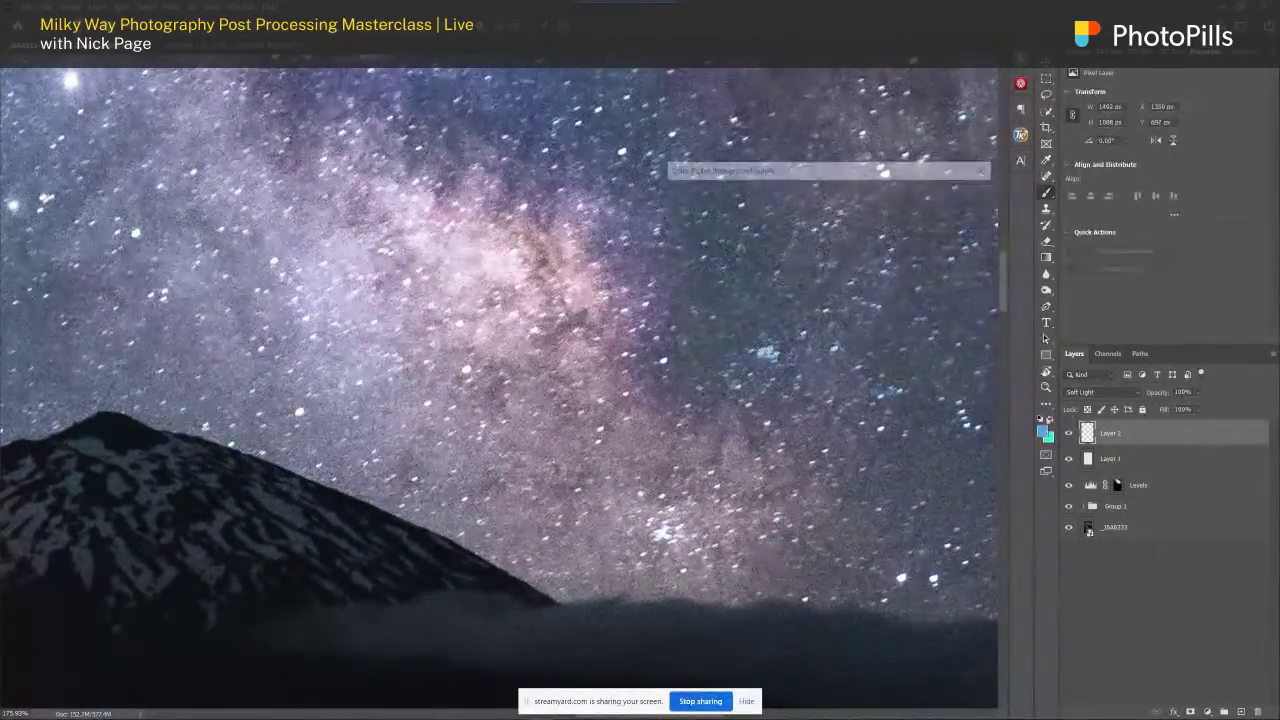
left_click(953, 191)
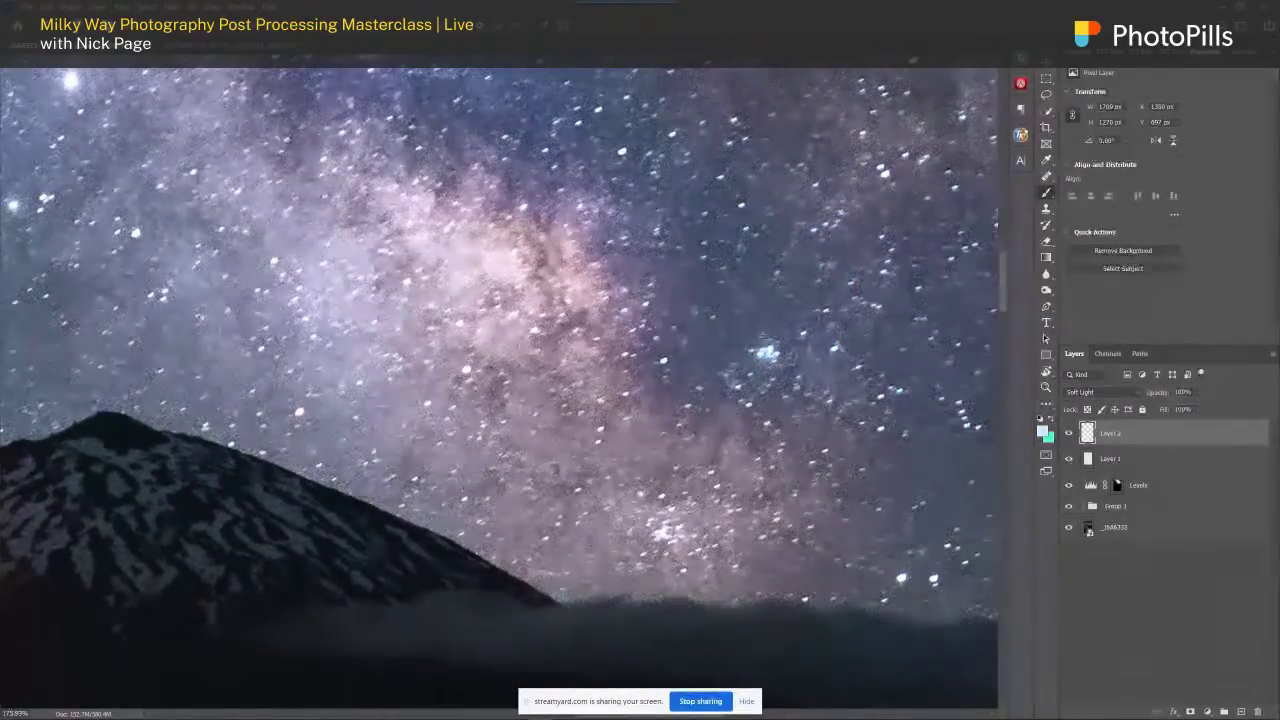
- Sample the turquoise fringe of the bright star in the sky farther right, lighten the colour to light cyan, and paint a glow around it
scroll(800, 413, "down", 7)
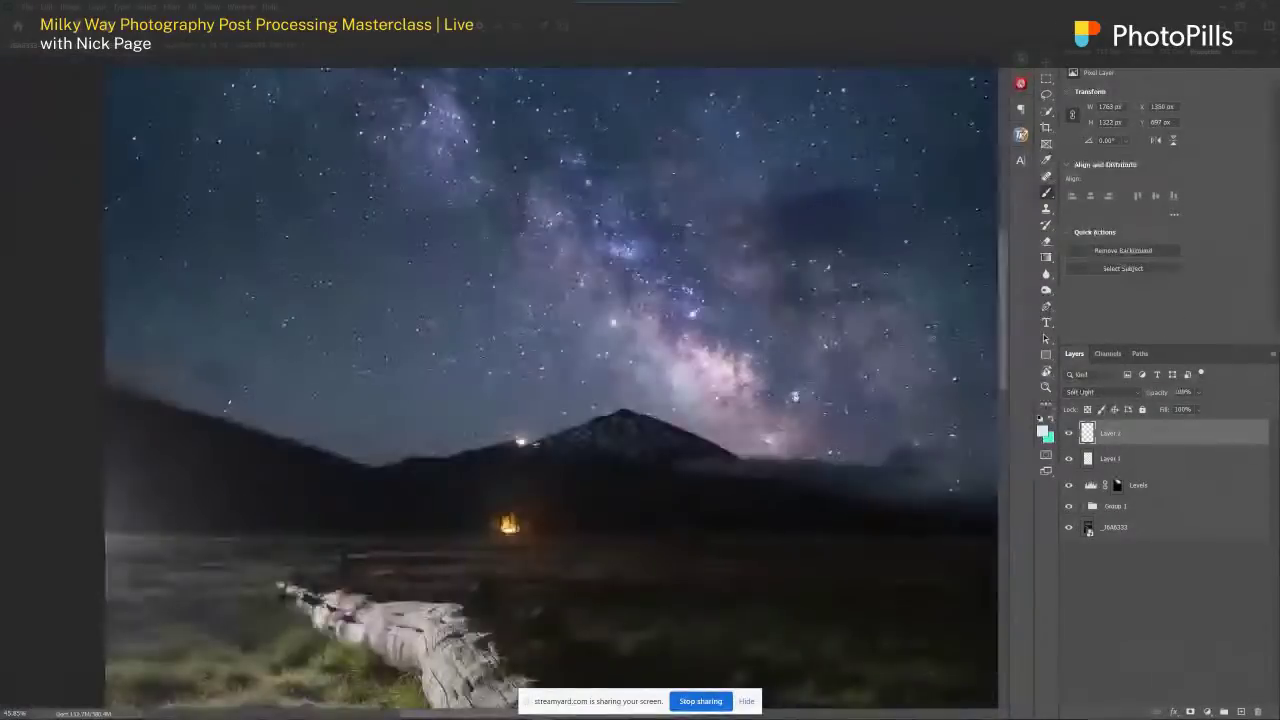
left_click_drag(845, 396, 561, 333)
scroll(561, 333, "up", 8)
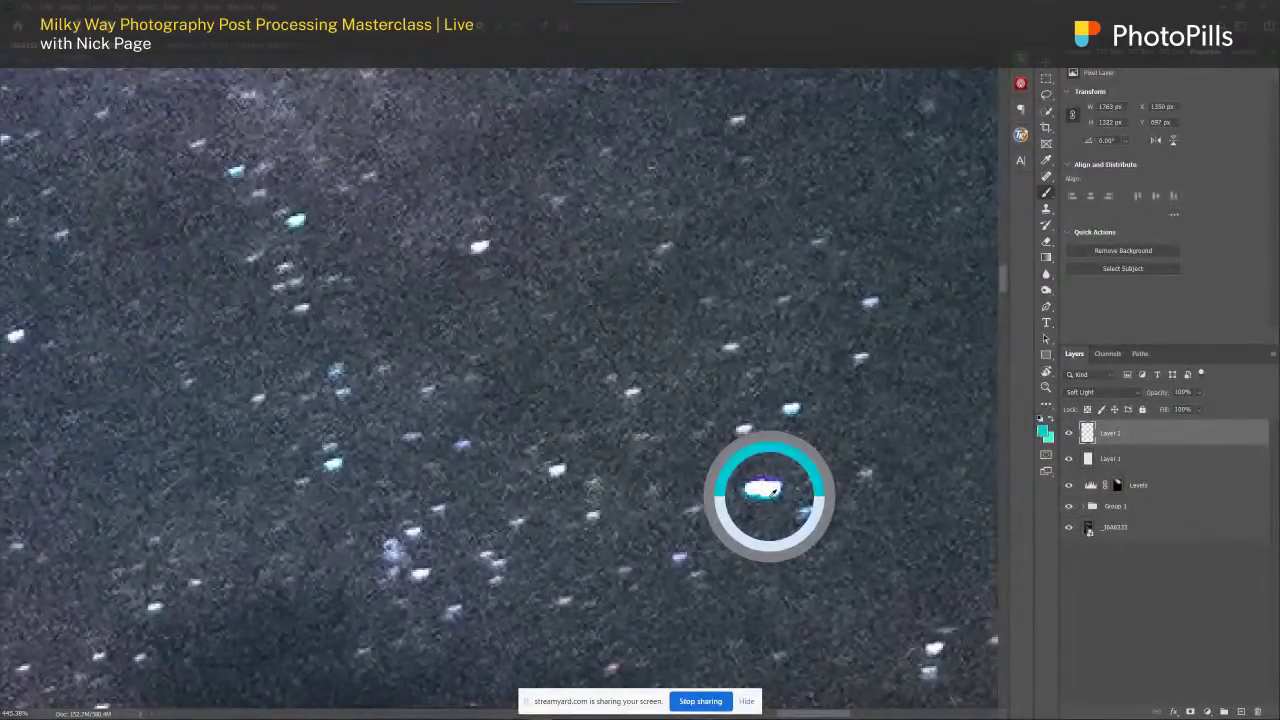
left_click(1043, 430)
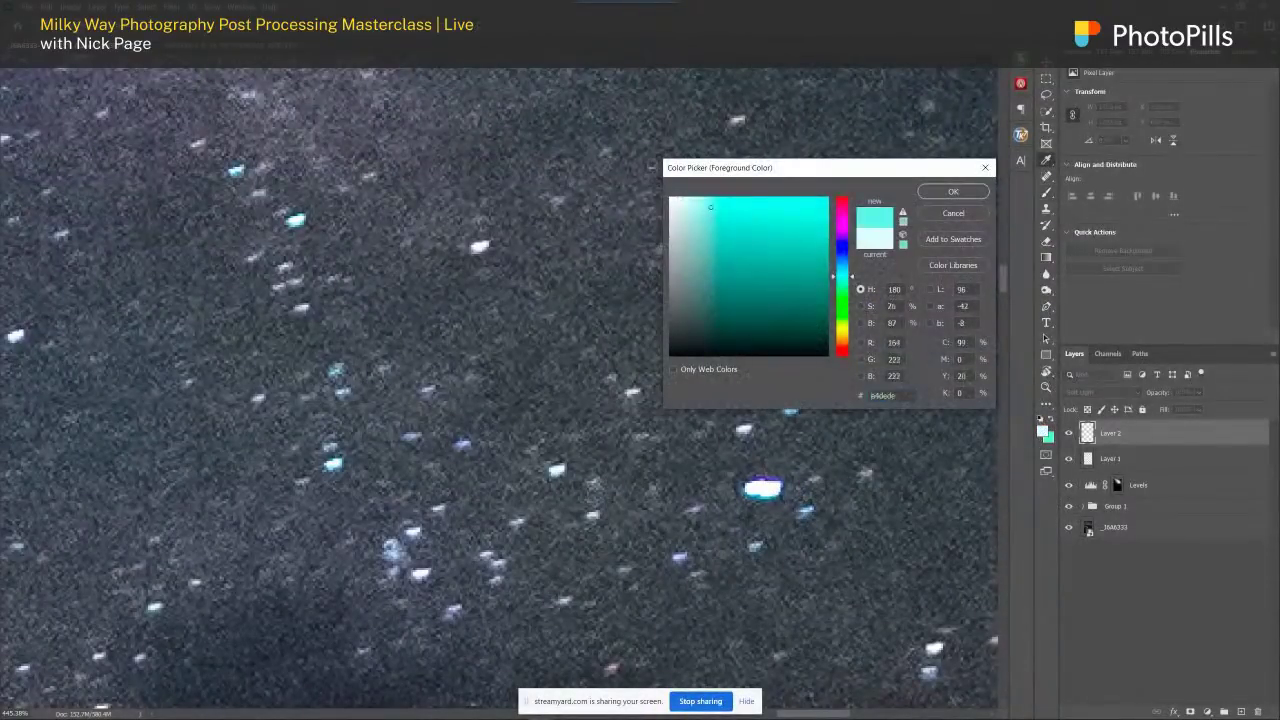
left_click(951, 193)
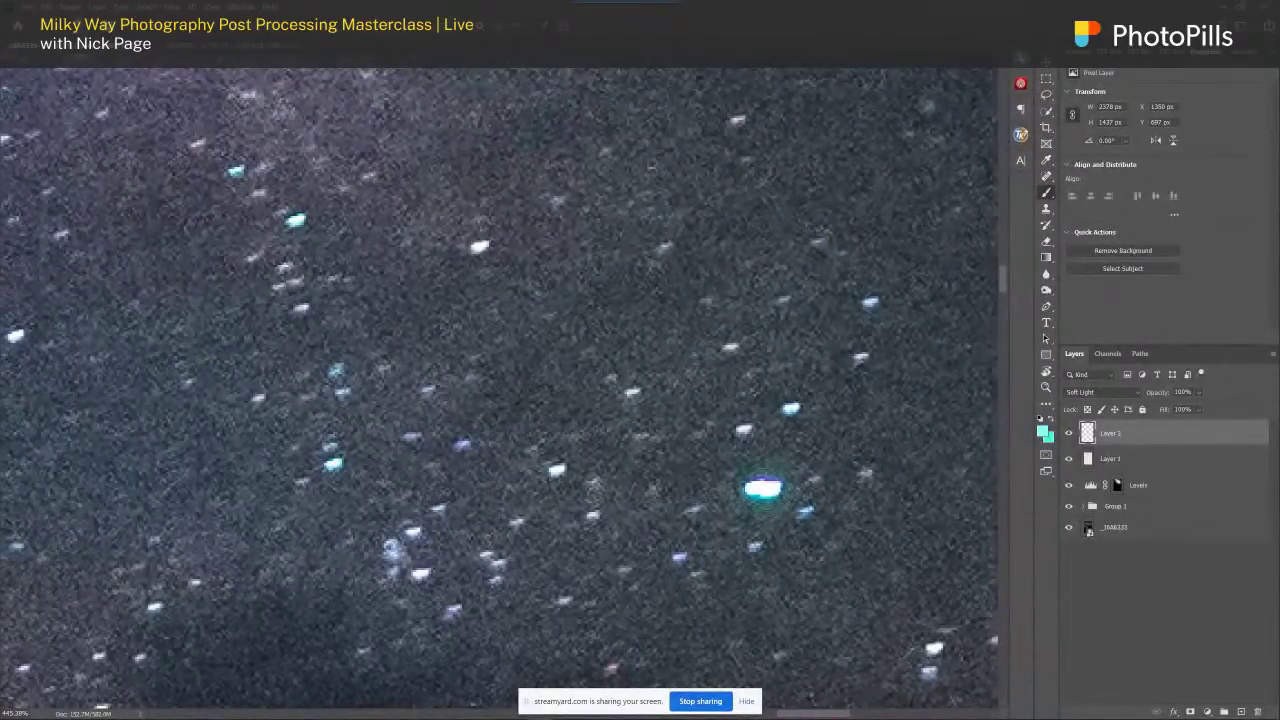
- Examine the star glows across the Milky Way and the overall balance of the whole photo at several zoom levels
key("ctrl+0")
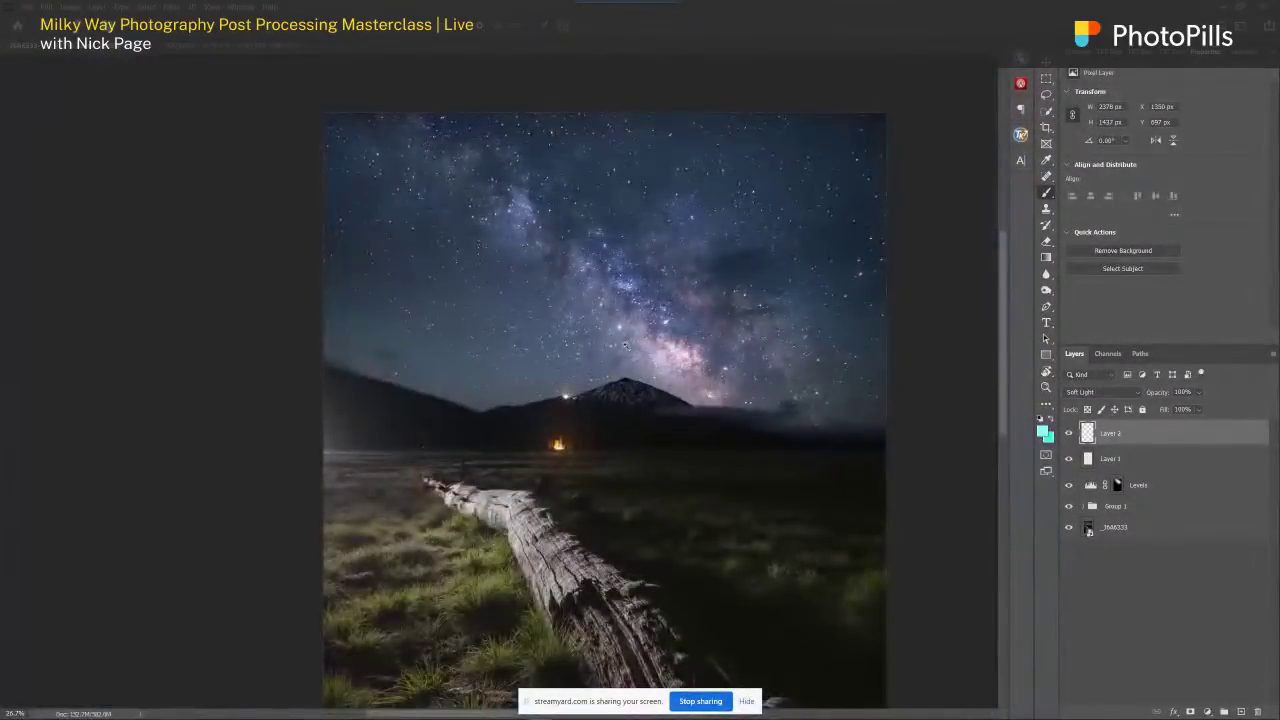
key("ctrl+plus")
scroll(666, 340, "right", 4)
scroll(666, 340, "up", 2)
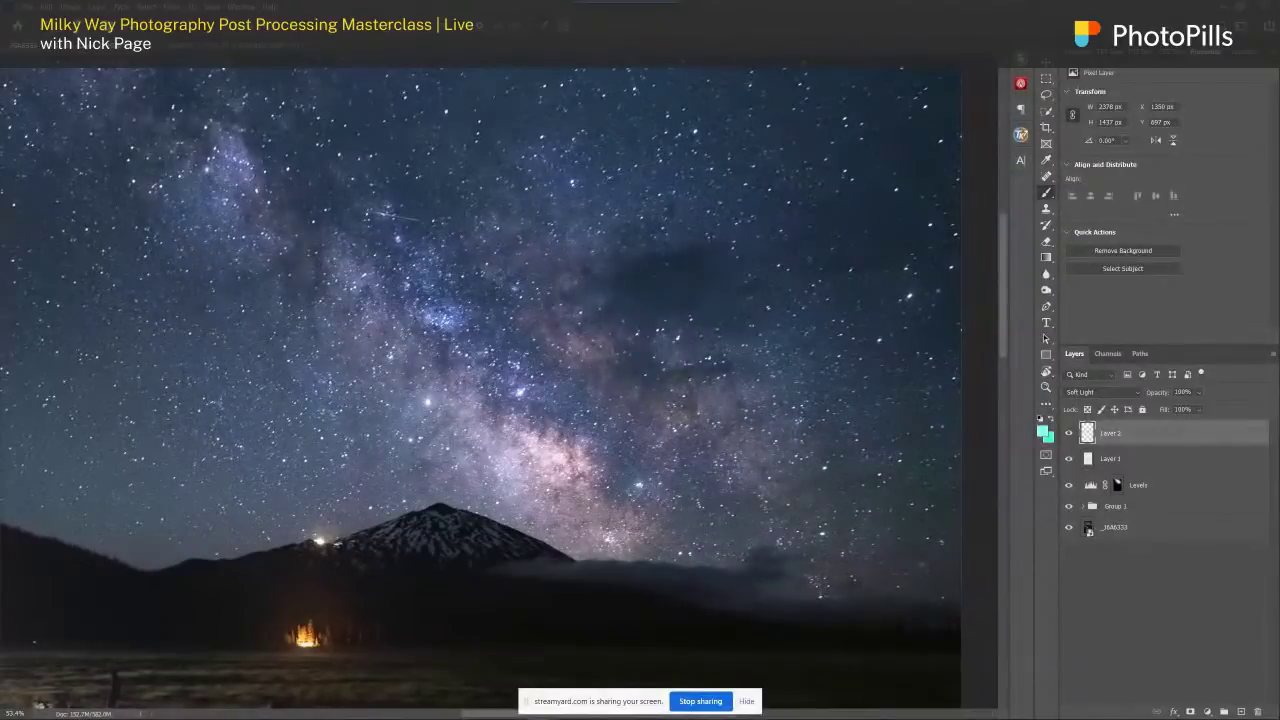
scroll(636, 421, "down", 2)
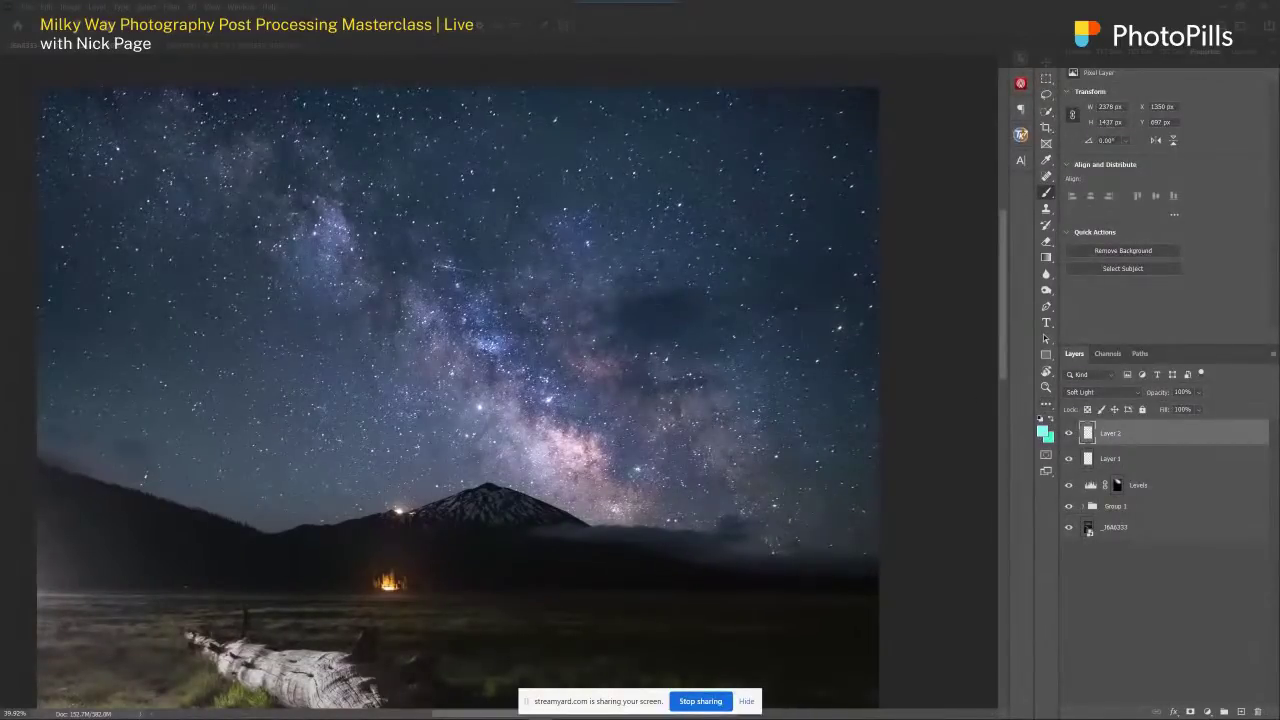
key("ctrl+minus")
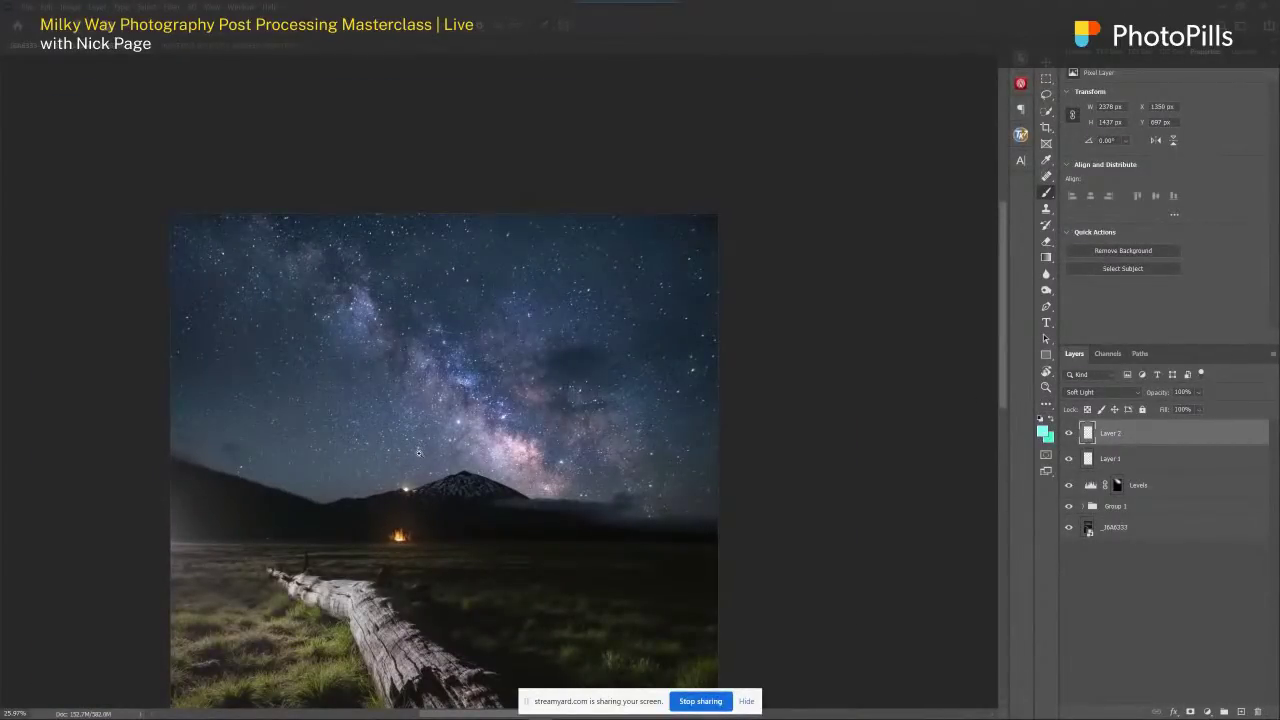
scroll(424, 447, "up", 3)
scroll(540, 410, "down", 4)
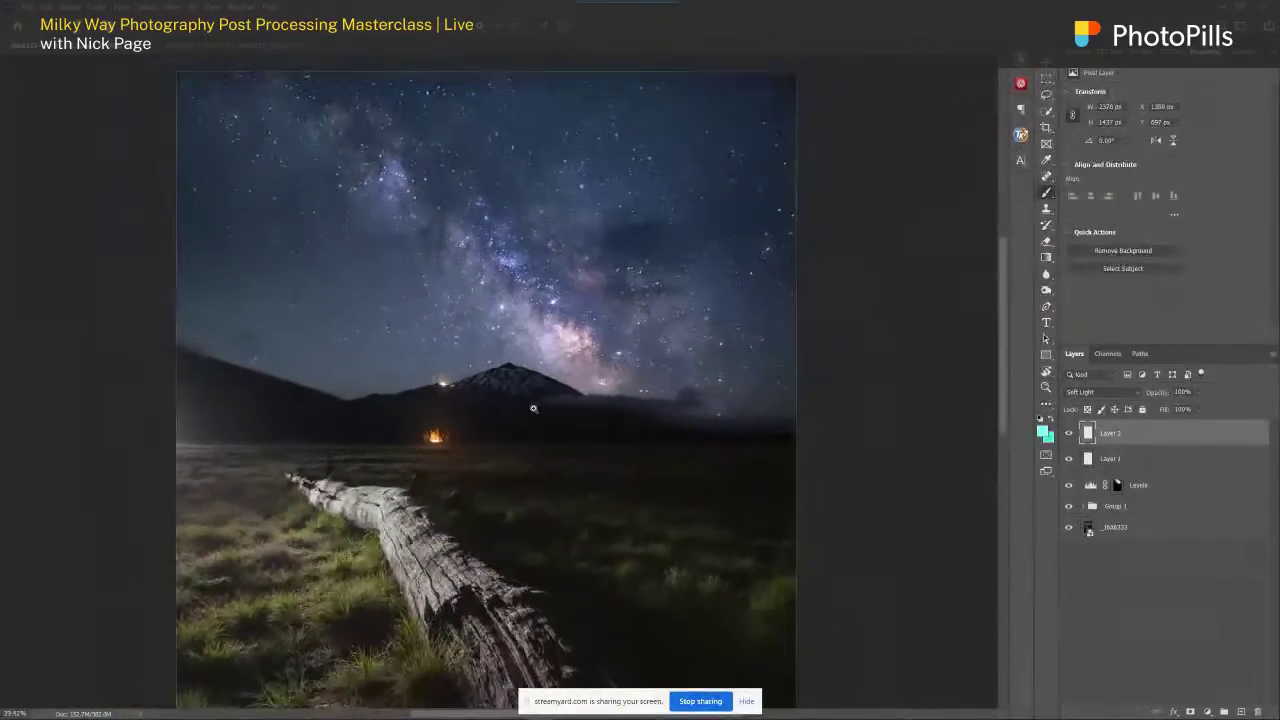
scroll(529, 365, "down", 2)
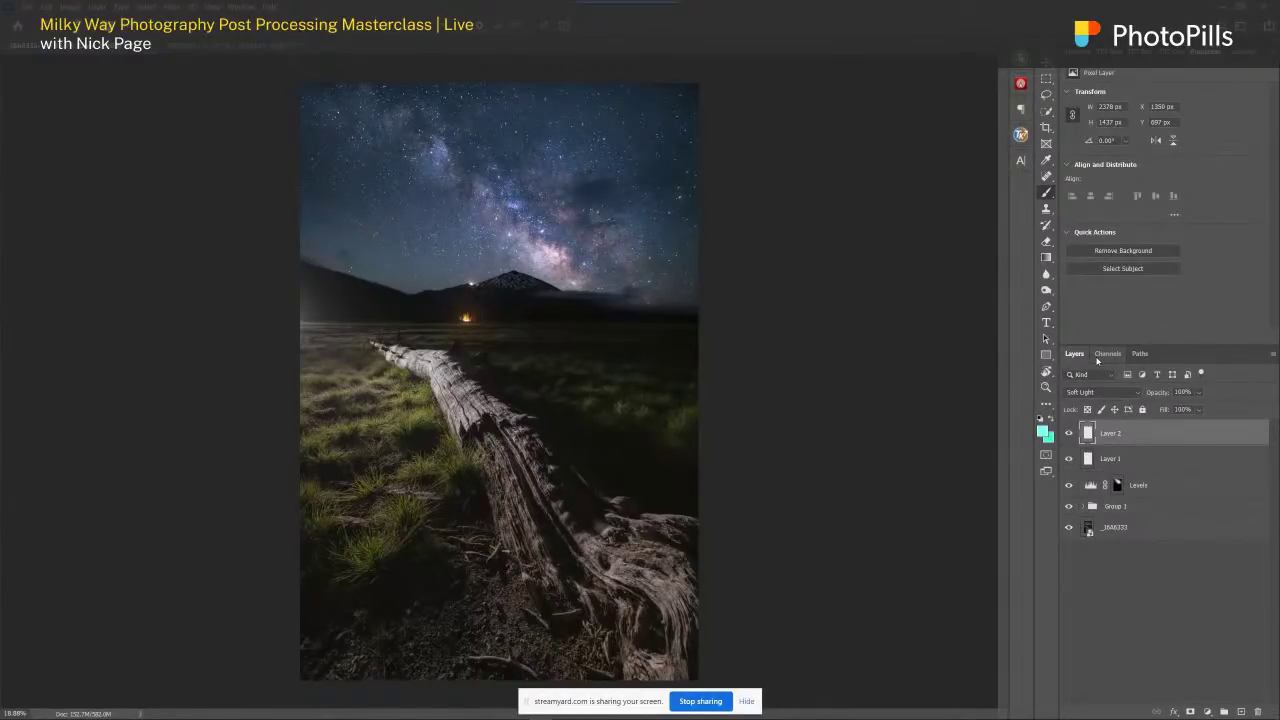
- Stamp all visible layers into a new top layer and blur it with a Gaussian Blur of adjusted radius
key("ctrl+shift+alt+e")
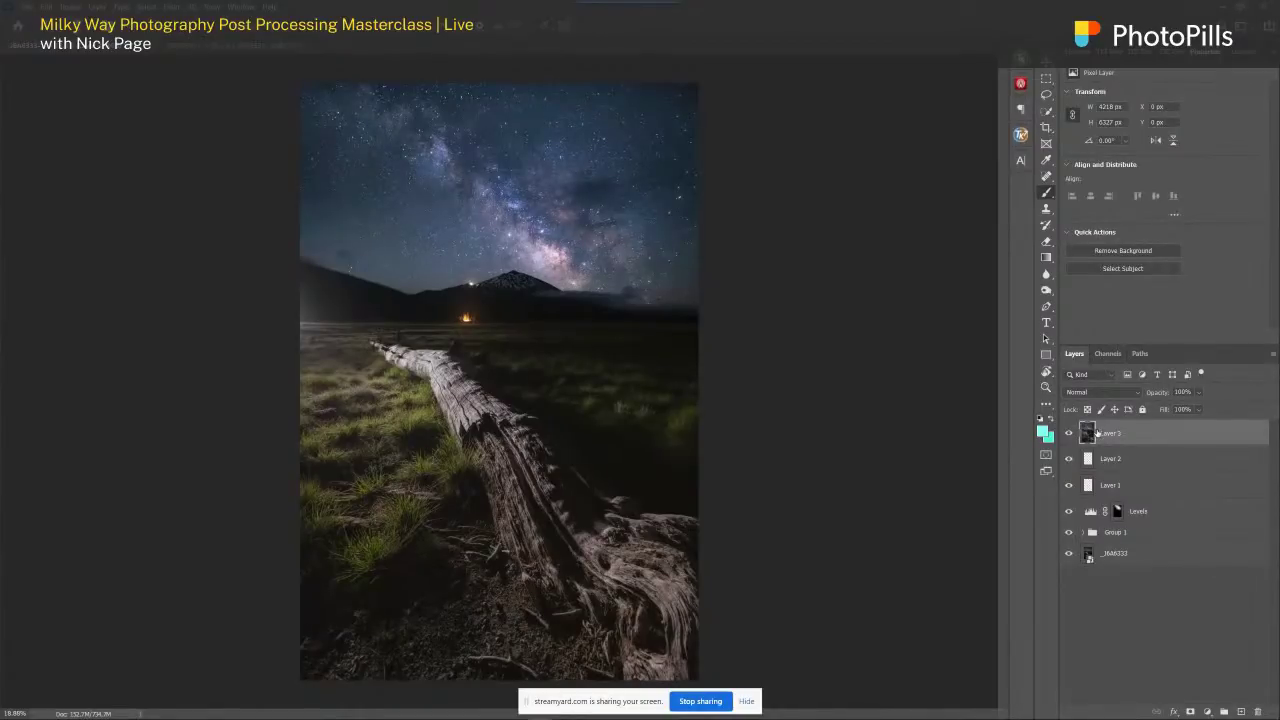
left_click(172, 6)
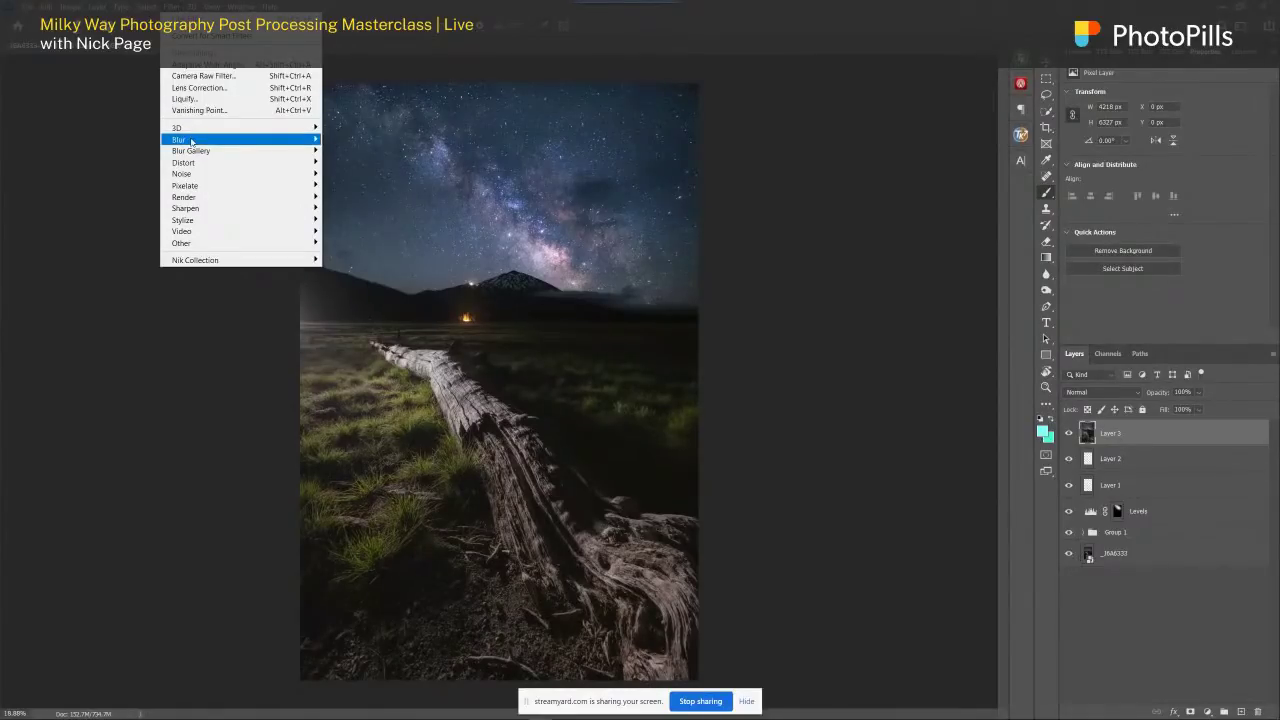
mouse_move(194, 142)
left_click(358, 186)
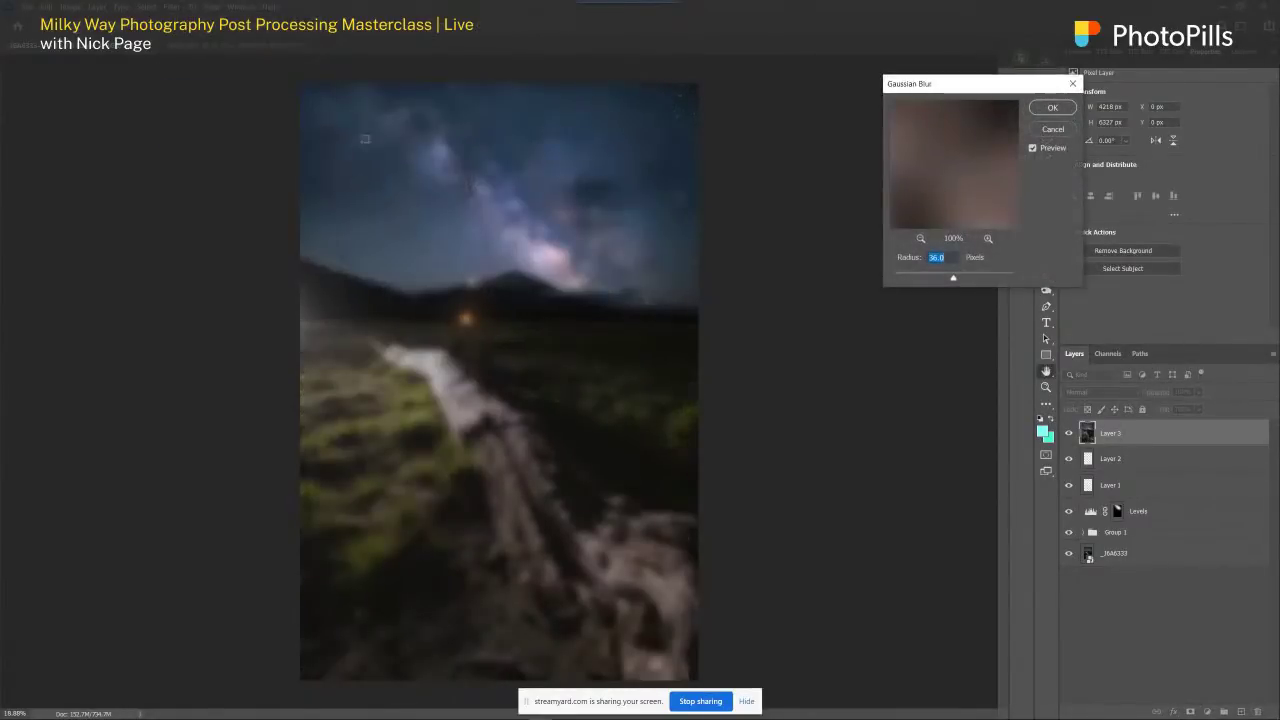
left_click_drag(953, 277, 948, 278)
left_click_drag(947, 279, 952, 279)
left_click_drag(951, 278, 955, 278)
left_click(1052, 108)
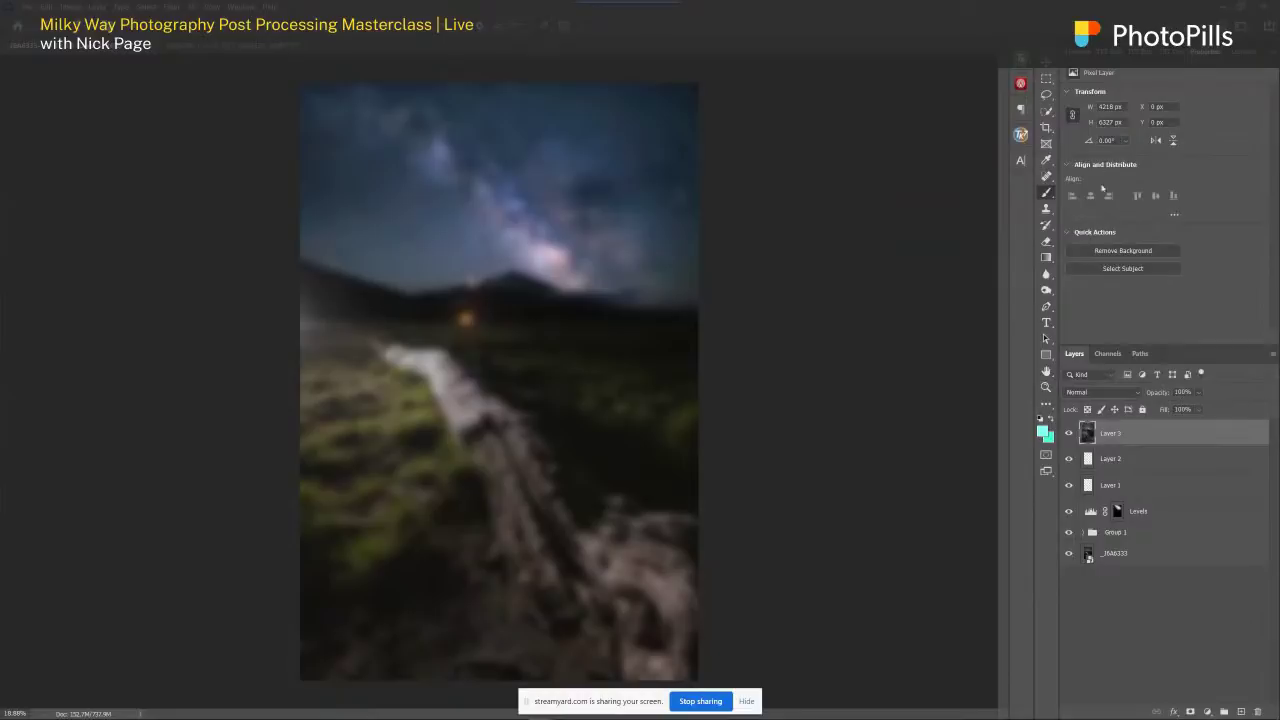
- Set the blurred layer's opacity to 22% and check its soft glow against the unblurred image
left_click(1149, 393)
type("22")
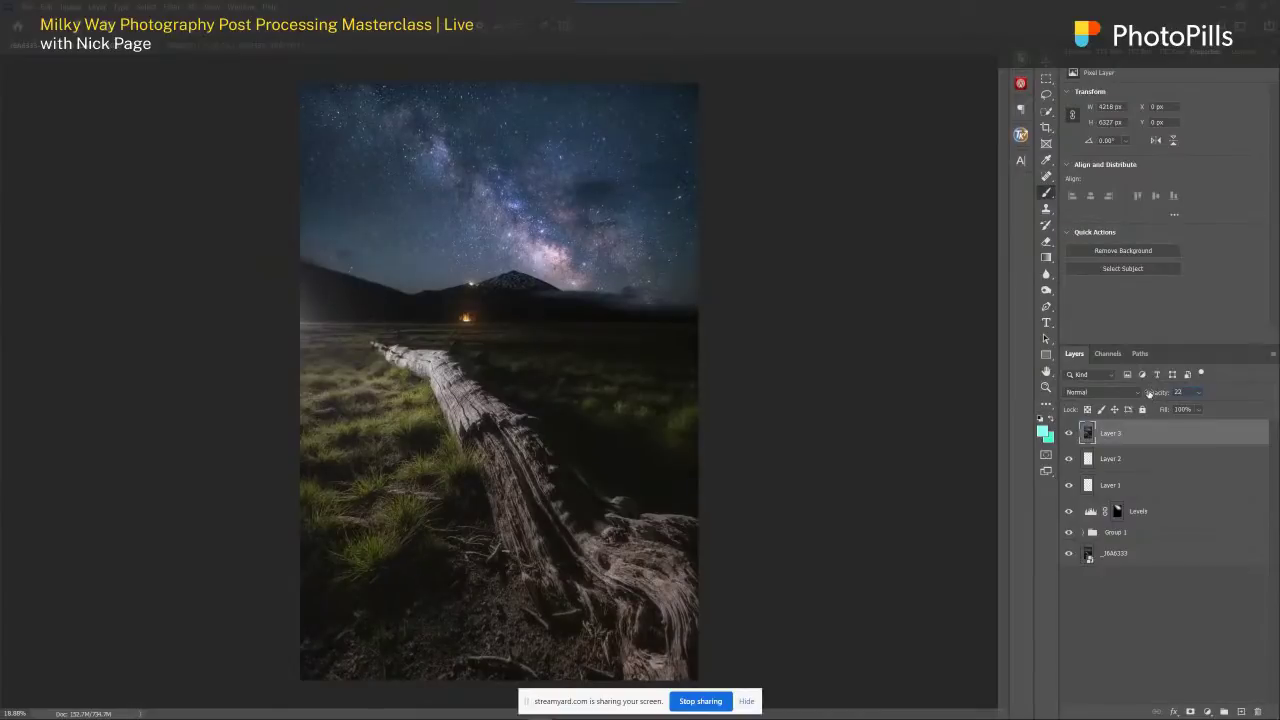
key("Return")
left_click(1067, 434)
- Mask the blurred layer with a Lumenzia L1.5 lights luminosity mask and reduce the mask's density
left_click(1236, 51)
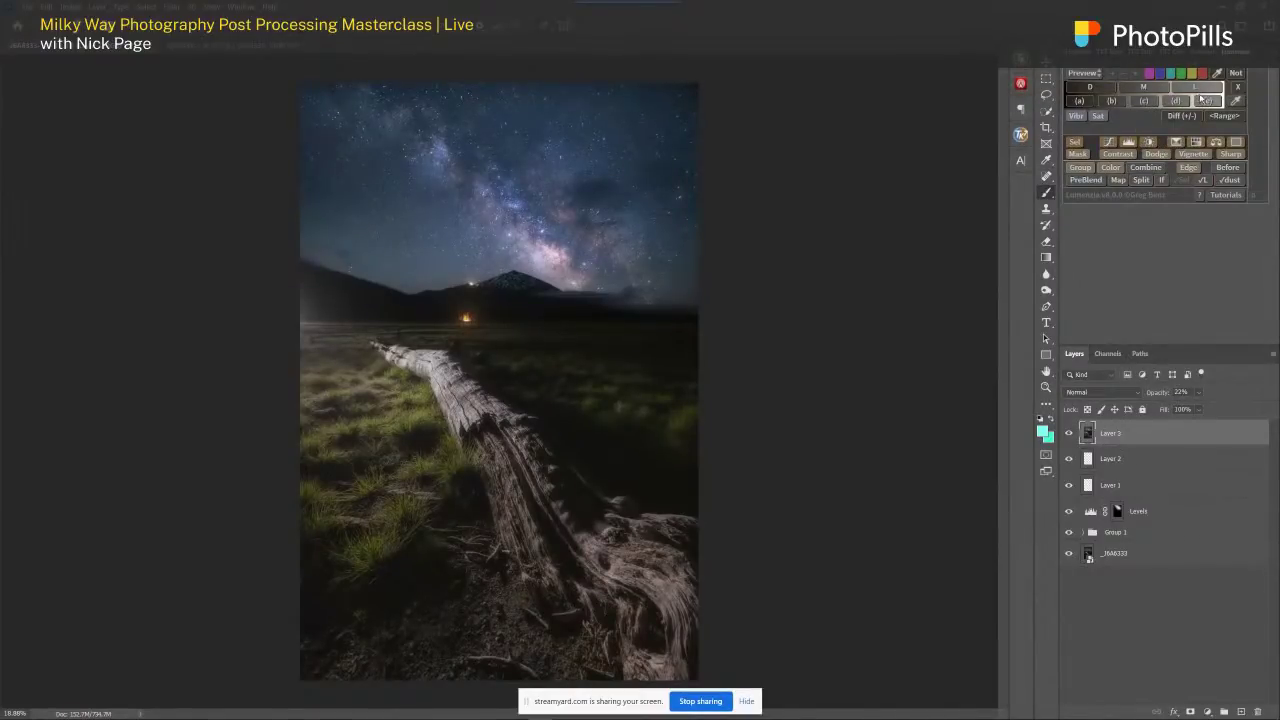
left_click(1208, 100)
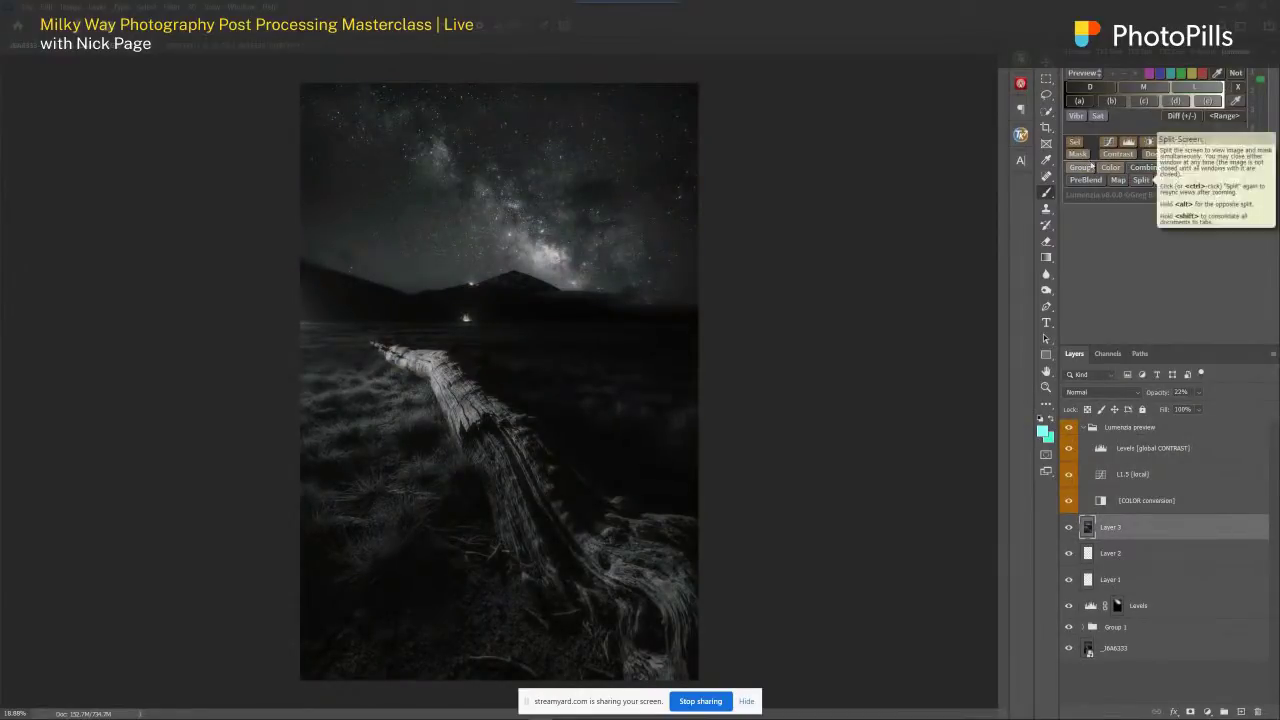
left_click(1085, 155)
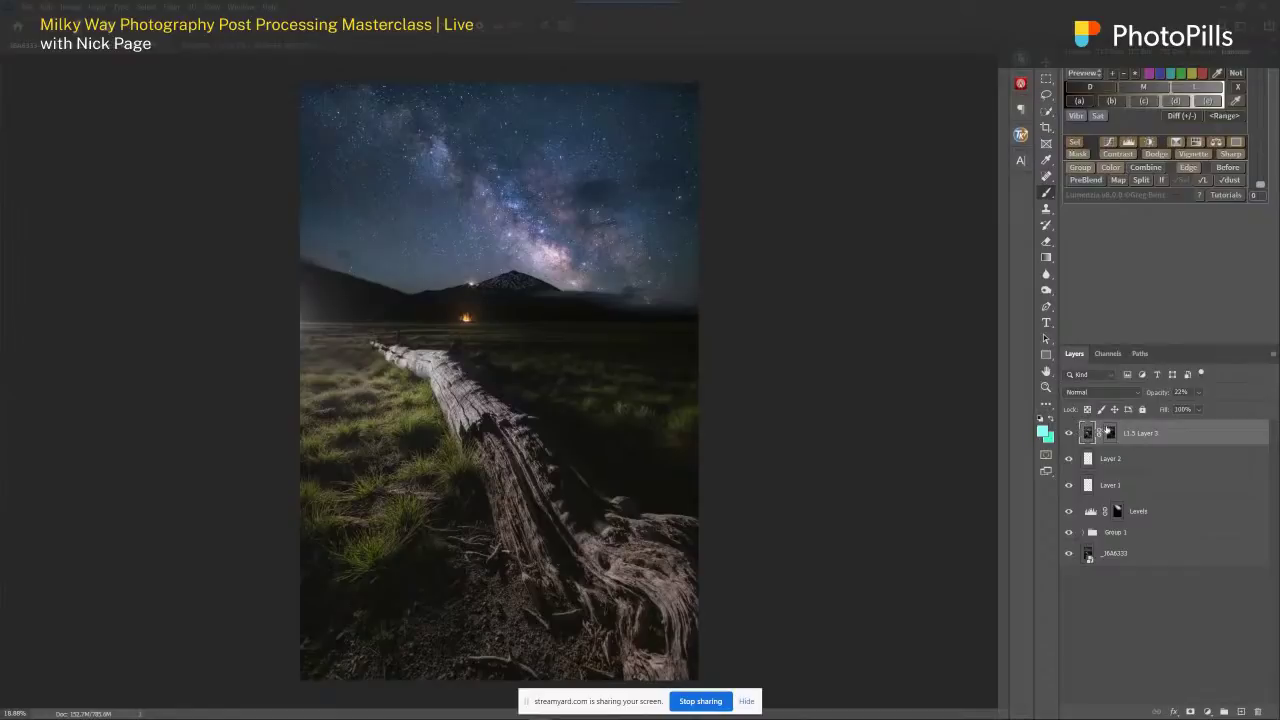
double_click(1110, 433)
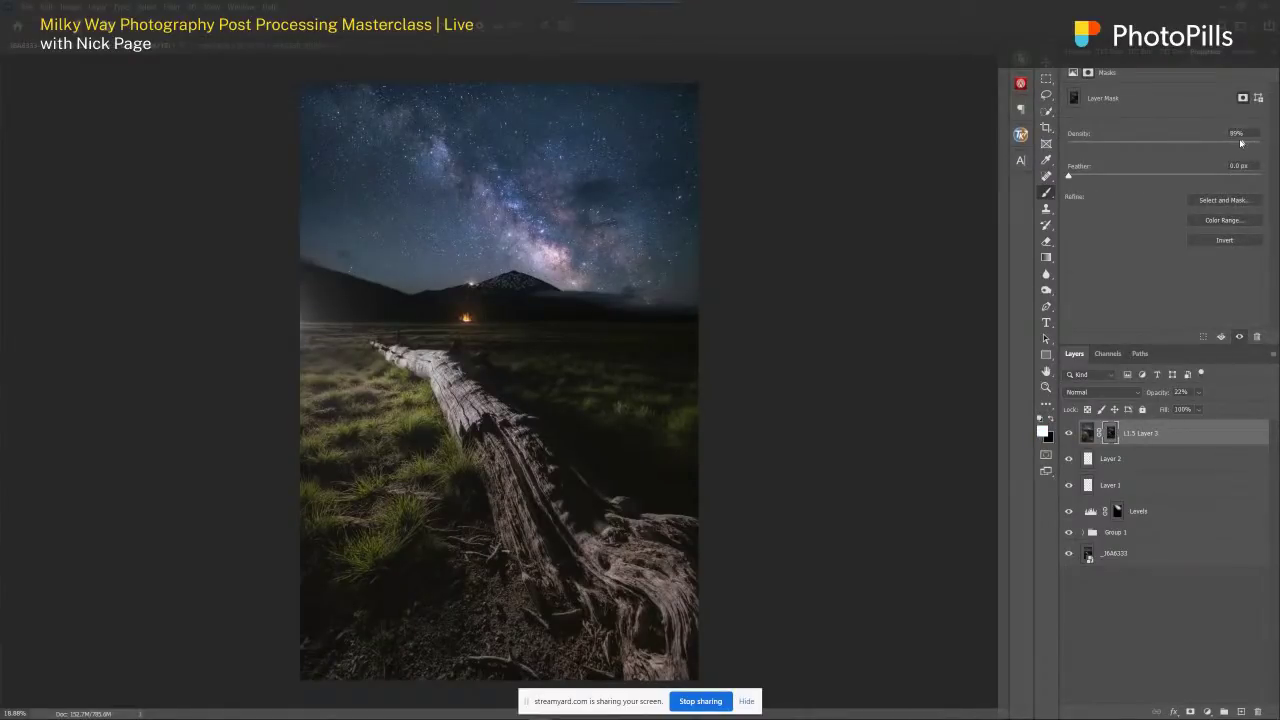
- Apply the Camera Raw Filter to the blurred layer's image with raised exposure, contrast +100 and a warmer temperature, and compare the glow on and off
left_click(1086, 433)
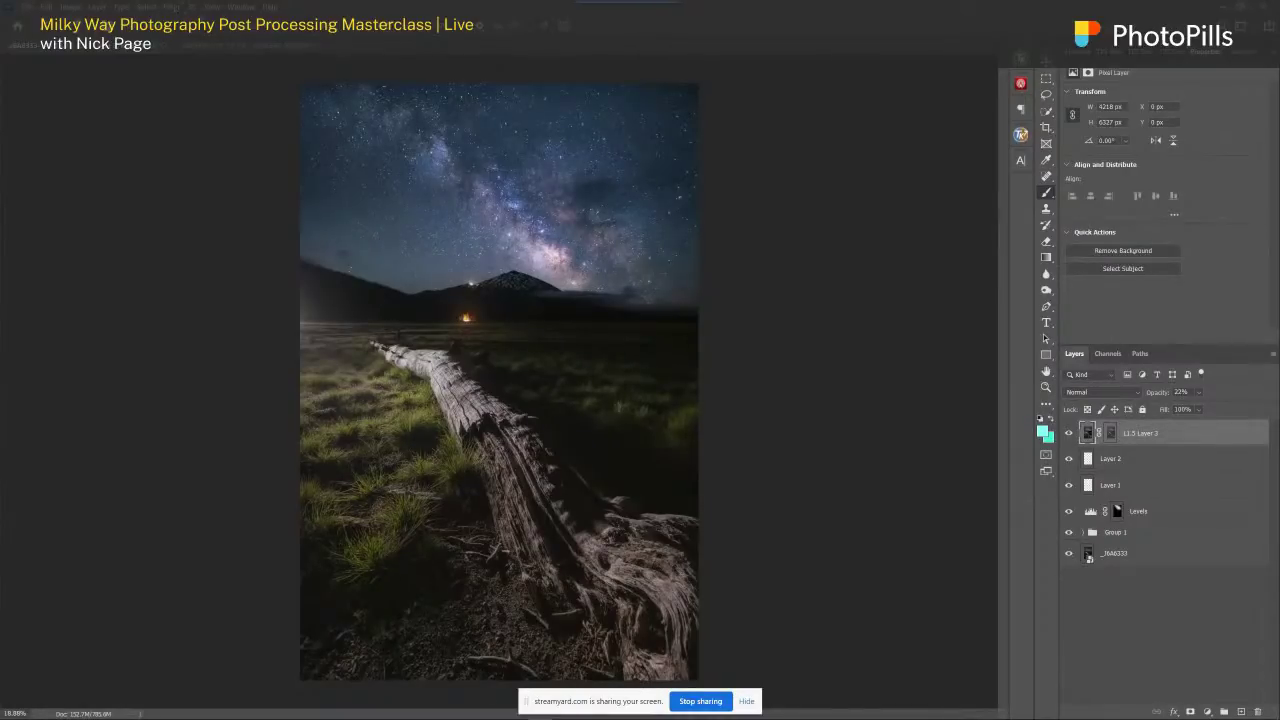
left_click(172, 6)
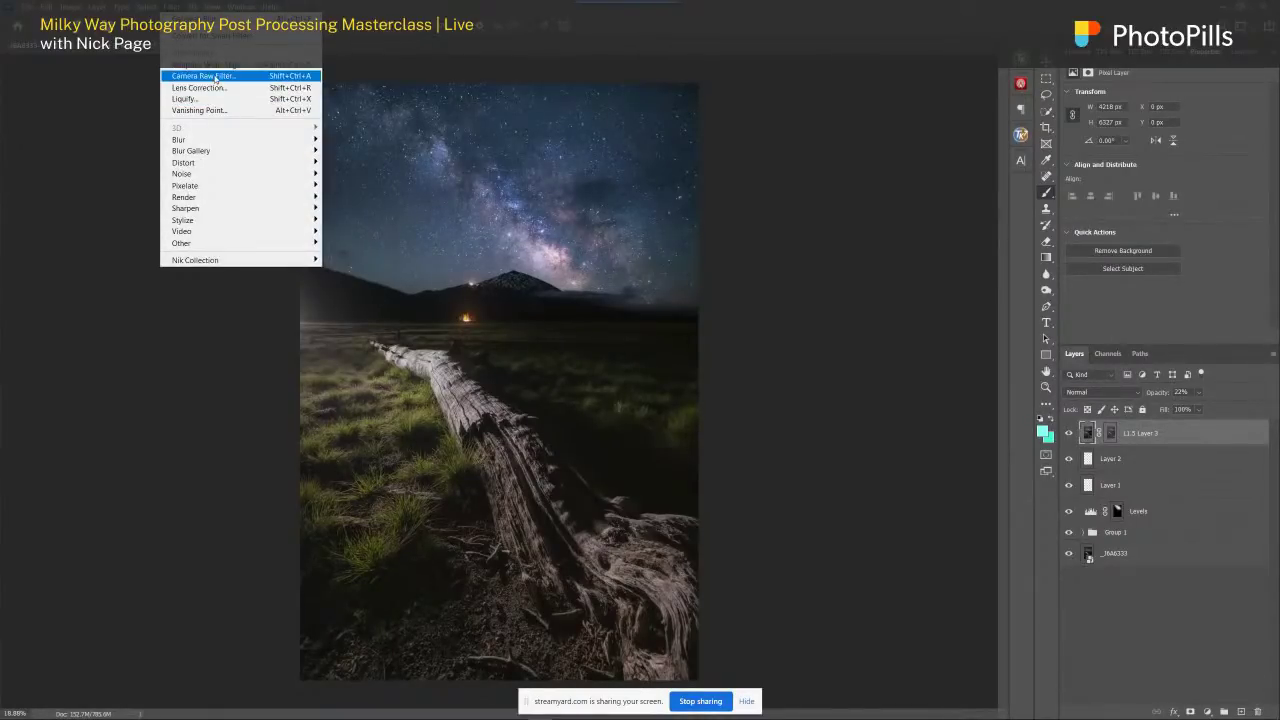
left_click(235, 73)
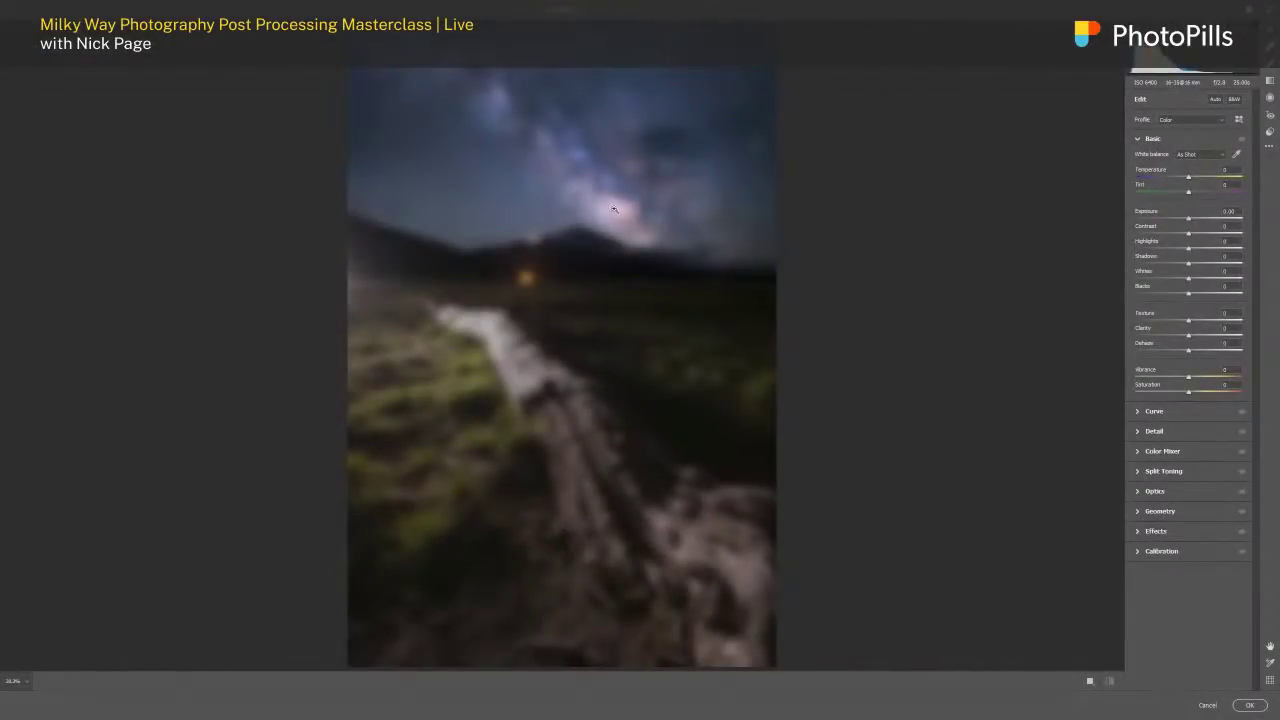
left_click_drag(1209, 232, 1193, 178)
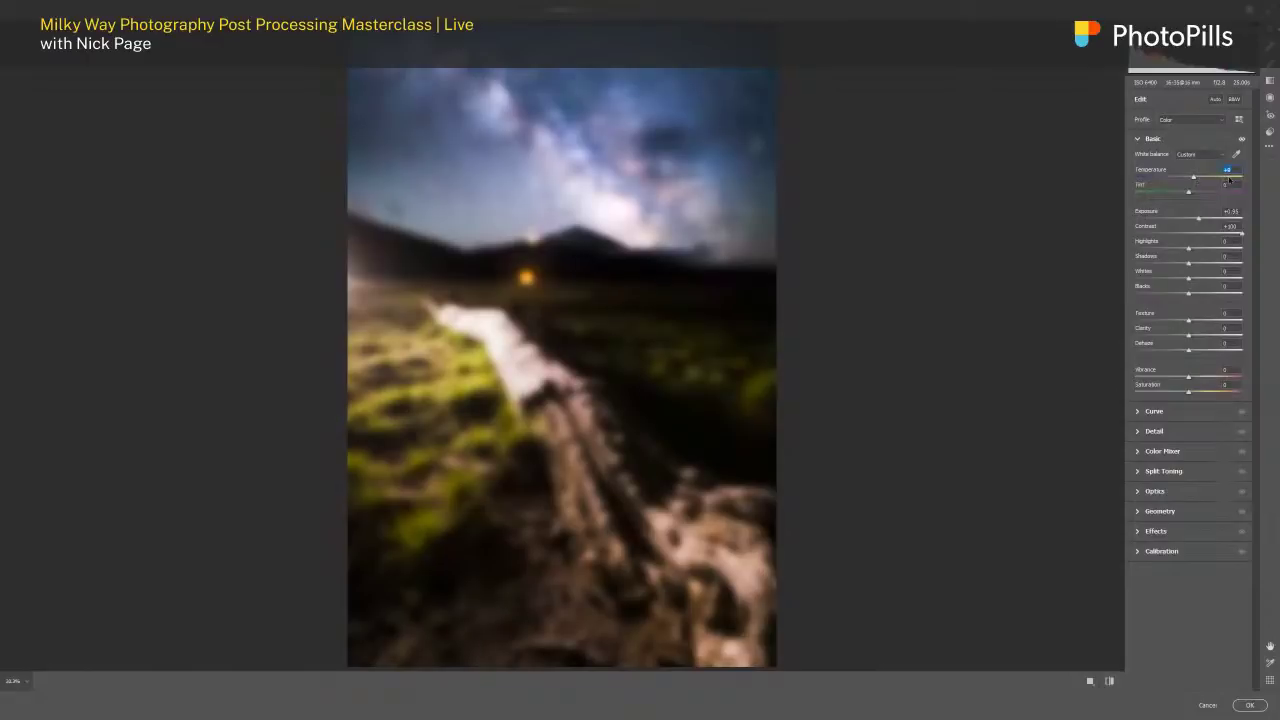
left_click_drag(1193, 178, 1197, 178)
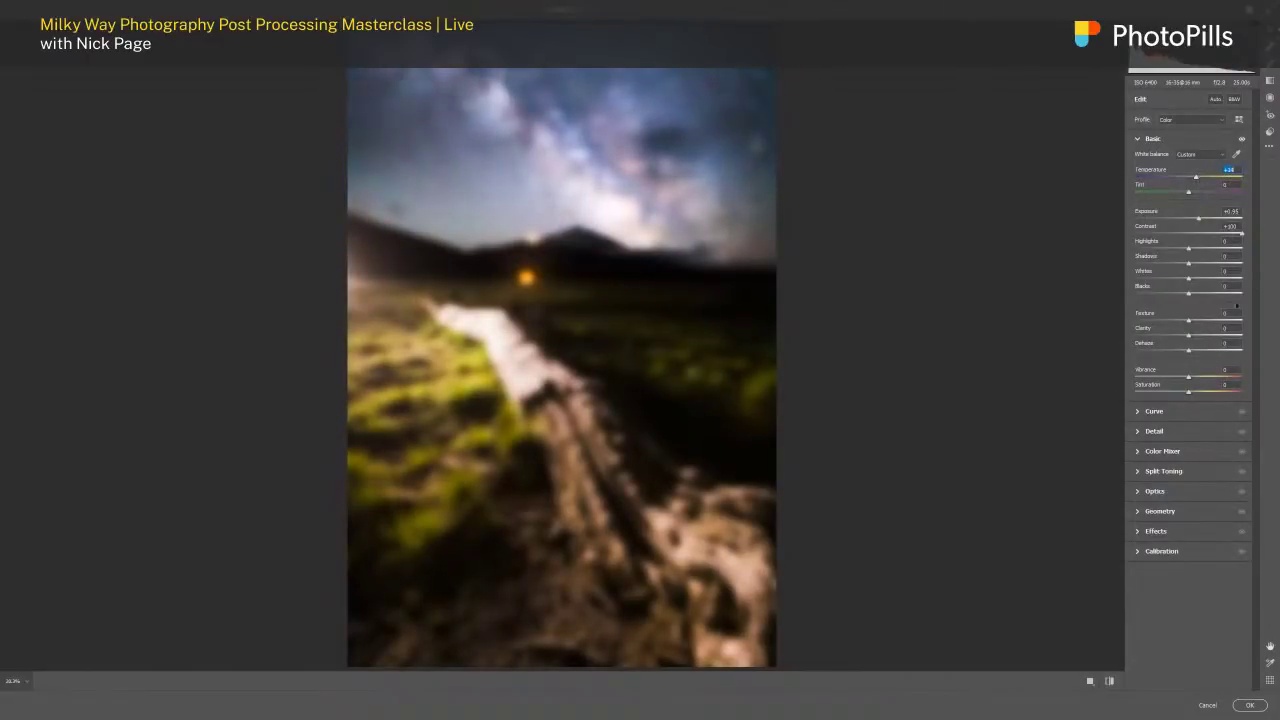
left_click(1200, 219)
left_click(1249, 705)
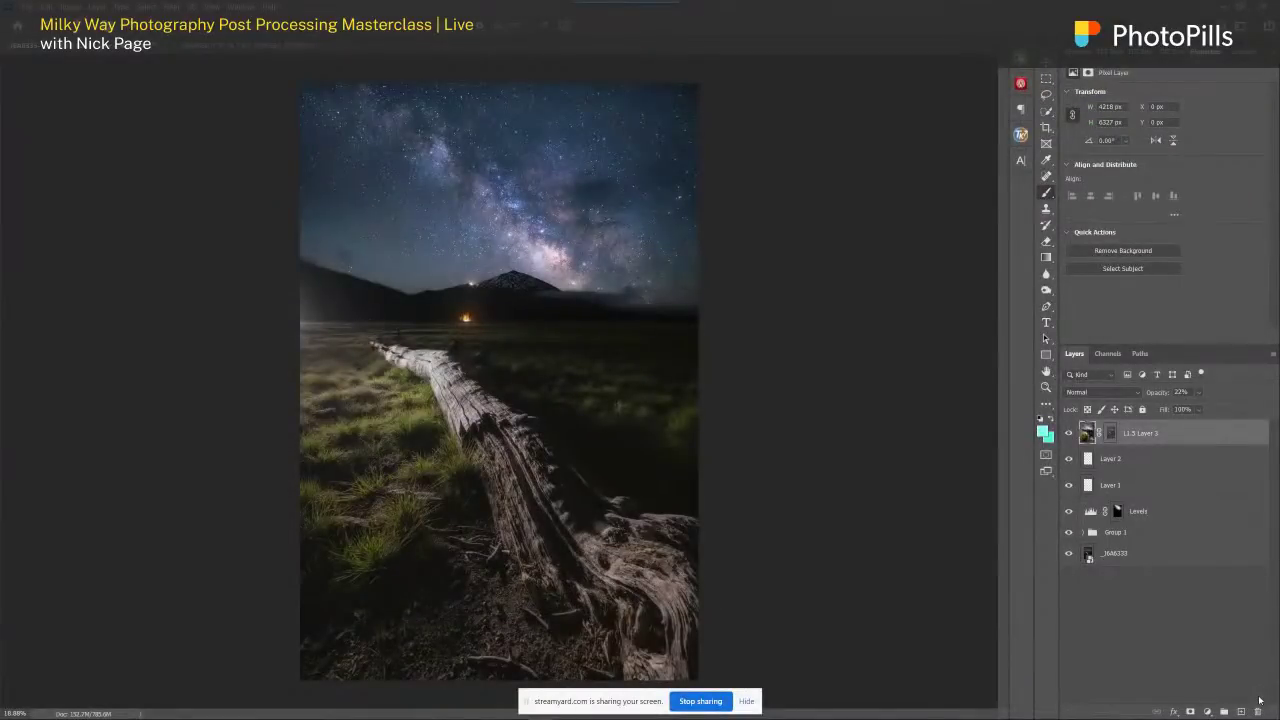
left_click(1068, 433)
left_click(1068, 433)
left_click(1068, 433)
left_click(1068, 433)
- Add a Brightness/Contrast adjustment layer above the whole stack with brightness 28 and invert its mask to black
left_click(1208, 708)
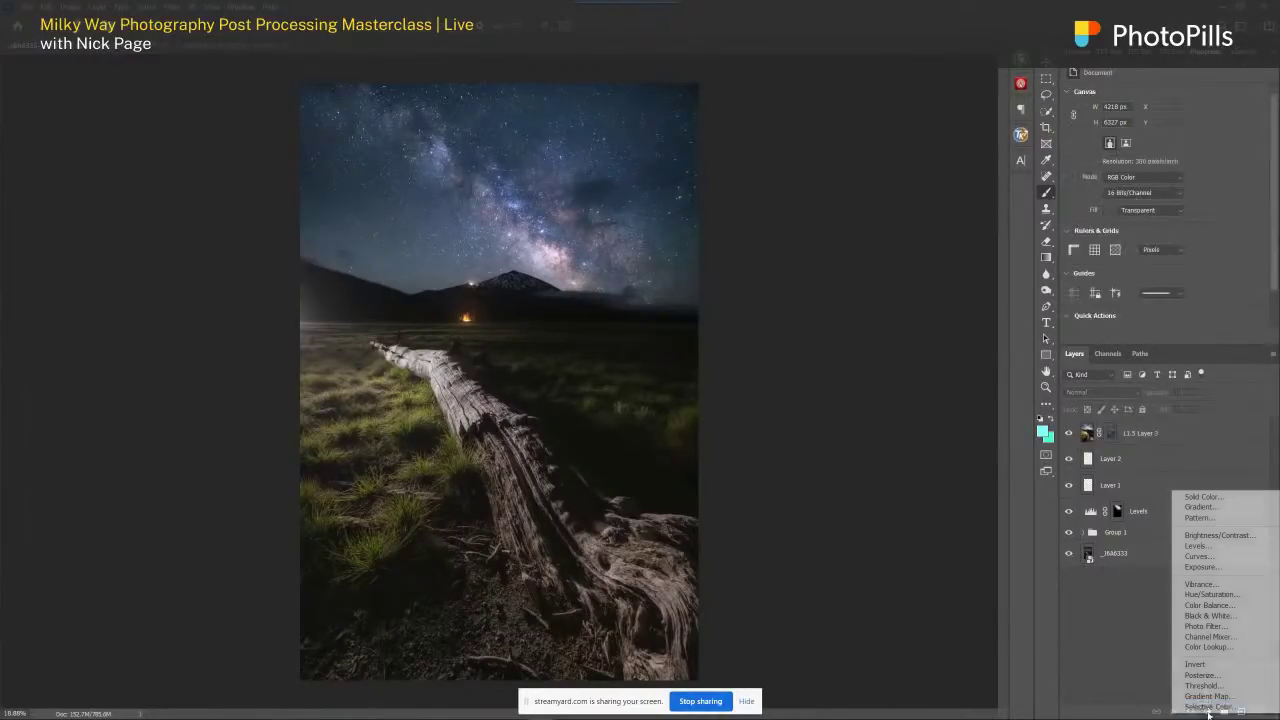
left_click(1220, 538)
left_click(1097, 431)
left_click_drag(1171, 128, 1182, 128)
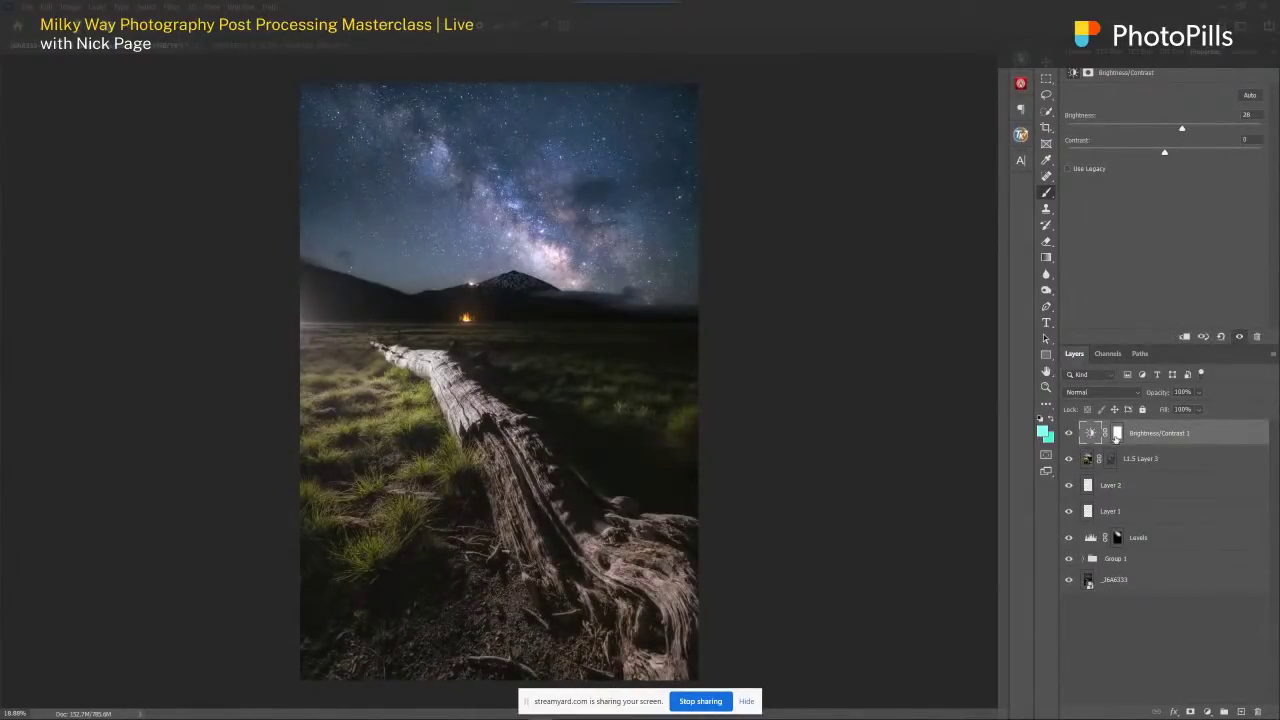
left_click(1116, 434)
key("ctrl+i")
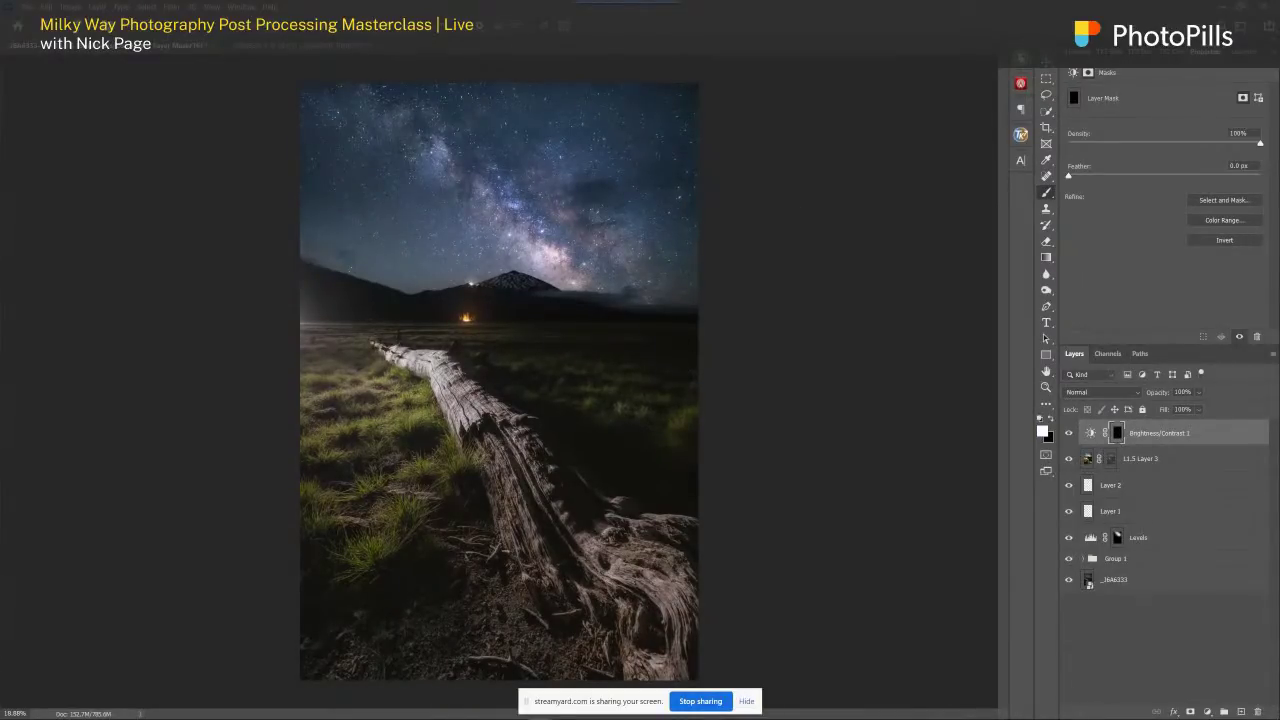
- Paint white with a very large brush through the centre of the brightness mask and compare the brightening on and off
key("bracketright")
key("bracketright")
key("bracketright")
key("bracketright")
key("bracketright")
key("bracketright")
key("bracketright")
key("bracketright")
key("bracketright")
key("bracketright")
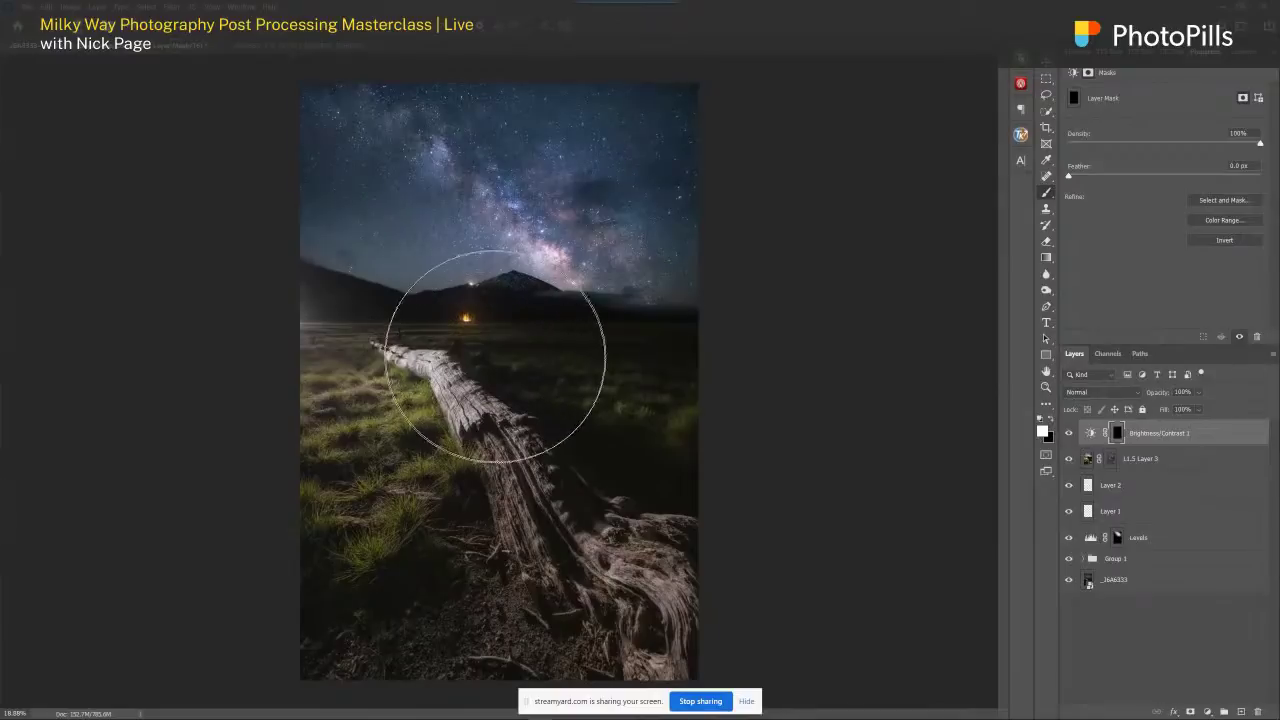
key("bracketright")
key("bracketright")
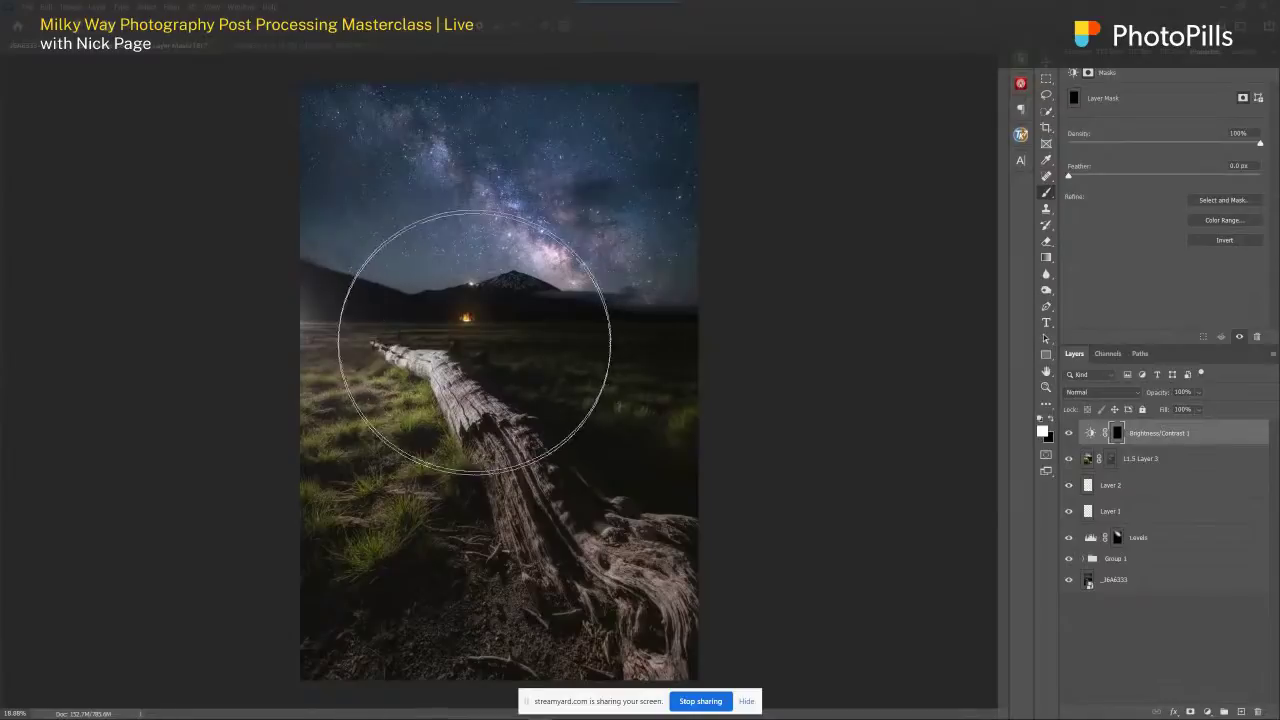
mouse_move(500, 337)
left_mouse_down()
mouse_move(508, 276)
mouse_move(513, 365)
mouse_move(505, 432)
left_mouse_up()
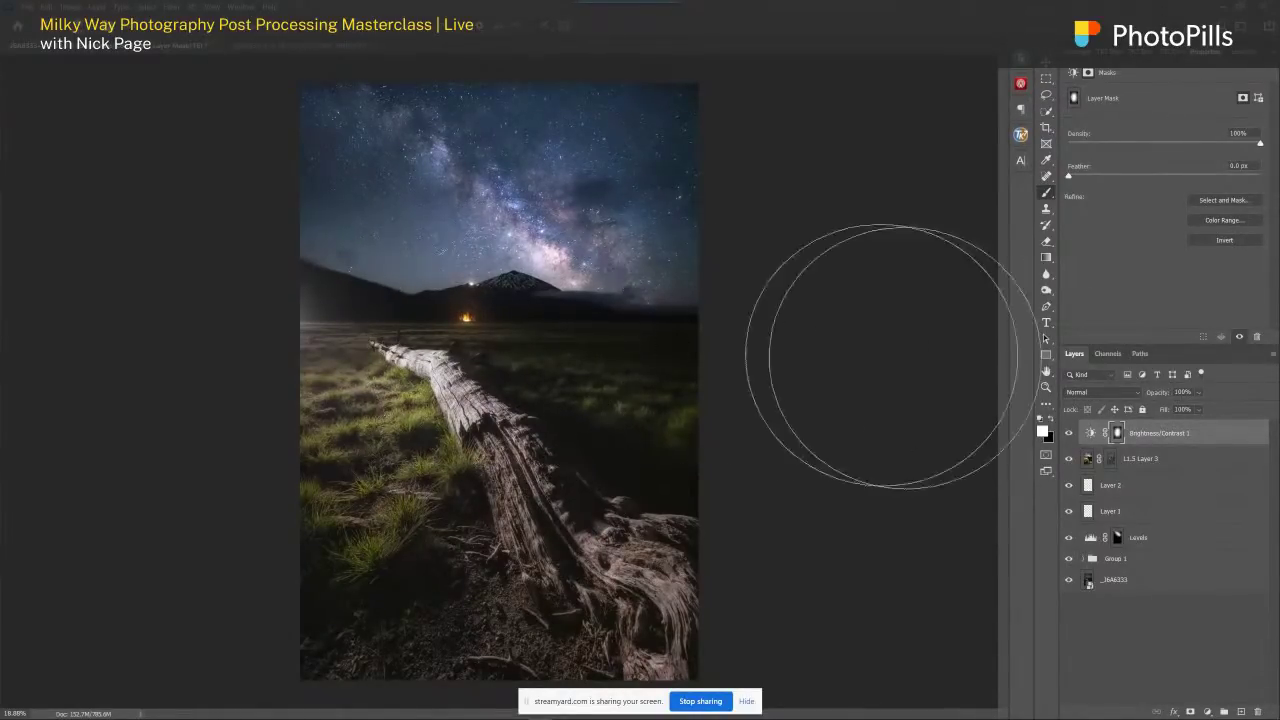
left_click(1068, 434)
left_click(1068, 434)
left_click(1068, 434)
left_click(1068, 434)
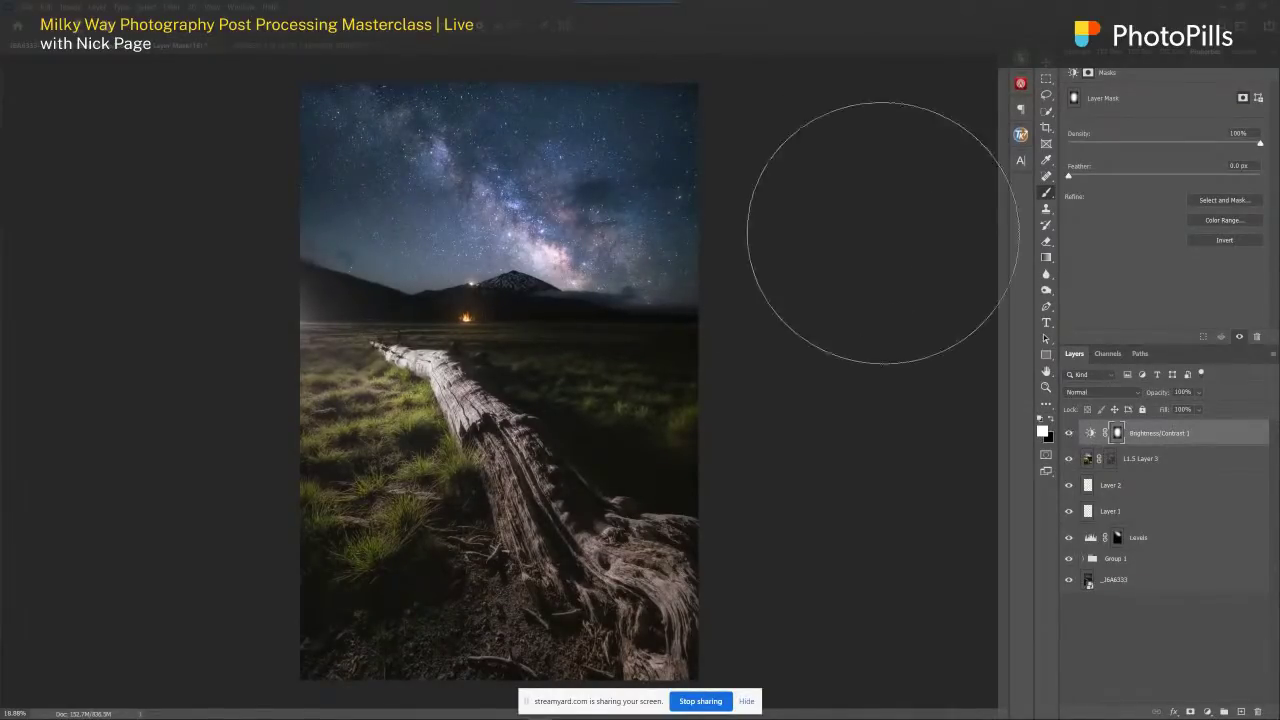
- Paint black with a small brush on the brightness mask over the bright Milky Way core above the mountain
scroll(600, 252, "up", 2)
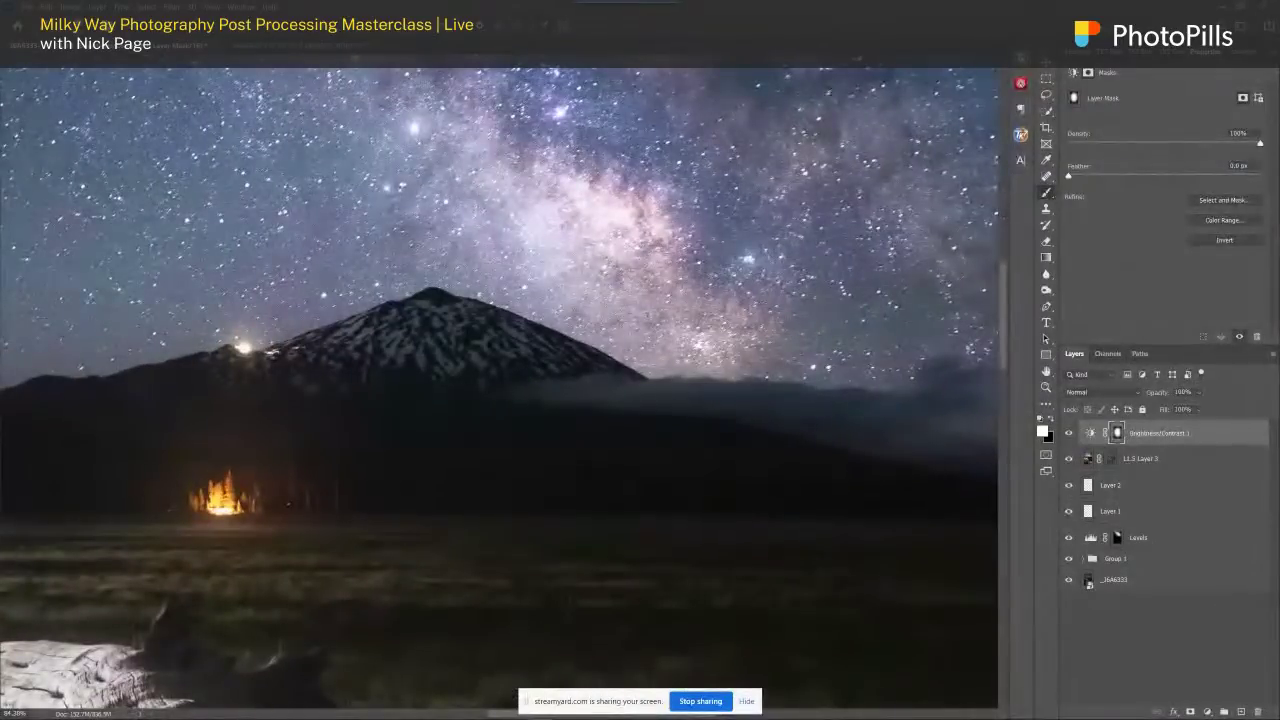
key("bracketleft")
key("bracketleft")
key("bracketleft")
key("bracketleft")
key("bracketleft")
key("x")
mouse_move(630, 240)
left_mouse_down()
mouse_move(615, 211)
mouse_move(637, 244)
mouse_move(560, 190)
left_mouse_up()
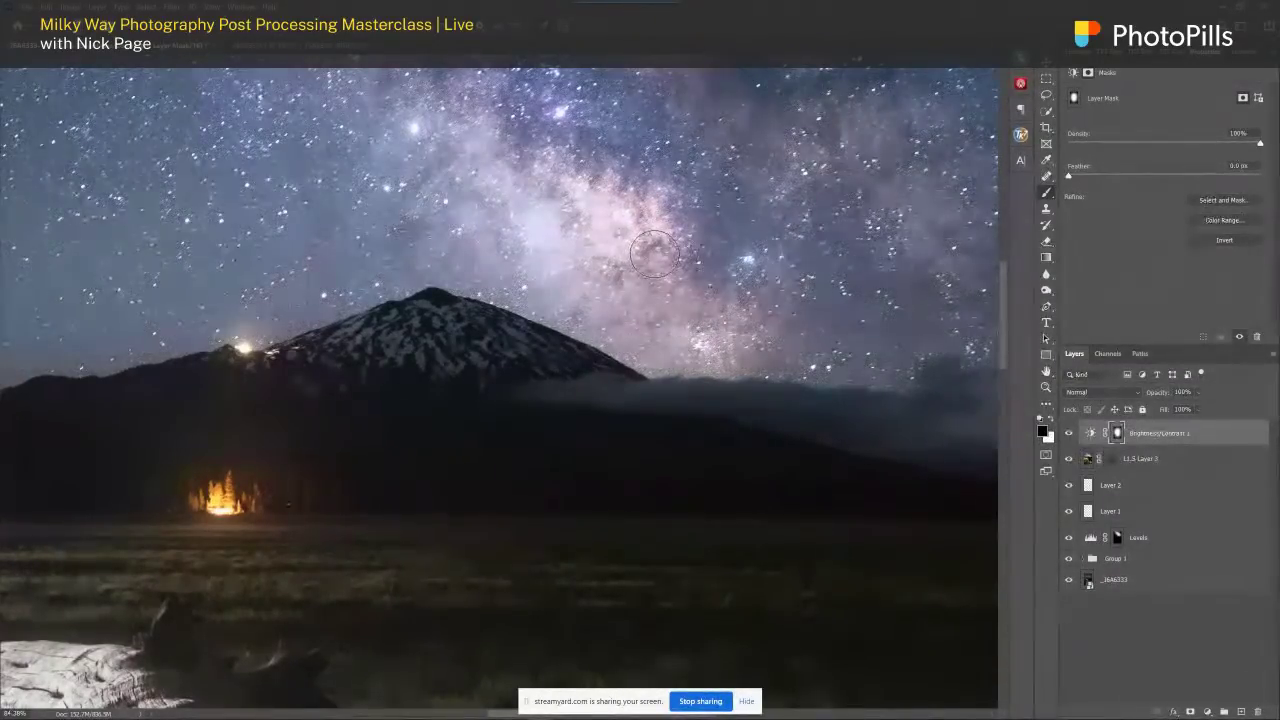
- Examine the overall balance of the photo at several zoom levels and in full-screen view
scroll(535, 262, "down", 5)
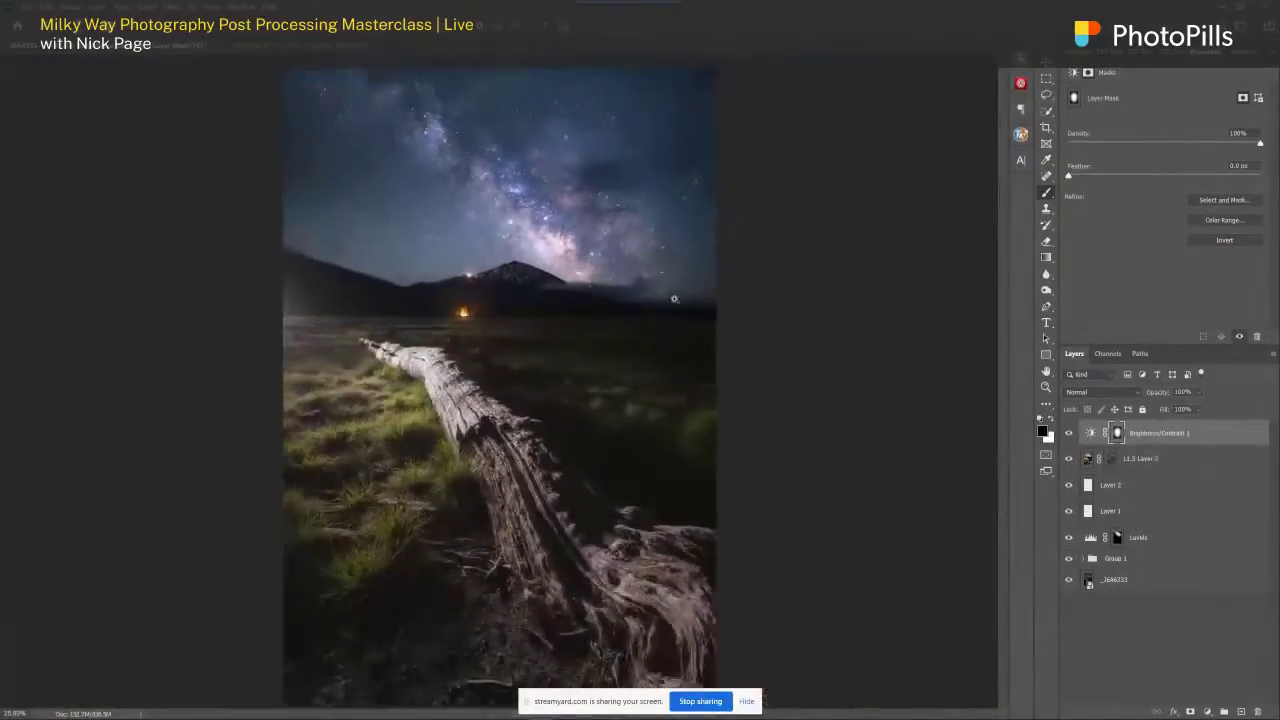
key("ctrl+0")
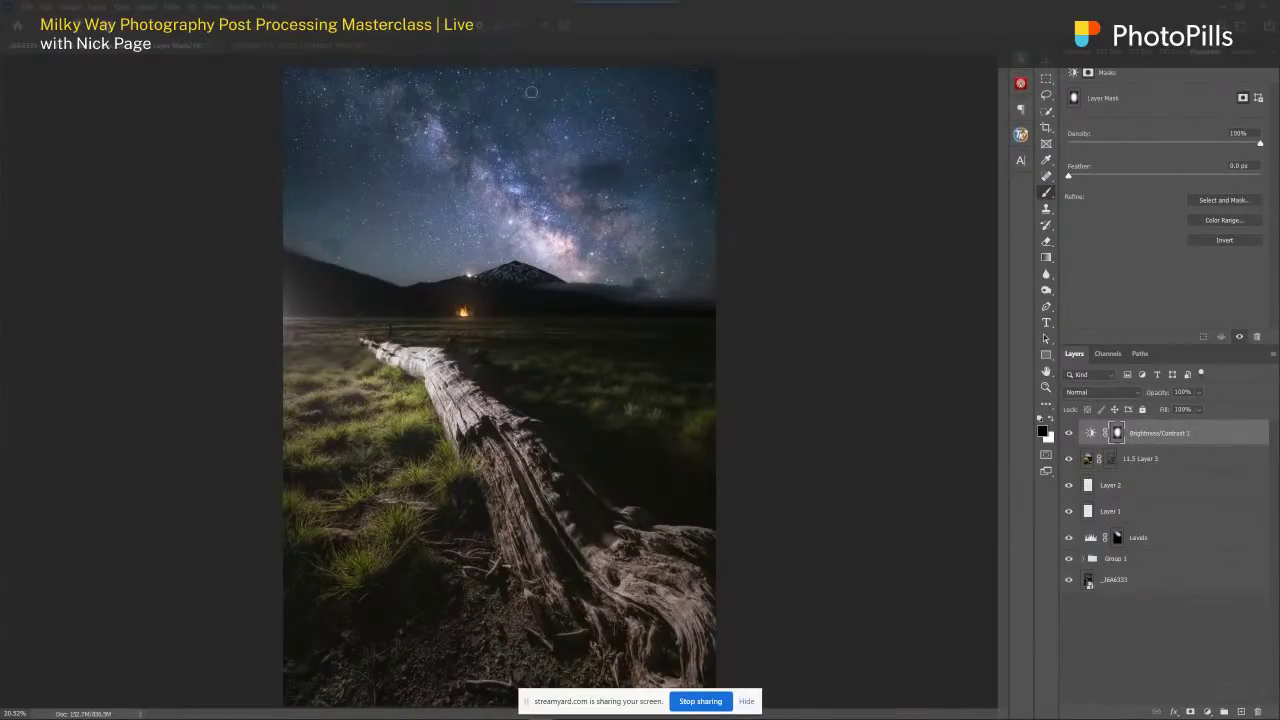
scroll(577, 320, "down", 1)
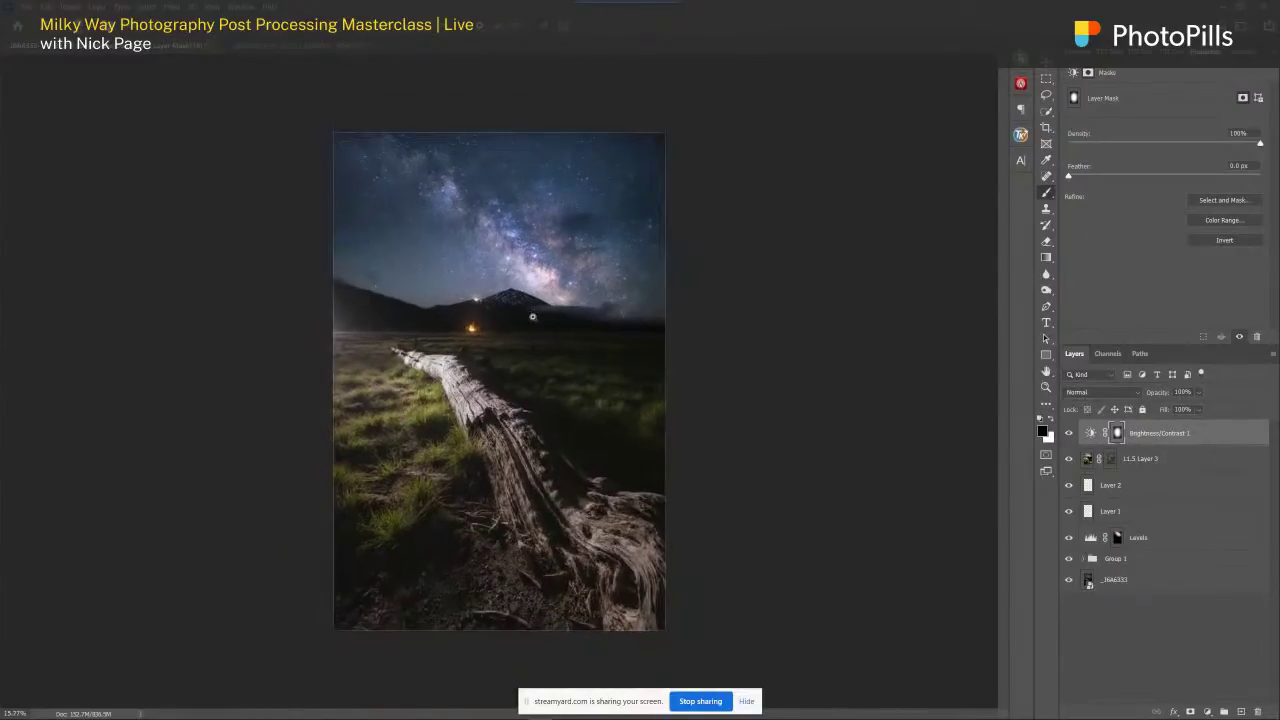
scroll(534, 317, "up", 2)
left_click_drag(510, 403, 537, 349)
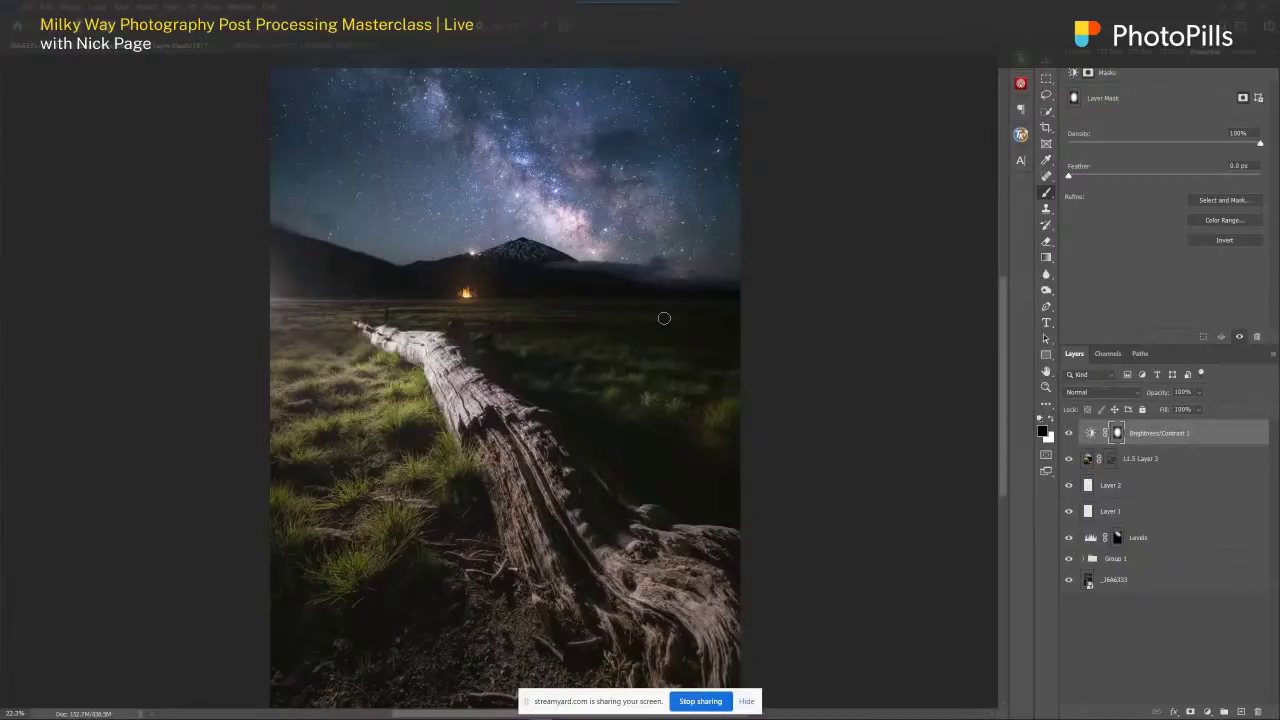
left_click_drag(578, 335, 713, 314)
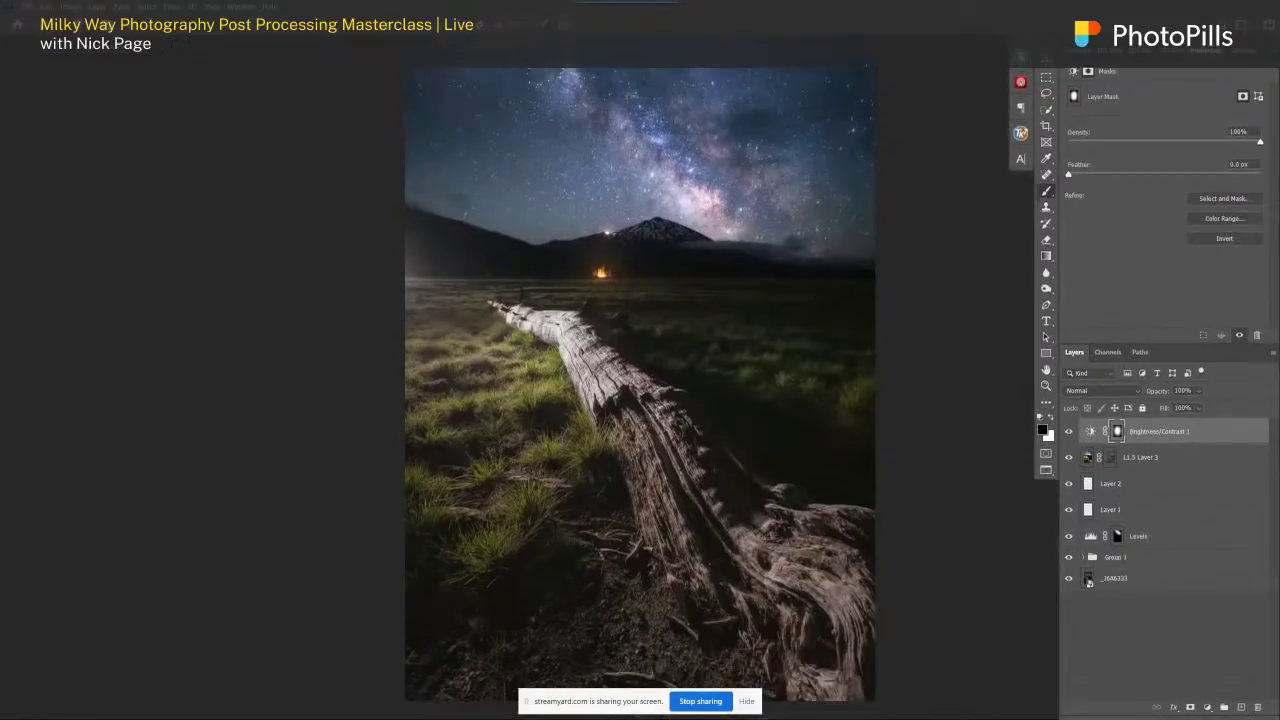
key("f")
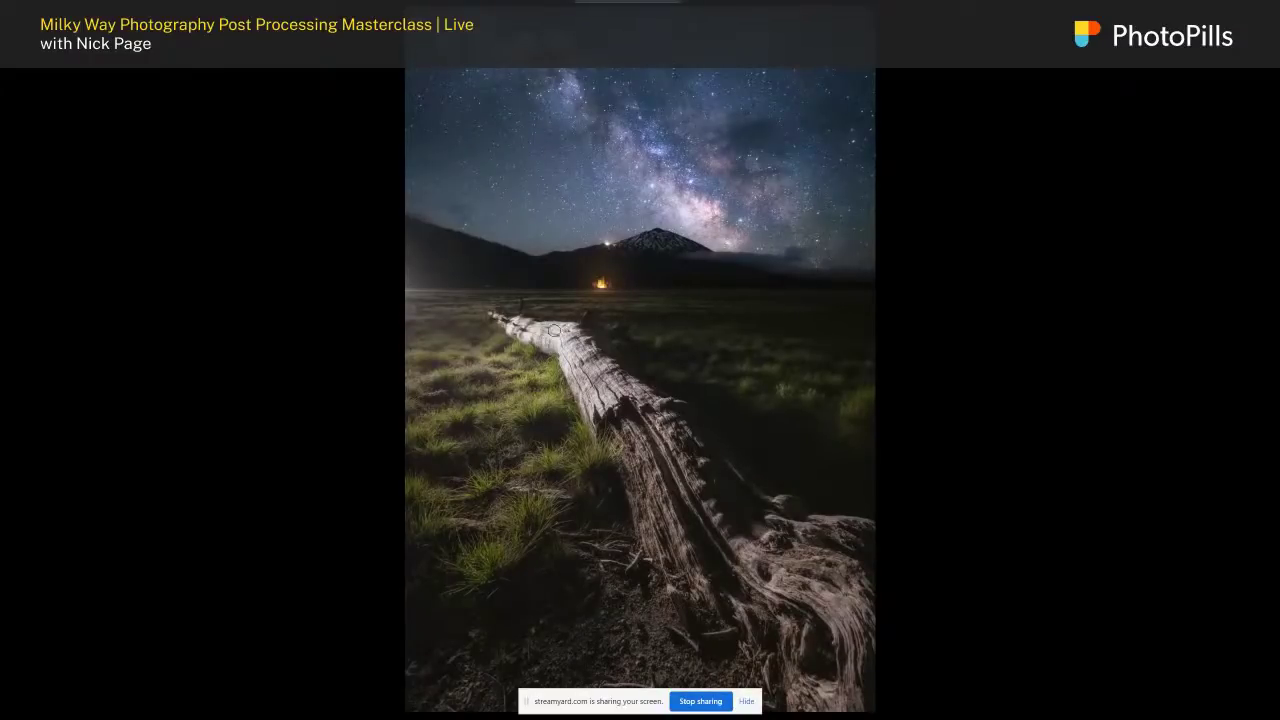
key("f")
scroll(554, 330, "down", 3)
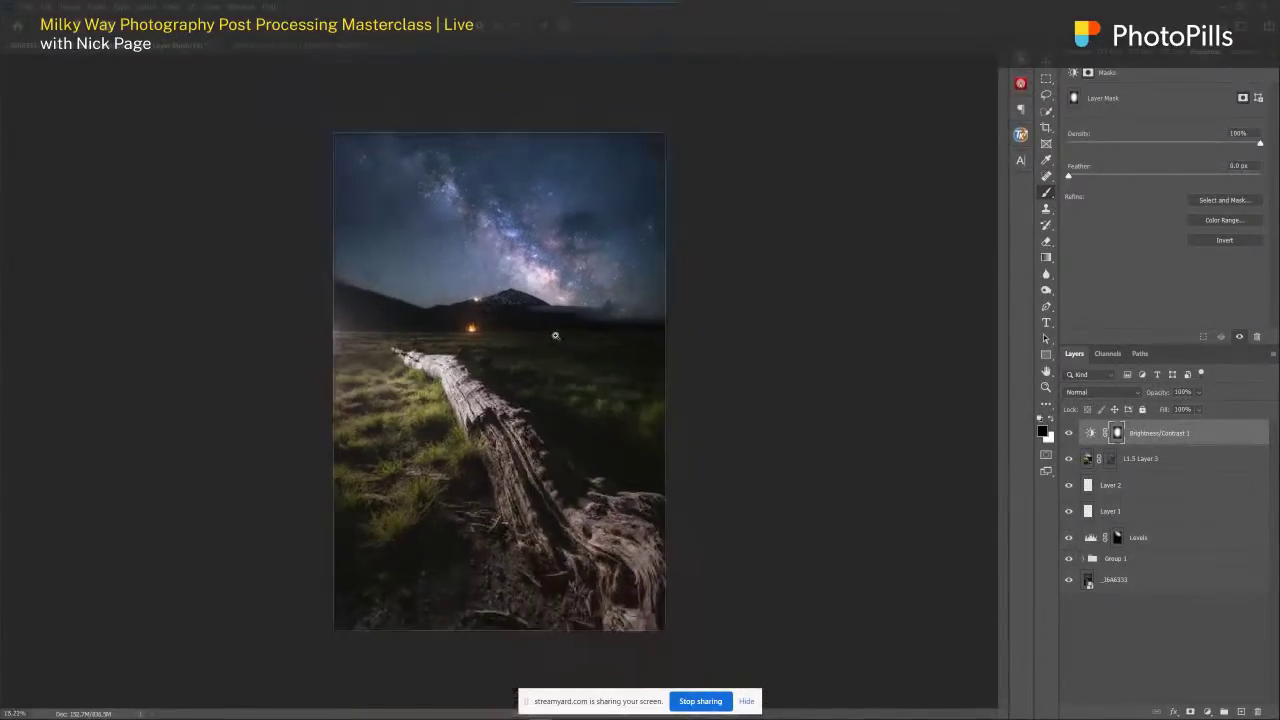
scroll(568, 330, "up", 2)
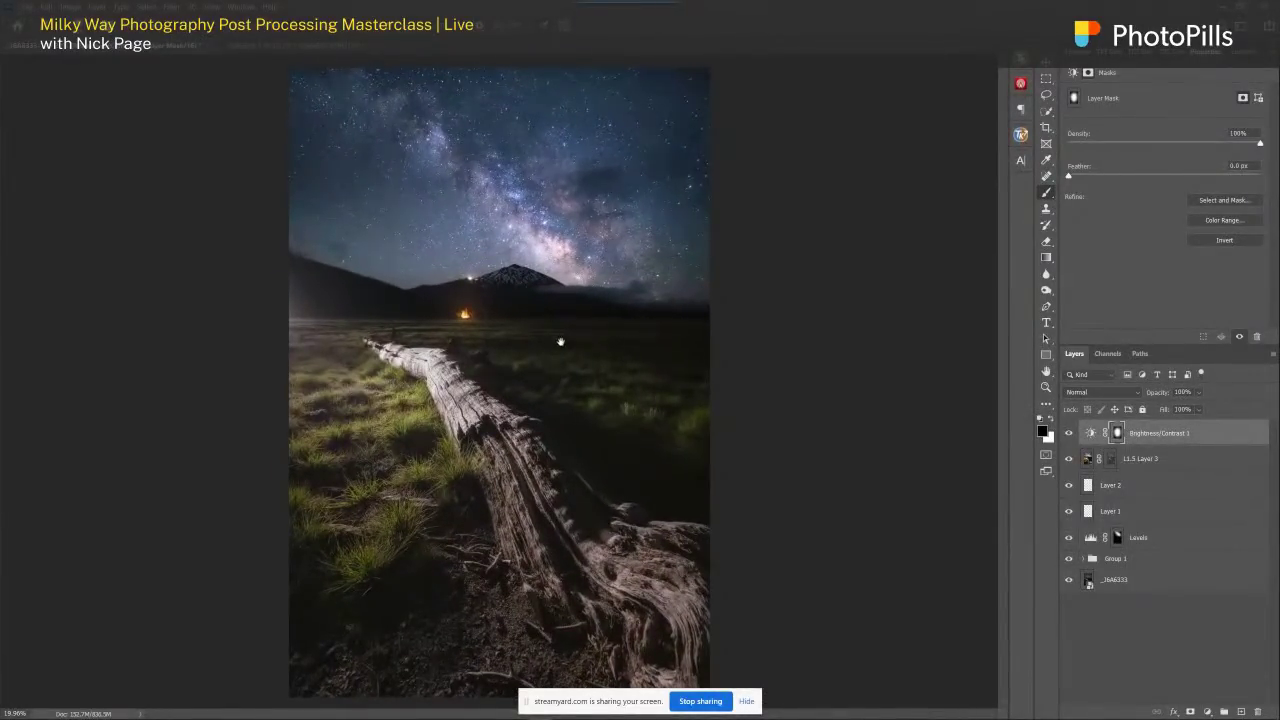
scroll(540, 354, "up", 3)
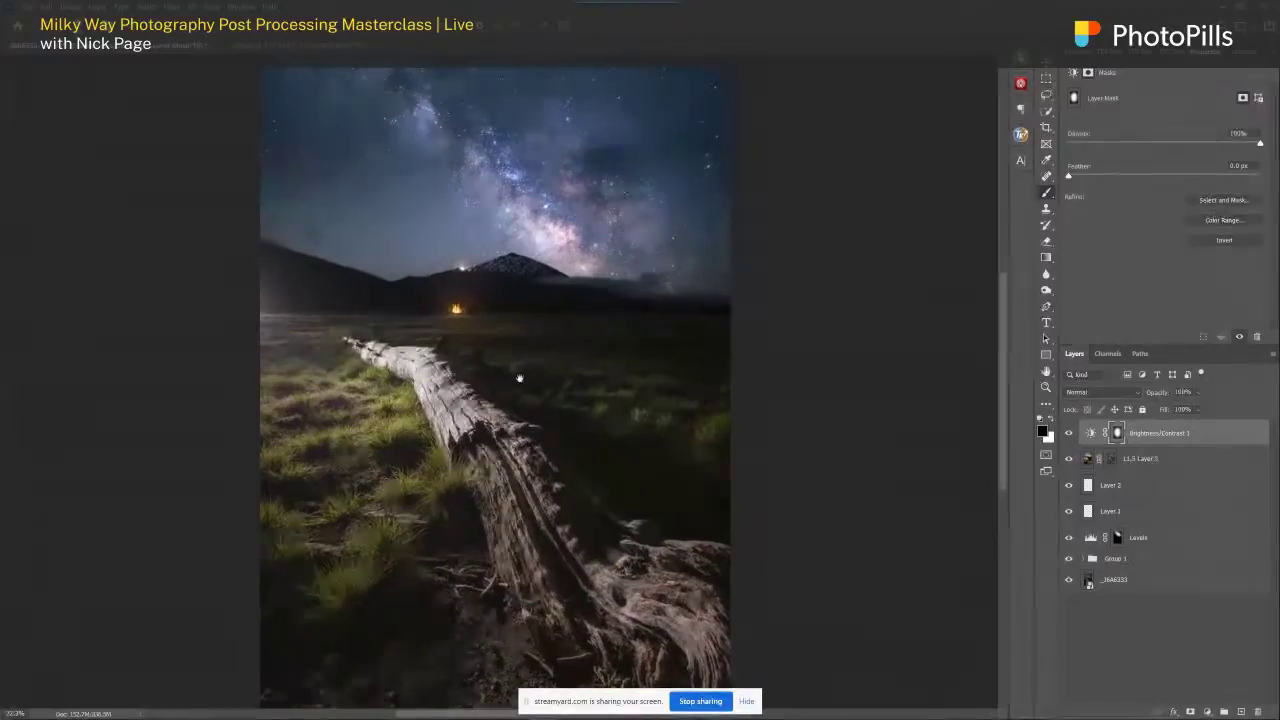
scroll(548, 358, "down", 3)
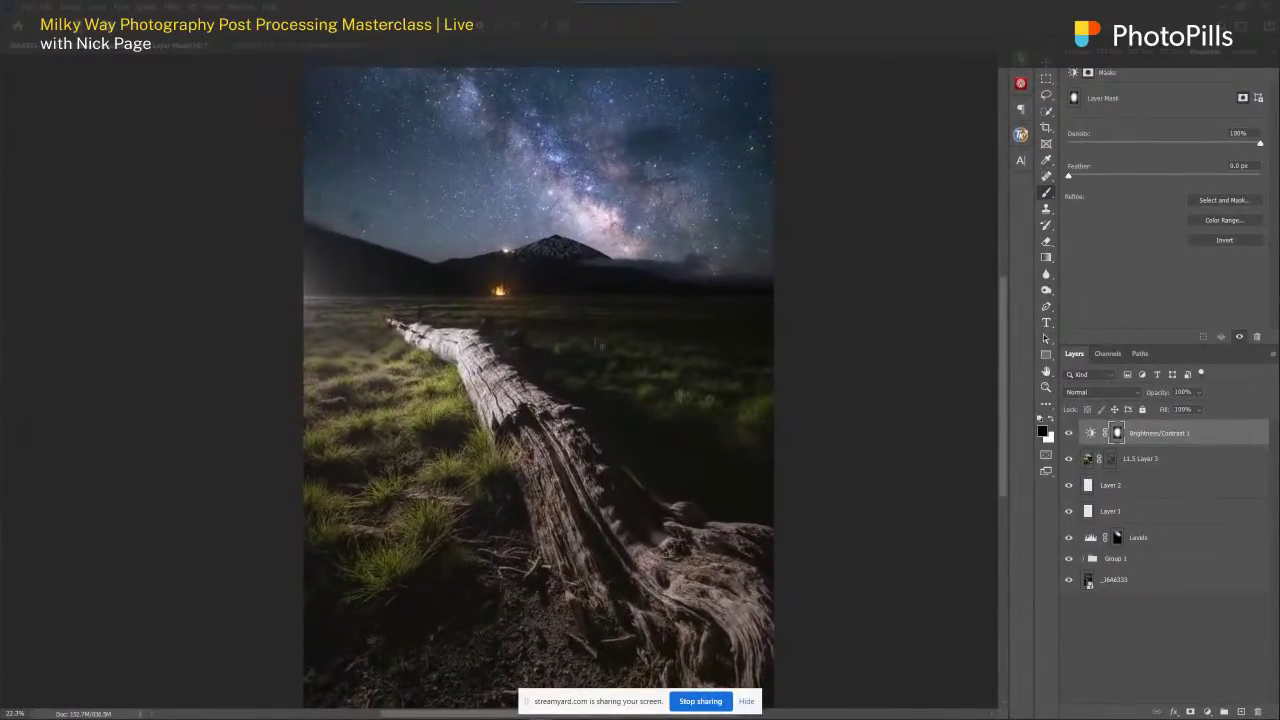
scroll(567, 344, "down", 1)
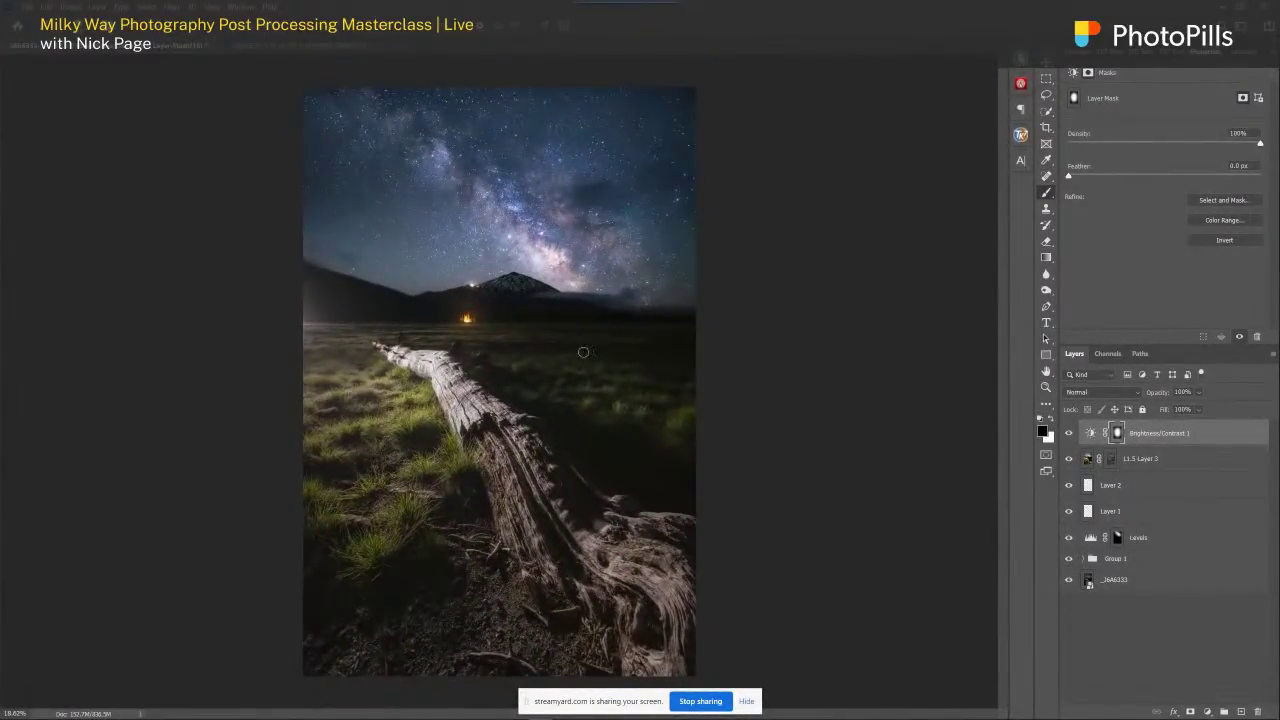
- Examine the photo alone in full-screen view to judge its overall look
key("f")
key("f")
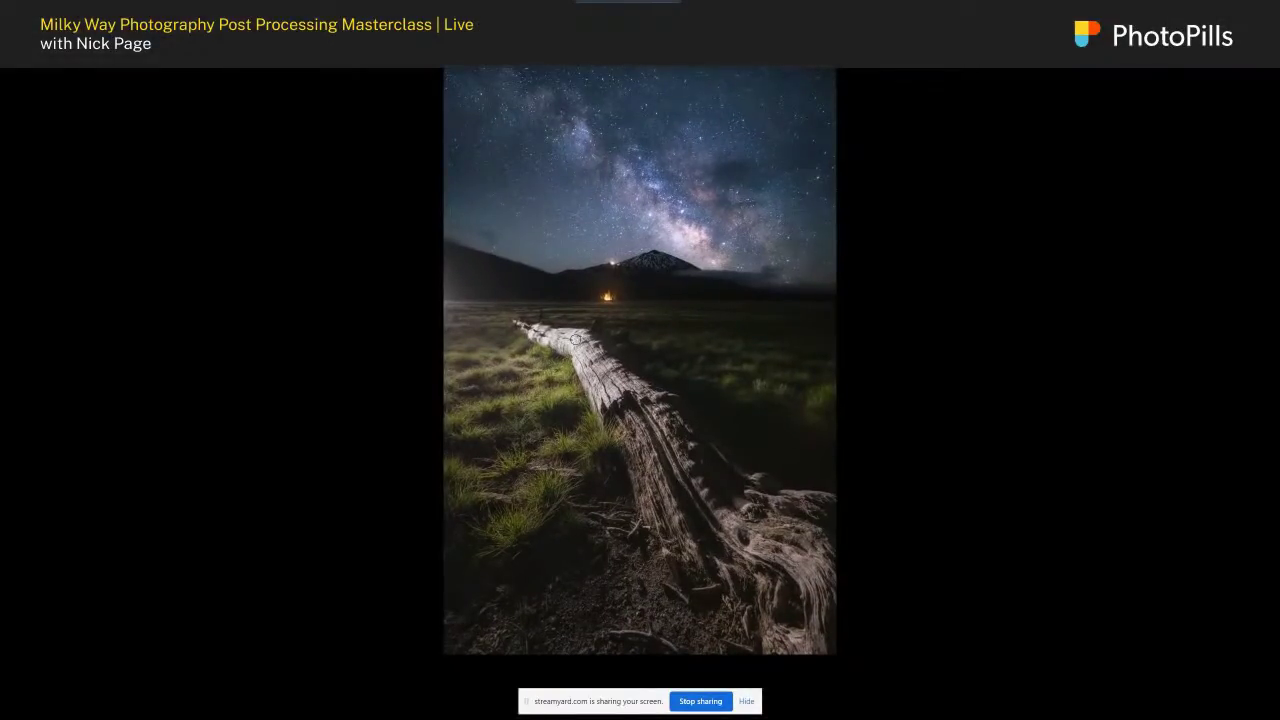
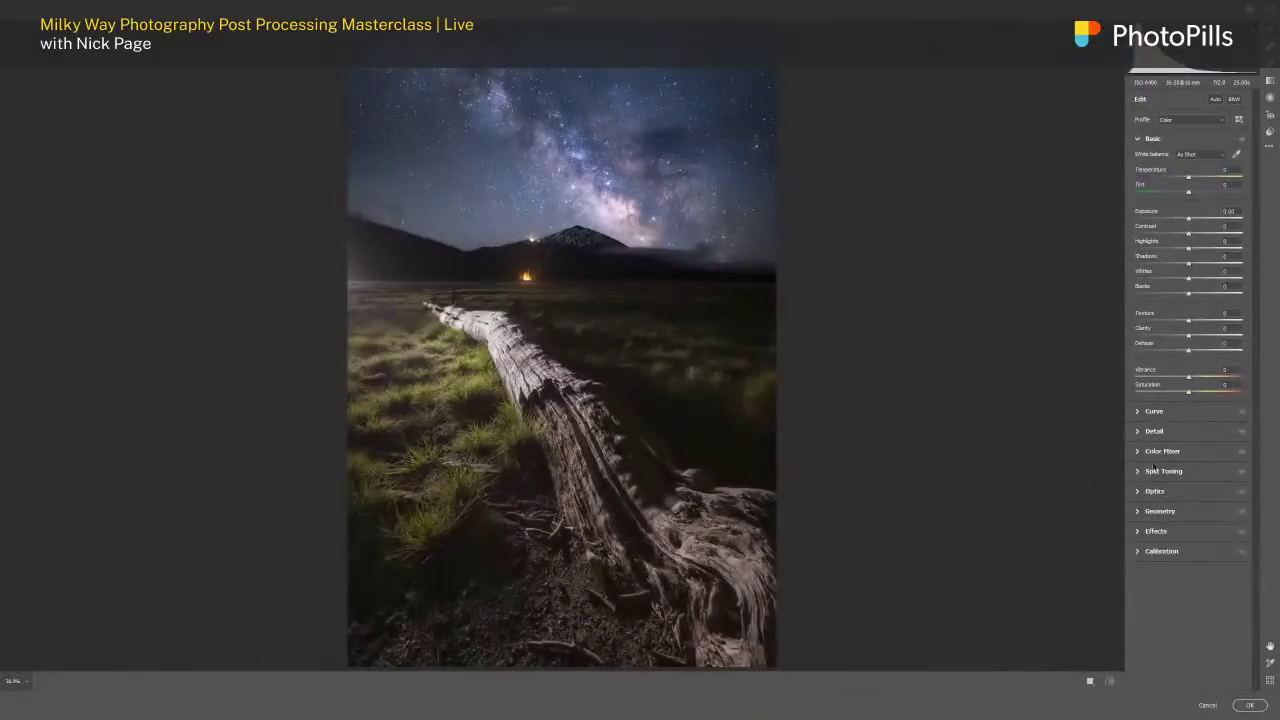
- Apply strong luminance and color noise reduction to the merged top layer with the Camera Raw filter and inspect the result up close
left_click(1153, 432)
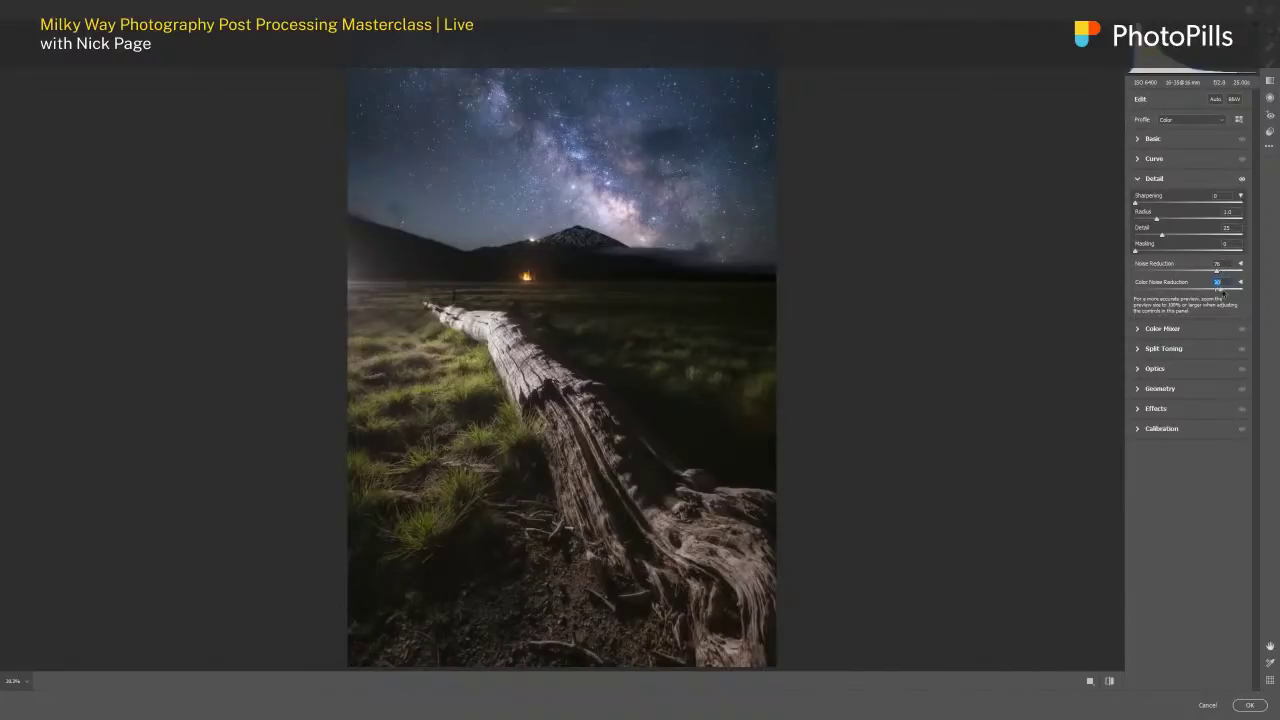
left_click(1250, 705)
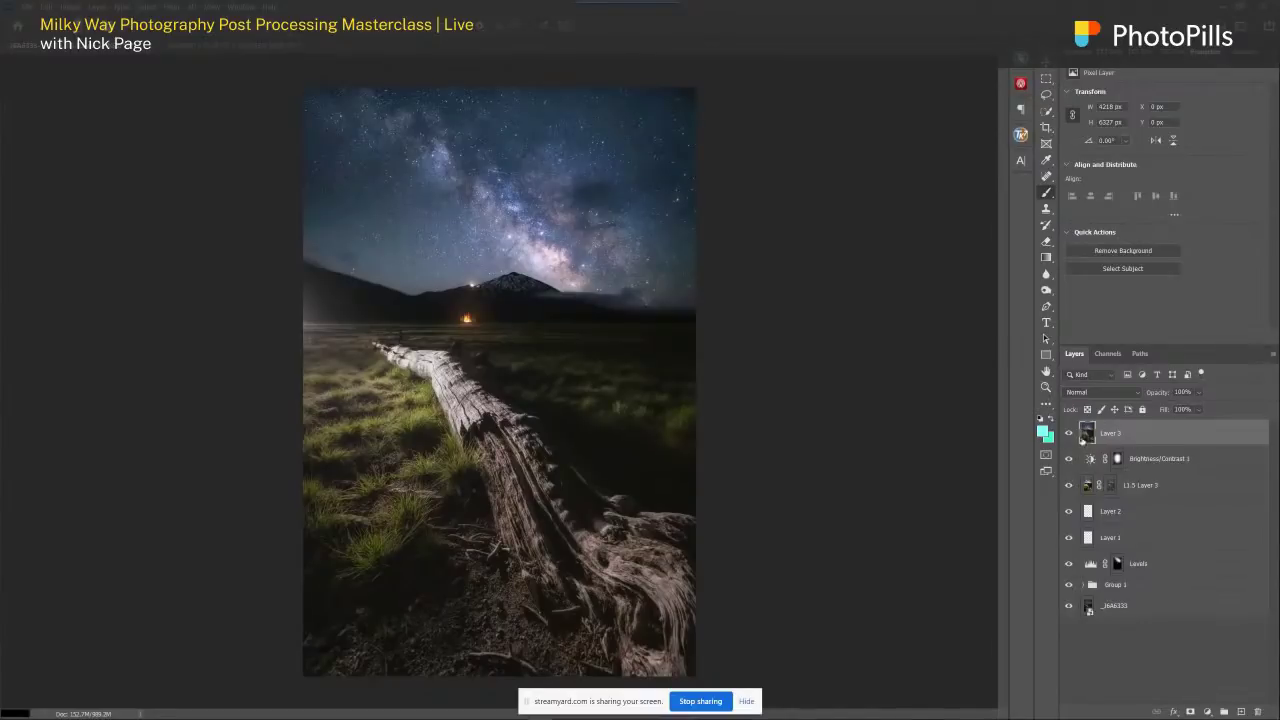
scroll(623, 379, "up", 6)
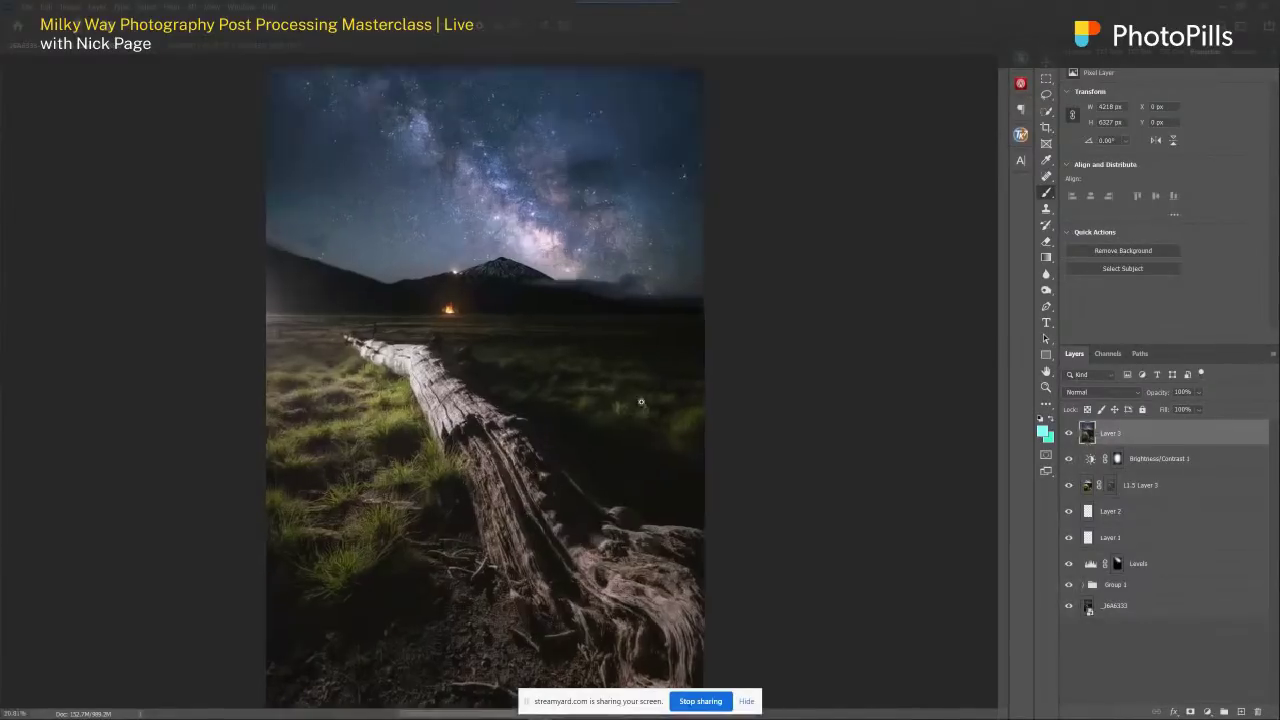
scroll(764, 331, "down", 5)
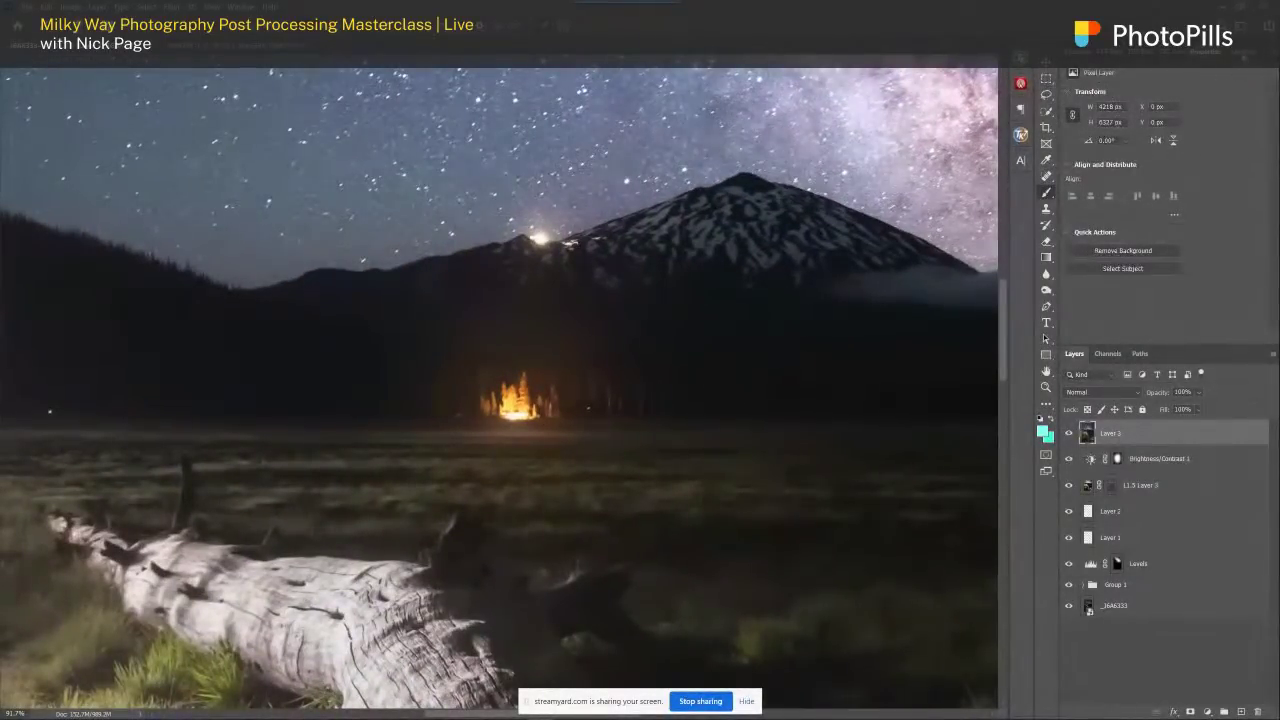
- Add a layer mask to the noise-reduced top layer and invert it to black
left_click(1243, 55)
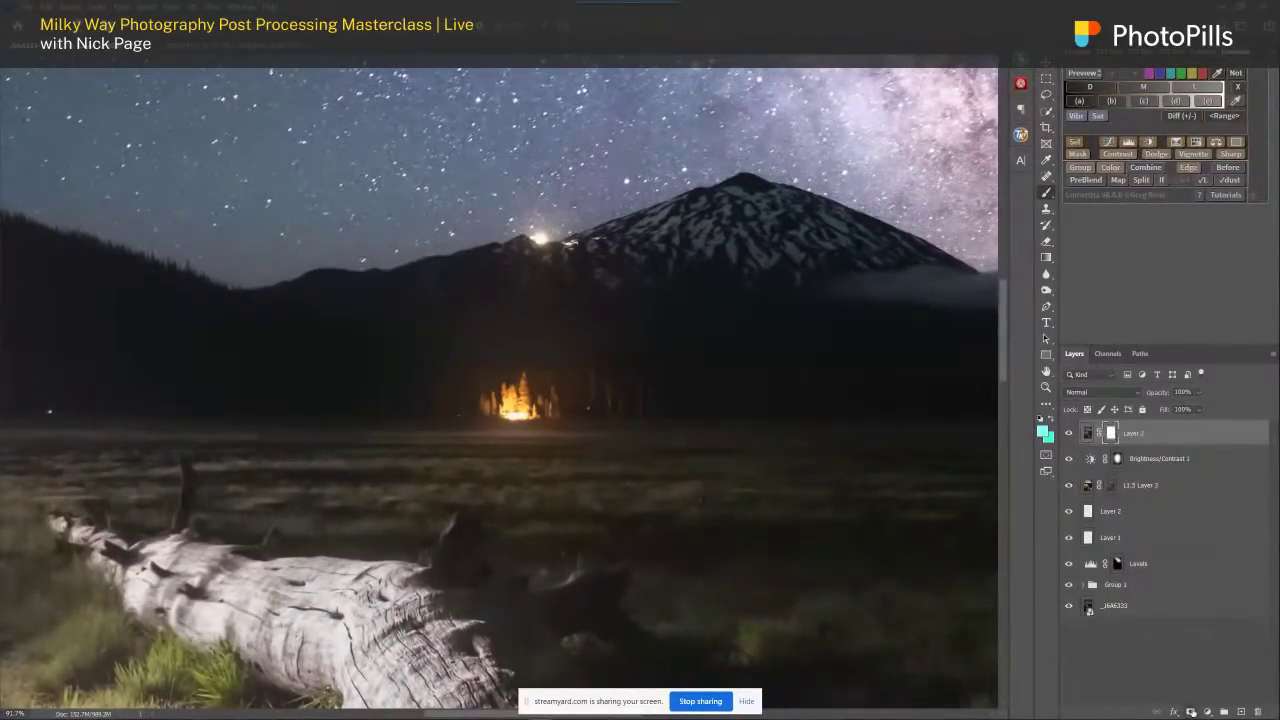
key("ctrl+i")
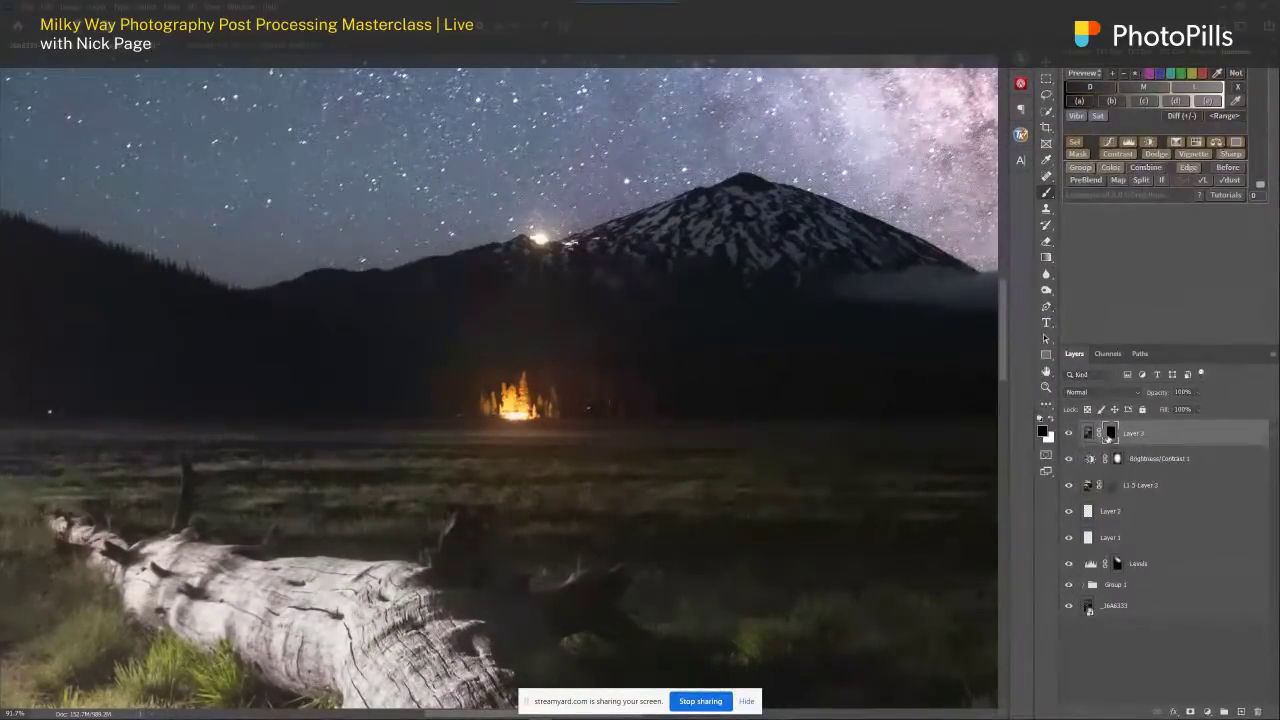
scroll(624, 330, "up", 3)
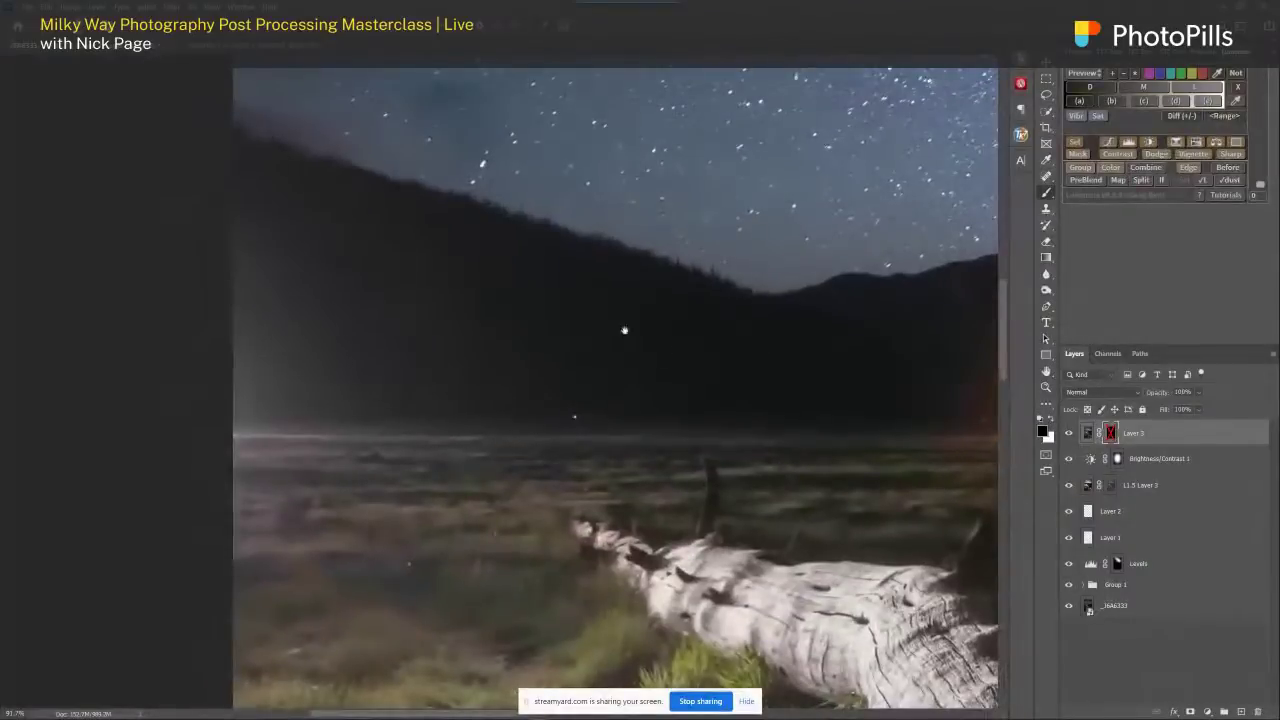
left_click_drag(774, 361, 494, 354)
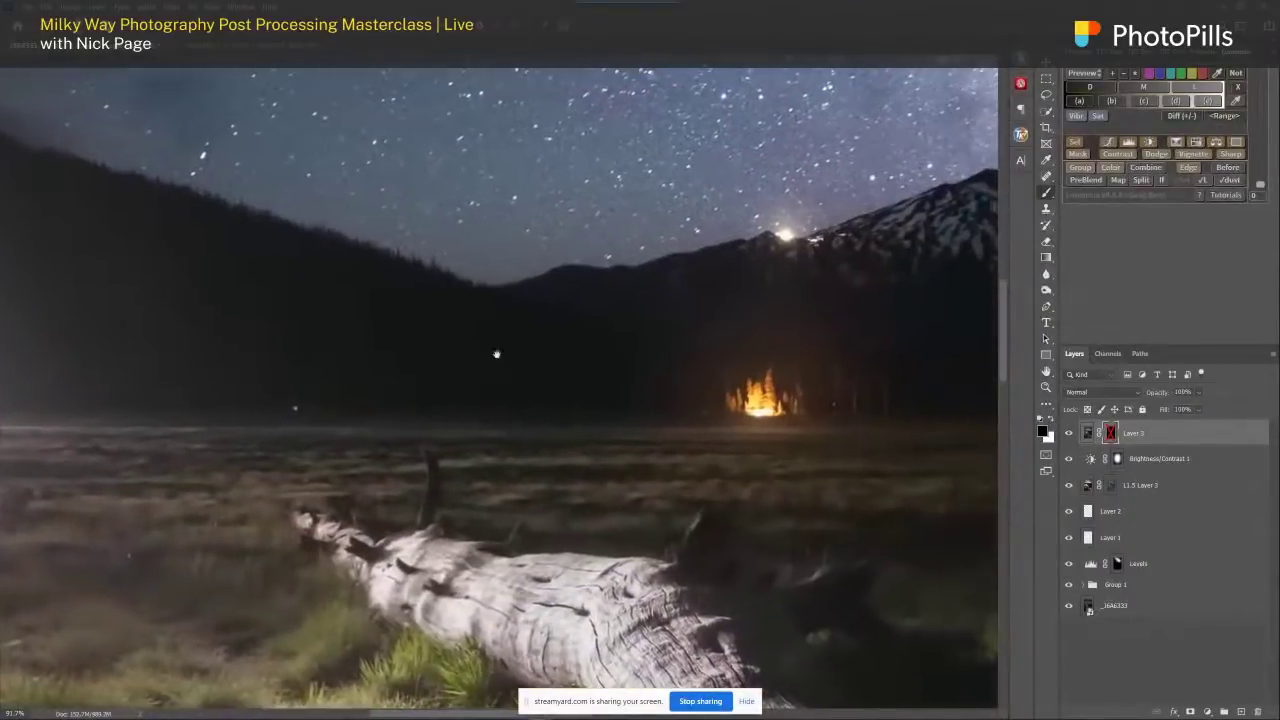
- Preview a Lumenzia darks luminosity mask, refine it to D5.25 and load it as a selection
left_click(1090, 88)
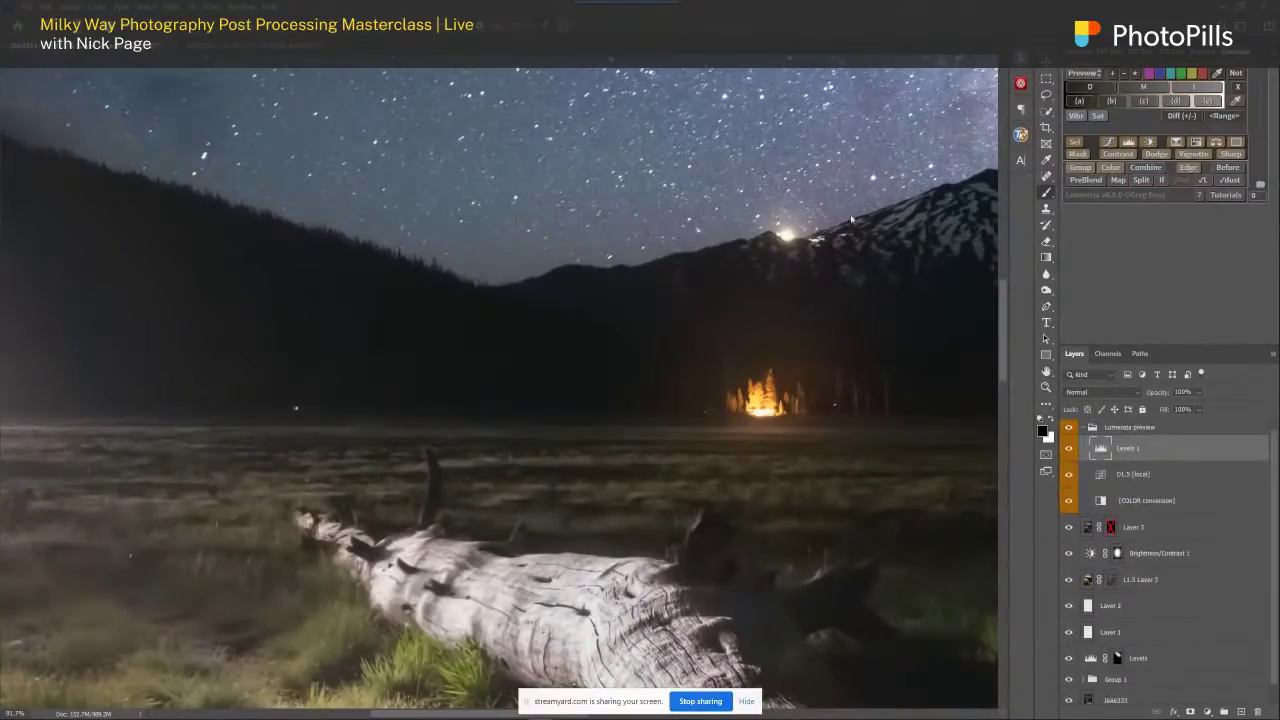
scroll(735, 345, "down", 5)
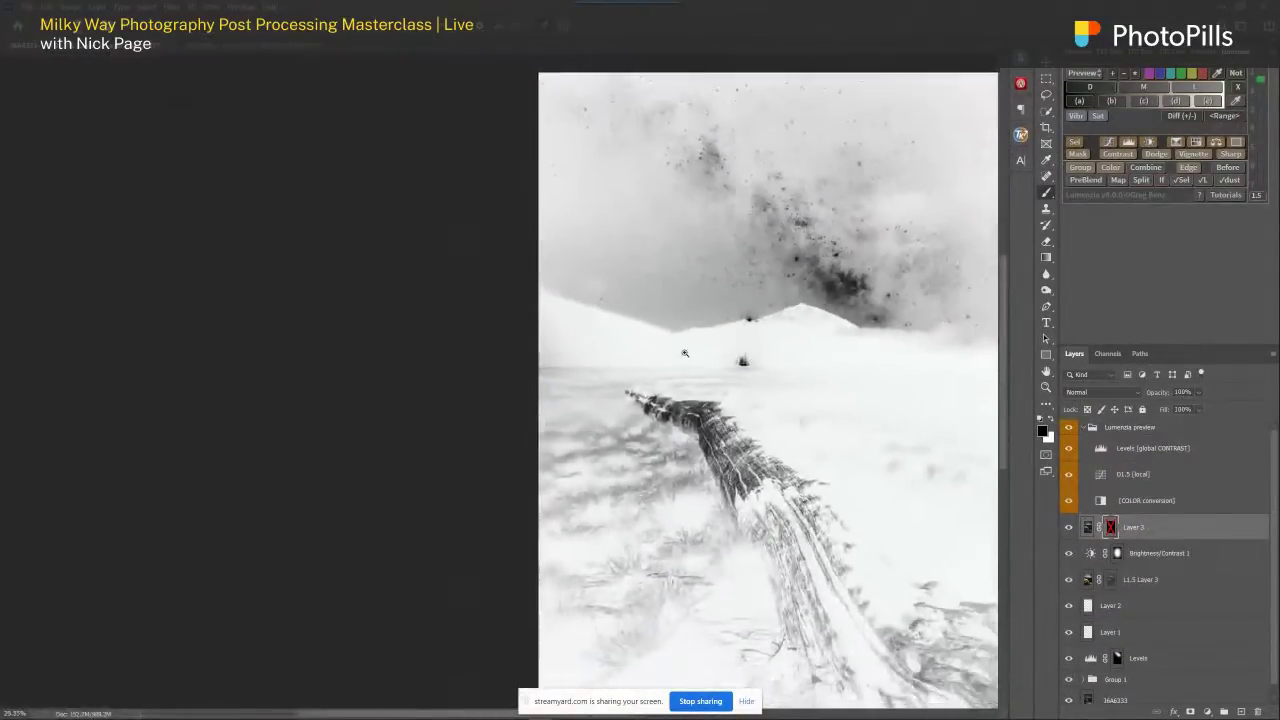
left_click_drag(730, 293, 547, 247)
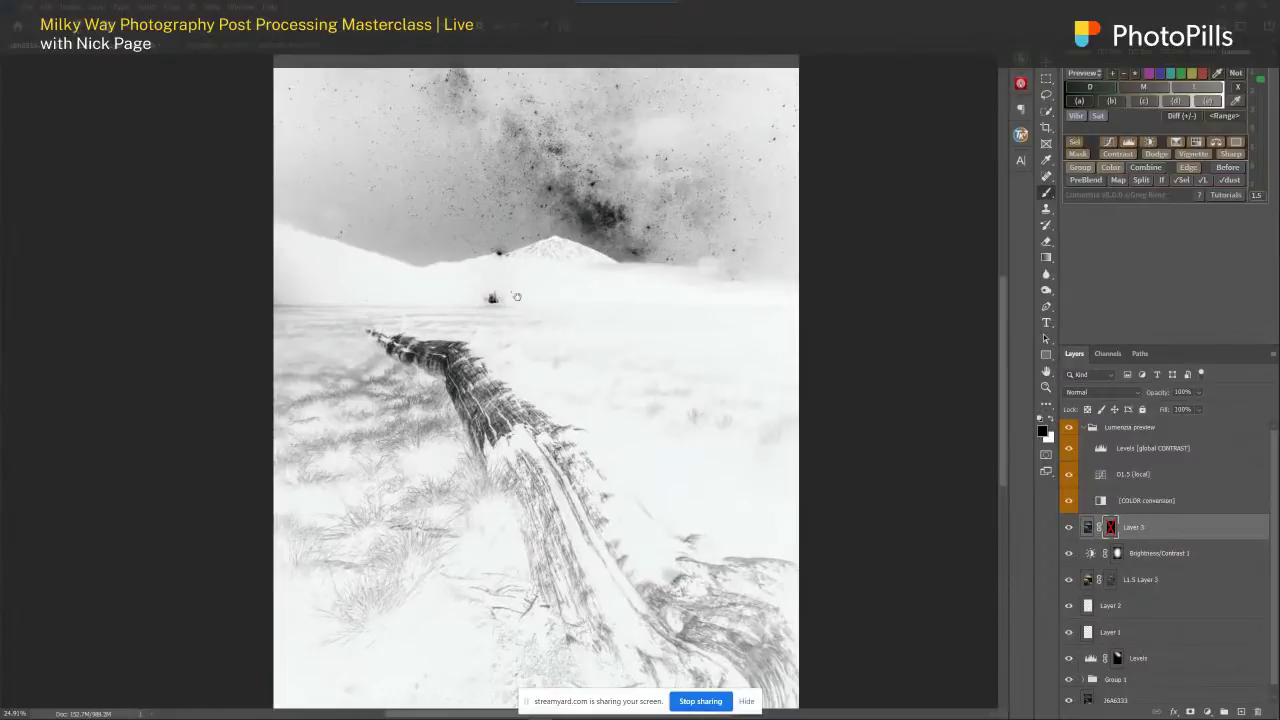
left_click_drag(517, 296, 545, 334)
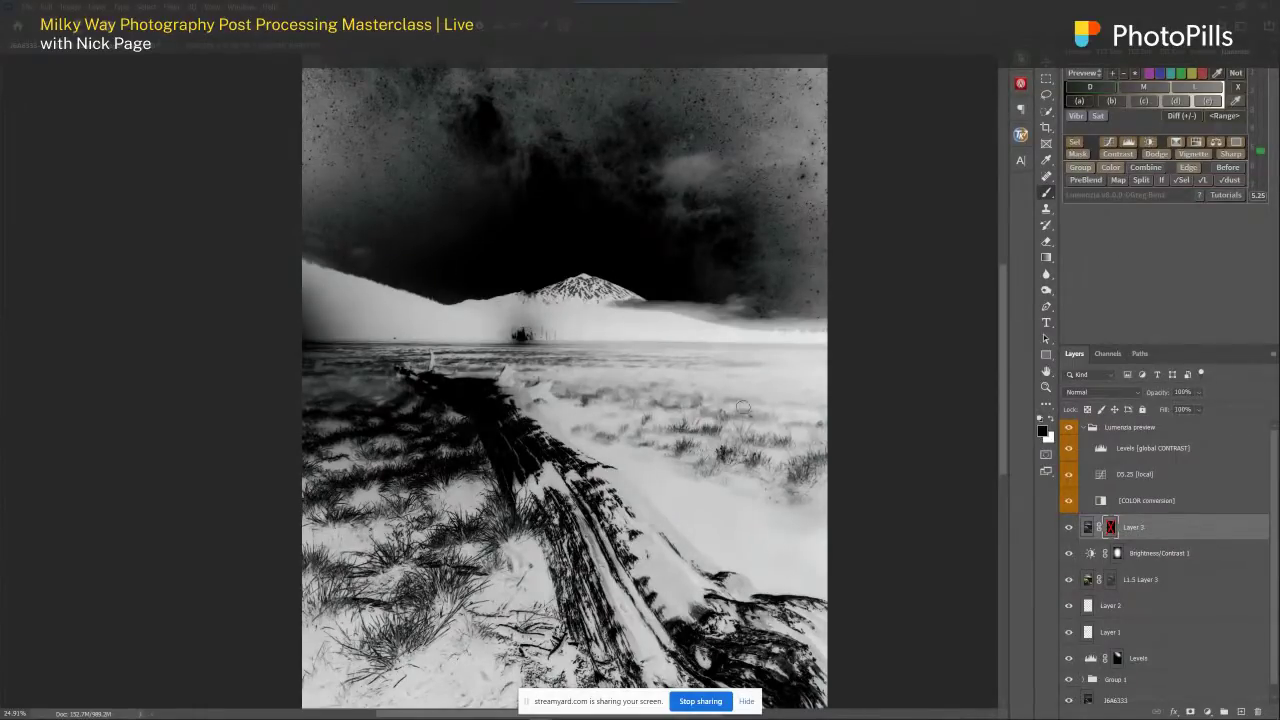
scroll(600, 460, "down", 3)
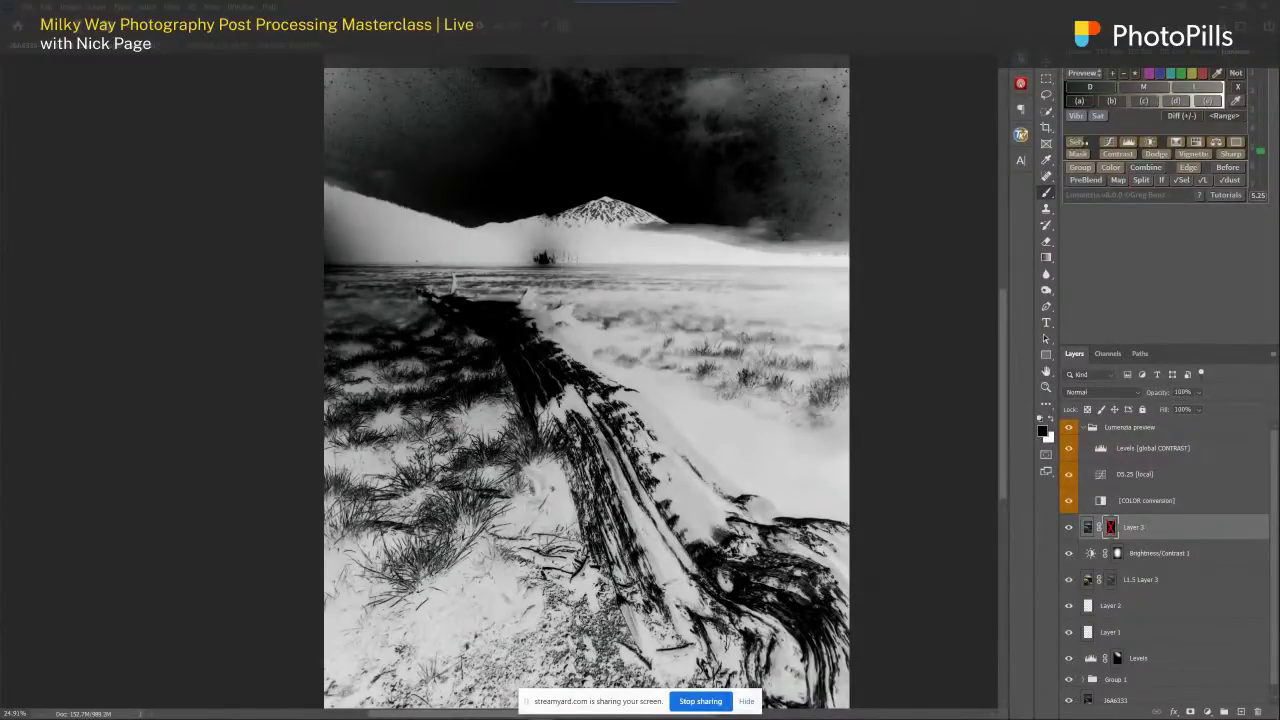
left_click(1078, 142)
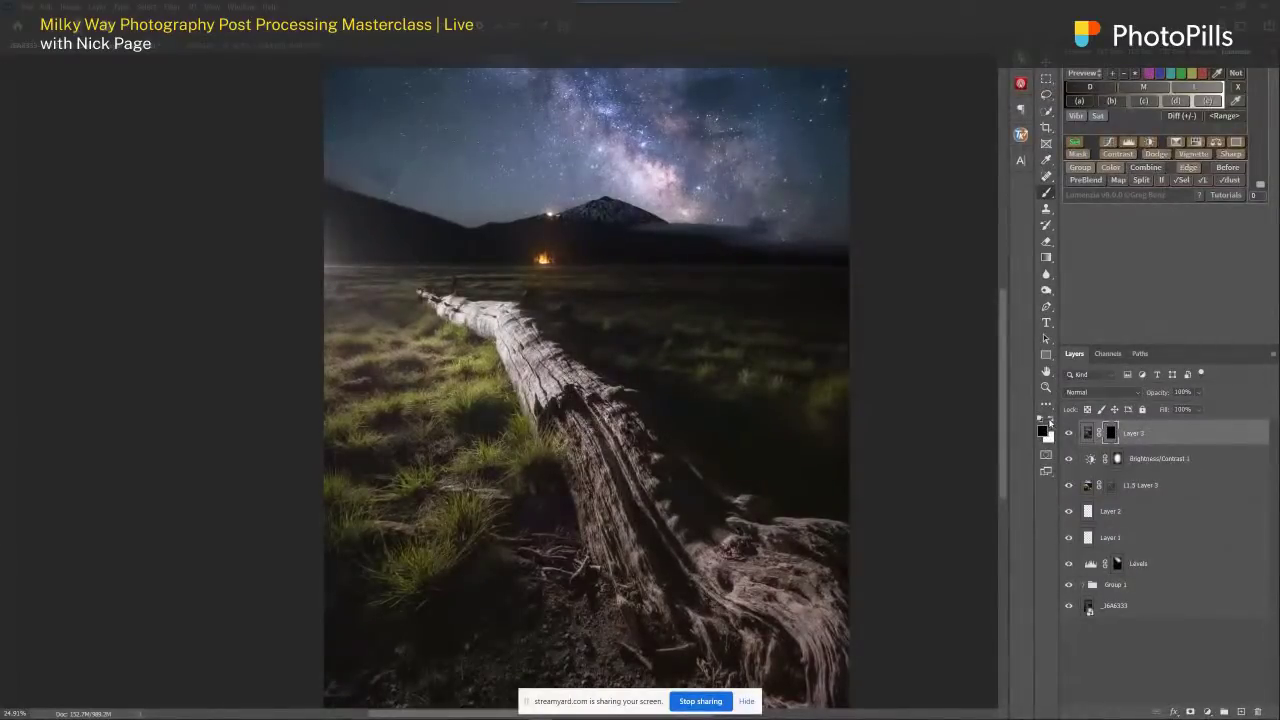
- Paint white with an enlarged brush through the darks selection on the noise-reduction mask over the dark hillside at the photo's left edge
scroll(434, 251, "up", 4)
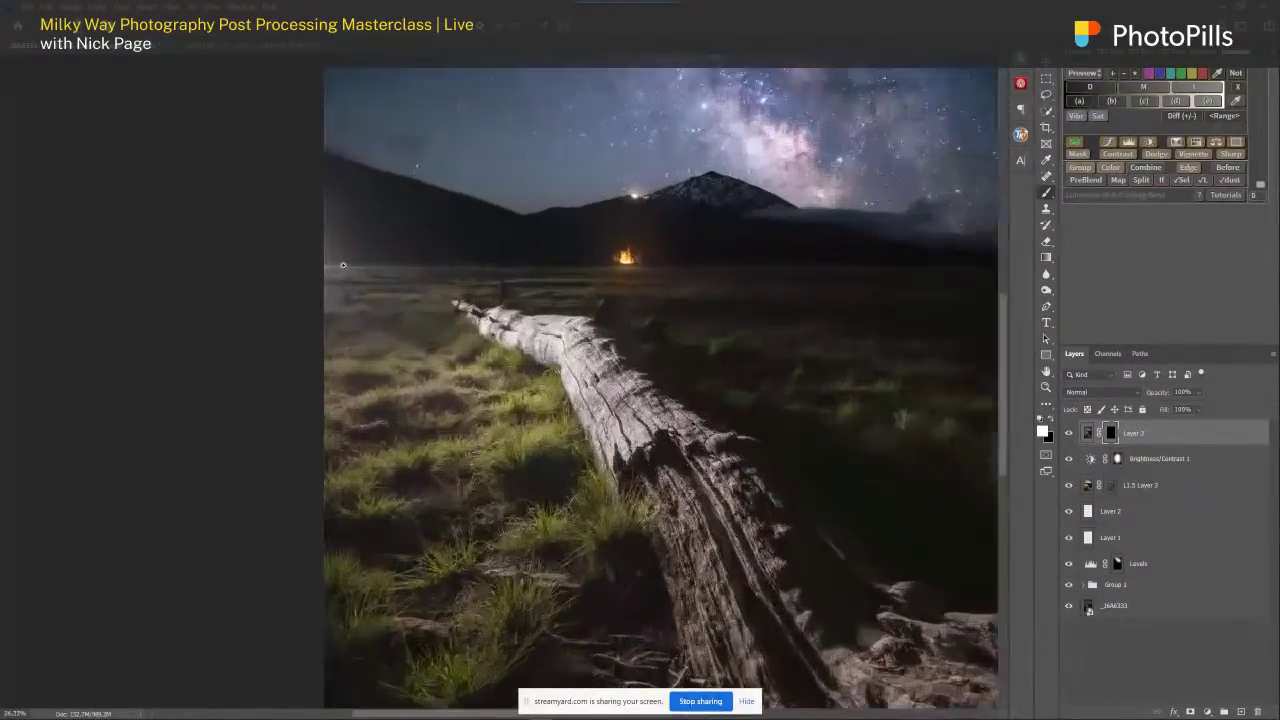
scroll(524, 222, "up", 4)
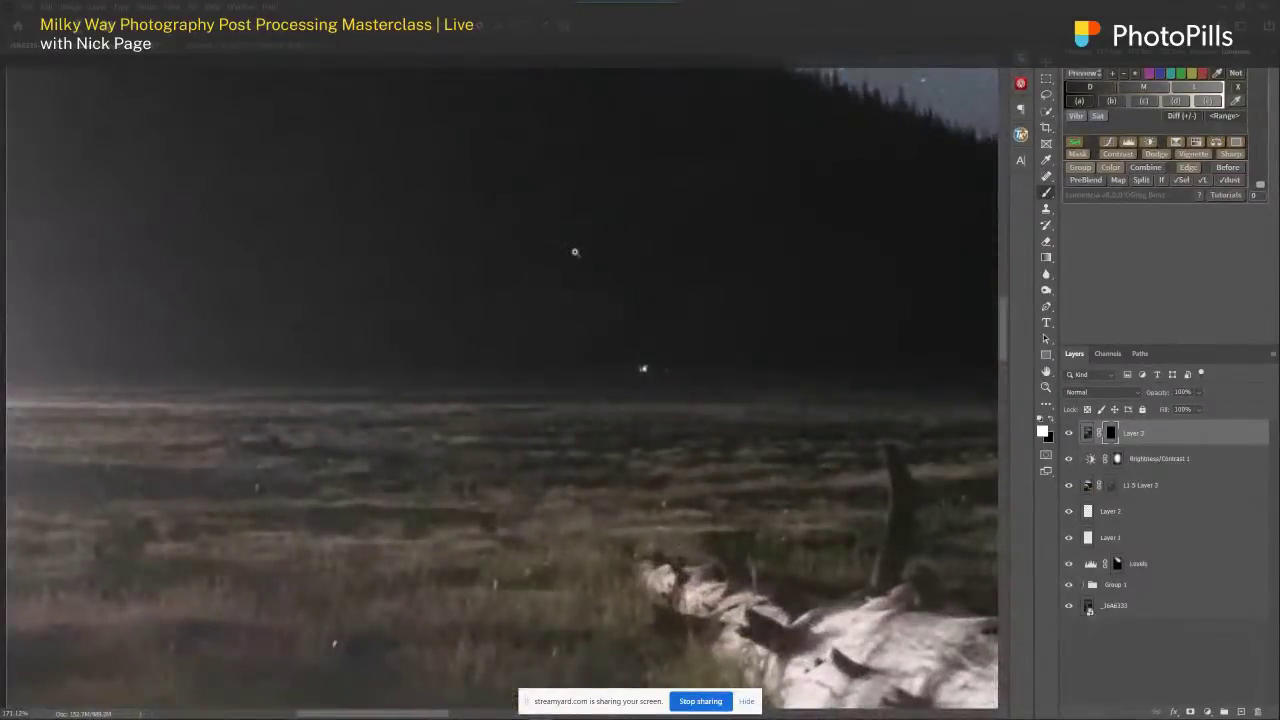
scroll(569, 234, "down", 3)
key("bracketright")
key("bracketright")
key("bracketright")
key("bracketright")
key("bracketright")
key("bracketright")
key("bracketright")
key("bracketright")
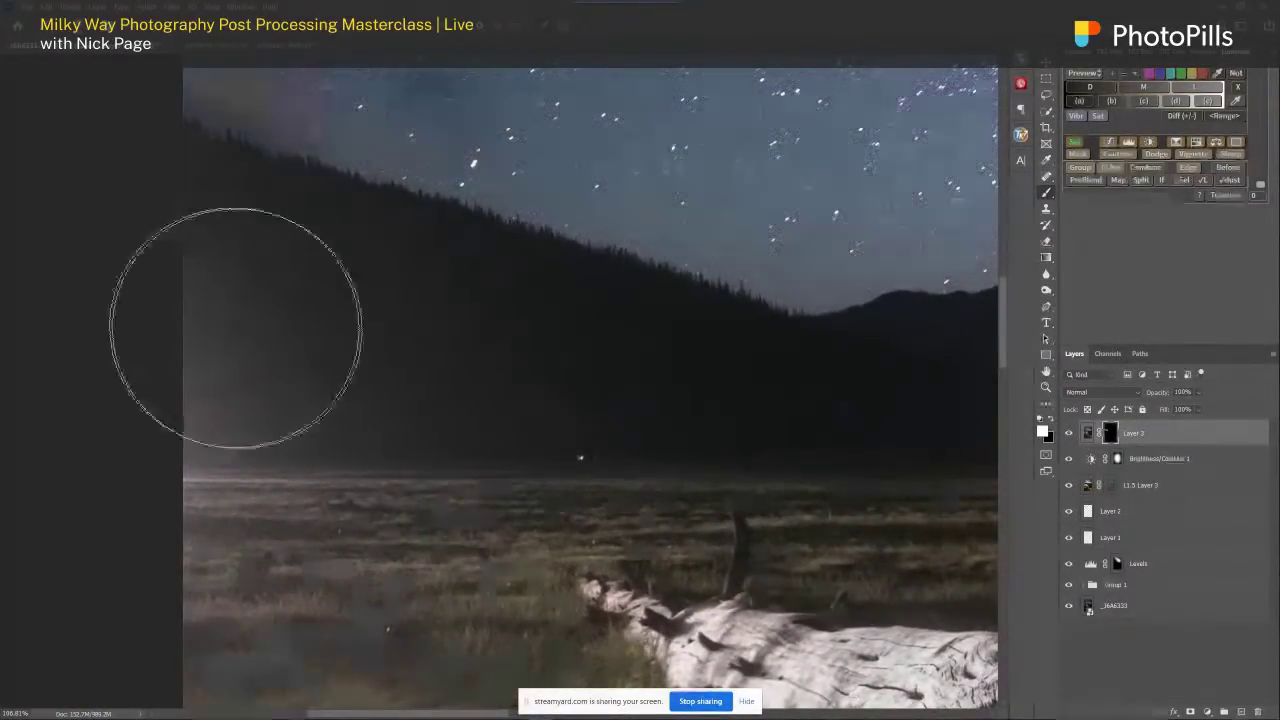
left_click_drag(823, 386, 459, 395)
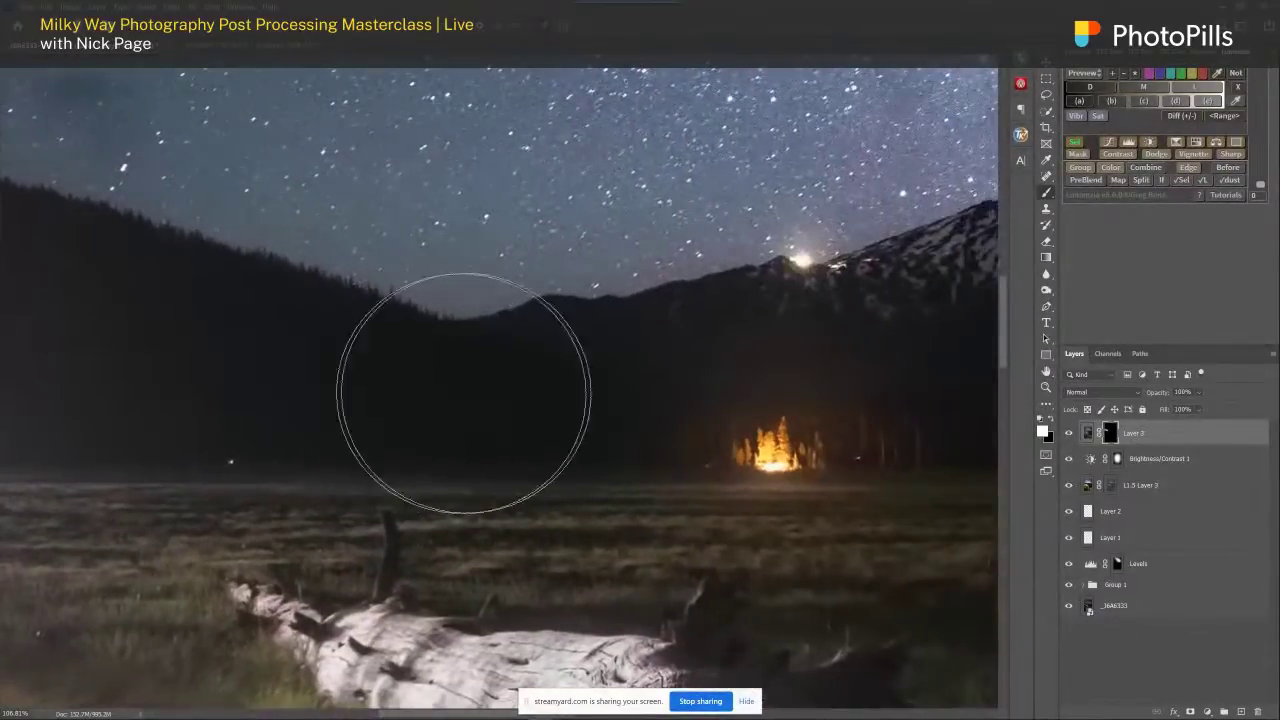
- Paint white on the noise-reduction mask across the dark base of the mountain and the low cloud bank to its right
left_click_drag(781, 374, 357, 430)
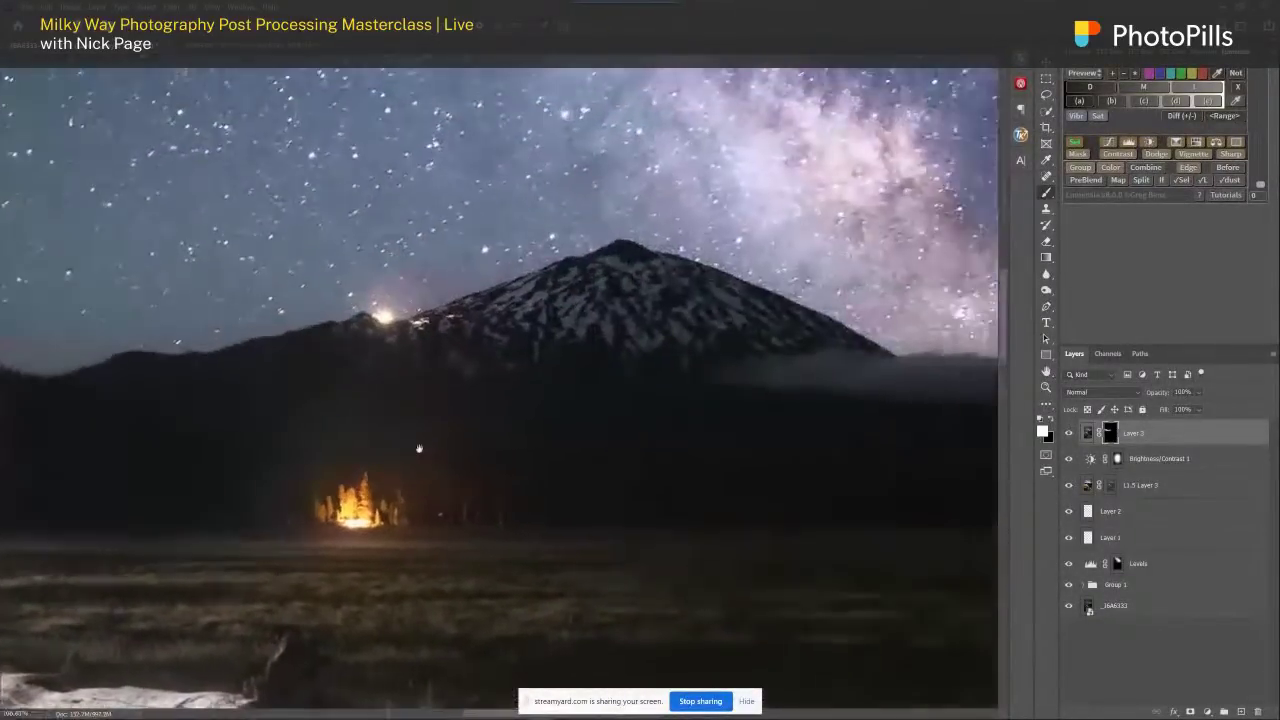
left_click_drag(766, 417, 623, 403)
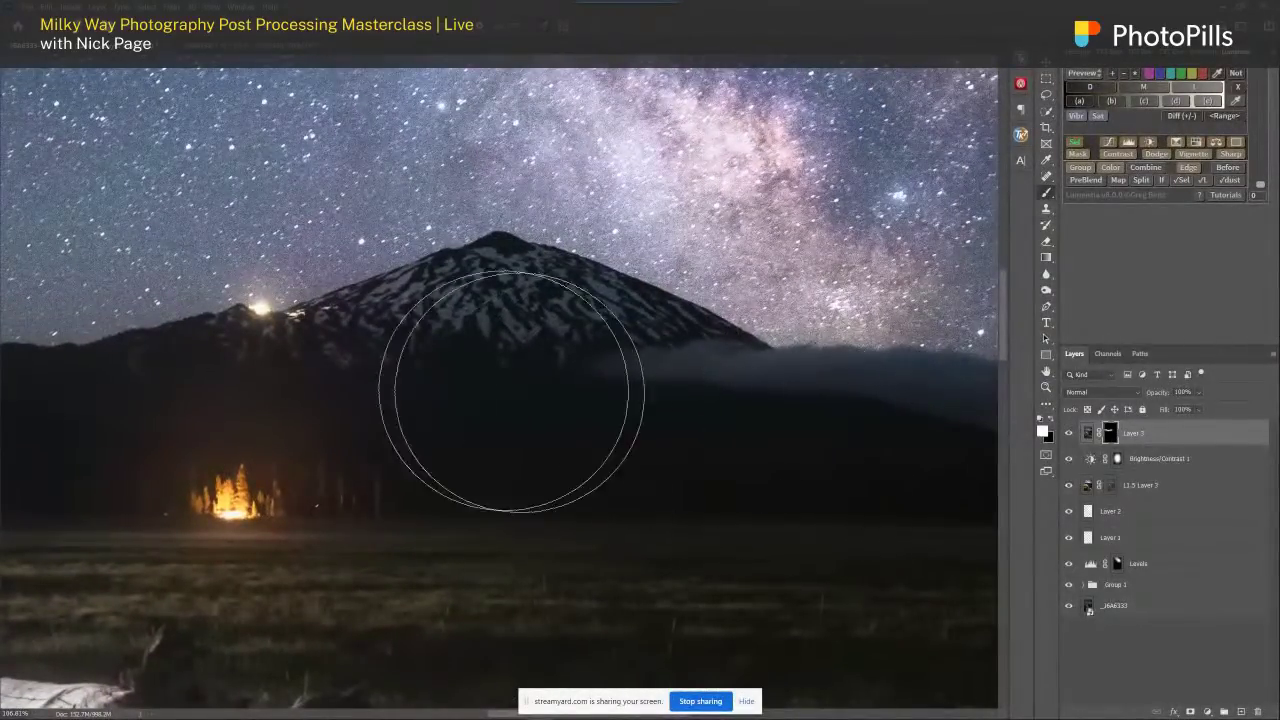
mouse_move(610, 440)
left_mouse_down()
mouse_move(360, 403)
mouse_move(315, 375)
left_mouse_up()
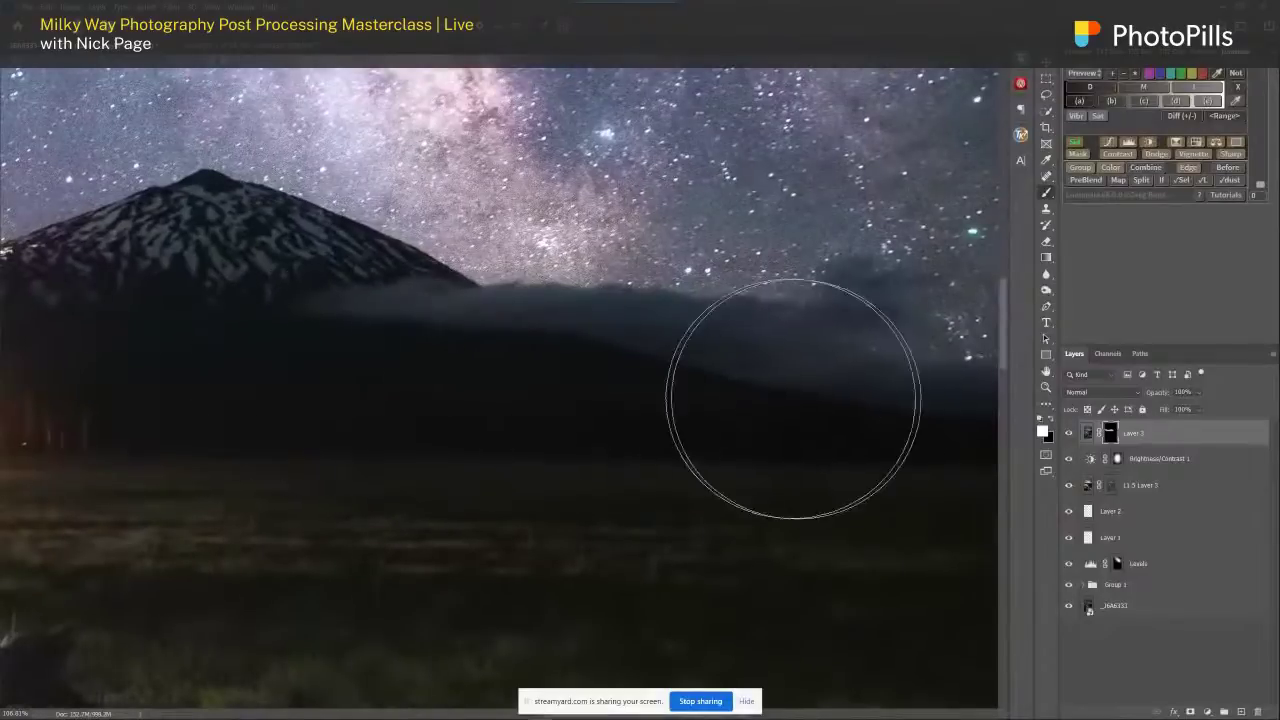
left_click_drag(749, 443, 511, 467)
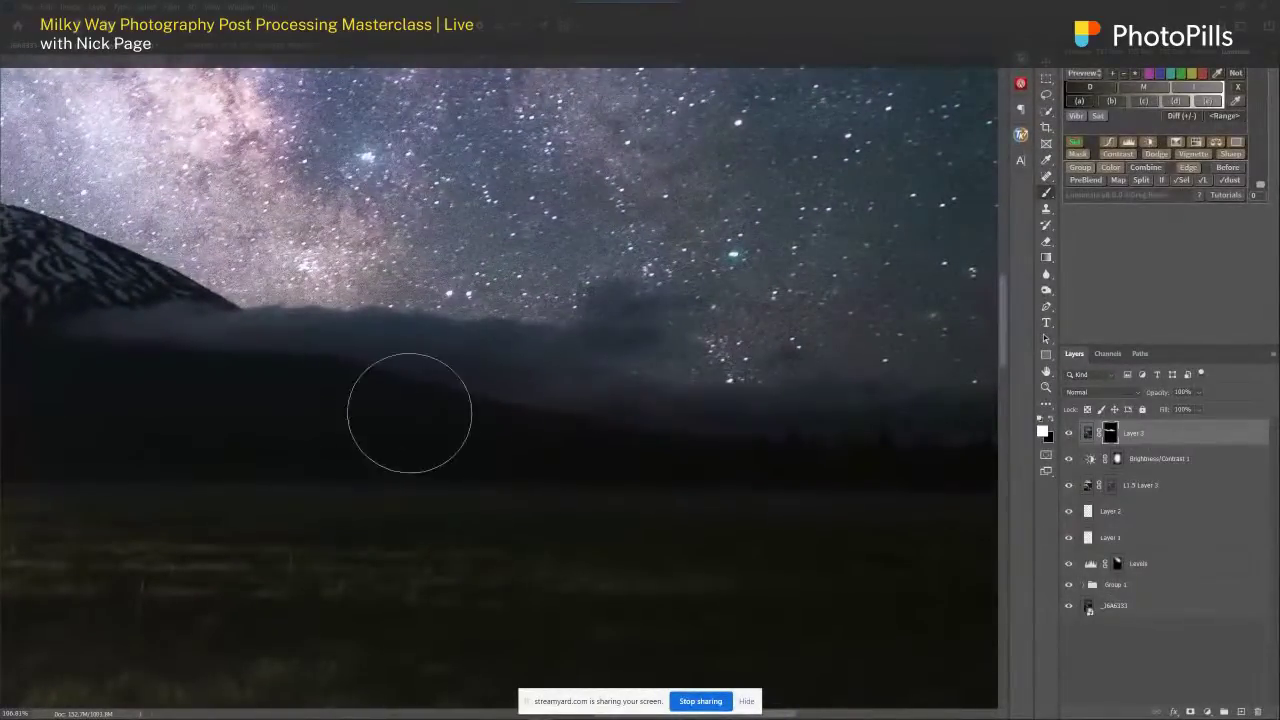
mouse_move(874, 466)
left_mouse_down()
mouse_move(691, 480)
mouse_move(721, 469)
left_mouse_up()
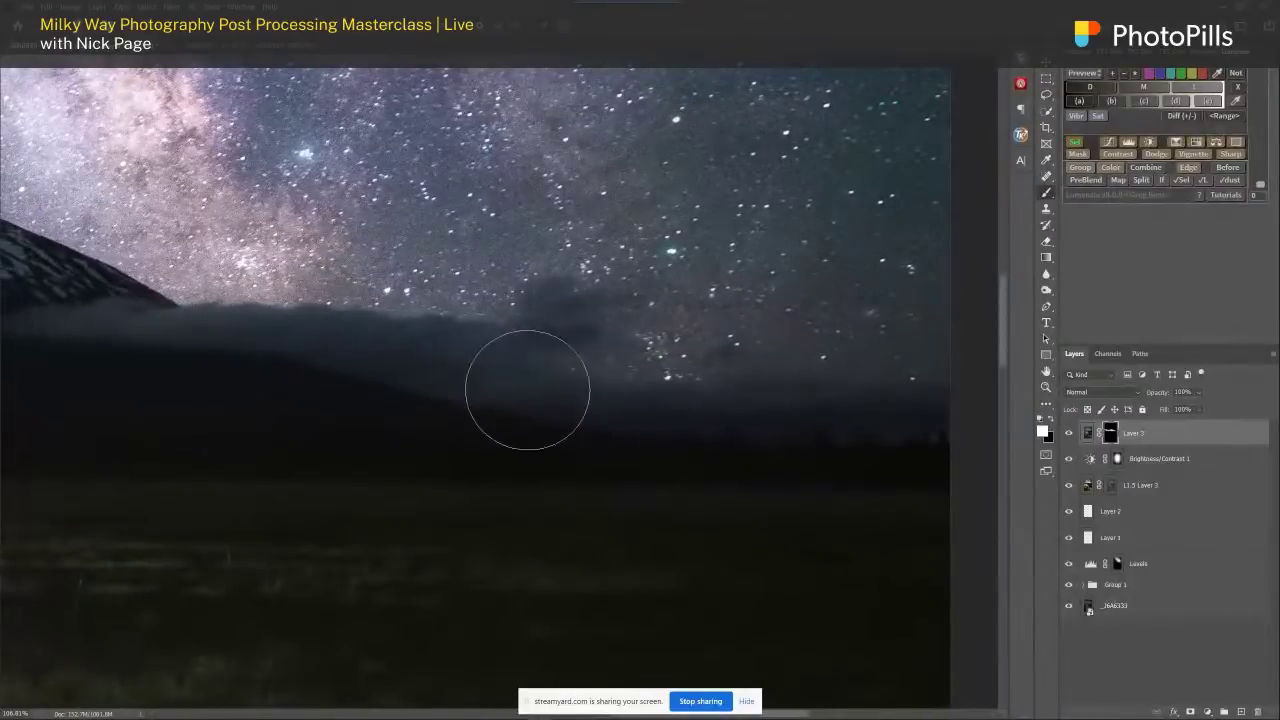
- Paint white on the noise-reduction mask over the dark meadow to the right of the log
left_click_drag(551, 428, 809, 251)
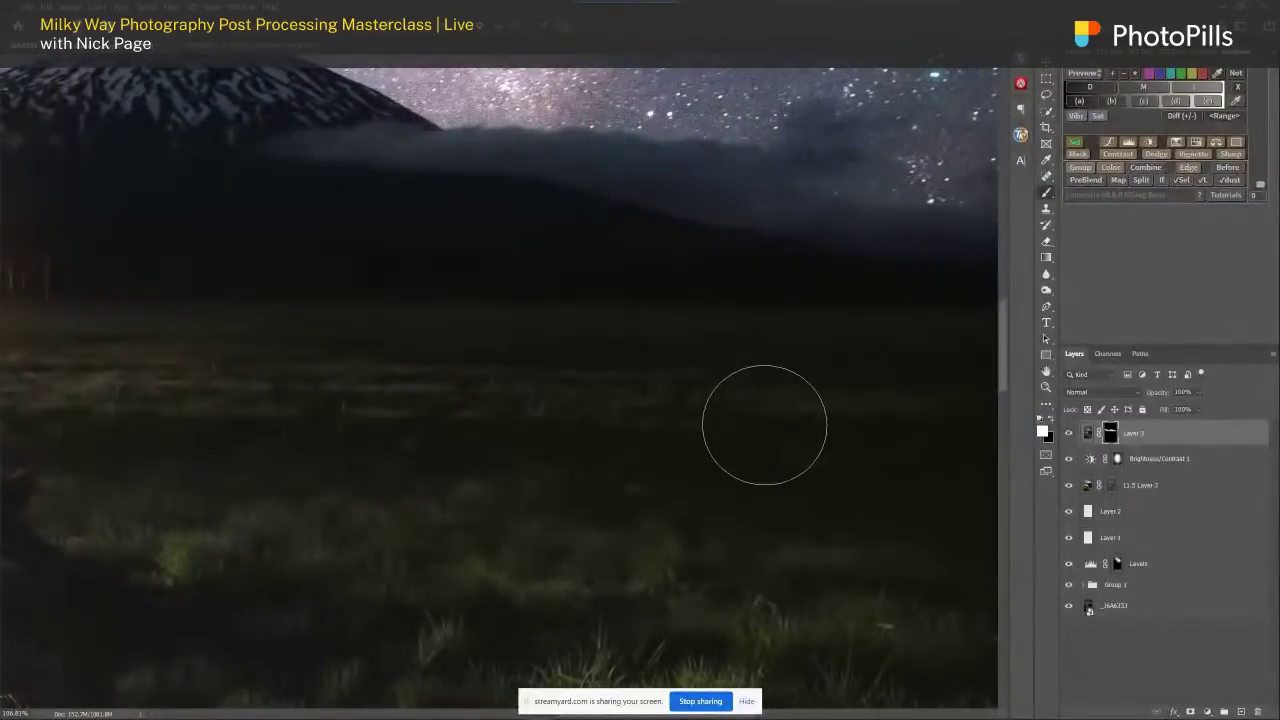
key("ctrl+0")
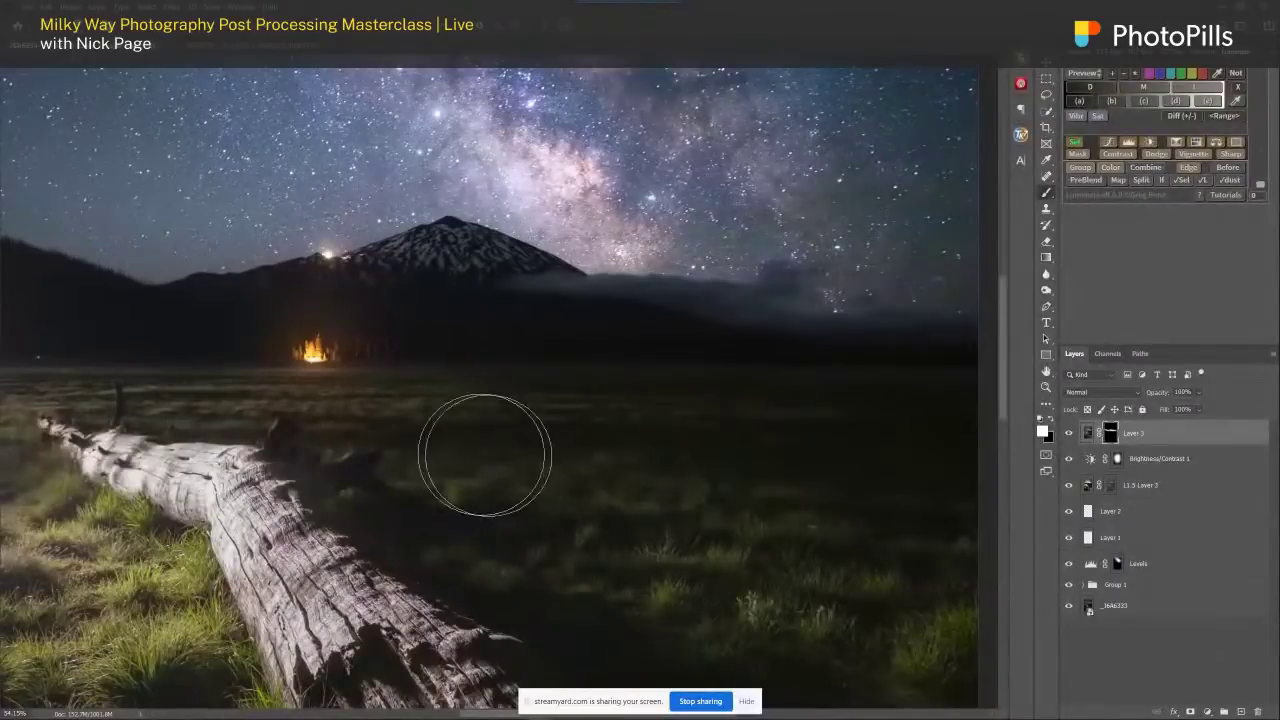
mouse_move(957, 429)
left_mouse_down()
mouse_move(628, 400)
mouse_move(477, 297)
left_mouse_up()
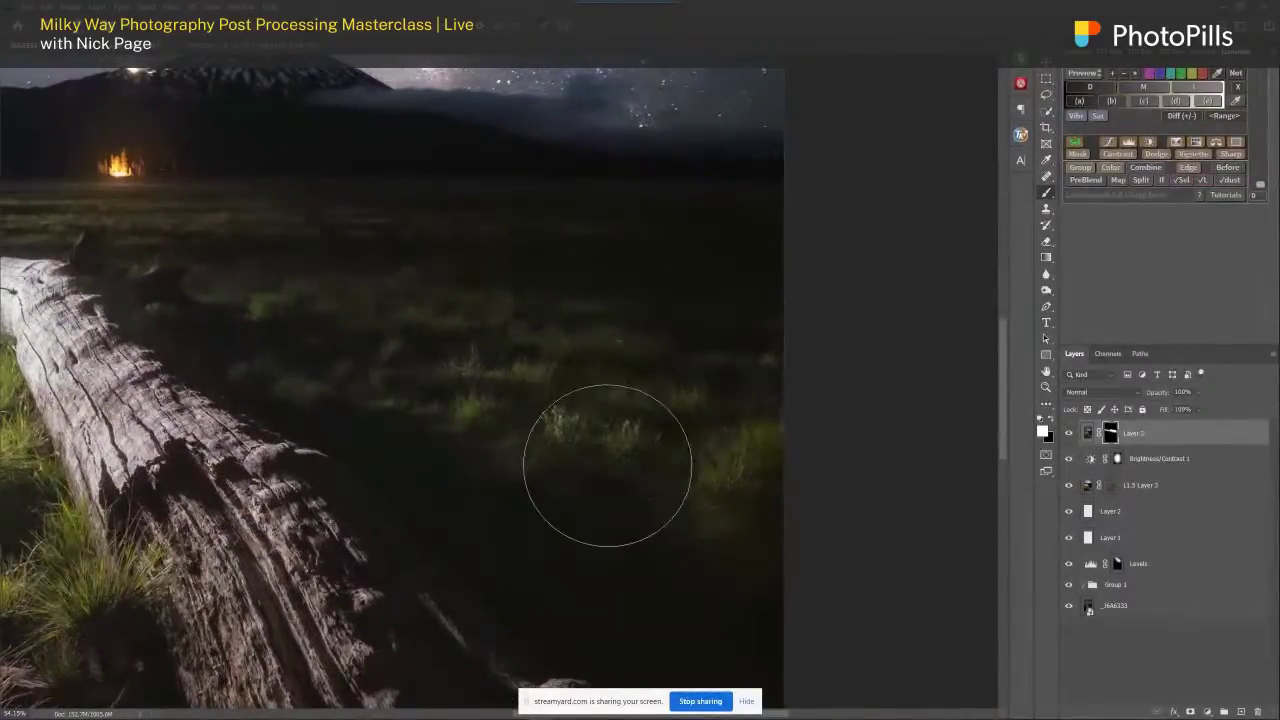
scroll(509, 450, "up", 2)
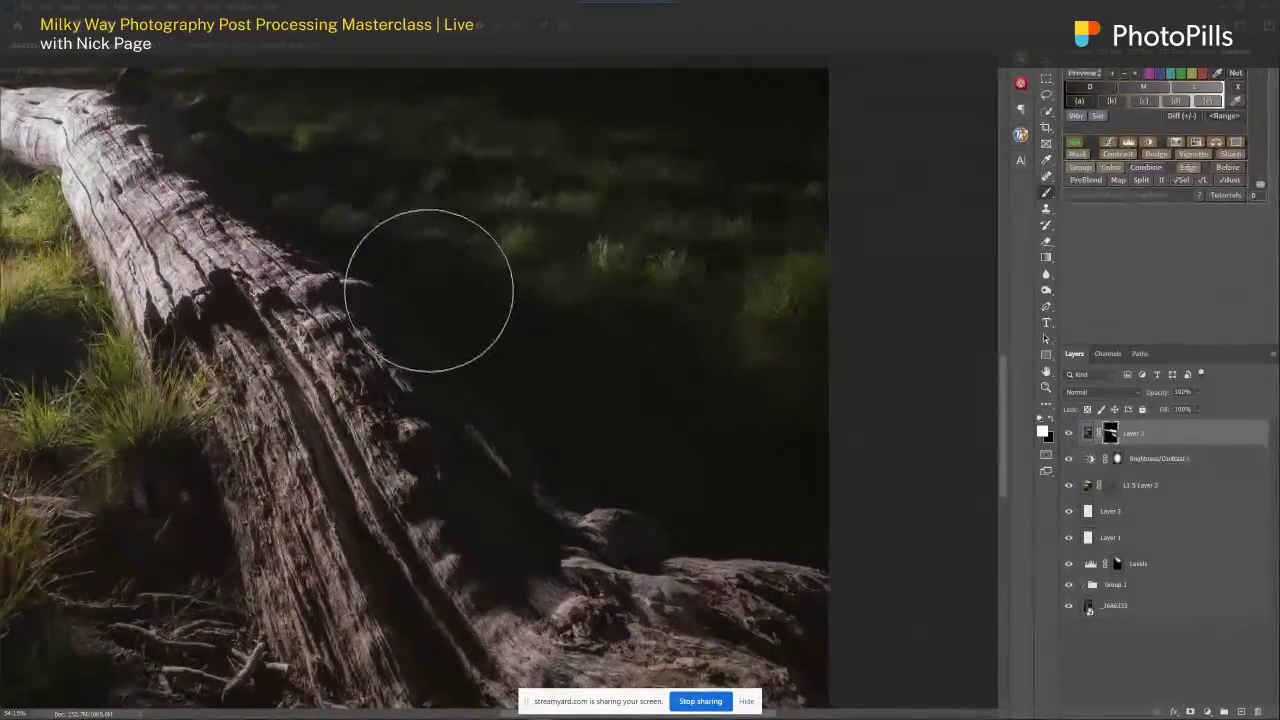
scroll(729, 486, "down", 3)
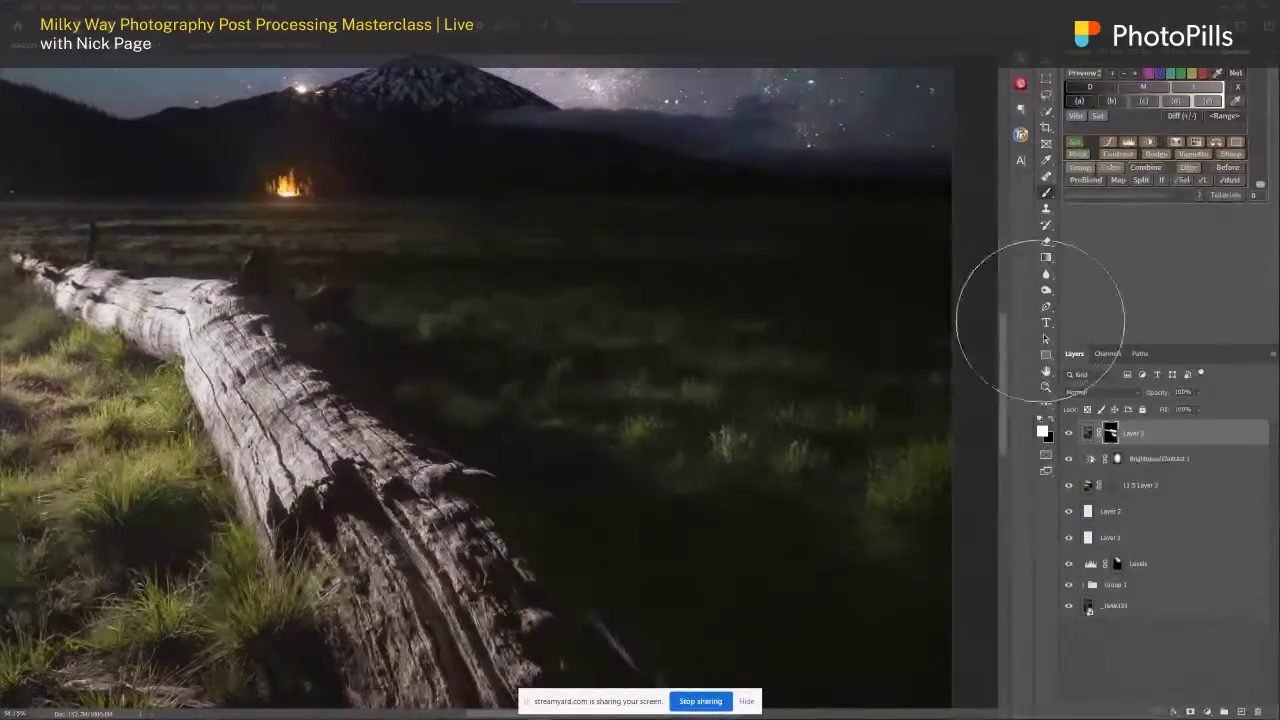
- Paint white on the noise-reduction mask over the shadows between the grass clumps left of the log and the foreground ground
scroll(546, 363, "up", 3)
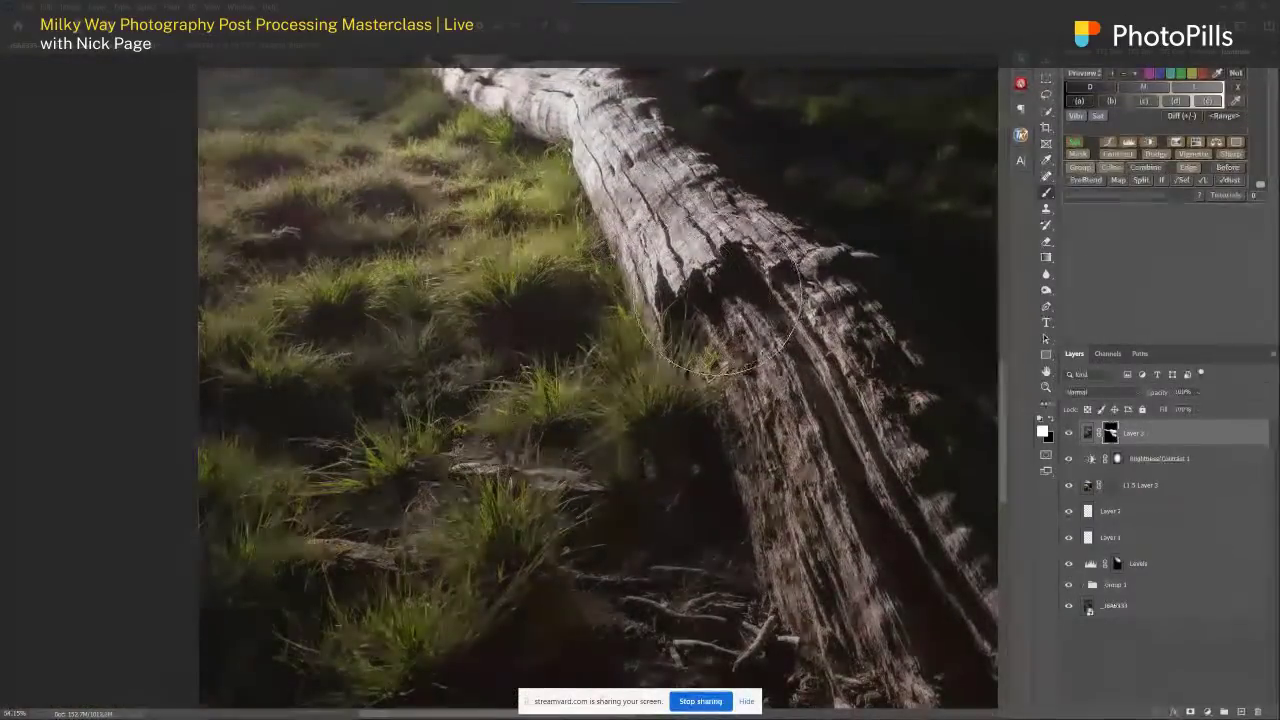
mouse_move(695, 315)
left_mouse_down()
mouse_move(740, 290)
mouse_move(733, 268)
mouse_move(697, 302)
left_mouse_up()
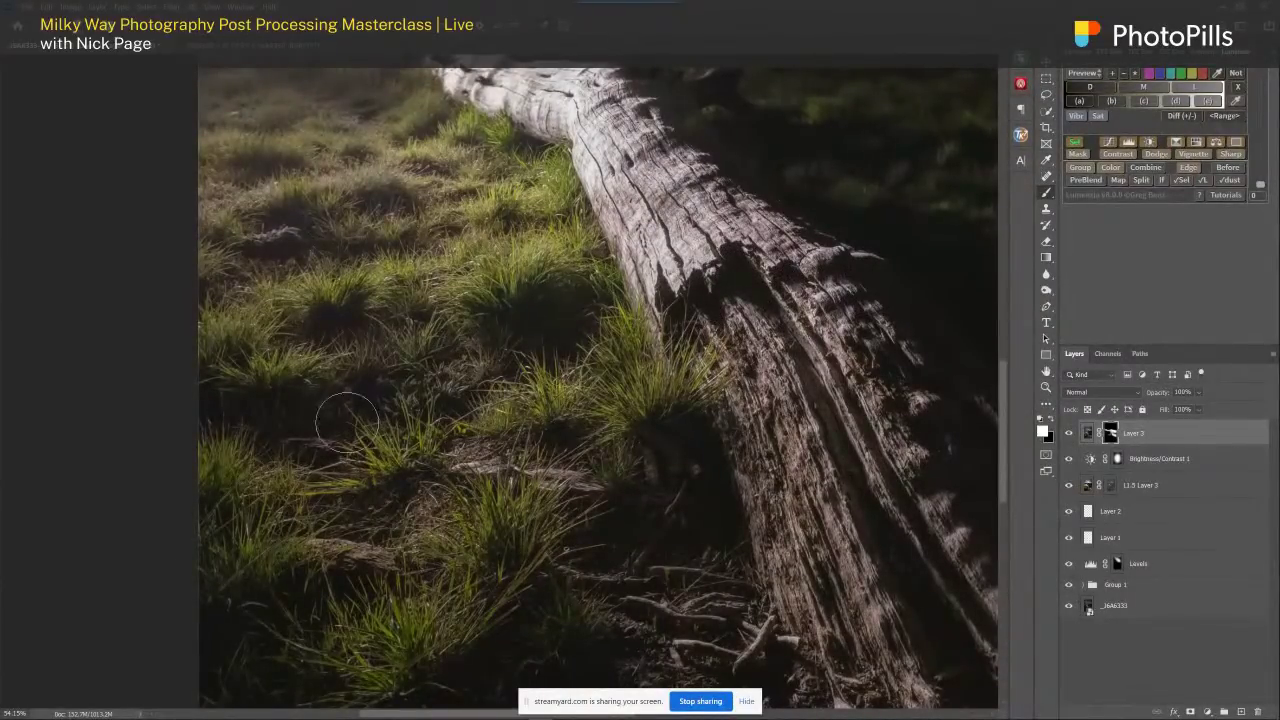
scroll(450, 405, "up", 2)
scroll(465, 400, "down", 3)
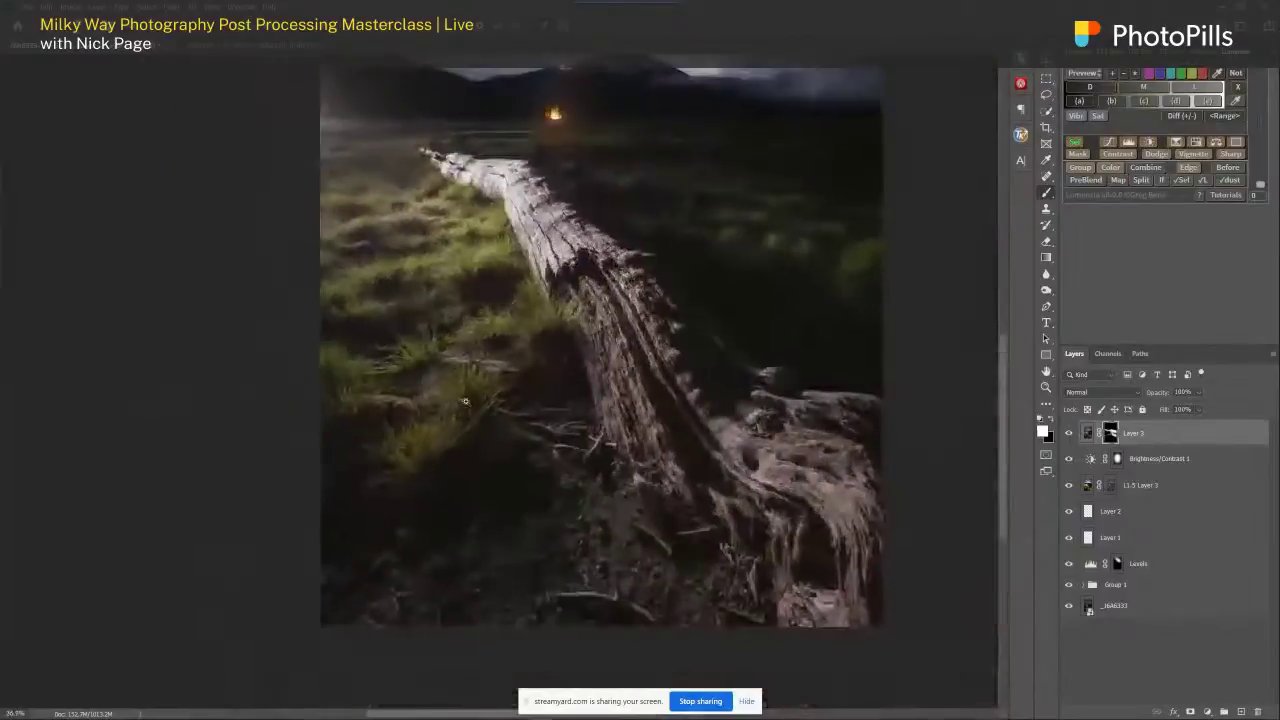
mouse_move(241, 563)
left_mouse_down()
mouse_move(316, 481)
mouse_move(536, 342)
mouse_move(469, 303)
left_mouse_up()
left_click_drag(453, 231, 484, 321)
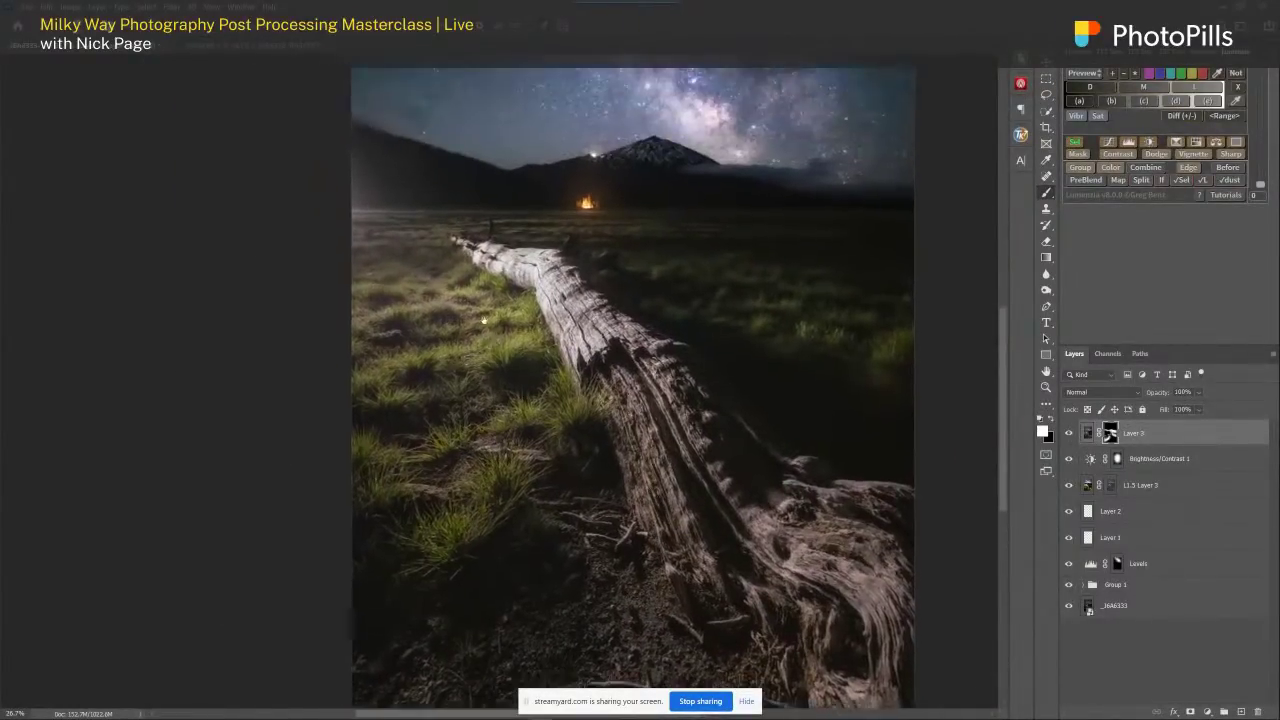
left_click_drag(668, 344, 571, 591)
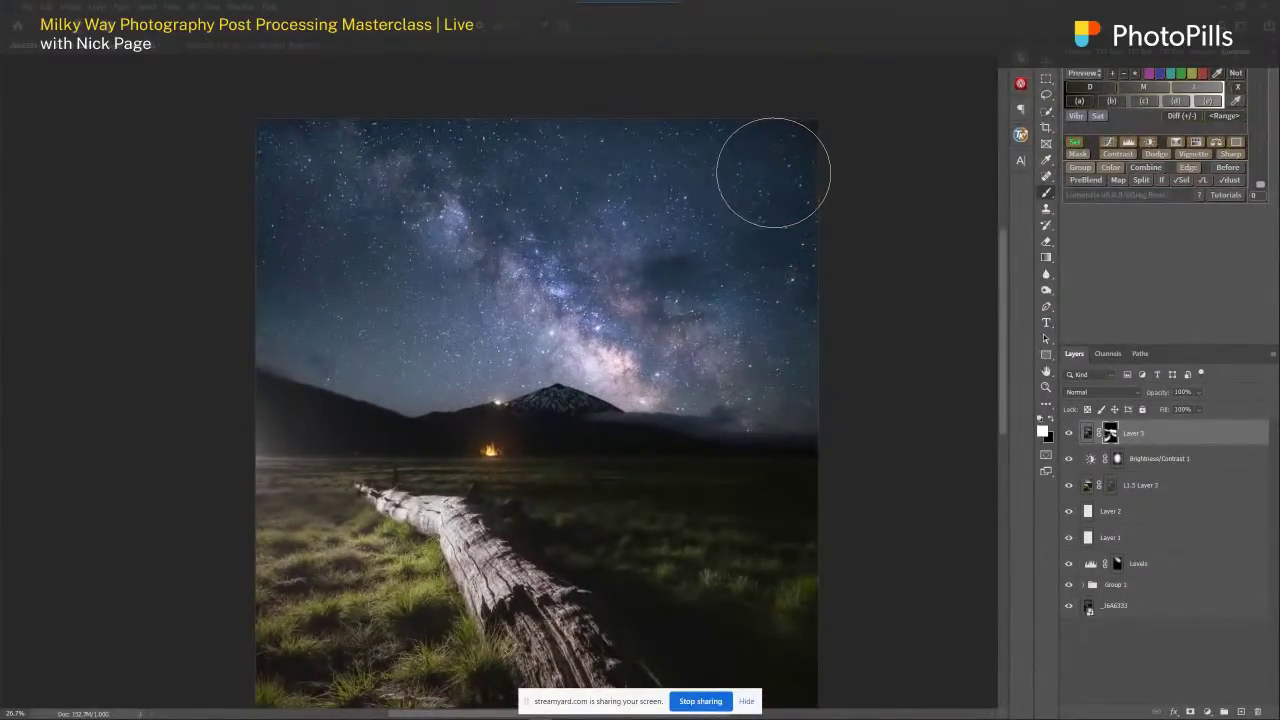
- Examine the Milky Way's dark patch and the sky's upper-right corner up close for remaining noise
key("bracketright")
key("bracketright")
key("bracketright")
key("bracketright")
key("bracketright")
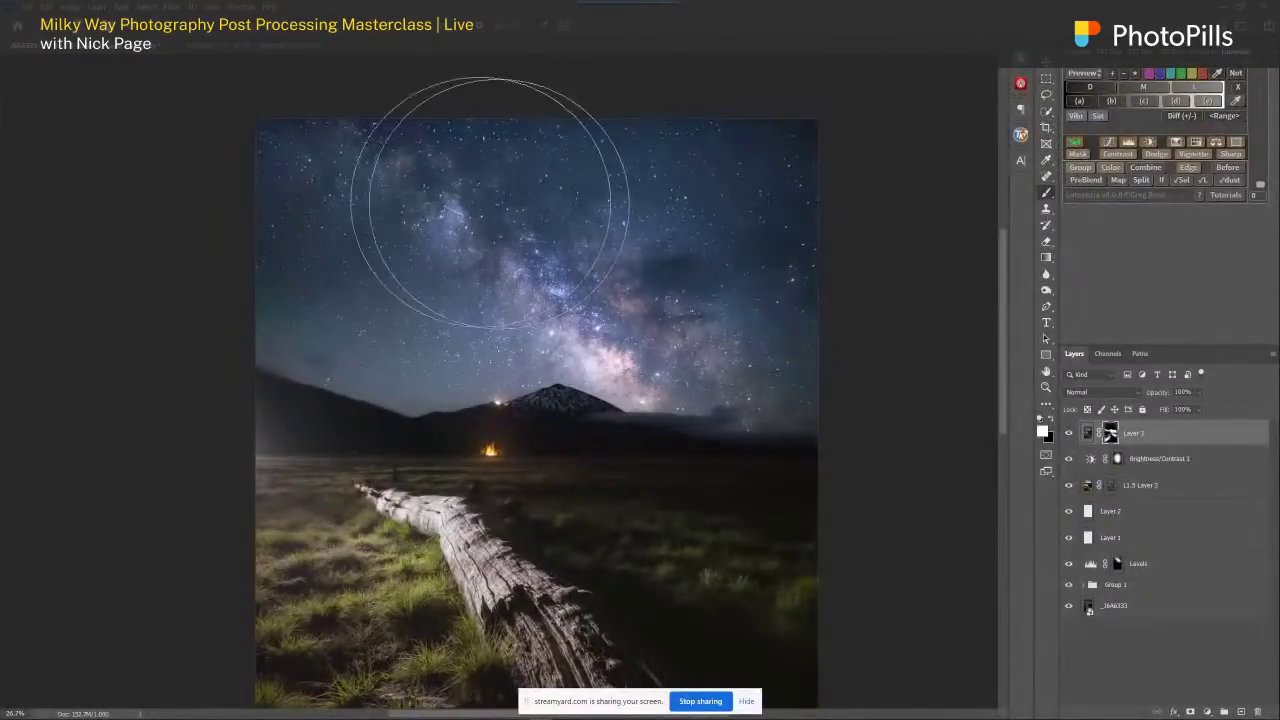
scroll(696, 259, "up", 5)
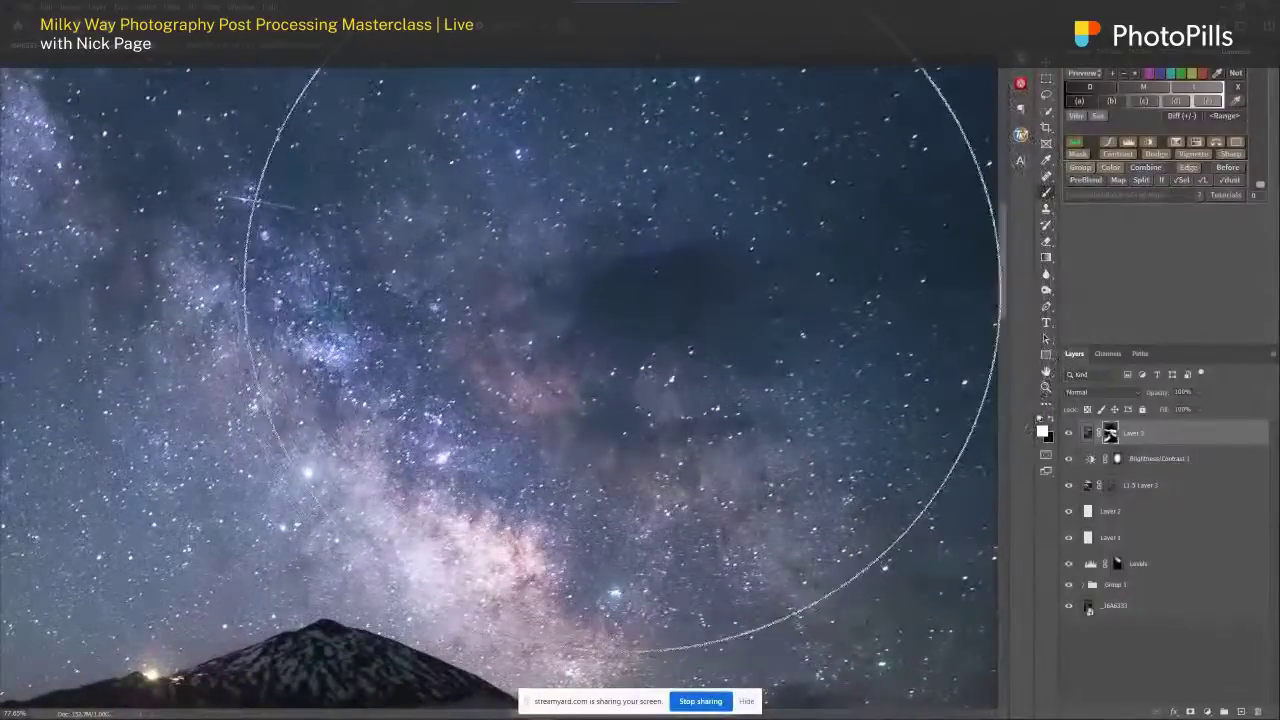
key("bracketleft")
key("bracketleft")
key("bracketleft")
key("bracketleft")
key("bracketleft")
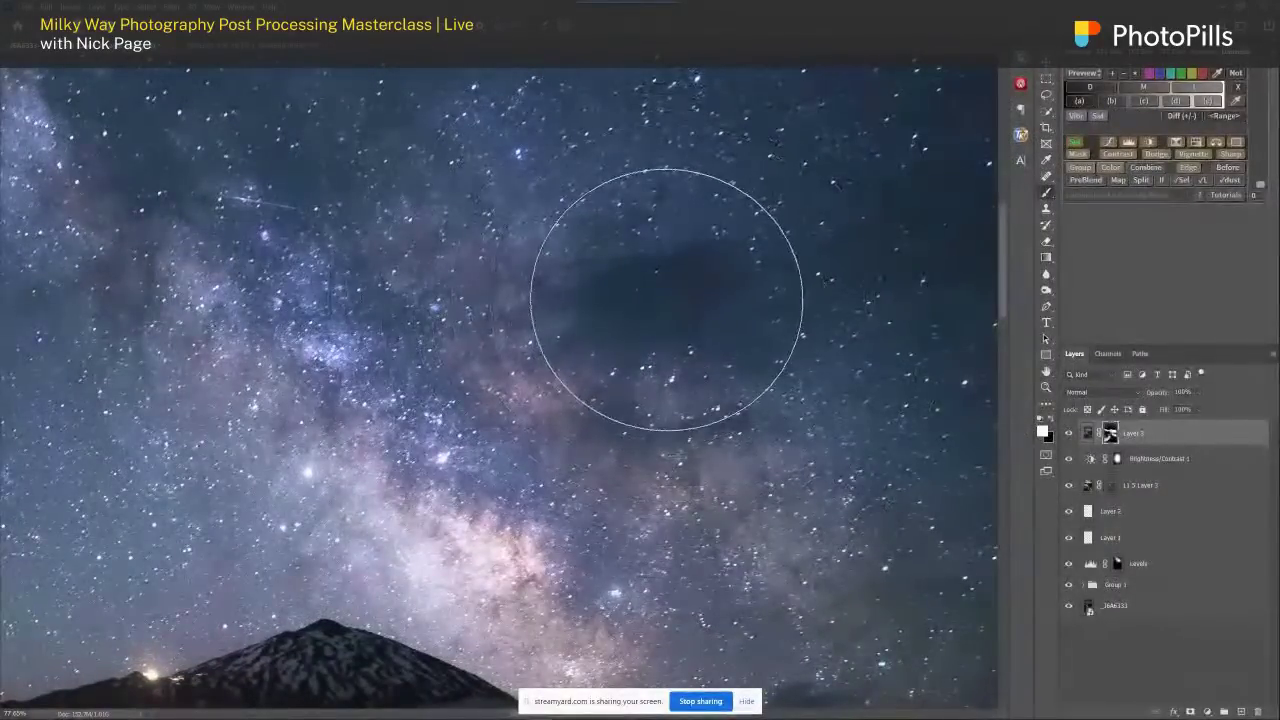
mouse_move(901, 226)
left_mouse_down()
mouse_move(571, 286)
mouse_move(737, 378)
left_mouse_up()
left_click_drag(865, 132, 765, 128)
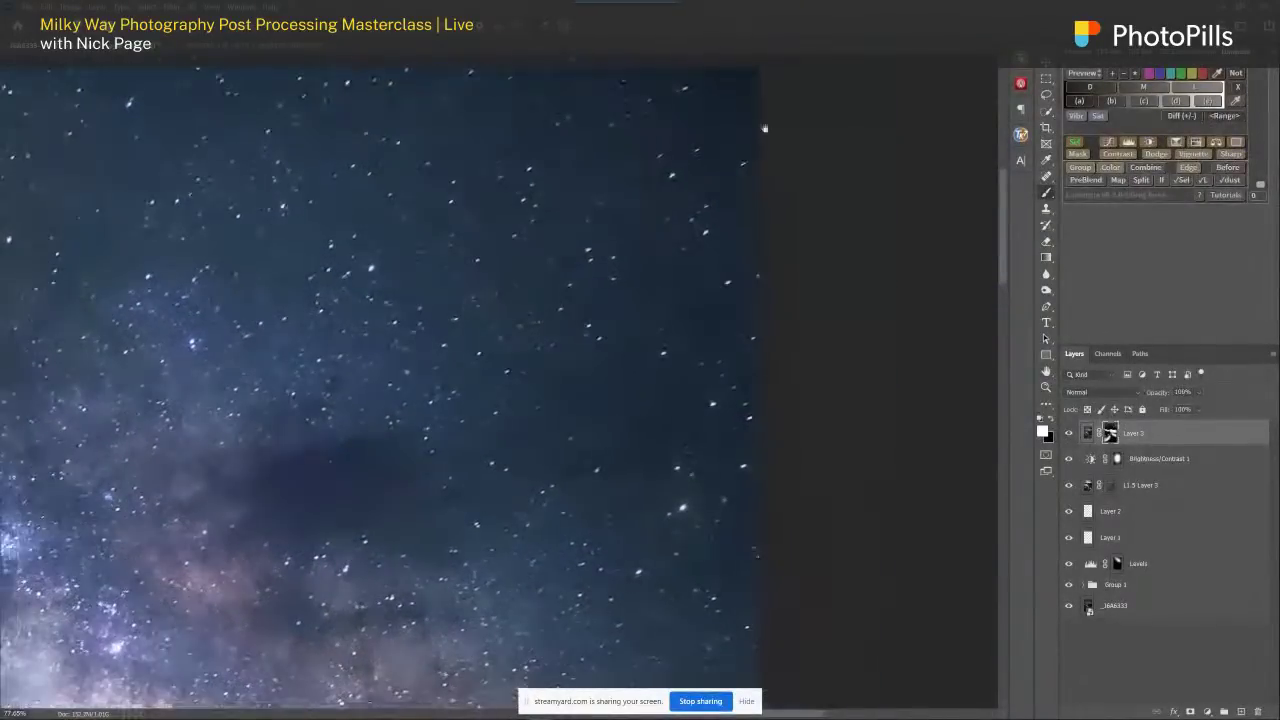
scroll(657, 386, "down", 2)
scroll(567, 428, "down", 1)
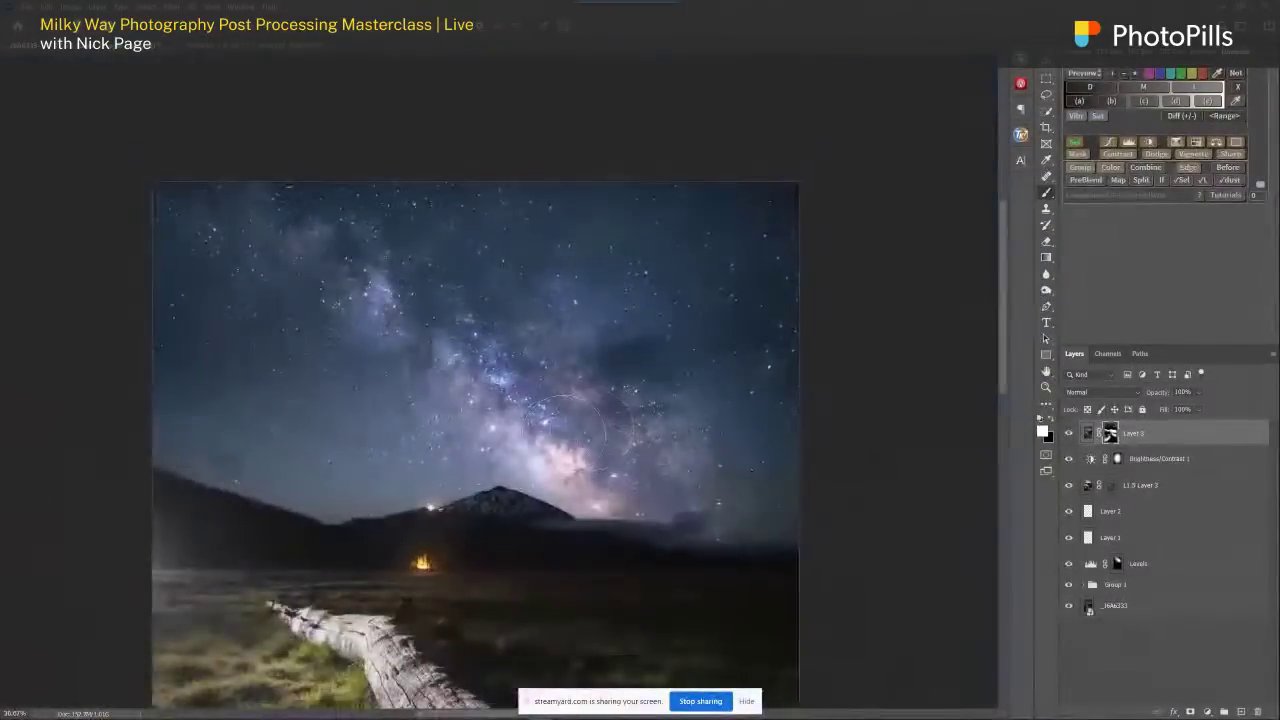
- Compare the mountain and campfire area with the noise-reduction layer hidden and shown
scroll(580, 517, "up", 4)
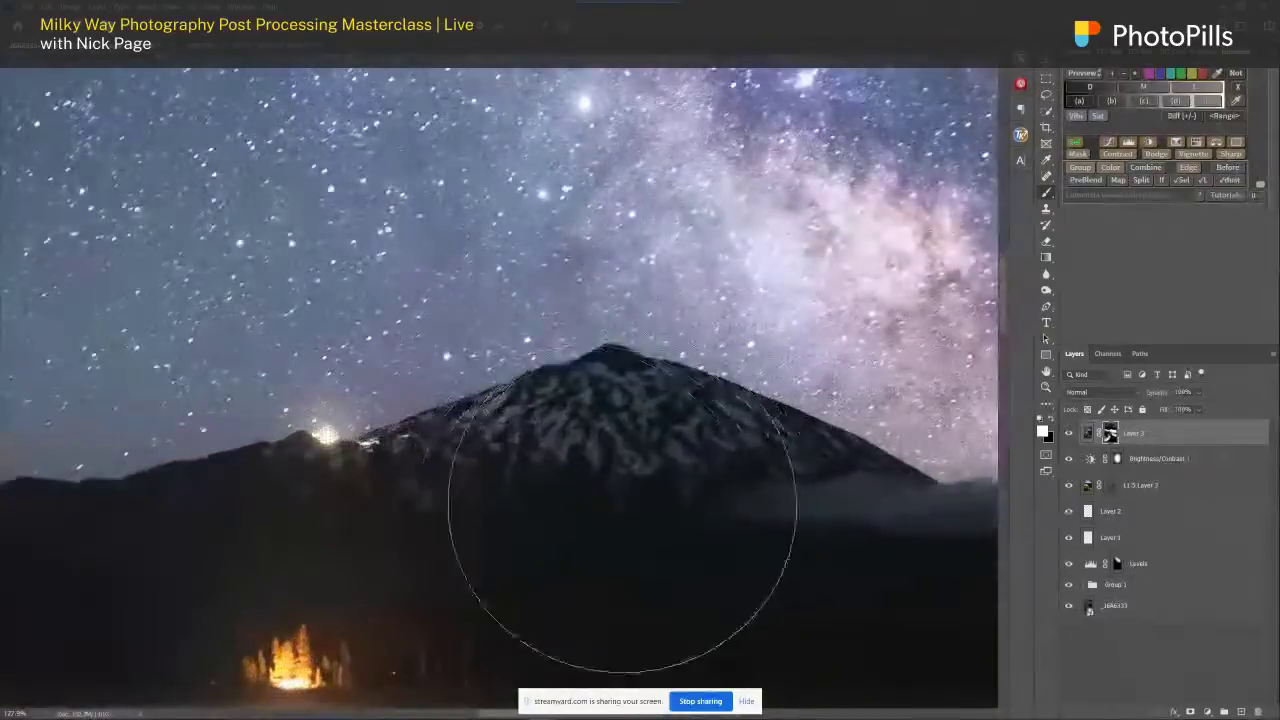
scroll(617, 360, "up", 1)
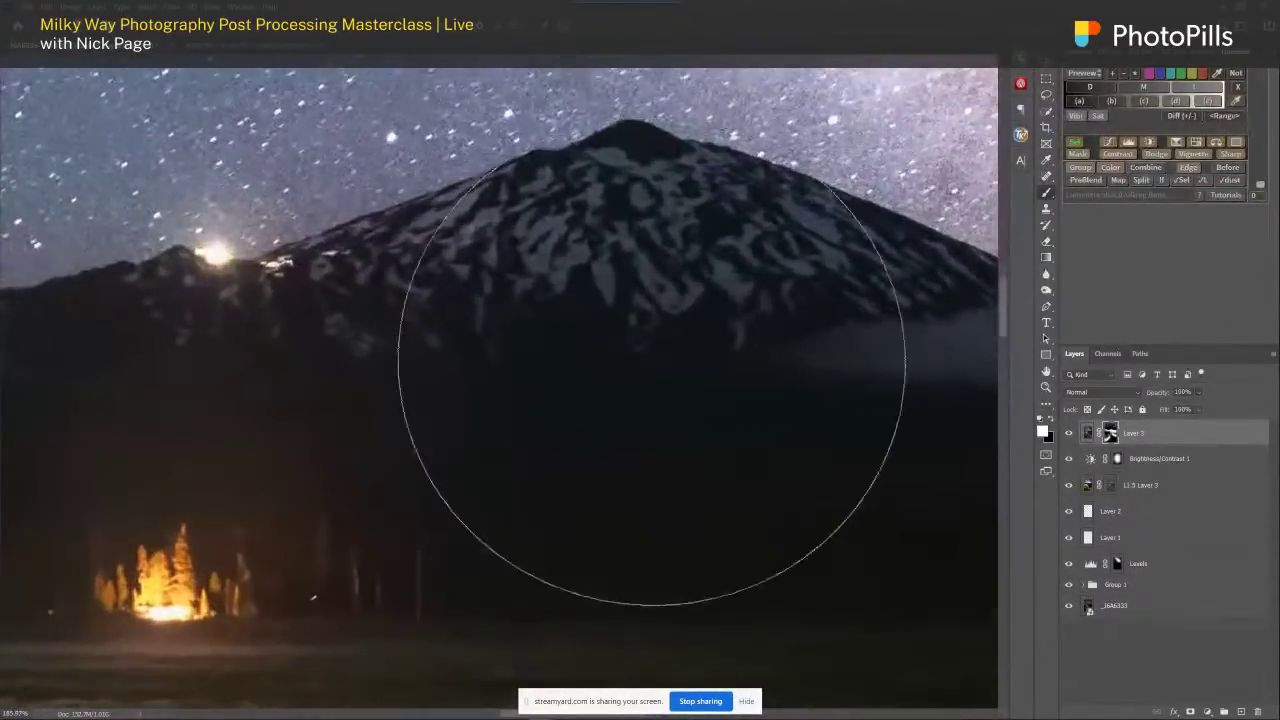
left_click(1069, 433)
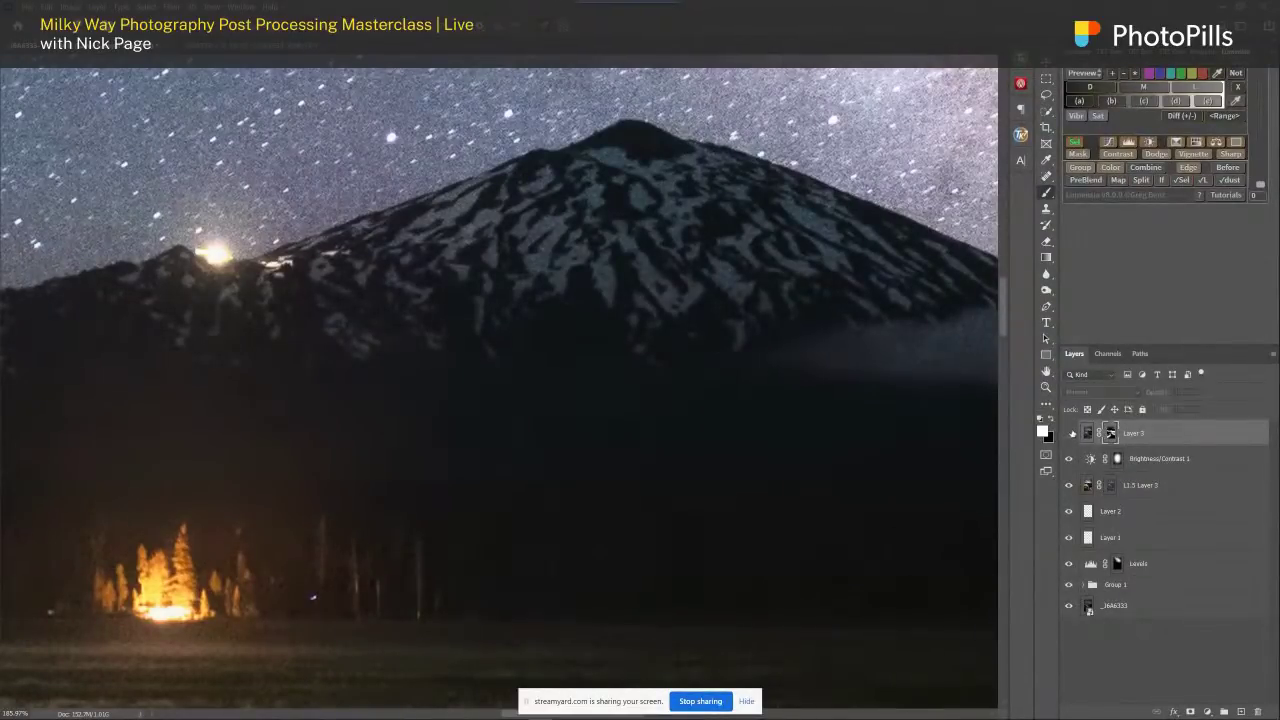
left_click(1069, 433)
key("ctrl+0")
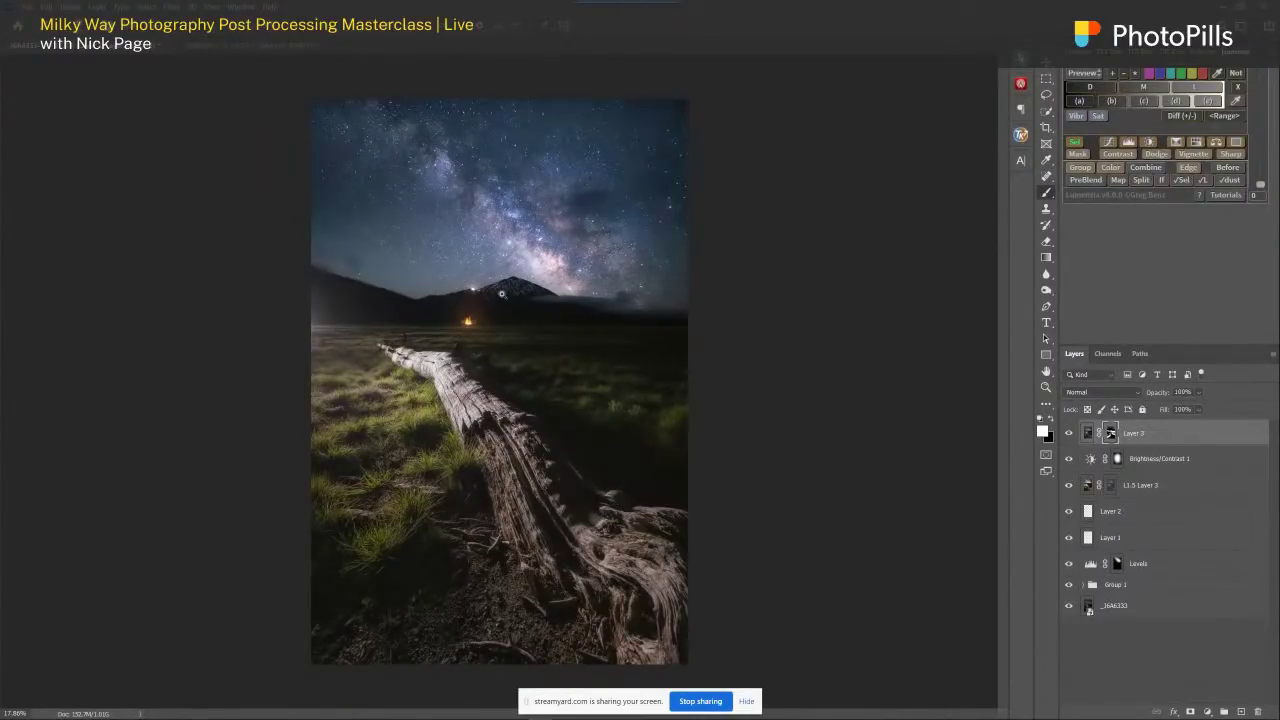
- Try to paint white on the noise-reduction mask over the dark meadow just to the right of the log
scroll(501, 345, "up", 3)
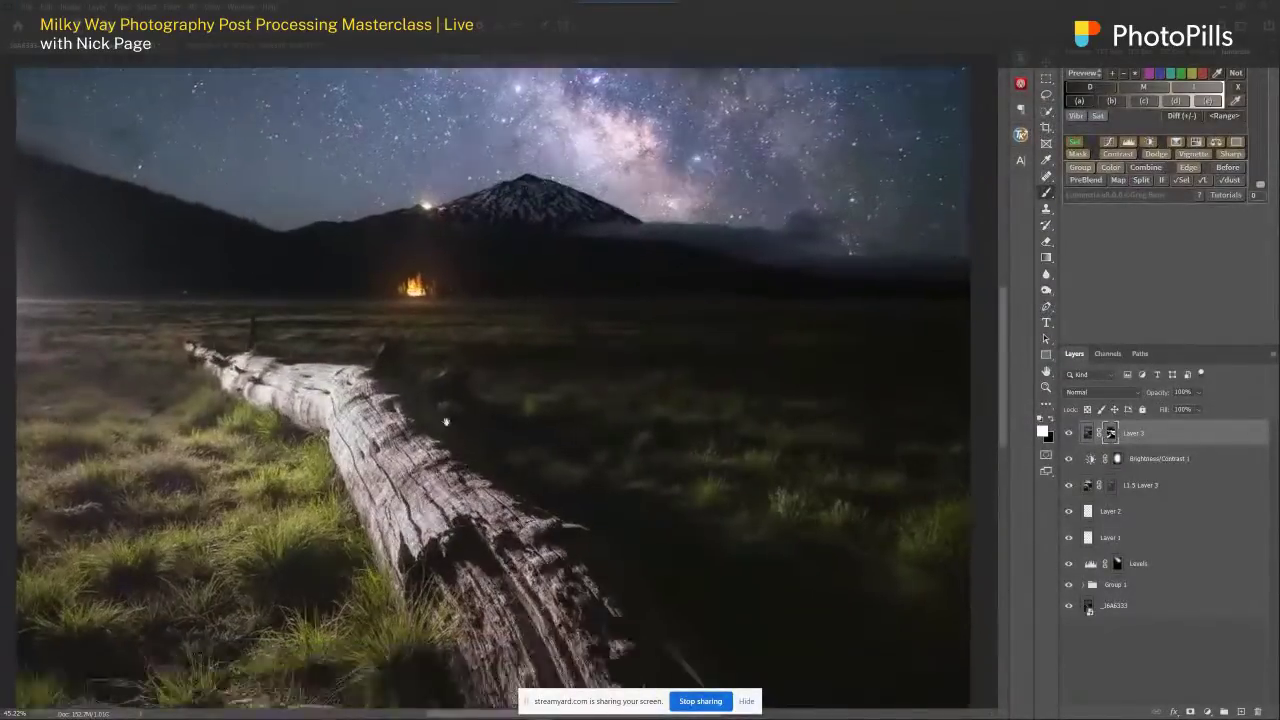
scroll(446, 421, "down", 3)
left_click_drag(550, 293, 643, 501)
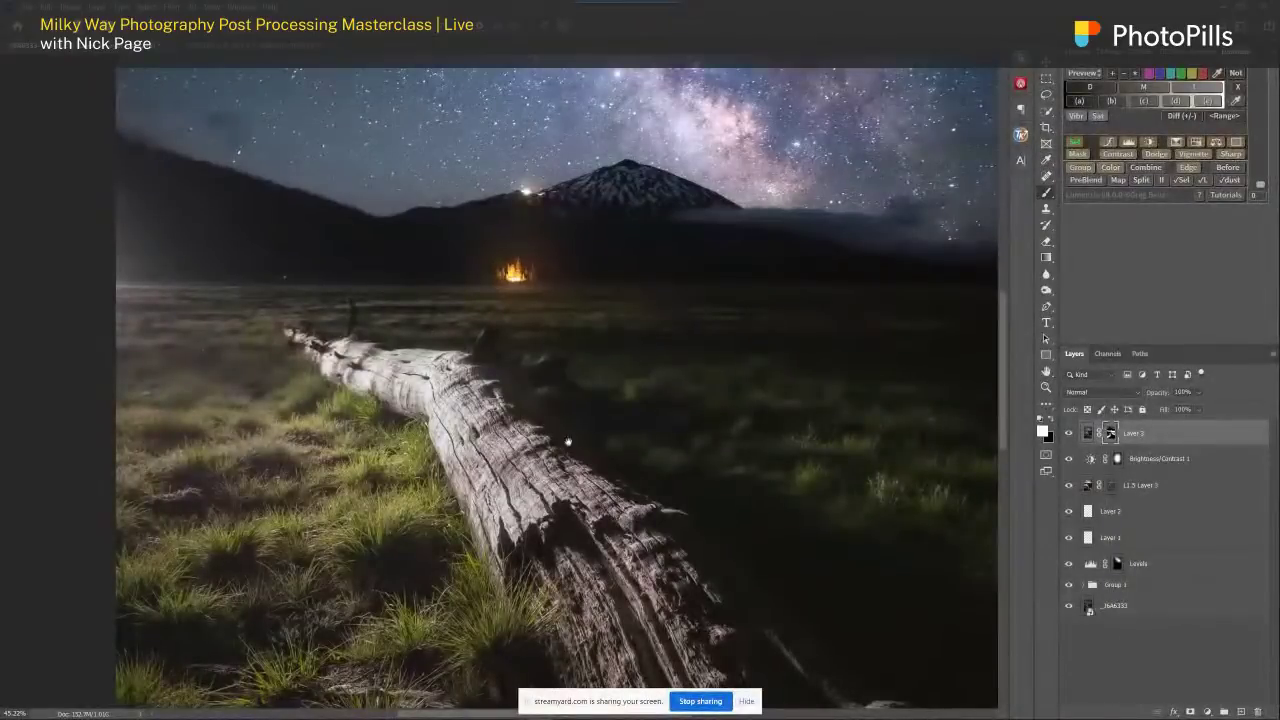
left_click_drag(552, 465, 437, 412)
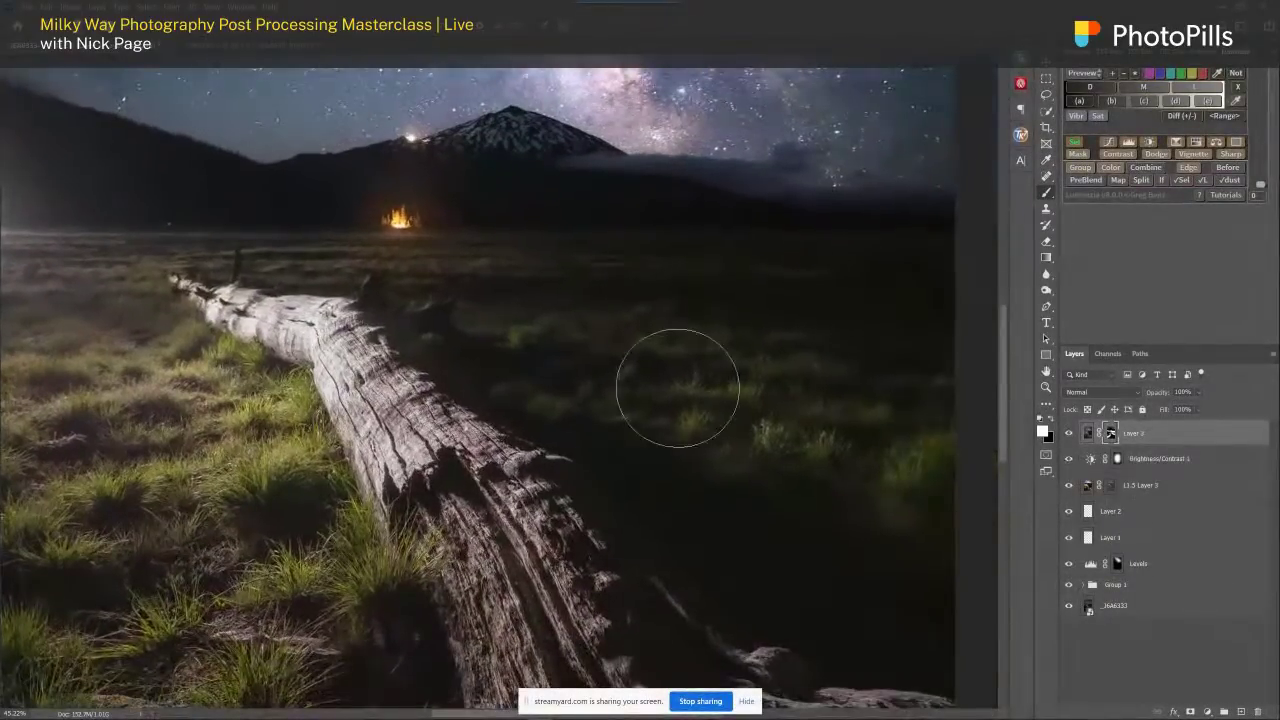
mouse_move(506, 343)
left_mouse_down()
mouse_move(530, 413)
mouse_move(458, 360)
mouse_move(413, 300)
mouse_move(526, 397)
left_mouse_up()
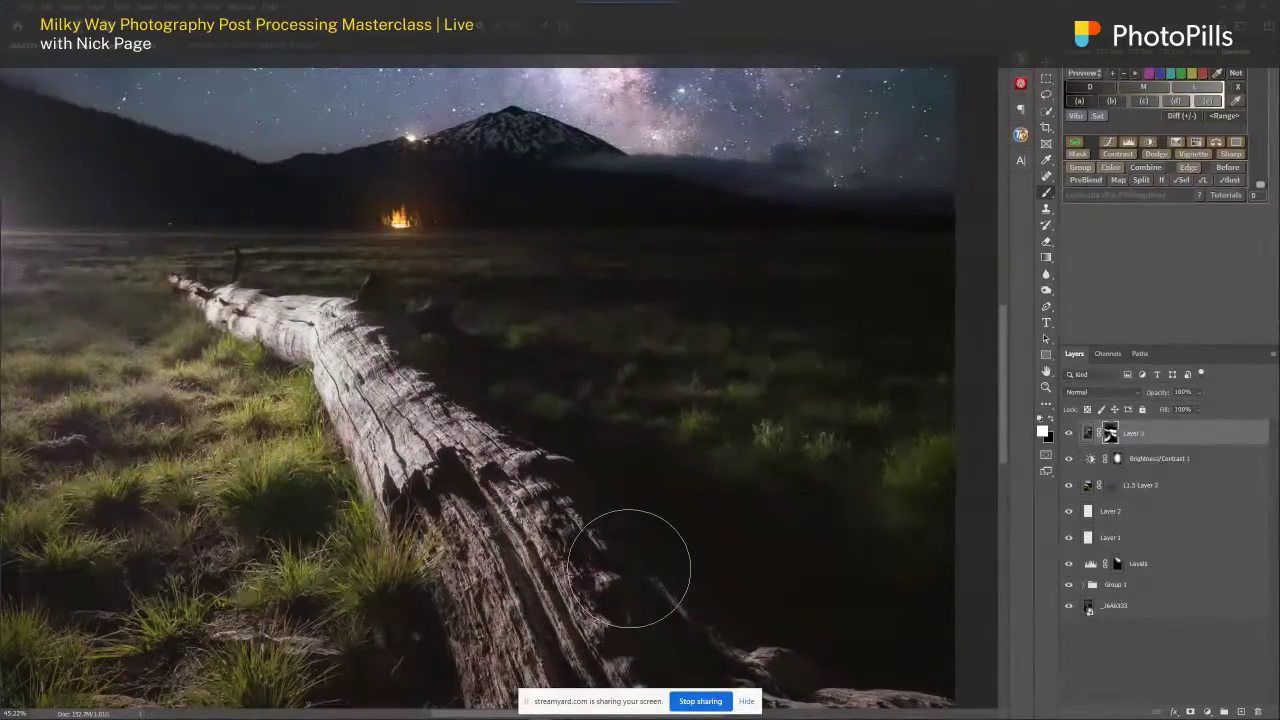
key("ctrl+z")
- Inspect the dark hillside and the area around the campfire up close
mouse_move(353, 273)
left_mouse_down()
mouse_move(506, 431)
mouse_move(618, 520)
left_mouse_up()
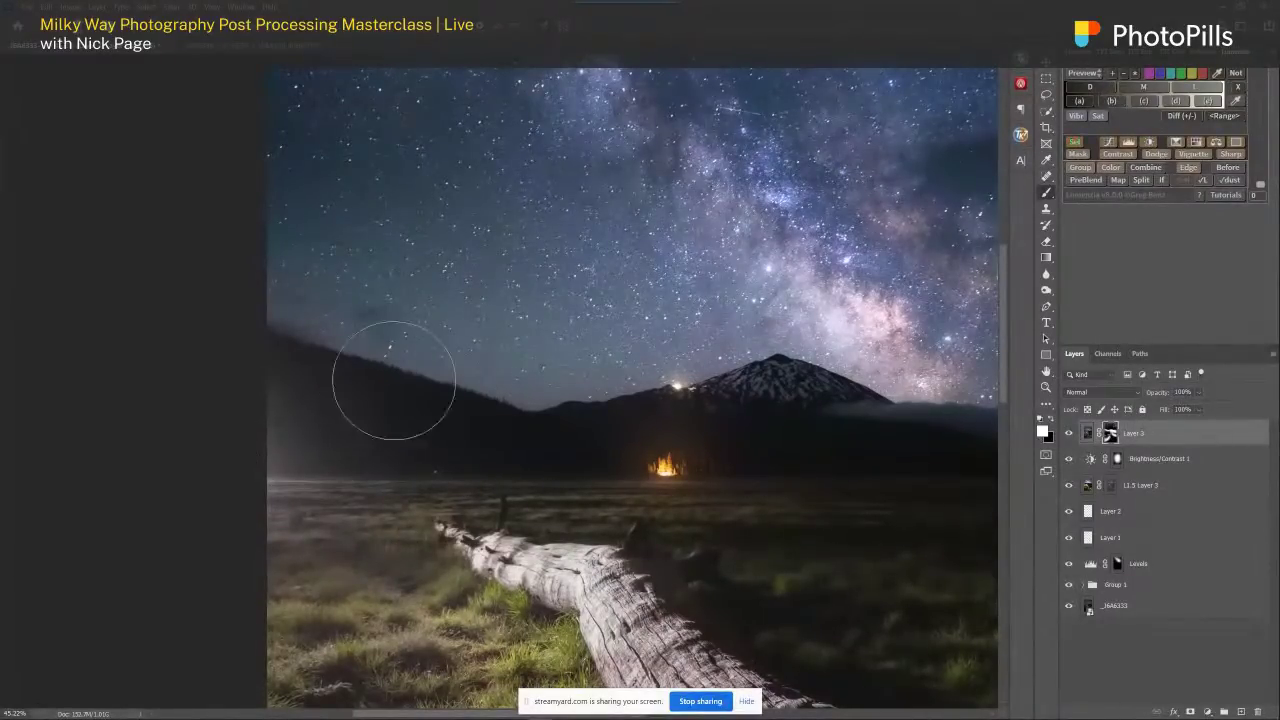
scroll(679, 410, "up", 5)
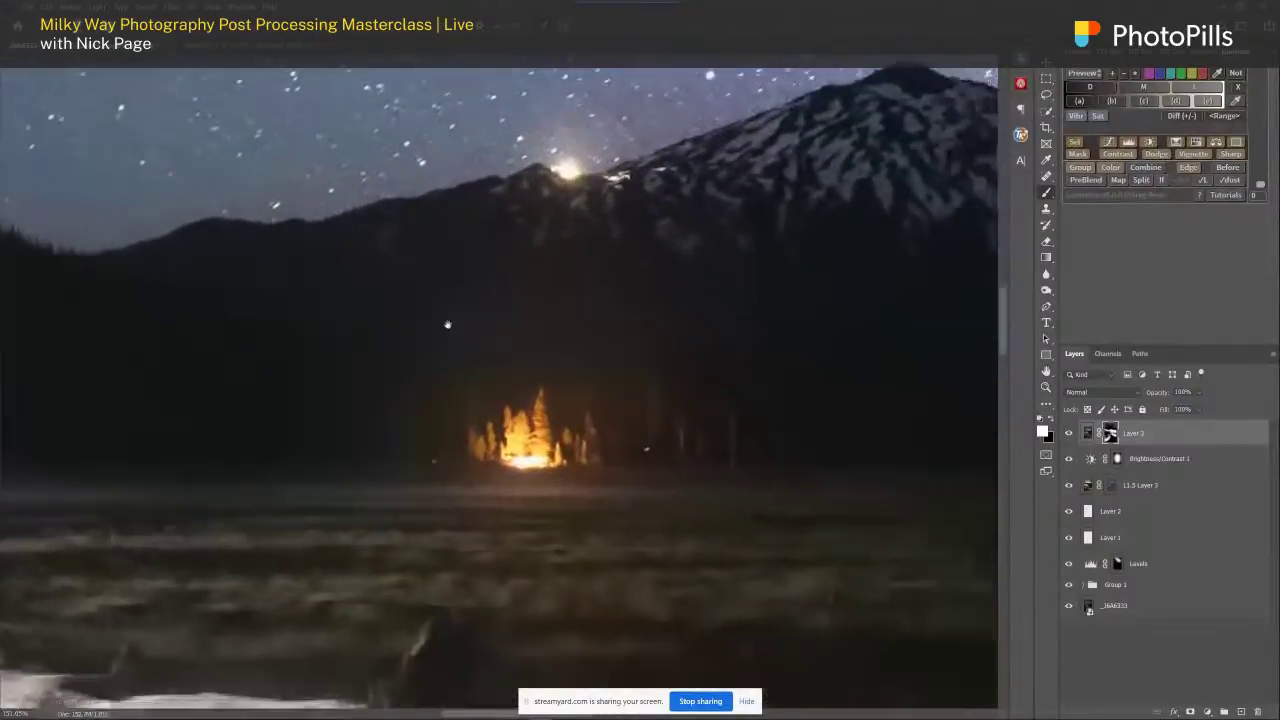